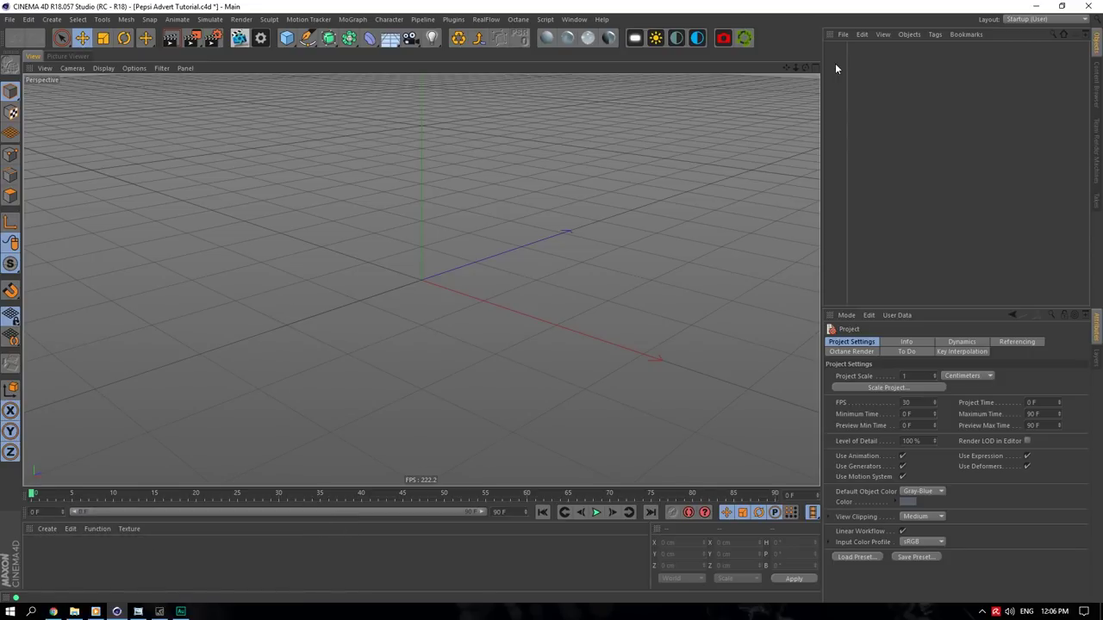
- Load soda-can-top-17947965.jpg from the References folder as the background image of the Top viewport
left_click(814, 67)
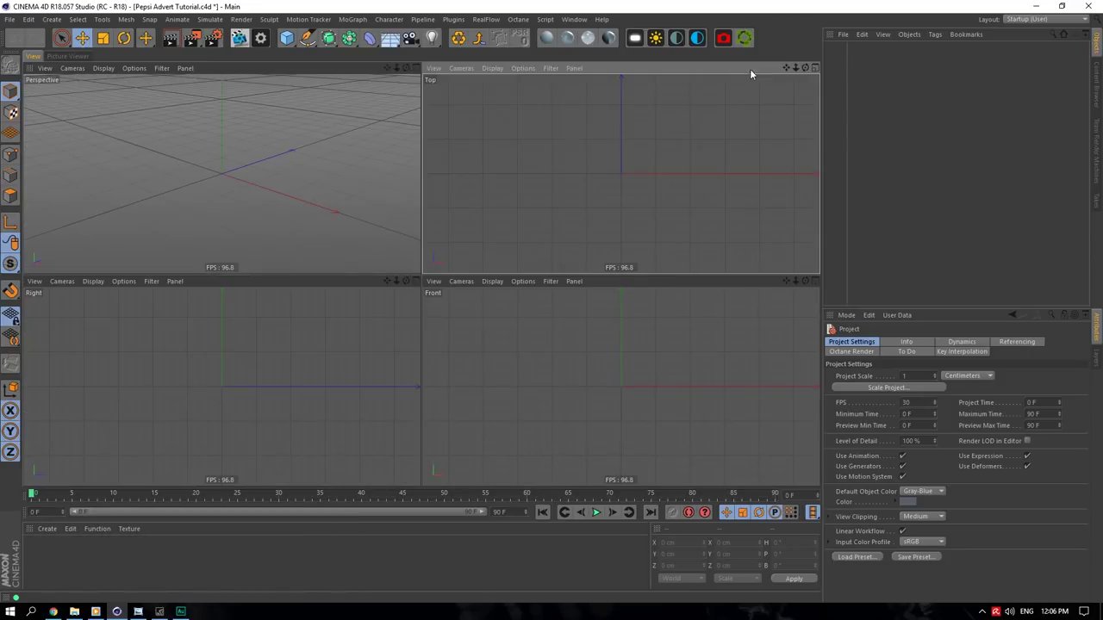
left_click(844, 314)
left_click(870, 501)
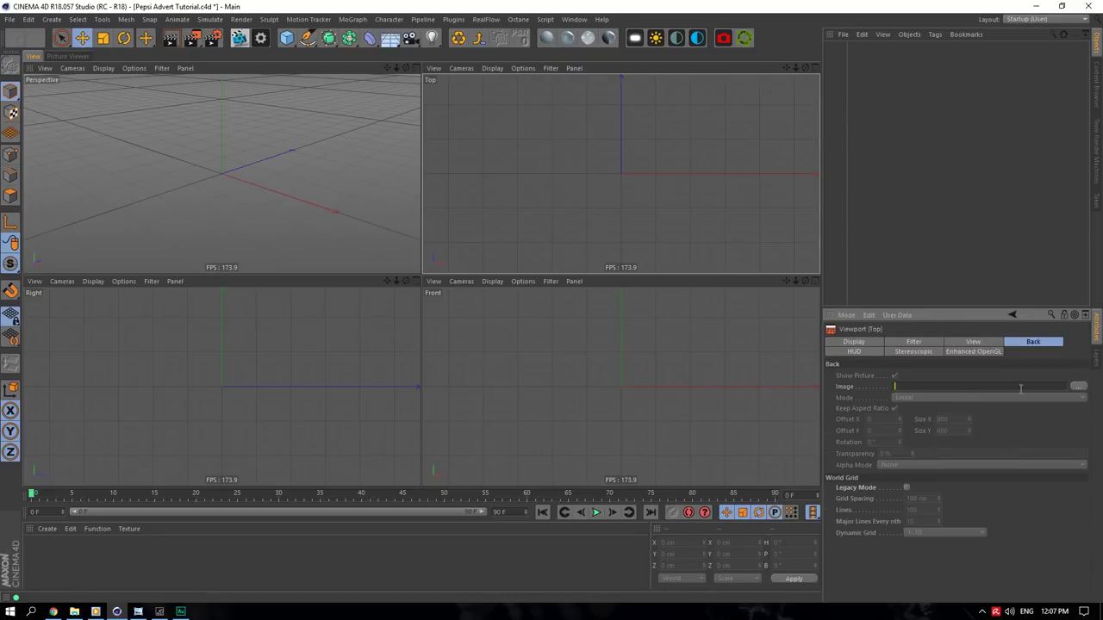
left_click(1078, 386)
left_click(604, 56)
type("C:\\Users\\Arthur\\Desktop\\Pepsi Can Advert Tutorial\\References")
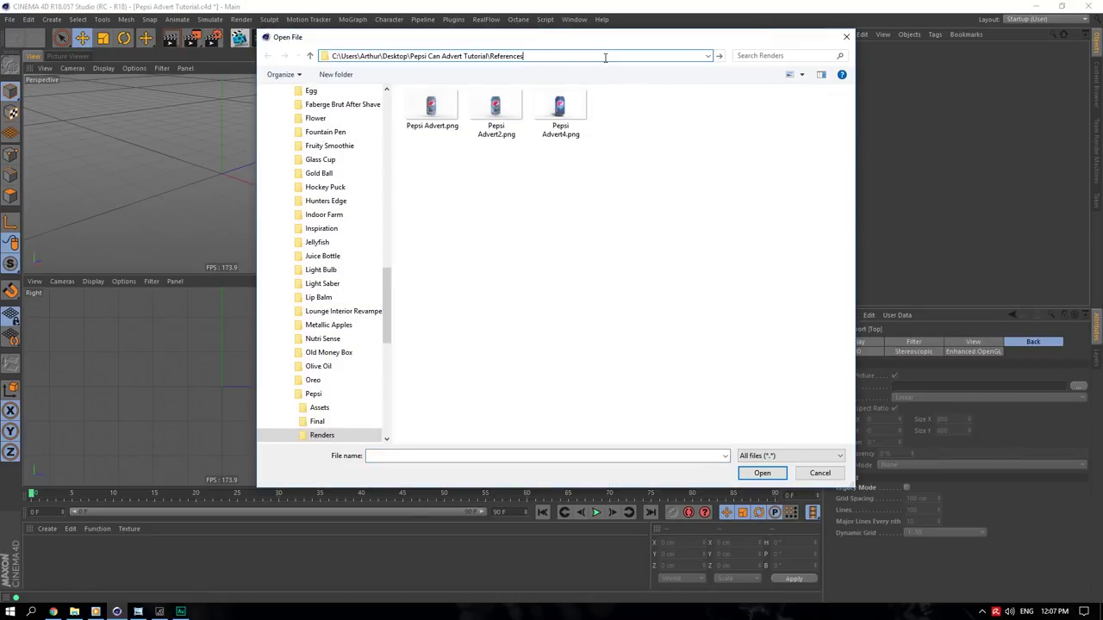
key("Return")
left_click(493, 125)
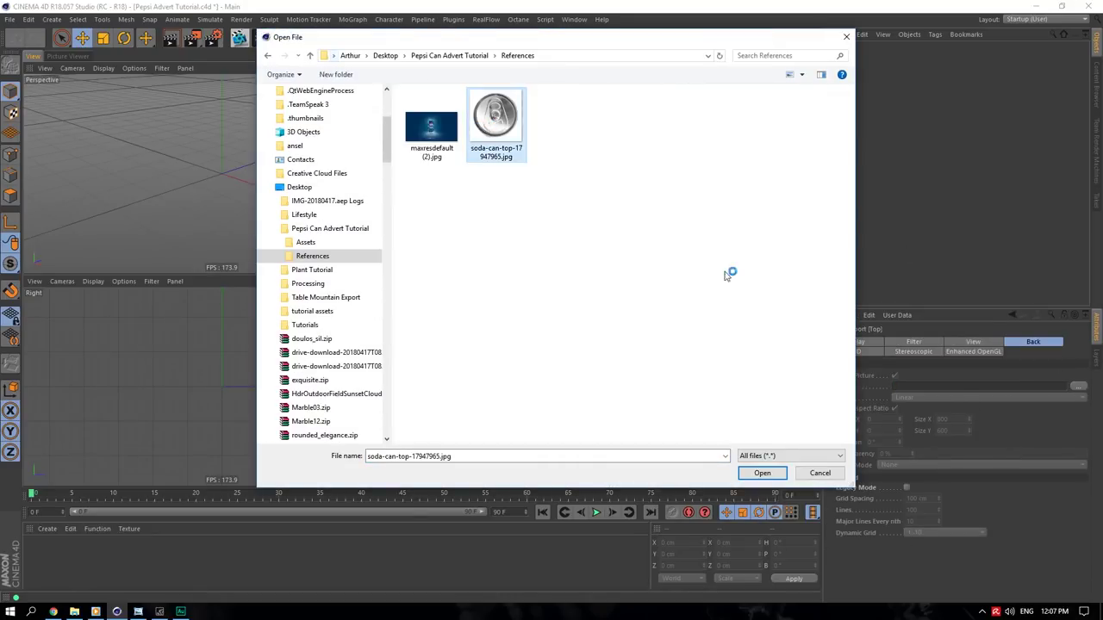
left_click(762, 473)
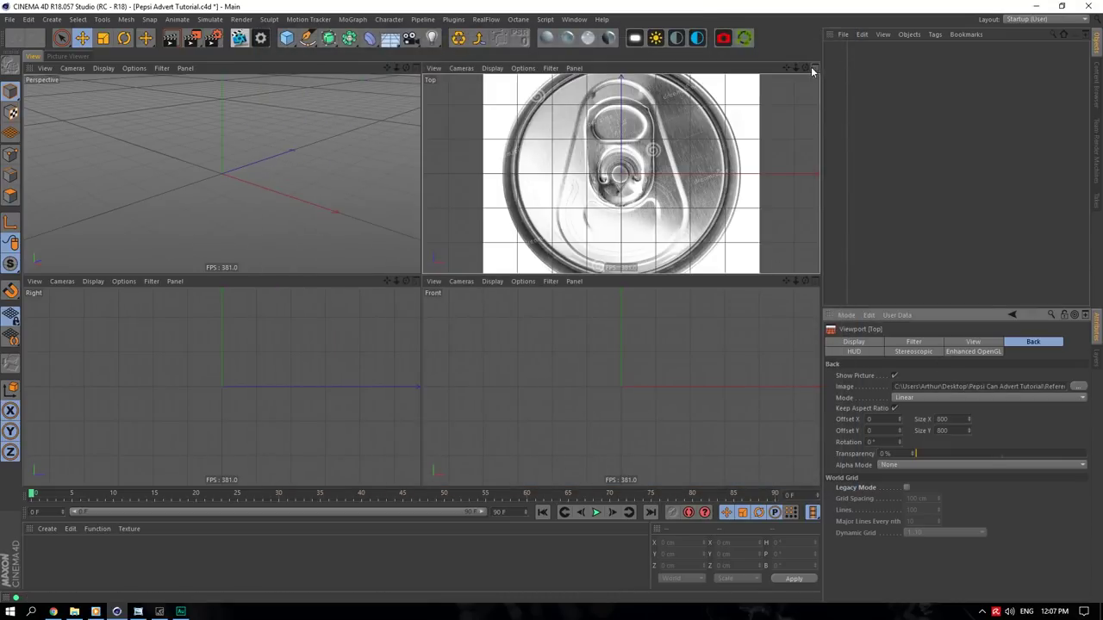
mouse_move(795, 68)
left_mouse_down()
mouse_move(723, 68)
mouse_move(808, 68)
left_mouse_up()
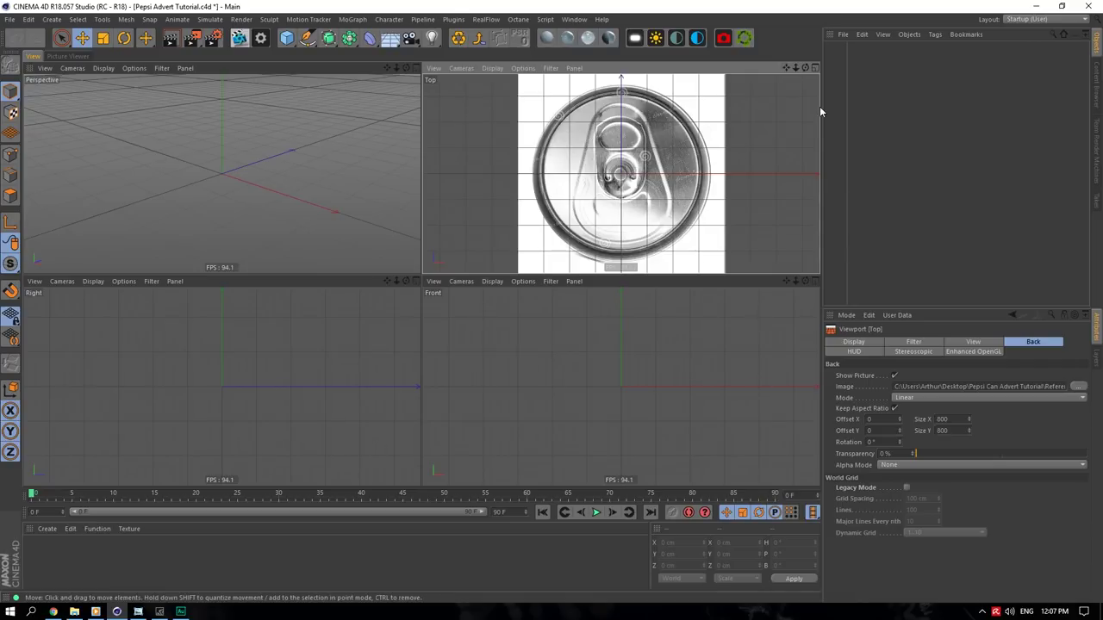
- Add a cylinder primitive and set its radius to 5.7/2 cm (2.85 cm)
left_click_drag(290, 44, 509, 53)
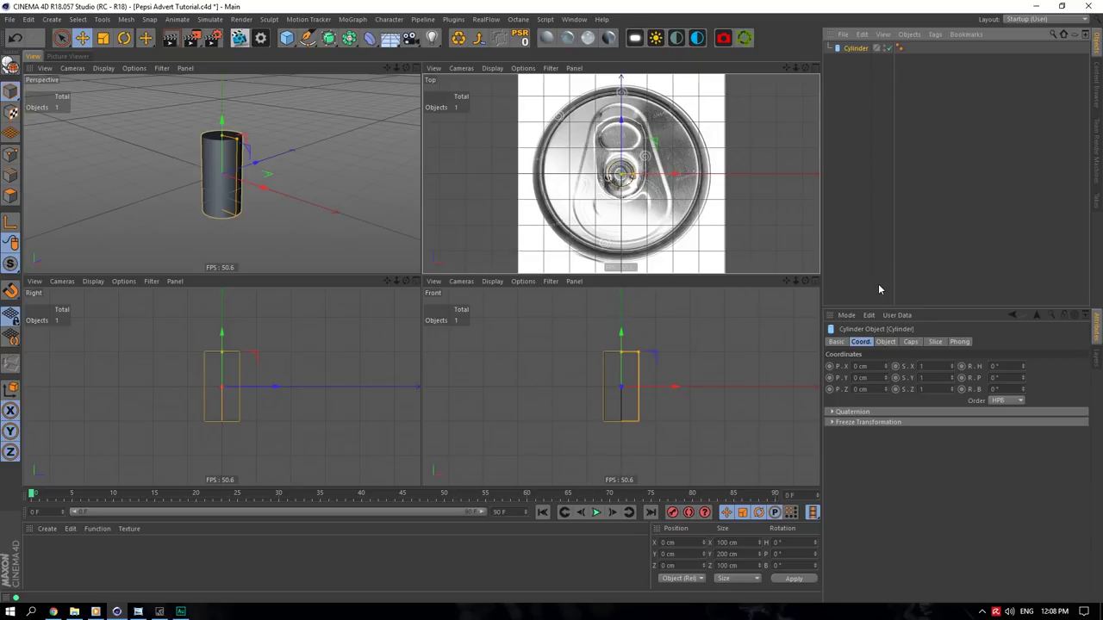
left_click(877, 256)
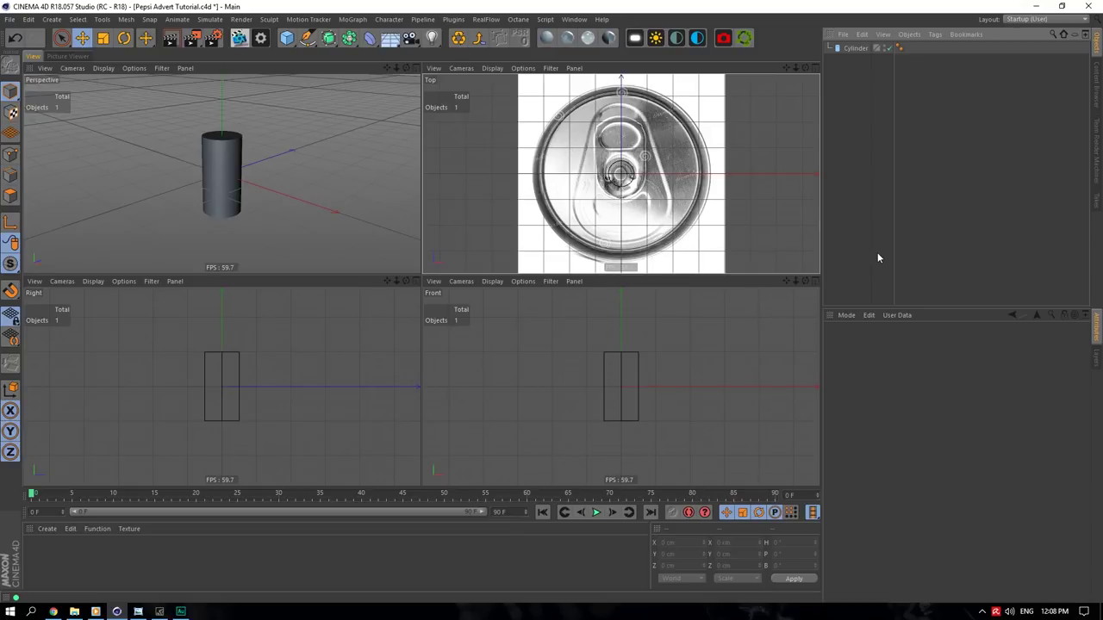
left_click(855, 48)
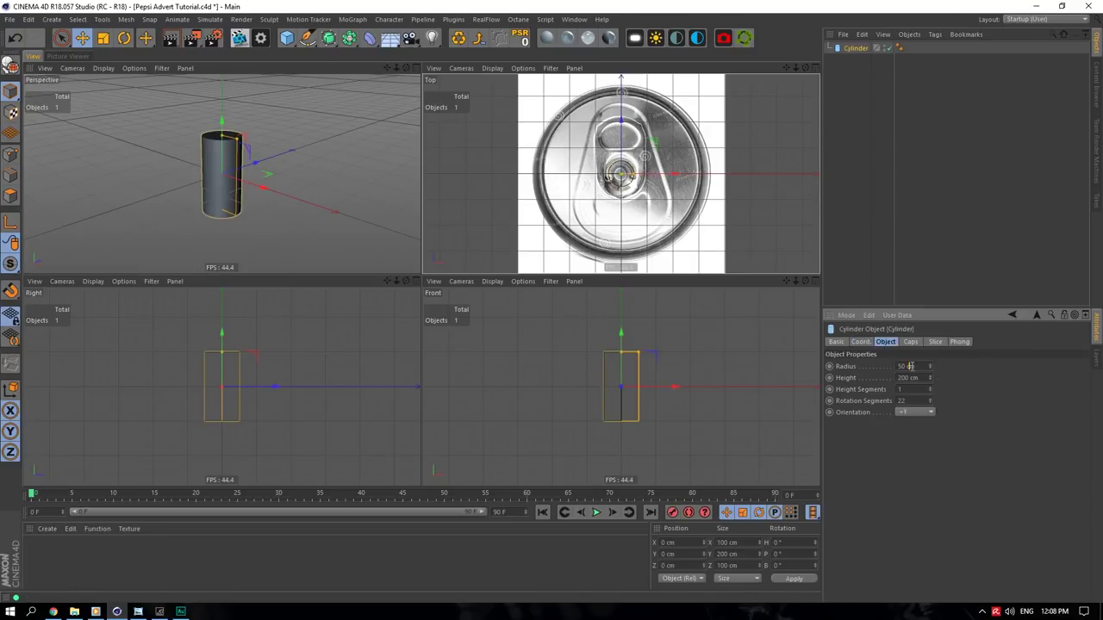
left_click(906, 366)
type("5.7")
key("Return")
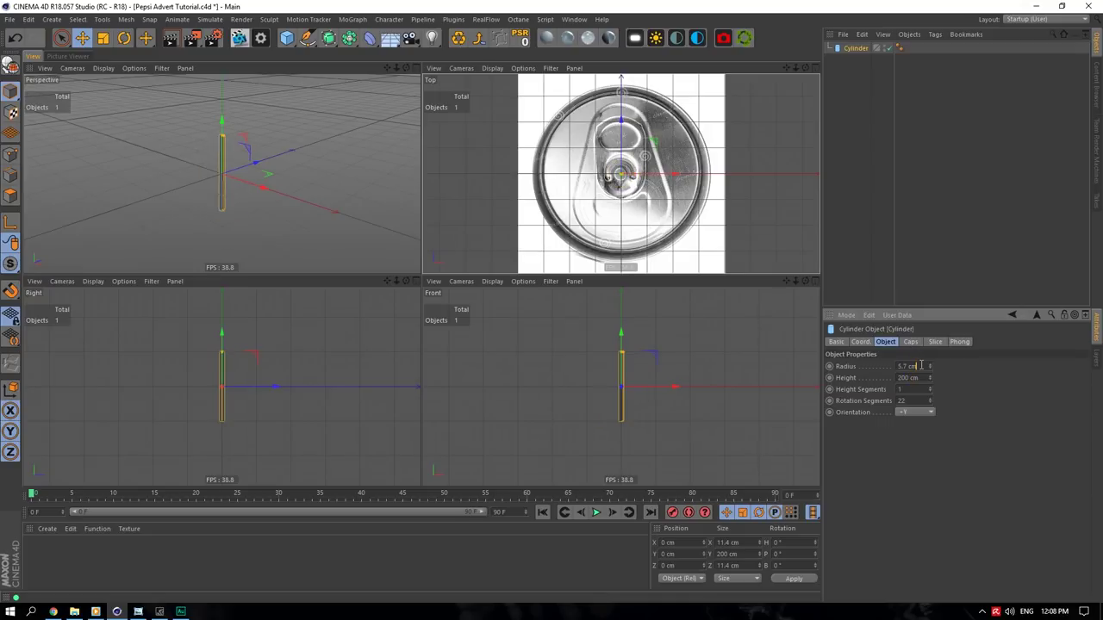
type("/2")
left_click(924, 379)
- Set the cylinder's height to 5 cm
scroll(231, 144, "up", 3)
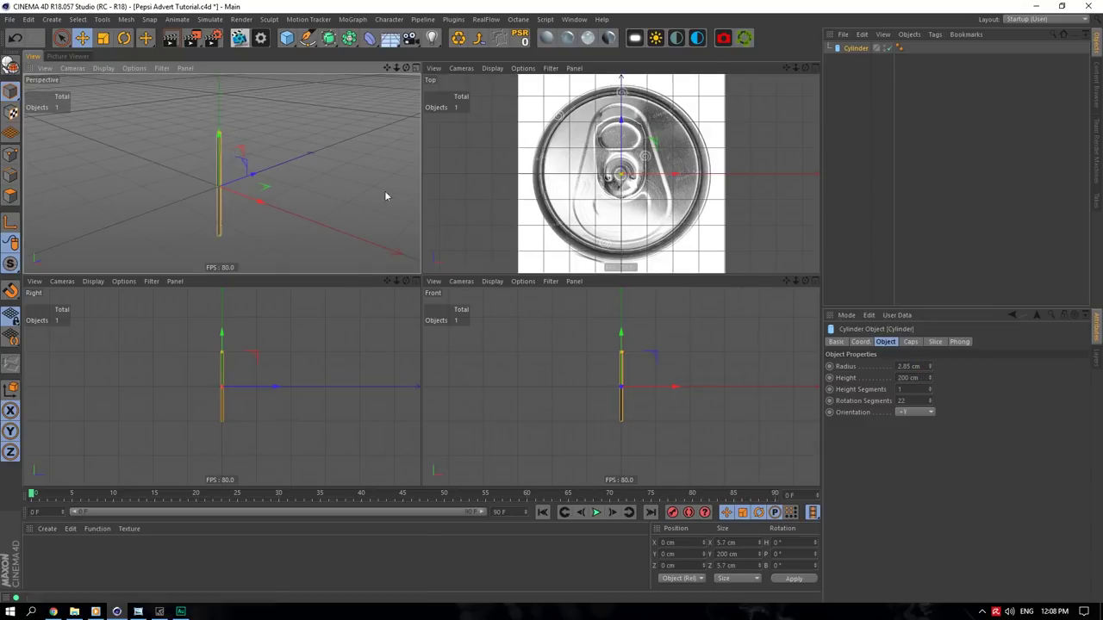
left_click(907, 377)
type("5")
key("Return")
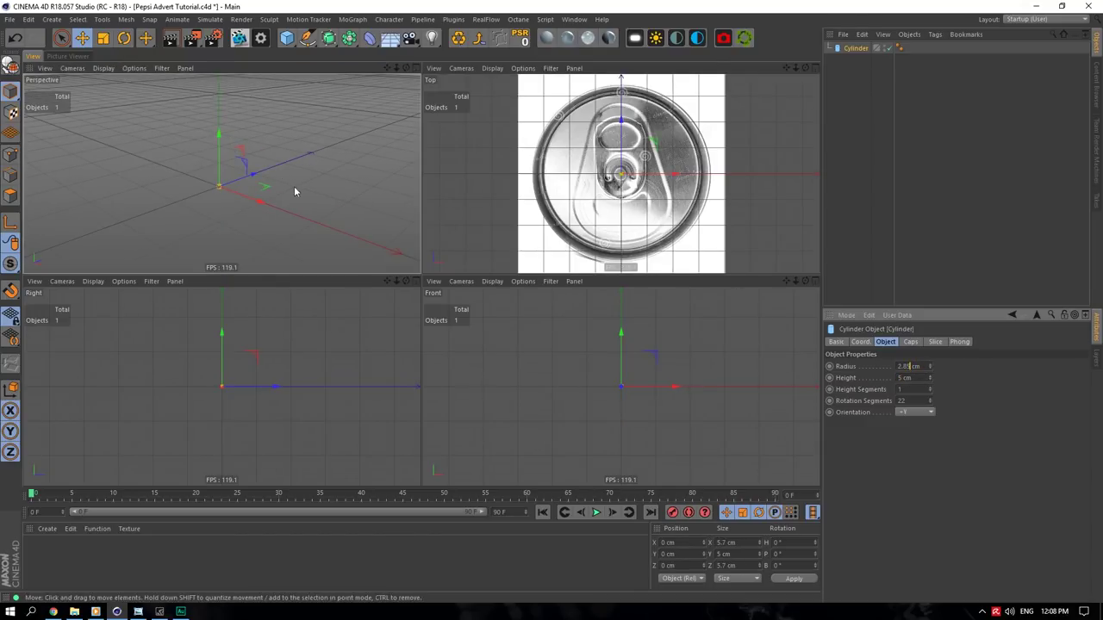
- Convert the cylinder to an editable polygon object and optimize its mesh
scroll(201, 195, "up", 5)
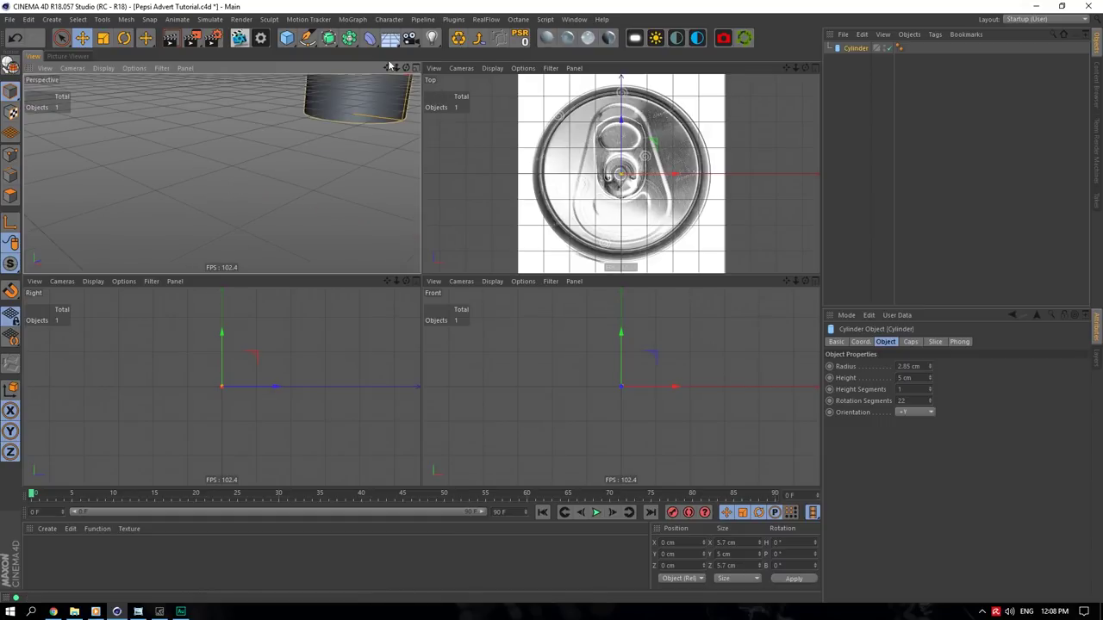
key("h")
left_click(461, 39)
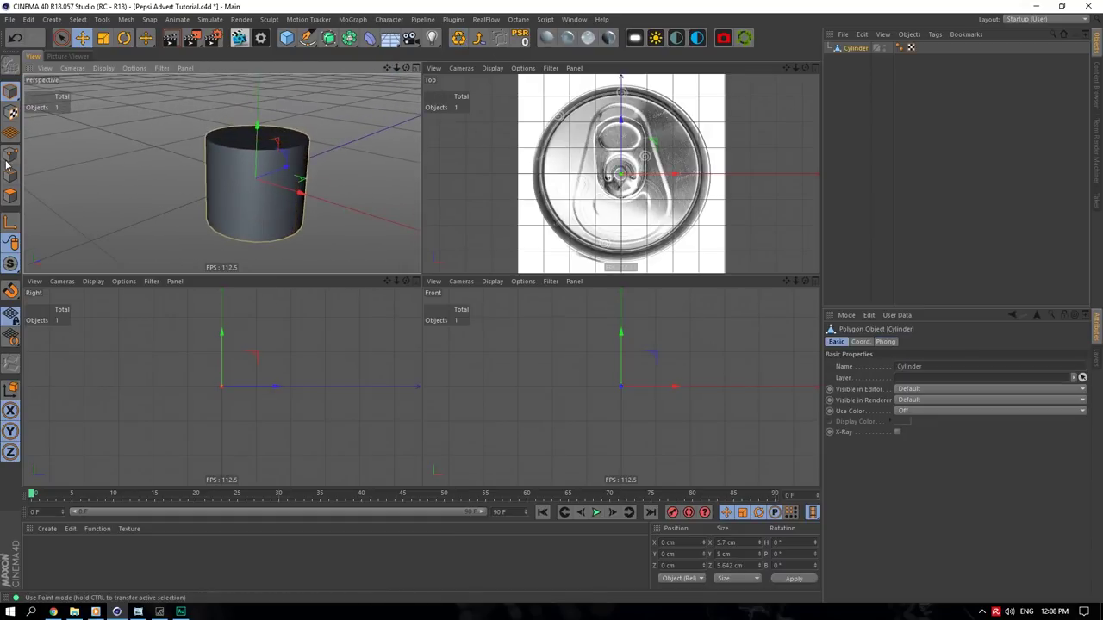
- Delete the cylinder's bottom edge loop to leave only the top cap disc, and return to model mode
left_click(11, 155)
left_click(10, 174)
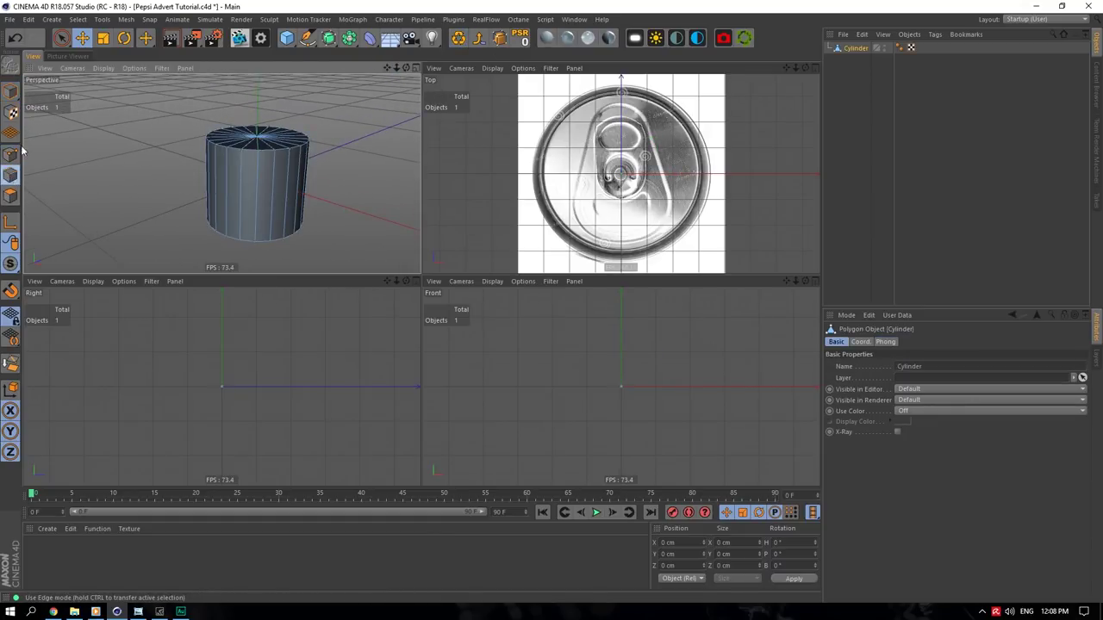
double_click(246, 242)
key("Delete")
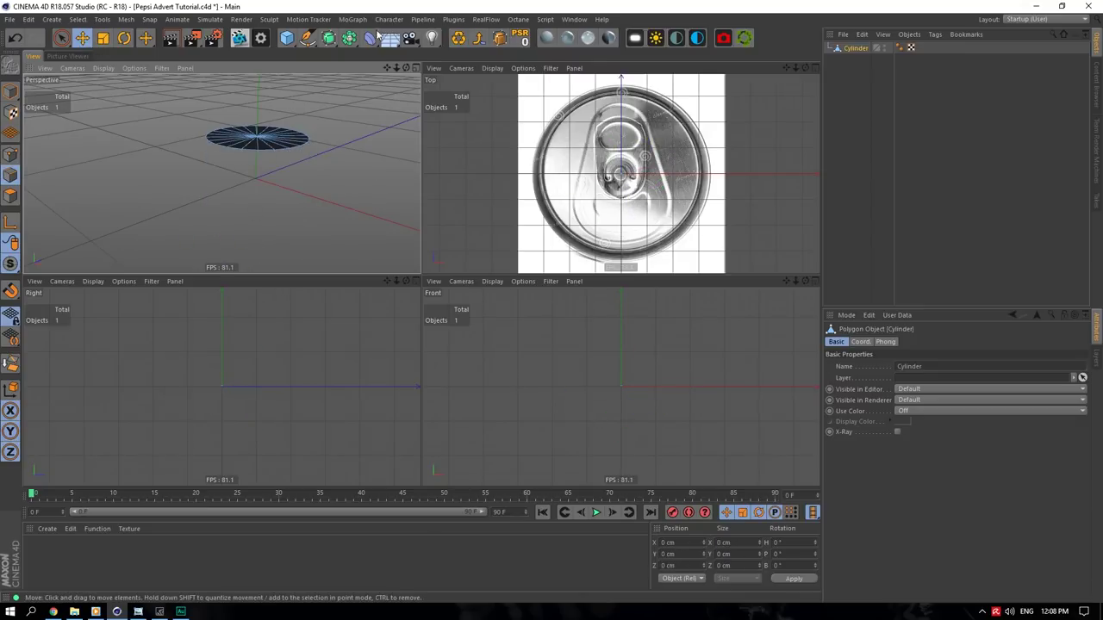
left_click(10, 92)
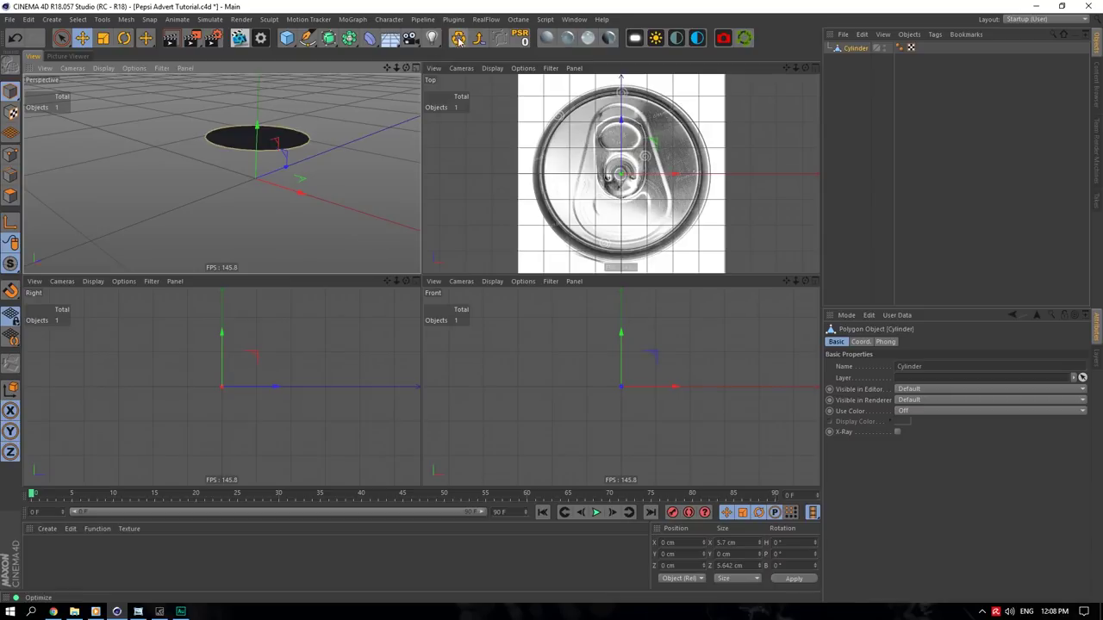
left_click_drag(404, 70, 402, 95)
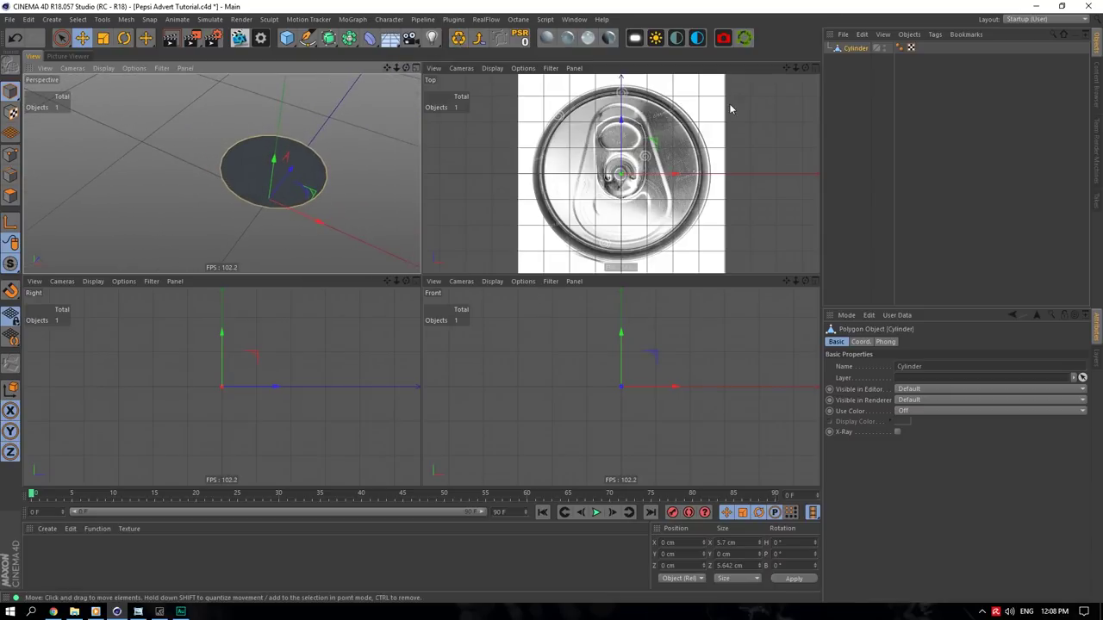
- Set the Top viewport's background image size to 1 by 1
left_click(855, 49)
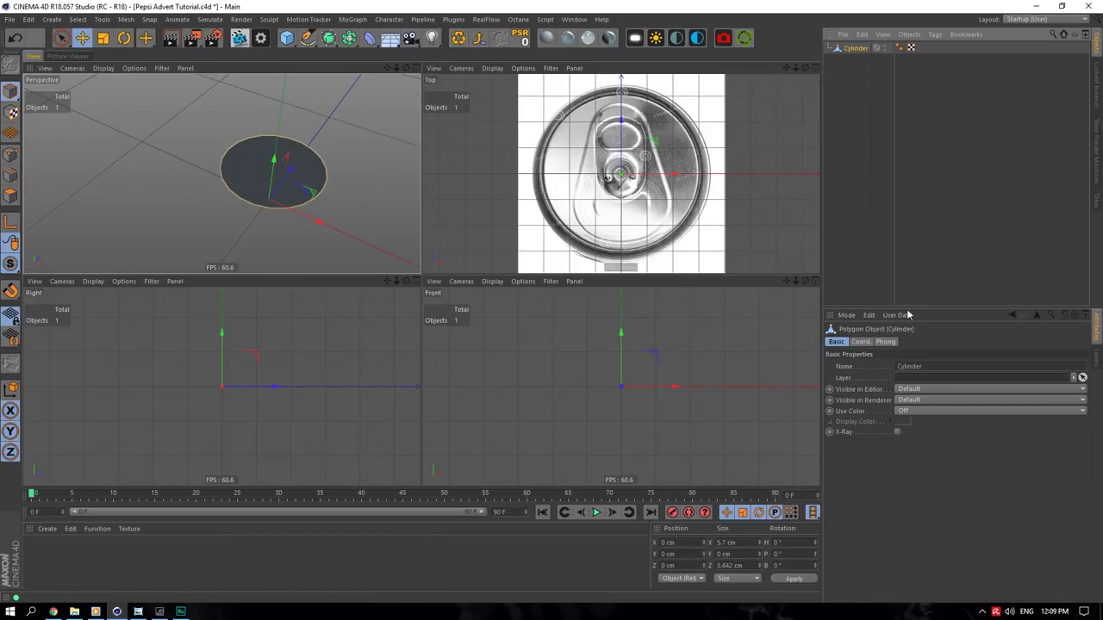
left_click(846, 314)
left_click(861, 503)
left_click(973, 341)
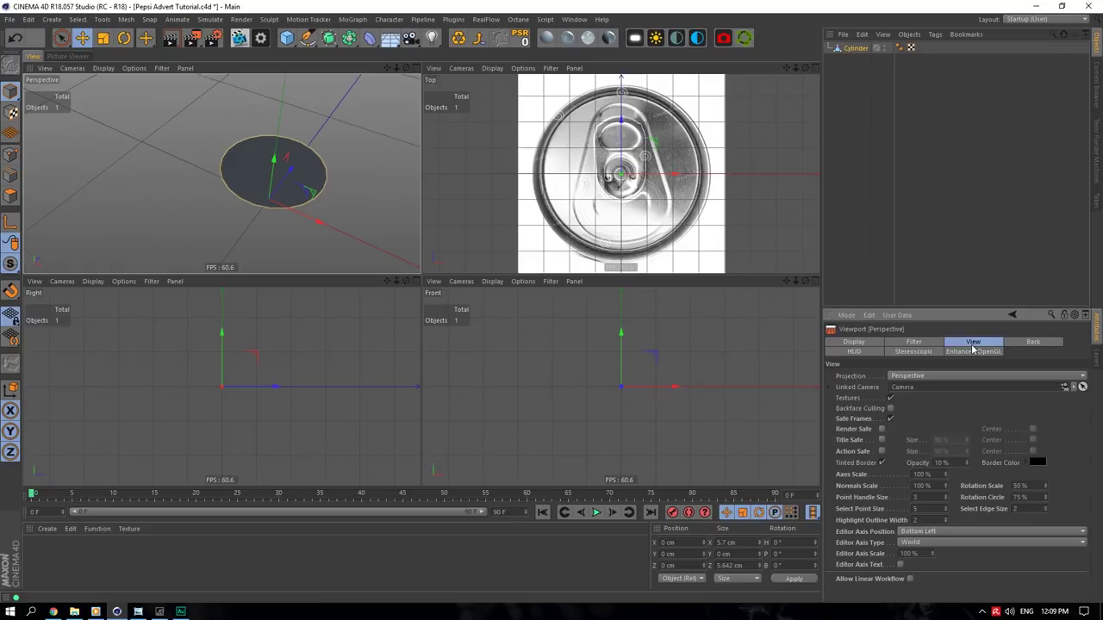
left_click(1033, 341)
left_click(793, 91)
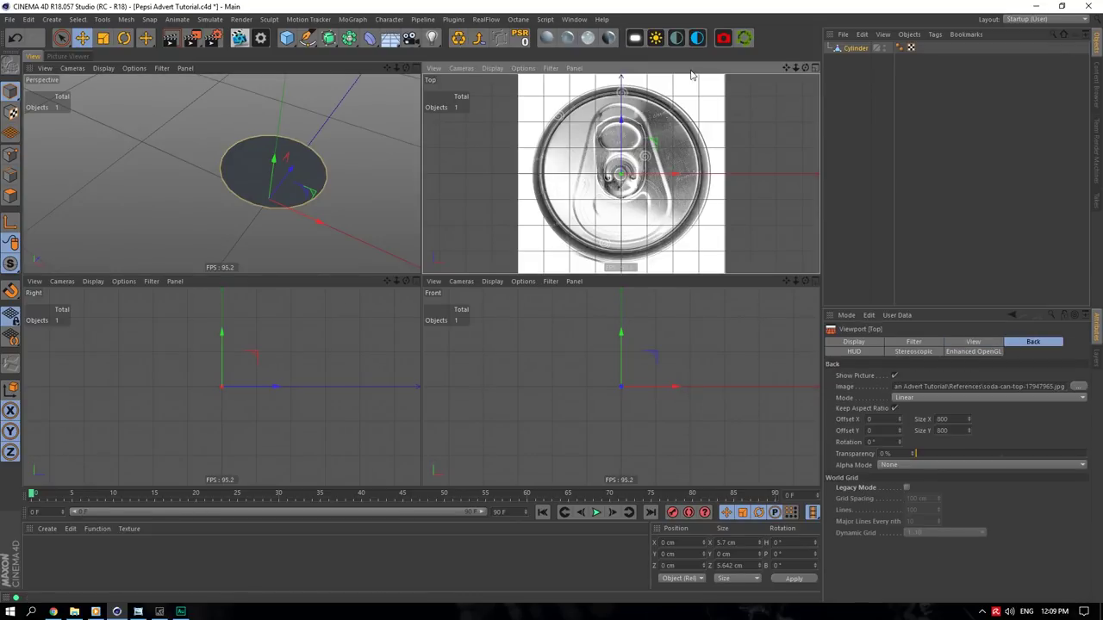
double_click(954, 419)
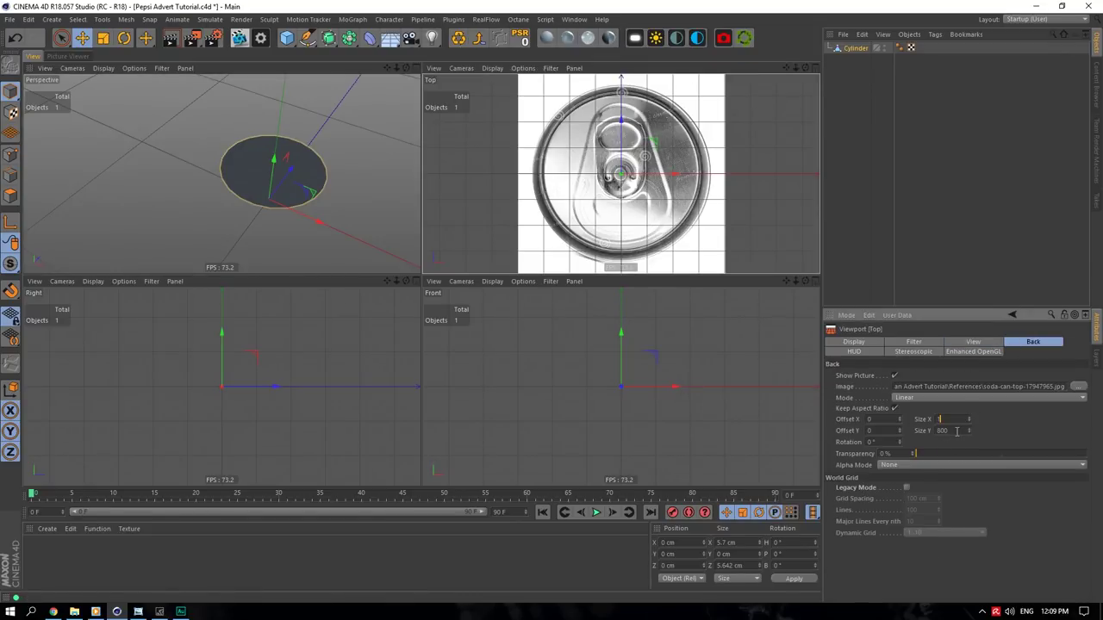
type("1")
key("Return")
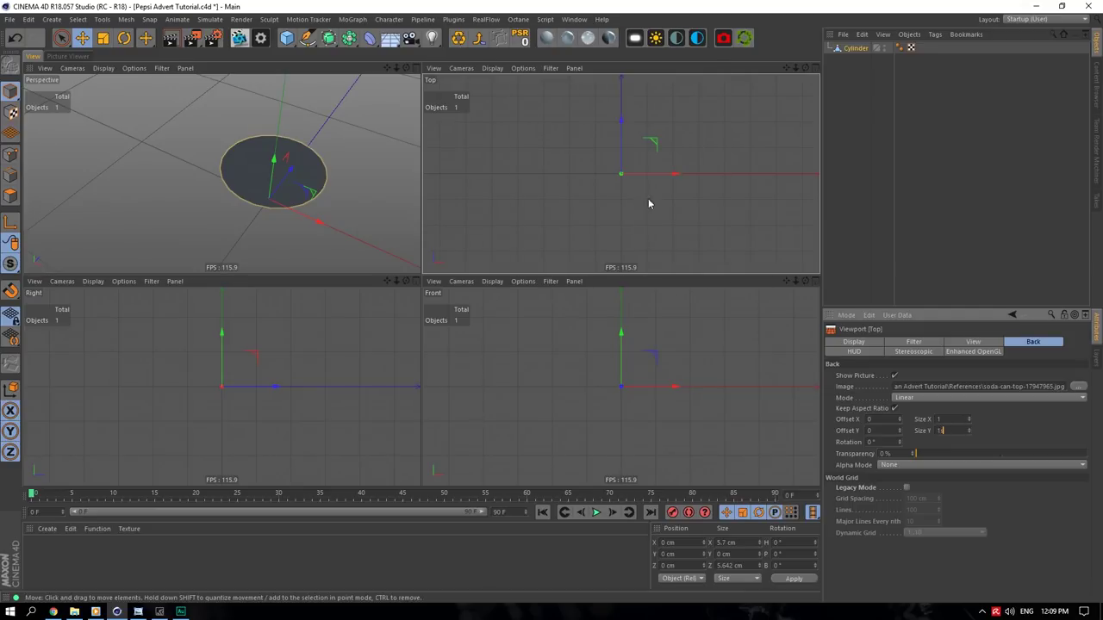
left_click(1006, 434)
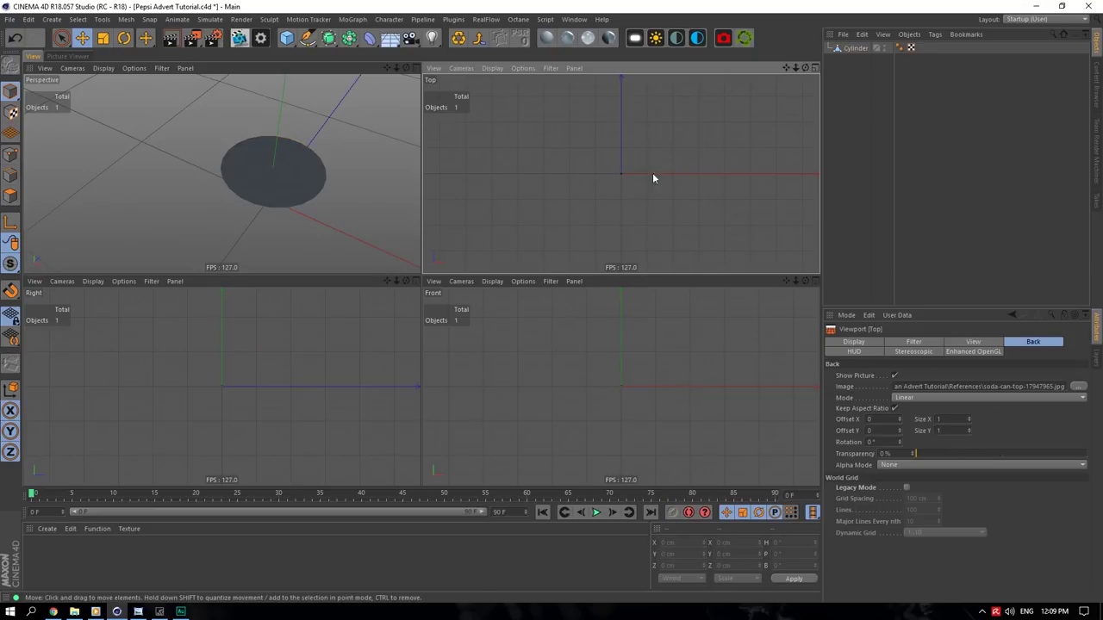
- Set the Top viewport's background image size to 5 by 5 for comparison with the disc
left_click(855, 48)
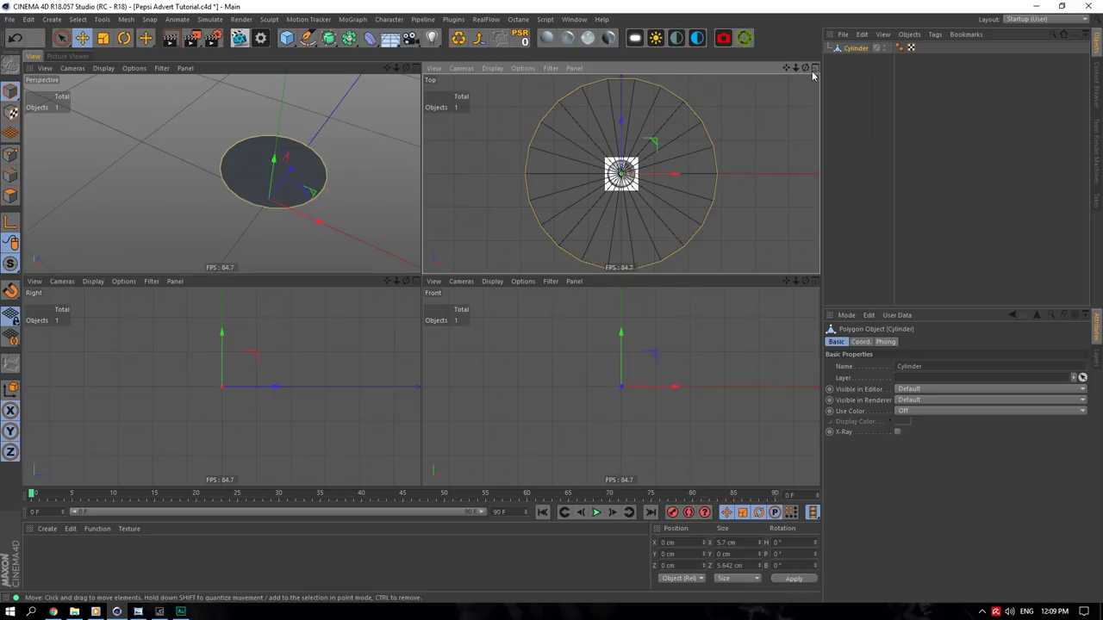
left_click(847, 315)
left_click(866, 505)
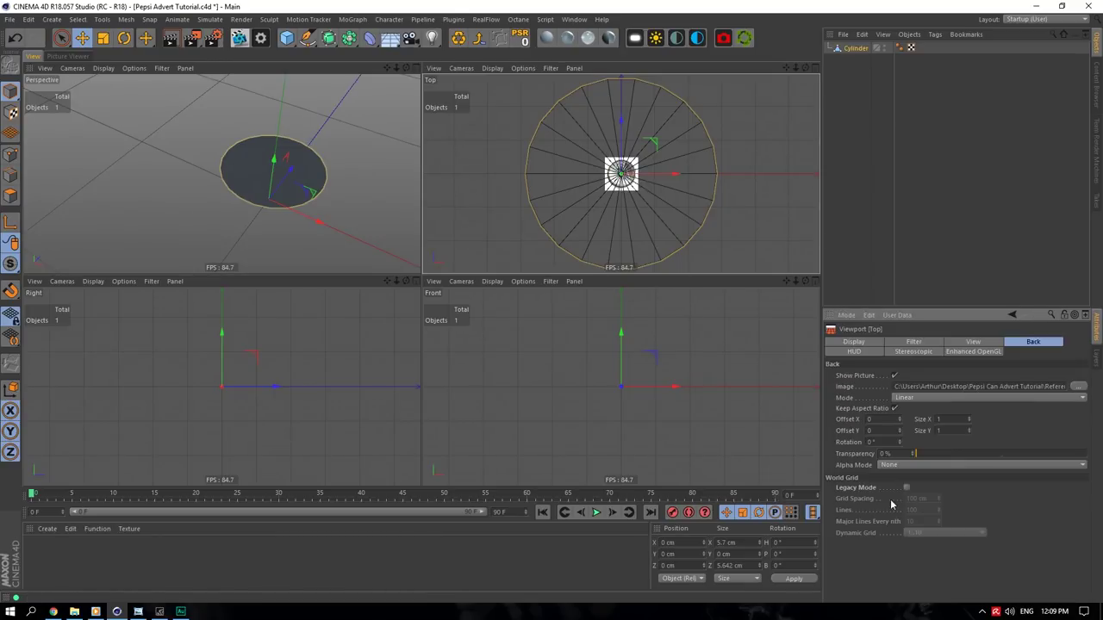
left_click(958, 420)
type("5")
key("Return")
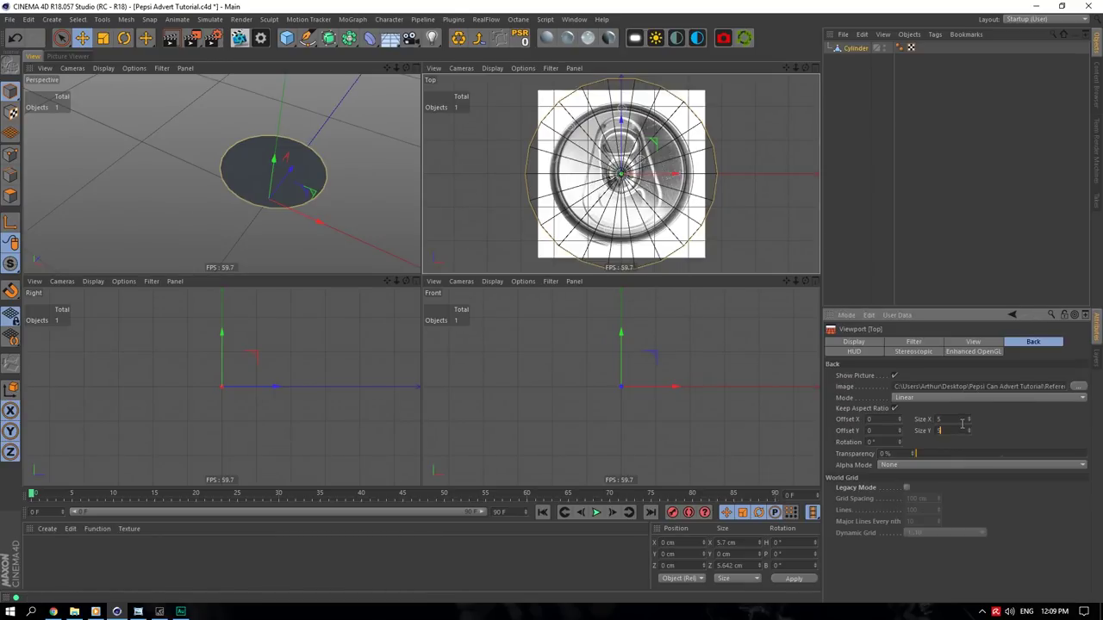
- Try background image sizes of 6 and 7 in the Top viewport against the disc's outline
scroll(951, 421, "up", 2)
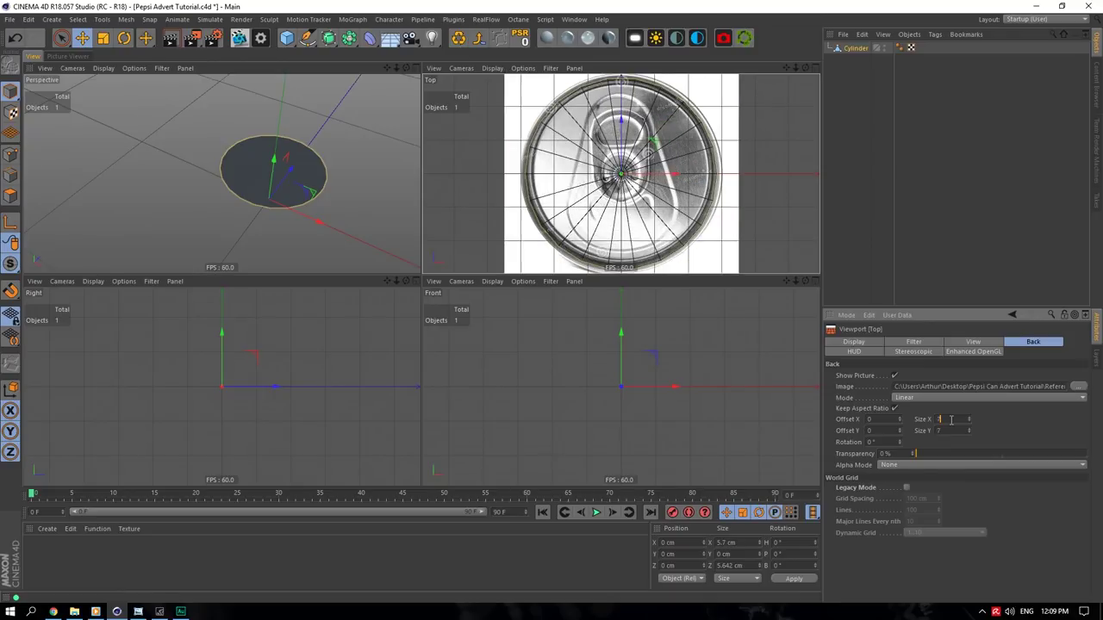
scroll(951, 419, "down", 1)
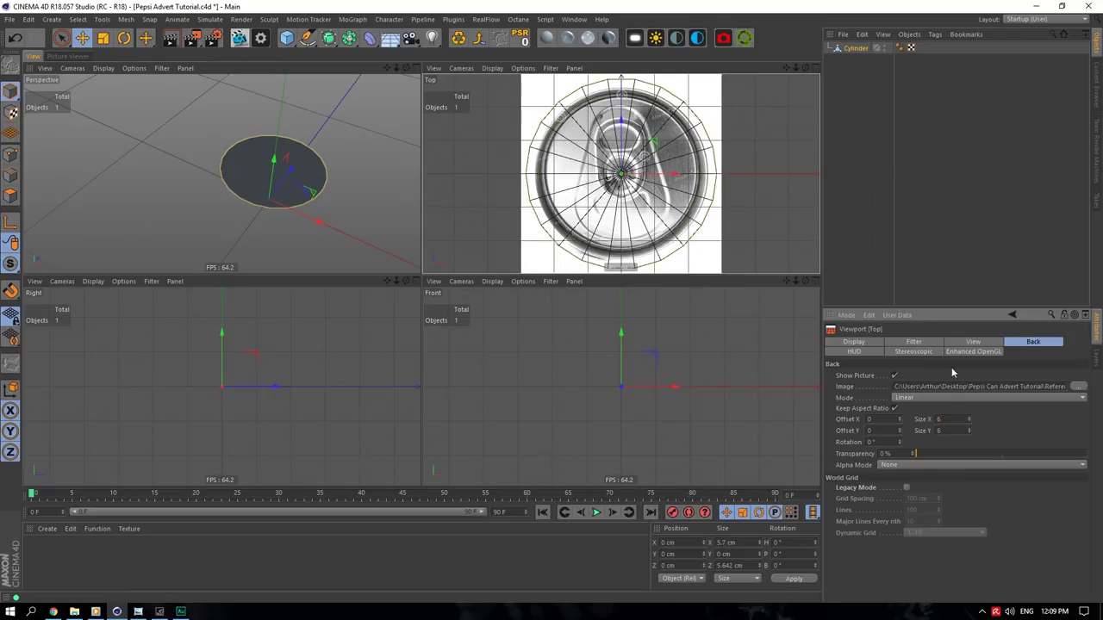
double_click(940, 418)
type("6")
key("Return")
- Set the Top viewport's background image size to 6.6 by 6.6 so the can rim matches the disc's outline
left_click(855, 48)
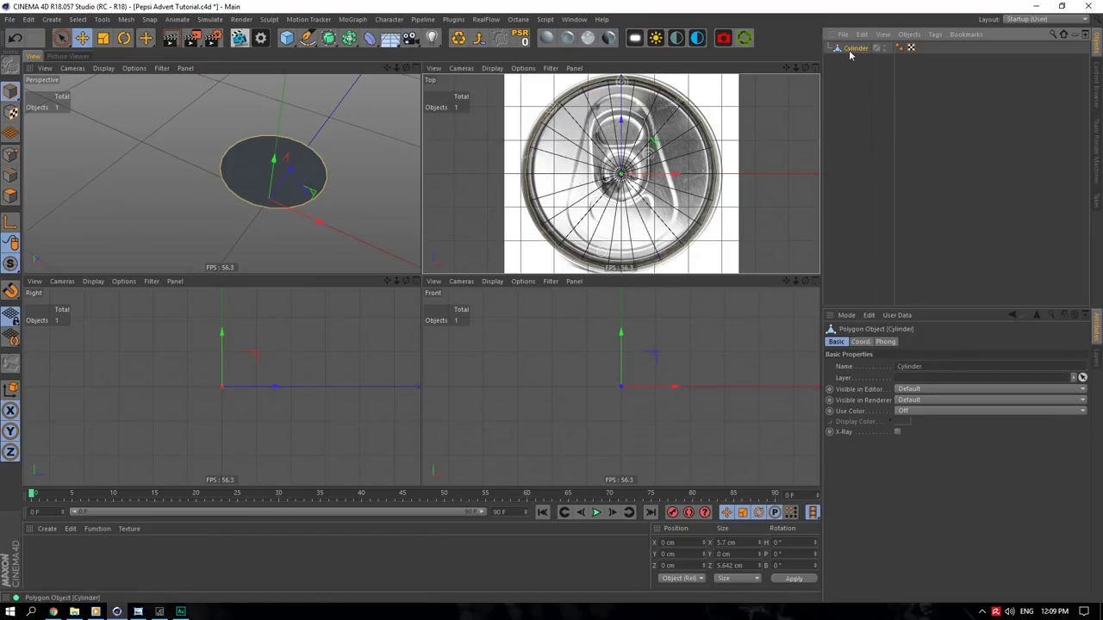
left_click(846, 315)
left_click(880, 508)
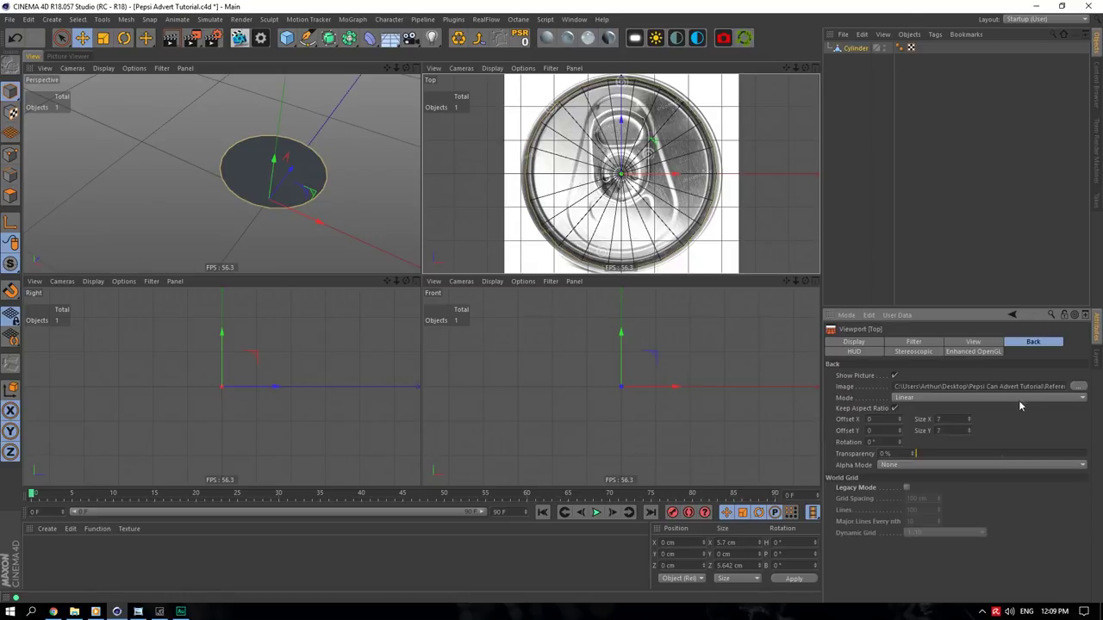
double_click(951, 419)
type("6.5")
key("Return")
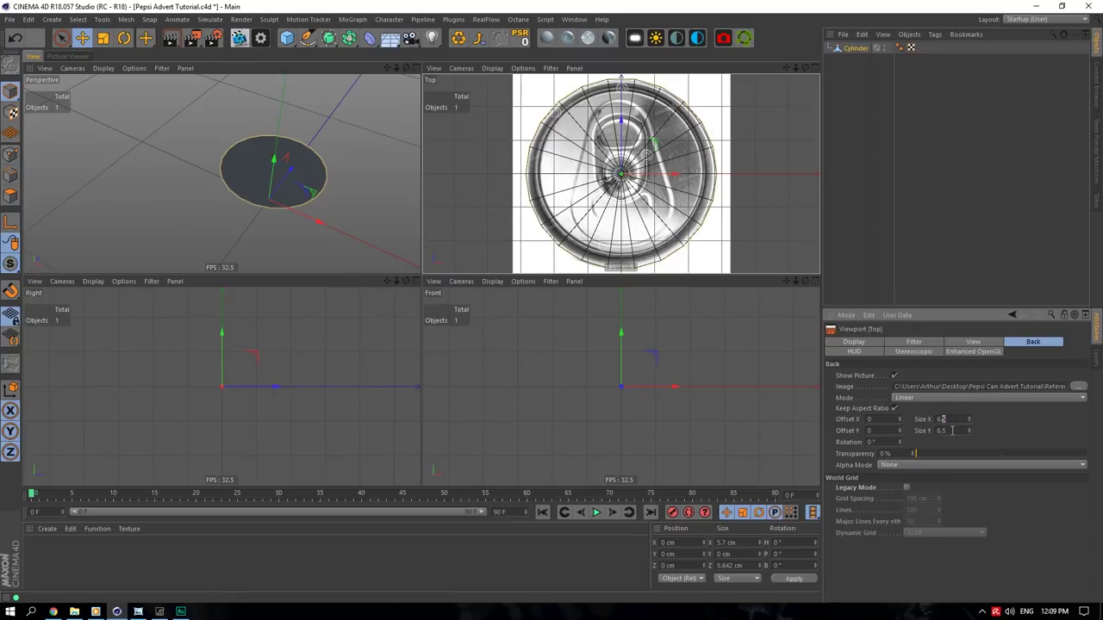
type("6")
left_click(952, 429)
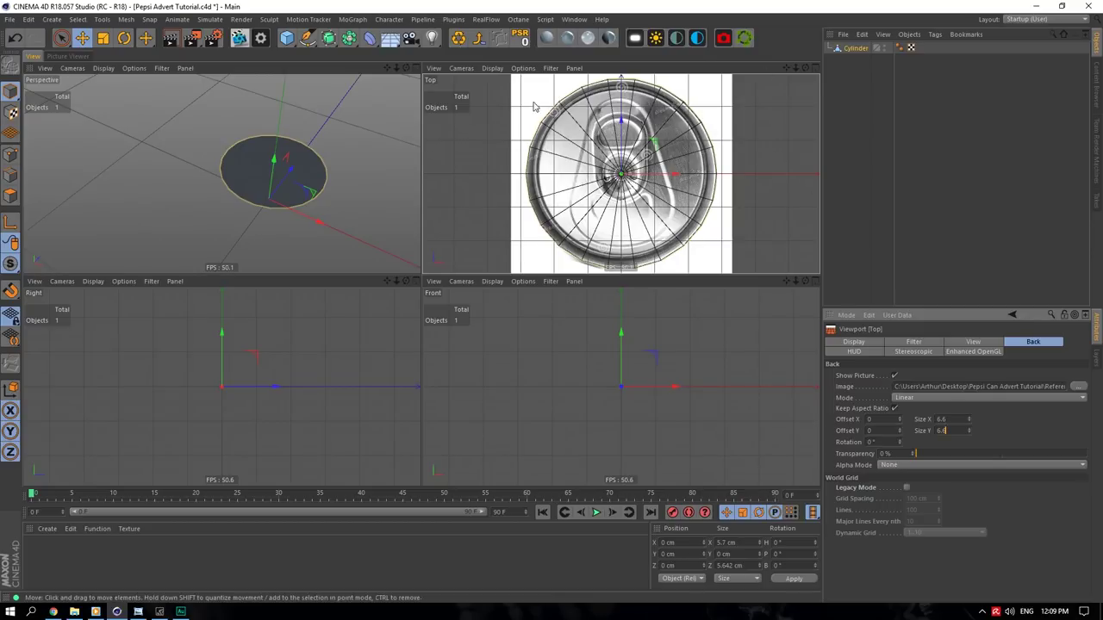
- Add a loop cut around the disc at about 11.4% offset, just inside the lid's rim in the top-view reference
left_click(815, 68)
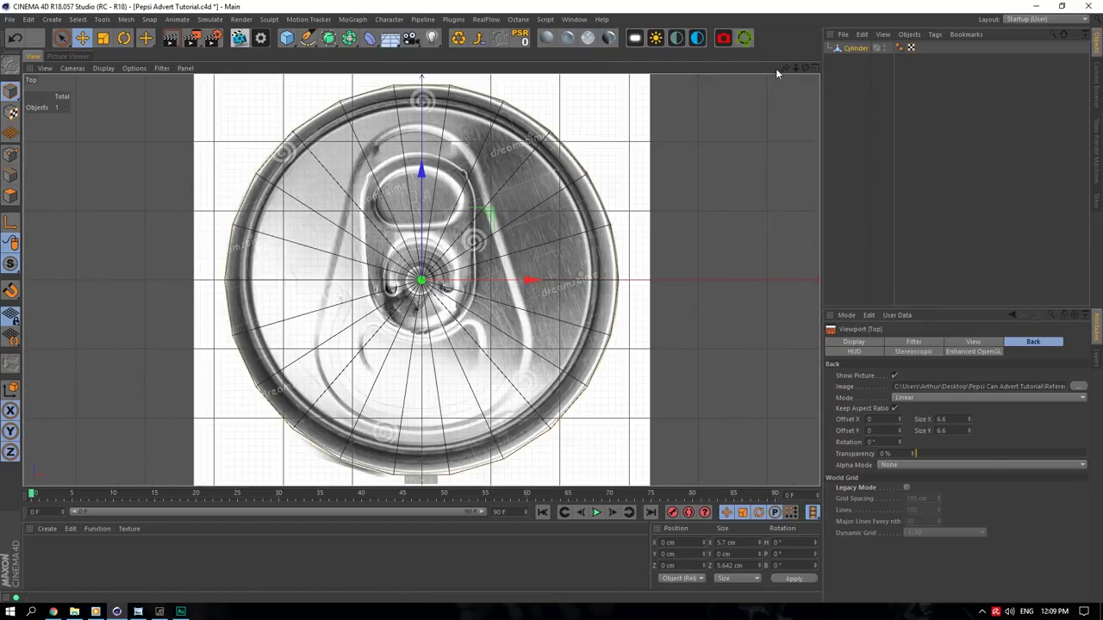
left_click_drag(785, 68, 877, 69)
left_click(11, 175)
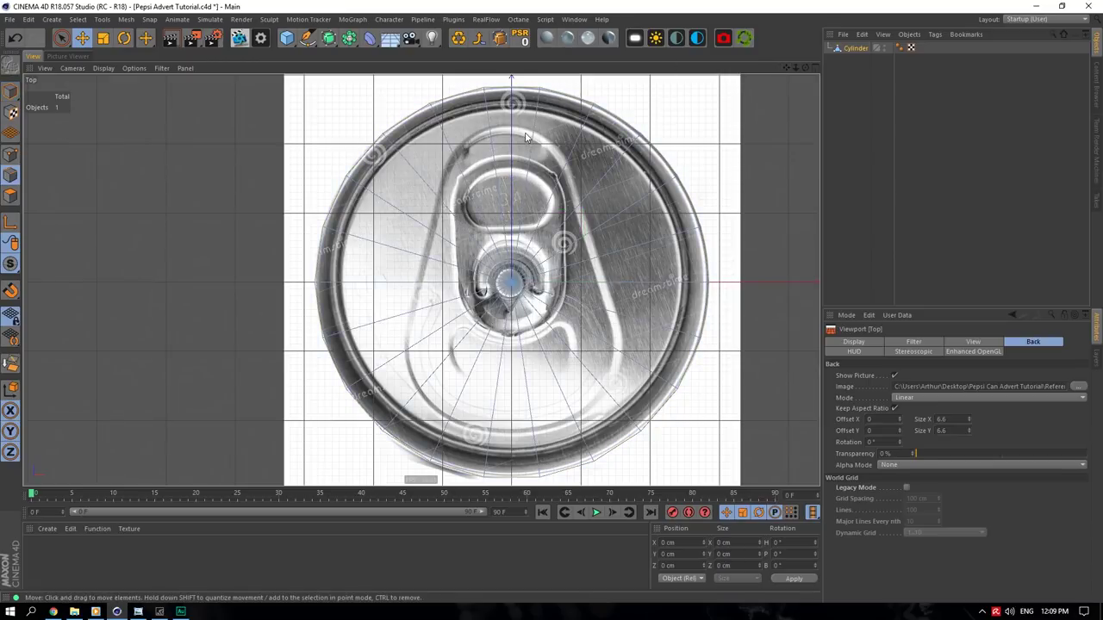
right_click(550, 132)
left_click(610, 295)
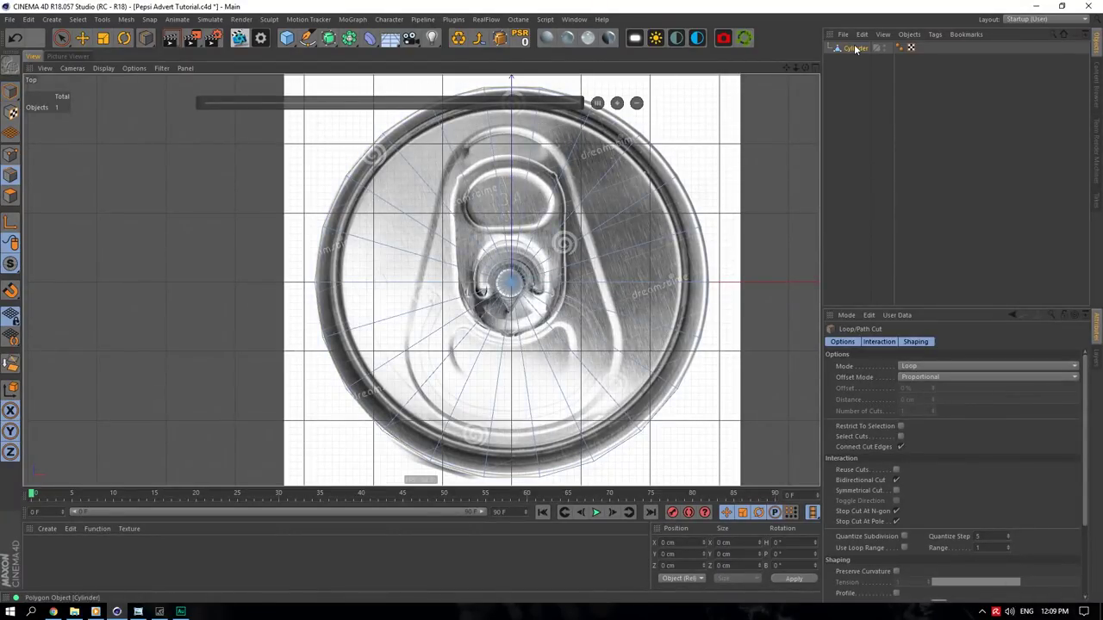
left_click(286, 38)
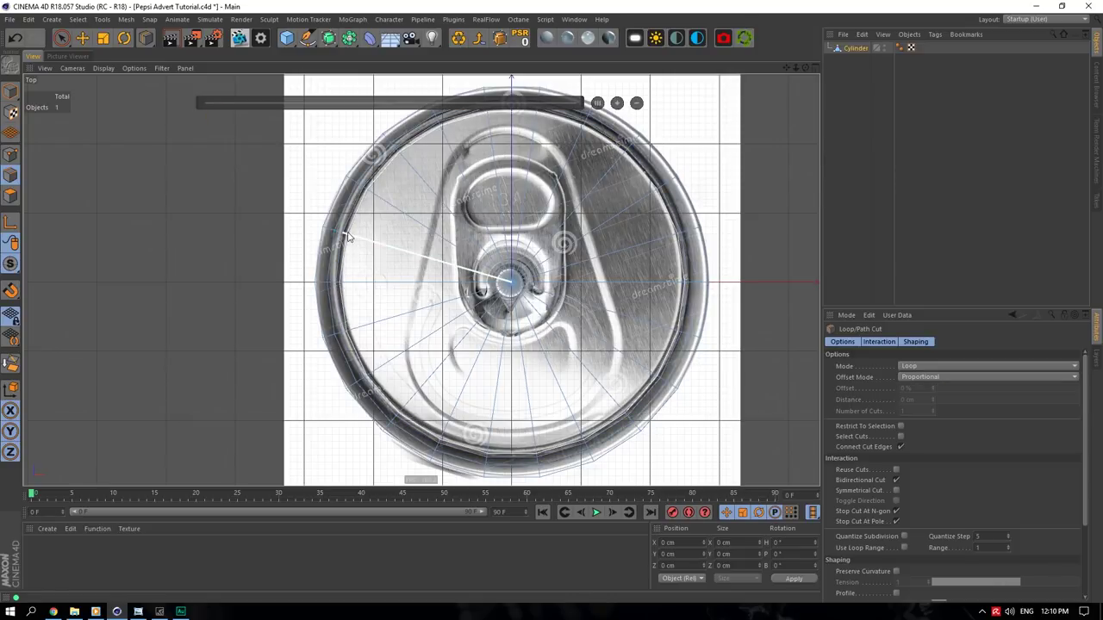
left_click(534, 439)
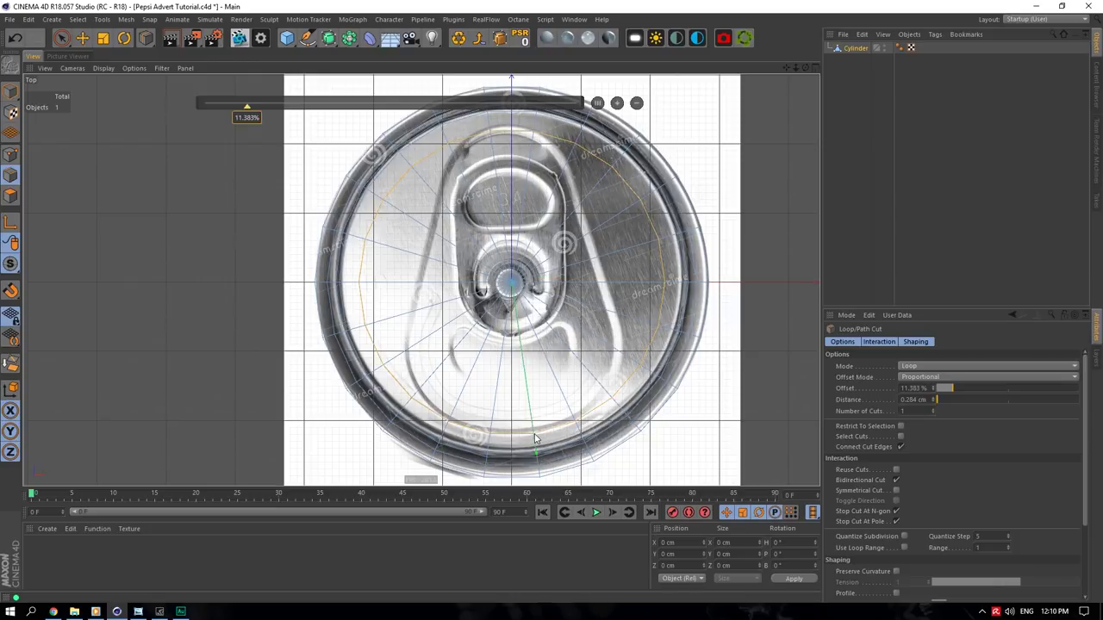
- Move the new loop's two uppermost points up to about Z 2.26 cm, meeting the top of the recessed panel outline
left_click(10, 154)
left_click(815, 68)
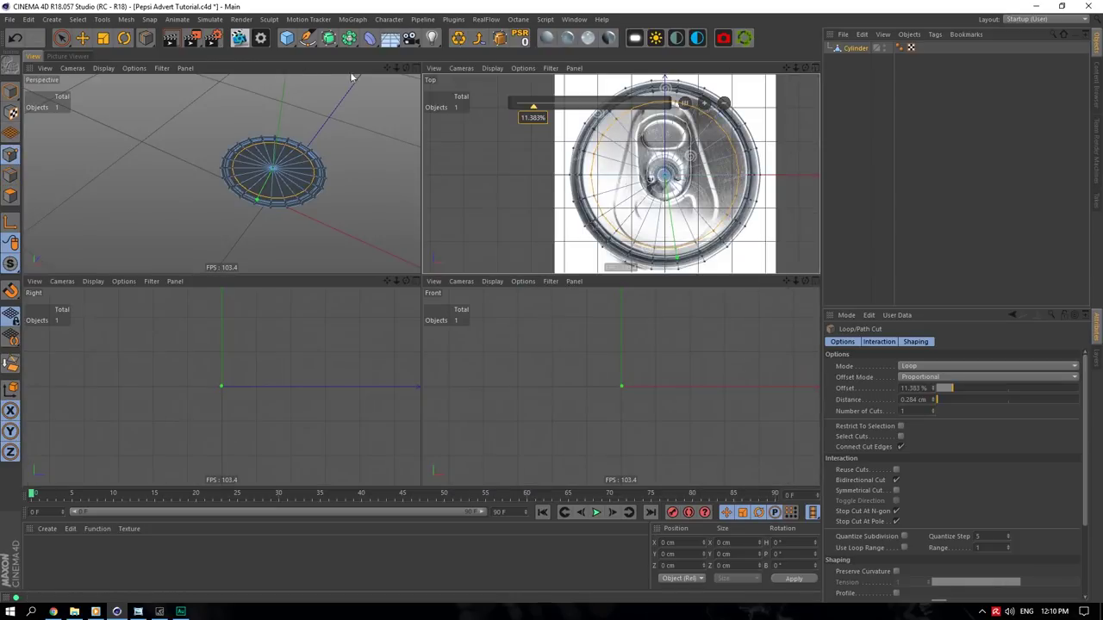
left_click(809, 69)
left_click(61, 37)
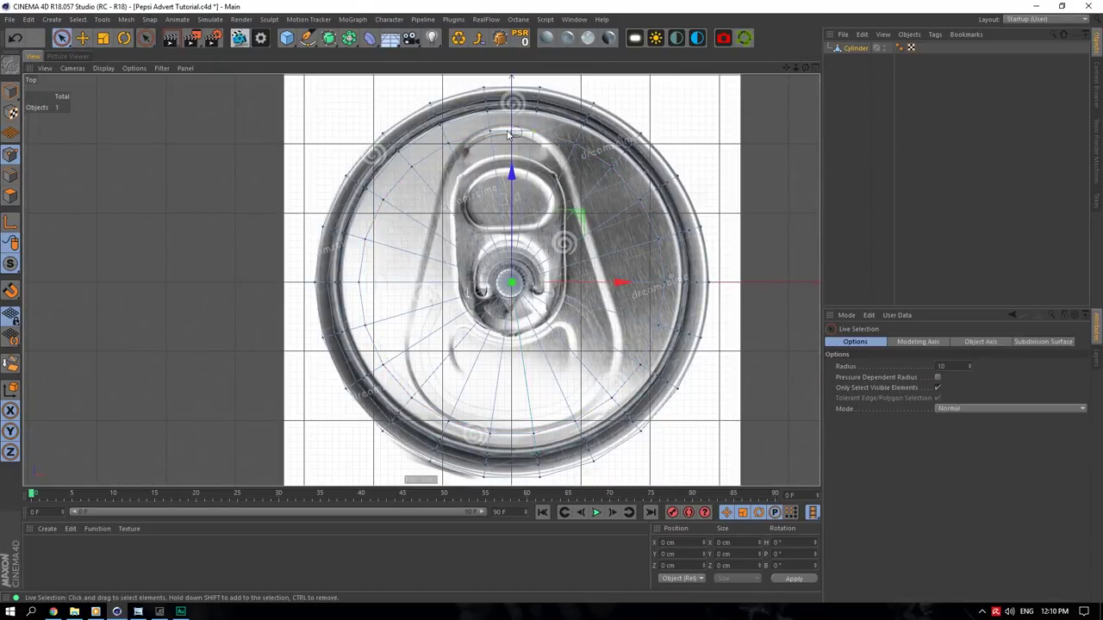
left_click(512, 131)
left_click_drag(512, 94, 508, 84)
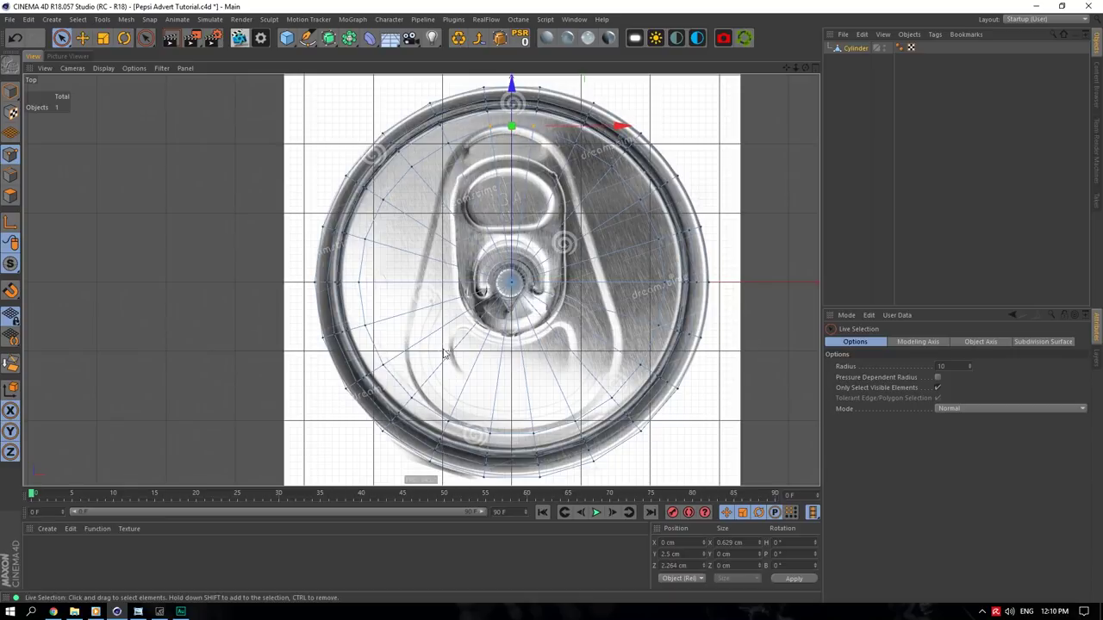
- Scale the loop's second pair of points from the top inward along X to about 1.49 cm apart
left_click(448, 145)
left_click(575, 145, "shift")
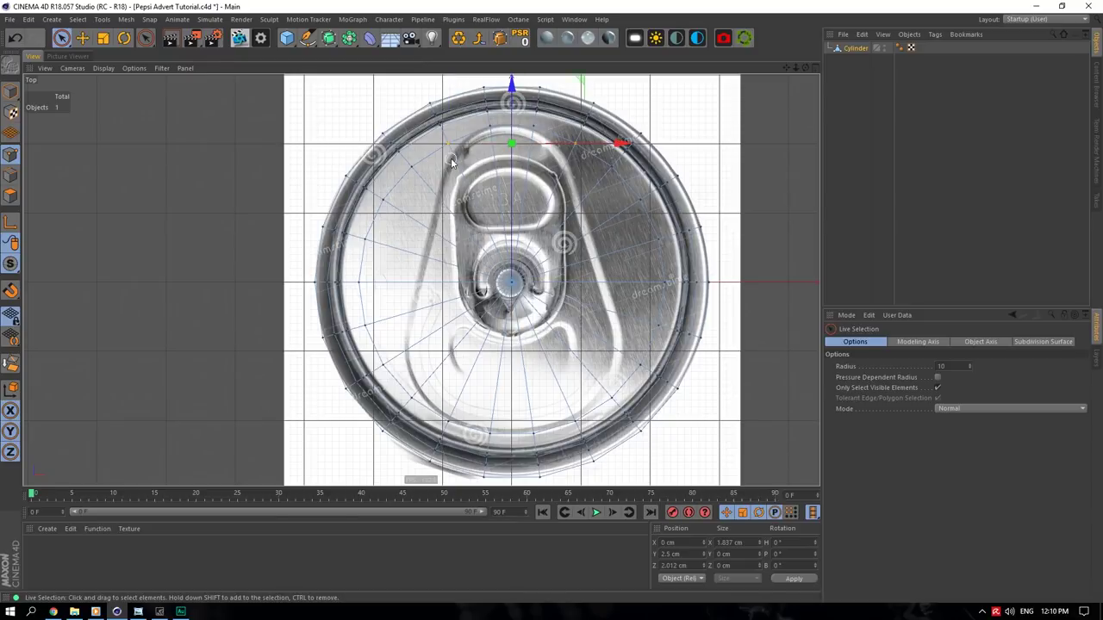
left_click(101, 37)
left_click_drag(622, 143, 594, 148)
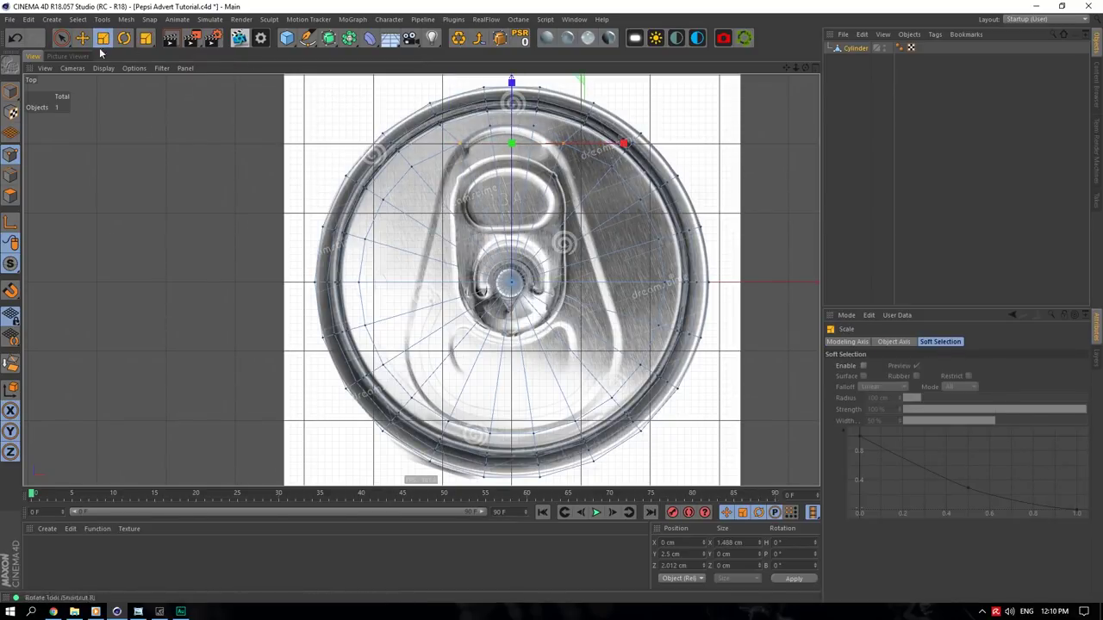
- Scale the loop's third point pair from the top inward along X to about 1.95 cm, matching the panel outline
left_click(61, 37)
left_click(409, 169)
left_click(610, 164, "shift")
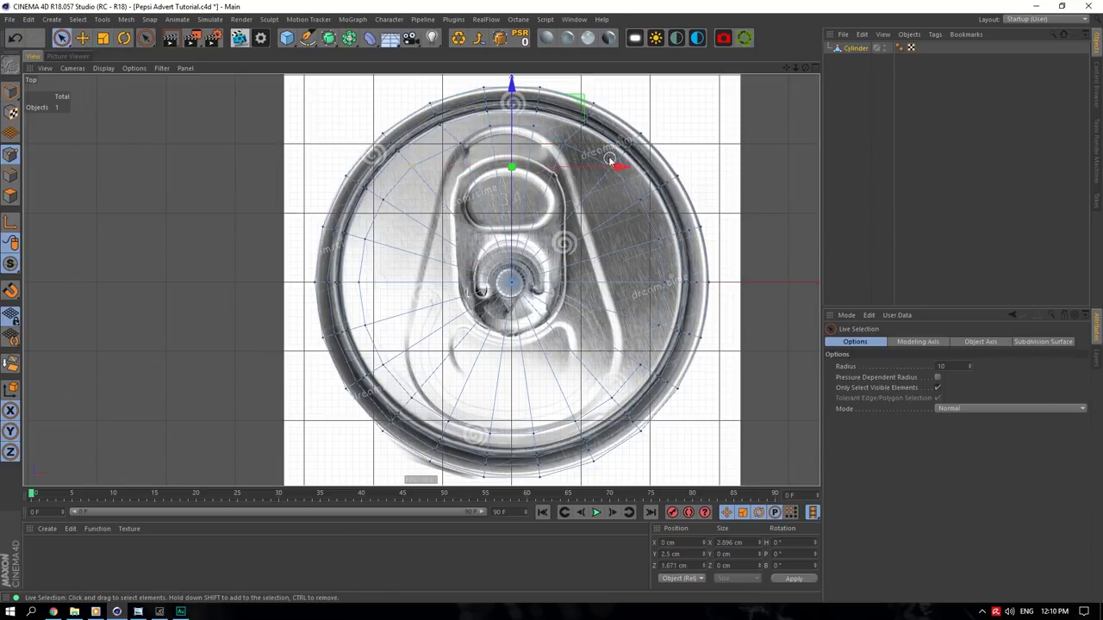
left_click(83, 37)
key("t")
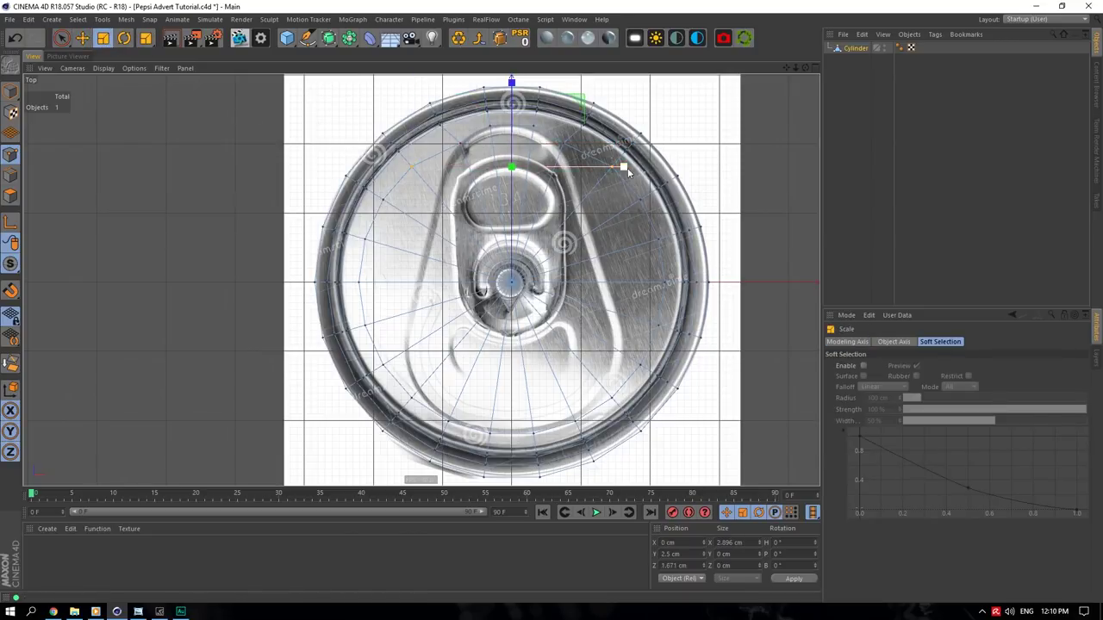
left_click_drag(623, 166, 504, 161)
- Scale the fourth point pair from the top inward along X to about 2.2 cm, on the panel outline
key("space")
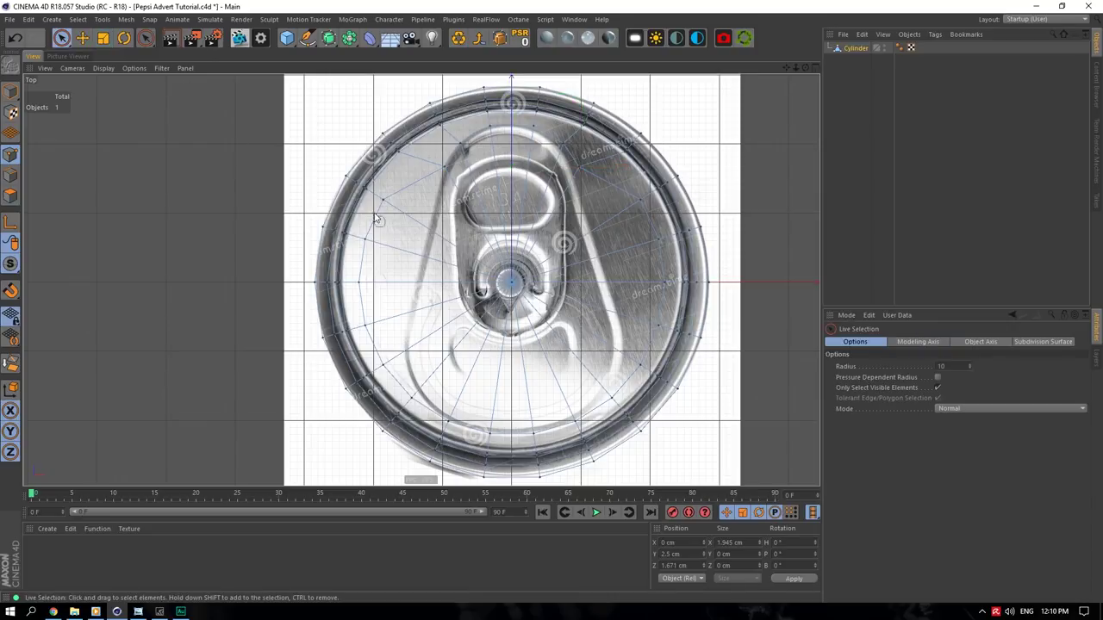
left_click(381, 201)
left_click(633, 201, "shift")
key("t")
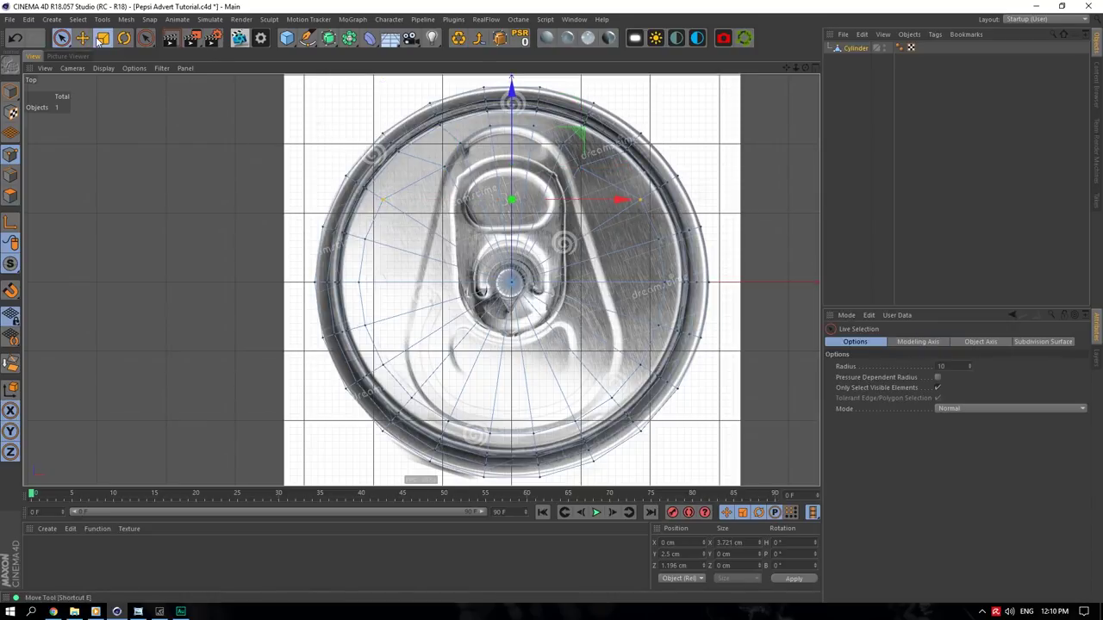
left_click_drag(624, 201, 562, 202)
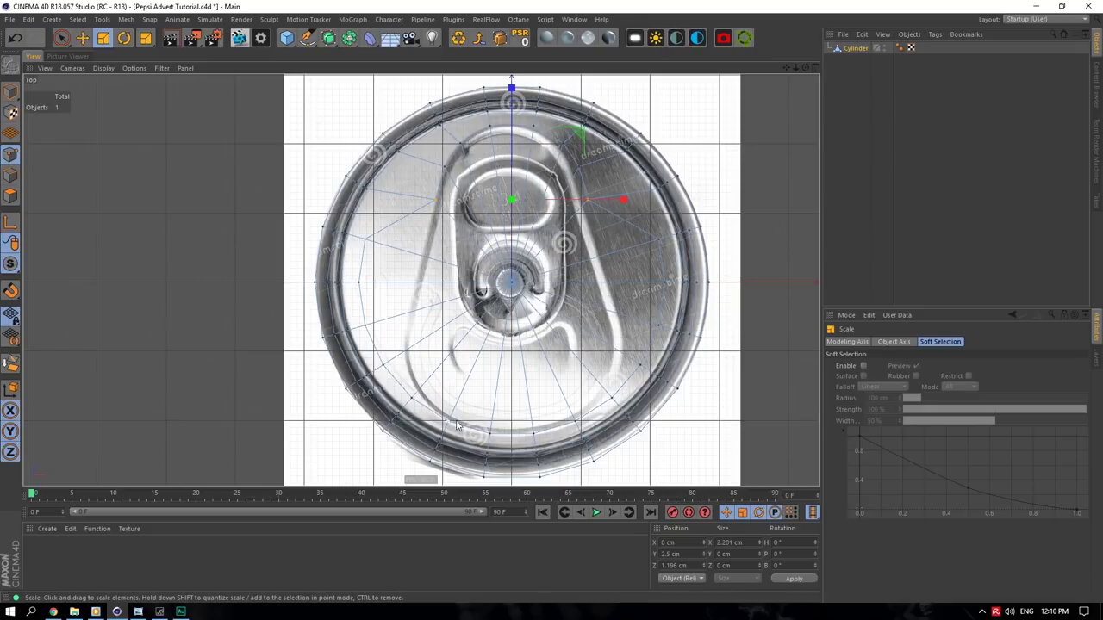
- Scale the loop's point pair just above the disc's centre line inward along X to about 2.44 cm
key("space")
left_click(366, 240)
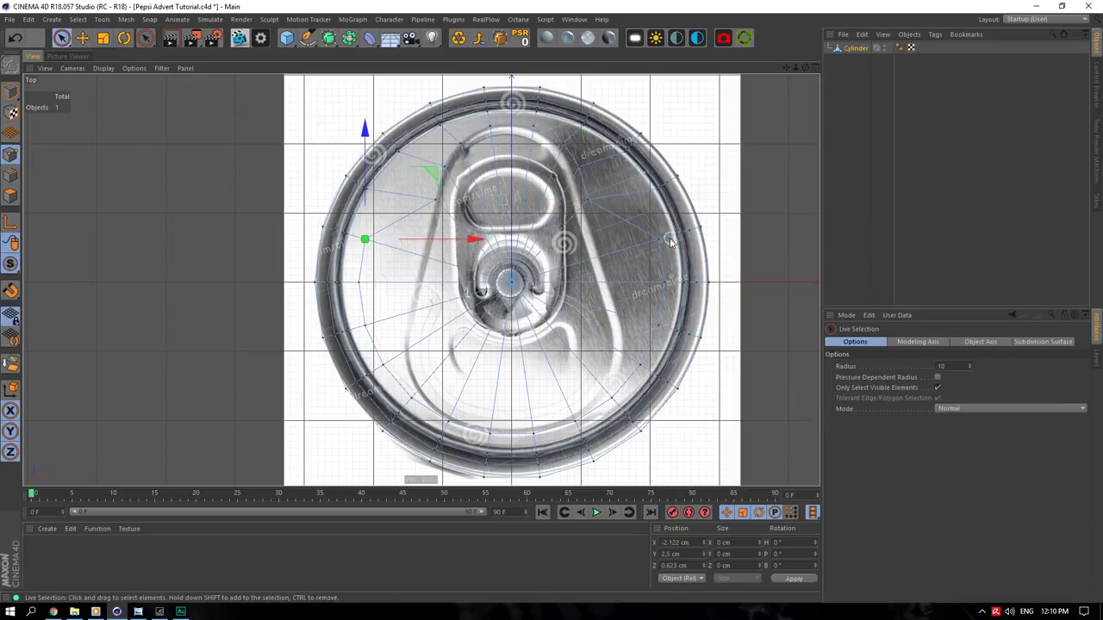
left_click(659, 243, "shift")
key("t")
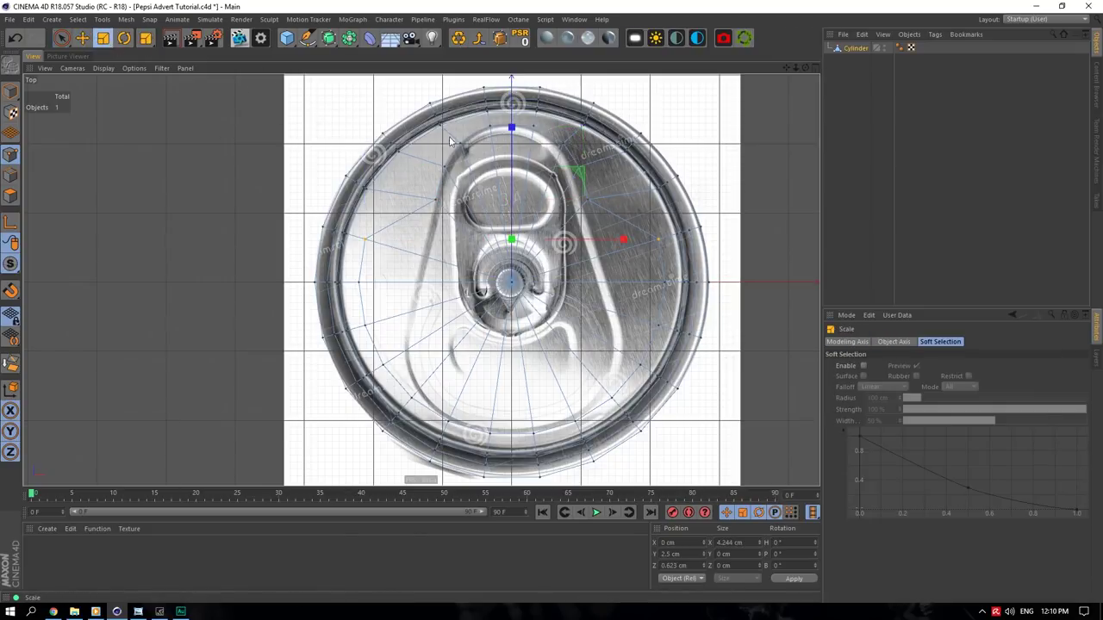
left_click_drag(622, 242, 576, 234)
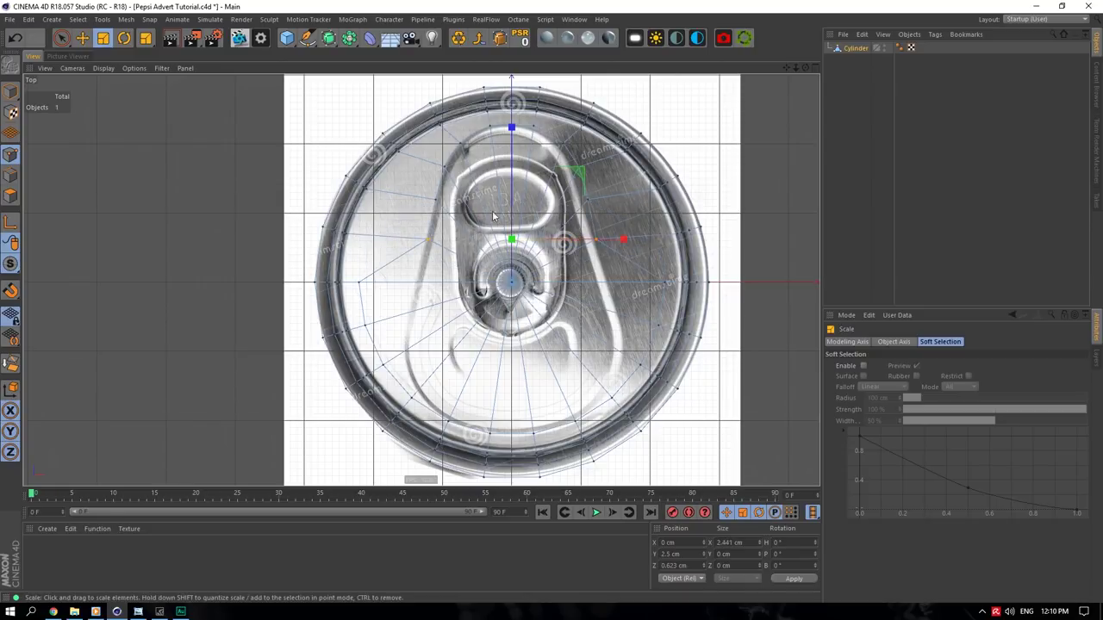
- Scale the loop's point pair on the disc's horizontal centre line inward along X to about 2.79 cm
key("space")
left_click(354, 284)
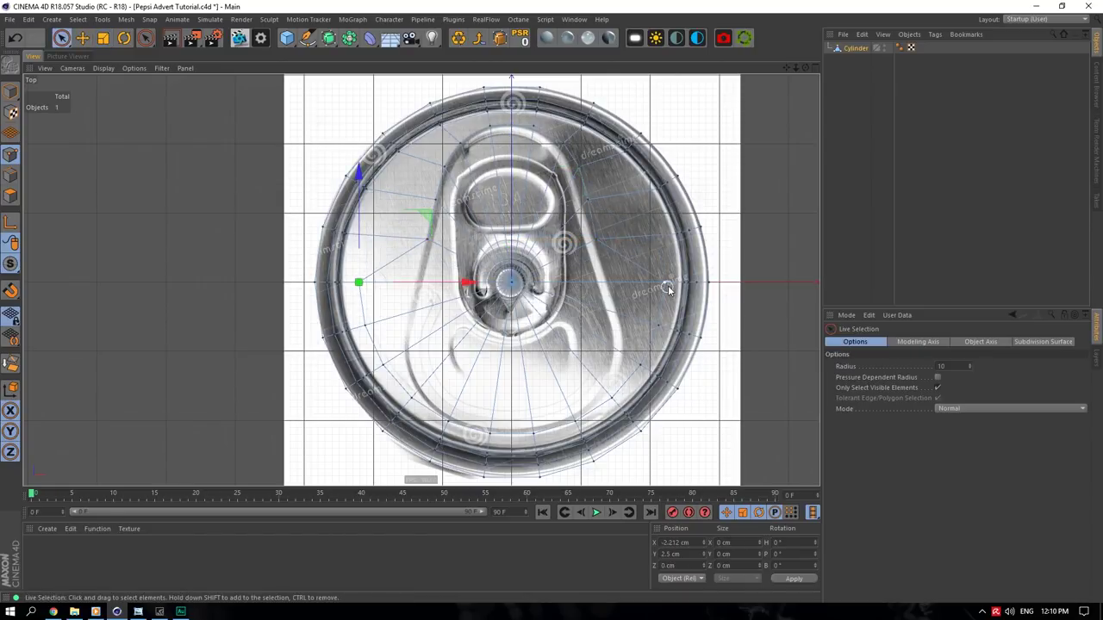
left_click(663, 282, "shift")
key("t")
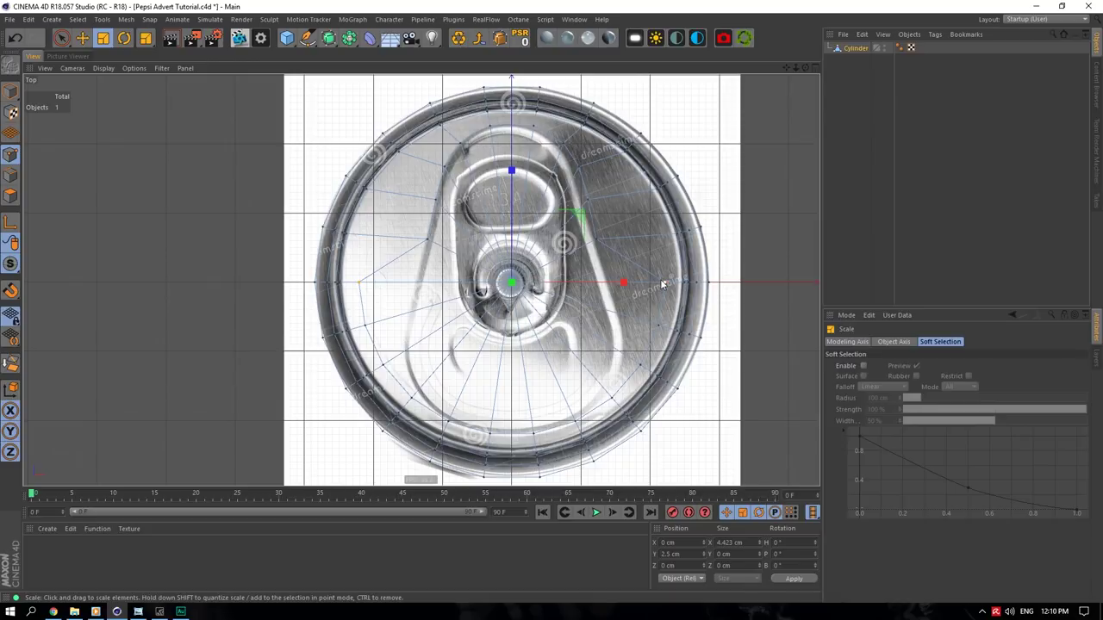
left_click_drag(663, 284, 586, 281)
key("ctrl+z")
- Scale the loop's point pair just below the centre line inward along X onto the panel outline
left_click(61, 38)
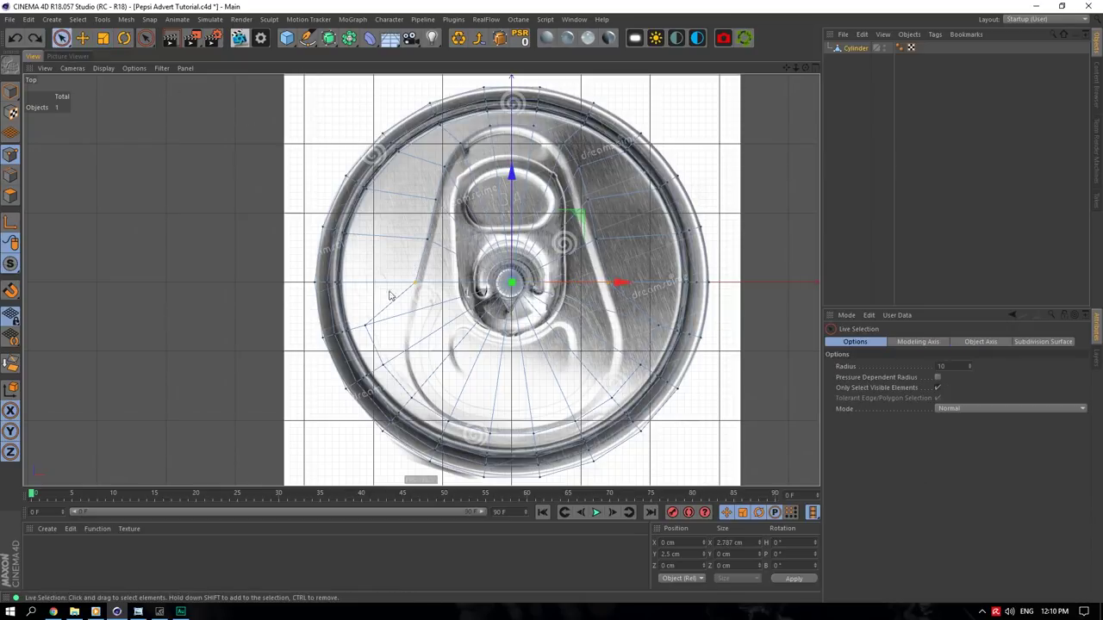
left_click(363, 327)
left_click(659, 326, "shift")
key("t")
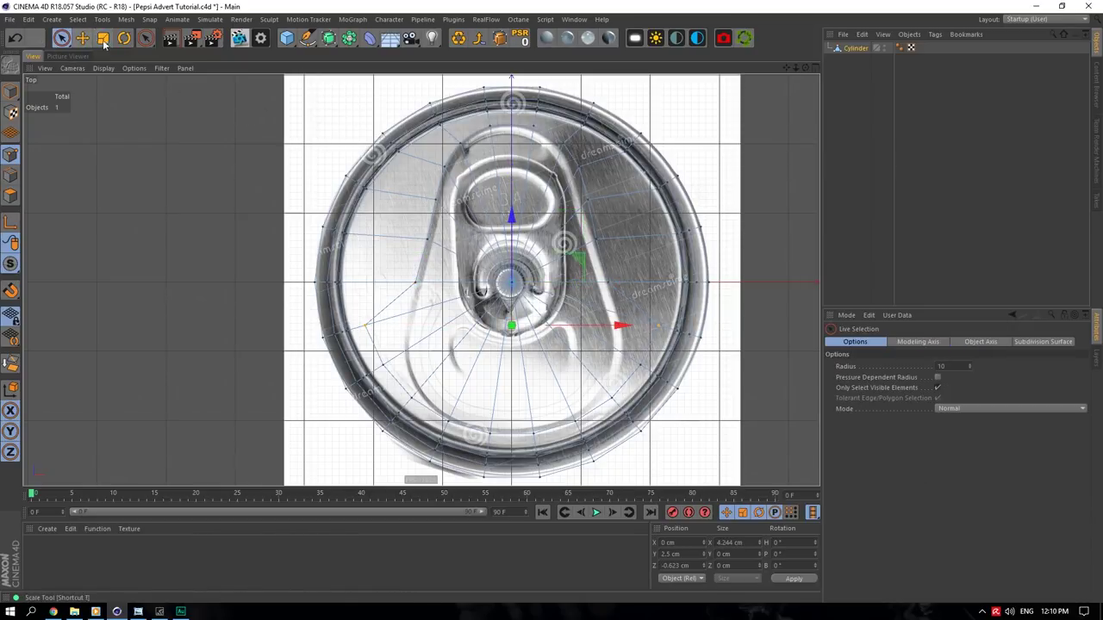
- Scale the second point pair below the centre line inward along X to about 3.04 cm, at the panel's widest part
key("space")
left_click(383, 364)
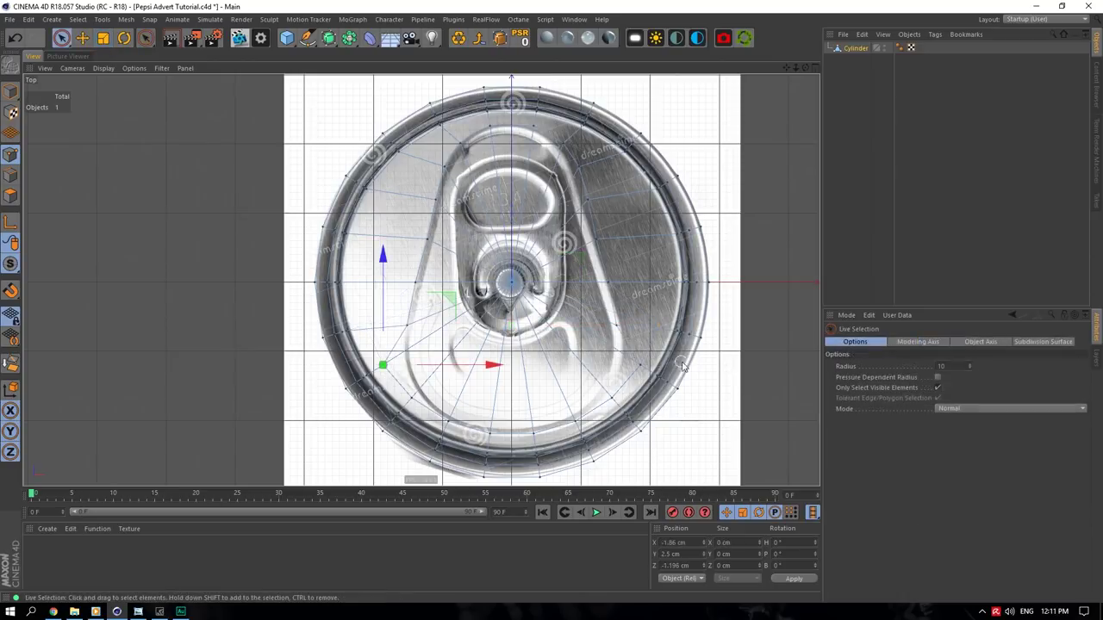
left_click(640, 365, "shift")
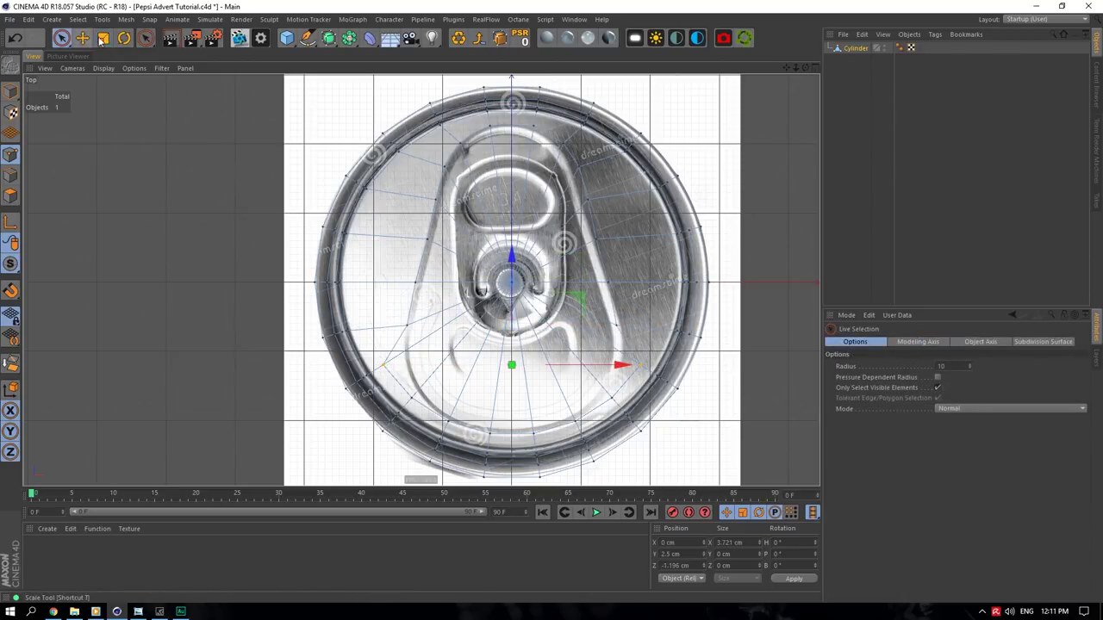
key("t")
left_click_drag(616, 365, 604, 366)
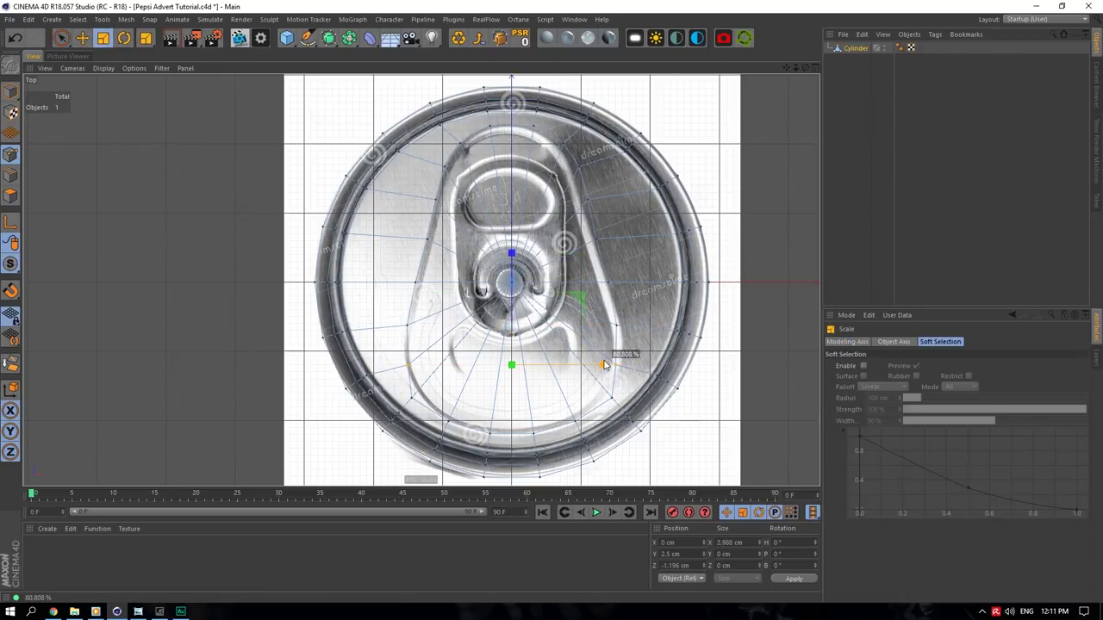
- Scale the third point pair below the centre line inward along X to about 2.63 cm, following the panel's lower curve
left_click(63, 37)
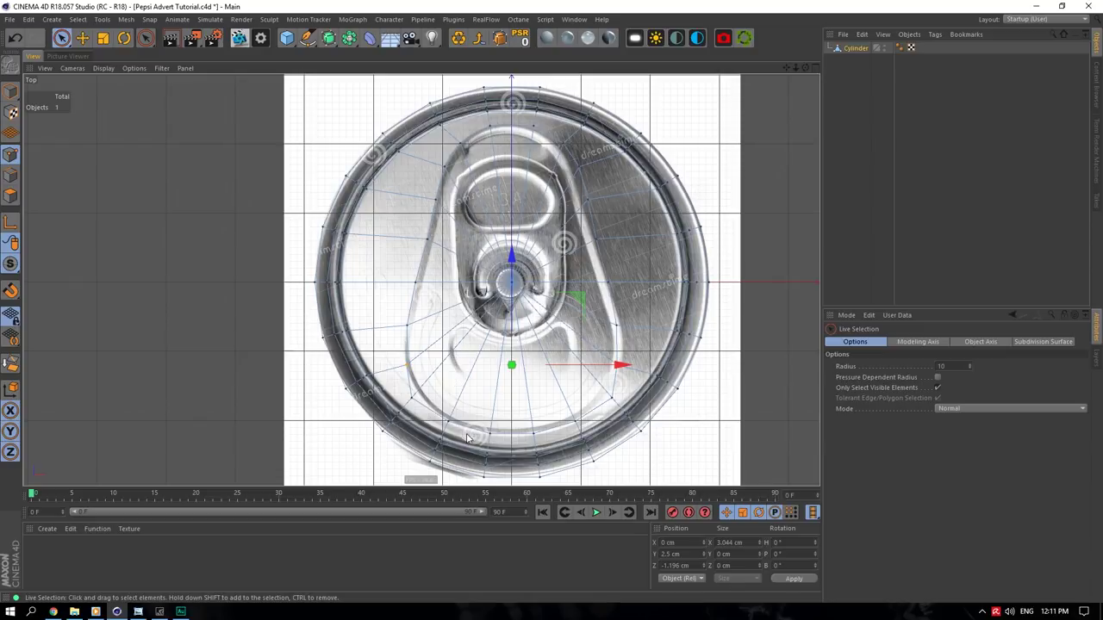
left_click(412, 397)
left_click(611, 398, "shift")
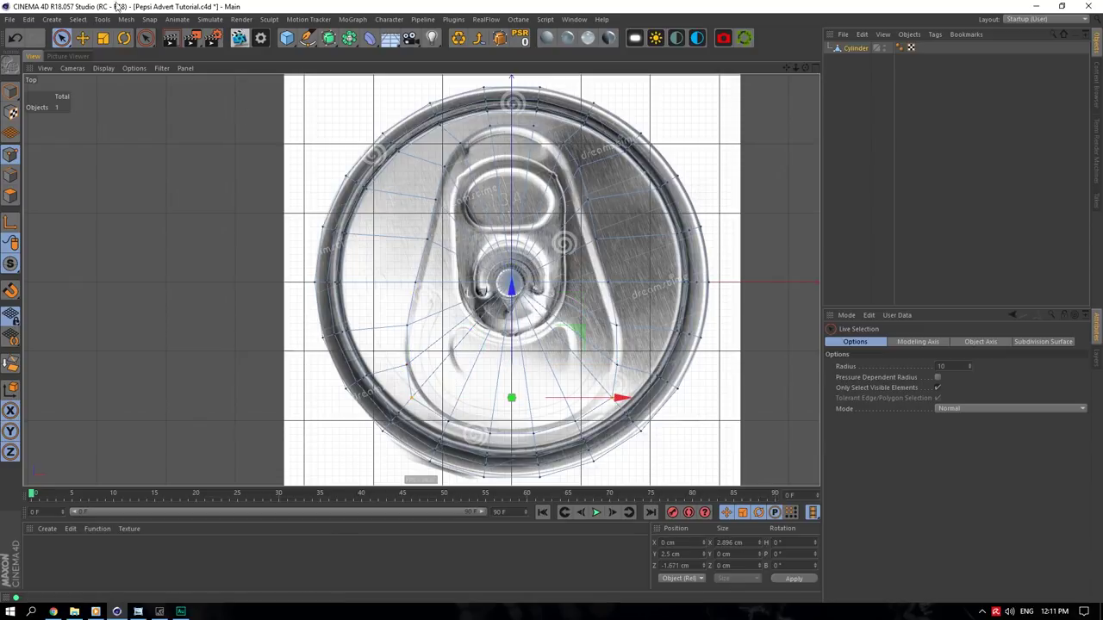
left_click(102, 37)
left_click_drag(624, 398, 614, 398)
- Select all the radial edges inside the panel-shaped loop and dissolve them
left_click(61, 37)
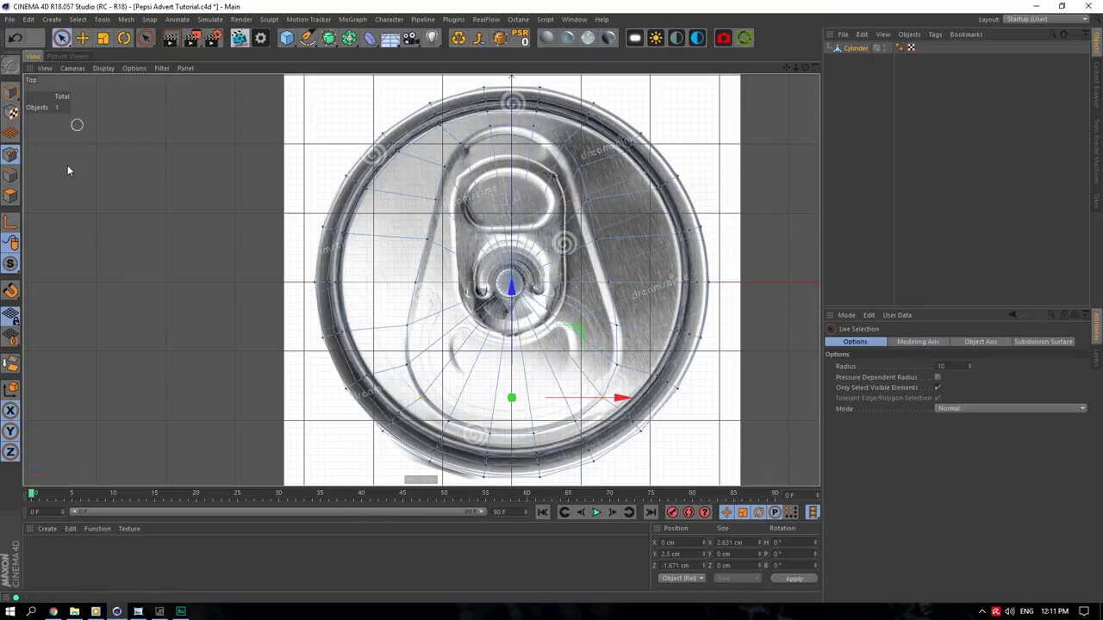
left_click(11, 176)
mouse_move(536, 392)
left_mouse_down()
mouse_move(524, 398)
mouse_move(546, 326)
mouse_move(536, 356)
left_mouse_up()
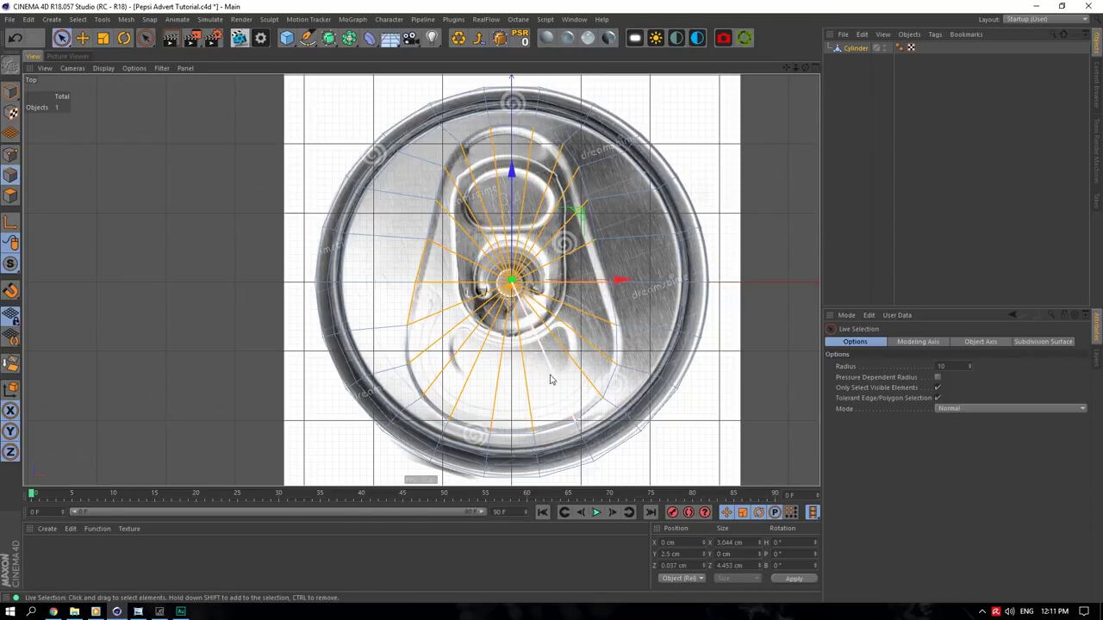
left_click(11, 365)
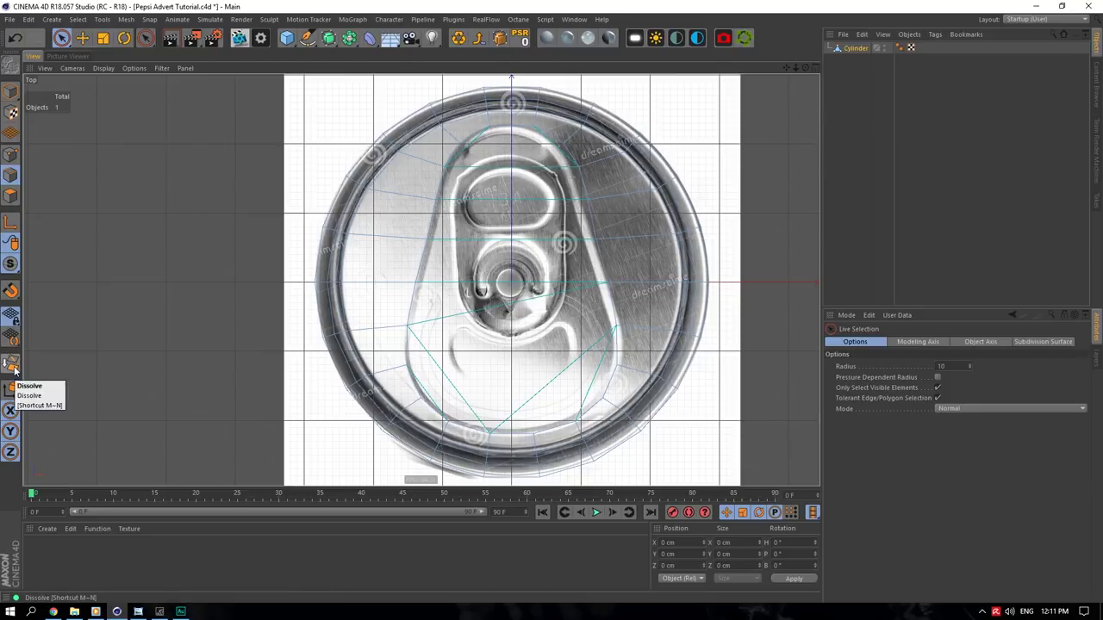
- Use Line Cut to connect opposite panel points horizontally on the centre line and one row above and below it
right_click(652, 190)
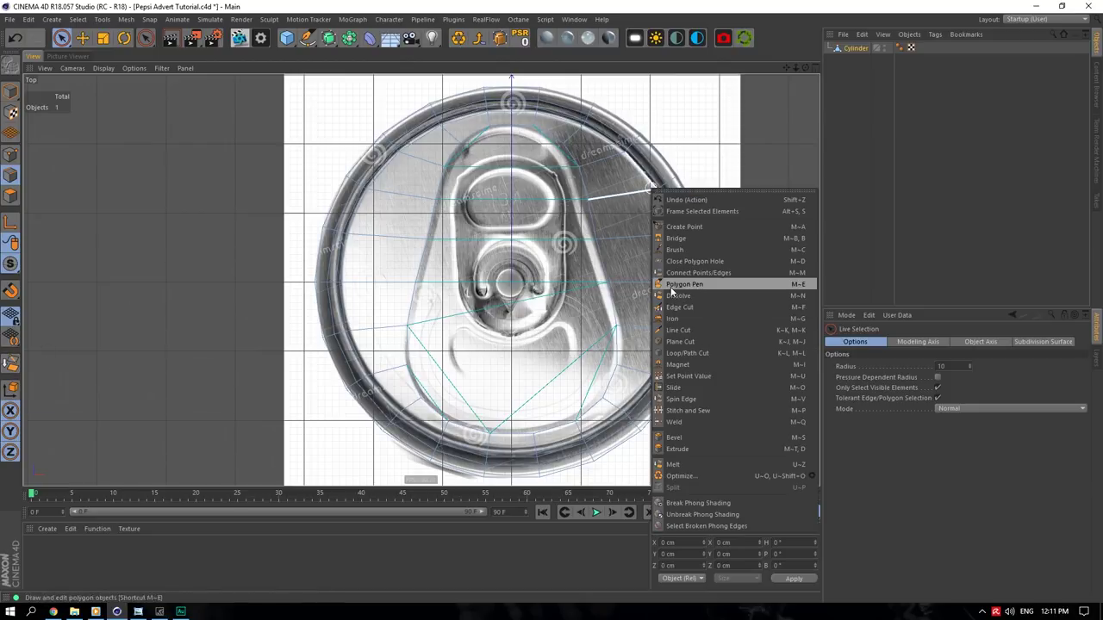
left_click(689, 322)
left_click(409, 326)
left_click(616, 326)
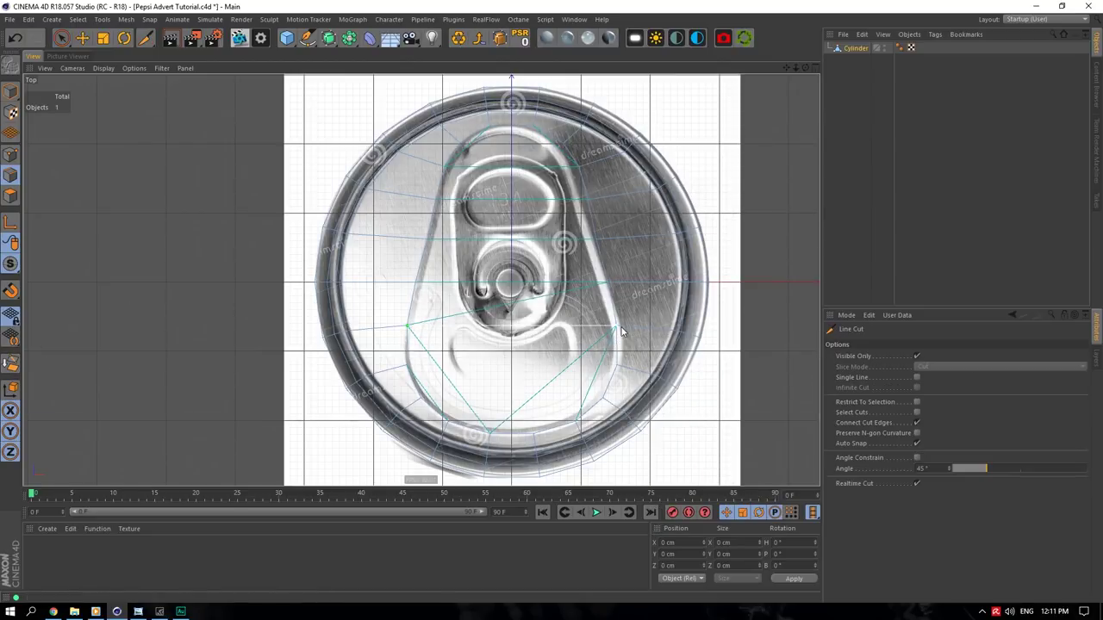
key("Escape")
left_click(607, 283)
left_click(419, 282)
key("Escape")
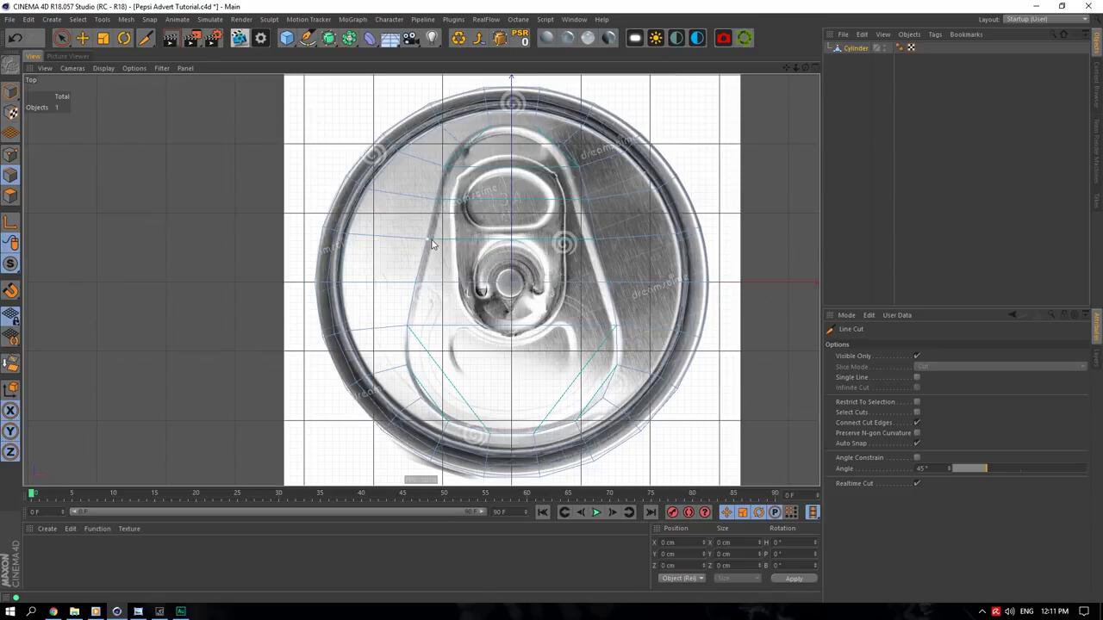
left_click(429, 240)
left_click(598, 241)
key("Escape")
- Use Line Cut to connect the panel's opposite upper and lower points vertically through the two inner columns flanking the centre line
left_click(490, 130)
left_click(490, 432)
key("Escape")
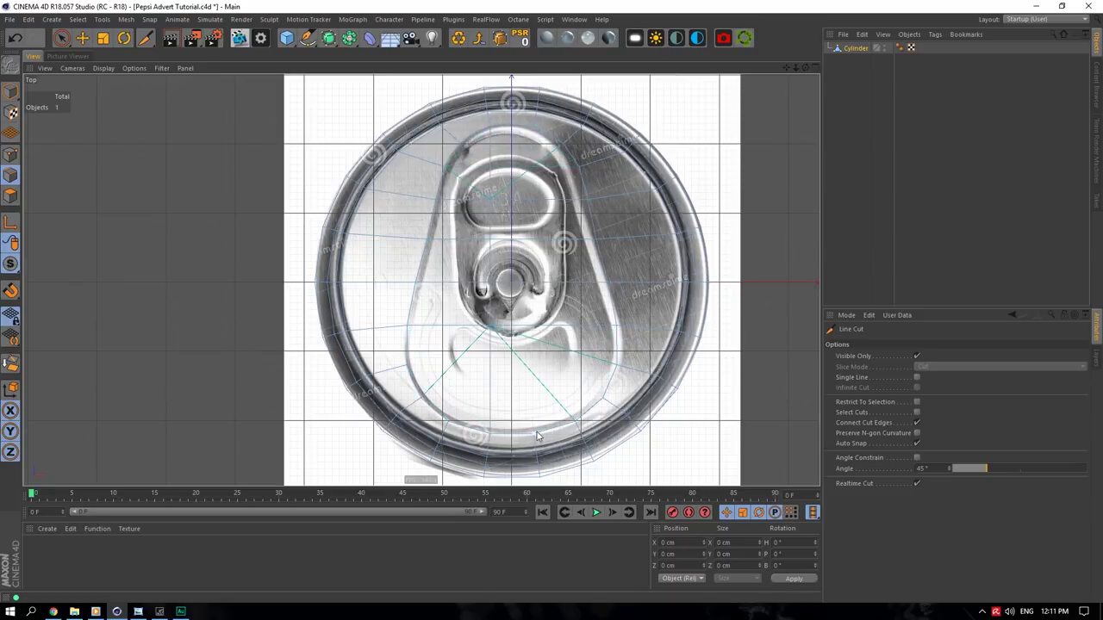
left_click(534, 432)
left_click(534, 129)
key("Escape")
- Finish the panel grid with vertical line cuts through the two outer columns and a horizontal cut across the second row below centre
left_click(564, 144)
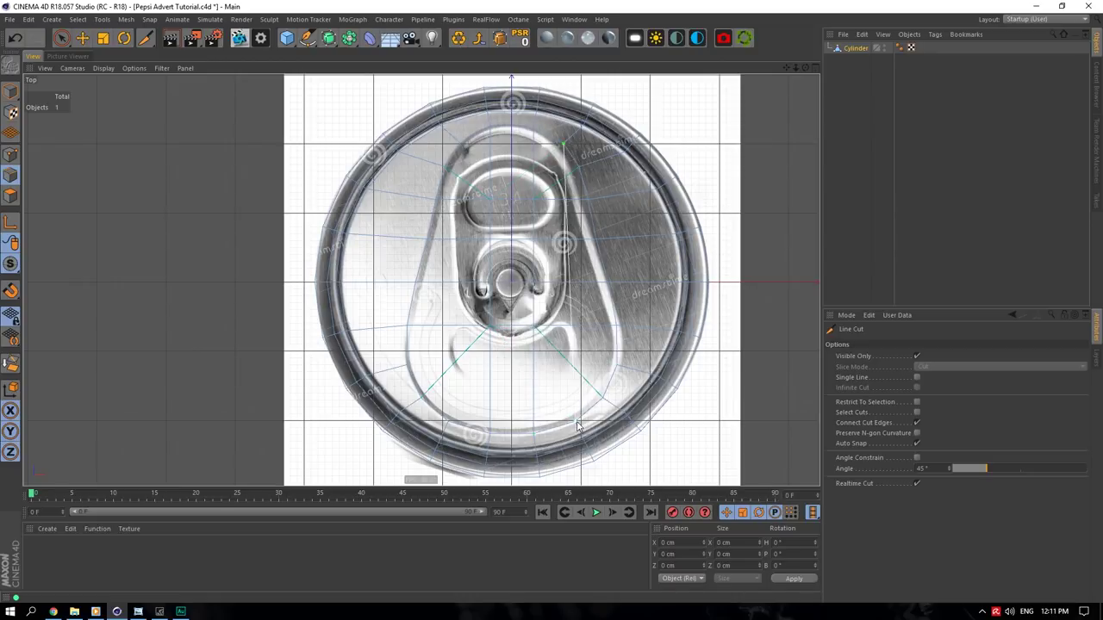
left_click(576, 422)
key("Escape")
left_click(460, 143)
left_click(456, 420)
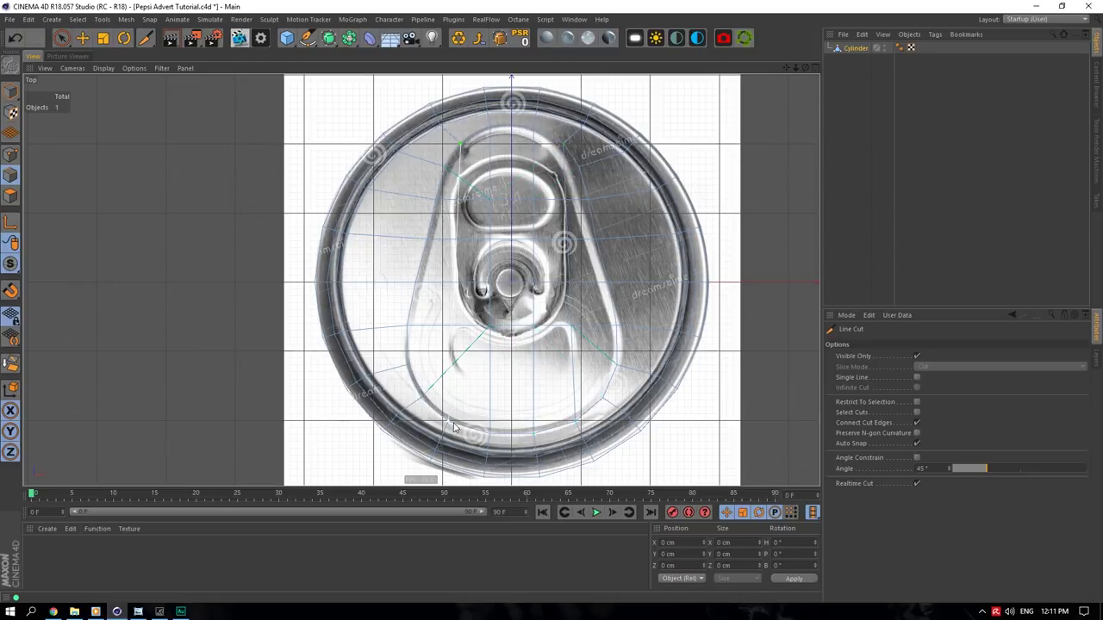
left_click(408, 365)
left_click(622, 368)
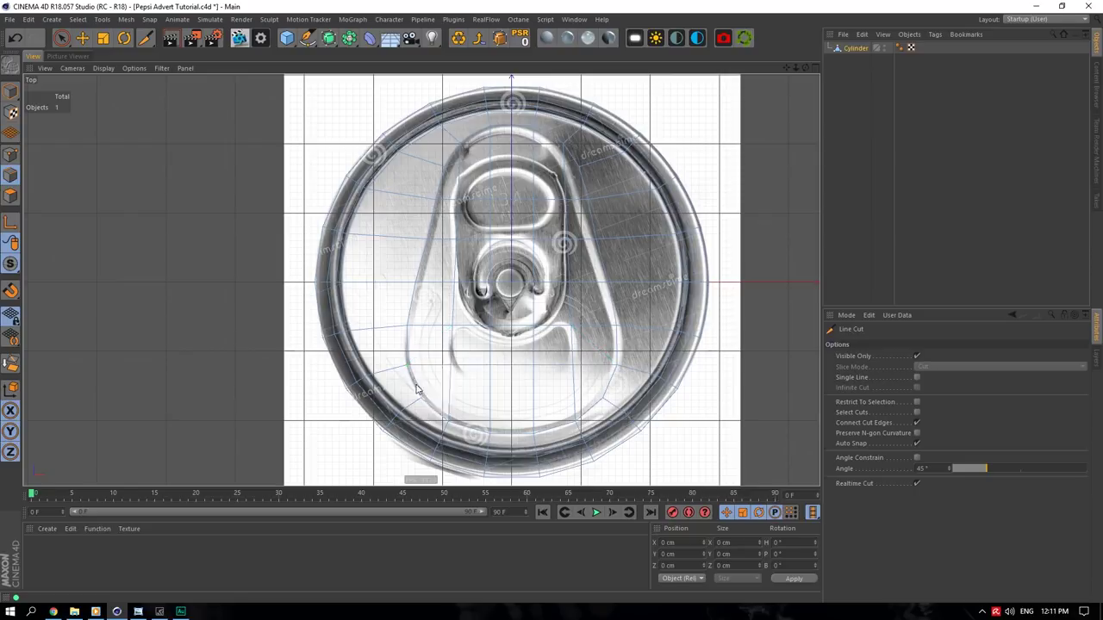
left_click(11, 155)
key("space")
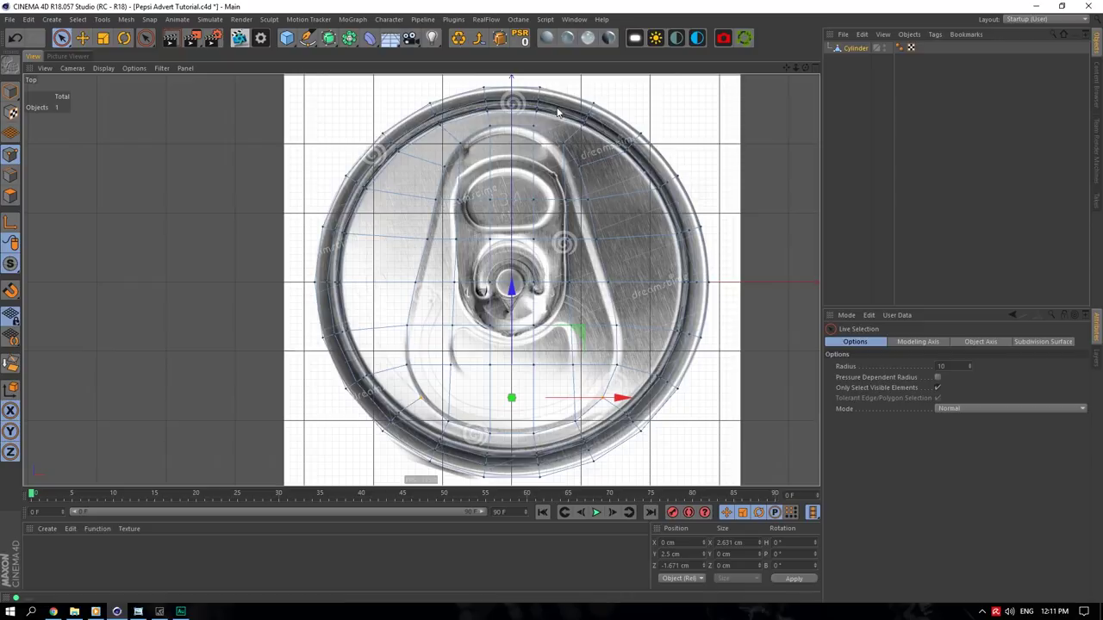
- Raise the top view's background image transparency to 99% to inspect the bare mesh, and restore it to 0%
left_click(846, 315)
left_click(879, 508)
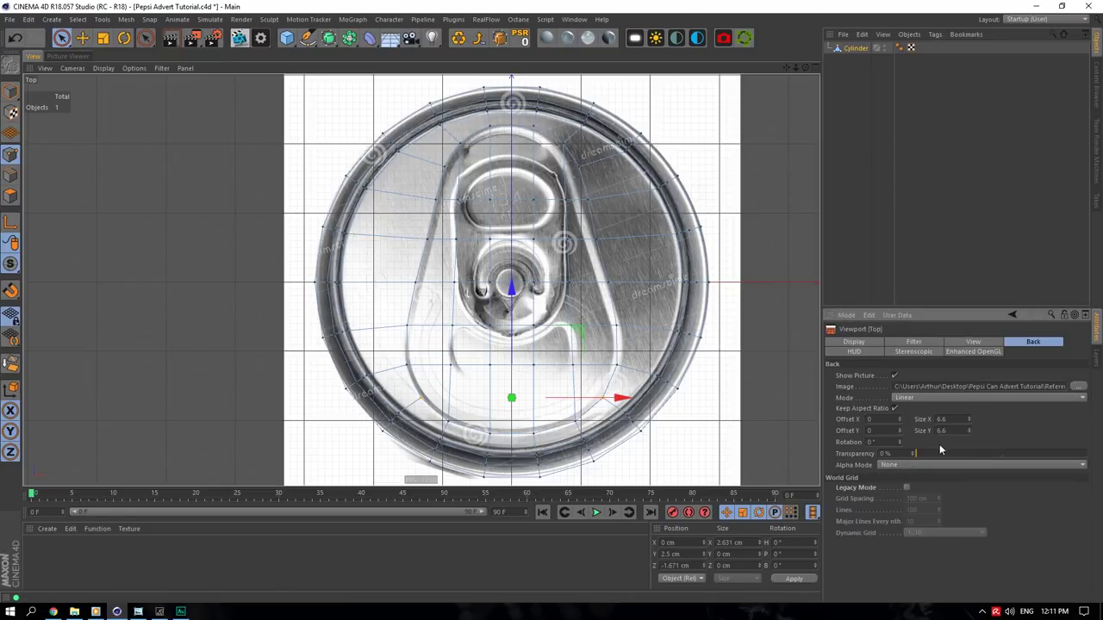
left_click_drag(940, 452, 1088, 449)
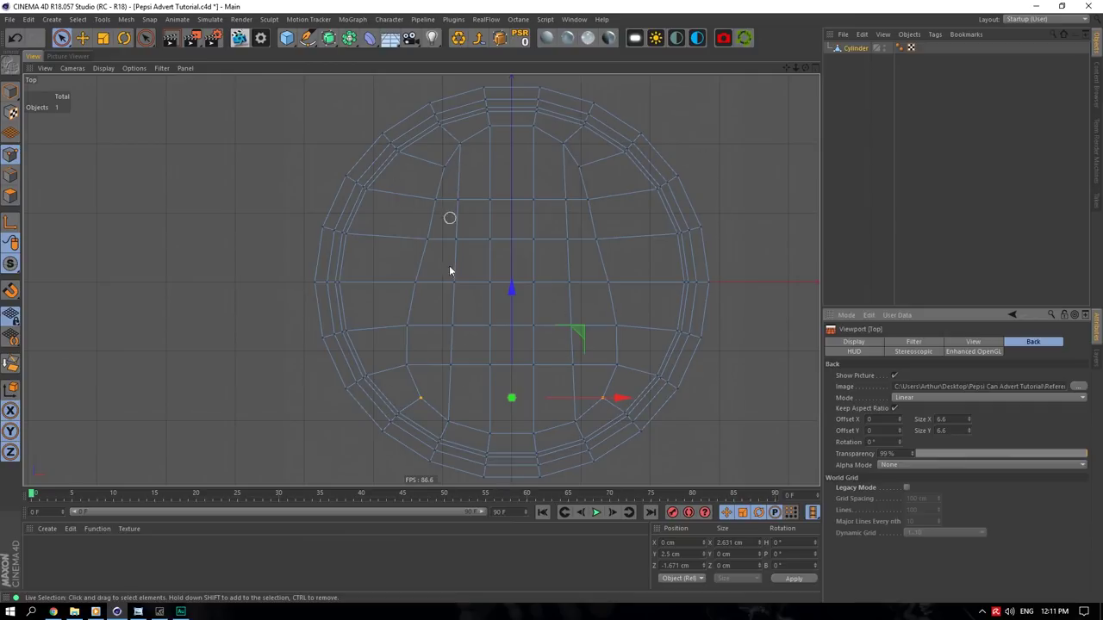
left_click_drag(988, 454, 828, 450)
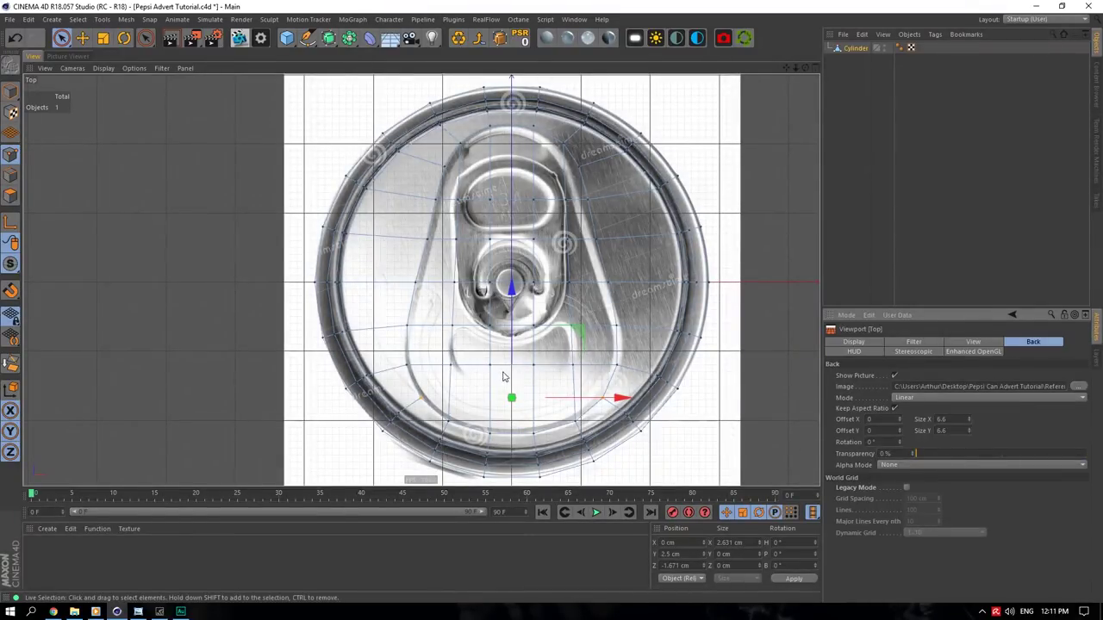
- Move the inner point pairs of the two rows below the centre line downward along Z to follow the mouth opening's curved edges
left_click_drag(517, 293, 520, 290)
left_click_drag(540, 328, 536, 327)
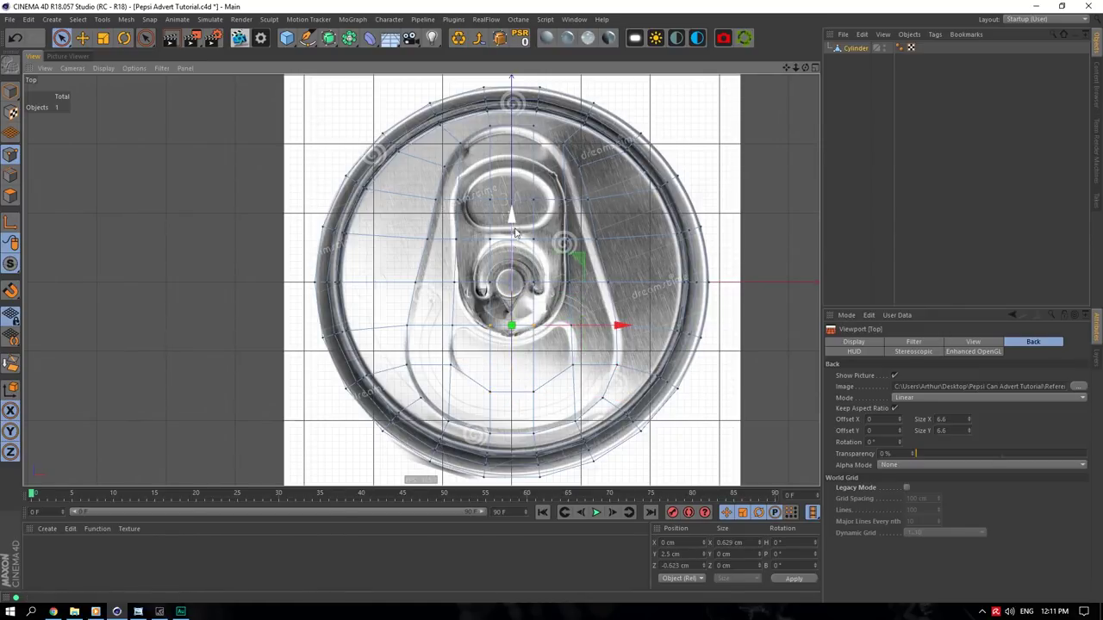
left_click_drag(516, 229, 515, 248)
- Scale the outer point pair at the mouth opening's upper corners inward along X to about 1.36 cm
left_click(452, 326)
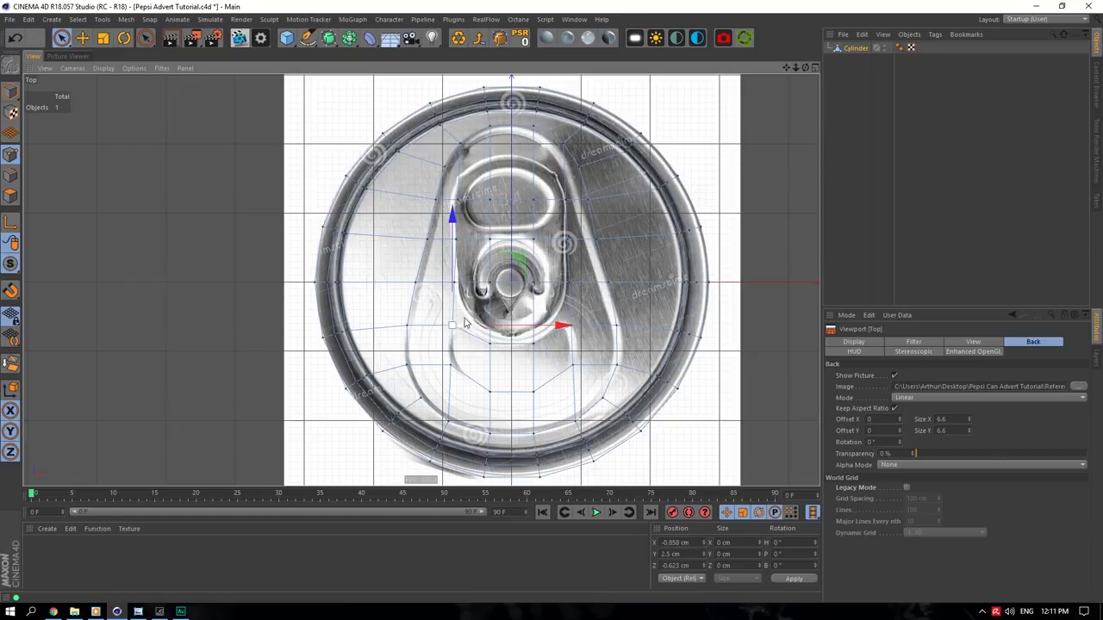
left_click(572, 325, "shift")
key("t")
left_click_drag(623, 326, 601, 322)
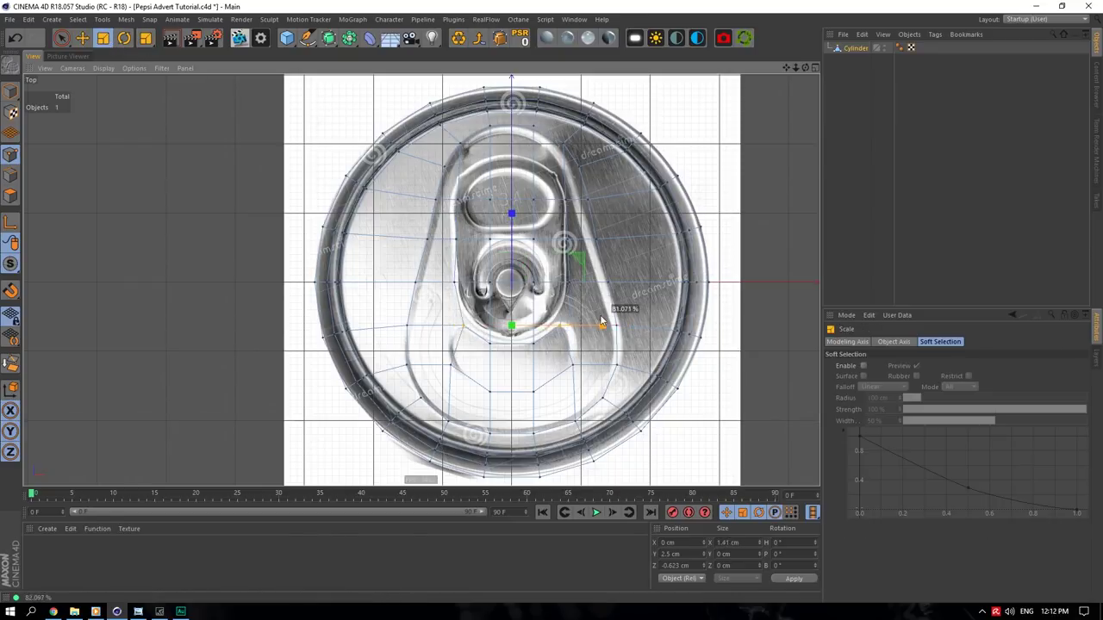
- Move the point pair at the mouth opening's sides up to Z -0.98 cm and widen it along X to about 1.87 cm
key("space")
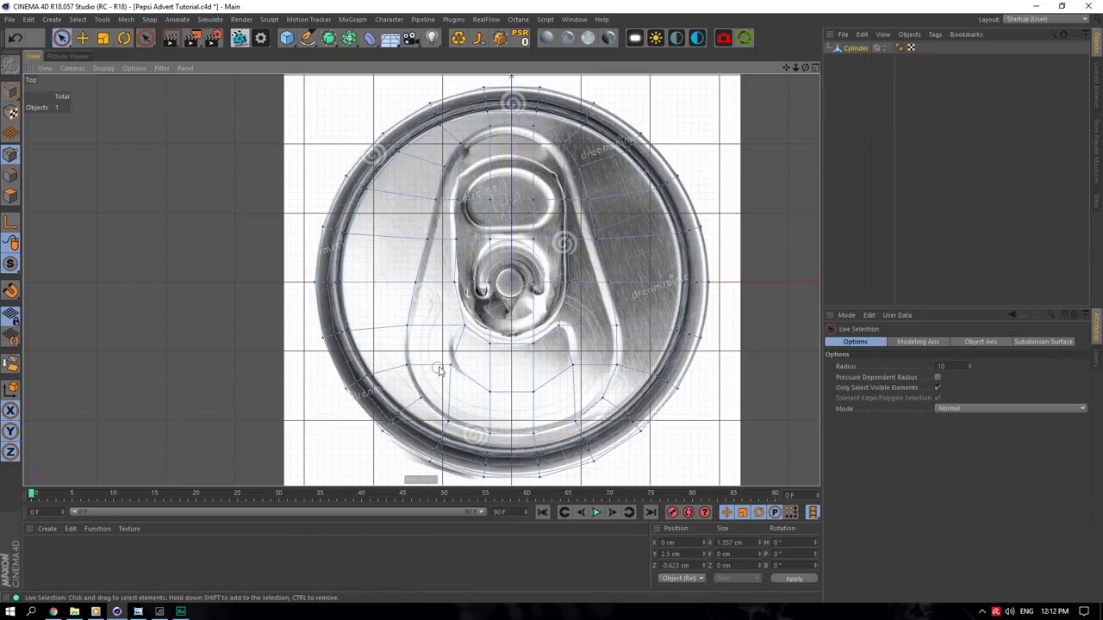
left_click(449, 365)
left_click(573, 366, "shift")
key("e")
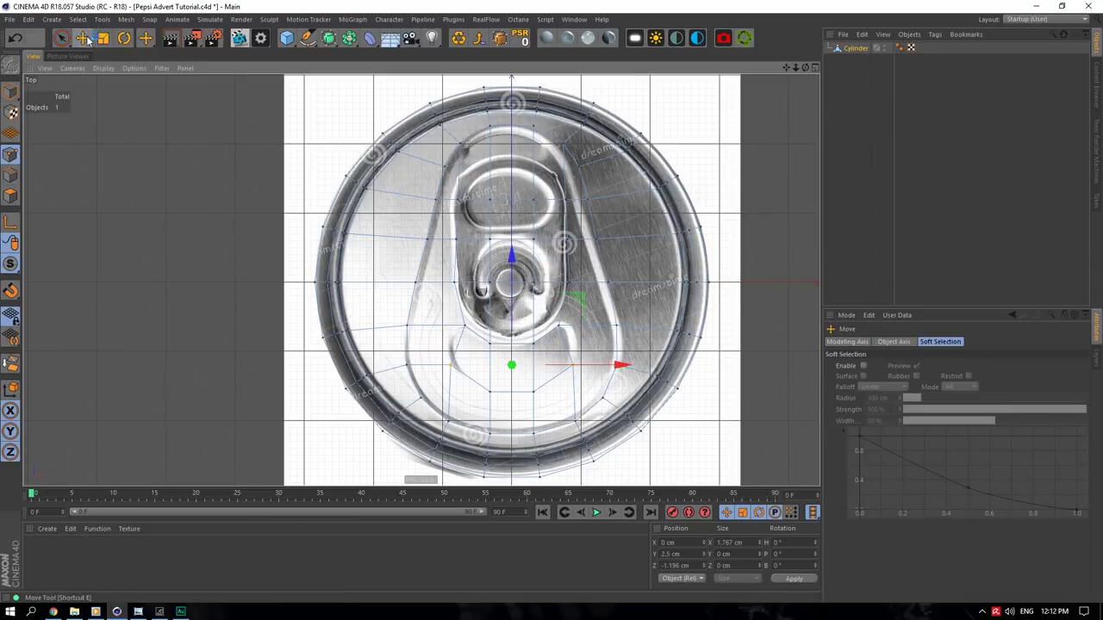
left_click_drag(509, 257, 507, 240)
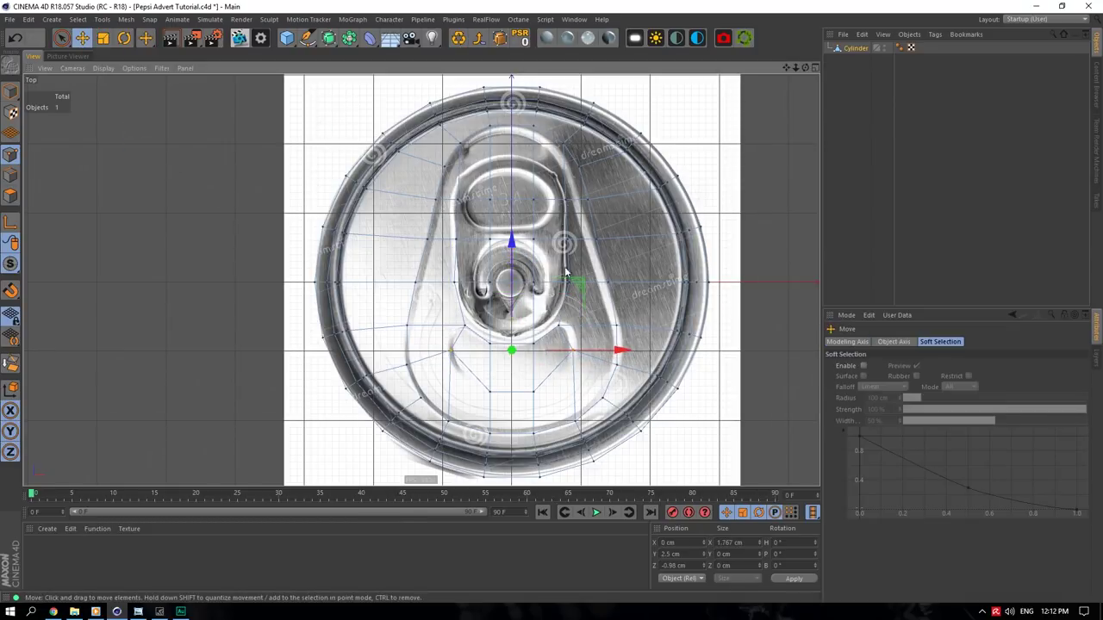
key("t")
left_click_drag(622, 350, 625, 355)
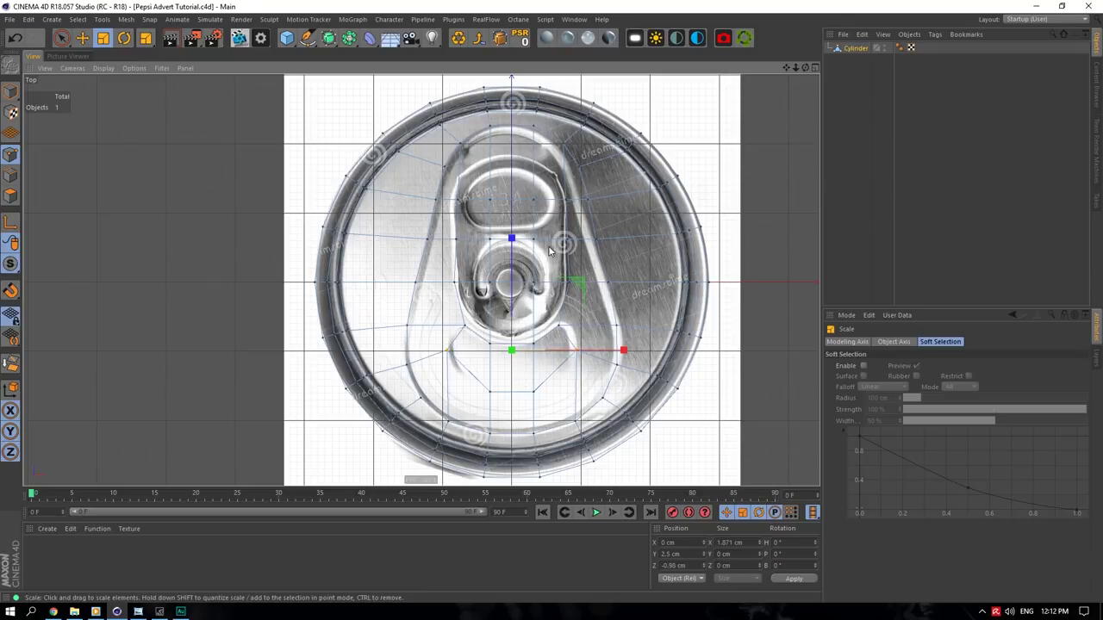
- Switch the cylinder to polygon editing, show all four views, and select the three polygons forming the mouth opening
left_click(856, 48)
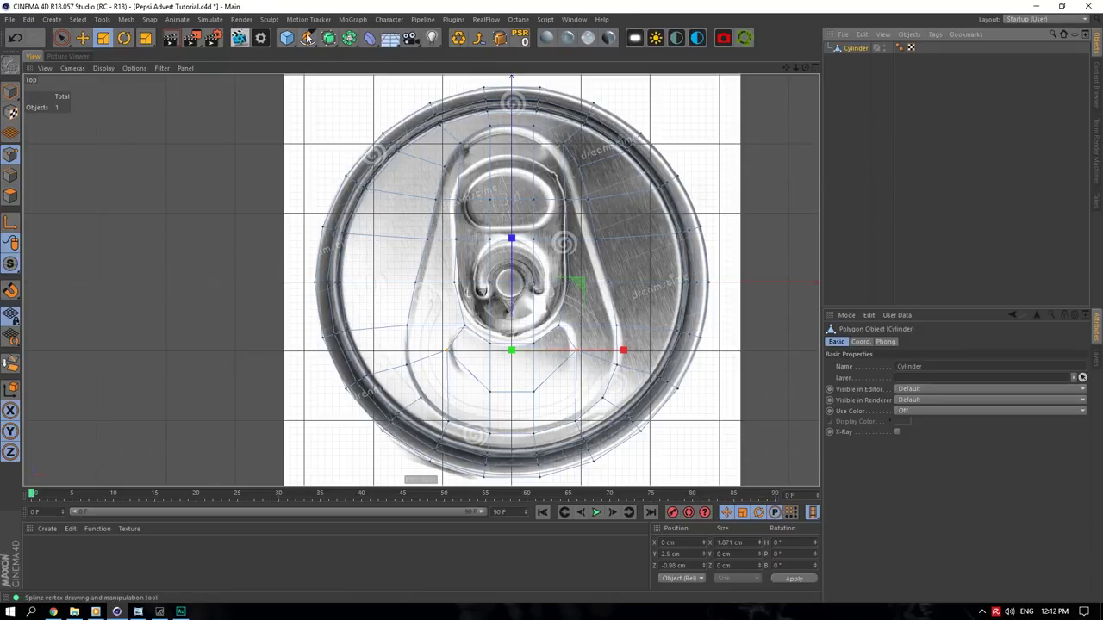
left_click(10, 197)
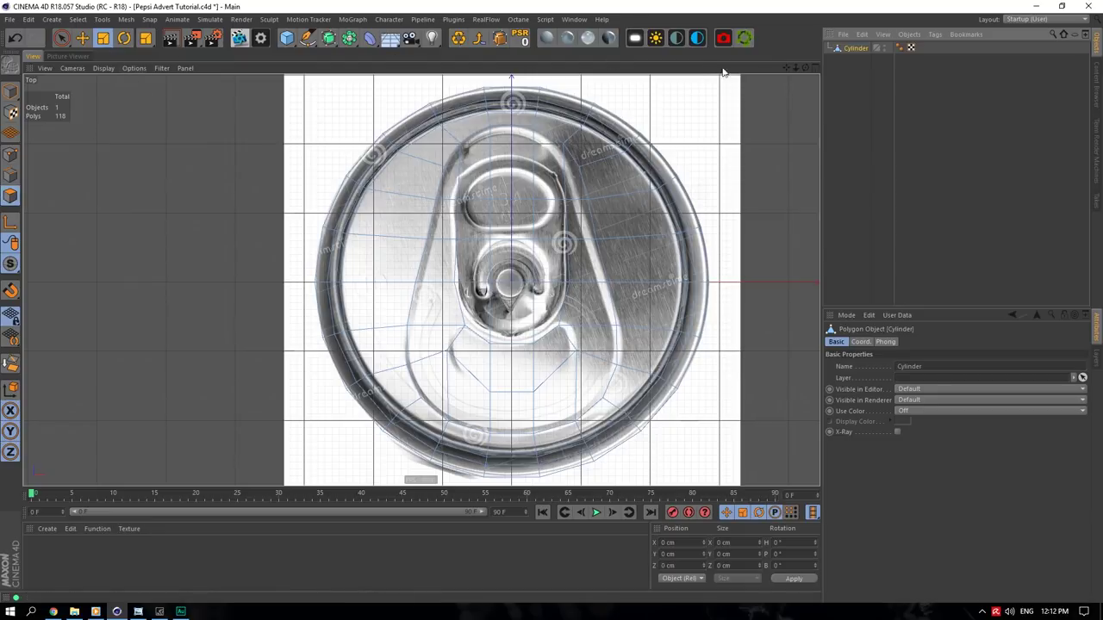
left_click(816, 69)
scroll(211, 199, "up", 4)
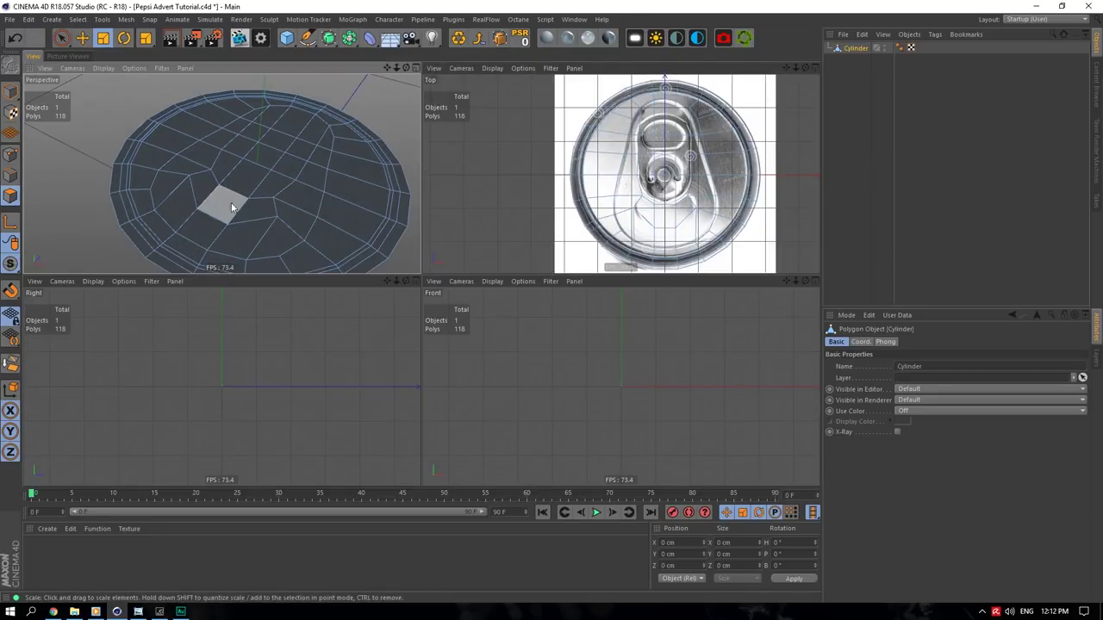
left_click(253, 210)
left_click(207, 188, "shift")
left_click(222, 207, "shift")
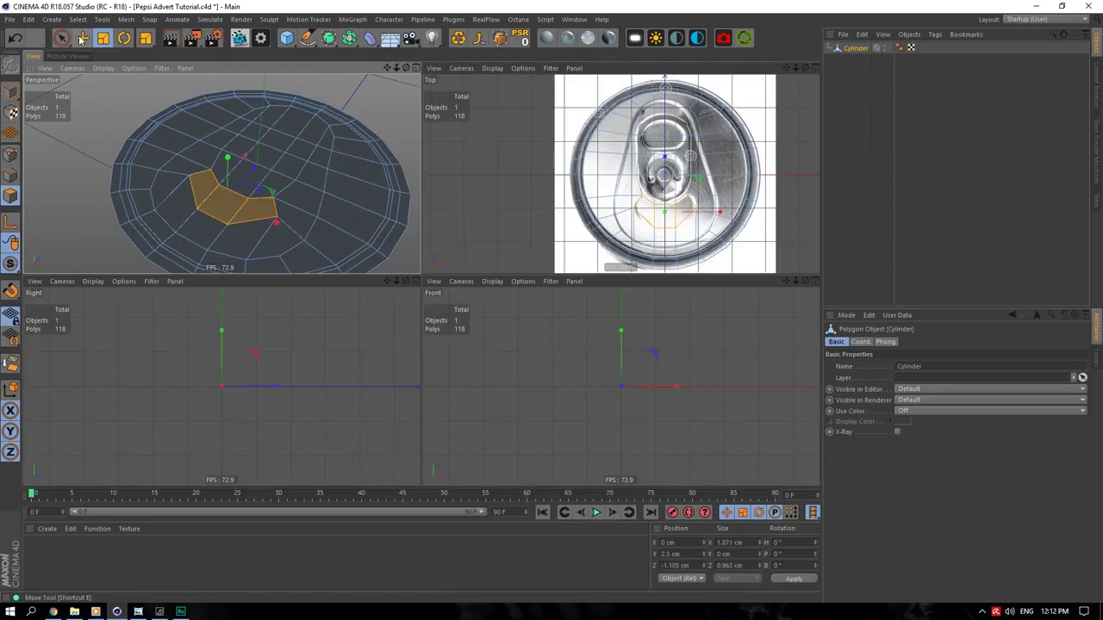
- Try to expand the mouth opening polygons outward using Extrude Inner with an offset of about -0.07 cm
left_click(103, 37)
scroll(224, 207, "up", 4)
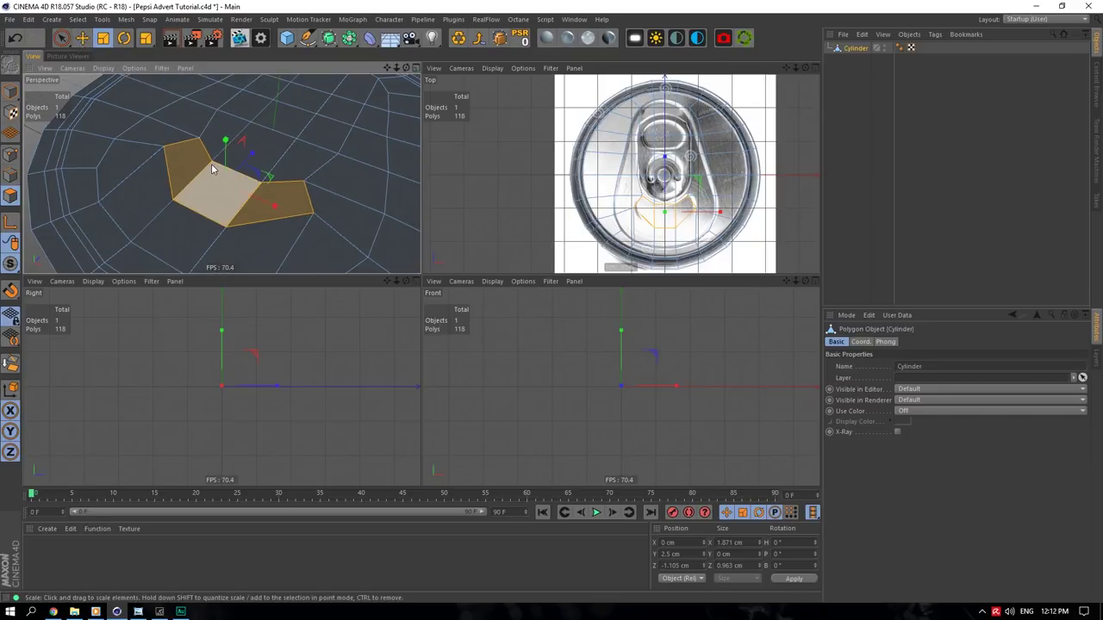
right_click(334, 125)
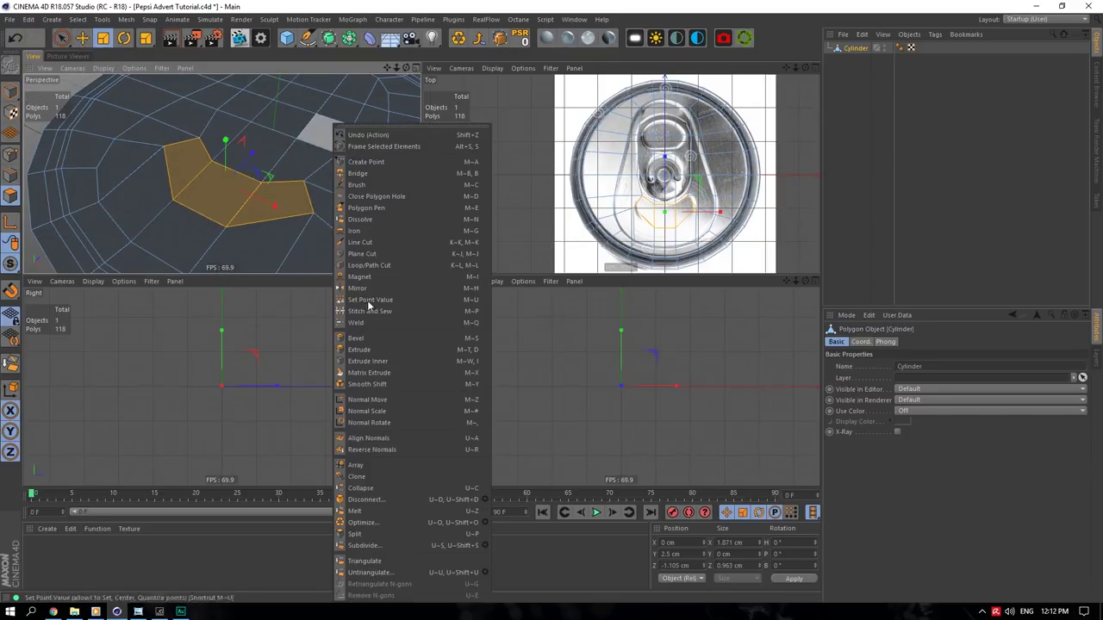
left_click(368, 361)
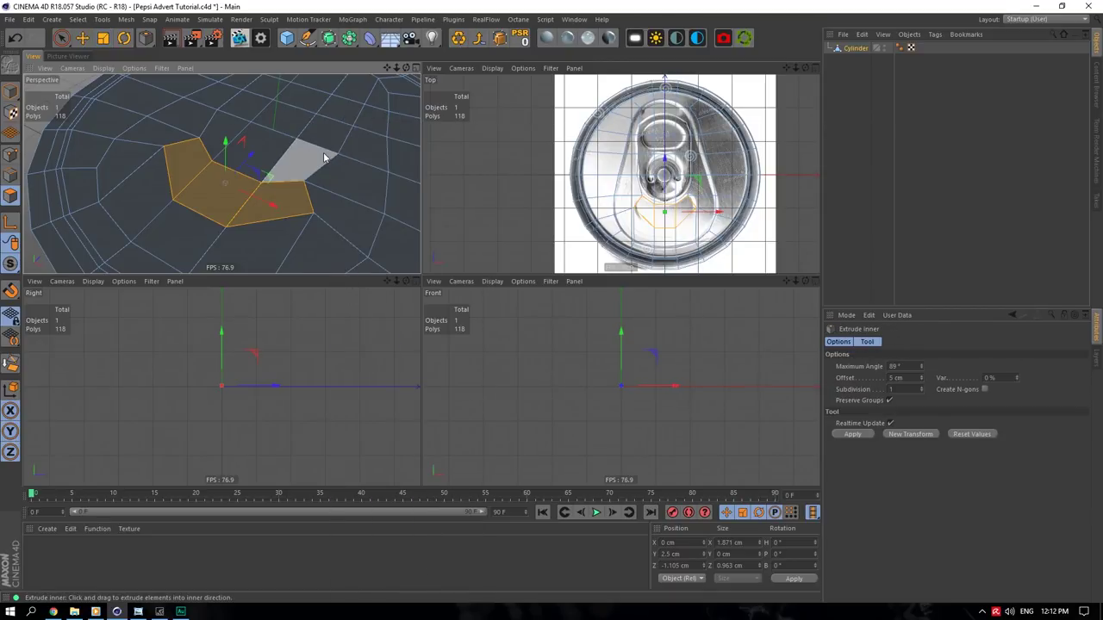
mouse_move(335, 175)
left_mouse_down()
mouse_move(293, 175)
mouse_move(329, 175)
left_mouse_up()
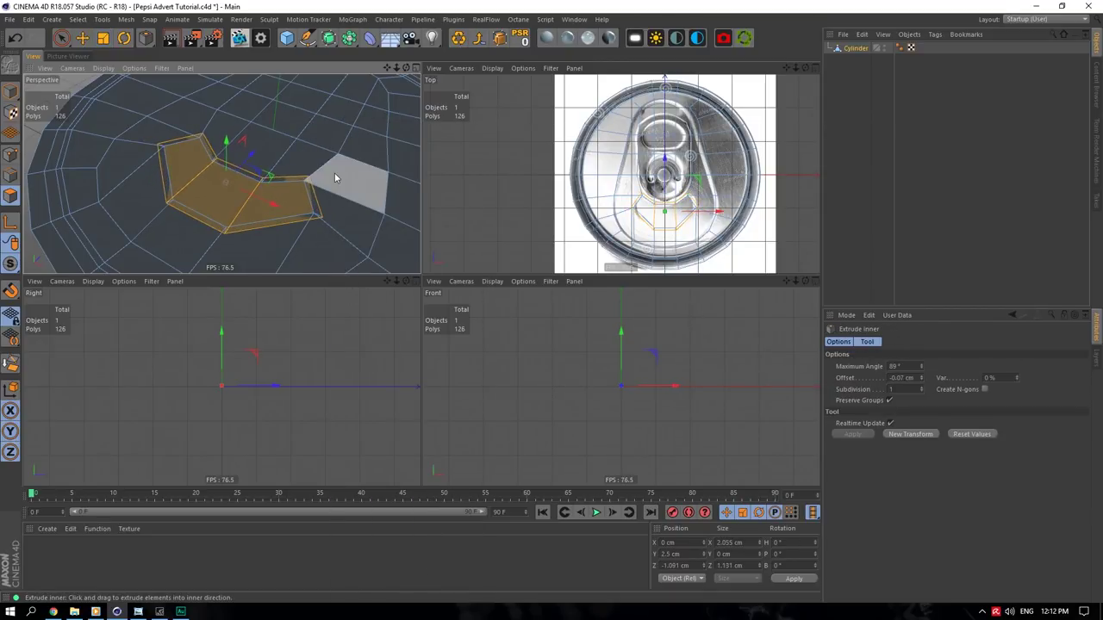
key("ctrl+z")
- Select all panel polygons except the mouth opening and inset them by about 0.04 cm using Extrude Inner
scroll(283, 152, "down", 3)
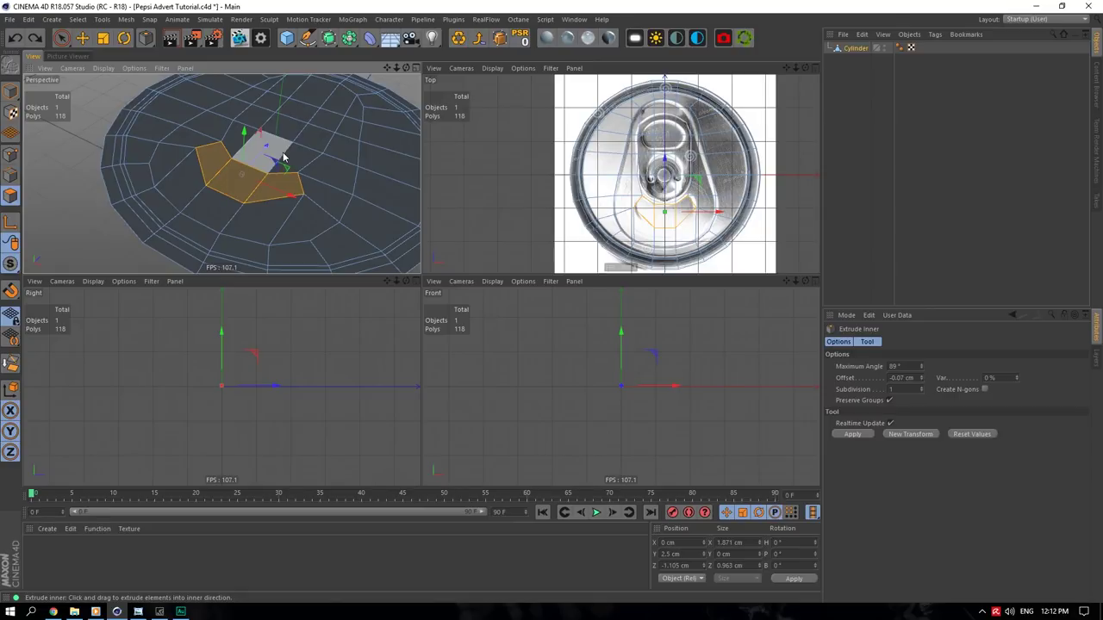
key("space")
mouse_move(326, 191)
left_mouse_down("shift")
mouse_move(332, 209)
mouse_move(264, 227)
mouse_move(184, 153)
mouse_move(300, 106)
mouse_move(343, 165)
mouse_move(259, 155)
left_mouse_up("shift")
left_click(341, 121, "shift")
right_click(319, 125)
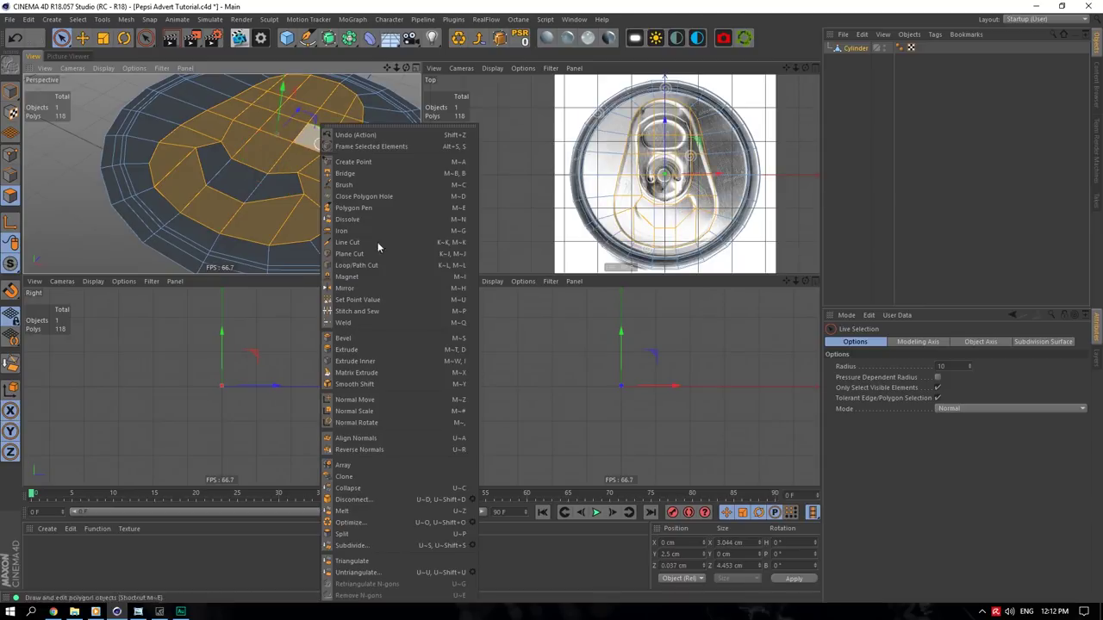
left_click(371, 366)
mouse_move(321, 180)
left_mouse_down()
mouse_move(310, 179)
mouse_move(320, 177)
left_mouse_up()
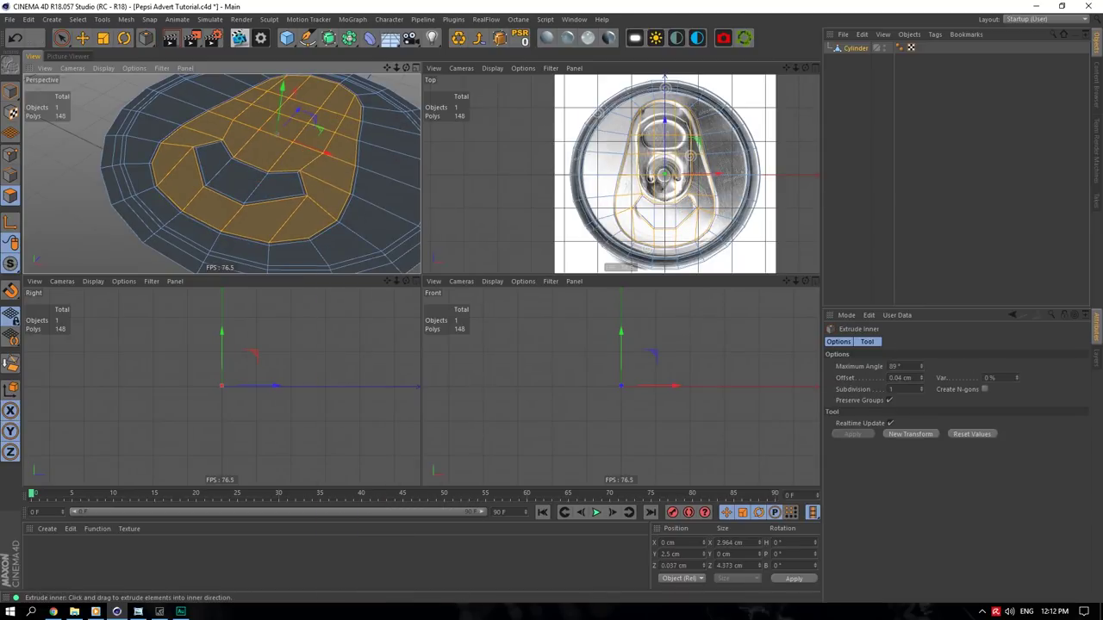
- Select the panel's complete inner outline edge loop in edge mode and maximise the perspective view on the lid
left_click(82, 39)
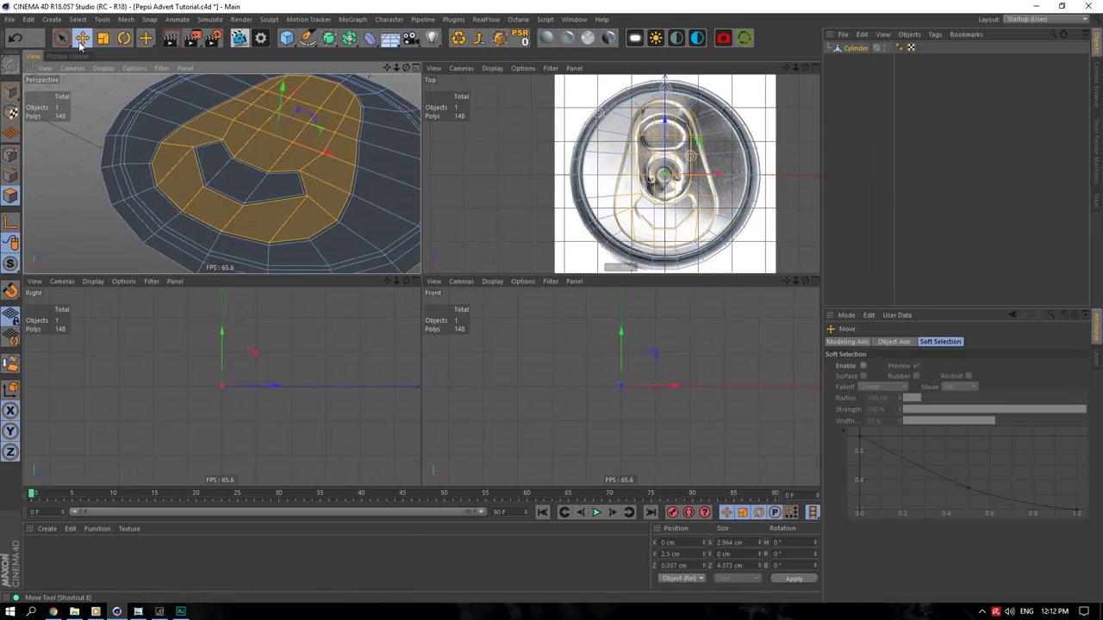
left_click(11, 175)
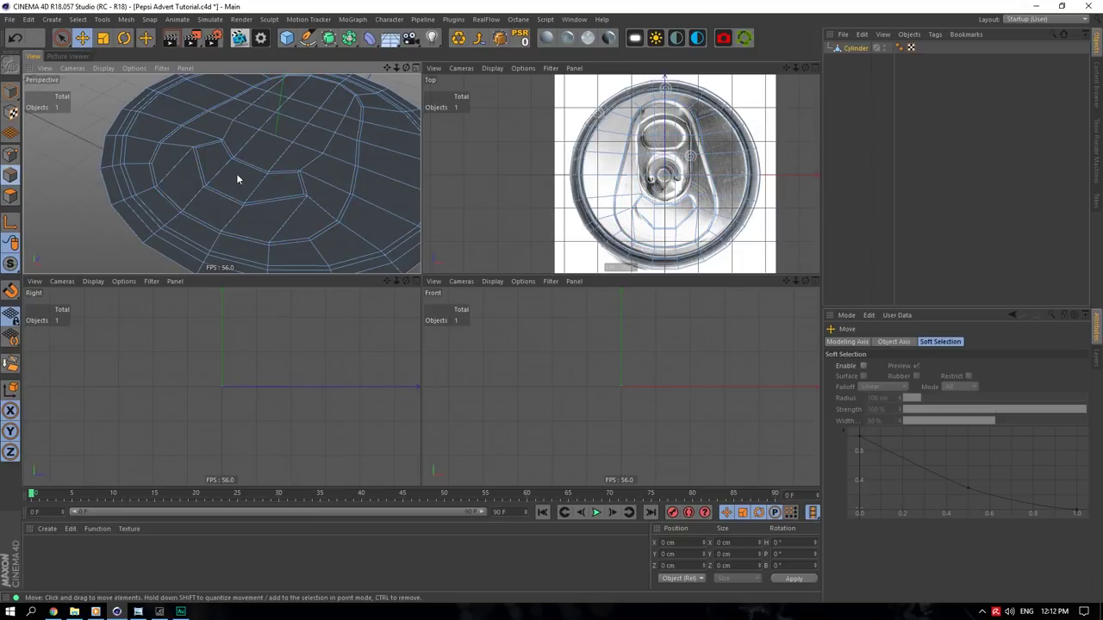
double_click(182, 210)
left_click(159, 148, "shift")
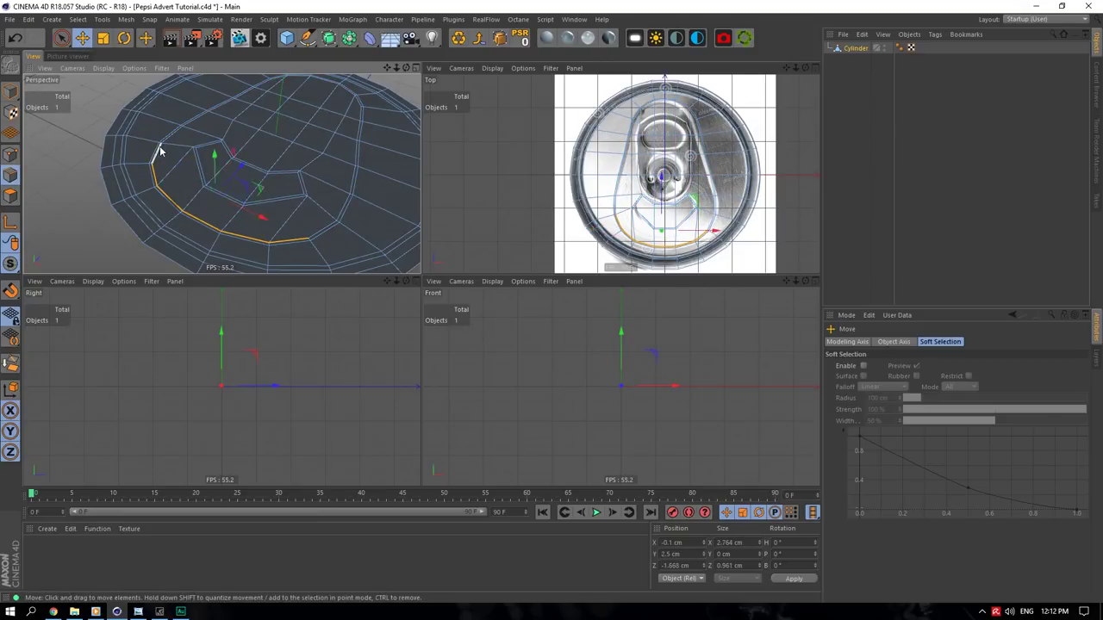
double_click(160, 151, "shift")
double_click(323, 233, "shift")
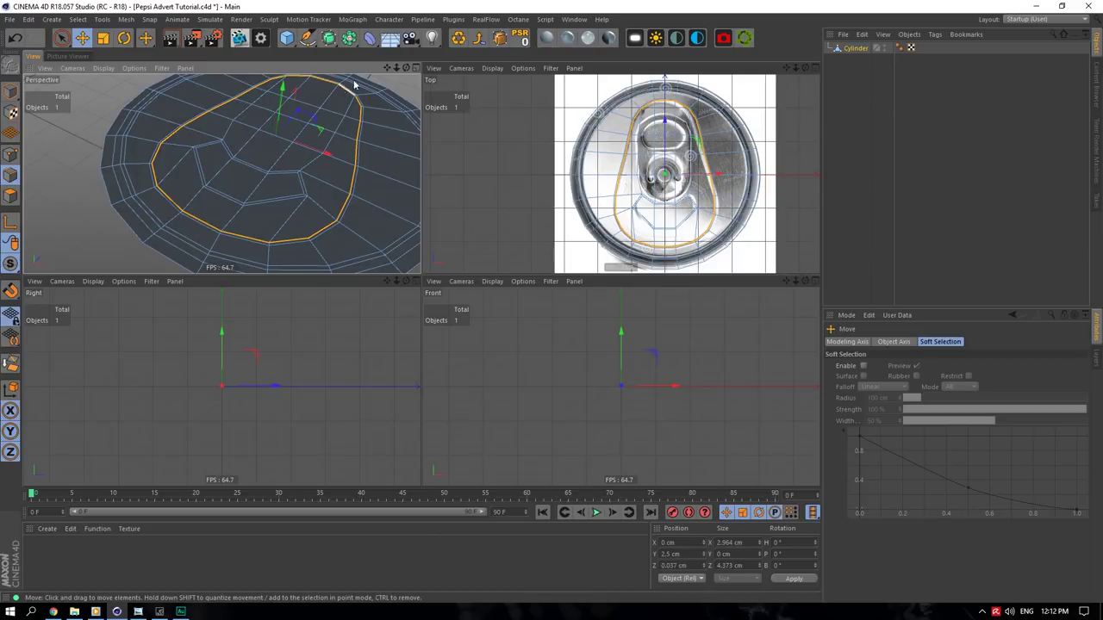
left_click(415, 67)
left_click_drag(795, 67, 132, 67)
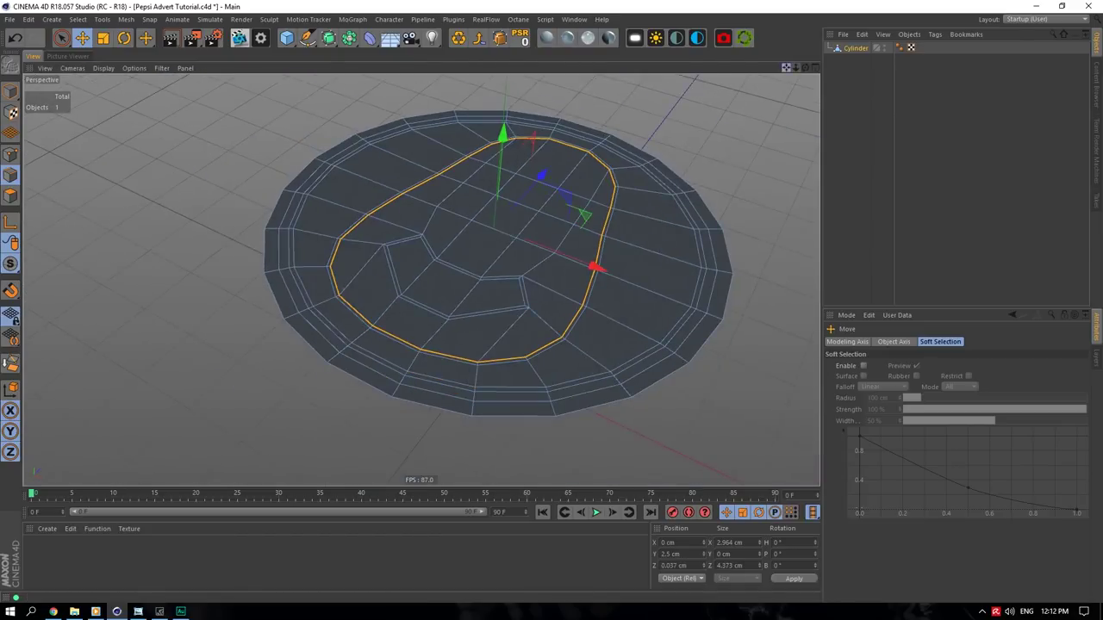
- Add all edges inside the panel outline to the selection and lower them along Y to about 2.42 cm
left_click(61, 39)
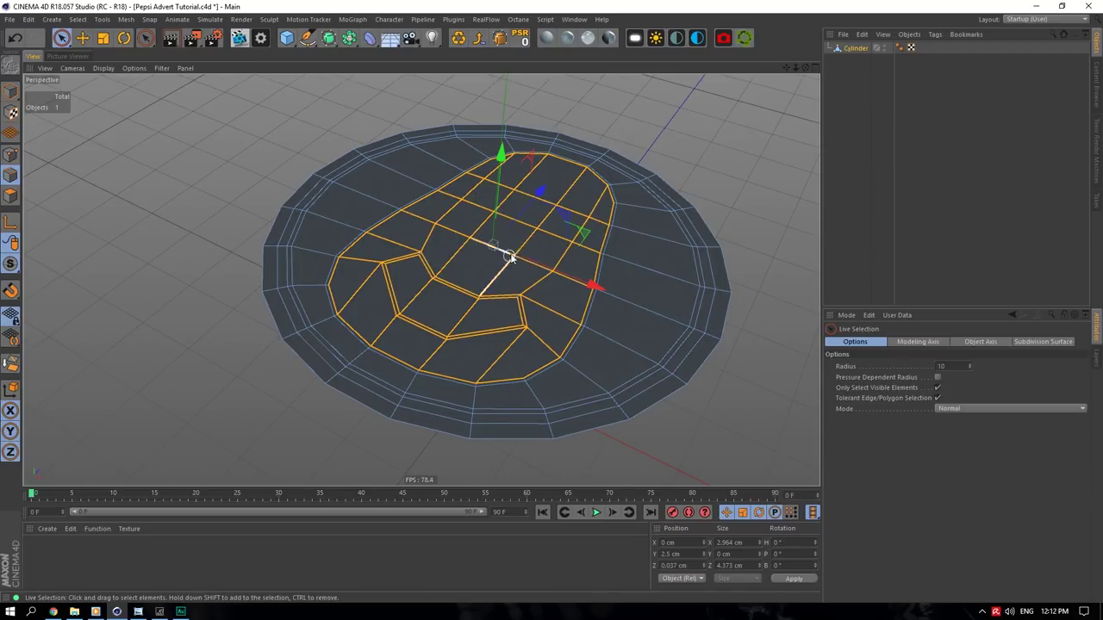
scroll(510, 257, "up", 3)
left_click_drag(492, 153, 478, 155)
left_click(83, 37)
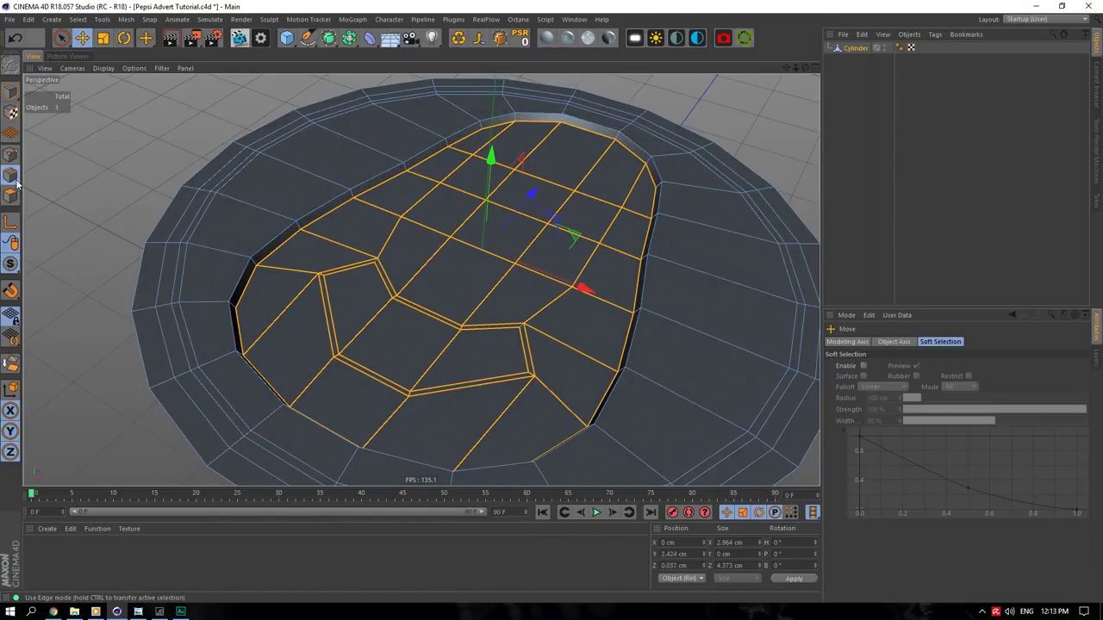
- Select the recessed panel's complete outline in edge mode and scale it inward to about 2.9 cm by 4.28 cm
left_click(10, 176)
left_click(251, 303)
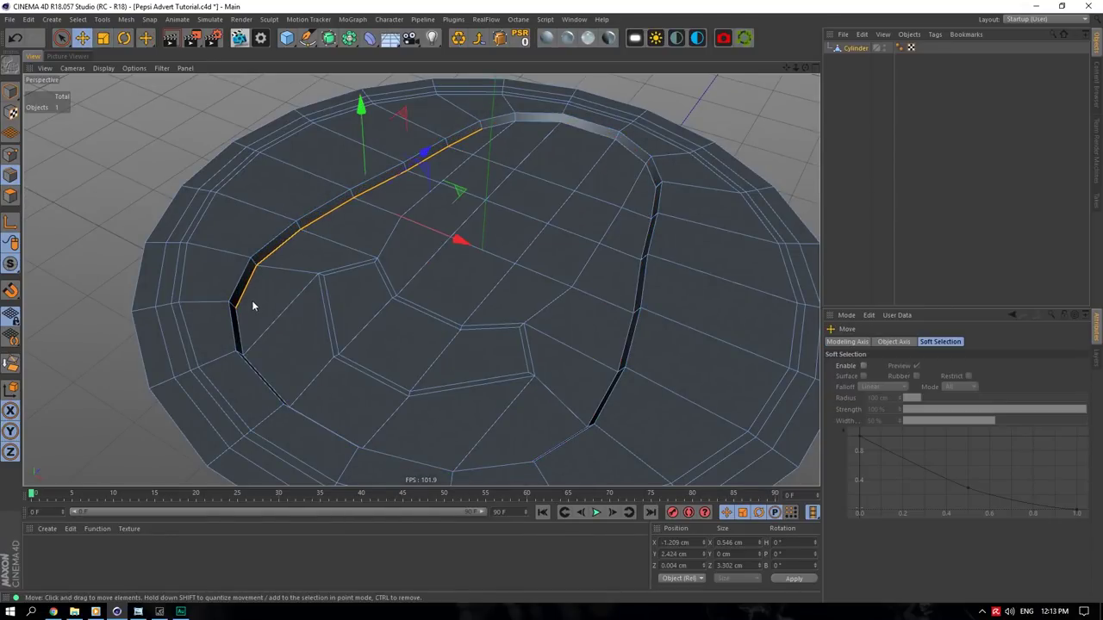
left_click(241, 347, "shift")
left_click(543, 121, "shift")
left_click(638, 277, "shift")
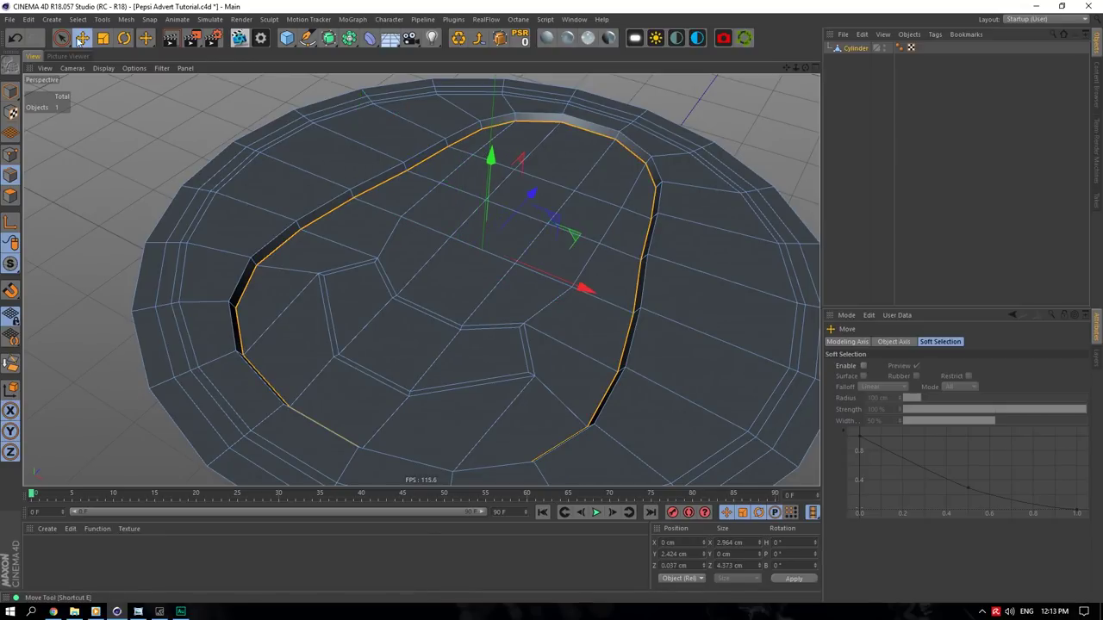
key("t")
left_click_drag(573, 133, 574, 135)
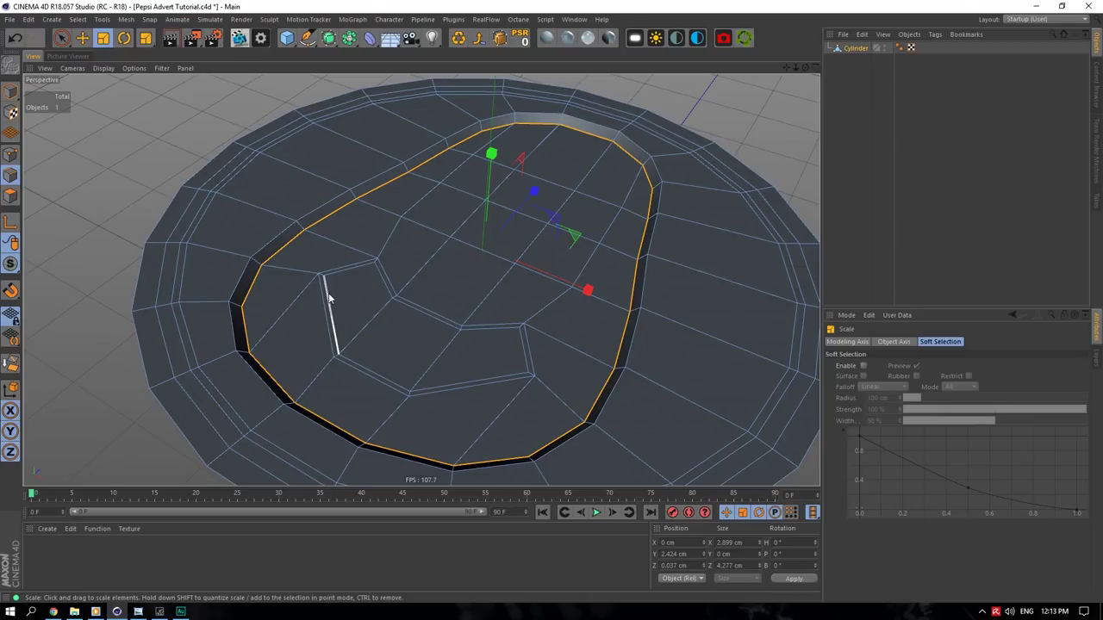
- Inset the three mouth opening polygons by about 0.04 cm with Extrude Inner and lower them along Y to about 2.36 cm
left_click(10, 196)
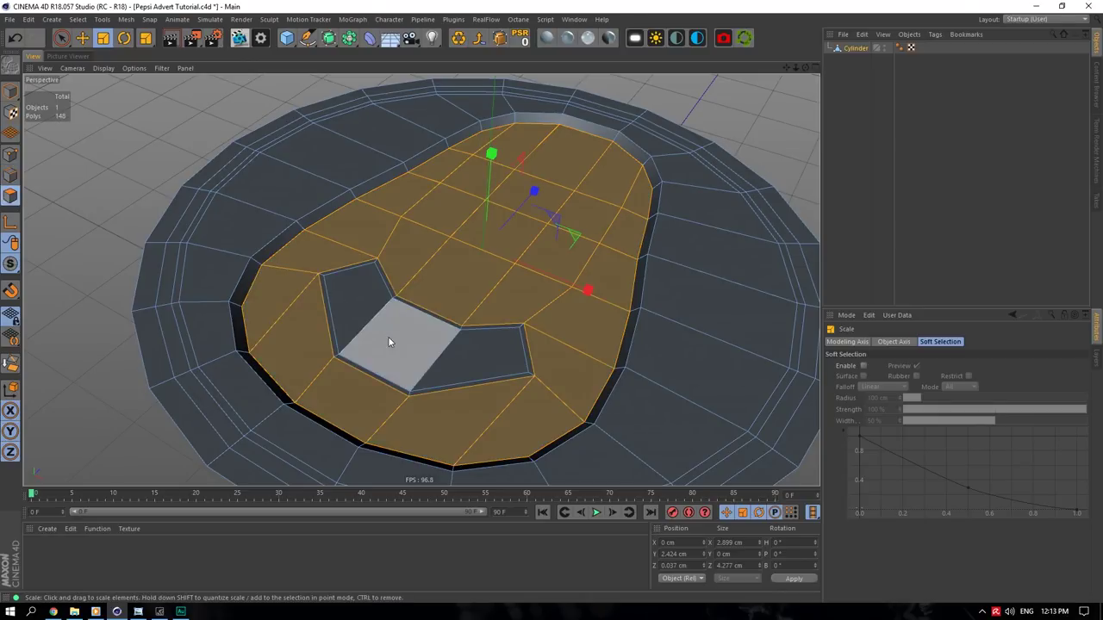
left_click(343, 303)
left_click(404, 342, "shift")
left_click(491, 347, "shift")
right_click(496, 345)
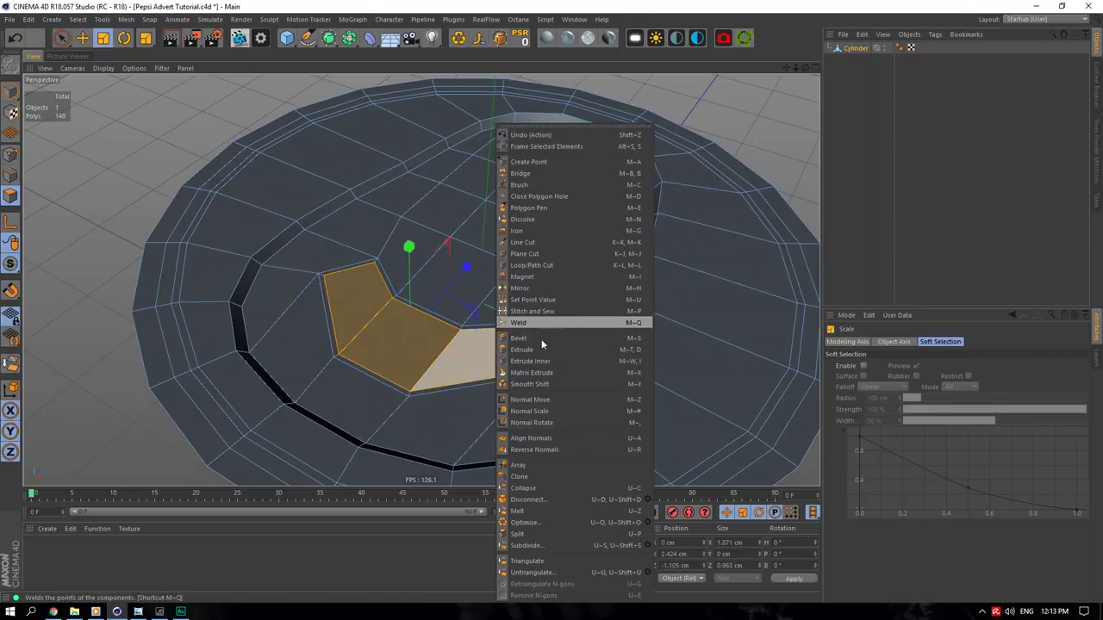
left_click(551, 361)
left_click_drag(594, 301, 604, 301)
left_click_drag(409, 251, 411, 259)
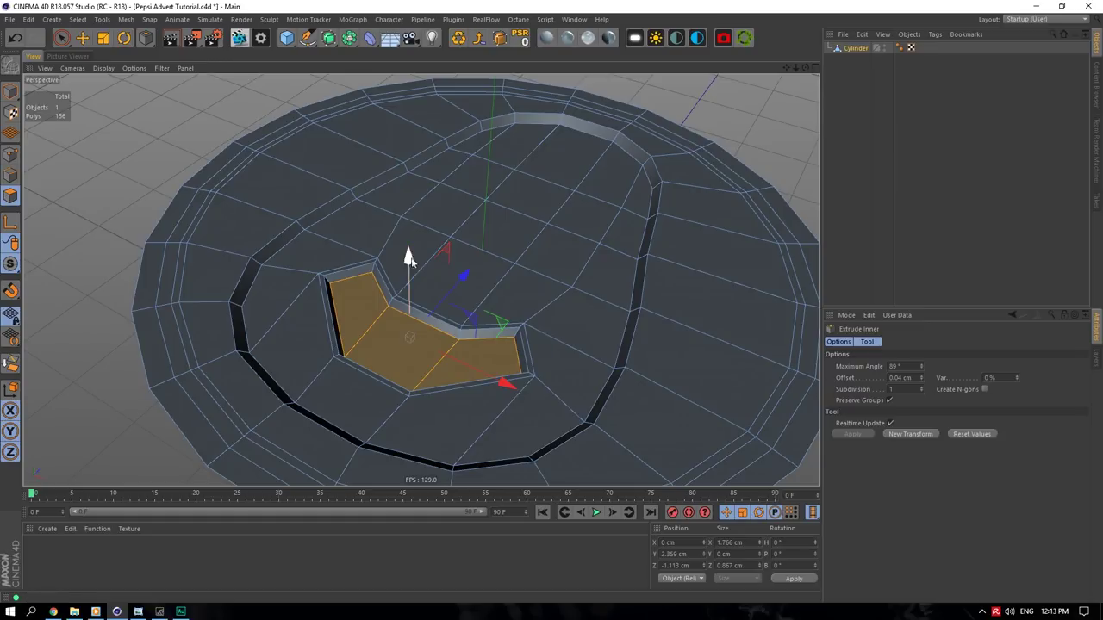
- Add supporting loop cuts close to the upper and lower edges of the mouth opening's recessed wall
scroll(358, 317, "up", 7)
scroll(490, 270, "down", 2)
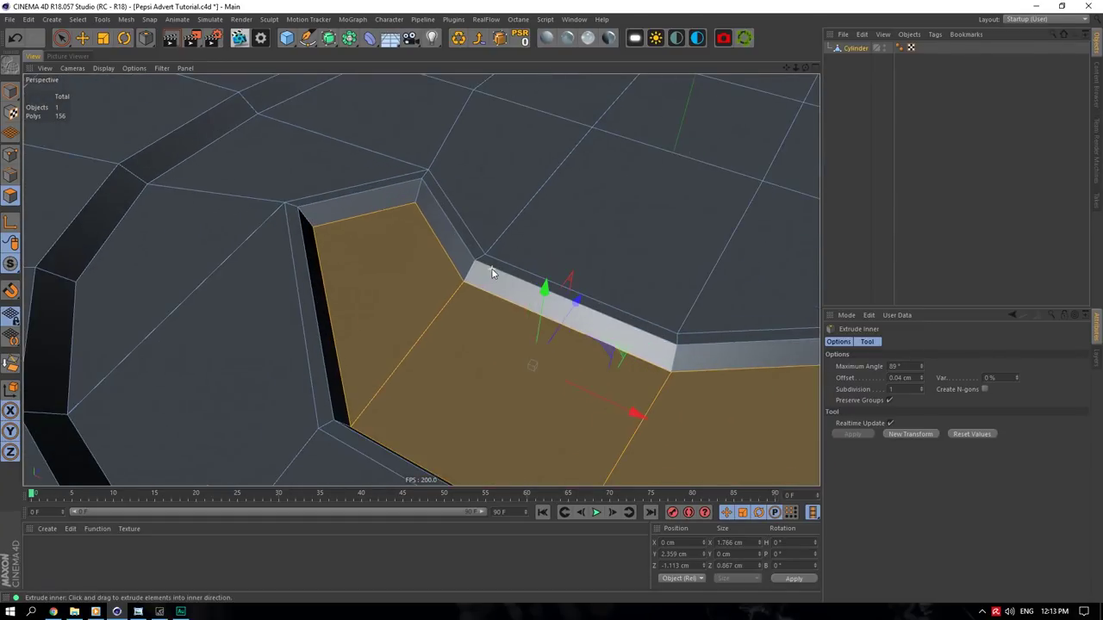
scroll(491, 274, "down", 3)
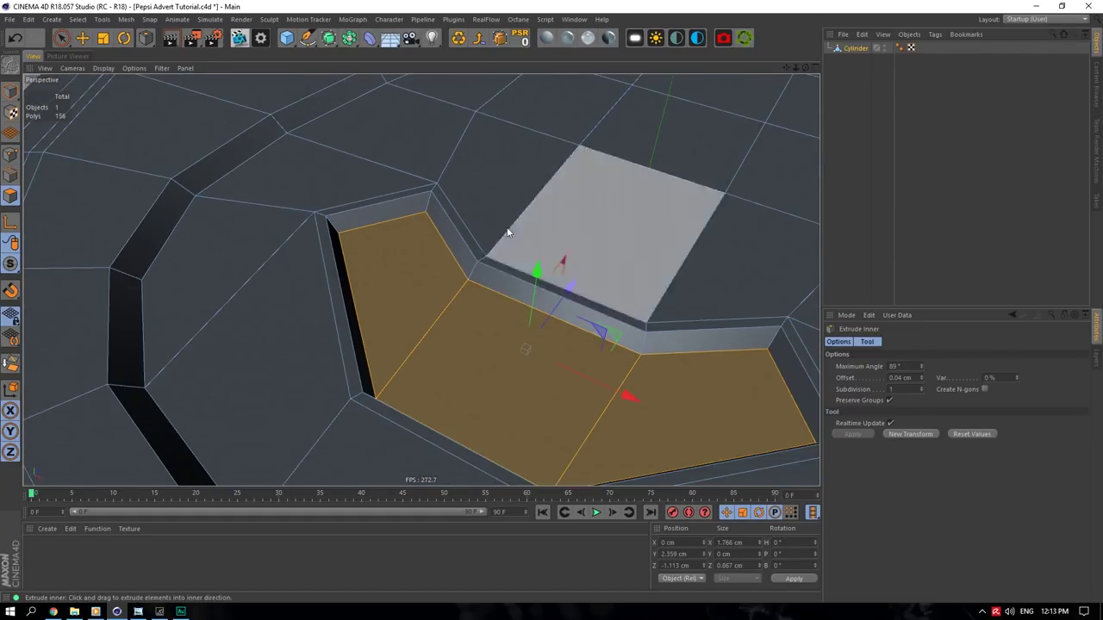
right_click(470, 274)
left_click(463, 265)
scroll(450, 204, "up", 3)
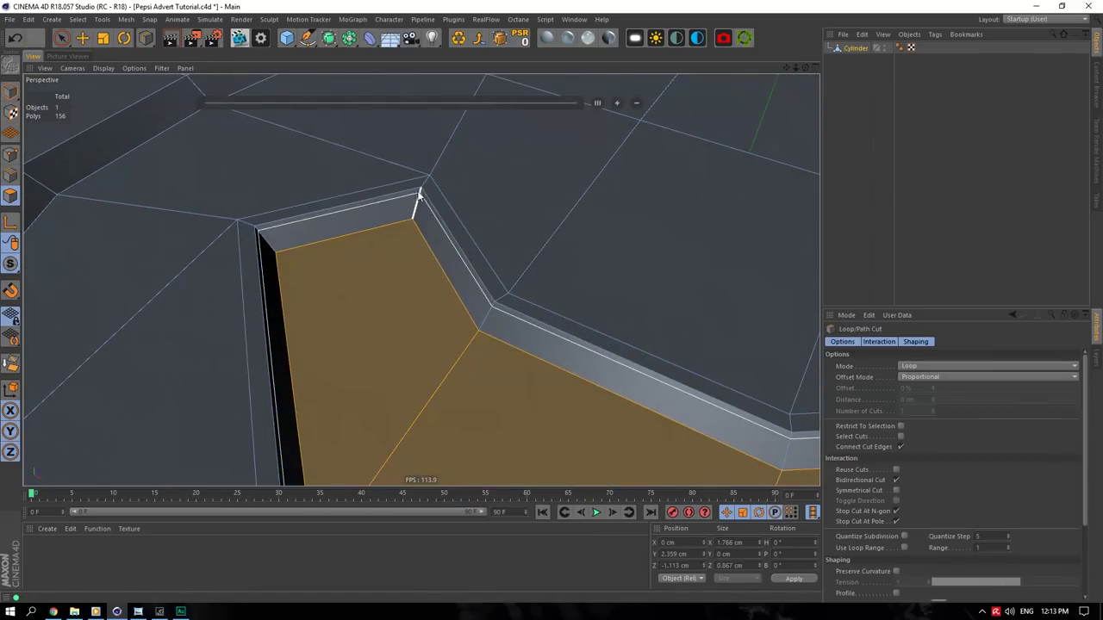
left_click(419, 199)
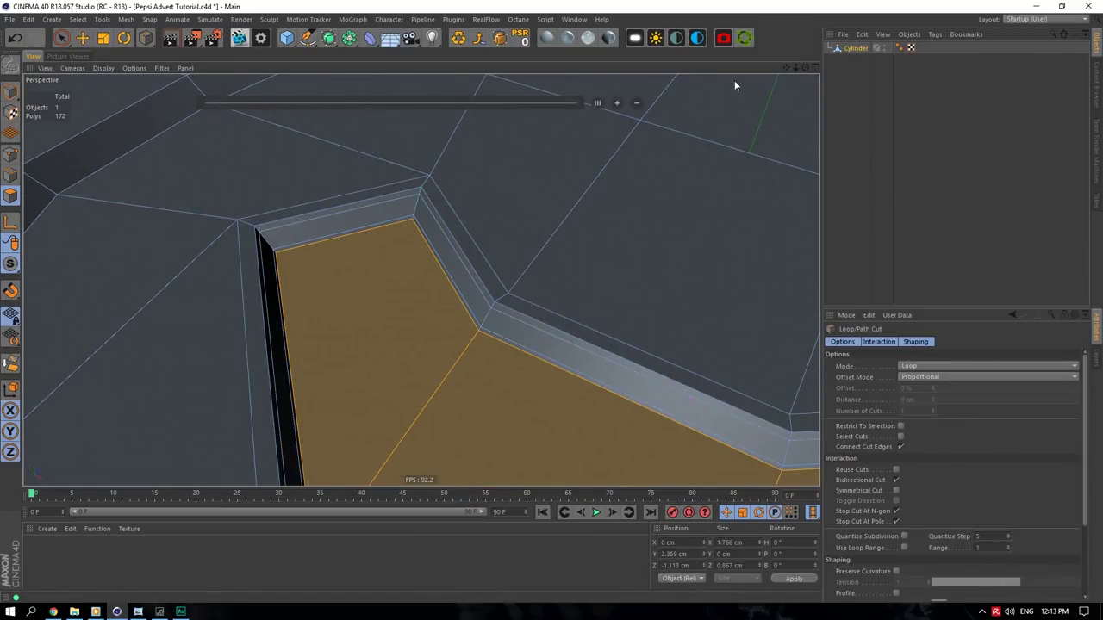
- Add supporting loop cuts close to the upper and lower edges of the large panel's recessed wall
left_click_drag(785, 69, 290, 164)
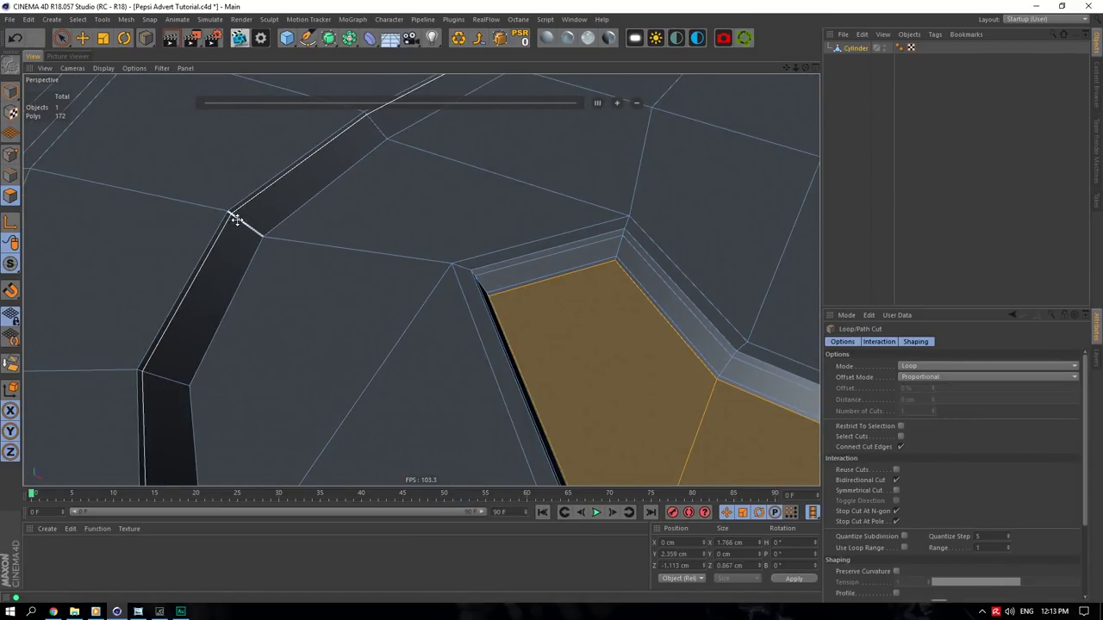
left_click(264, 237)
left_click(263, 237)
scroll(389, 271, "down", 6)
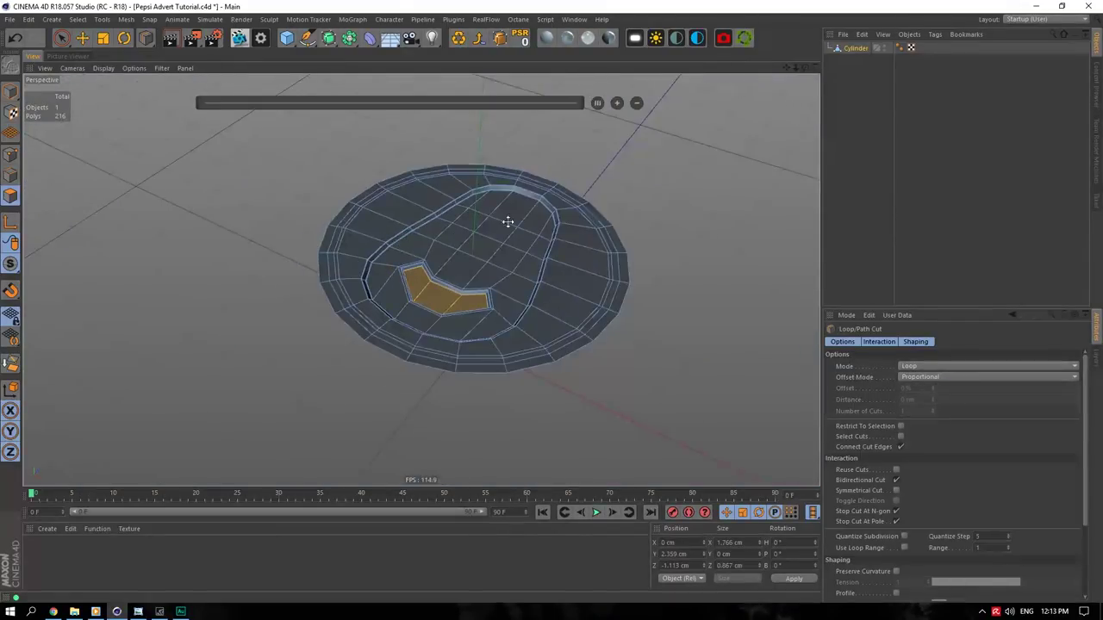
- Put the Cylinder inside a Subdivision Surface and check the smoothed lid from another angle
left_click_drag(331, 39, 372, 55, "alt")
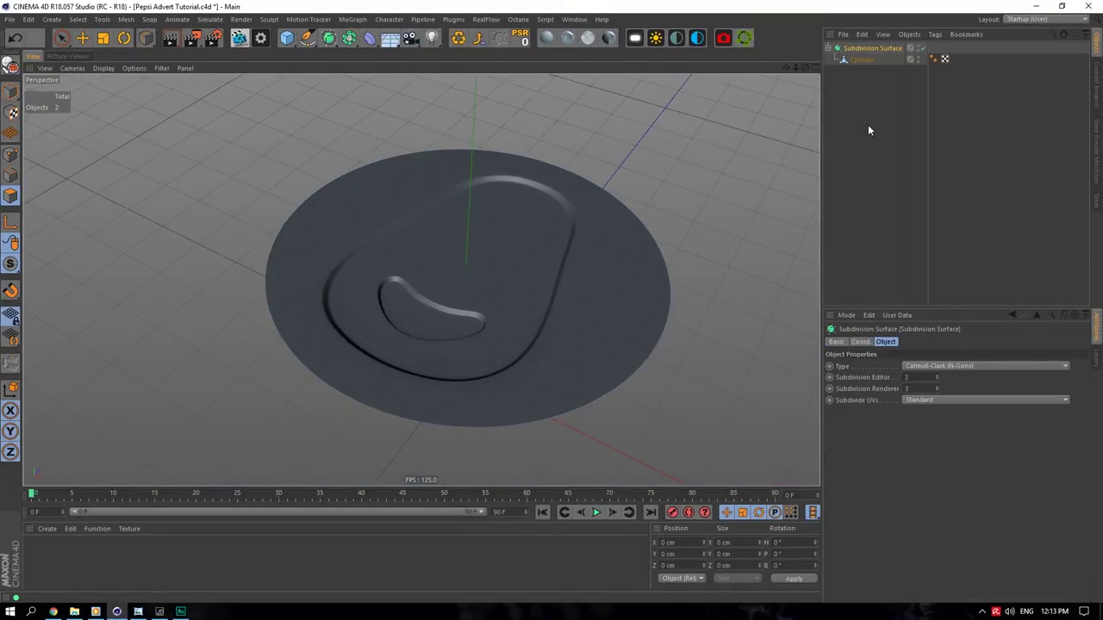
left_click(867, 124)
left_click_drag(805, 68, 796, 86)
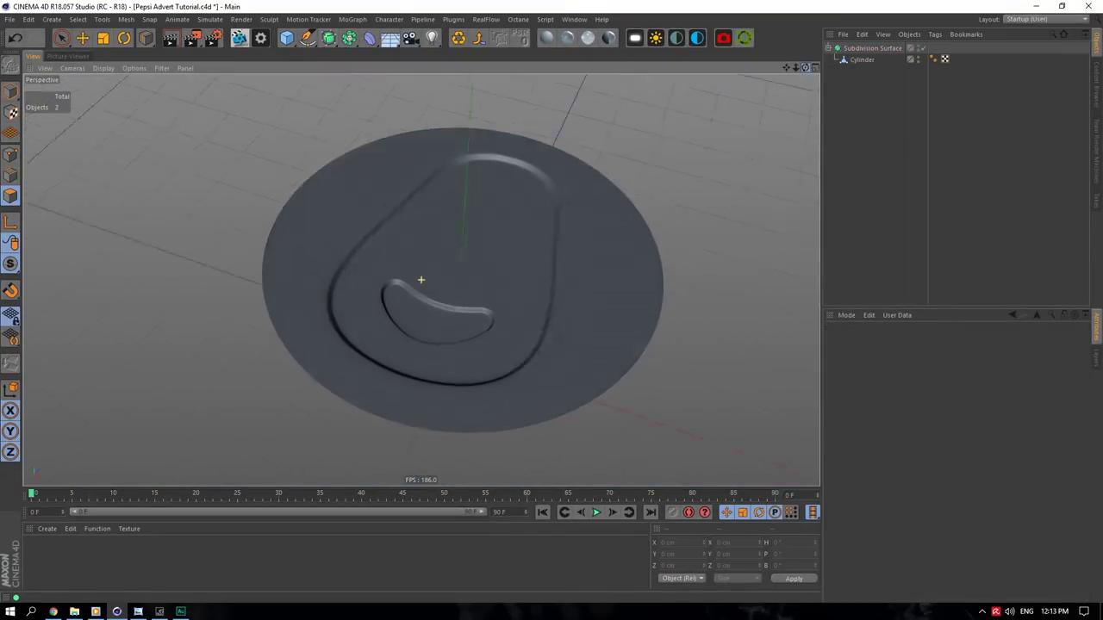
- Turn off the subdivision and box-select the points at both corners of the mouth opening's front edge in point mode
left_click(923, 48)
left_click(862, 59)
scroll(387, 230, "up", 5)
left_click(61, 38)
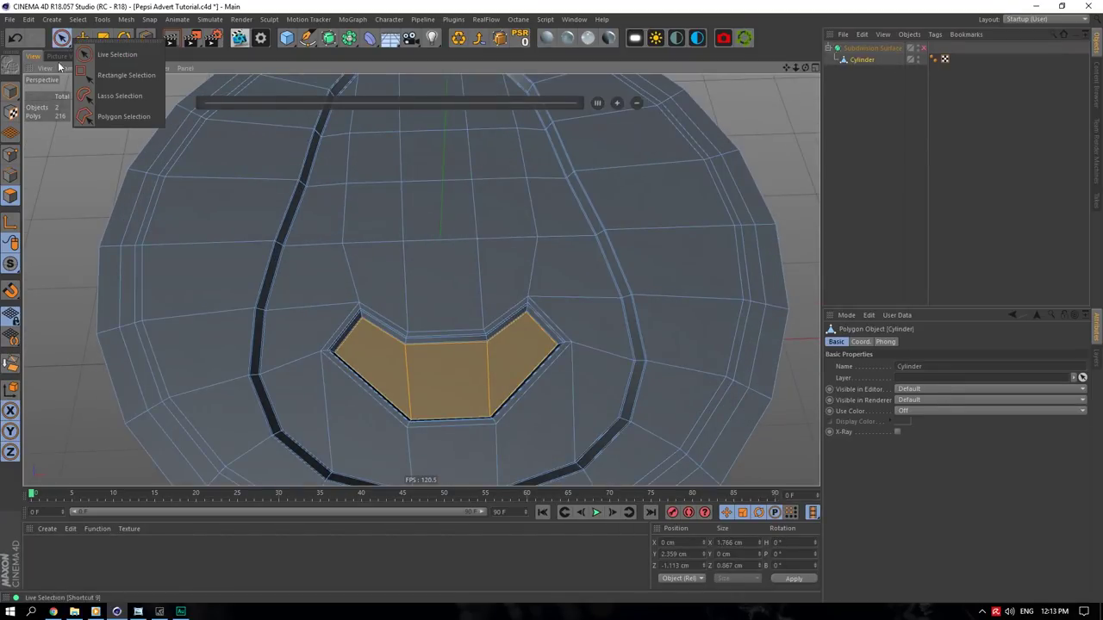
left_click(111, 57)
left_click(74, 44)
left_click(63, 40)
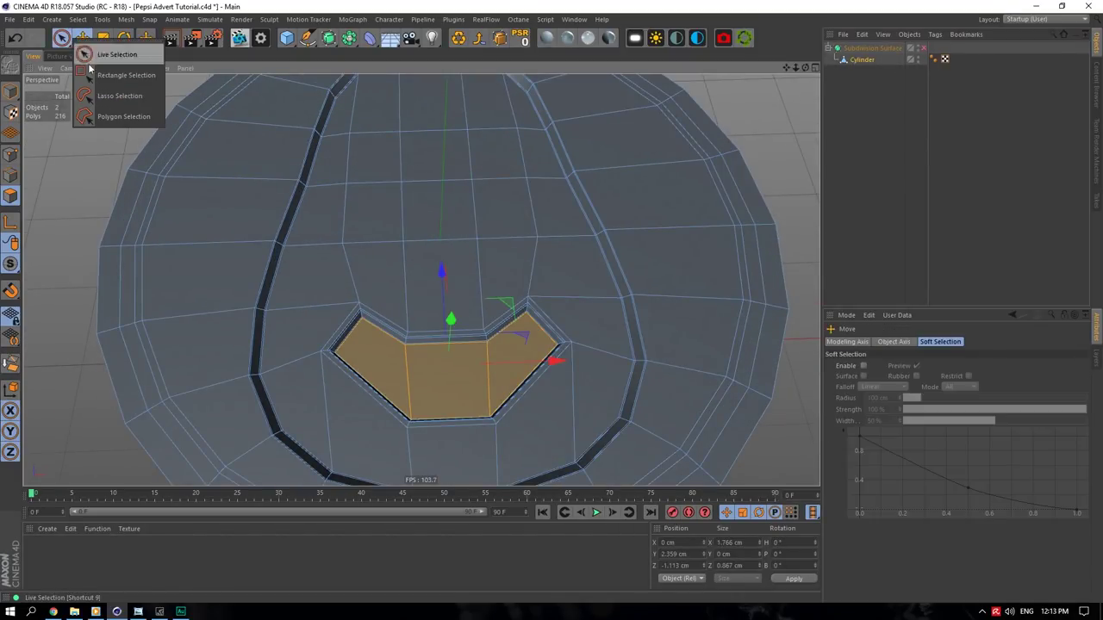
left_click(112, 74)
left_click(11, 154)
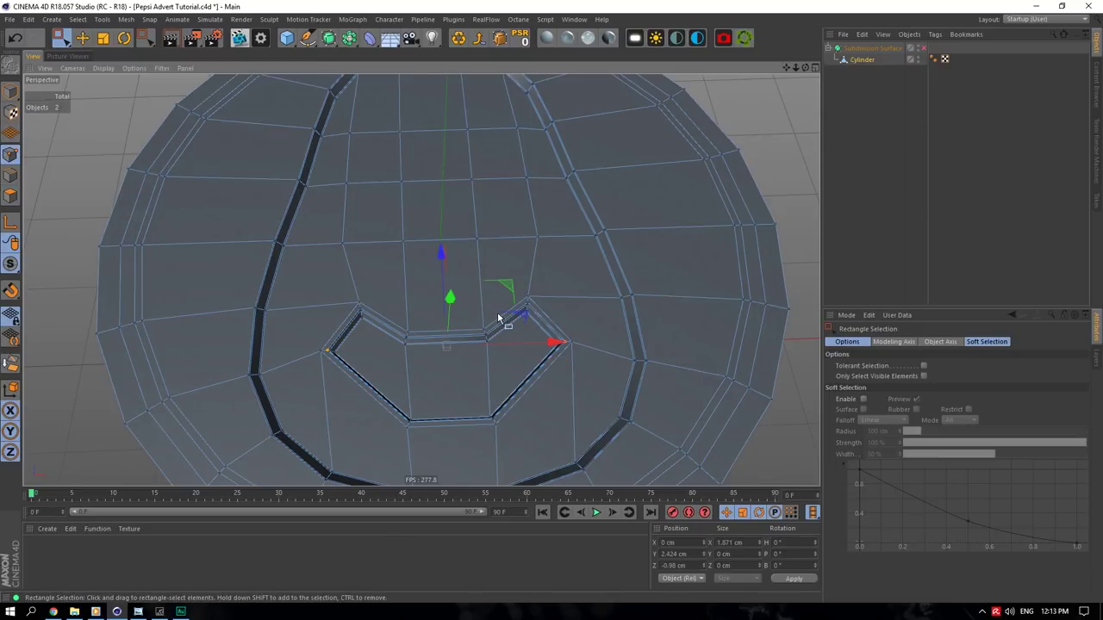
left_click_drag(384, 455, 379, 460)
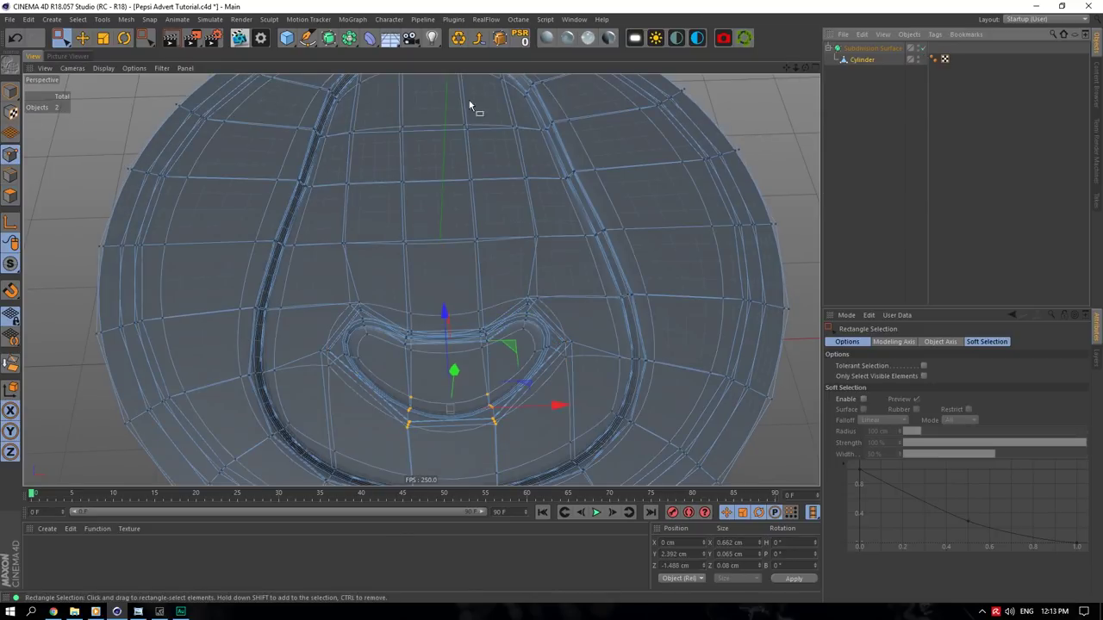
- Turn the subdivision back on and spread the selected mouth opening points along X to about 1.41 cm wide
key("q")
key("t")
left_click_drag(559, 398, 669, 398)
left_click(912, 212)
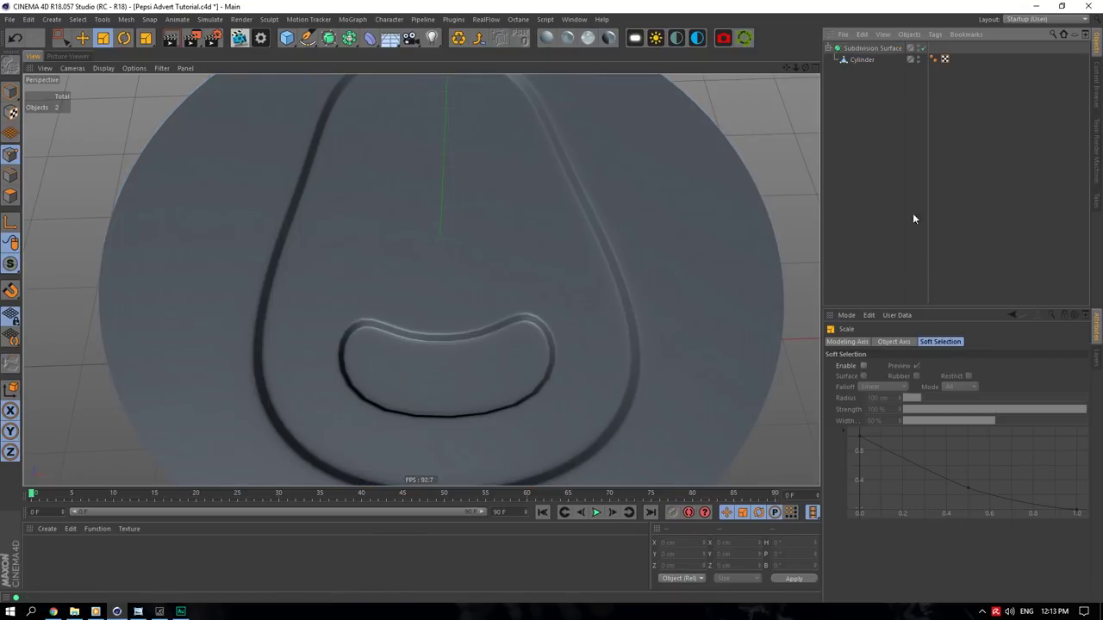
- Set the Subdivision Surface's editor subdivision to 3 and inspect the smoothed lid
left_click(871, 48)
double_click(917, 378)
type("3")
left_click(916, 388)
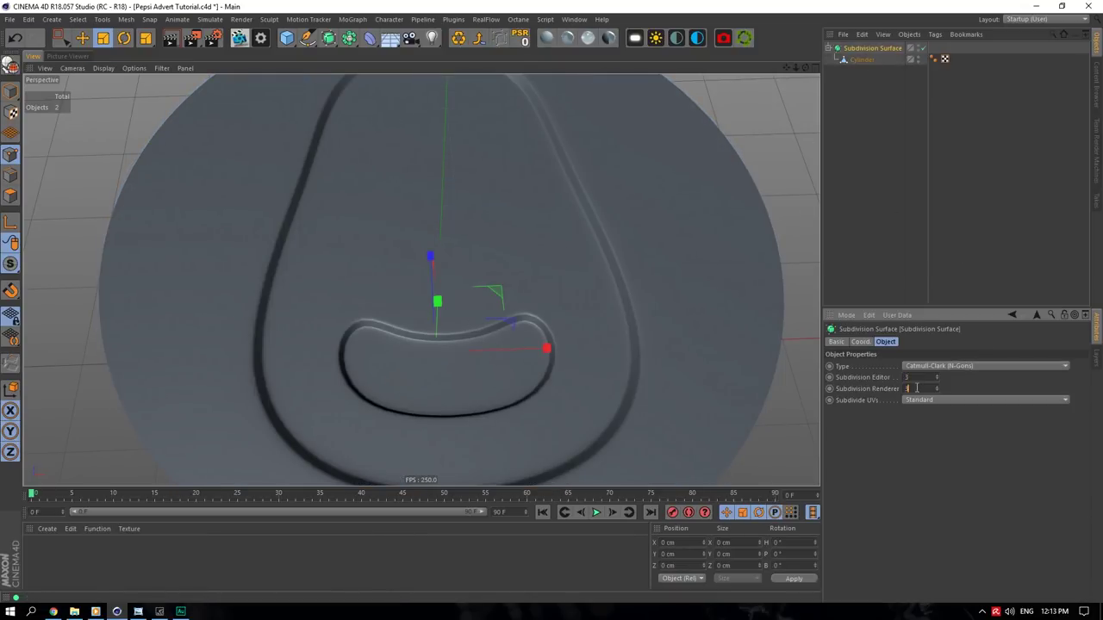
left_click(846, 71)
left_click_drag(421, 280, 438, 284, "alt")
scroll(420, 279, "down", 6)
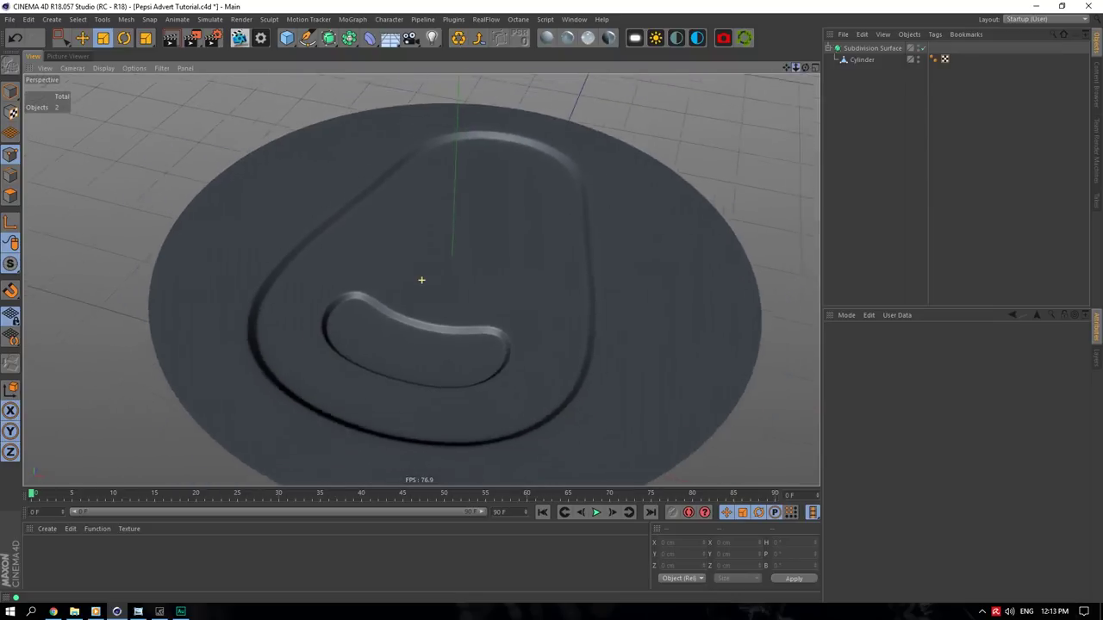
- Turn off the subdivision, select the middle of the three closely spaced edge loops near the lid's rim and lower it slightly along Y
left_click(923, 47)
left_click(862, 59)
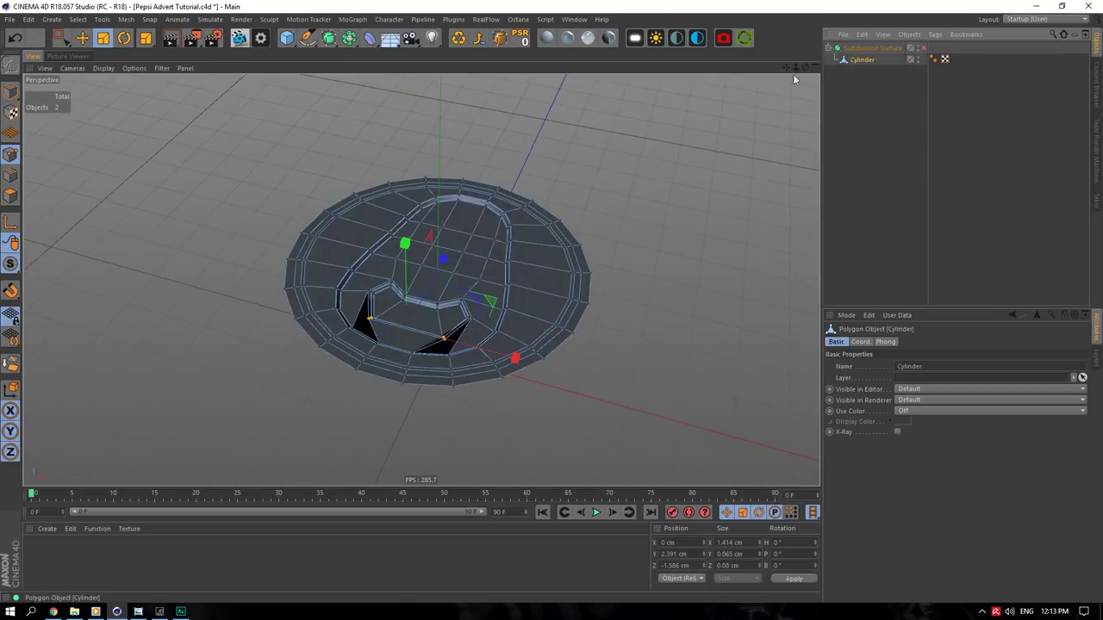
scroll(285, 274, "up", 8)
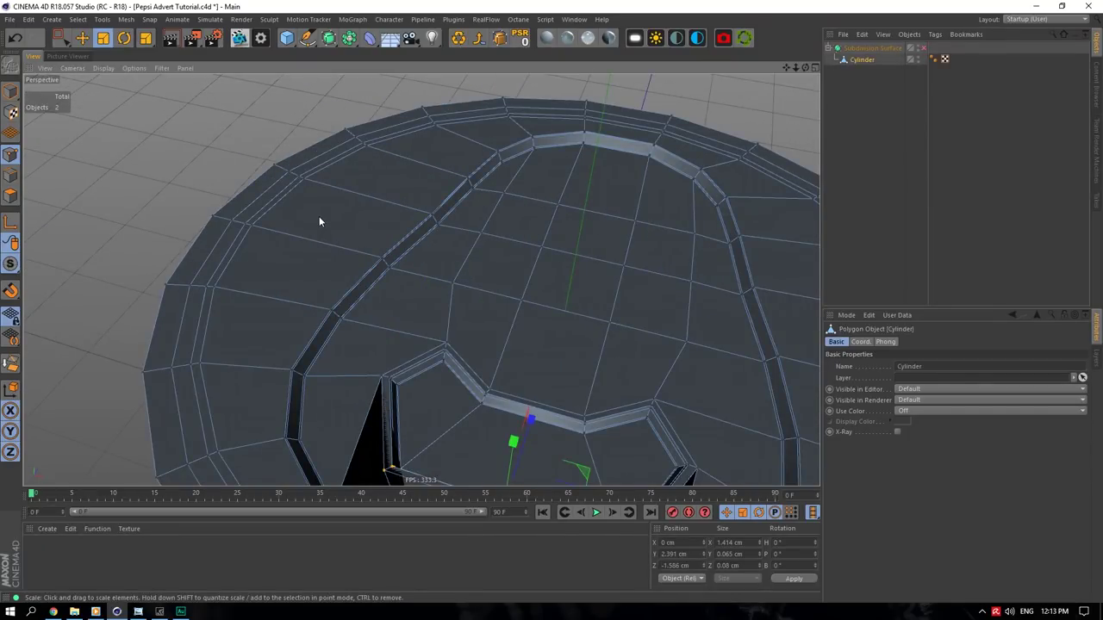
left_click(10, 195)
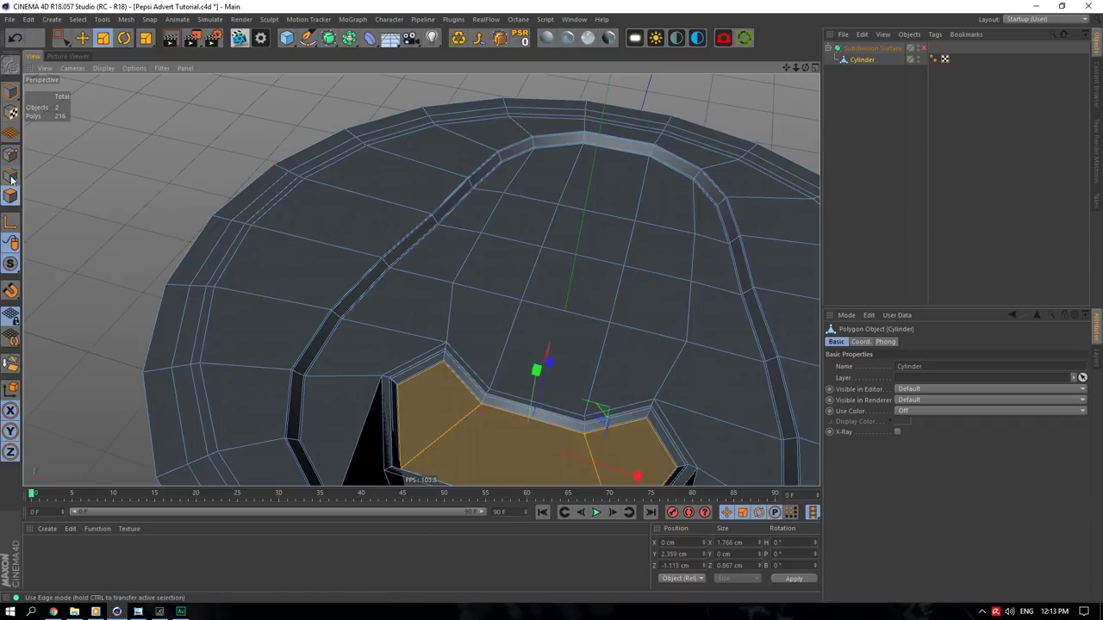
left_click(10, 175)
left_click_drag(786, 68, 881, 4)
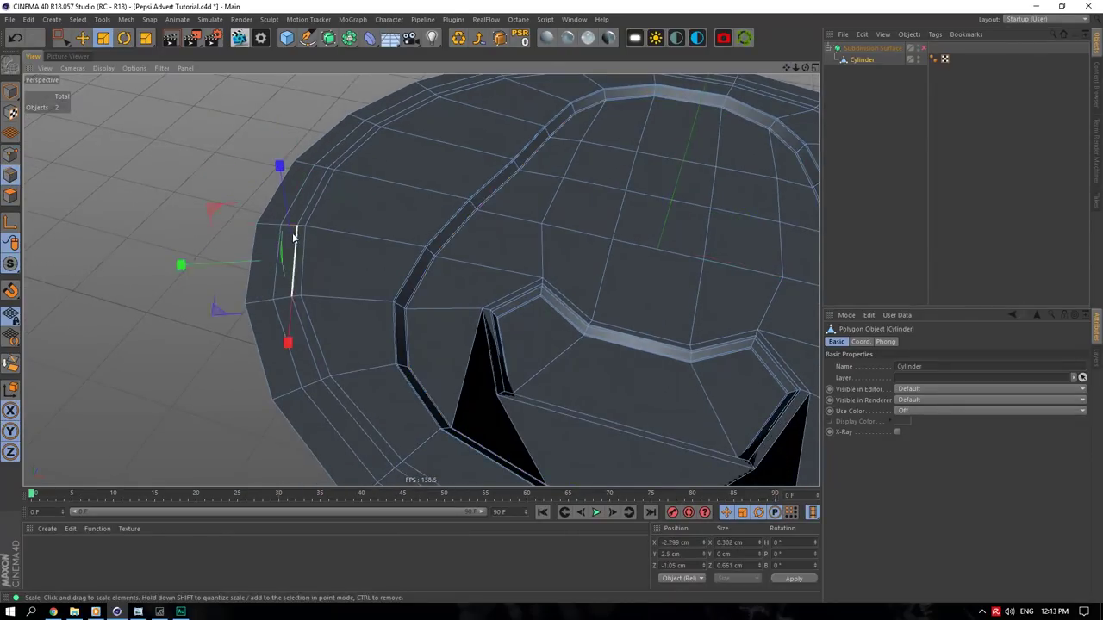
double_click(290, 227)
key("e")
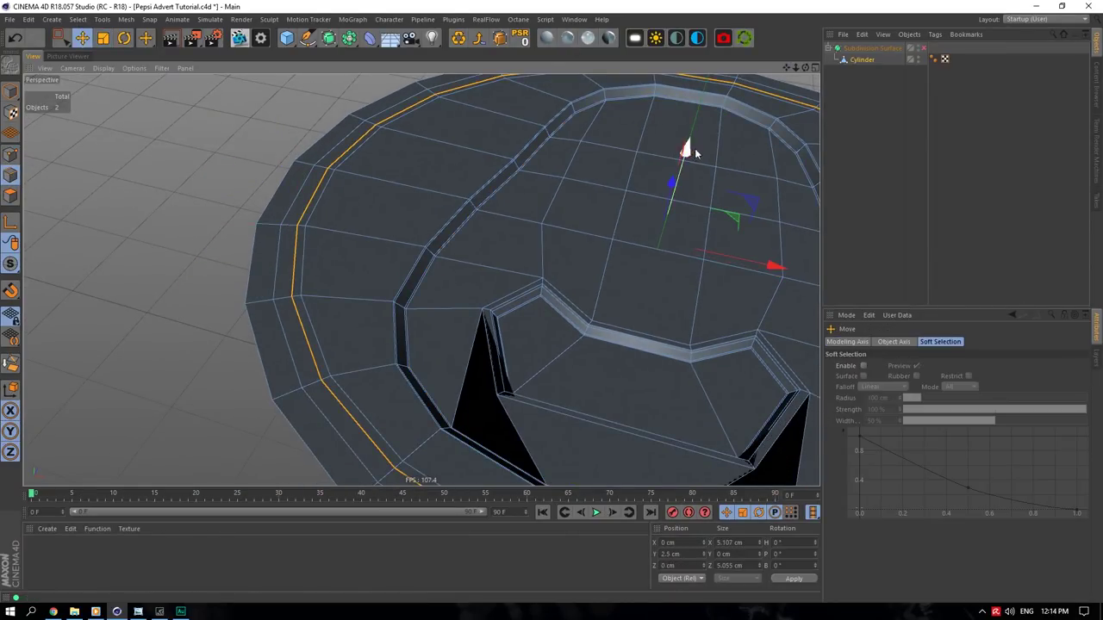
left_click_drag(687, 145, 681, 166)
- Raise the lid's outermost edge loop to about 2.59 cm in Y and scale it outward to about 5.81 cm by 5.76 cm
double_click(254, 260)
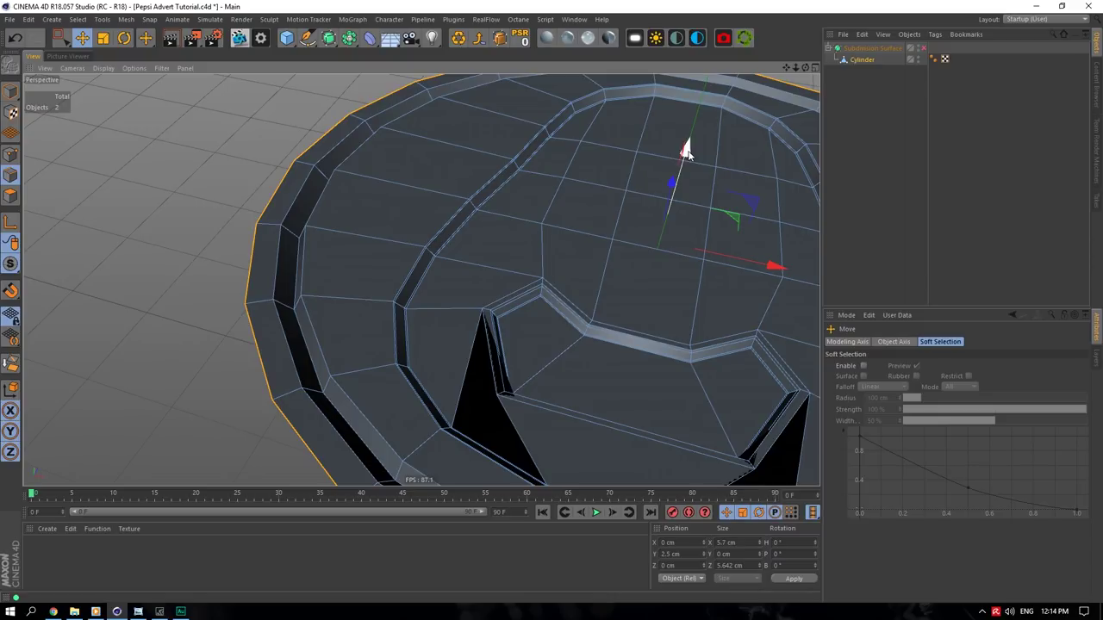
left_click_drag(685, 151, 687, 140)
left_click(102, 37)
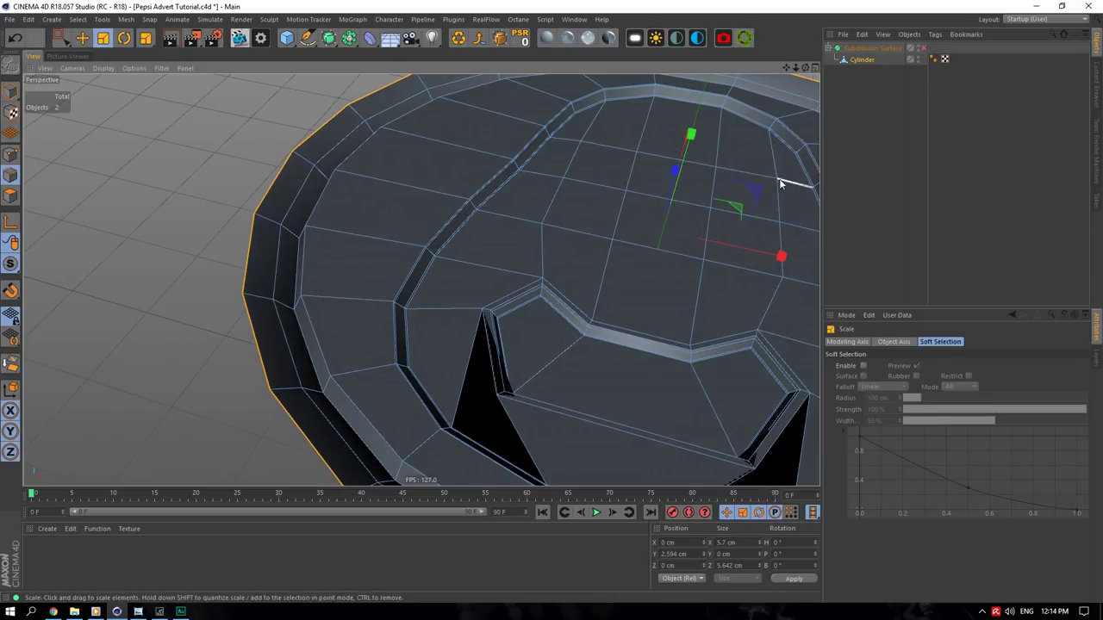
mouse_move(738, 210)
left_mouse_down()
mouse_move(748, 206)
mouse_move(738, 215)
left_mouse_up()
- Extrude the outermost edge loop by about 0.07 cm and raise the new edge along Y to about 2.8 cm
right_click(583, 212)
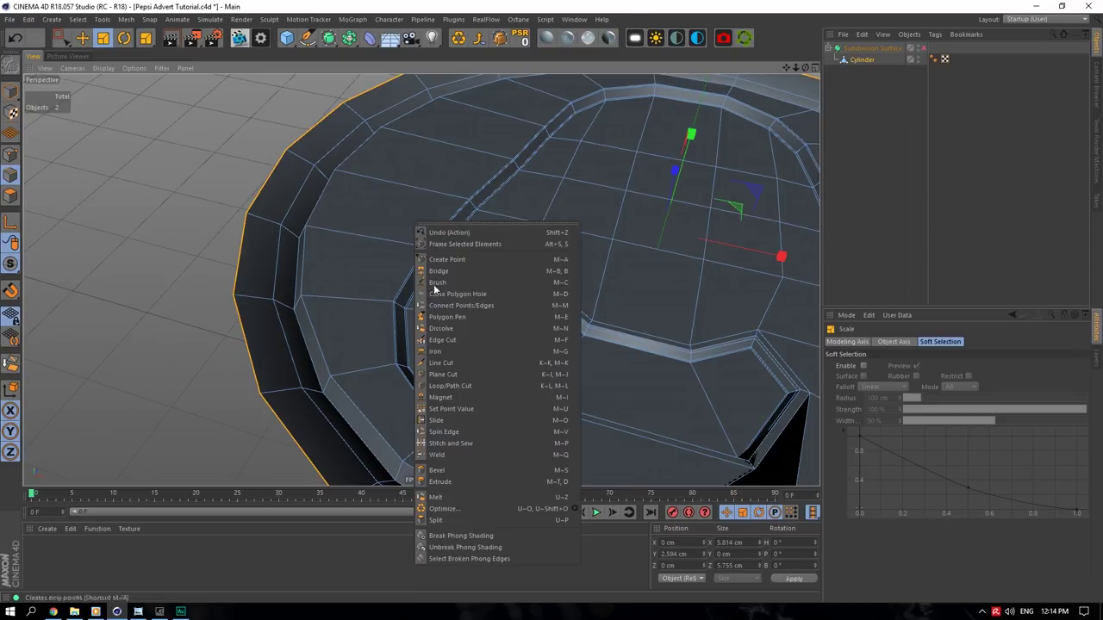
left_click(461, 466)
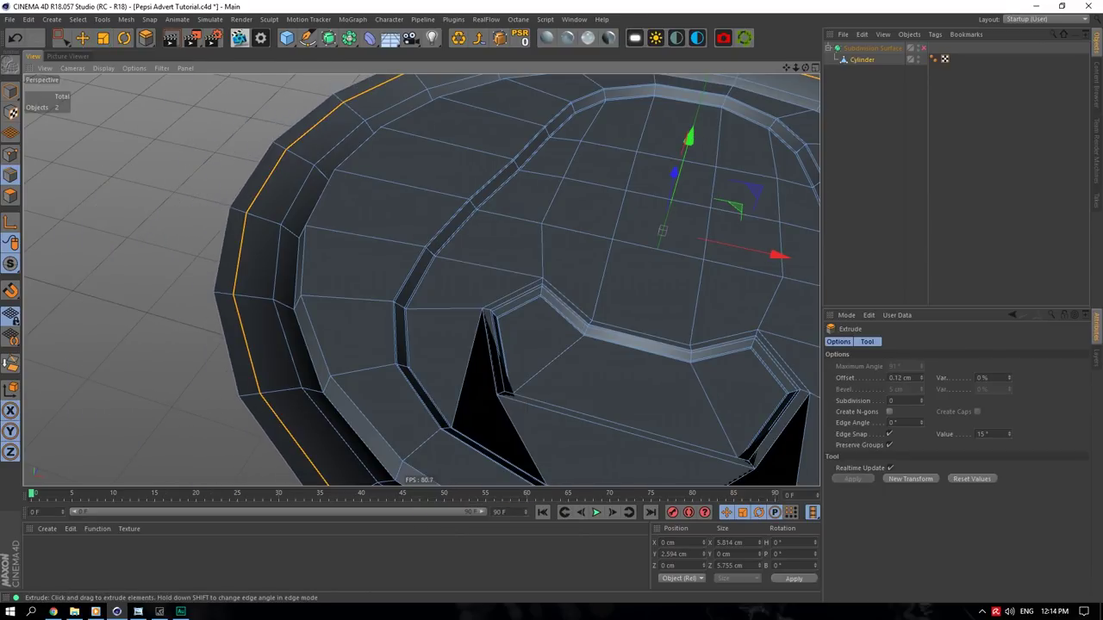
left_click_drag(447, 385, 447, 385)
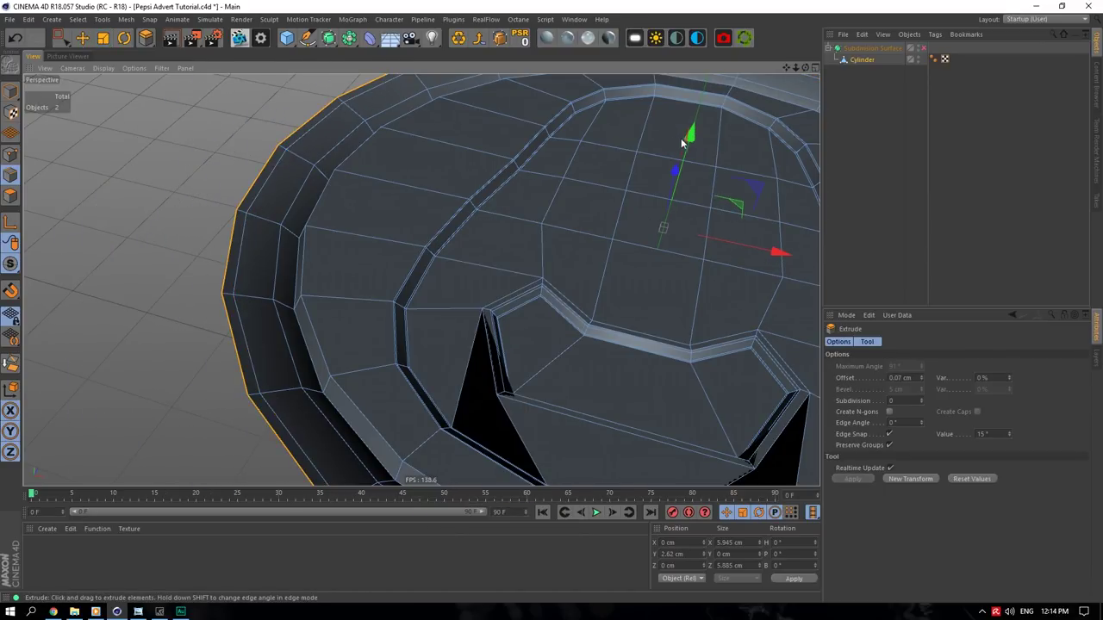
left_click_drag(681, 144, 703, 118)
- Extrude the rim edge again with a 0 cm offset and scale the new loop outward to about 6.11 cm by 6.05 cm
right_click(505, 198)
left_click(528, 459)
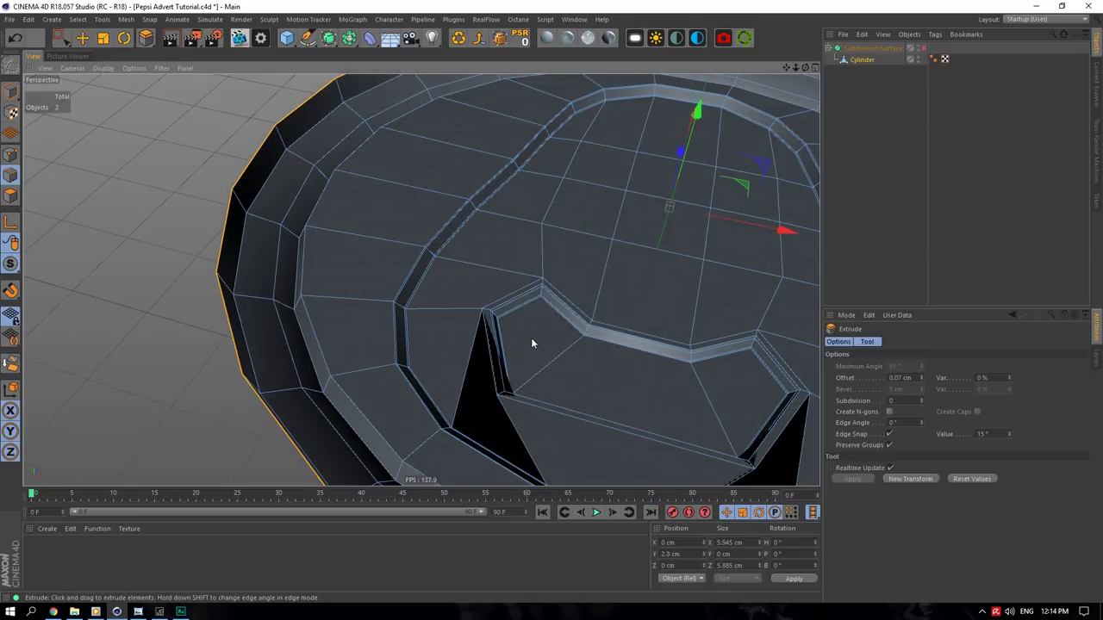
left_click_drag(531, 343, 532, 343)
type("0")
key("Tab")
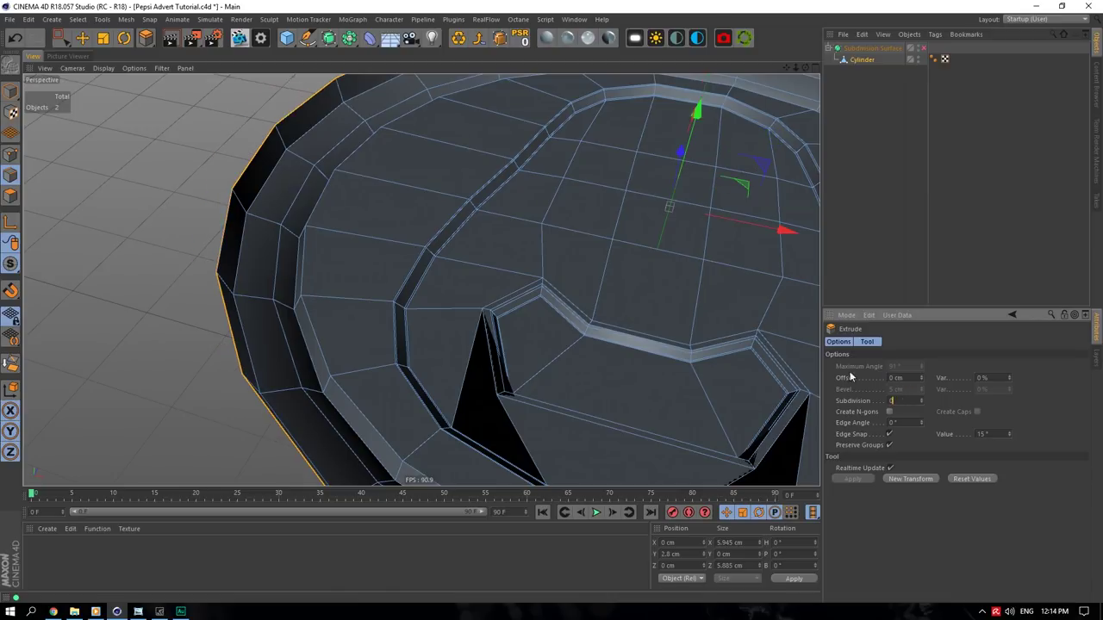
key("t")
left_click_drag(741, 186, 756, 182)
left_click_drag(805, 68, 804, 17)
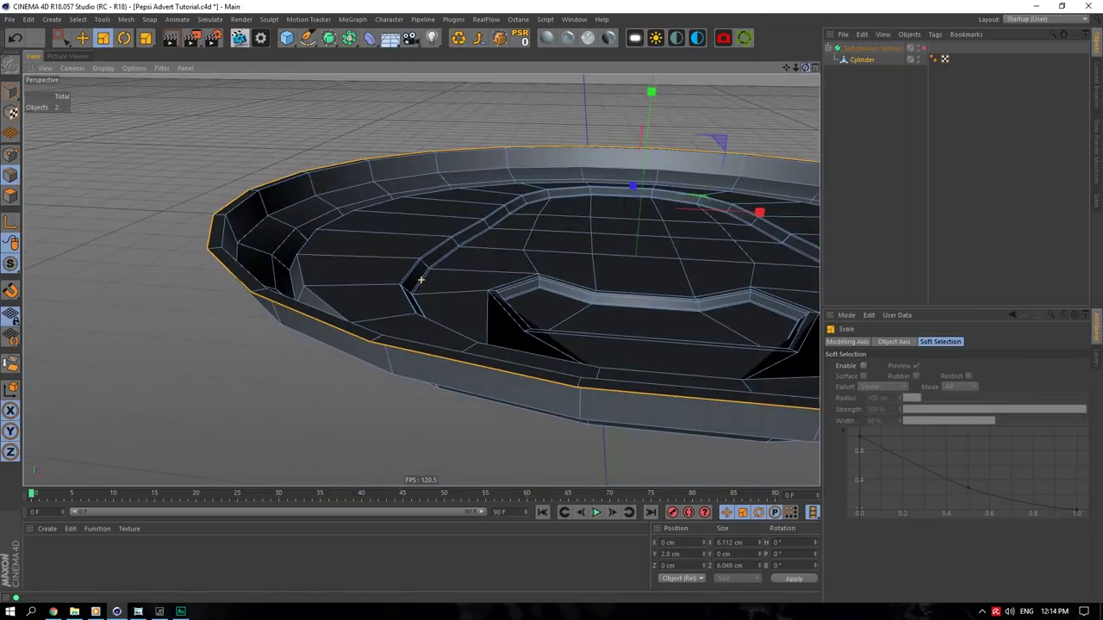
right_click(546, 190)
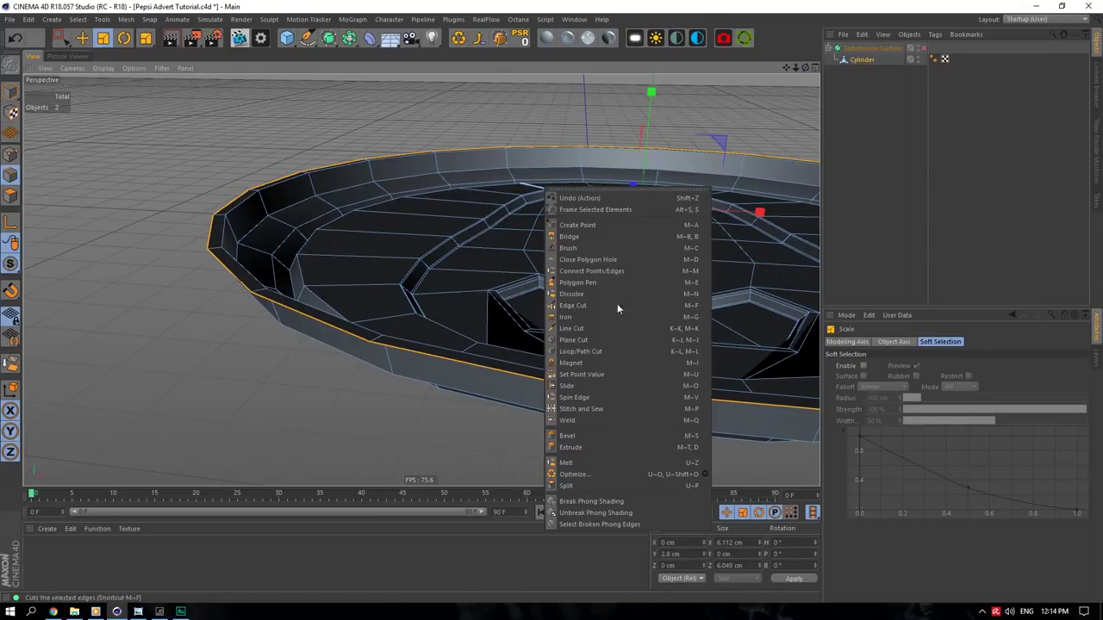
left_click(567, 447)
left_click_drag(580, 439, 850, 371)
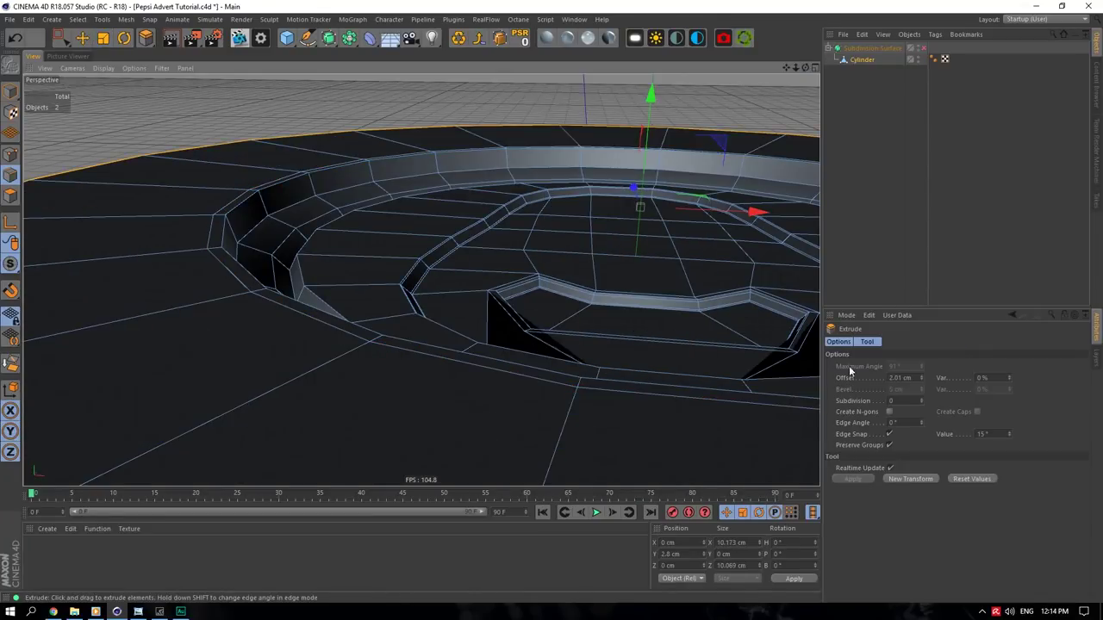
key("space")
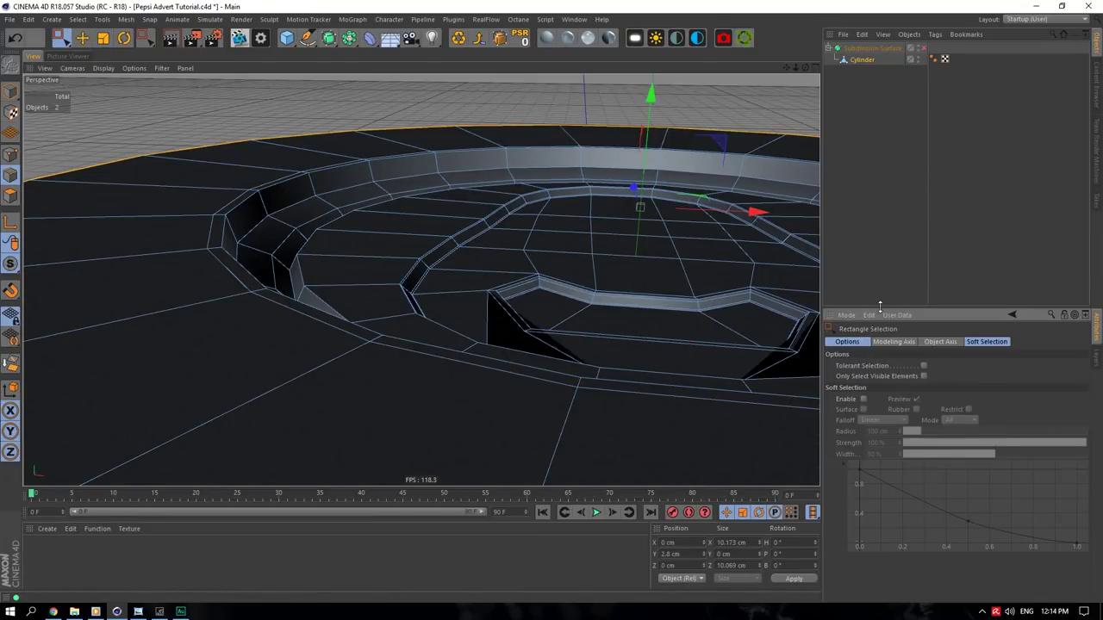
right_click(748, 263)
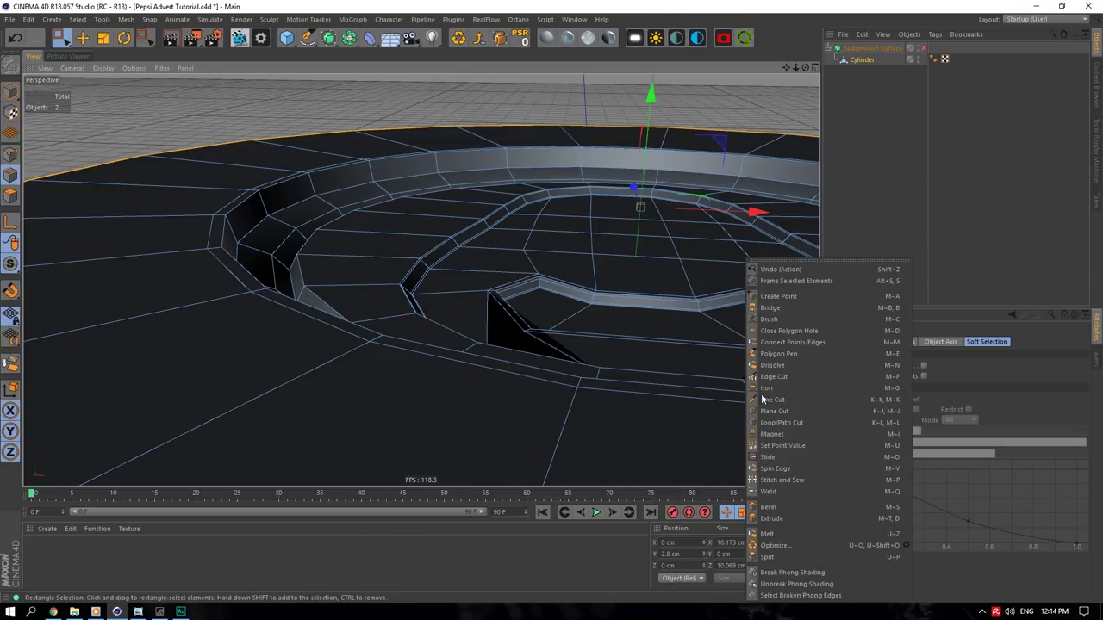
left_click(771, 520)
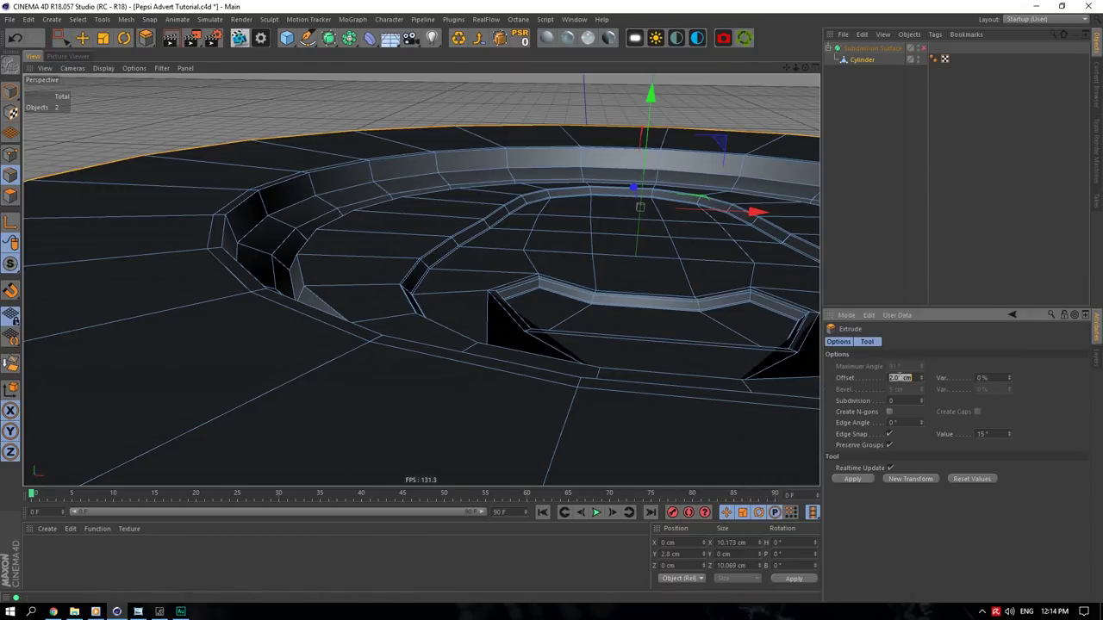
key("ctrl+z")
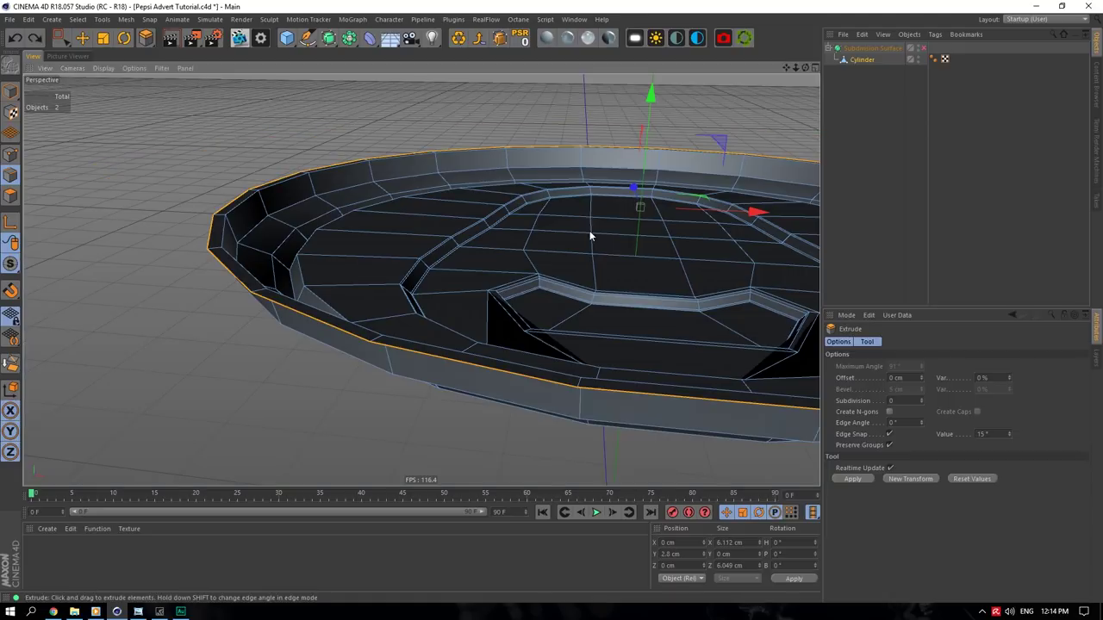
- Extrude the lid's outermost edge loop with a 0 cm offset and lower the new loop along Y to about 2.6 cm
left_click_drag(514, 219, 578, 219)
left_click(899, 378)
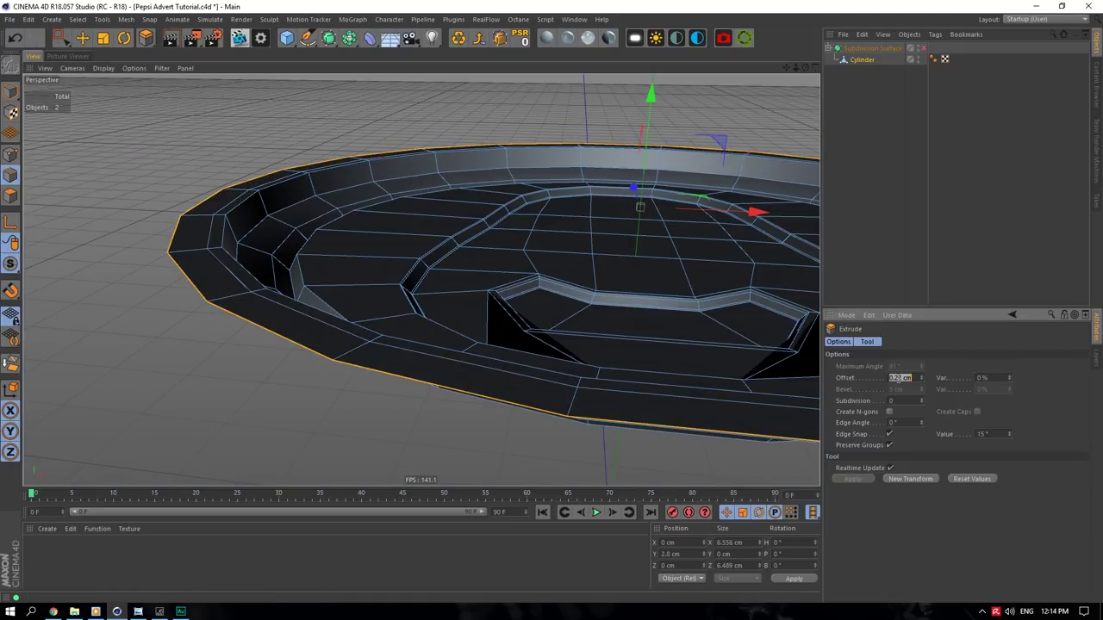
left_click_drag(651, 114, 653, 129)
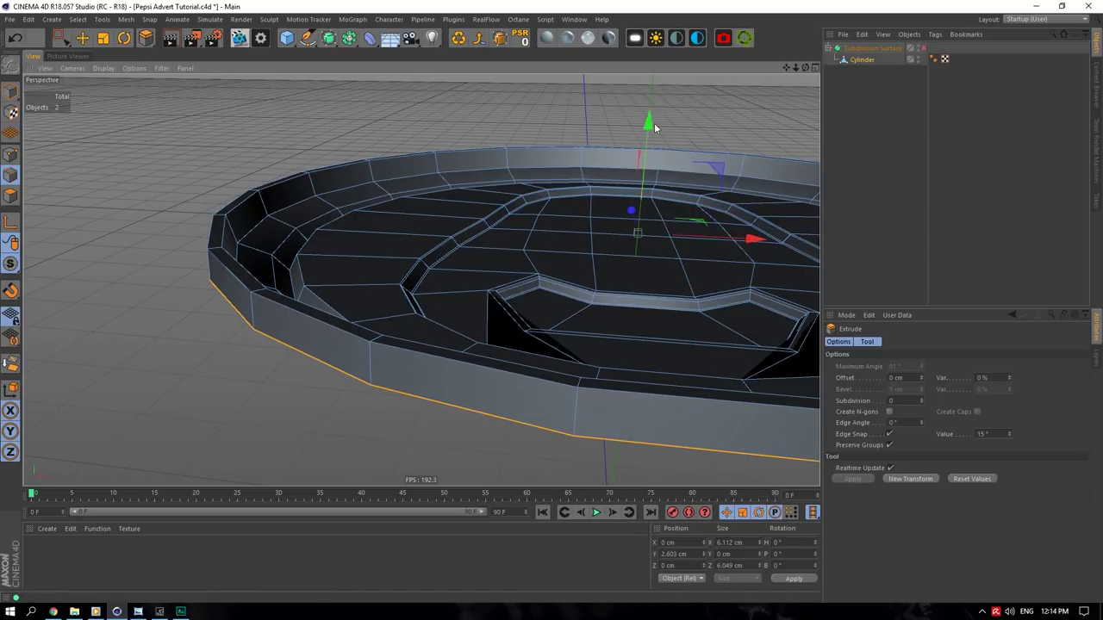
- Activate the Loop/Path Cut tool, zoom in on the rim and set the project's view clipping to Small
scroll(276, 196, "up", 2)
right_click(252, 185)
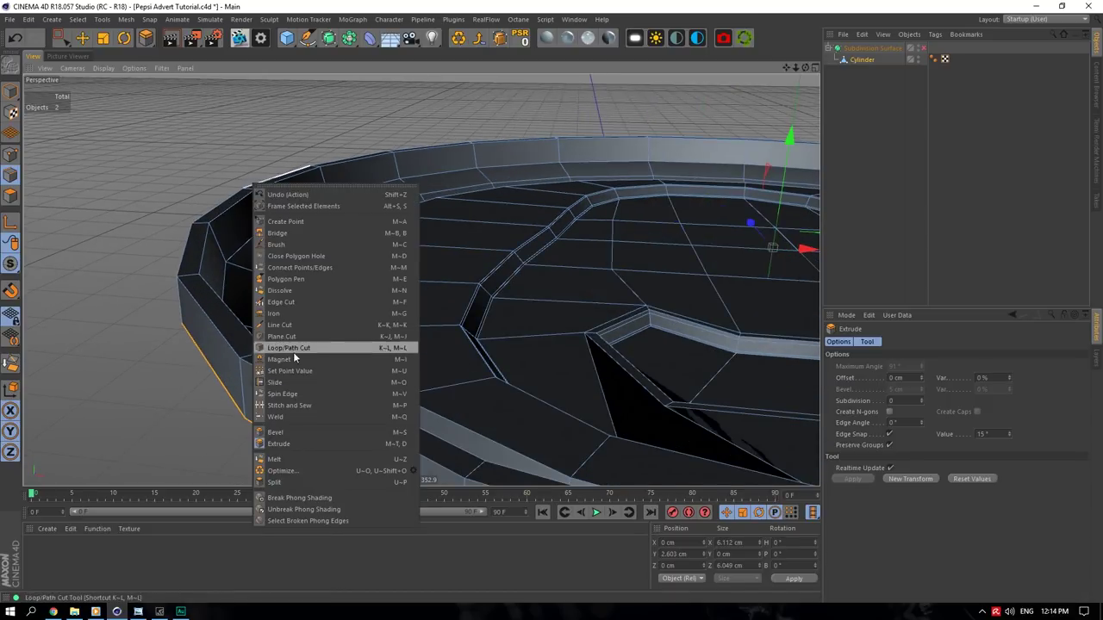
left_click(289, 352)
scroll(284, 241, "up", 4)
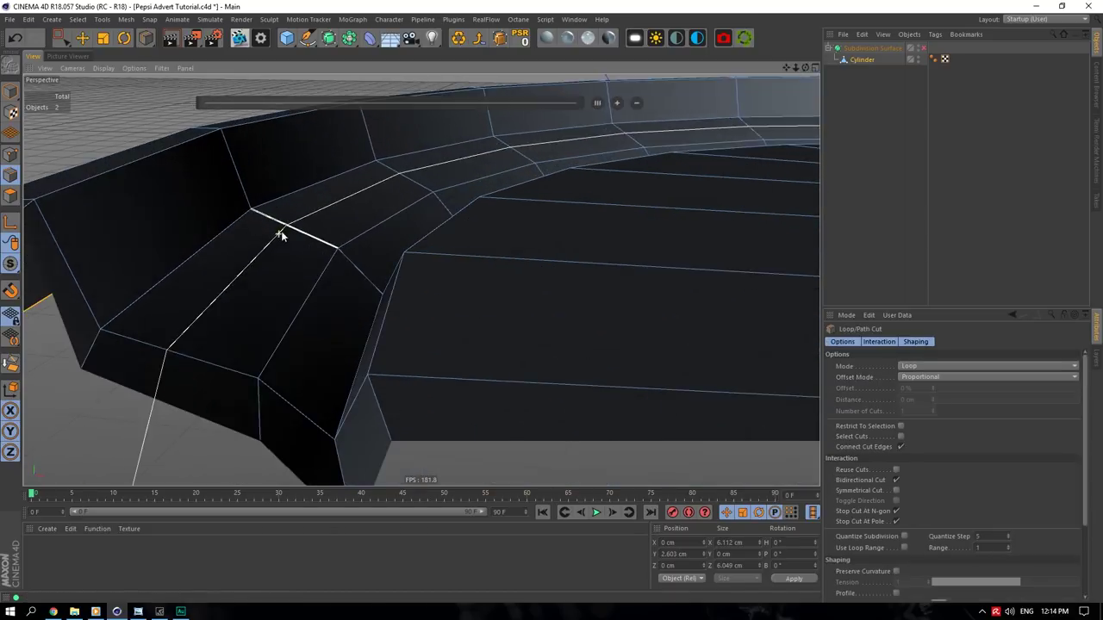
left_click(846, 316)
left_click(849, 368)
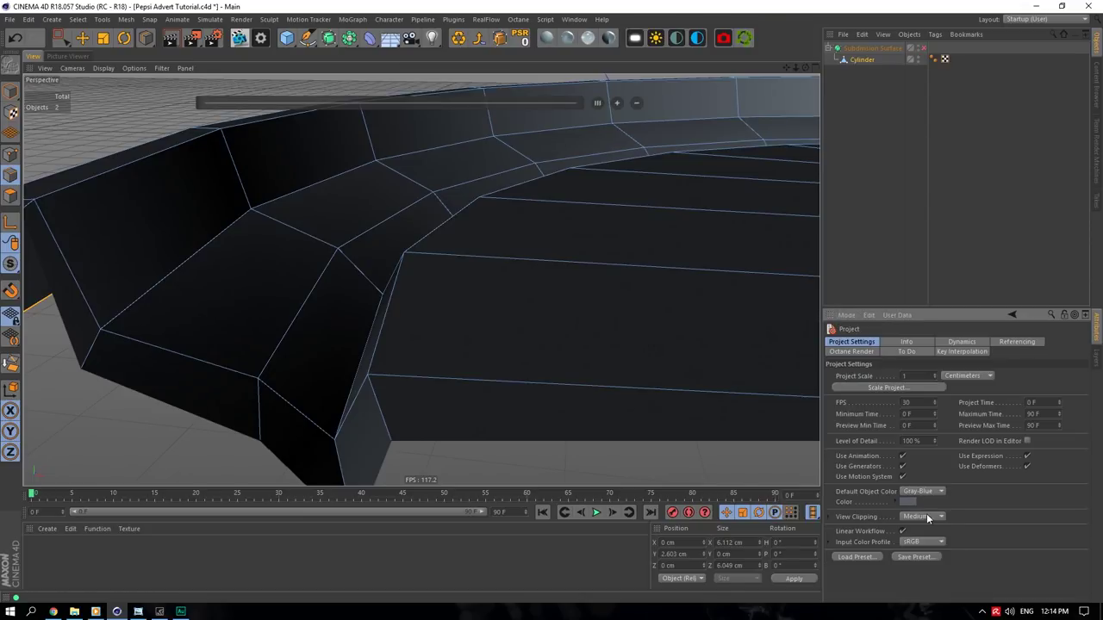
left_click(920, 539)
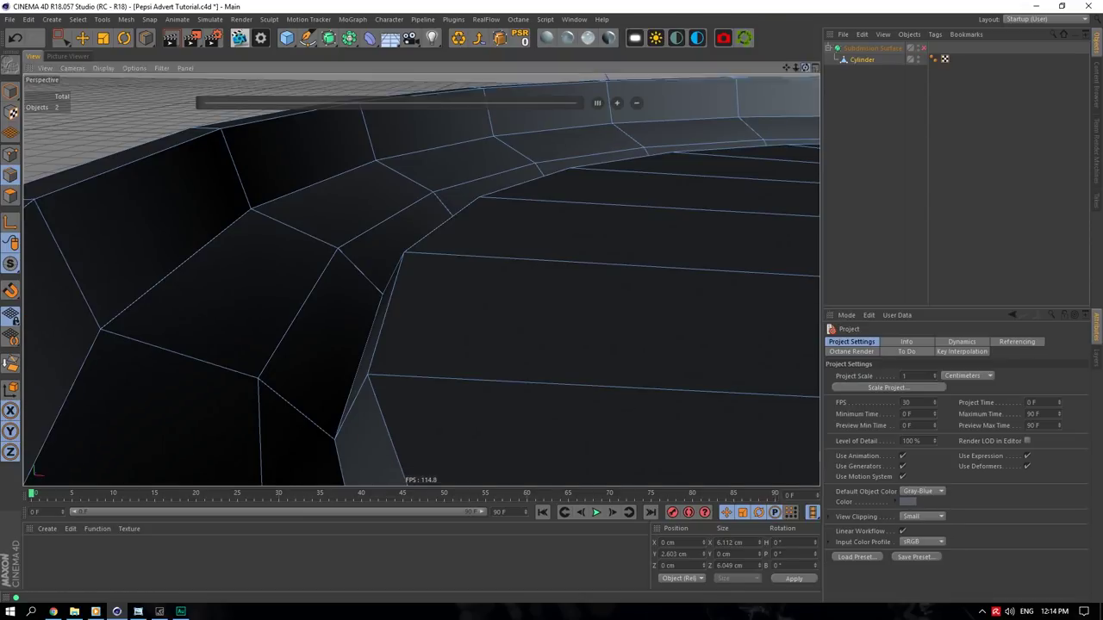
- Add supporting loop cuts close to the edges of the rim's top, inner wall and groove floor
left_click_drag(805, 68, 807, 69)
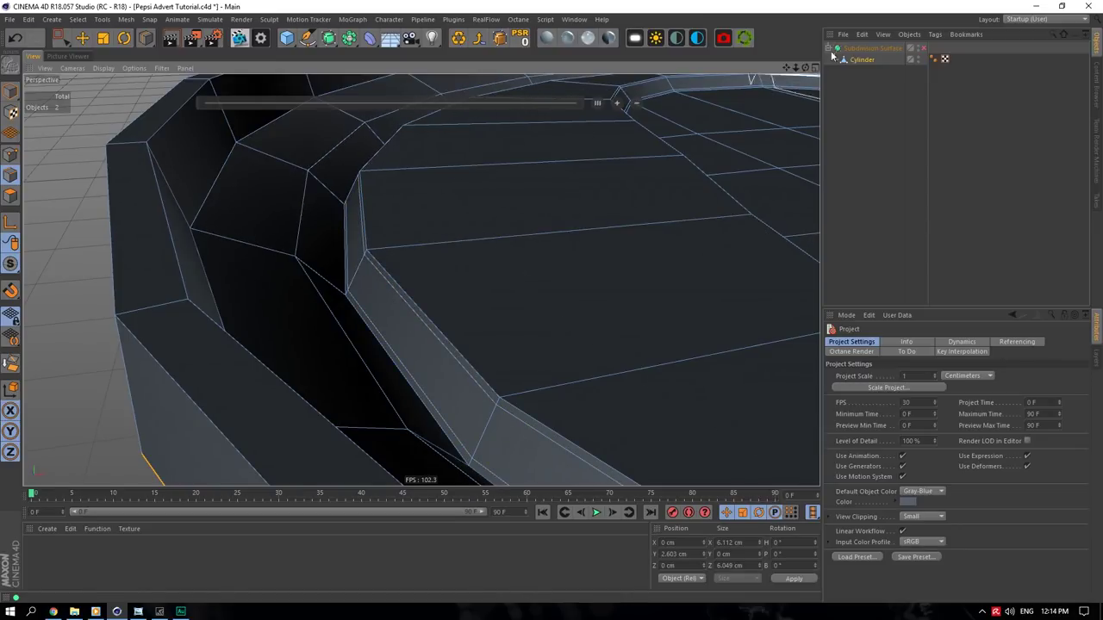
left_click_drag(809, 69, 764, 73)
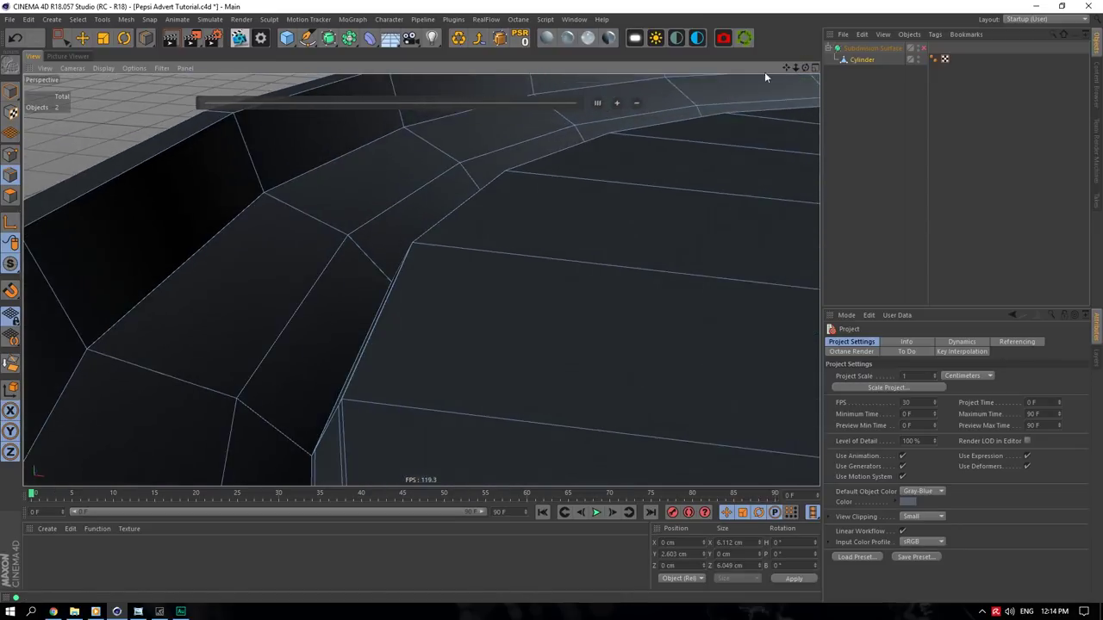
left_click(244, 126)
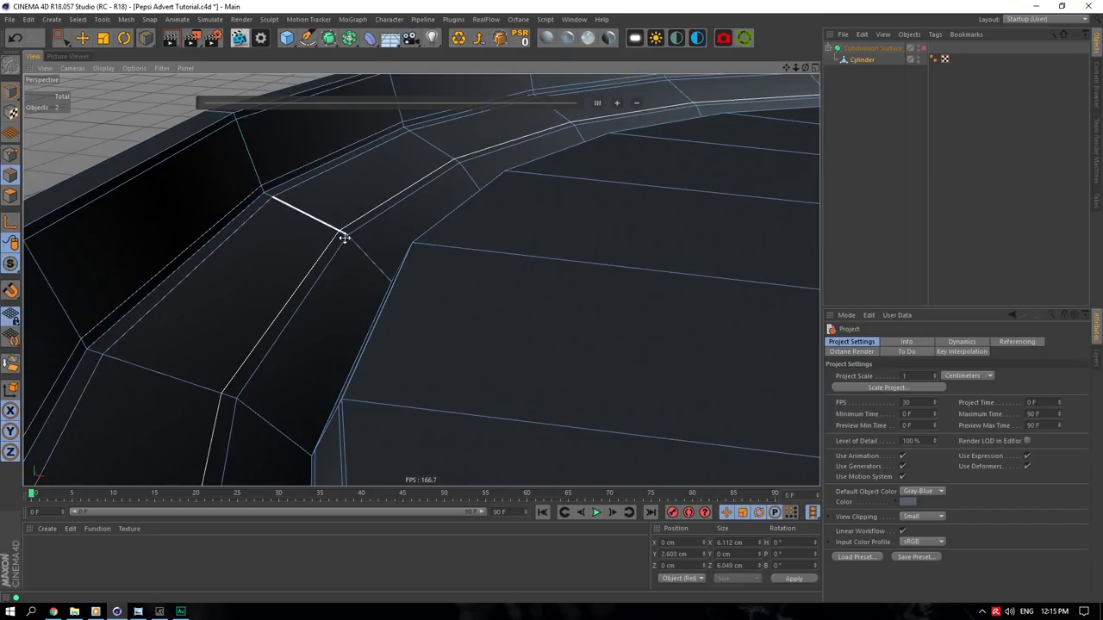
left_click(355, 244)
left_click_drag(387, 248, 434, 238, "alt")
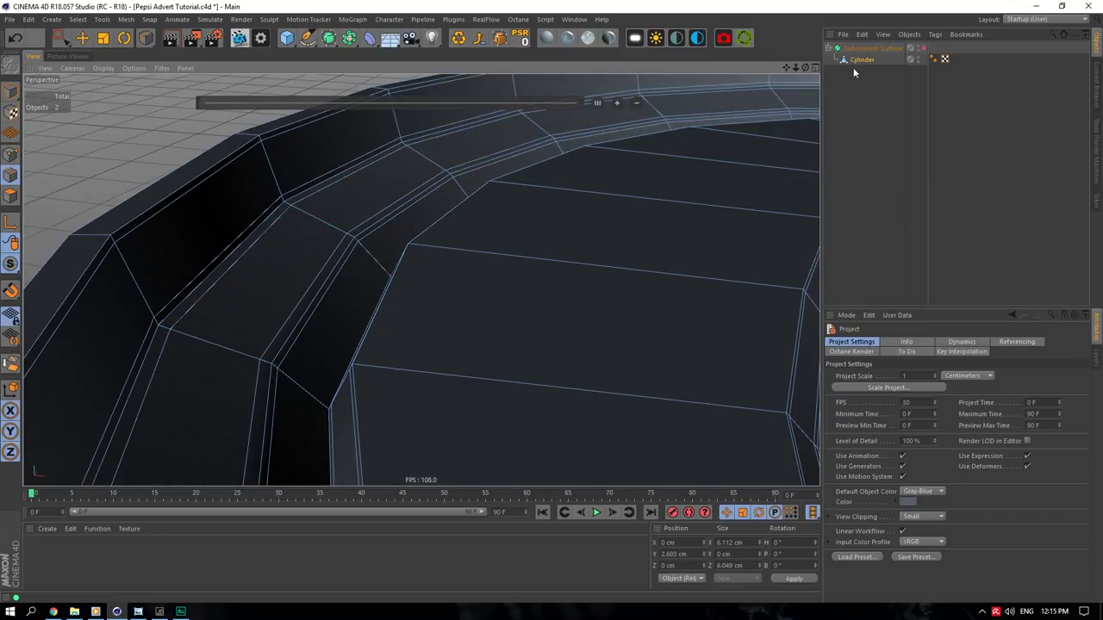
left_click_drag(803, 68, 806, 68)
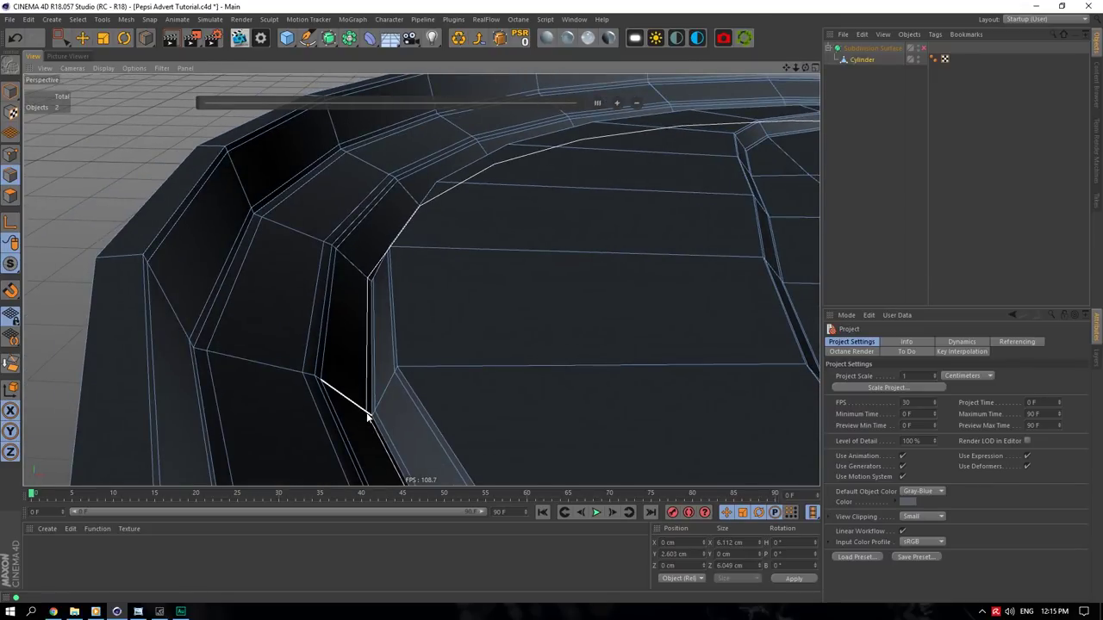
key("e")
left_click(331, 306)
double_click(331, 305)
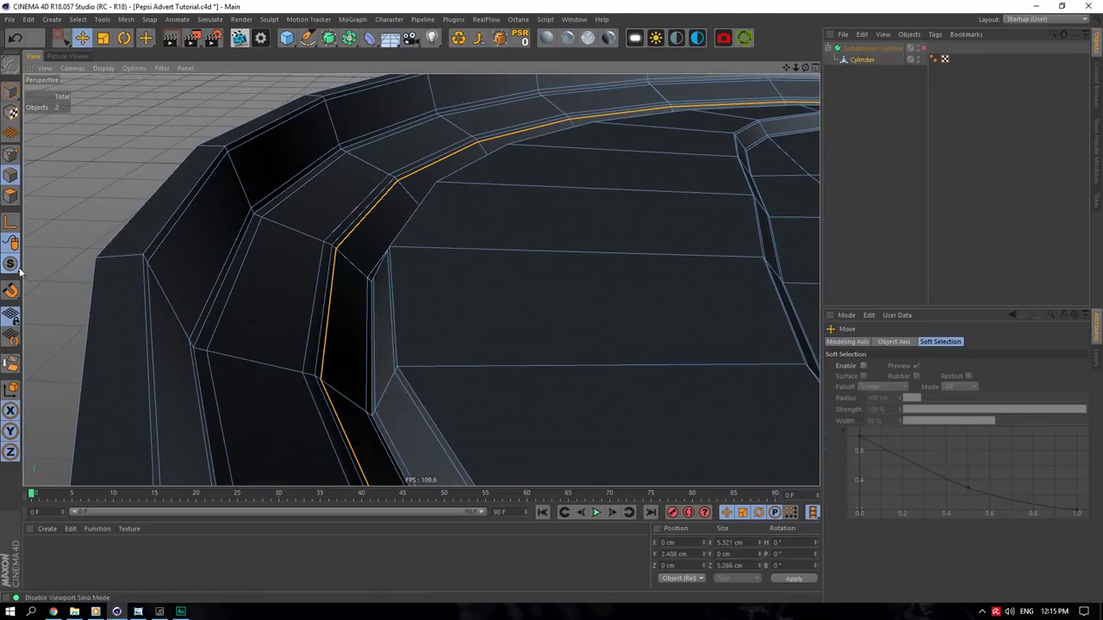
left_click(54, 345)
- Add loop cuts near the upper and lower edges of the rim's outer wall
left_click_drag(805, 68, 793, 77)
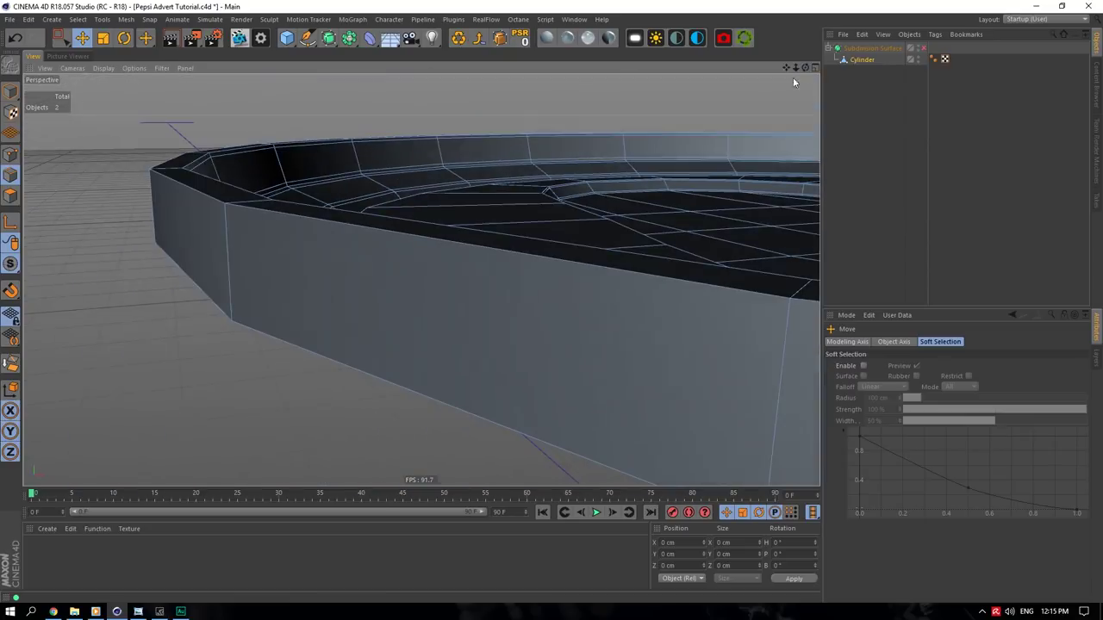
left_click(484, 137)
right_click(486, 143)
left_click(536, 307)
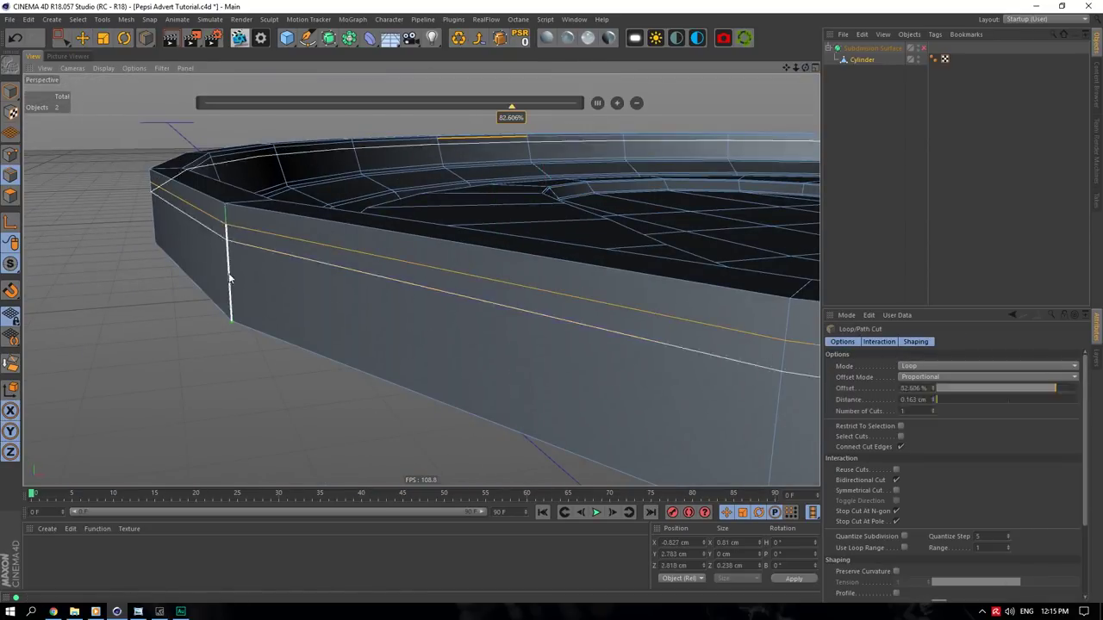
left_click(231, 314)
- Turn the subdivision surface back on and inspect the smoothed lid from above
left_click(916, 48)
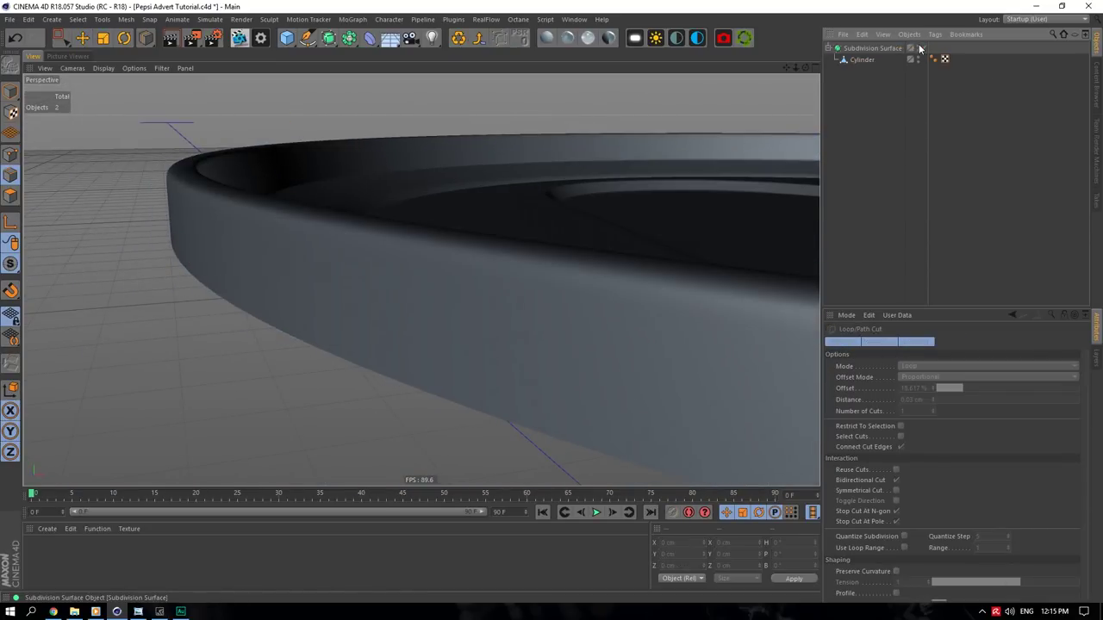
left_click_drag(806, 67, 695, 30)
left_click_drag(421, 280, 821, 68)
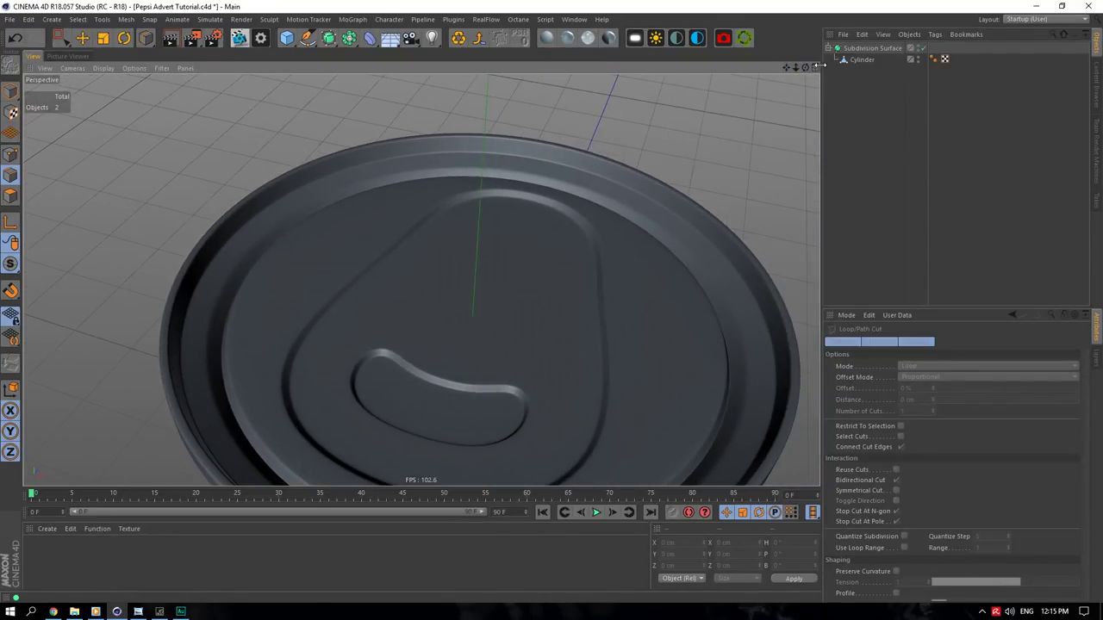
- Add a cube to the scene and make it editable
left_click(815, 68)
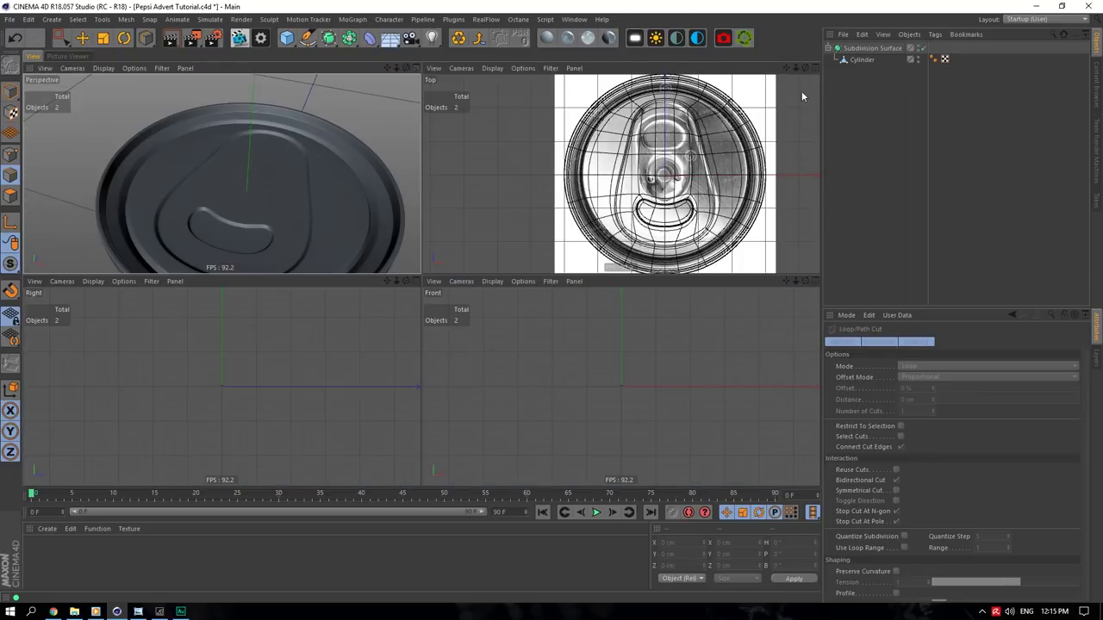
left_click(82, 38)
left_click_drag(294, 41, 404, 57)
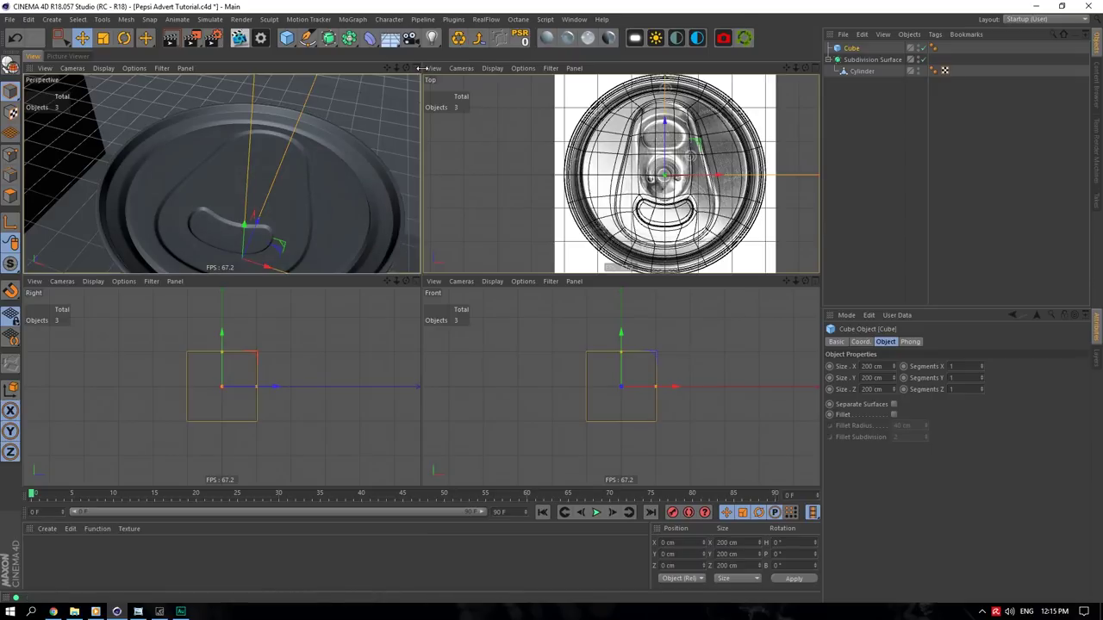
left_click(416, 67)
left_click_drag(796, 68, 351, 72)
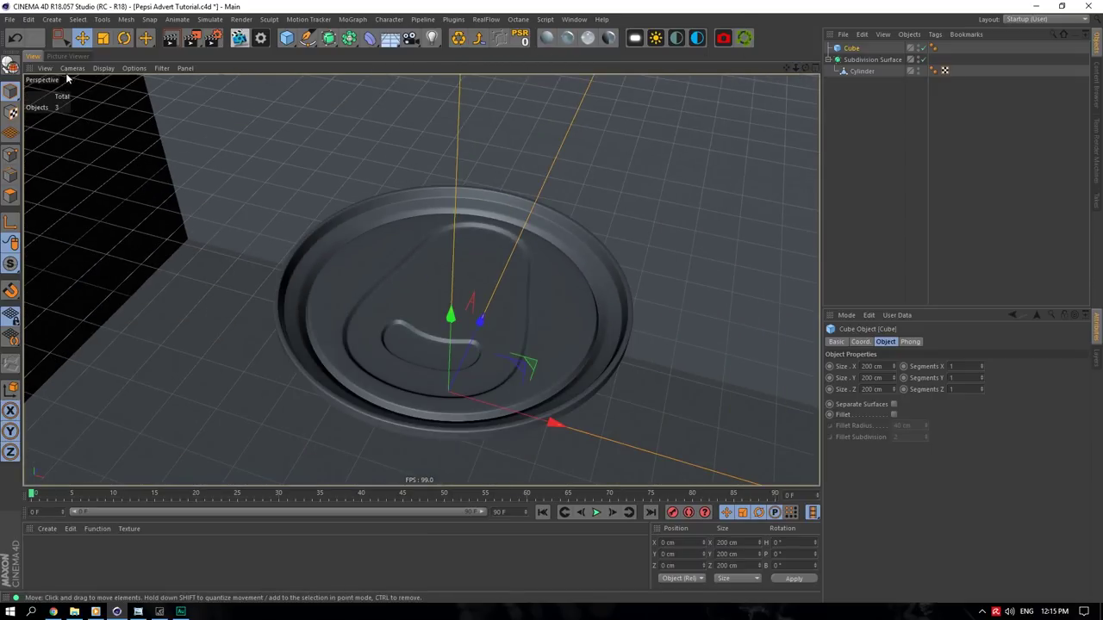
left_click(10, 69)
- Scale the cube down uniformly to about 1.71 cm
scroll(574, 197, "down", 8)
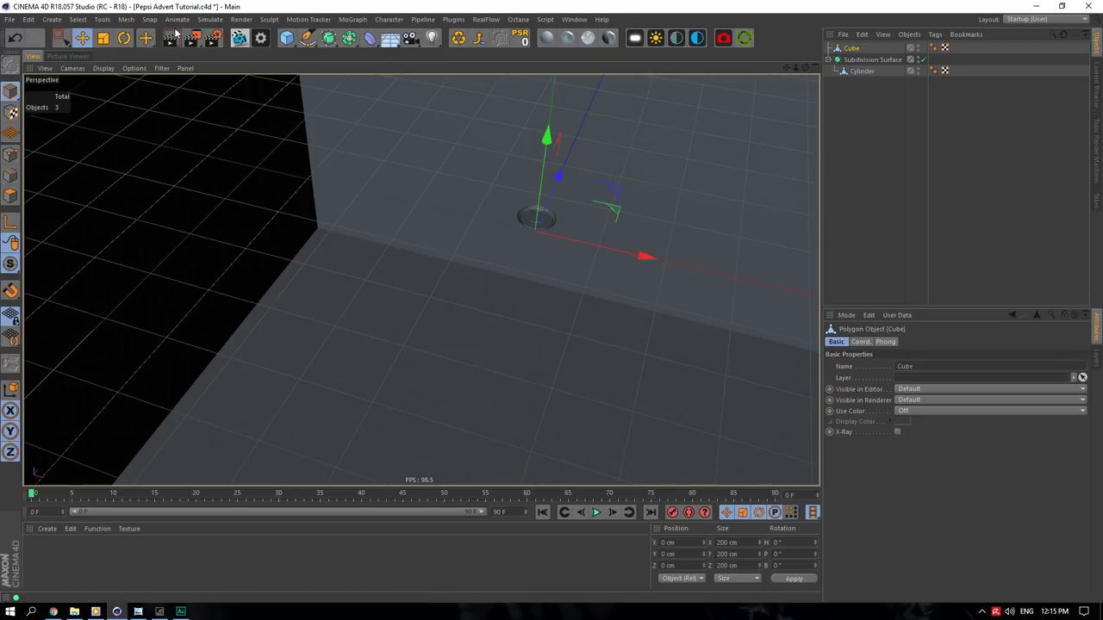
key("t")
left_click_drag(589, 191, 364, 337)
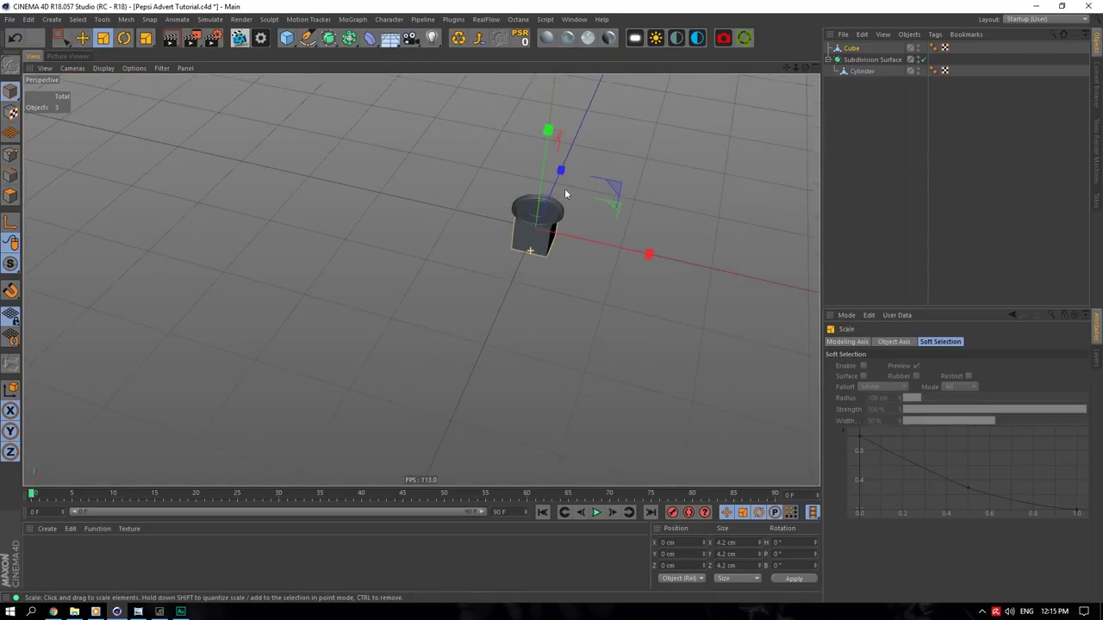
scroll(566, 193, "up", 2)
scroll(518, 210, "up", 6)
left_click_drag(675, 174, 371, 276)
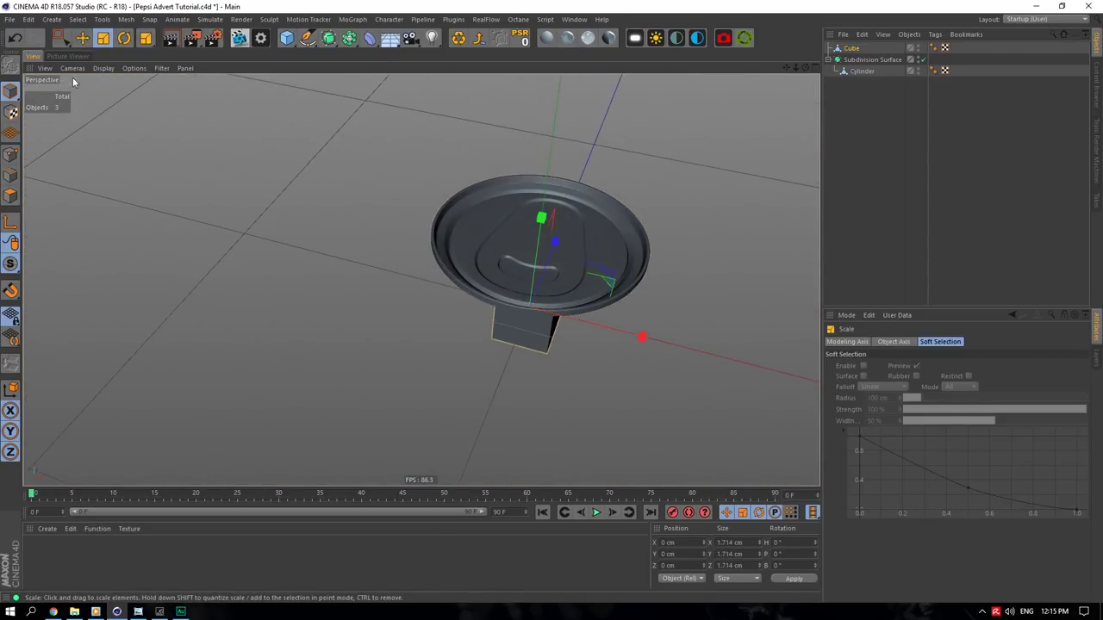
- Raise the cube along Y to about 3 cm, above the centre of the lid
key("e")
left_click_drag(541, 217, 546, 137)
scroll(562, 286, "up", 5)
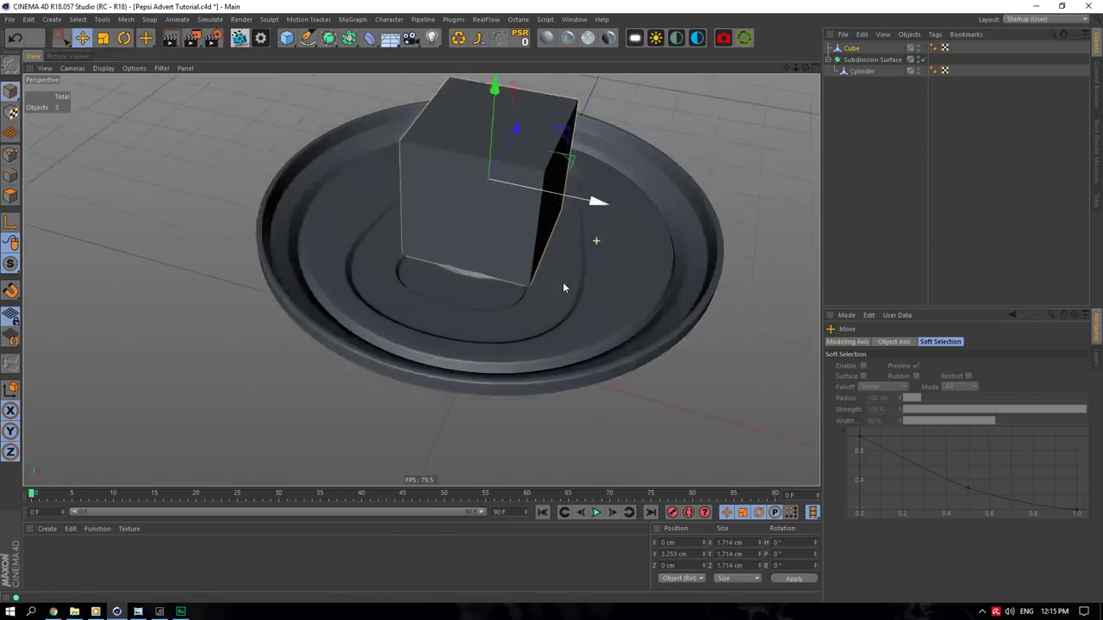
right_click_drag(563, 283, 827, 82, "alt")
right_click_drag(421, 281, 241, 281, "alt")
middle_click_drag(393, 129, 450, 201, "alt")
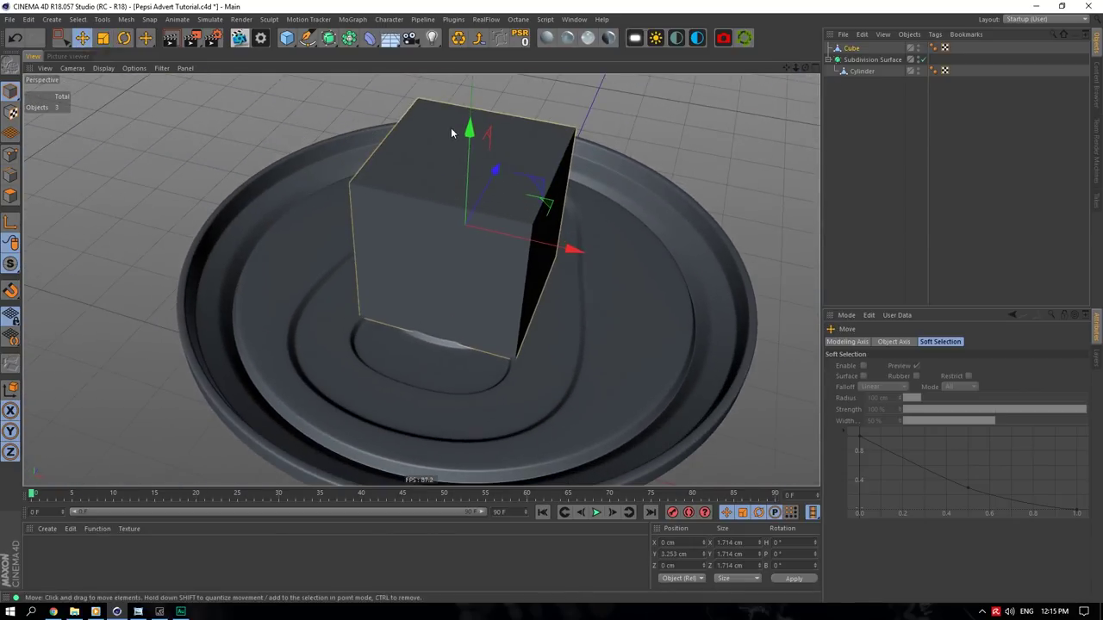
left_click_drag(451, 127, 394, 153)
- Flatten the cube along Y to about 0.38 cm and show the top view with the can reference image at full size
key("t")
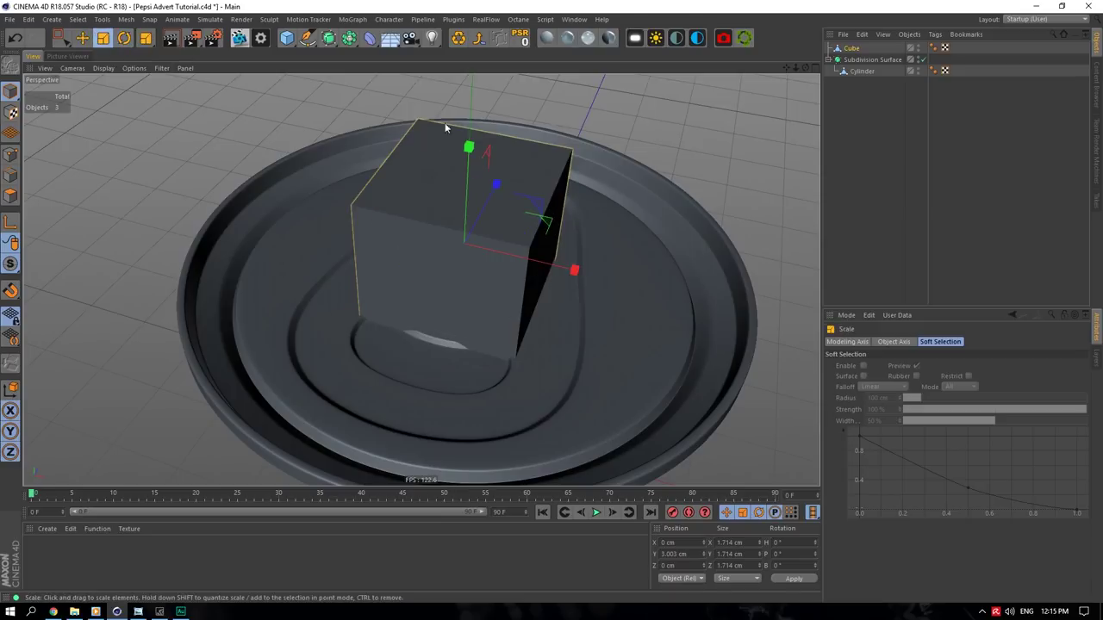
left_click_drag(469, 147, 489, 226)
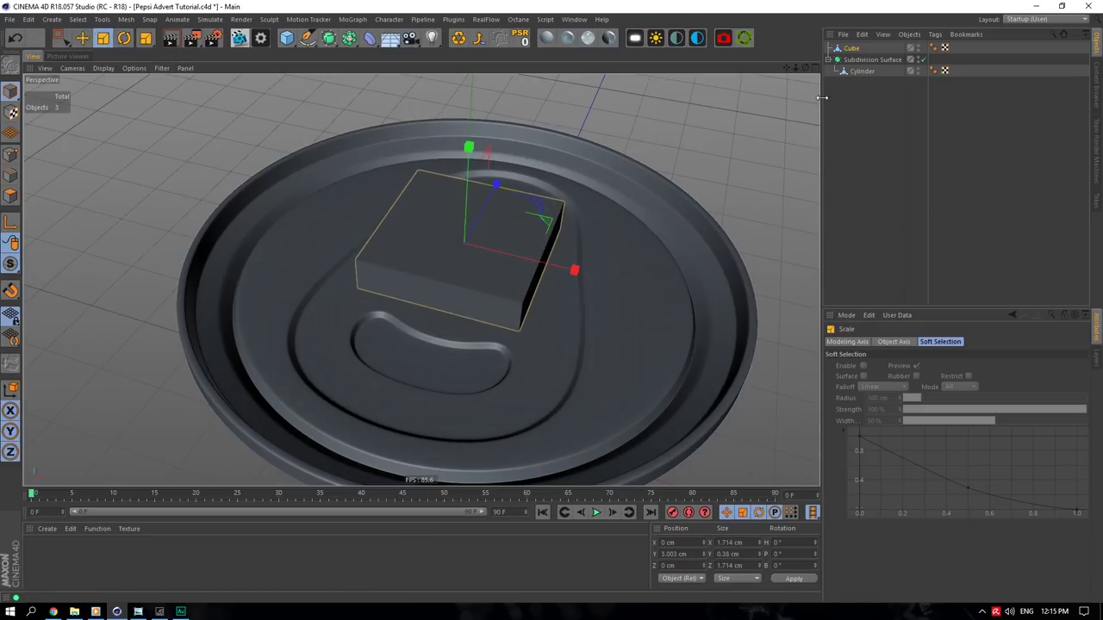
left_click(807, 68)
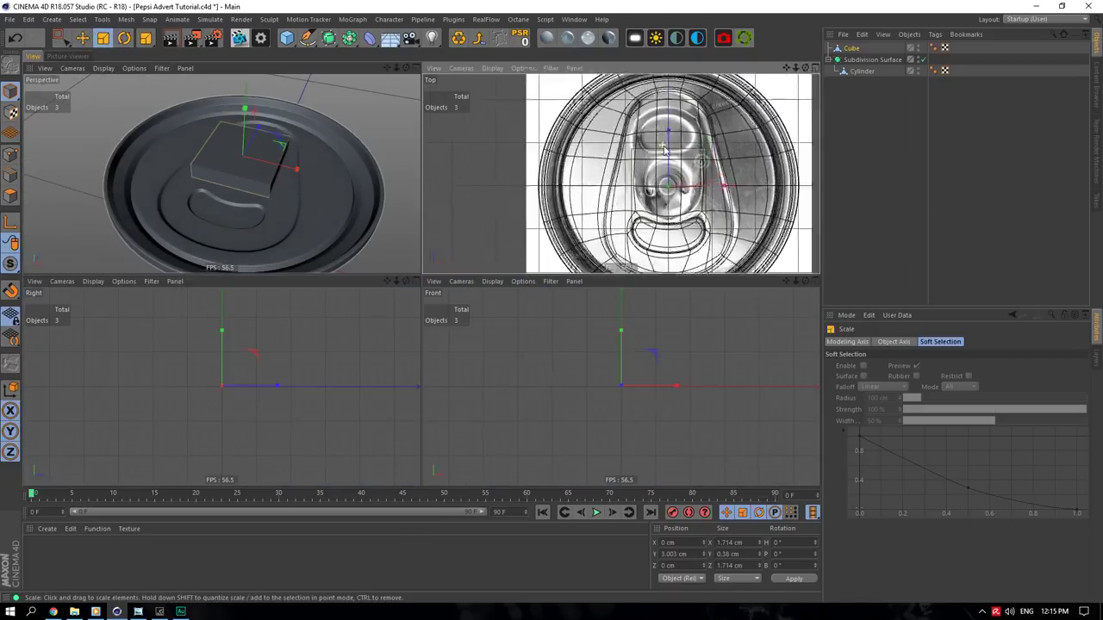
left_click(814, 67)
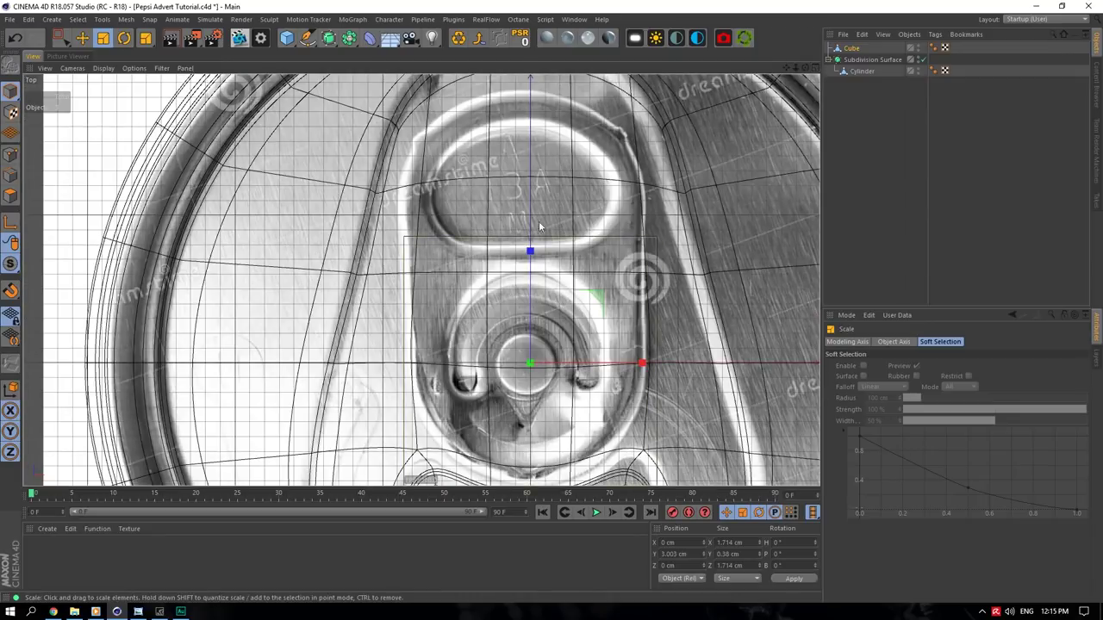
- Stretch the cube along Z to fit the reference tab, moving its upper points to about 1.69 cm and its lower points to about -0.81 cm
left_click(65, 38)
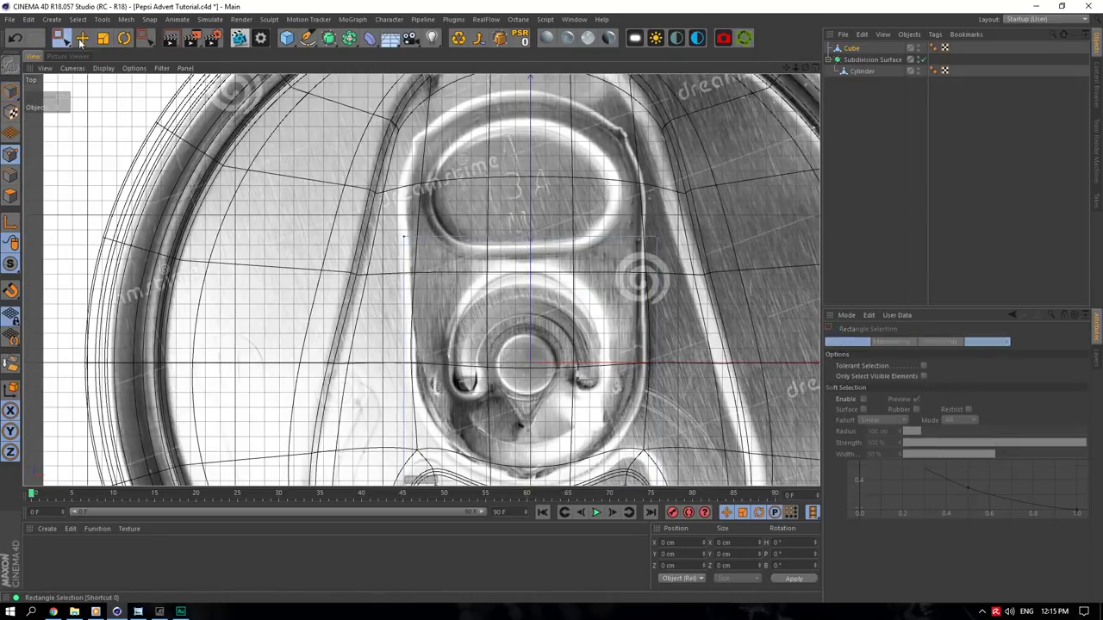
left_click_drag(530, 129, 529, 125)
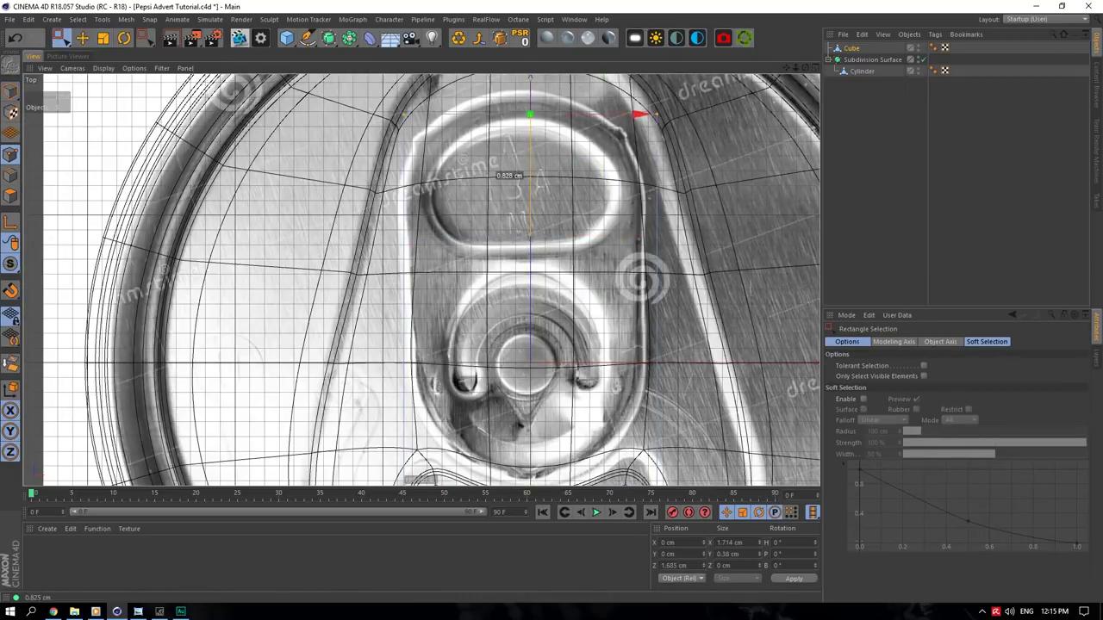
left_click_drag(530, 78, 530, 76)
scroll(623, 370, "down", 4)
left_click_drag(671, 370, 482, 458)
scroll(561, 454, "up", 3)
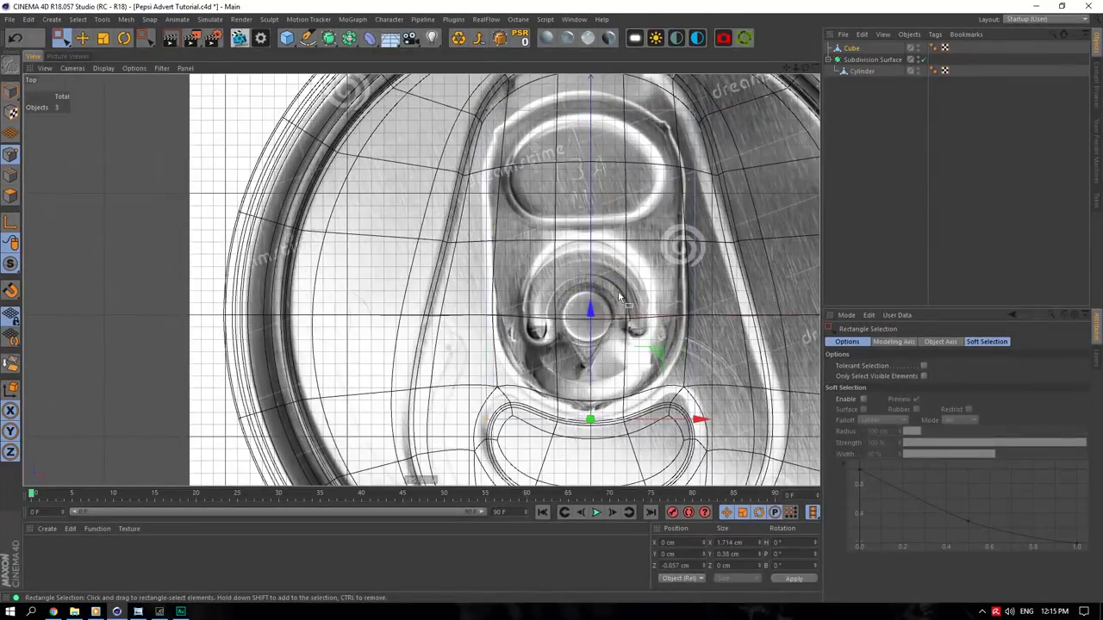
left_click_drag(590, 314, 596, 306)
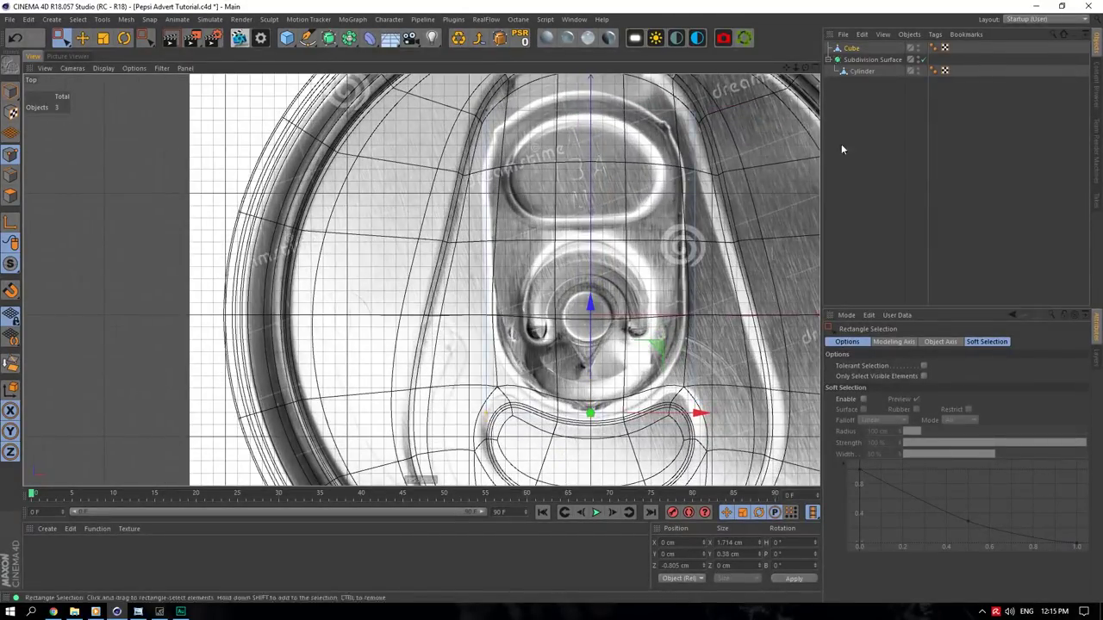
- Add a loop cut at 50% across the cube's length in the perspective view
left_click(815, 68)
left_click(408, 68)
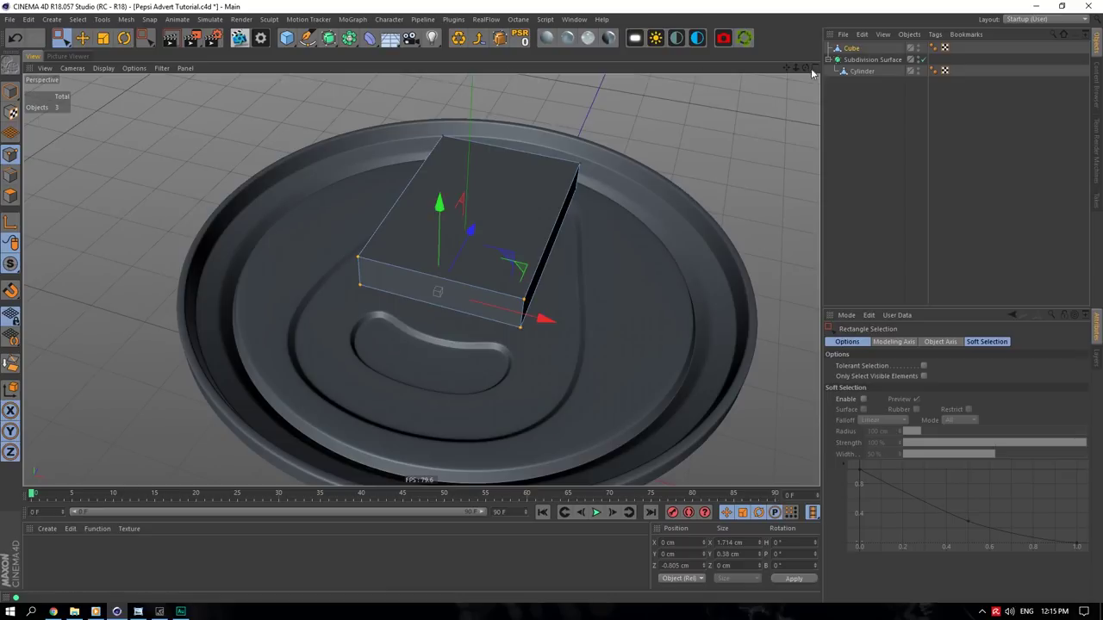
left_click_drag(746, 172, 609, 175, "alt")
right_click(609, 173)
left_click(658, 335)
left_click(577, 304)
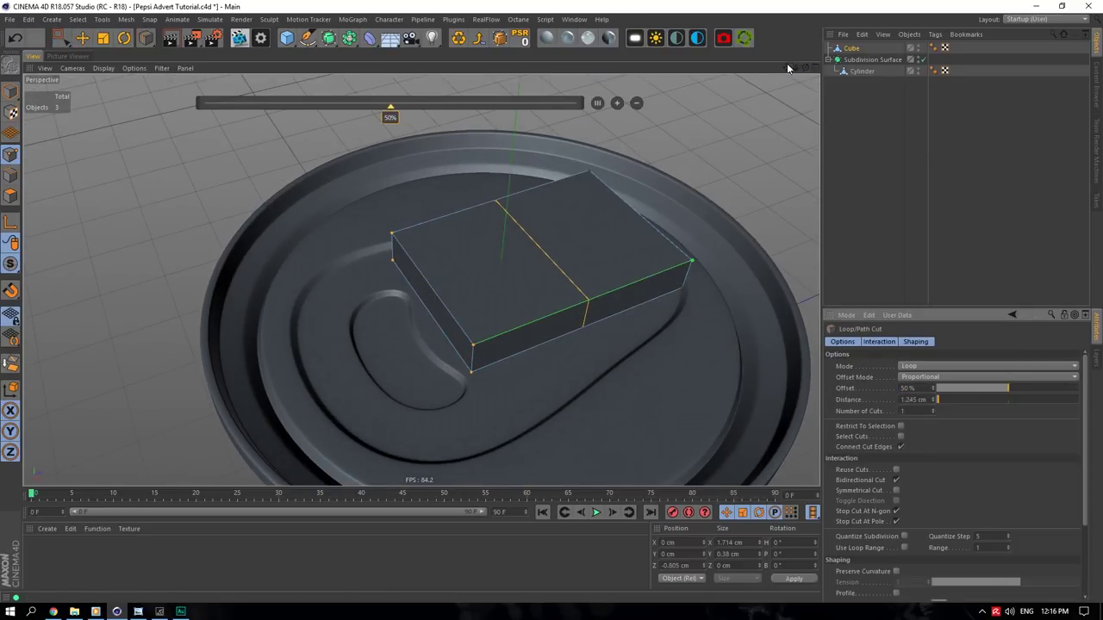
- Select the cube's two top and two bottom polygons, isolating the cube with Viewport Solo Hierarchy
left_click_drag(788, 68, 25, 183)
left_click(11, 197)
key("e")
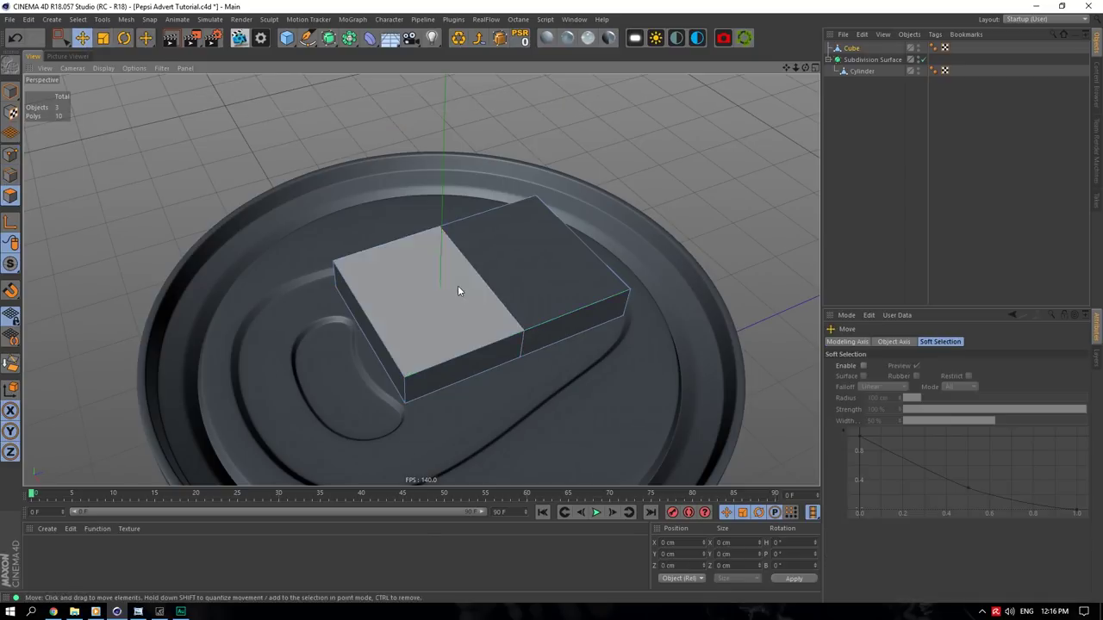
left_click(458, 285)
left_click_drag(12, 316, 60, 330)
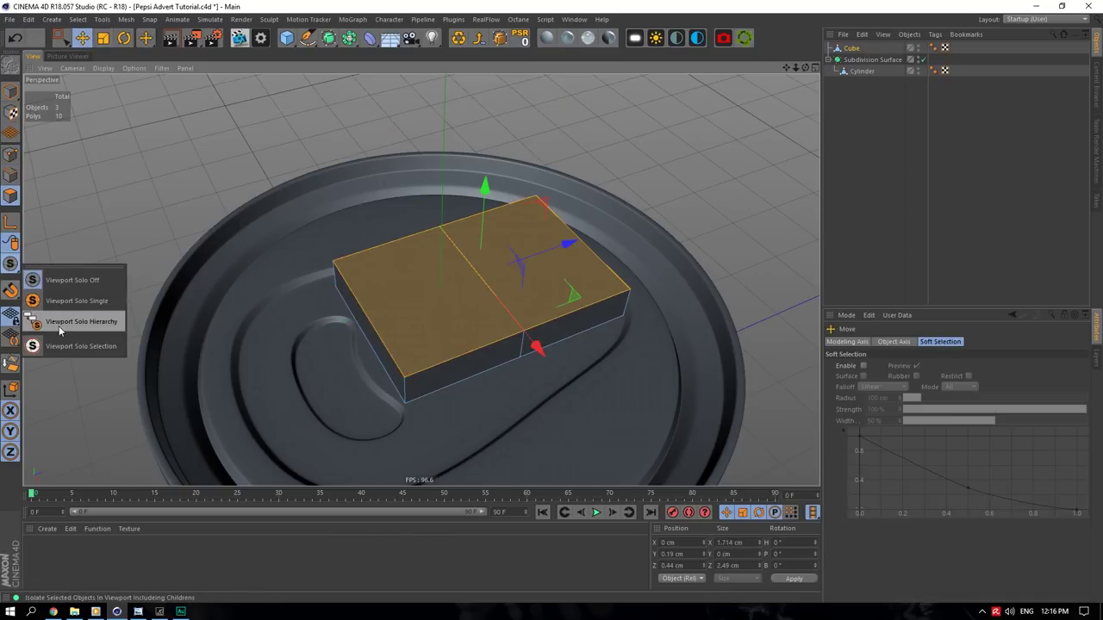
left_click(67, 329)
left_click_drag(802, 67, 542, 261)
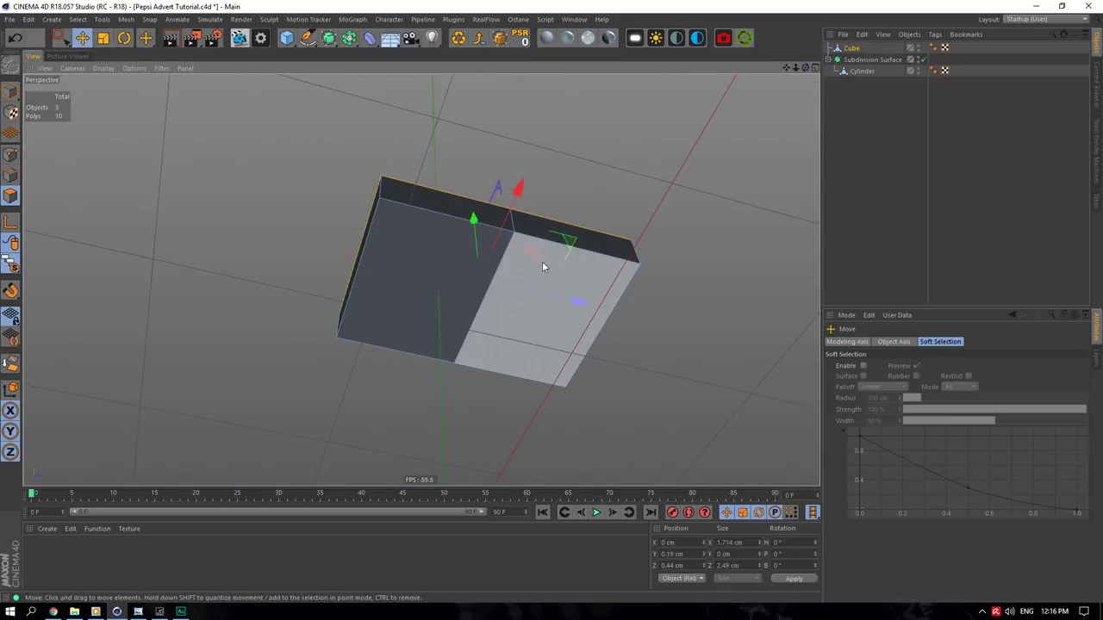
left_click(542, 261, "shift")
left_click(473, 262, "shift")
right_click(565, 256)
left_click(512, 290)
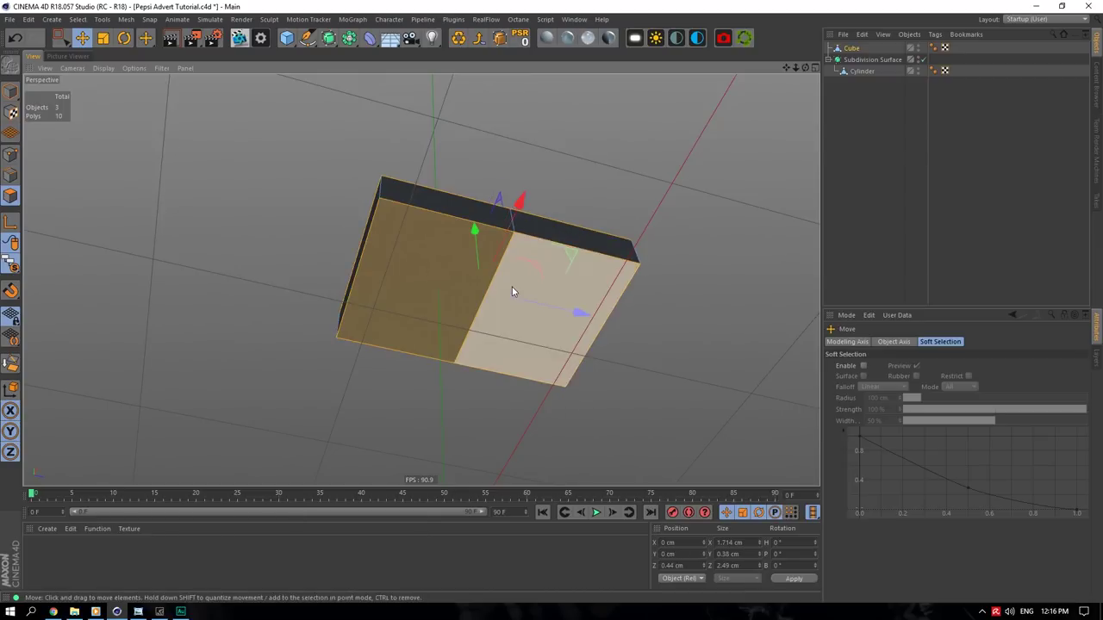
- Inset the selected polygons individually by 0.25 cm with Extrude Inner, Preserve Groups off, and delete the inner polygons
right_click(513, 290)
left_click(564, 361)
left_click_drag(607, 318, 629, 318)
left_click(889, 401)
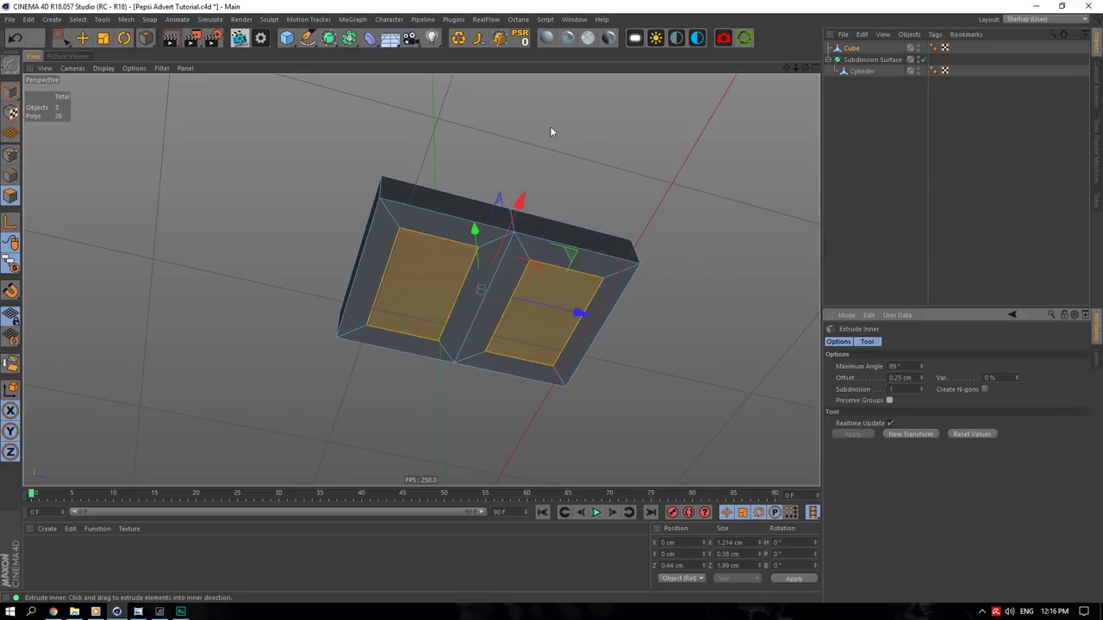
key("Delete")
- Bridge the top and bottom edges around both openings to close all their inner walls
left_click_drag(805, 67, 789, 69)
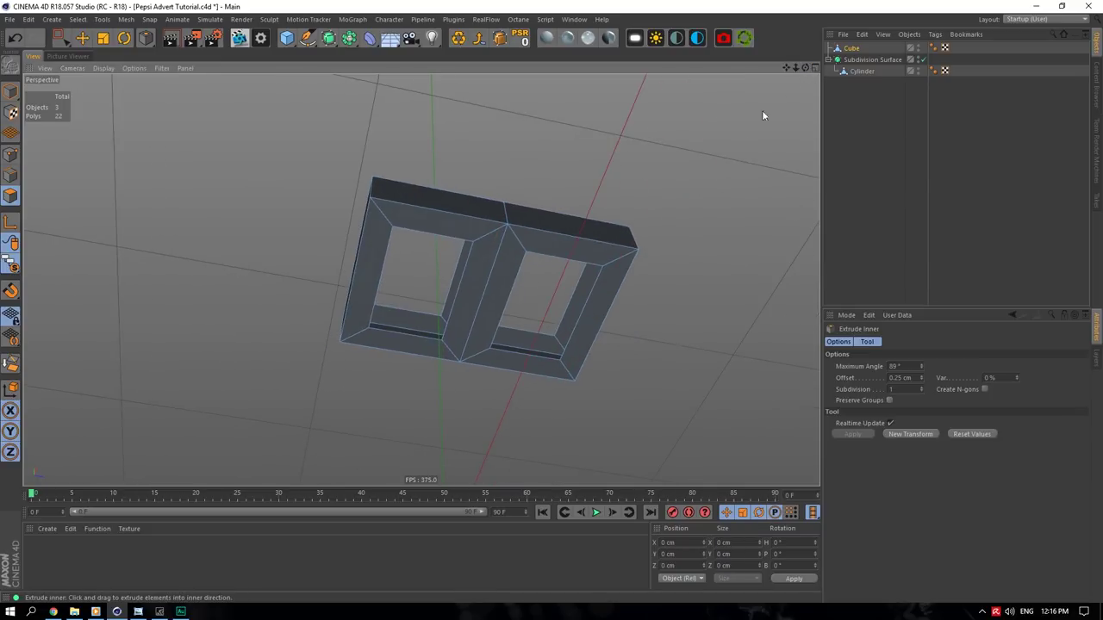
right_click(657, 219)
left_click(681, 176)
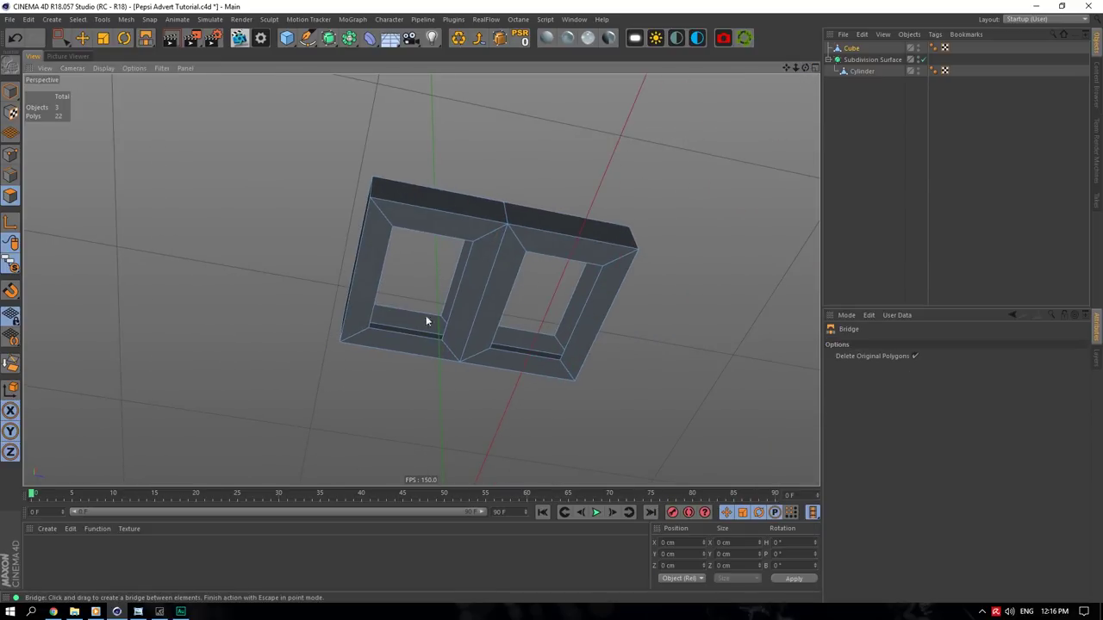
left_click_drag(401, 313, 402, 338)
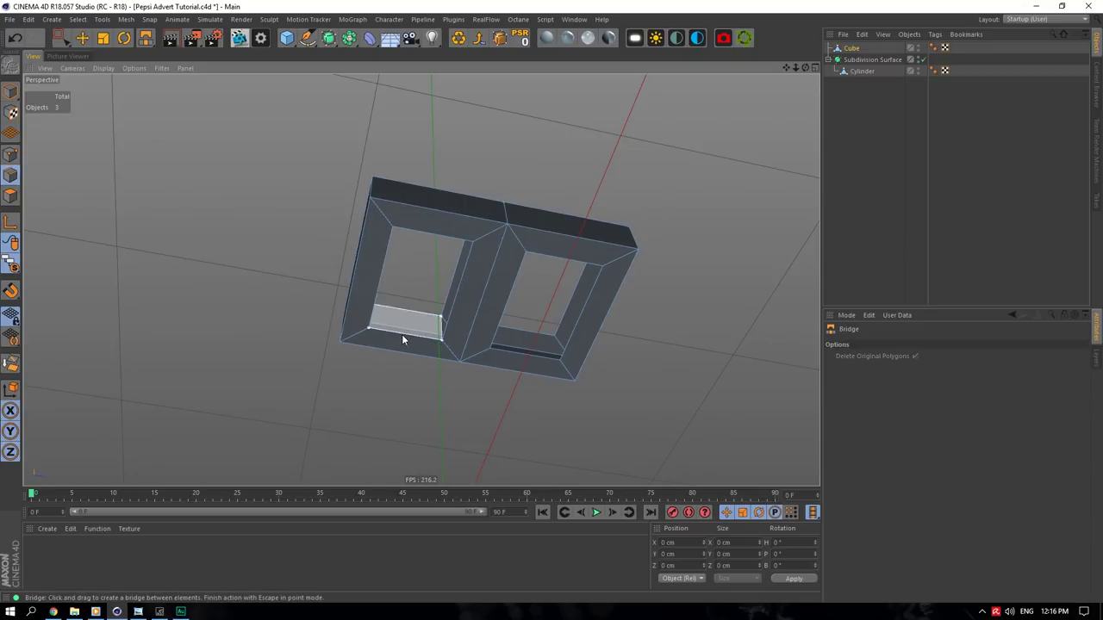
left_click_drag(454, 302, 454, 302)
left_click_drag(536, 333, 533, 355)
left_click_drag(565, 319, 579, 321)
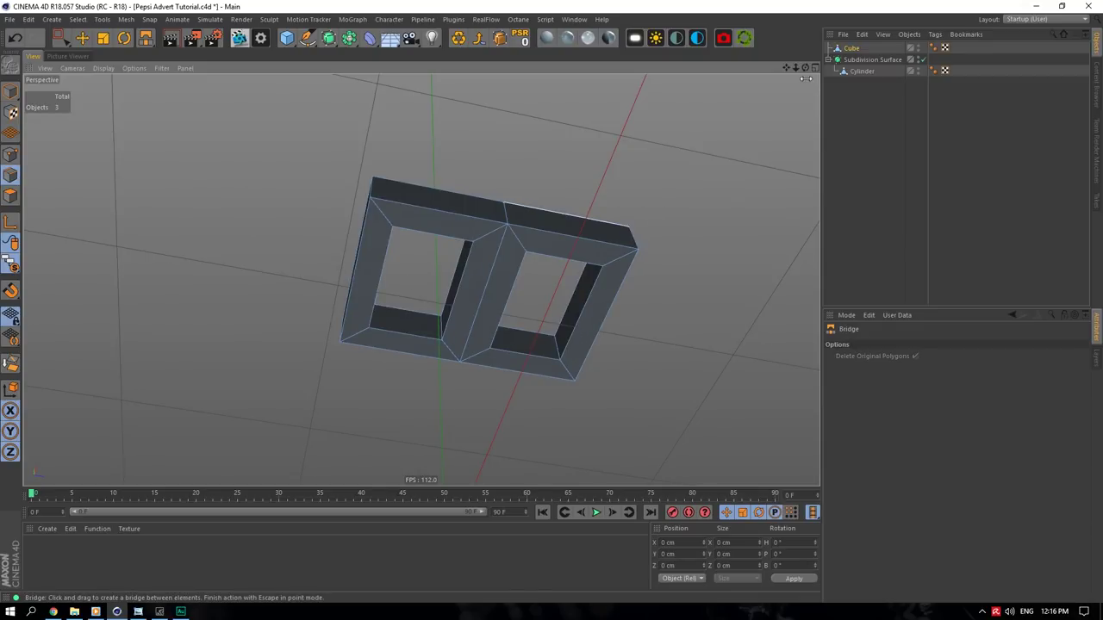
right_click_drag(628, 227, 663, 228, "alt")
left_click_drag(421, 280, 776, 96, "alt")
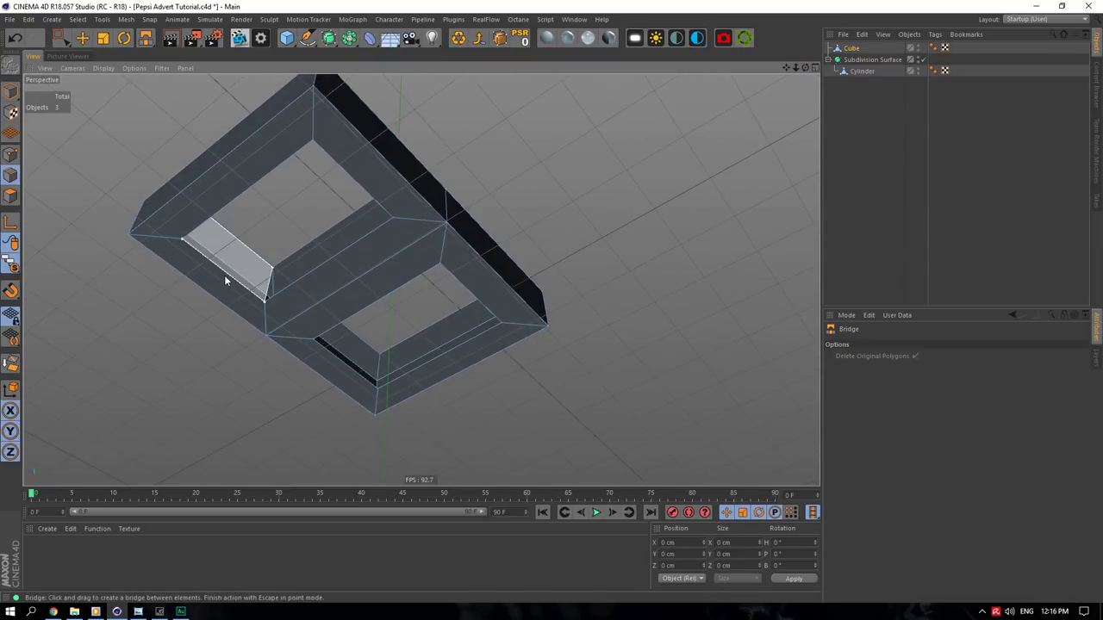
left_click(224, 275)
left_click_drag(351, 351, 365, 360)
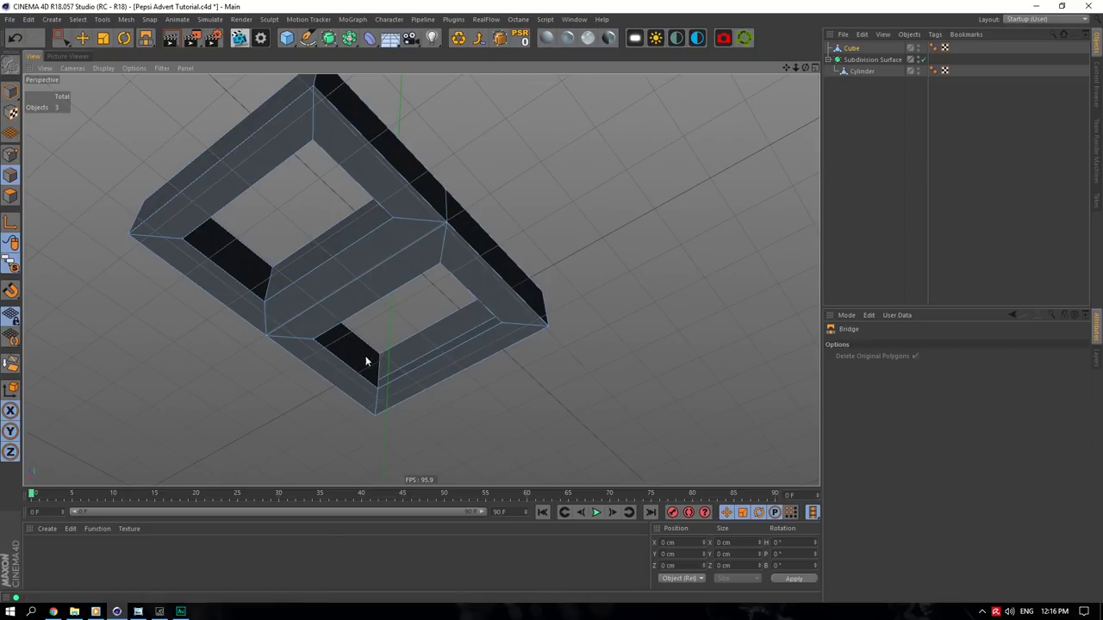
left_click(386, 384)
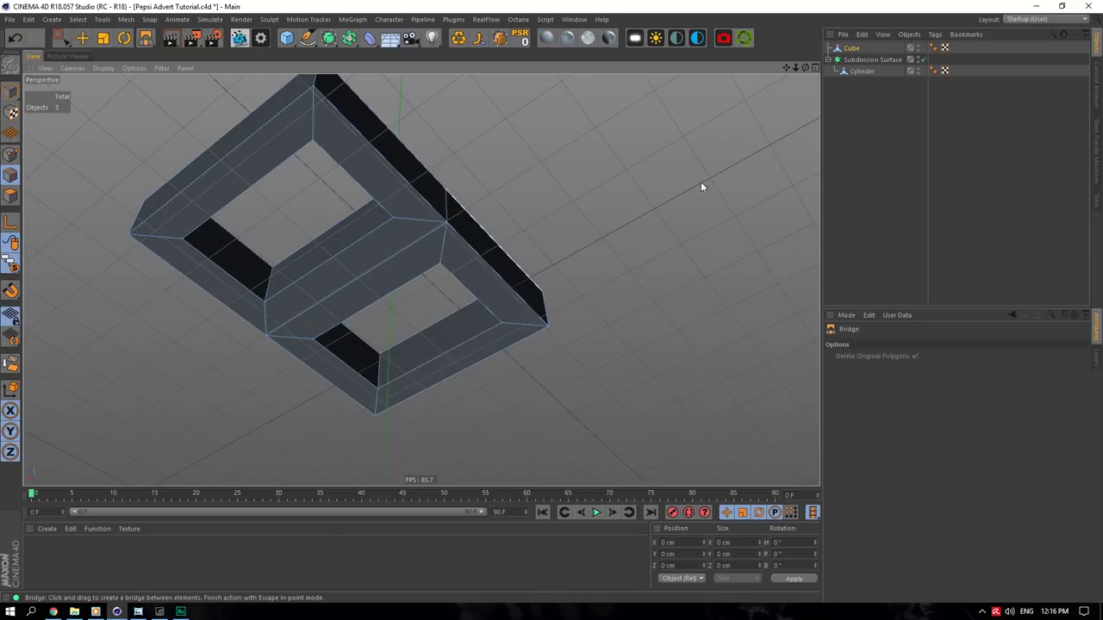
- Show the can lid again and flatten the tab frame along Y to about 0.11 cm
left_click_drag(805, 72, 645, 104)
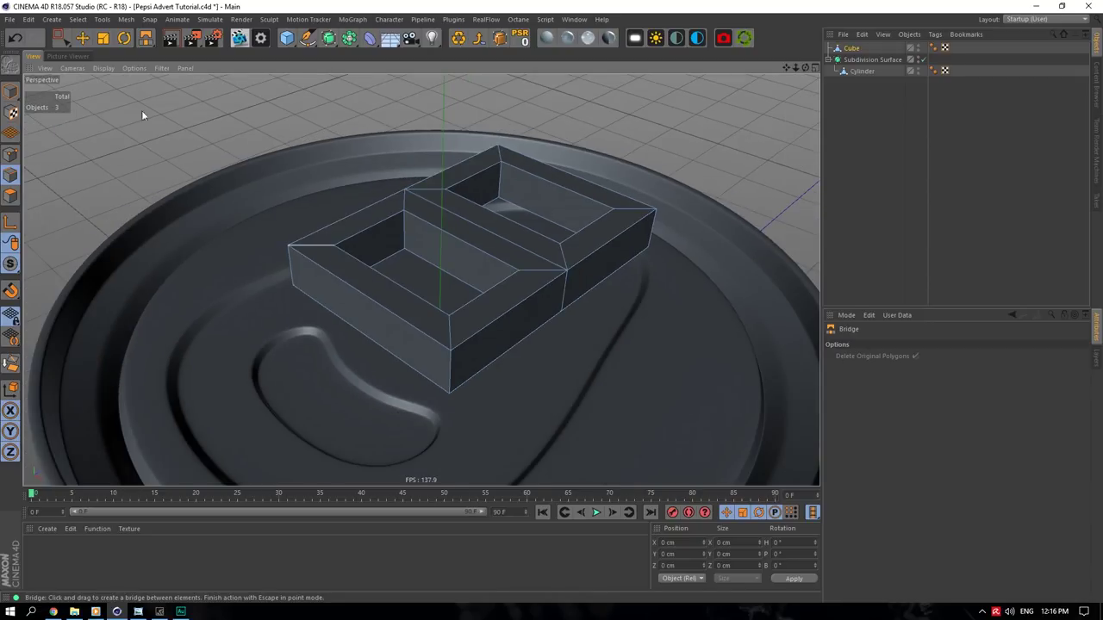
left_click(83, 38)
left_click_drag(442, 176, 454, 246)
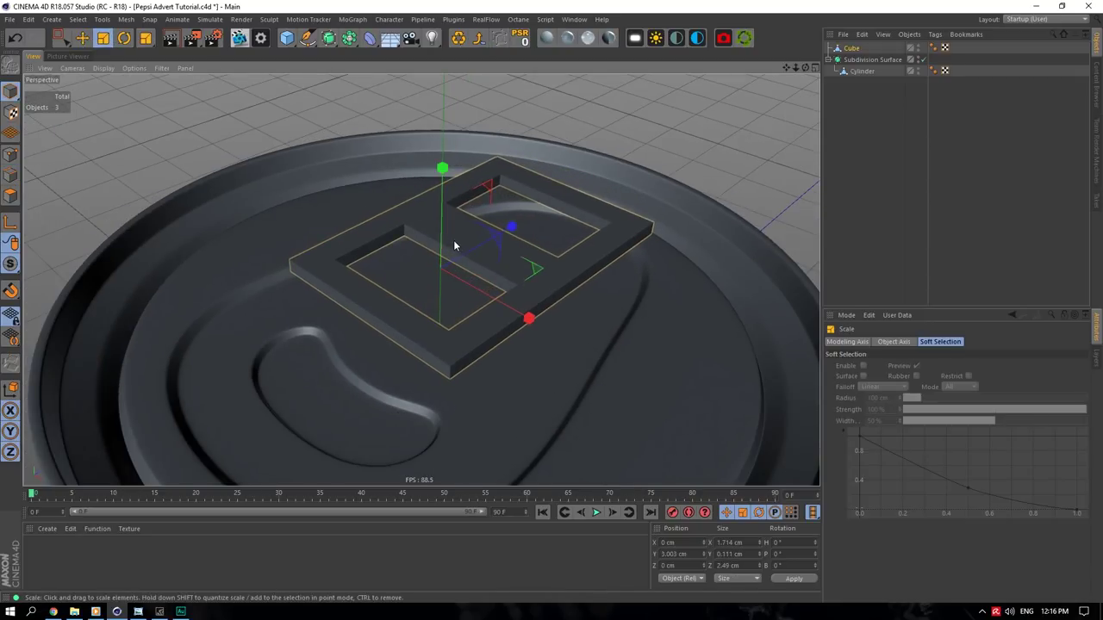
left_click(10, 196)
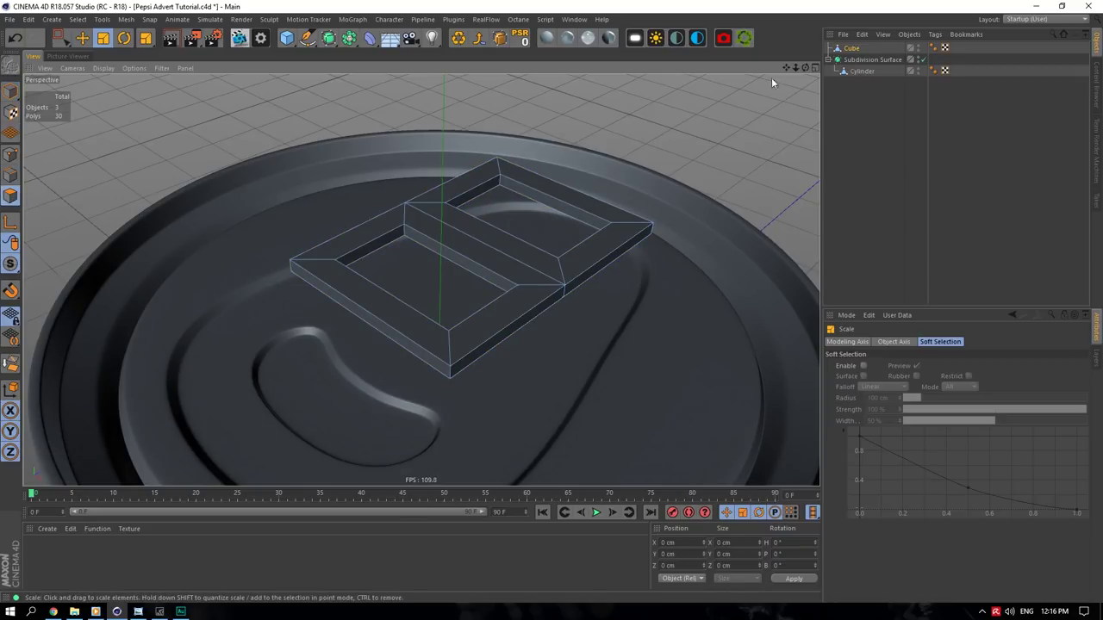
- Put the cube under a new Subdivision Surface with the editor subdivision set to 3
left_click(812, 68)
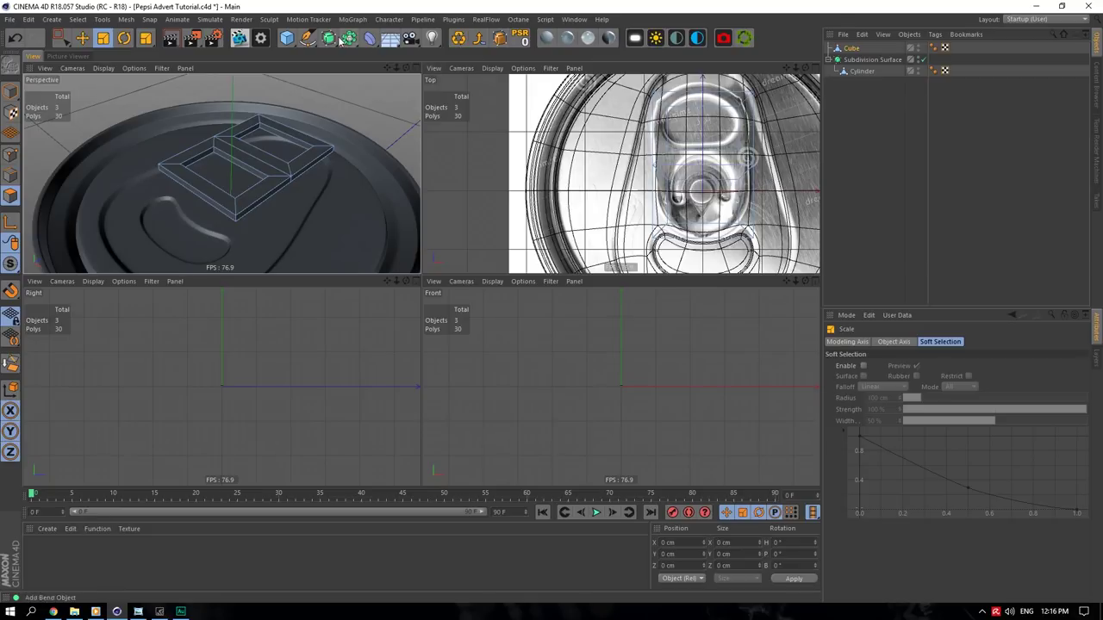
left_click_drag(334, 39, 365, 62, "alt")
left_click(934, 379)
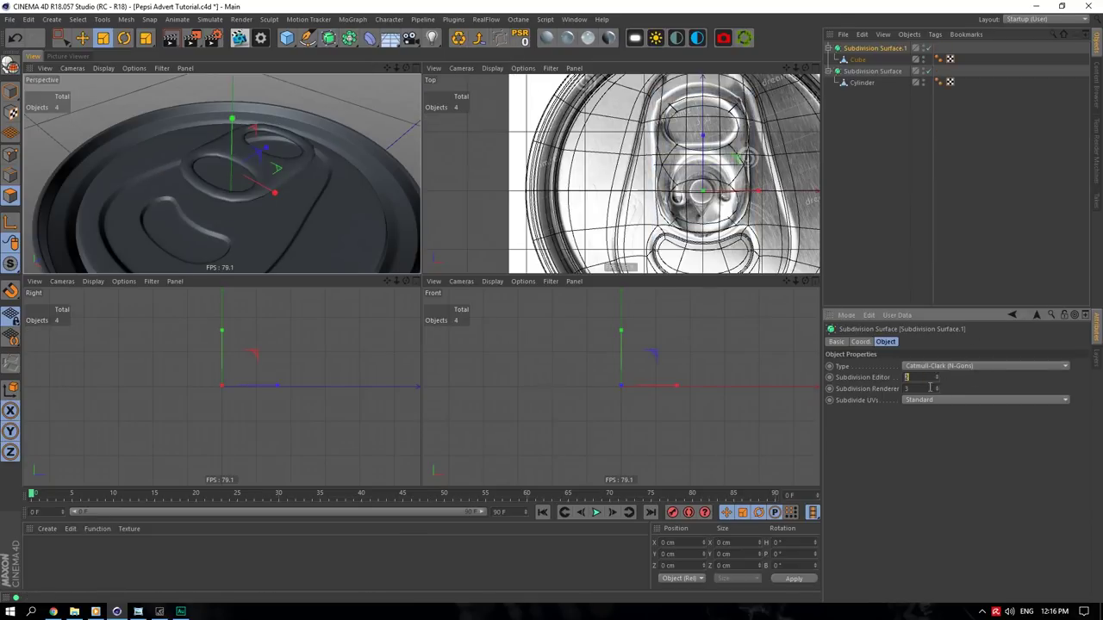
- In the top view, move the tab's upper end points to about 1.63 cm along Z and scale them to about 2.02 cm wide
left_click(815, 68)
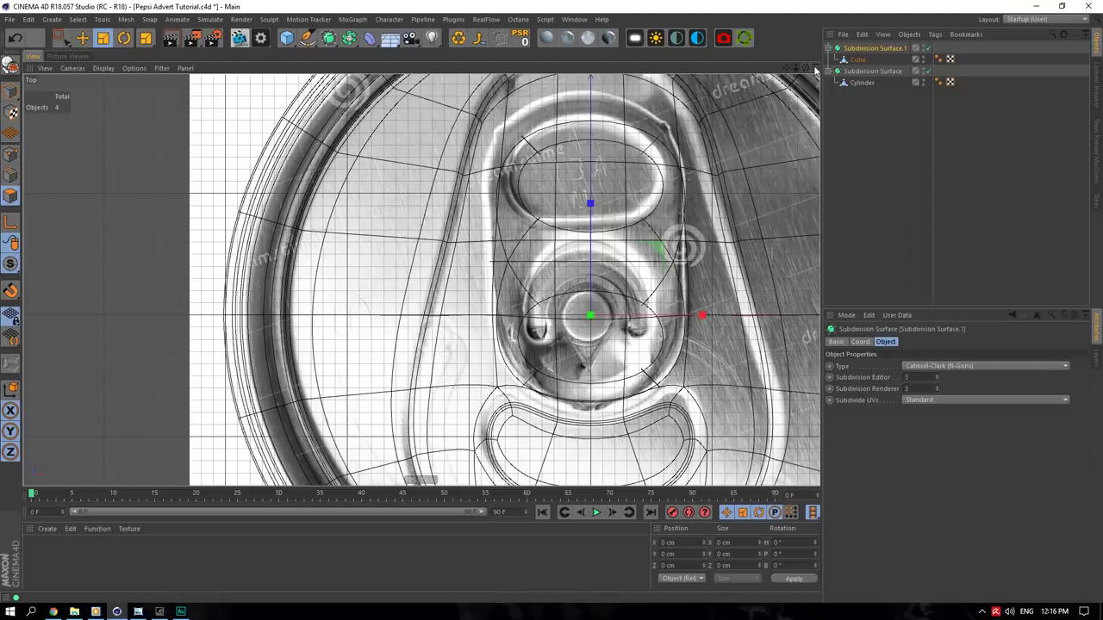
left_click(855, 60)
left_click_drag(795, 68, 775, 71)
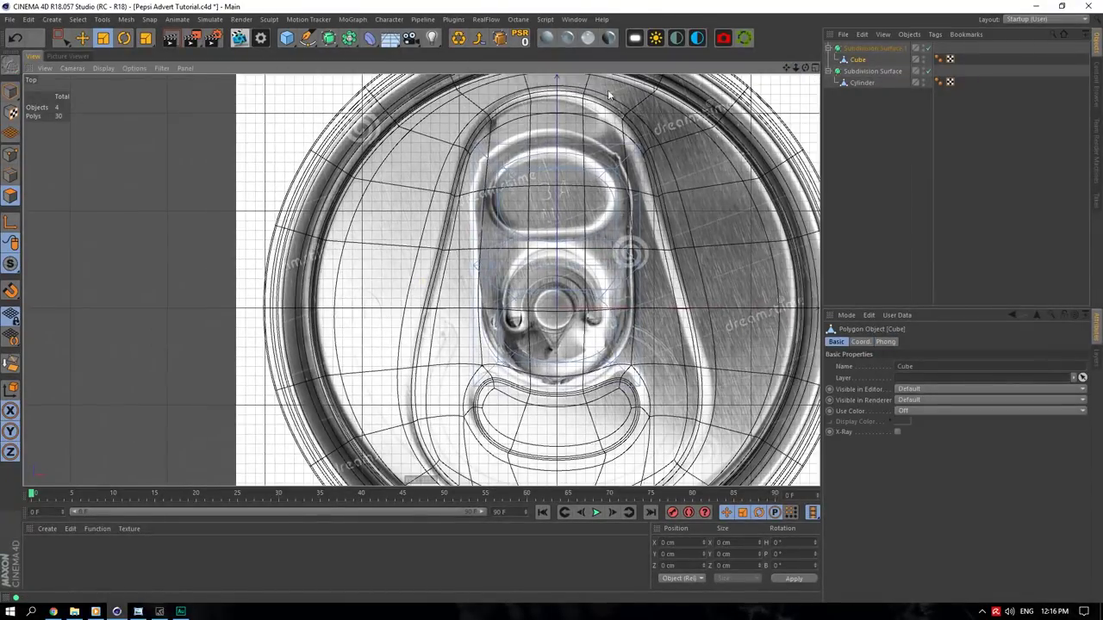
left_click(11, 154)
left_click(62, 38)
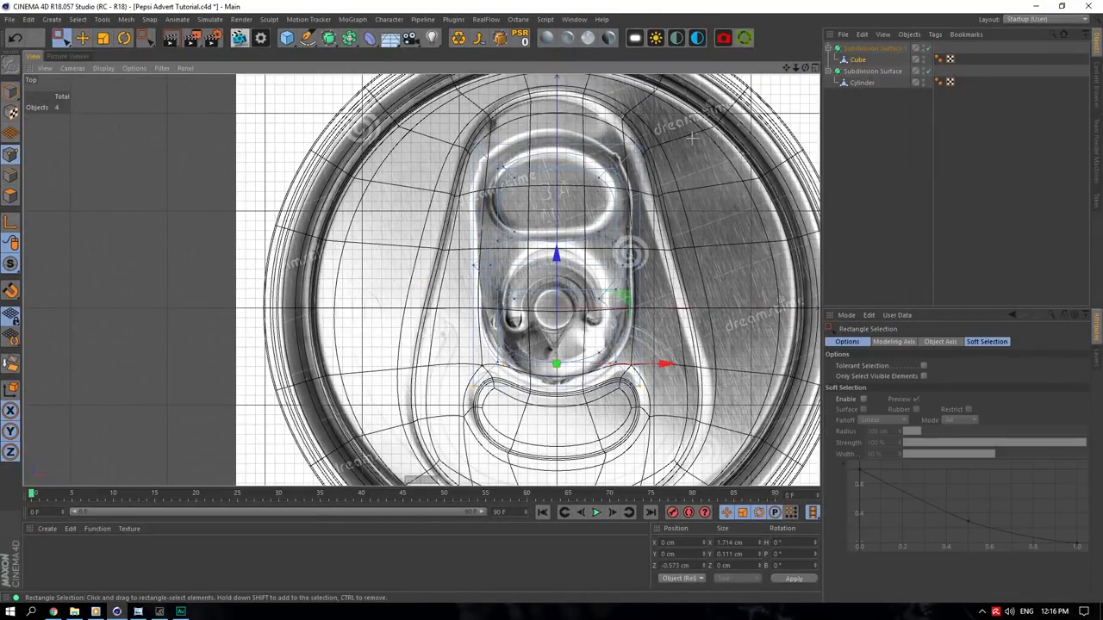
left_click_drag(462, 133, 687, 197)
left_click_drag(557, 138, 557, 115)
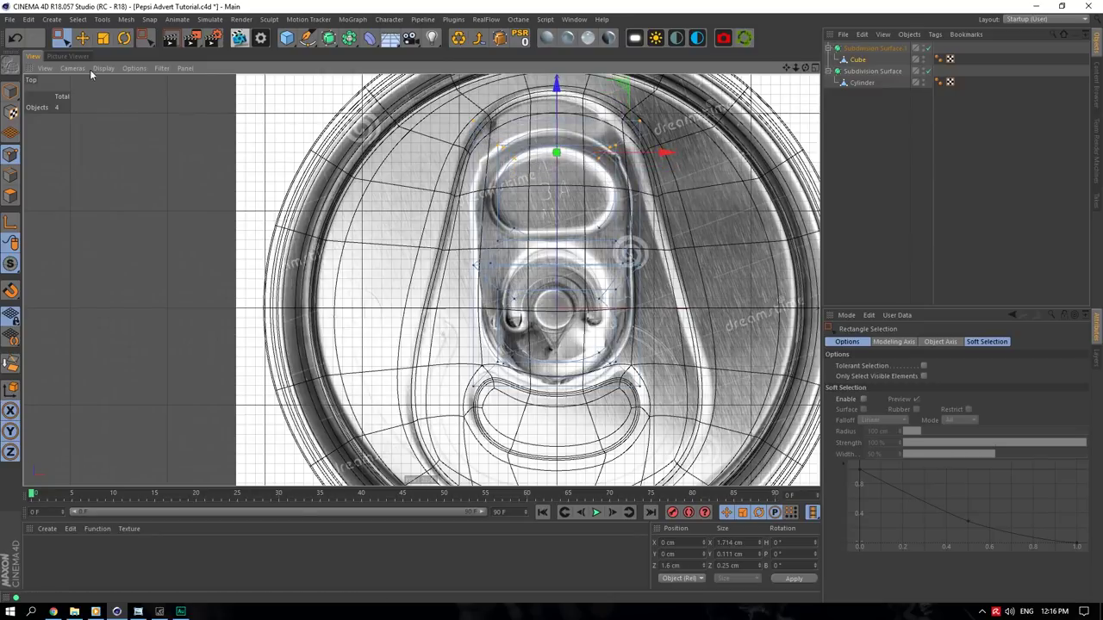
key("t")
left_click_drag(671, 152, 681, 152)
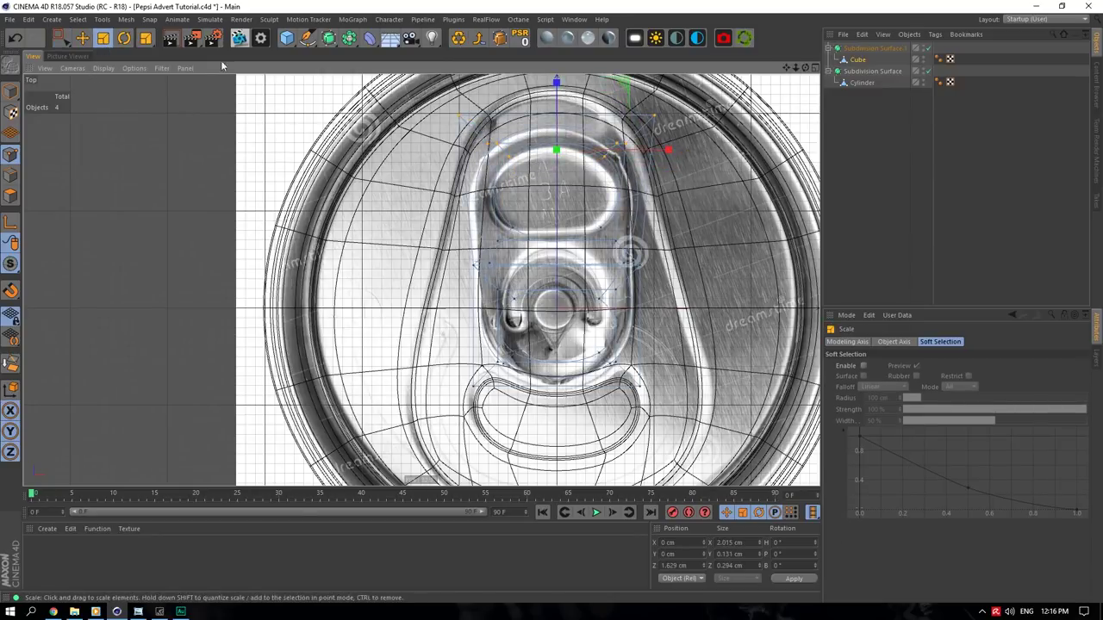
- Move the tab's lower end points along Z to about -0.58 cm to match the reference
left_click(60, 38)
left_click_drag(704, 334, 455, 417)
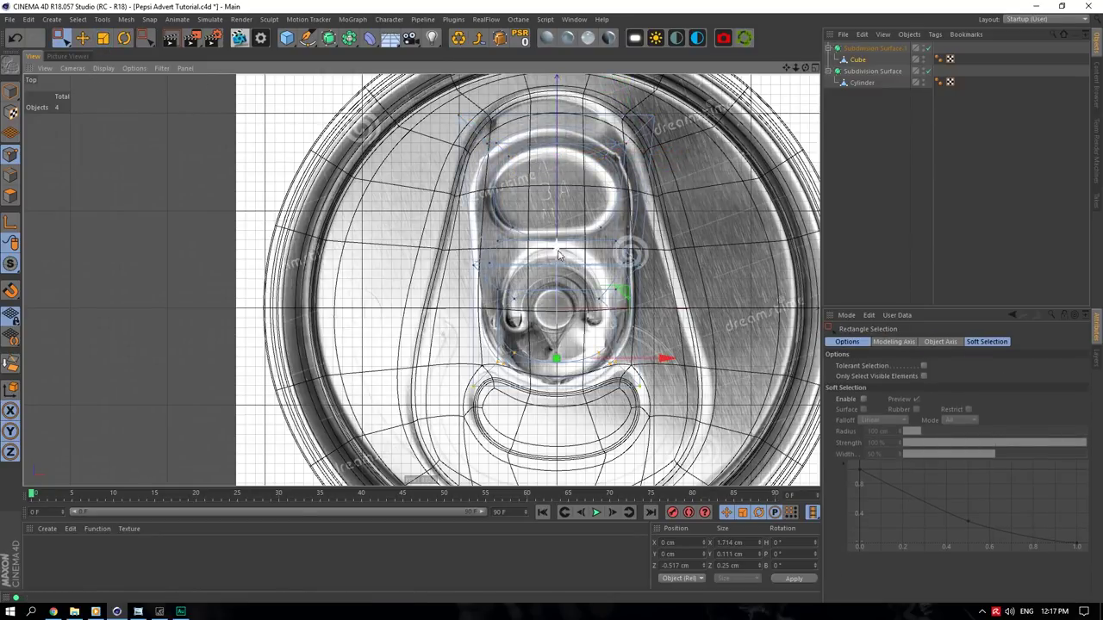
left_click_drag(563, 252, 567, 263)
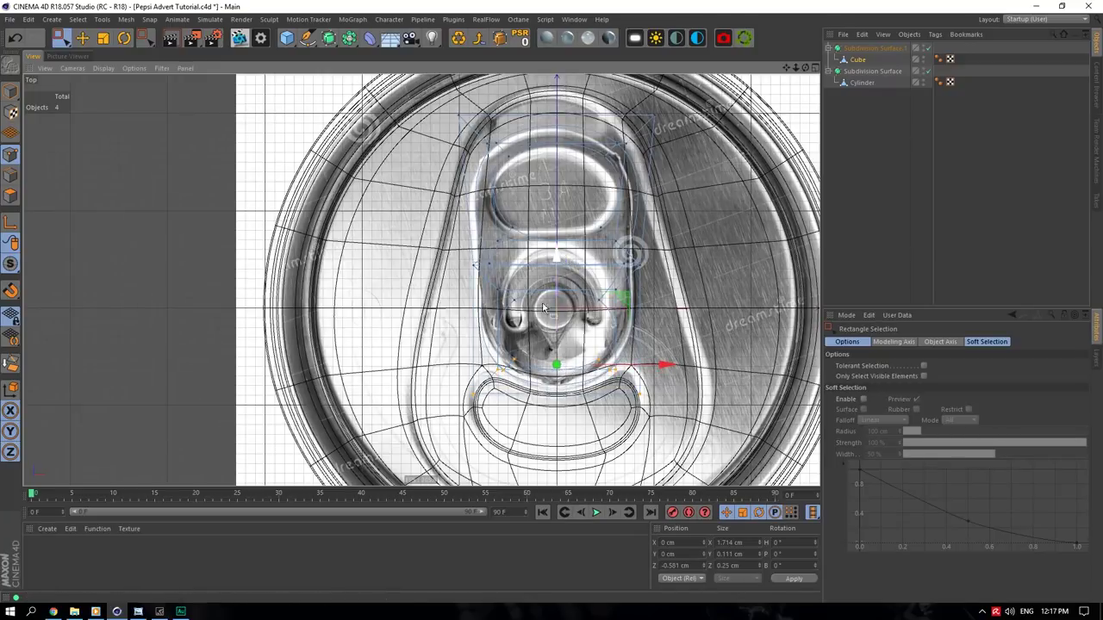
- Try to narrow the tab's middle points along X to about 1.4 cm
left_click_drag(451, 329, 449, 328)
left_click(103, 37)
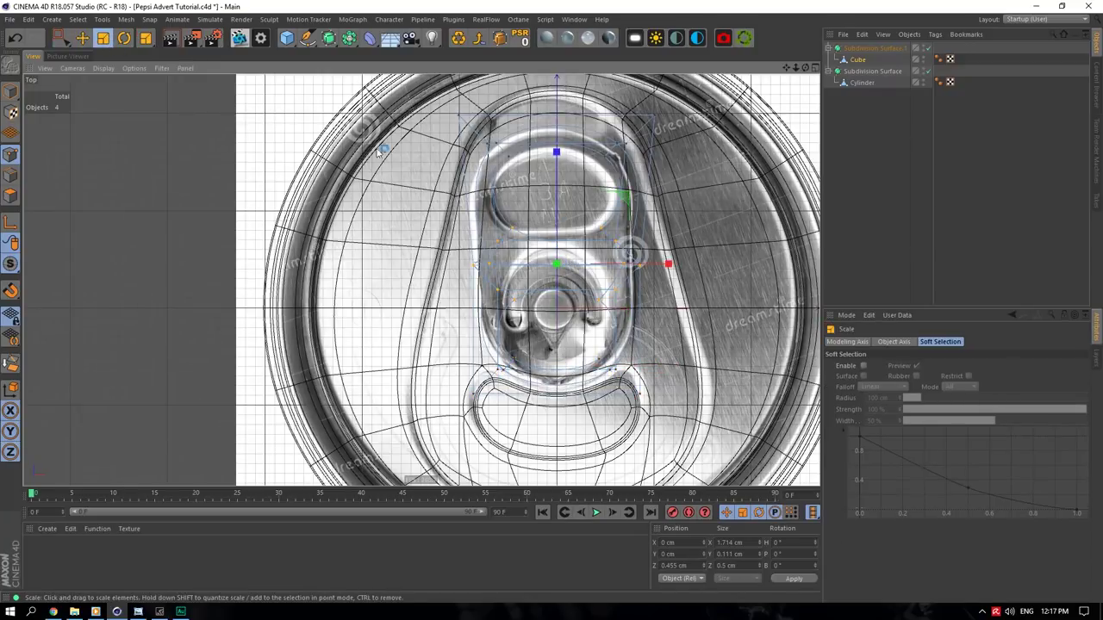
mouse_move(670, 263)
left_mouse_down()
mouse_move(729, 256)
mouse_move(649, 264)
left_mouse_up()
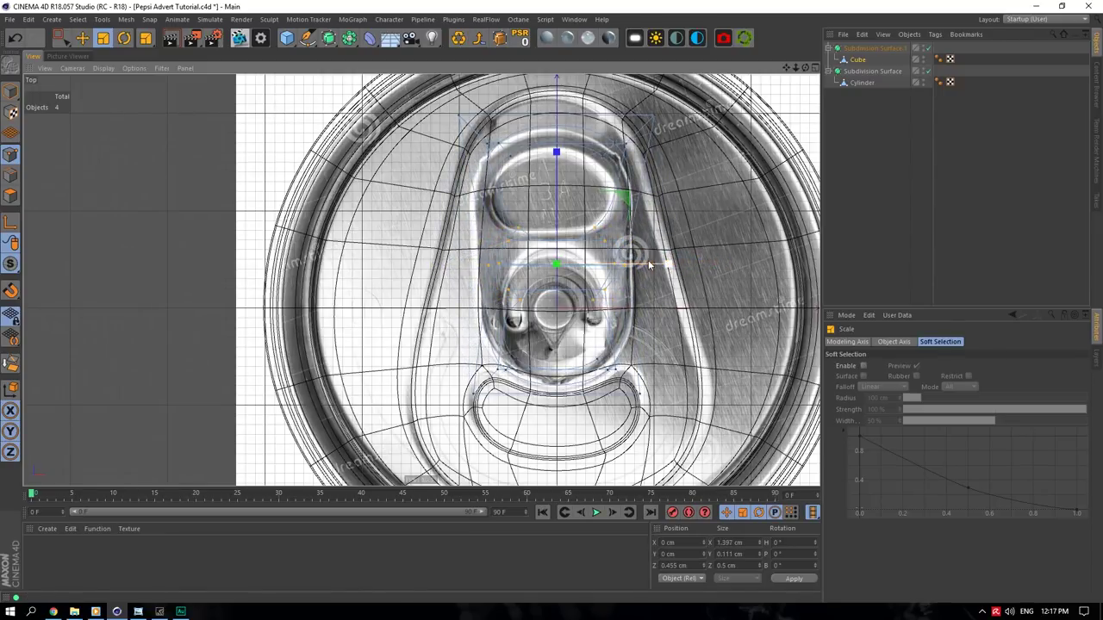
key("ctrl+z")
- Return to the full perspective view and disable the tab's Subdivision Surface to expose the base mesh
middle_click(797, 86)
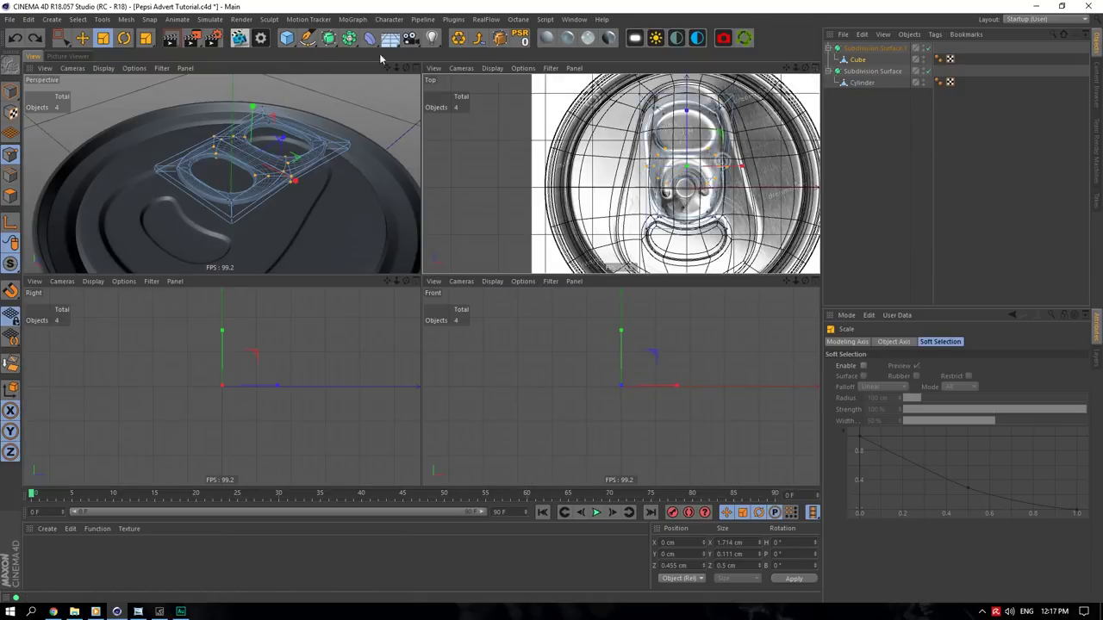
left_click(414, 67)
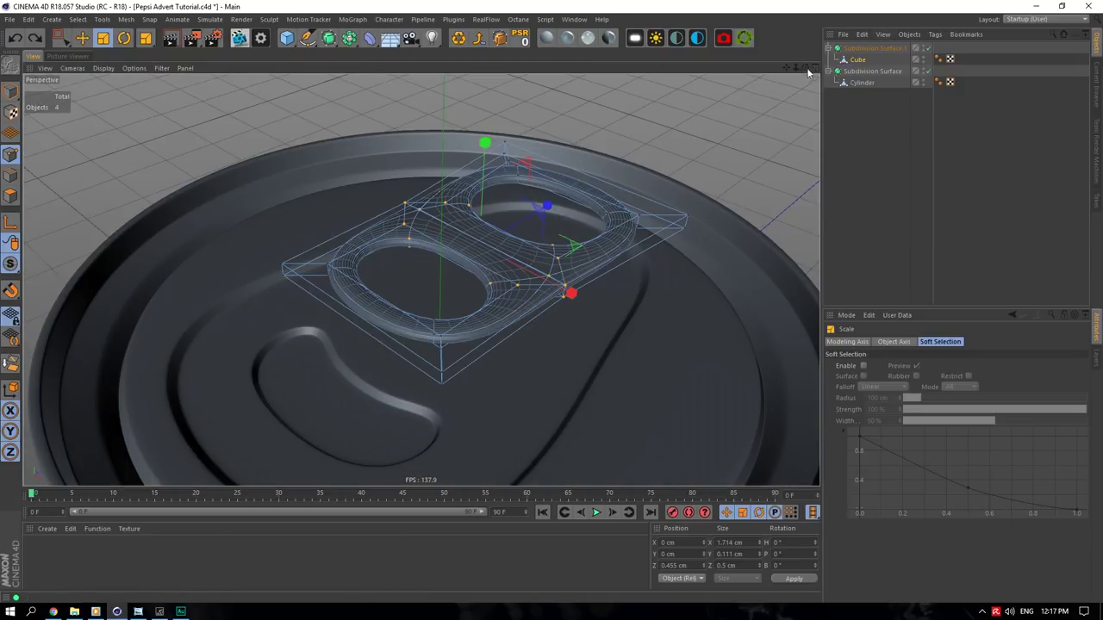
left_click_drag(808, 72, 916, 58)
left_click(927, 48)
left_click(318, 255)
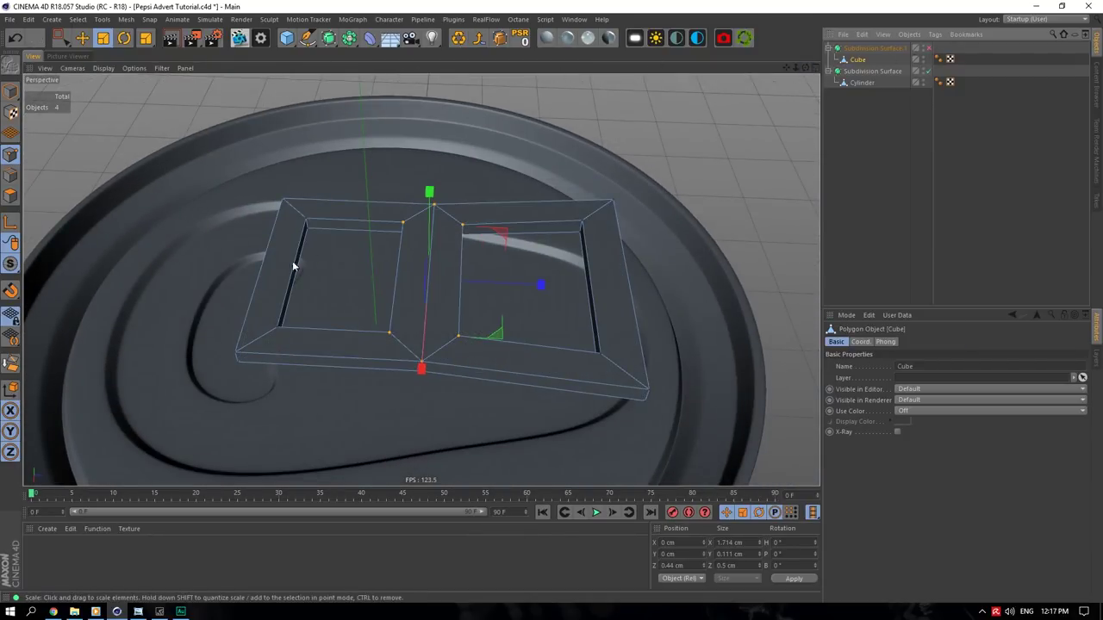
- Extrude the inner face at the narrow end of the tab's front opening by 0.06 cm
left_click(10, 195)
left_click_drag(799, 74, 460, 128)
left_click(294, 242)
key("s")
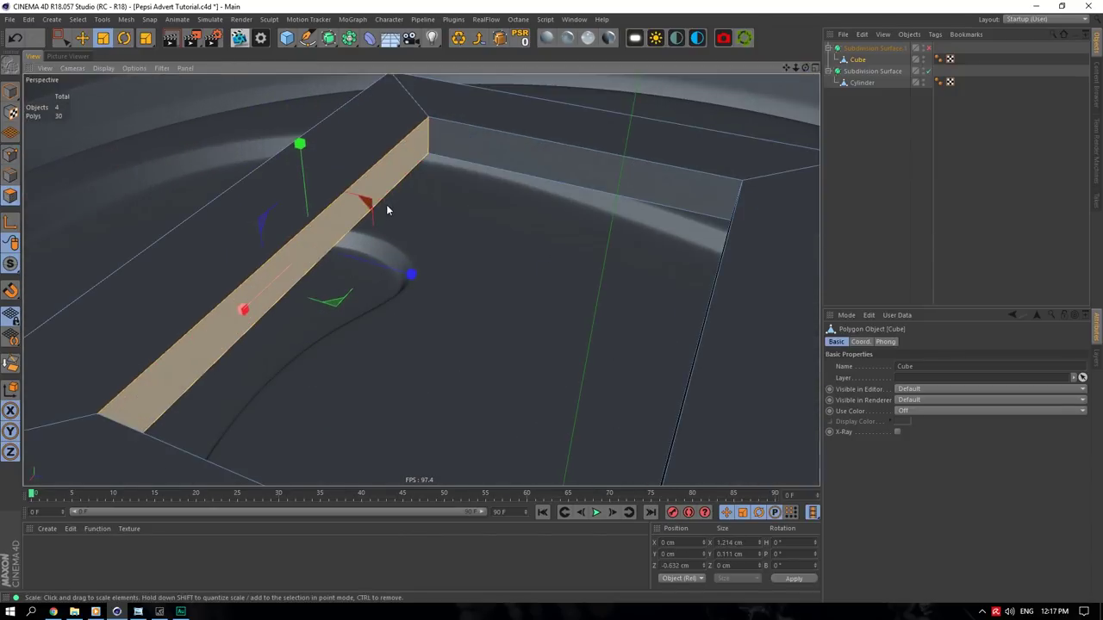
right_click(428, 131)
left_click(483, 340)
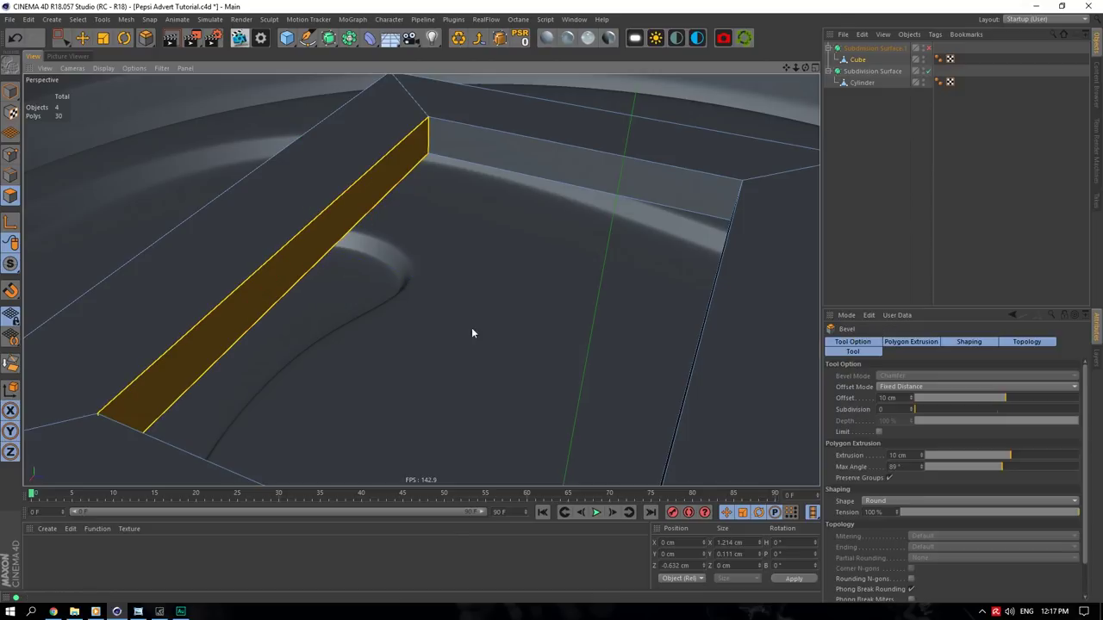
right_click(473, 335)
left_click(474, 349)
scroll(440, 286, "down", 5)
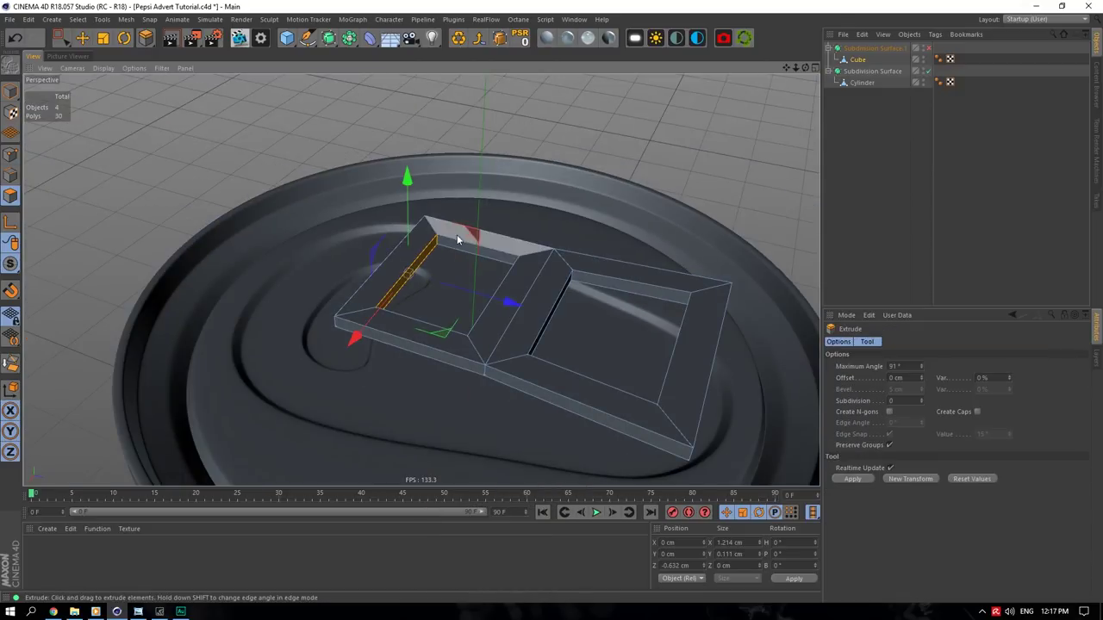
scroll(435, 257, "up", 3)
mouse_move(482, 254)
left_mouse_down()
mouse_move(508, 254)
mouse_move(498, 254)
left_mouse_up()
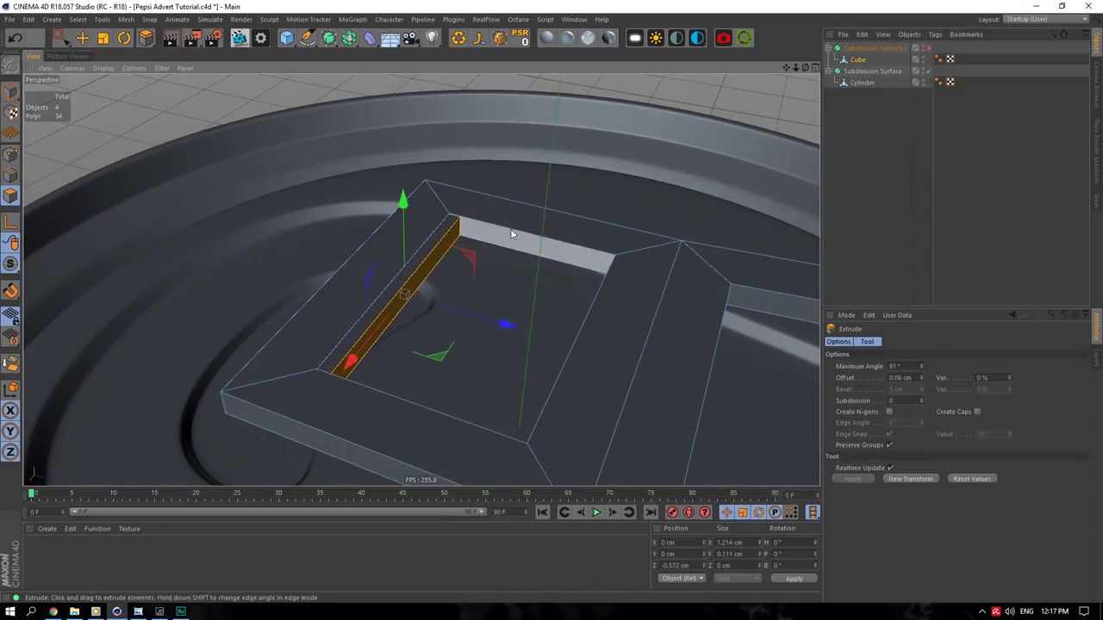
- Narrow the extruded face to about 0.745 cm along X and extrude it again into the opening to about -0.212 cm in Z
key("t")
left_click_drag(343, 361, 379, 342)
right_click(473, 250)
left_click(502, 349)
left_click_drag(502, 345, 591, 349)
- Widen the tongue's end face to about 1.025 cm along X and extrude it another 0.12 cm
left_click(101, 43)
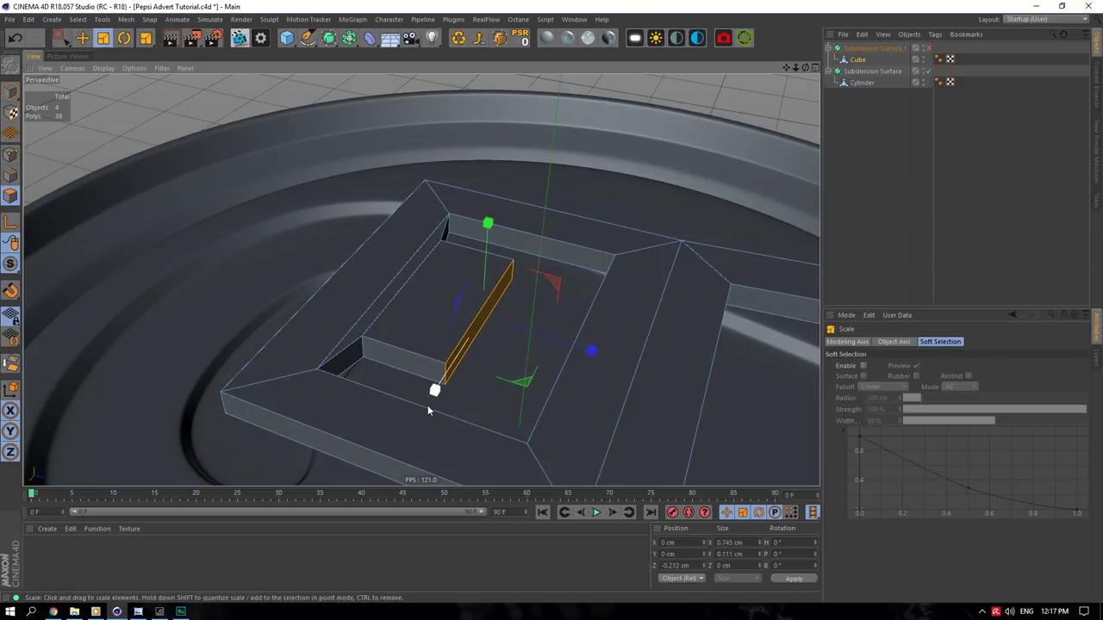
left_click_drag(427, 405, 422, 402)
right_click(545, 320)
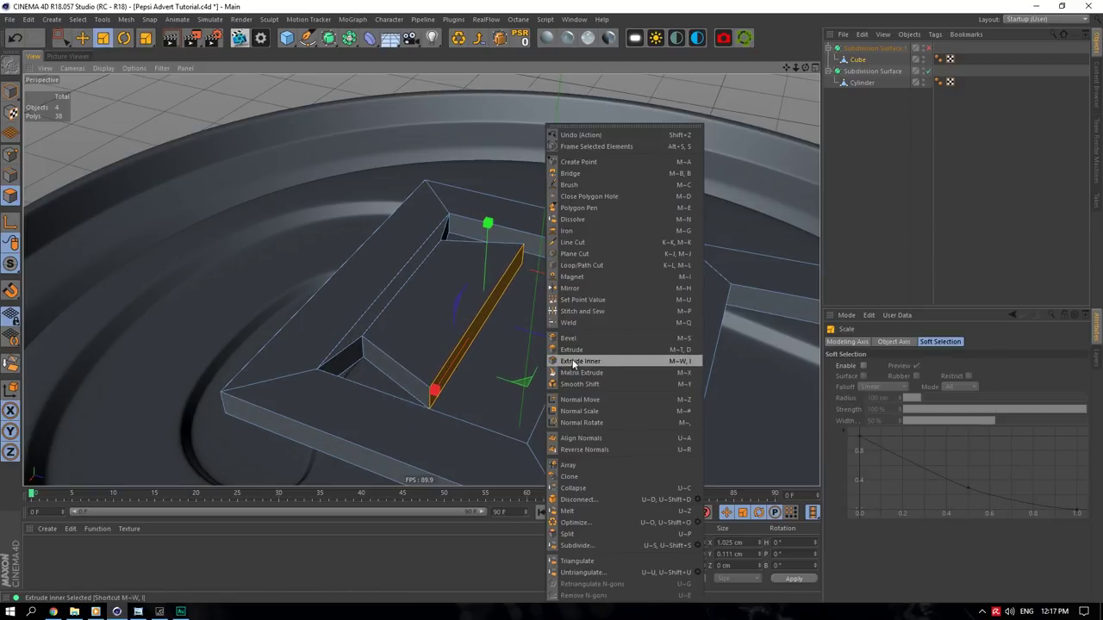
left_click(570, 360)
left_click_drag(569, 360, 608, 360)
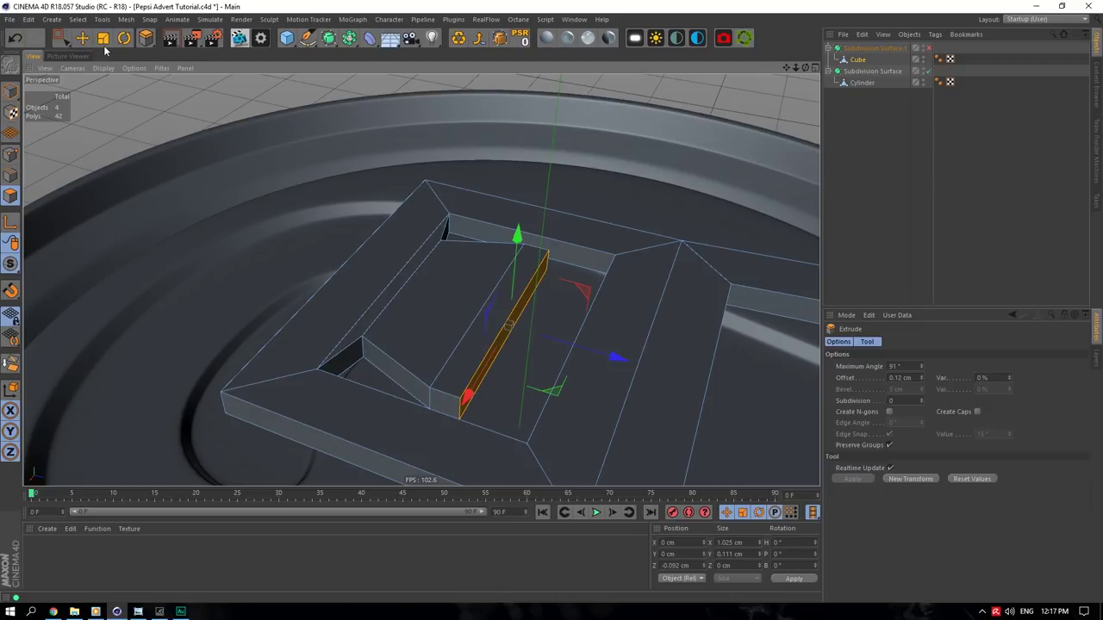
- Narrow the tongue's tip face to about 0.669 cm along X and enable the tab's Subdivision Surface to check the smoothed shape
key("t")
left_click_drag(483, 411, 491, 387)
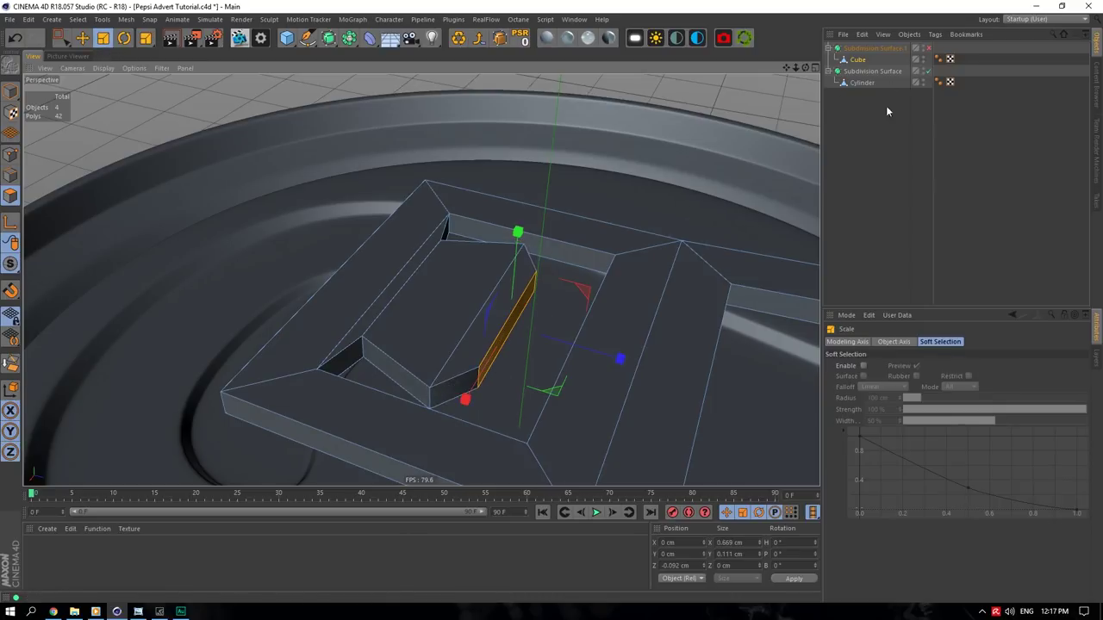
left_click(928, 48)
left_click(928, 48)
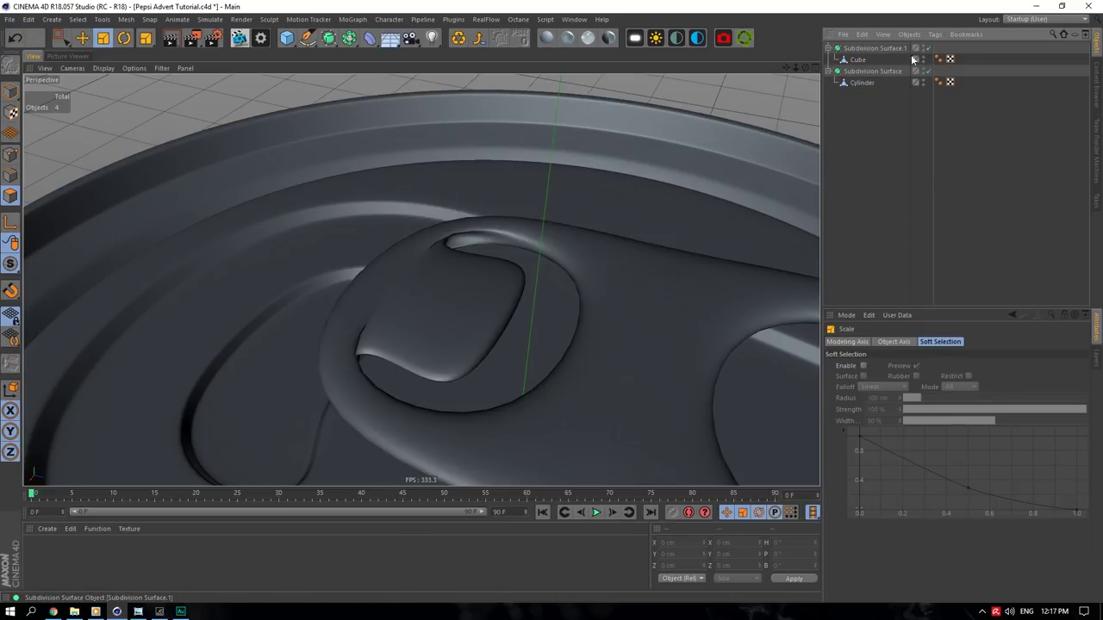
left_click_drag(804, 68, 879, 103)
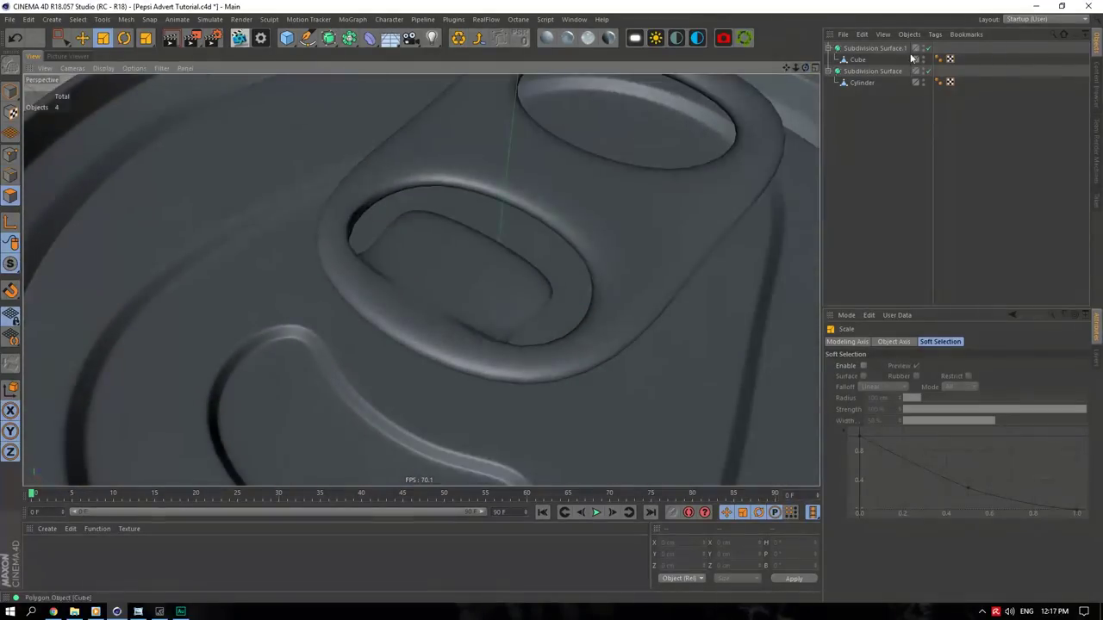
- Show the tab in the full top view with its Subdivision Surface enabled to compare the tongue with the reference image
left_click(928, 48)
left_click(857, 59)
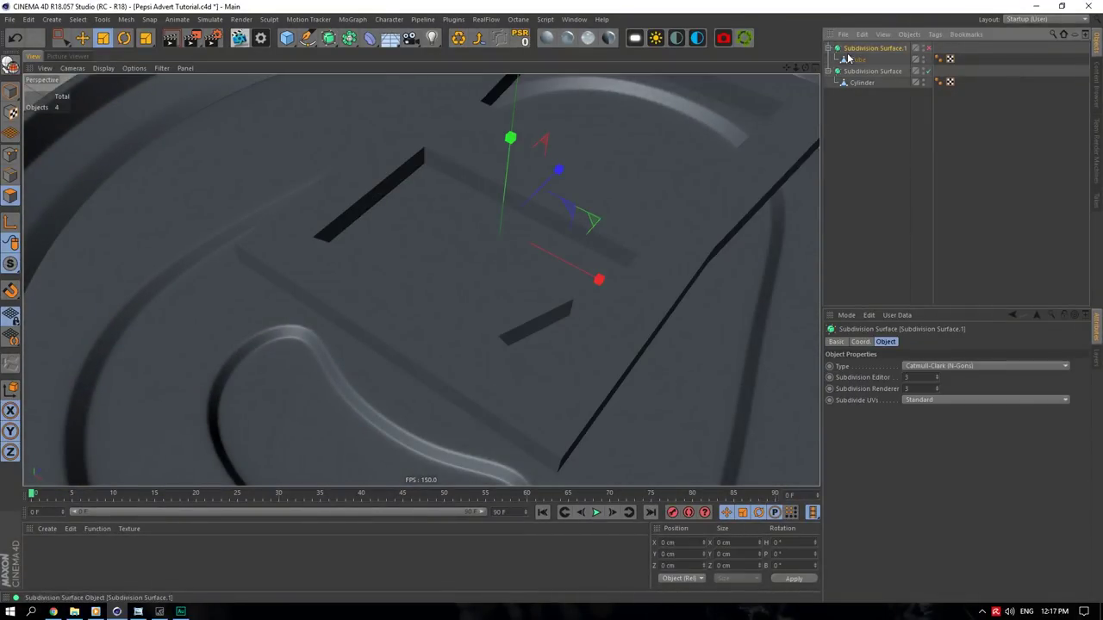
left_click_drag(805, 68, 823, 84)
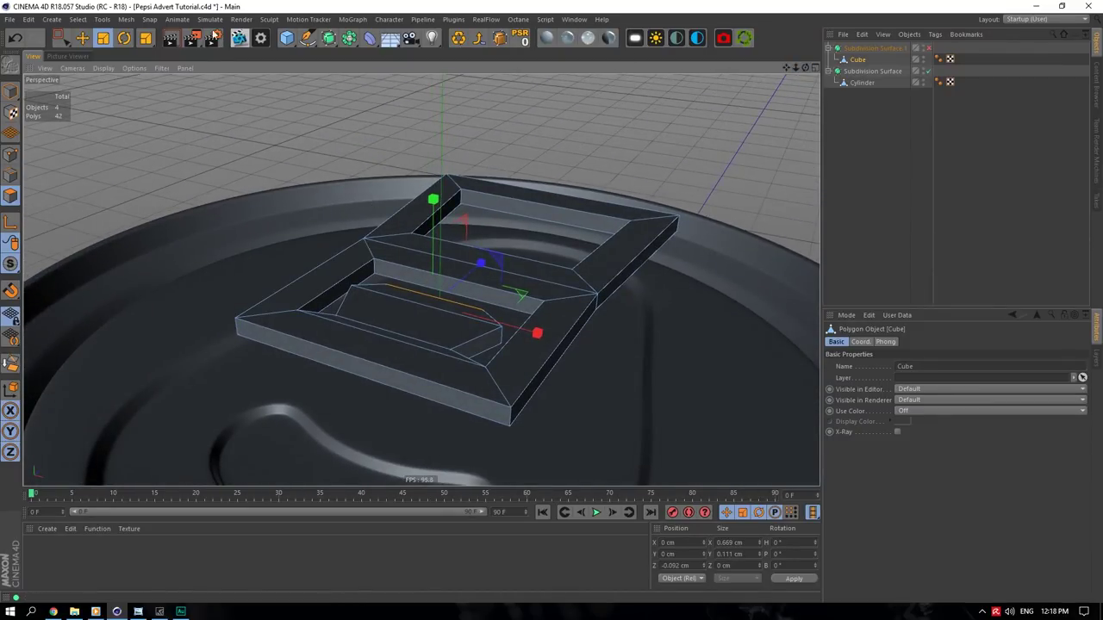
left_click(77, 57)
left_click(35, 57)
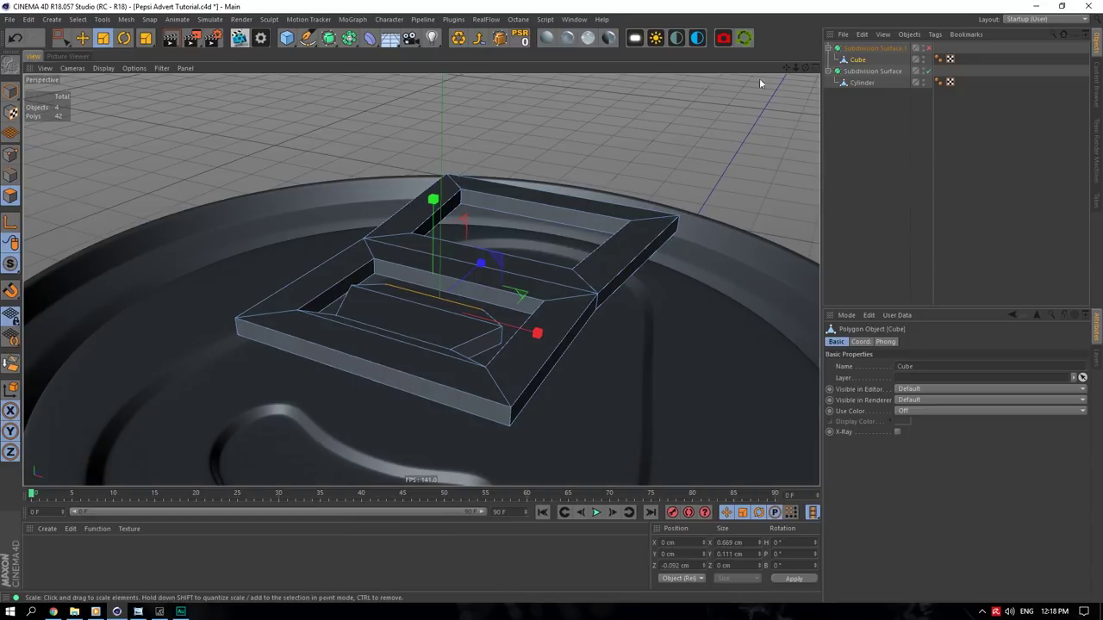
left_click(815, 68)
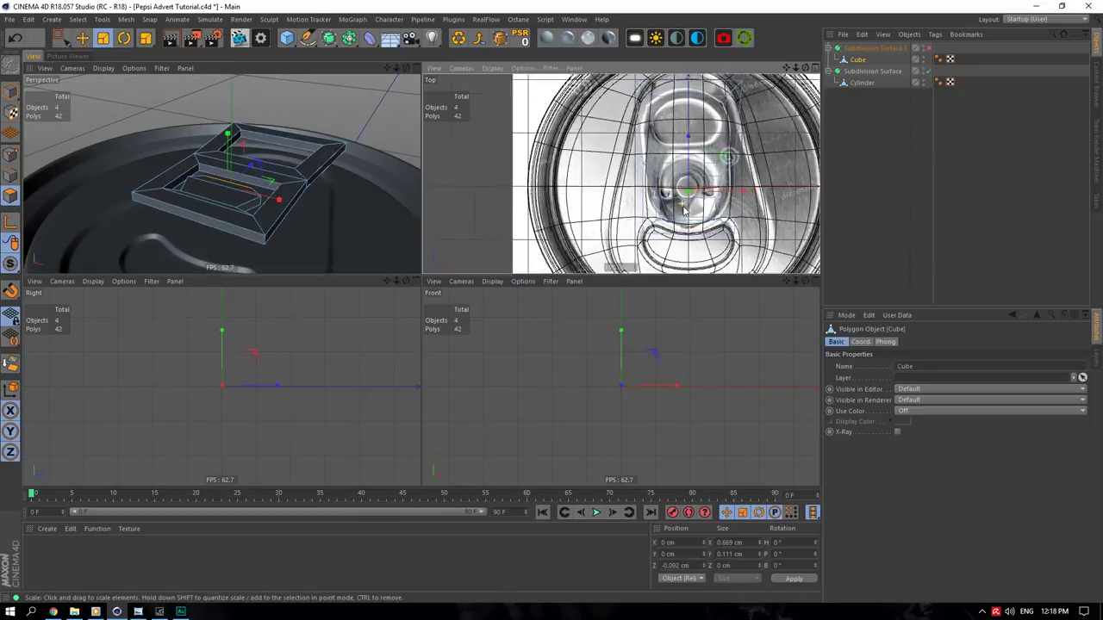
left_click(815, 69)
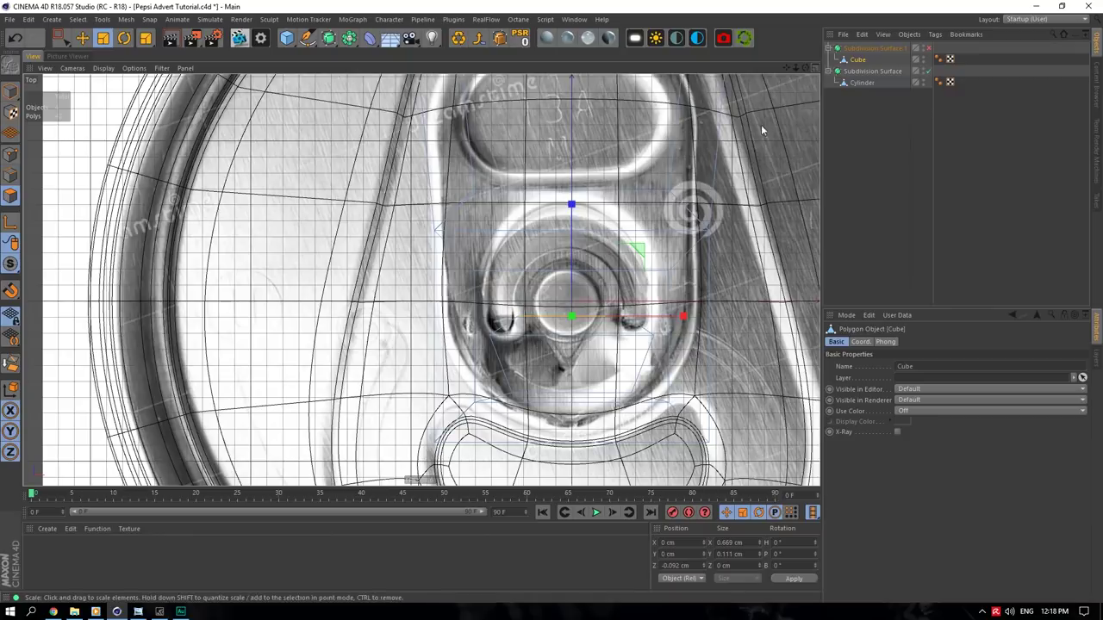
left_click(927, 49)
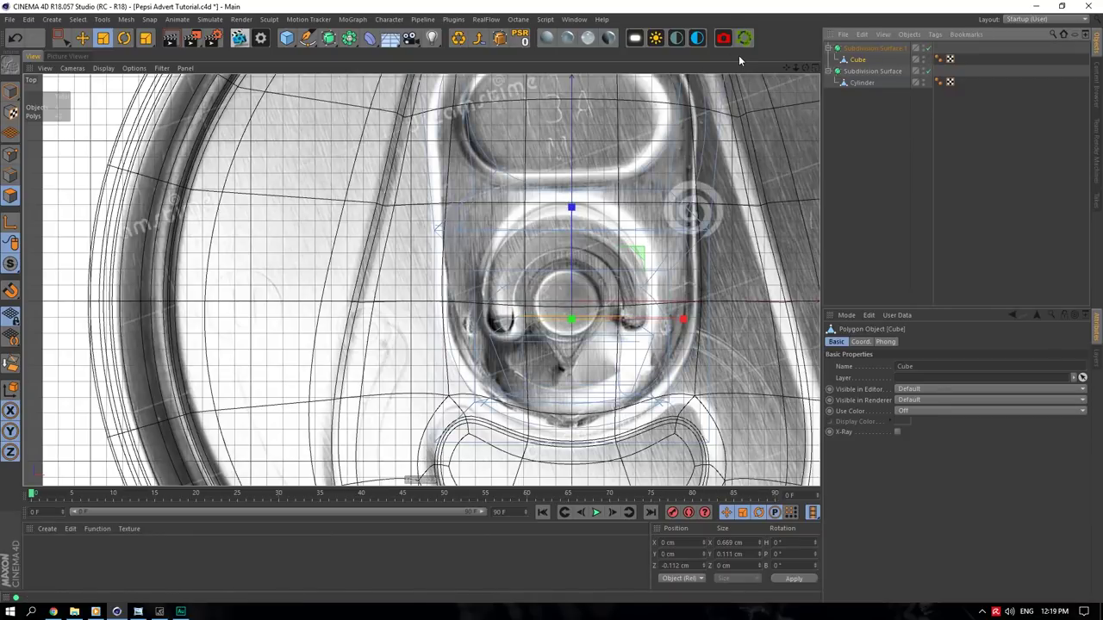
- Set the top view's background reference image transparency to 99% and inspect the tab's wireframe
left_click(846, 315)
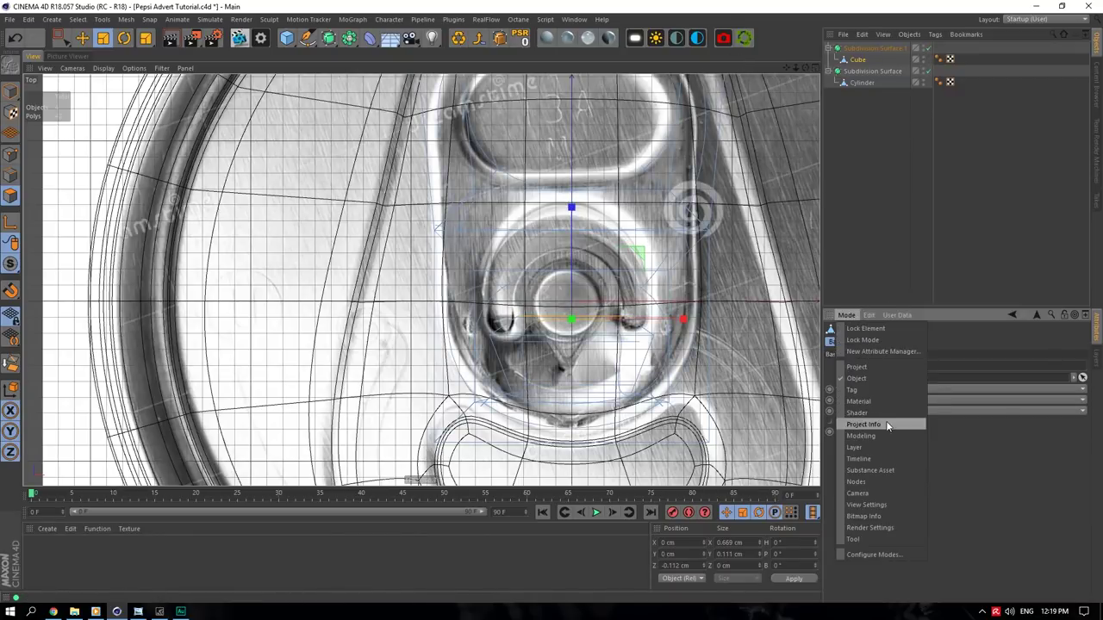
left_click(873, 496)
left_click(846, 315)
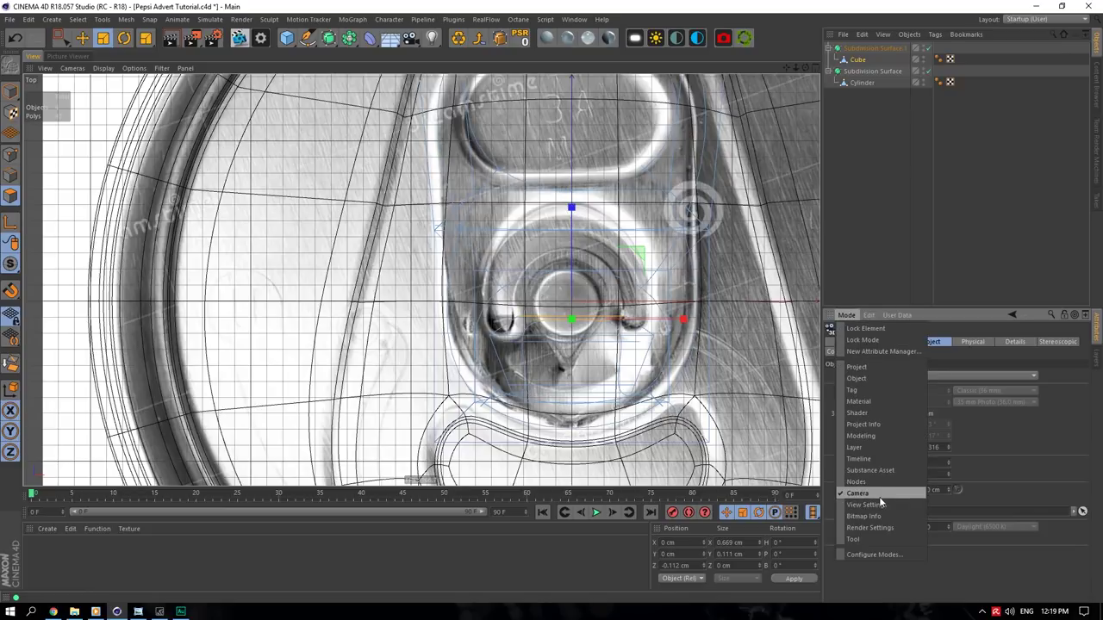
left_click(879, 504)
left_click_drag(946, 453, 1085, 452)
left_click(891, 224)
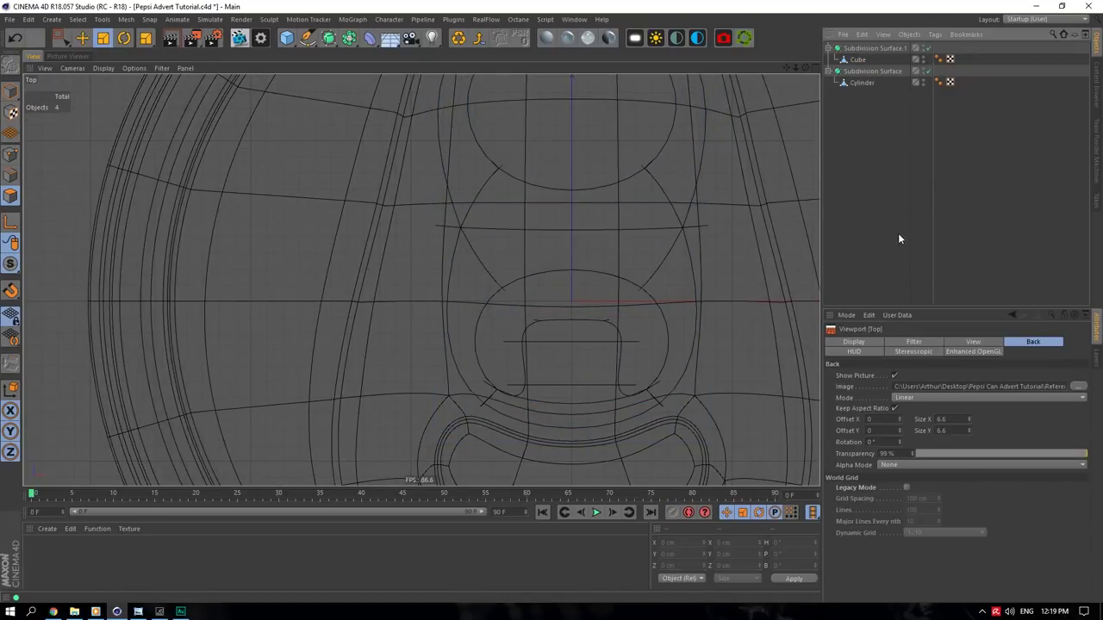
left_click(866, 50)
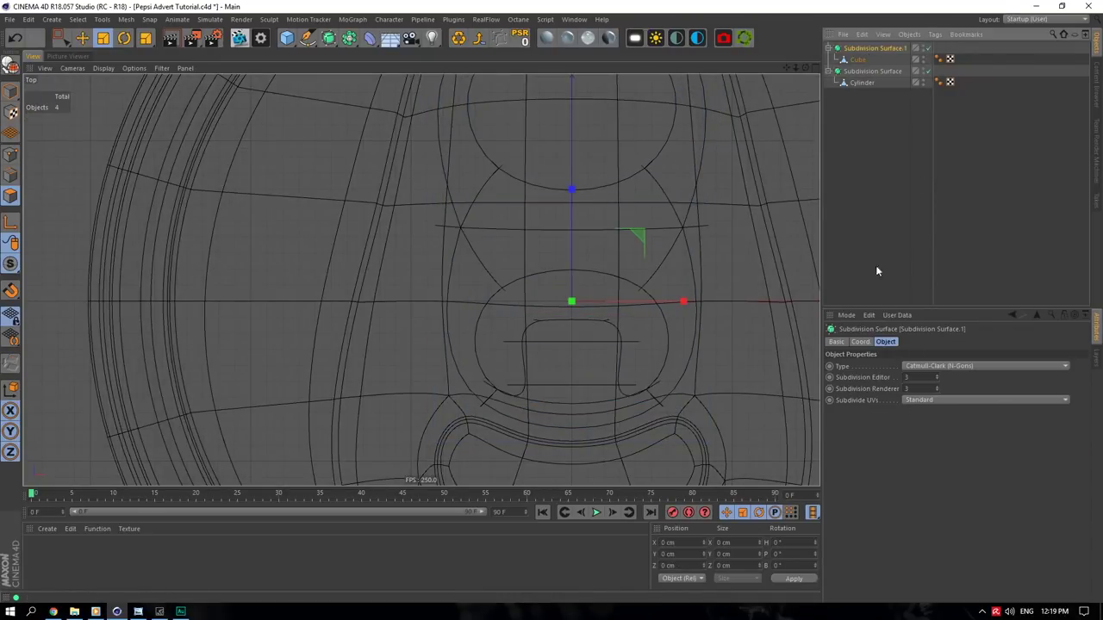
left_click(846, 315)
left_click(862, 507)
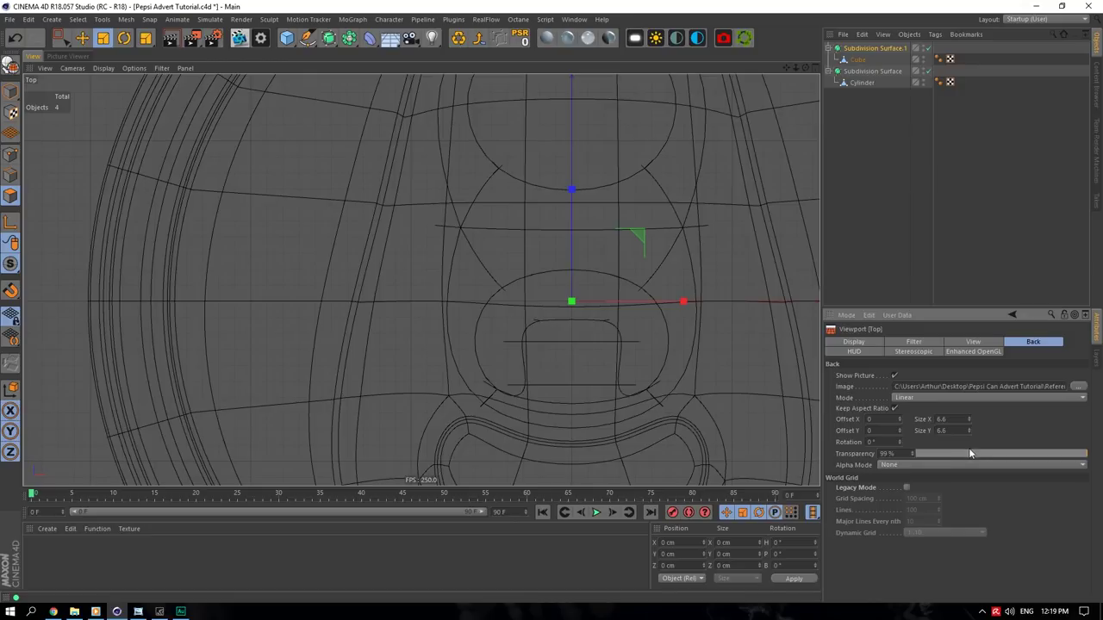
scroll(631, 266, "down", 5)
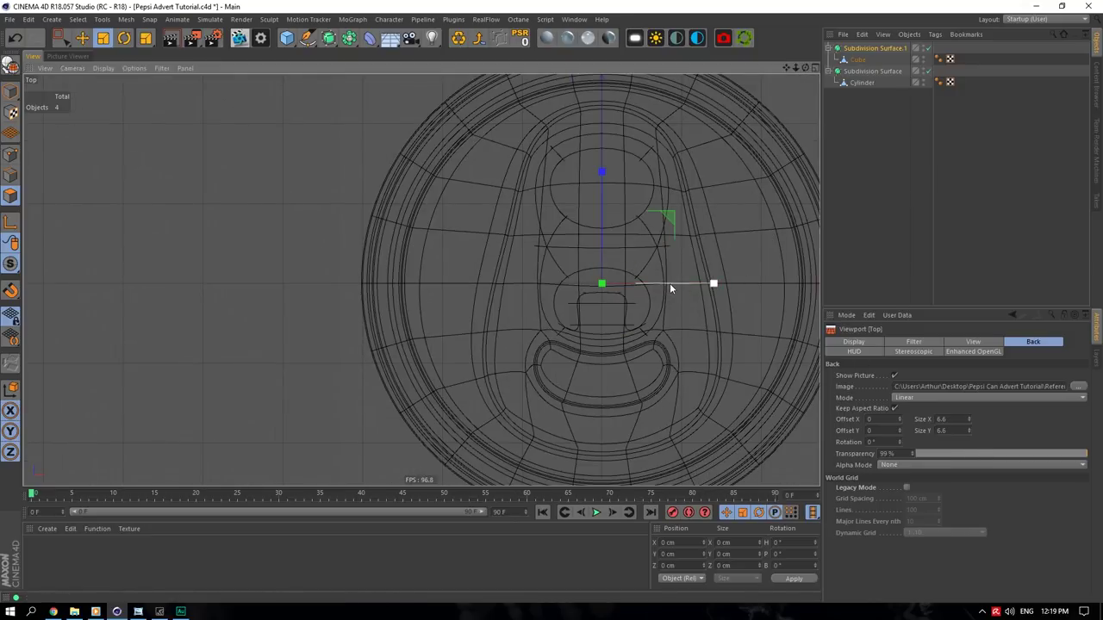
scroll(670, 289, "up", 1)
- Return to the full perspective view and examine the smoothed tongue inside the front opening
left_click(815, 67)
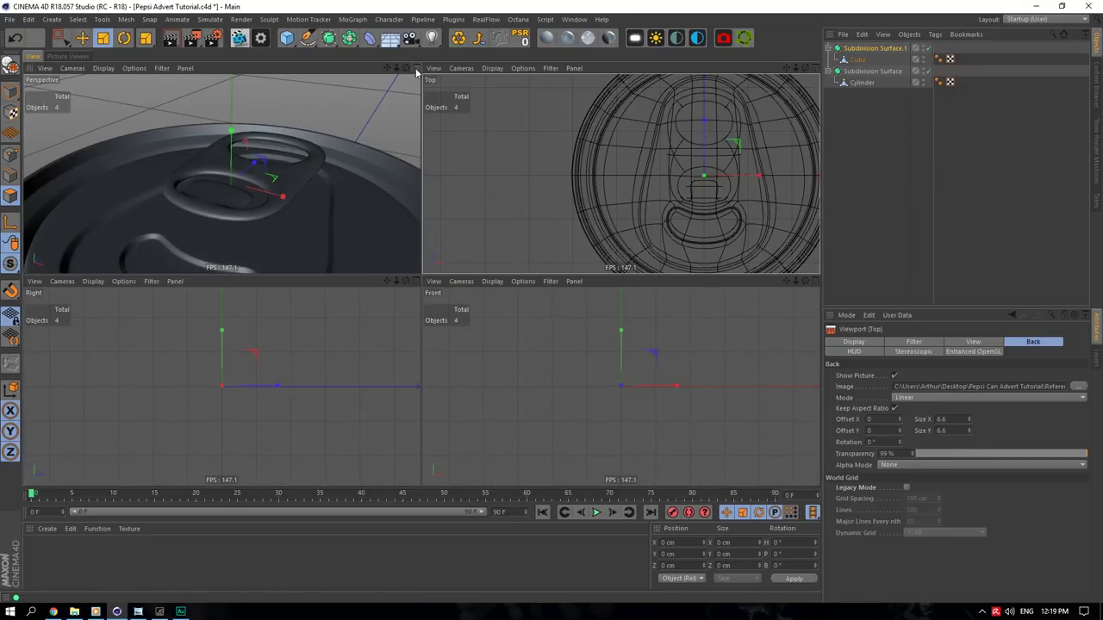
left_click(415, 67)
left_click_drag(804, 69, 901, 75)
scroll(462, 241, "up", 3)
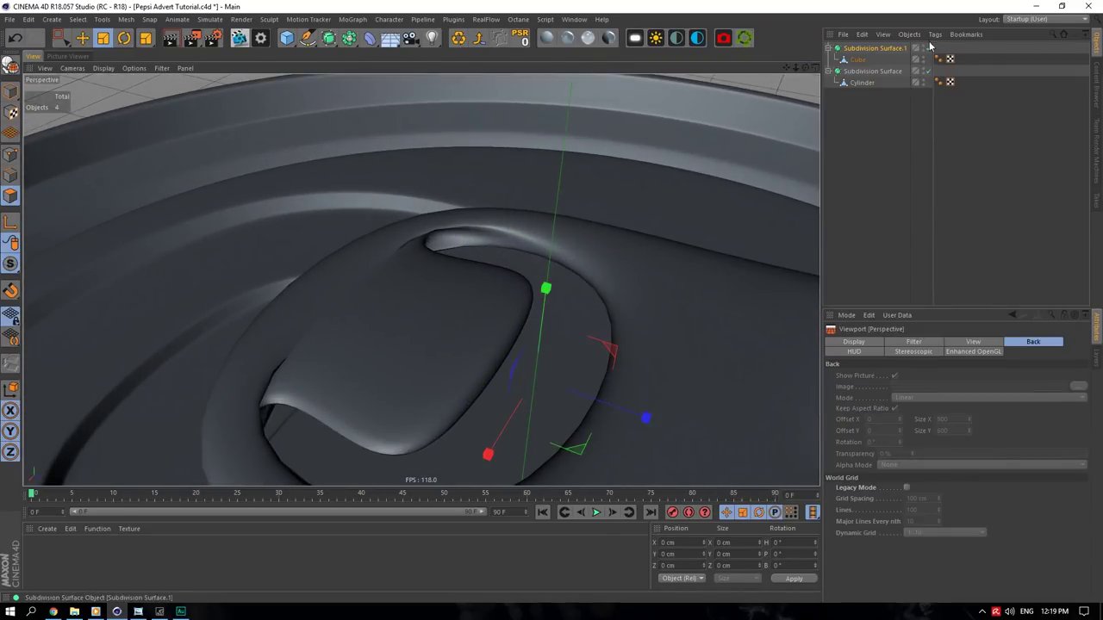
- Disable the tab's Subdivision Surface and select the two vertical edges on either side of the tongue's base
left_click(926, 47)
left_click(857, 59)
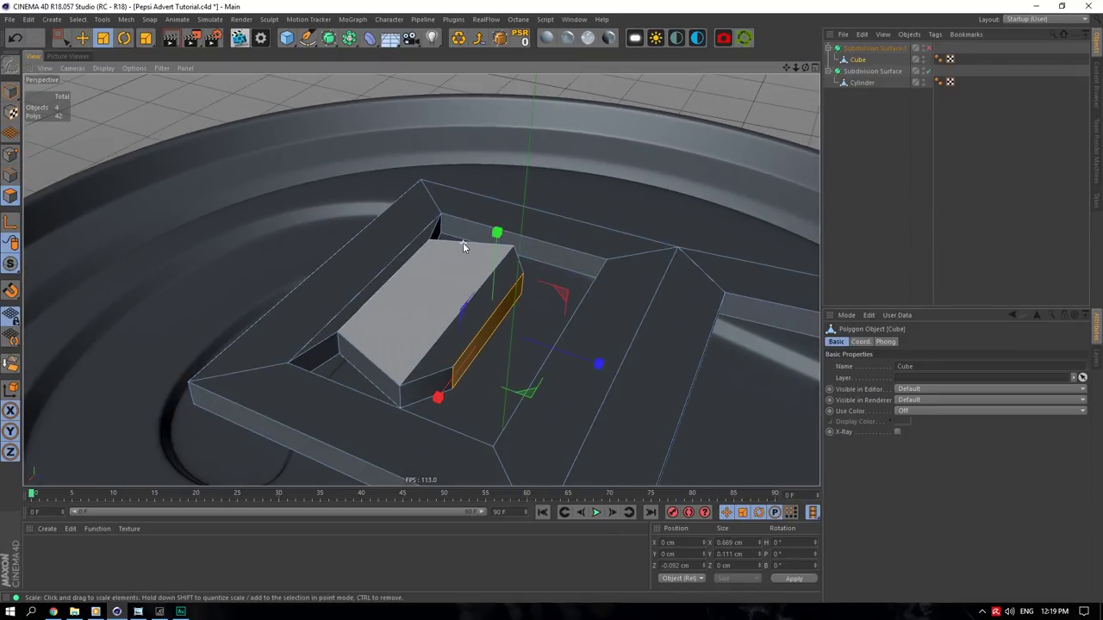
left_click(428, 106)
left_click(854, 49)
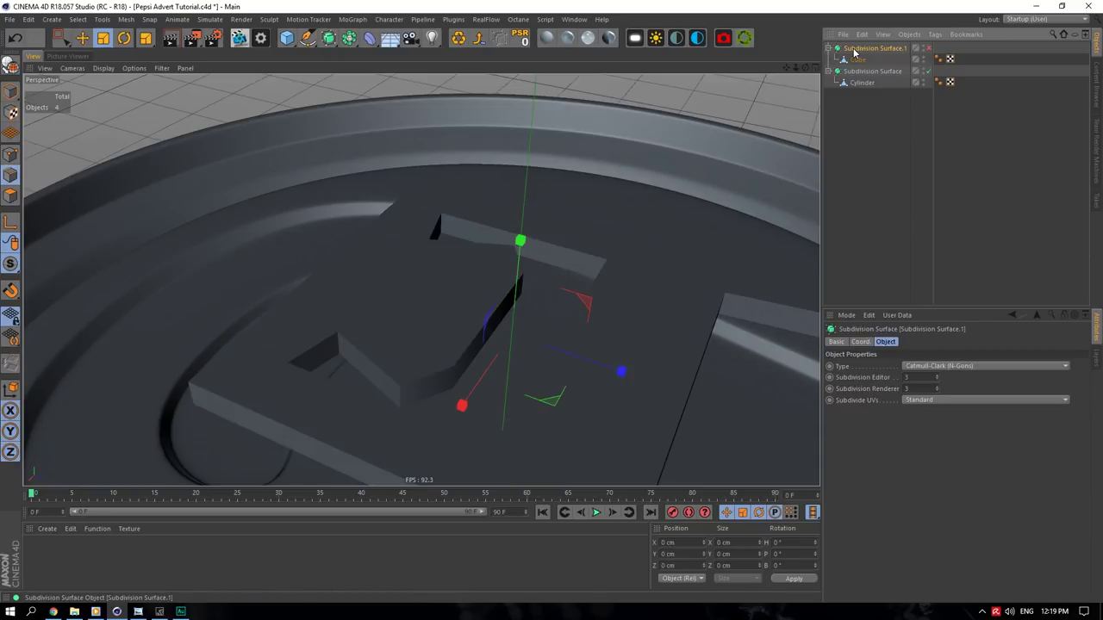
left_click(857, 58)
left_click(335, 345)
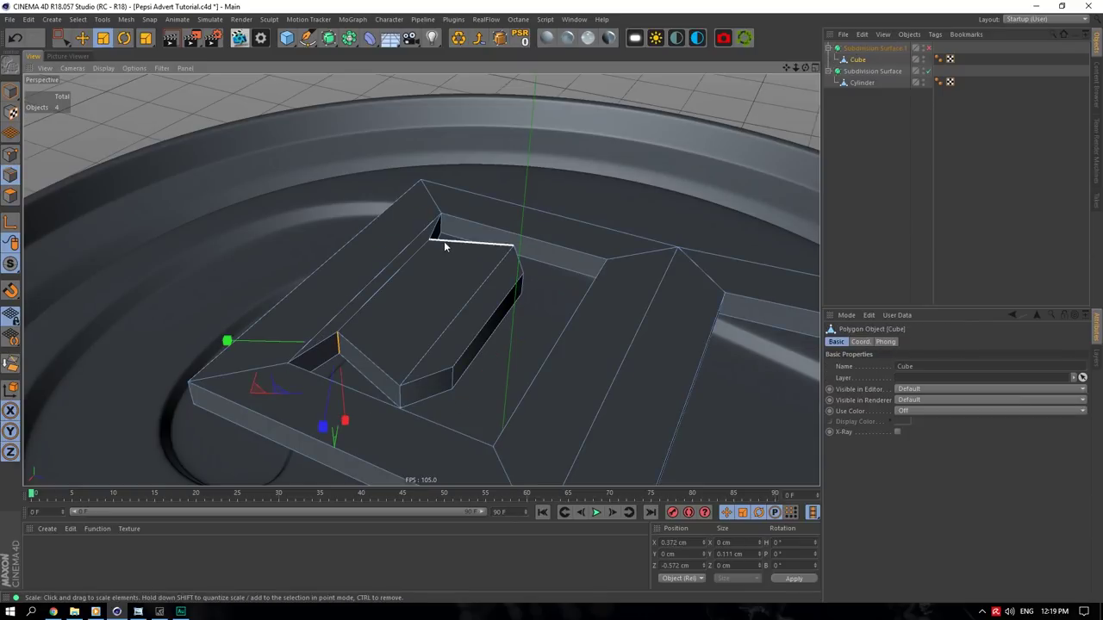
left_click_drag(808, 69, 419, 278)
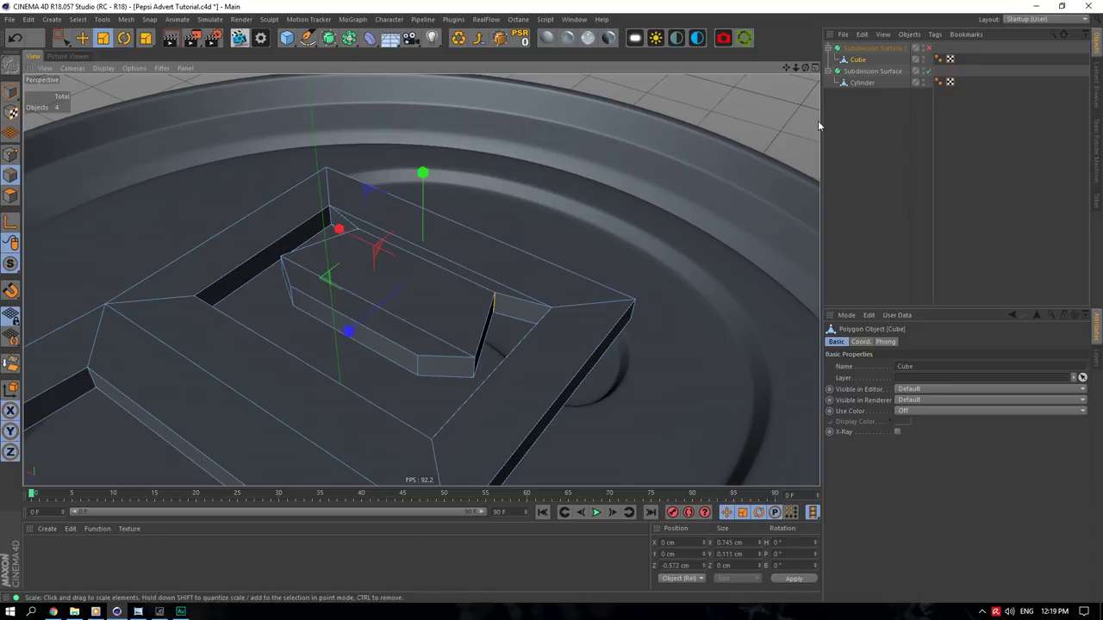
- Enable the tab's Subdivision Surface and move the tongue's base edges along Z to about -0.483 cm
left_click(927, 48)
left_click(83, 38)
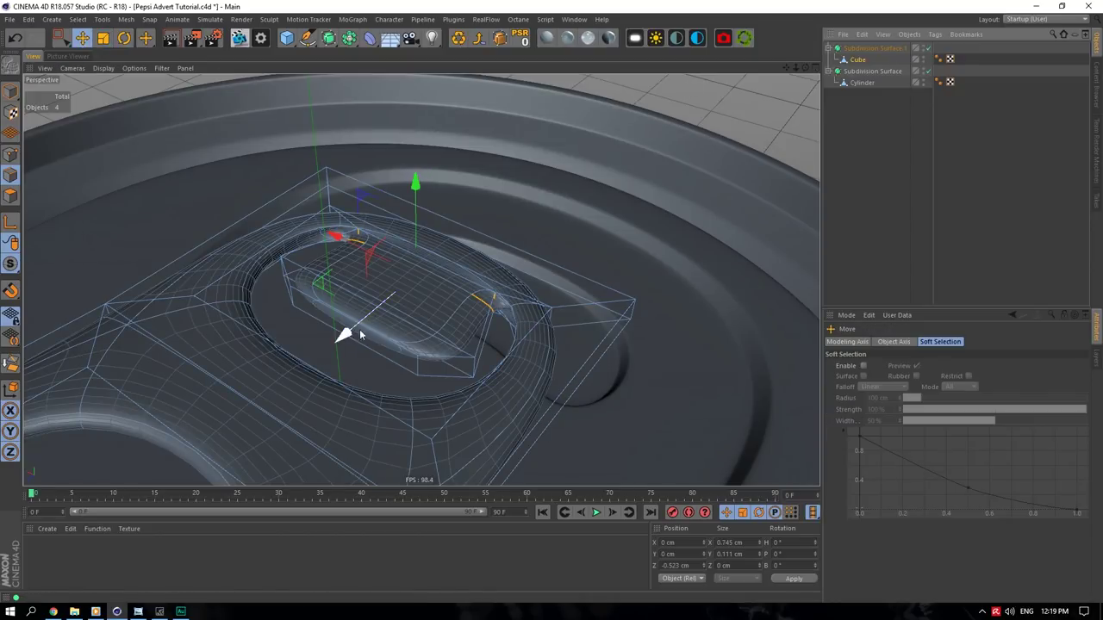
mouse_move(342, 337)
left_mouse_down()
mouse_move(337, 328)
mouse_move(335, 342)
left_mouse_up()
mouse_move(805, 69)
left_mouse_down()
mouse_move(822, 77)
mouse_move(806, 68)
left_mouse_up()
left_click(865, 121)
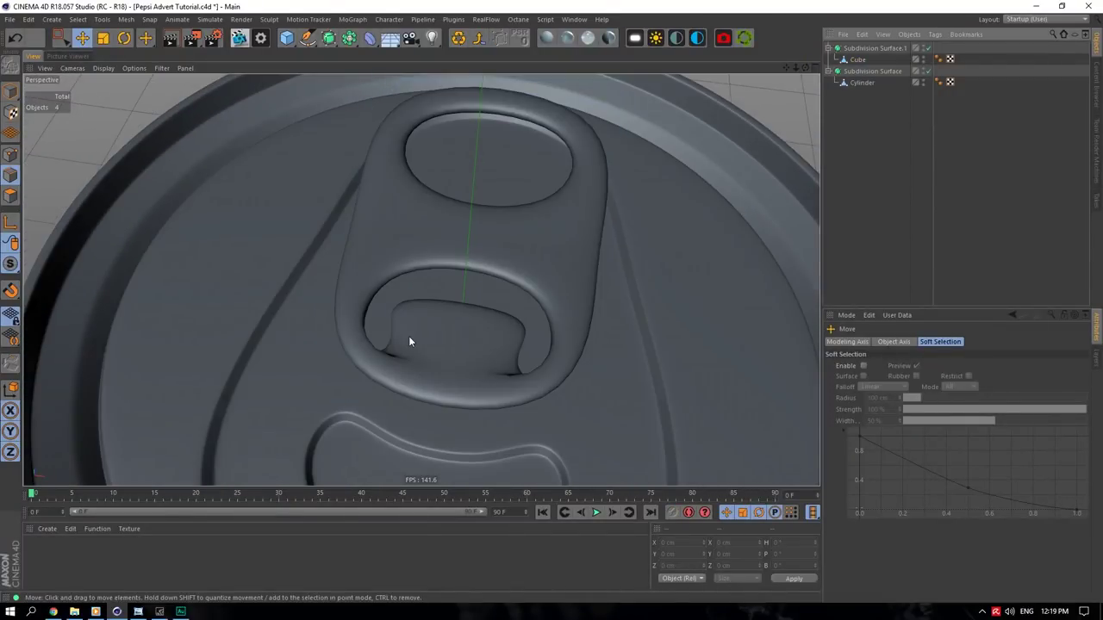
- Disable the tab's Subdivision Surface and scale the tongue's base edges along X to about 0.429 cm apart
left_click(927, 49)
left_click(858, 59)
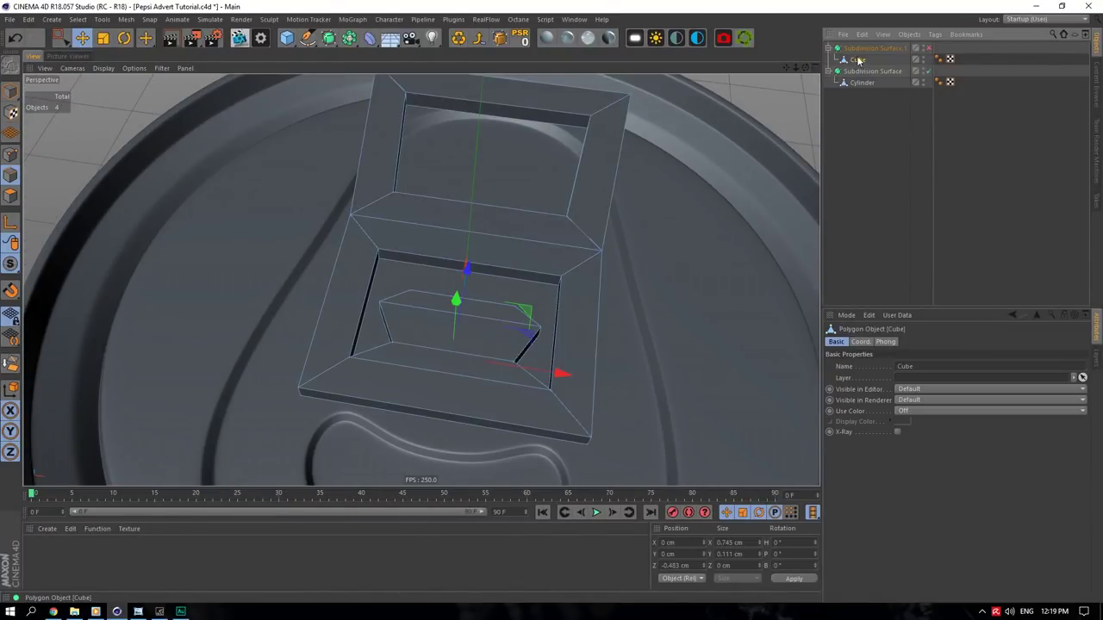
left_click_drag(806, 67, 758, 69)
left_click(103, 39)
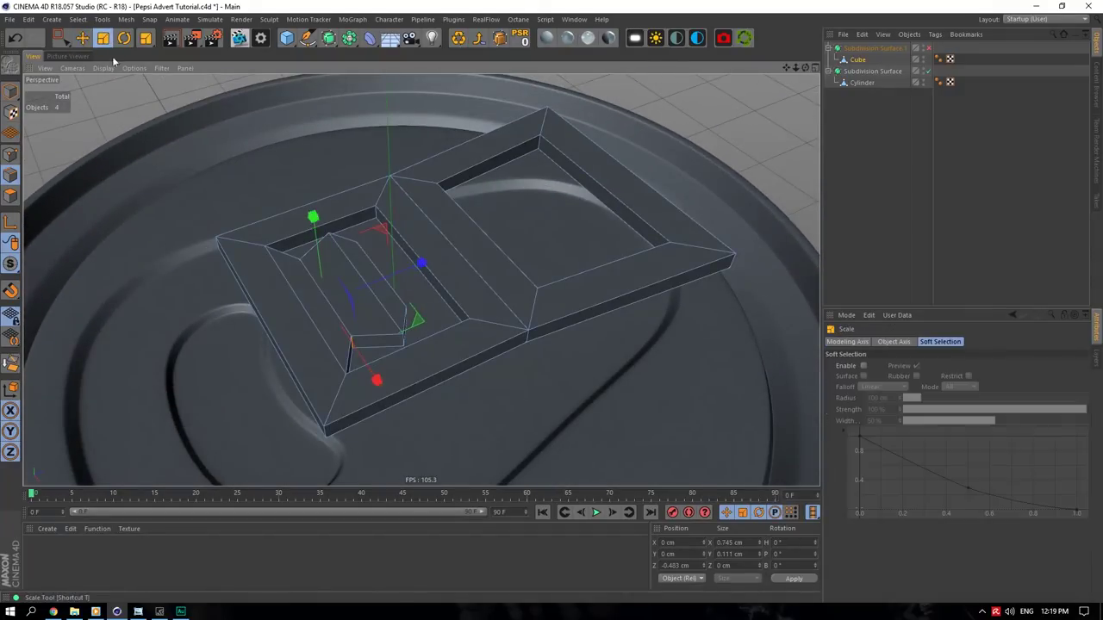
scroll(258, 239, "up", 5)
scroll(468, 353, "down", 4)
left_click_drag(542, 430, 517, 426)
- Move the vertical edges at the tongue's two widest side corners along Z to about -0.177 cm and enable the tab's Subdivision Surface
left_click_drag(794, 68, 642, 332)
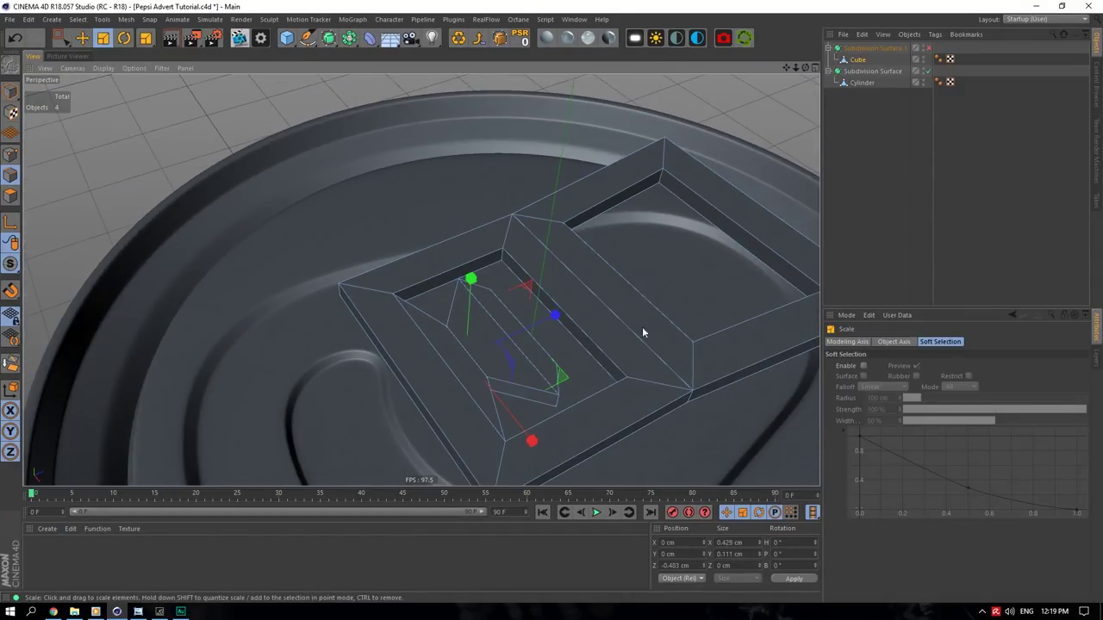
double_click(544, 375)
scroll(566, 363, "up", 3)
left_click(83, 37)
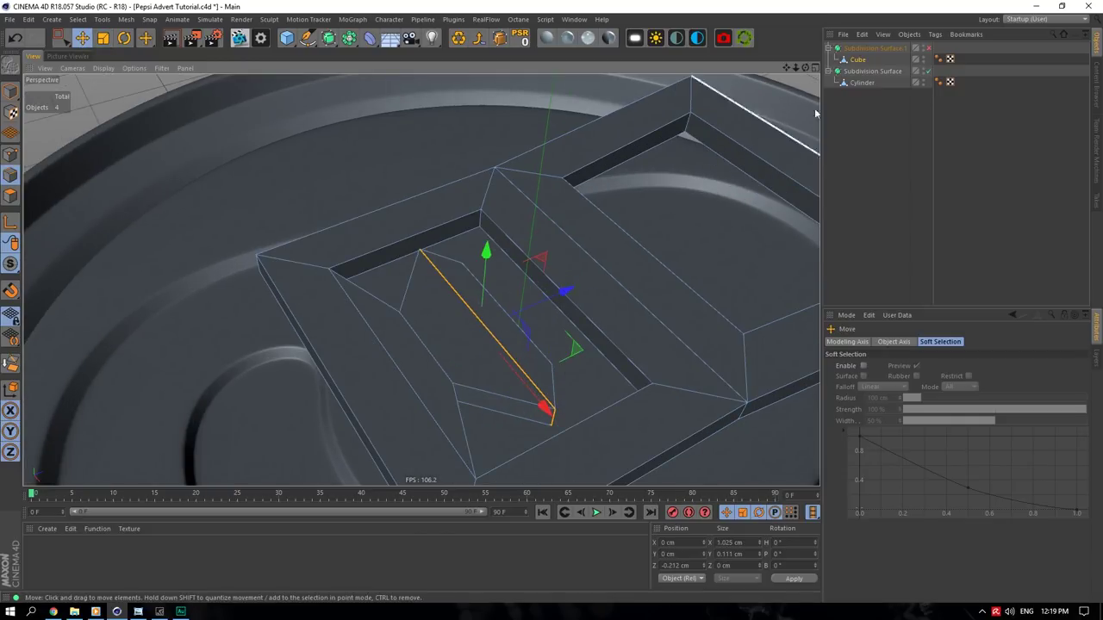
left_click_drag(805, 67, 481, 305)
double_click(426, 365, "shift")
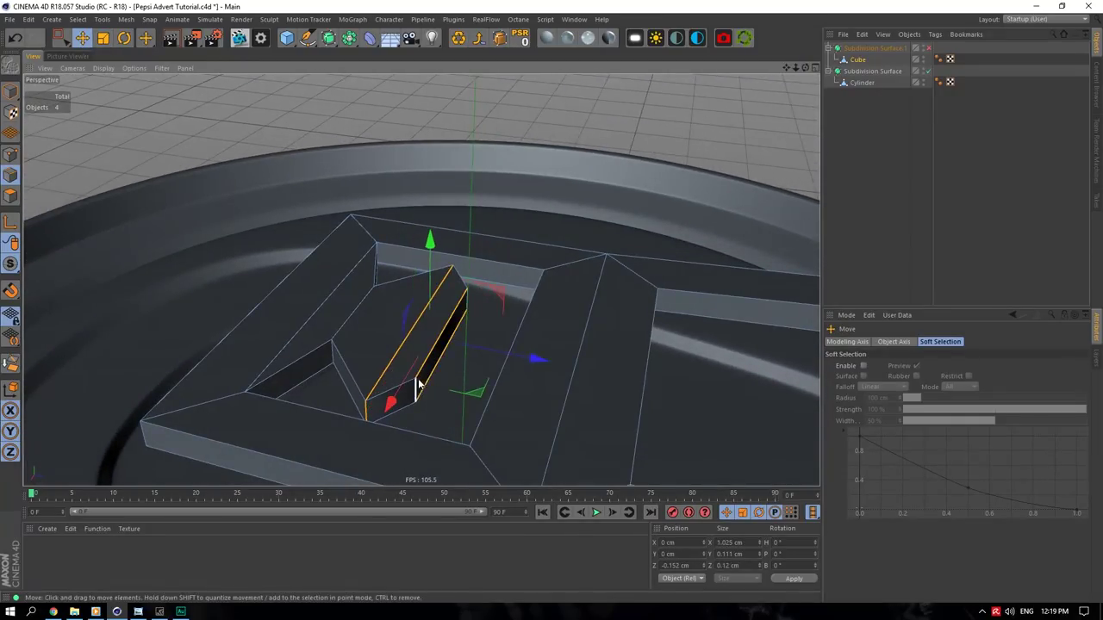
left_click_drag(541, 358, 560, 342)
left_click(928, 48)
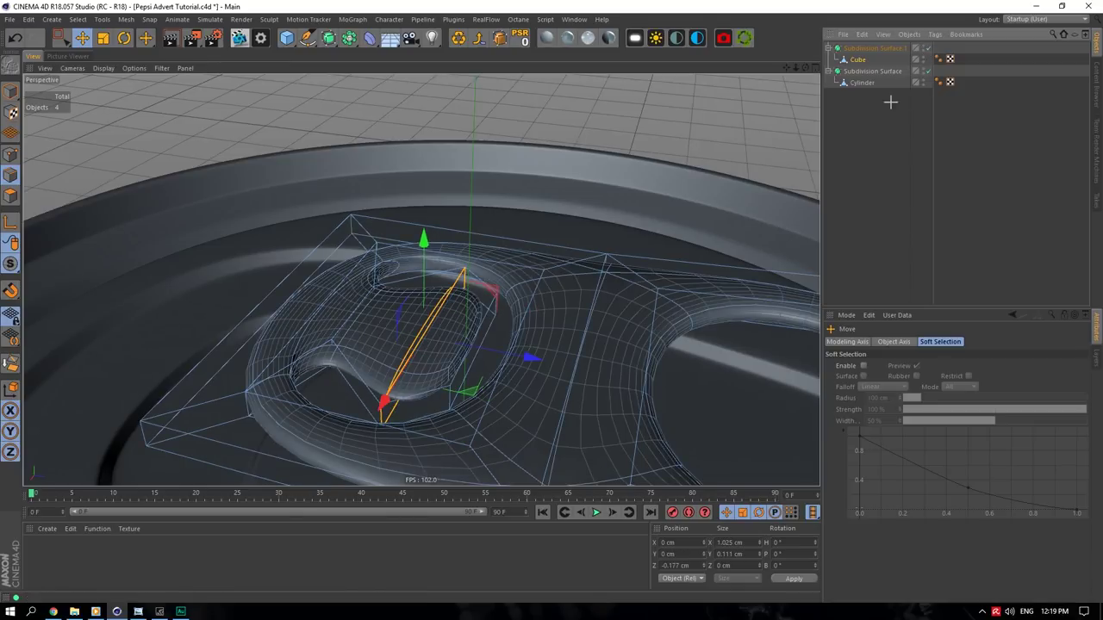
- Disable the tab's Subdivision Surface and select the two vertical edges at the opening's inner corners beside the tongue's base
left_click(891, 102)
left_click_drag(807, 68, 758, 68)
left_click(927, 48)
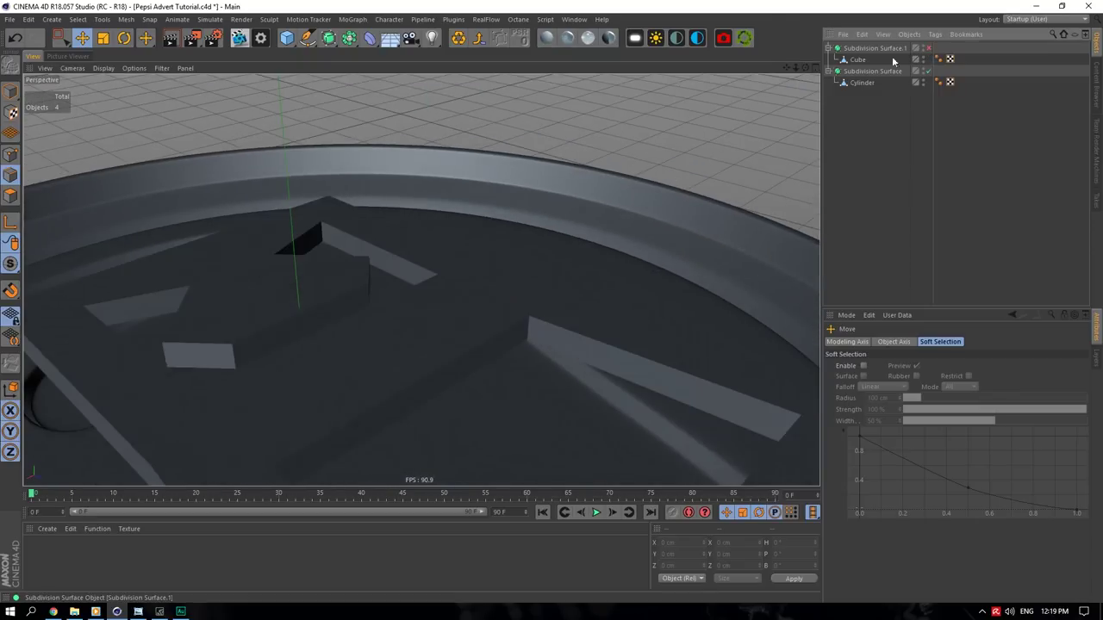
left_click(894, 61)
left_click(322, 230)
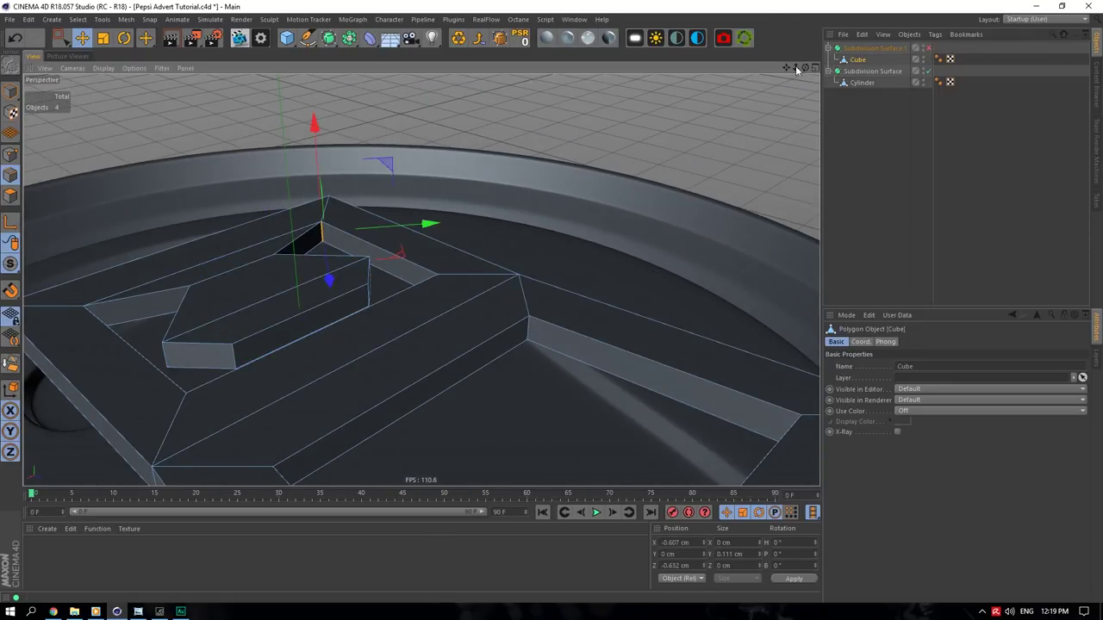
left_click_drag(805, 68, 763, 67)
left_click_drag(421, 279, 422, 188, "alt")
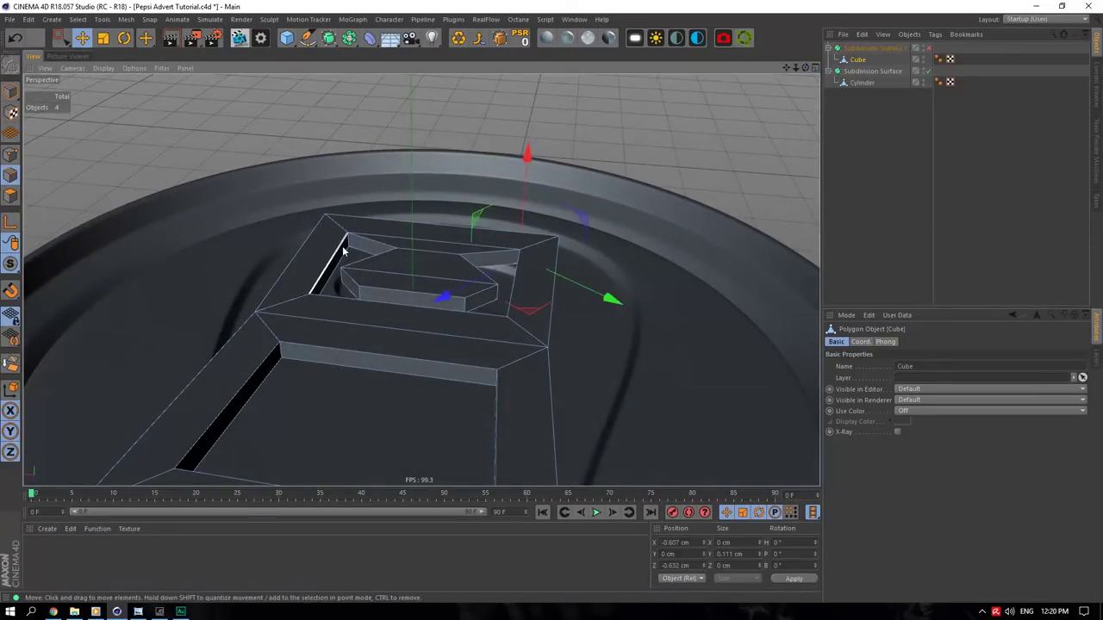
scroll(252, 109, "up", 3)
- Enable the tab's Subdivision Surface and scale the opening's two inner corner edges along X to about 1.045 cm apart
left_click(124, 38)
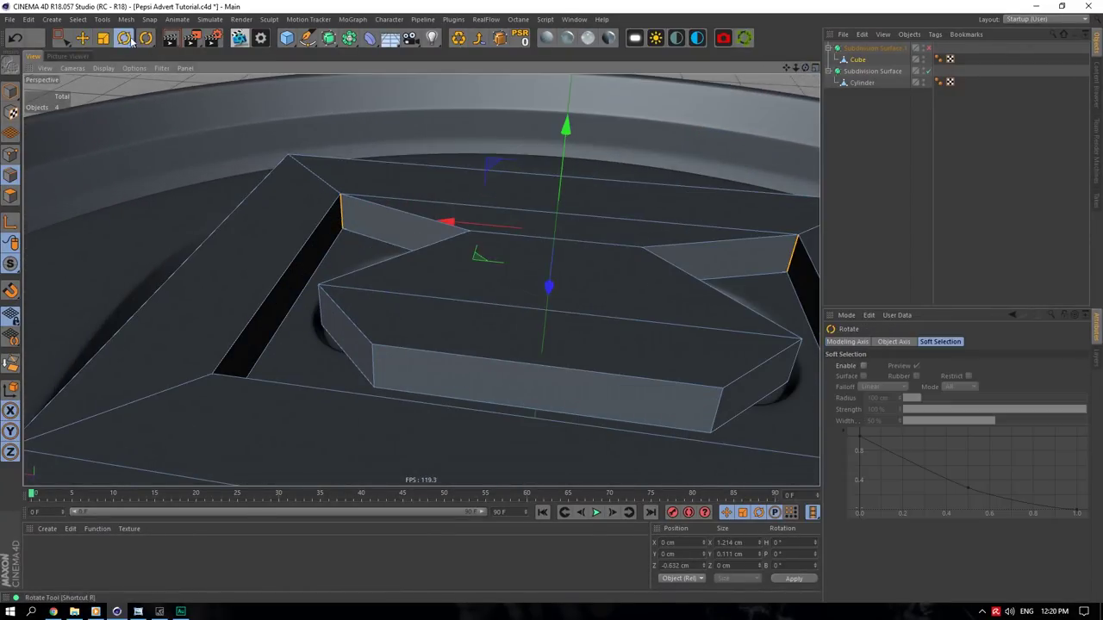
left_click(102, 38)
left_click(926, 48)
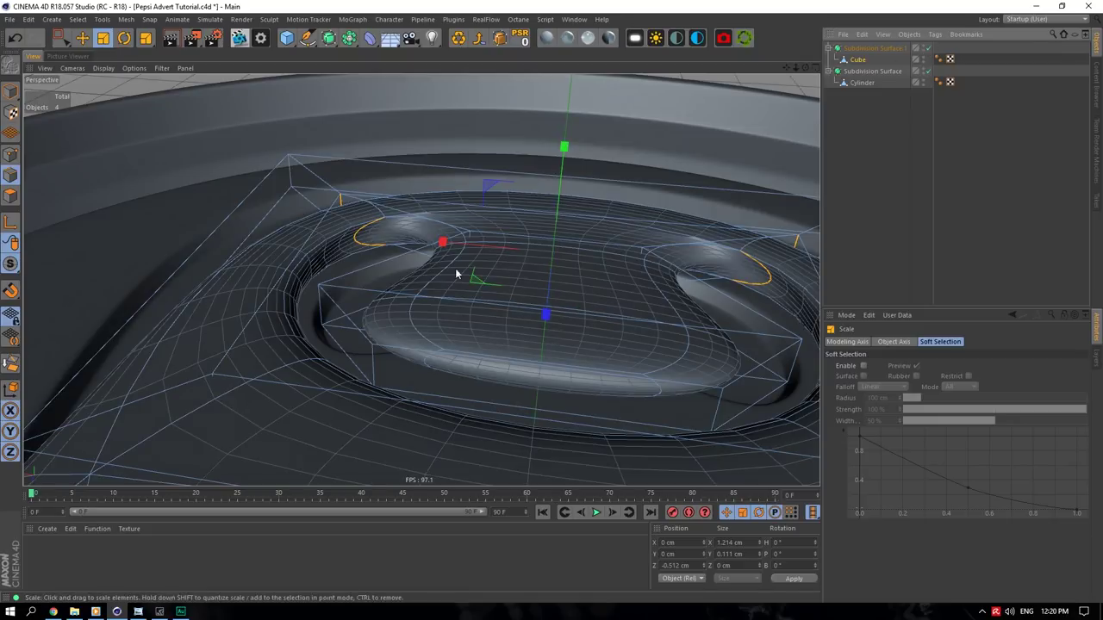
left_click_drag(443, 241, 584, 283)
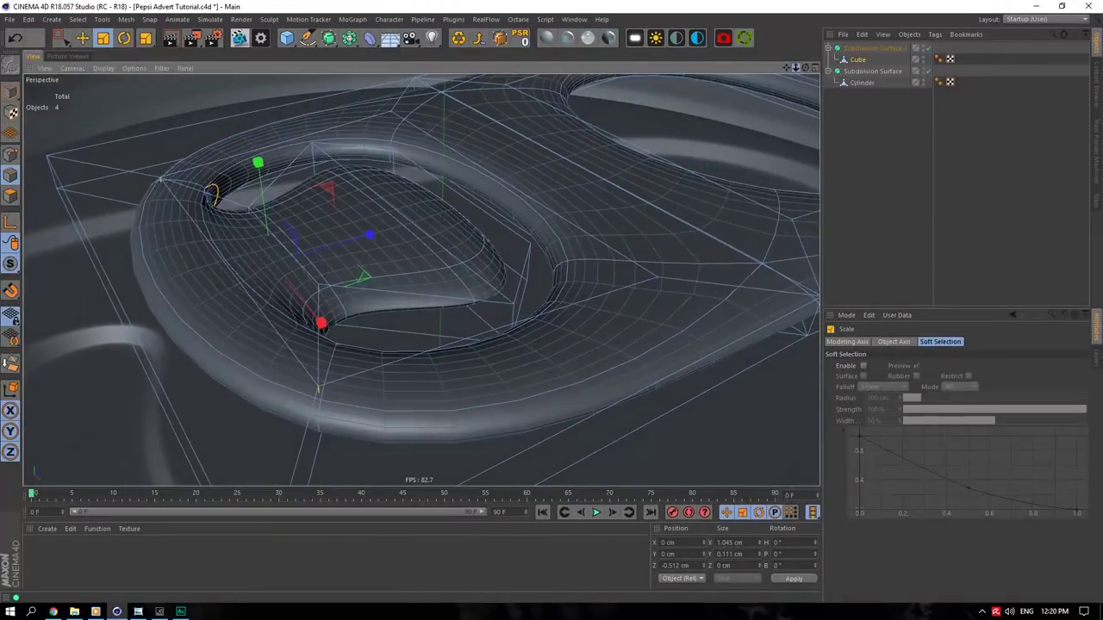
middle_click_drag(421, 279, 500, 310, "alt")
- Thicken the whole tab by scaling its cube along Y to about 0.231 cm in Model mode
left_click(11, 91)
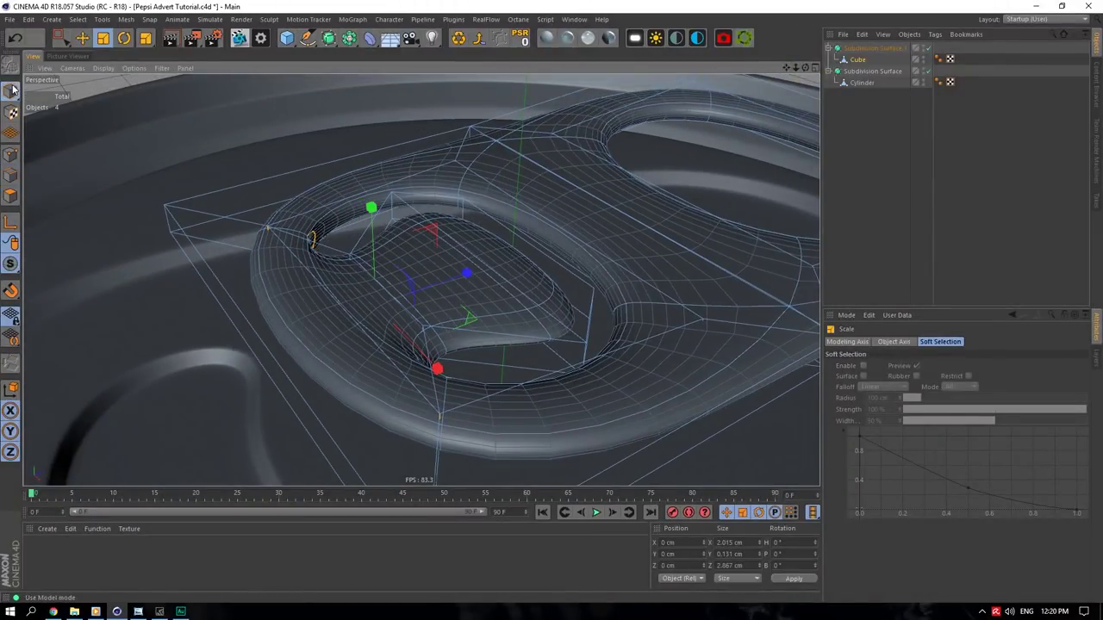
left_click(103, 38)
left_click_drag(519, 152, 526, 73)
- Set both the editor and renderer subdivision of the tab's Subdivision Surface to 4
left_click(877, 49)
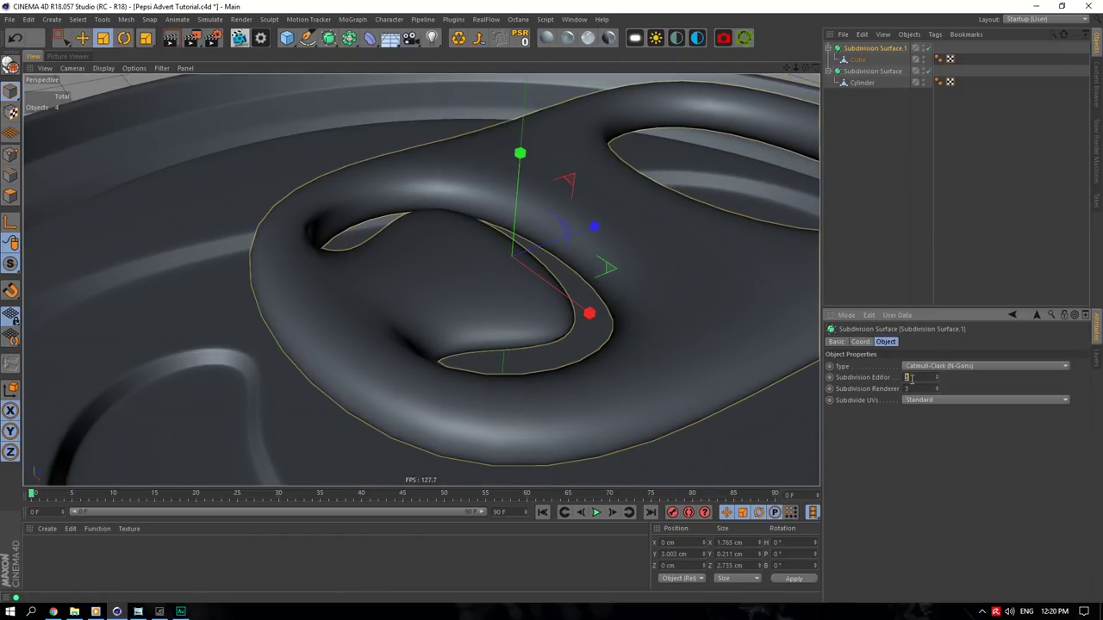
scroll(607, 238, "down", 3)
left_click_drag(805, 67, 629, 65)
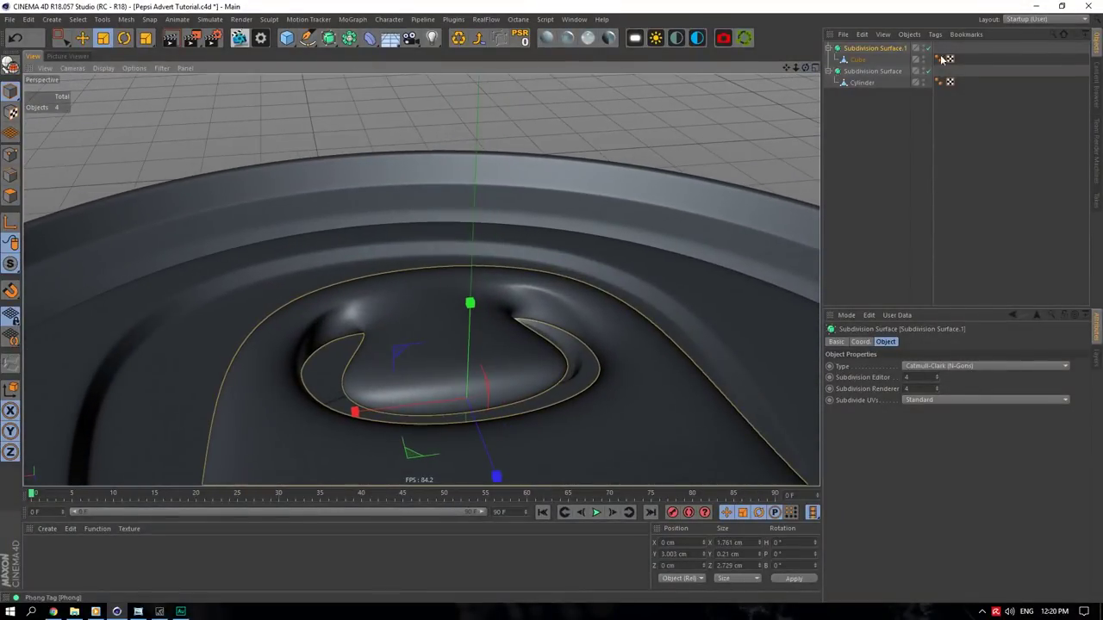
- Disable the tab's Subdivision Surface and make one centred Loop/Path Cut at 50% lengthwise through the tongue
left_click(928, 48)
left_click(859, 59)
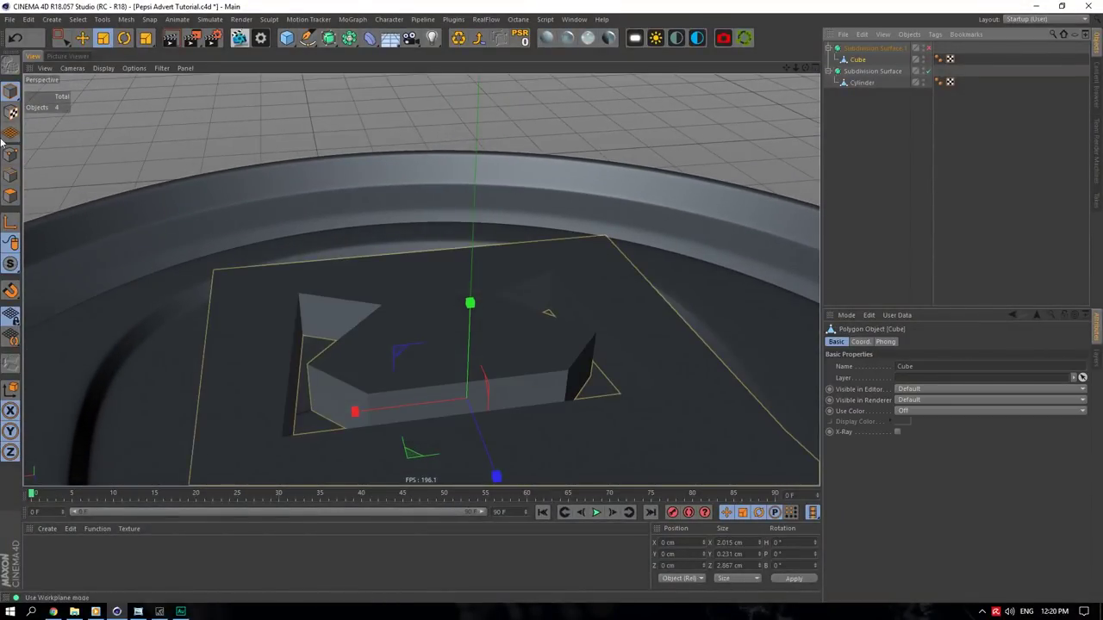
left_click(10, 175)
right_click(505, 230)
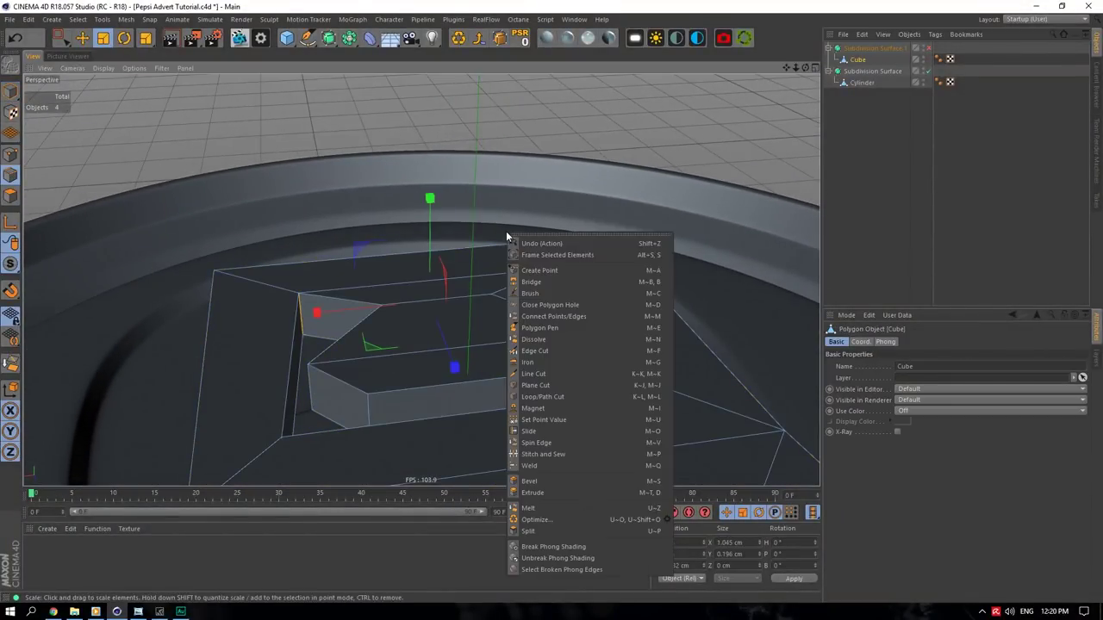
left_click(542, 397)
left_click(441, 299)
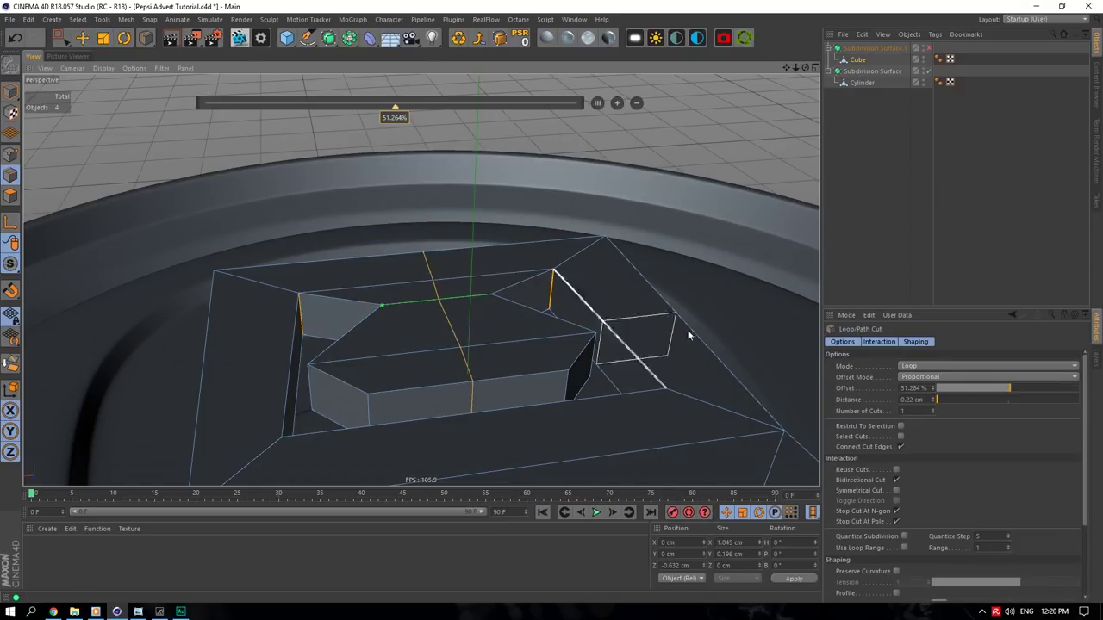
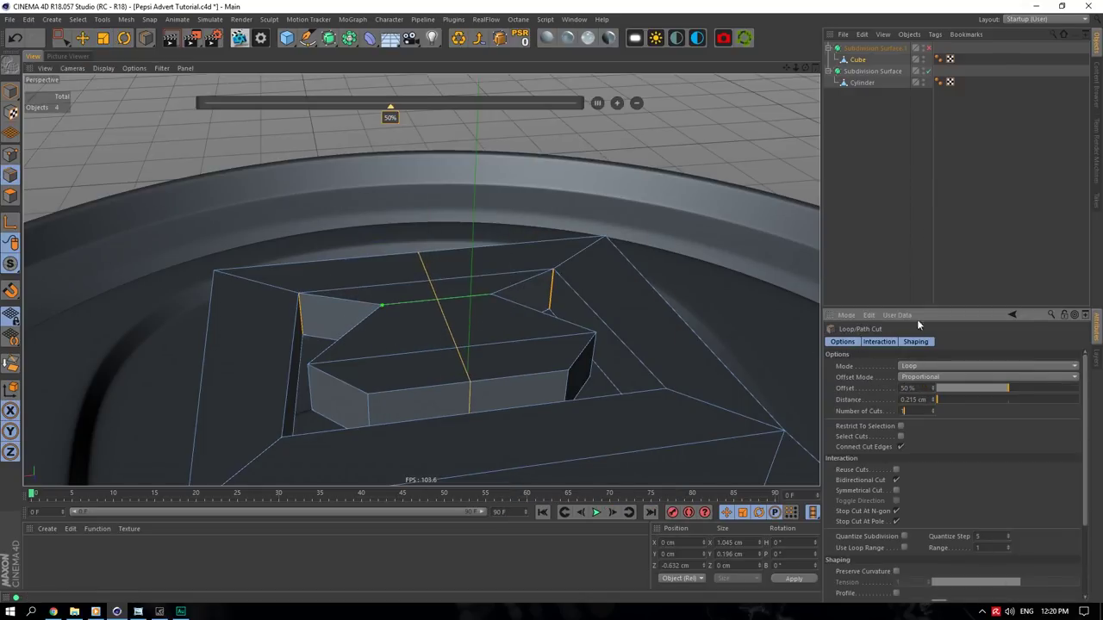
- Enable the tab's Subdivision Surface and move the centre vertical edge at the tongue's tip along Z to about 0.14 cm
left_click(927, 48)
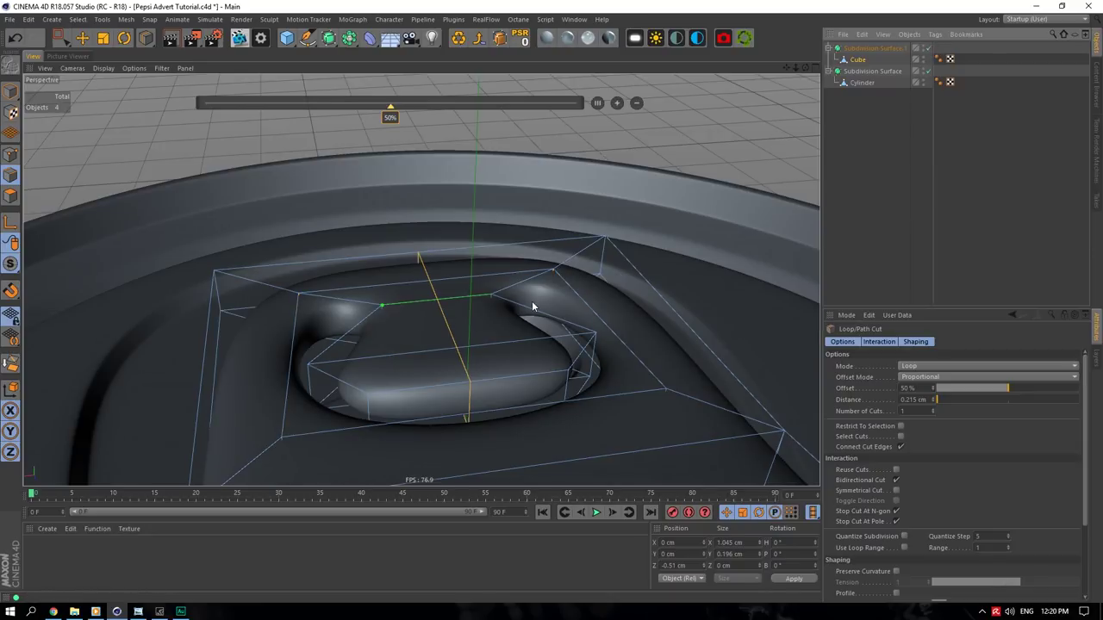
left_click_drag(793, 68, 54, 176)
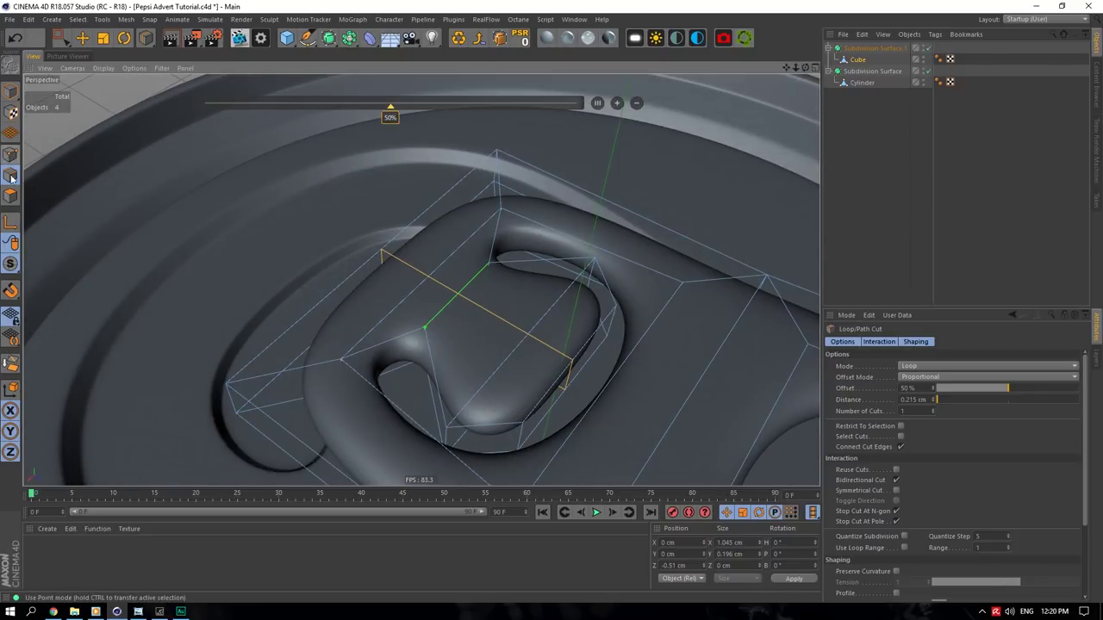
left_click(87, 41)
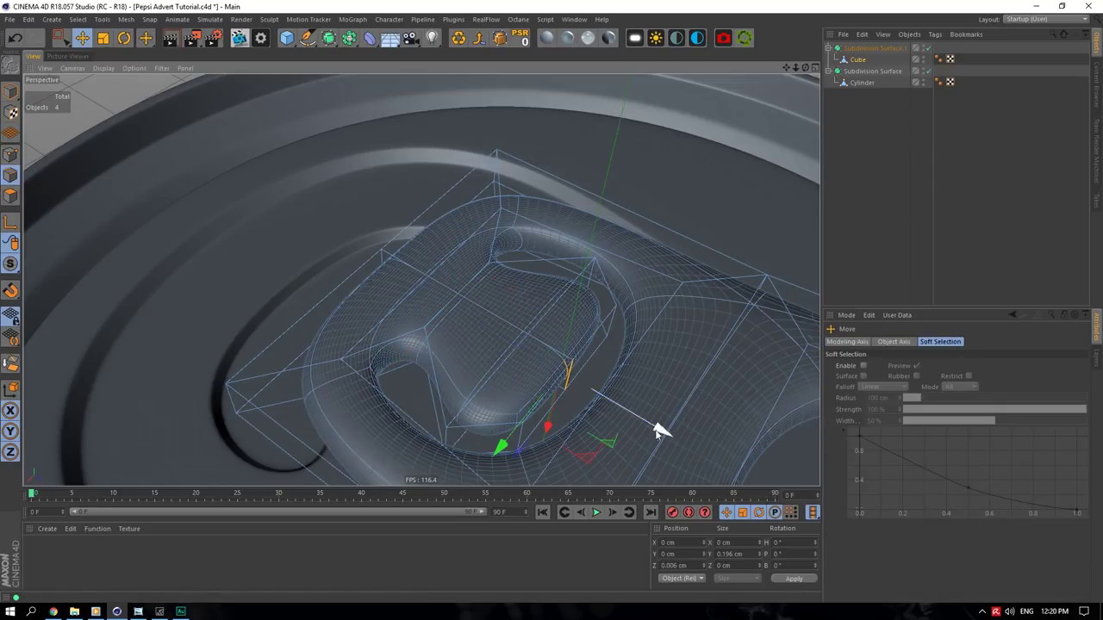
left_click_drag(659, 431, 691, 439)
- Select the tongue's two widest side edges with Subdivision Surface disabled, then enable it and shift them along Z toward the tongue's base
left_click(926, 48)
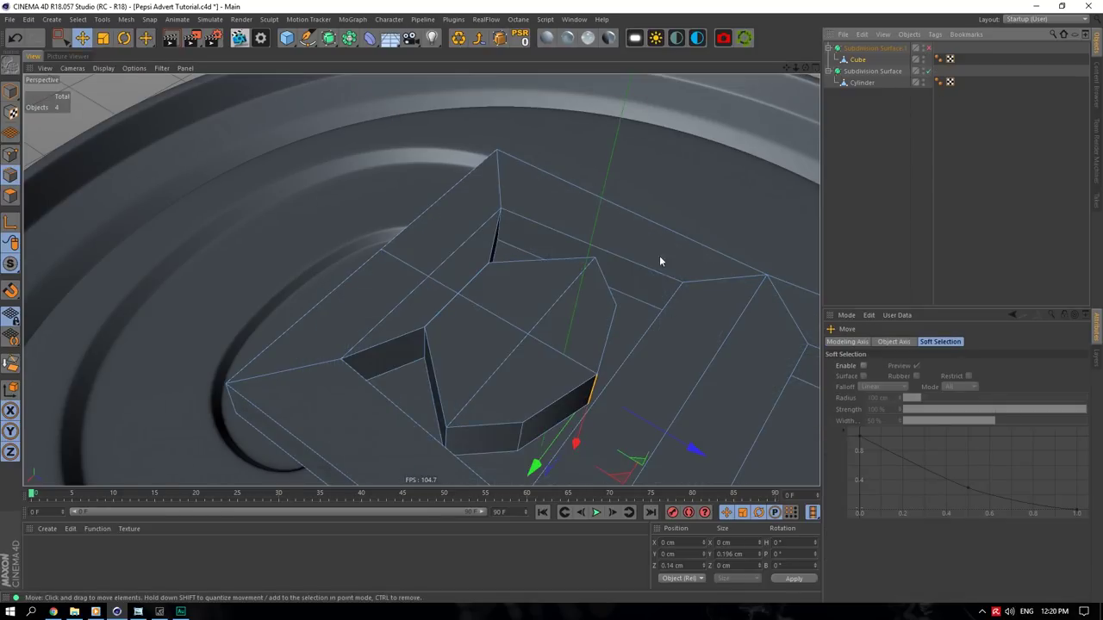
left_click(452, 443)
left_click_drag(795, 68, 689, 77)
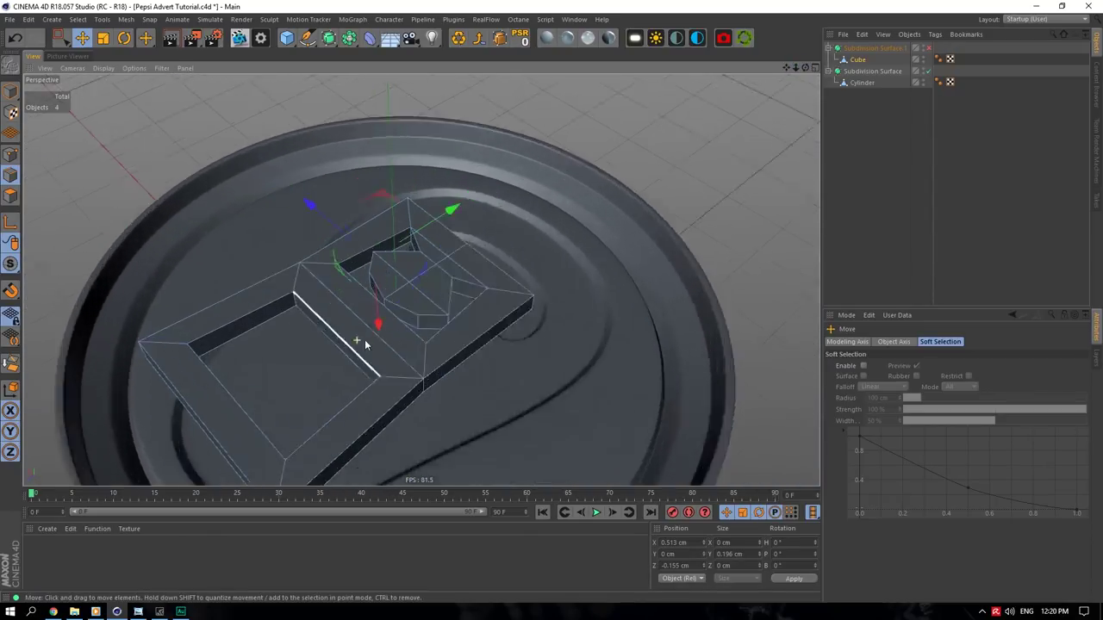
scroll(361, 338, "up", 5)
left_click_drag(586, 285, 491, 277, "alt")
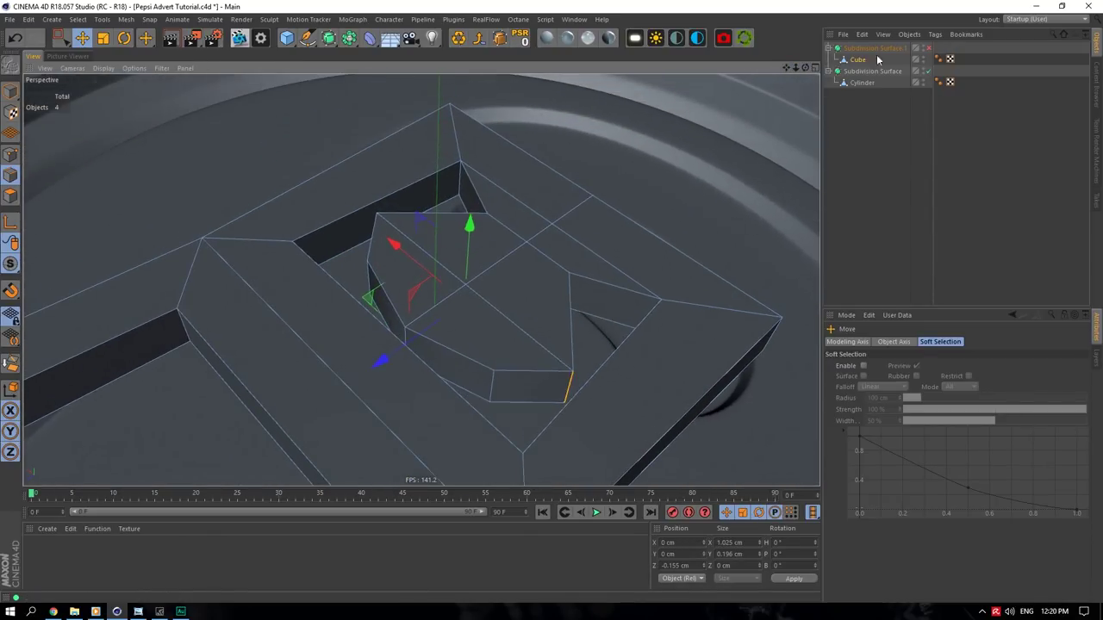
left_click(929, 49)
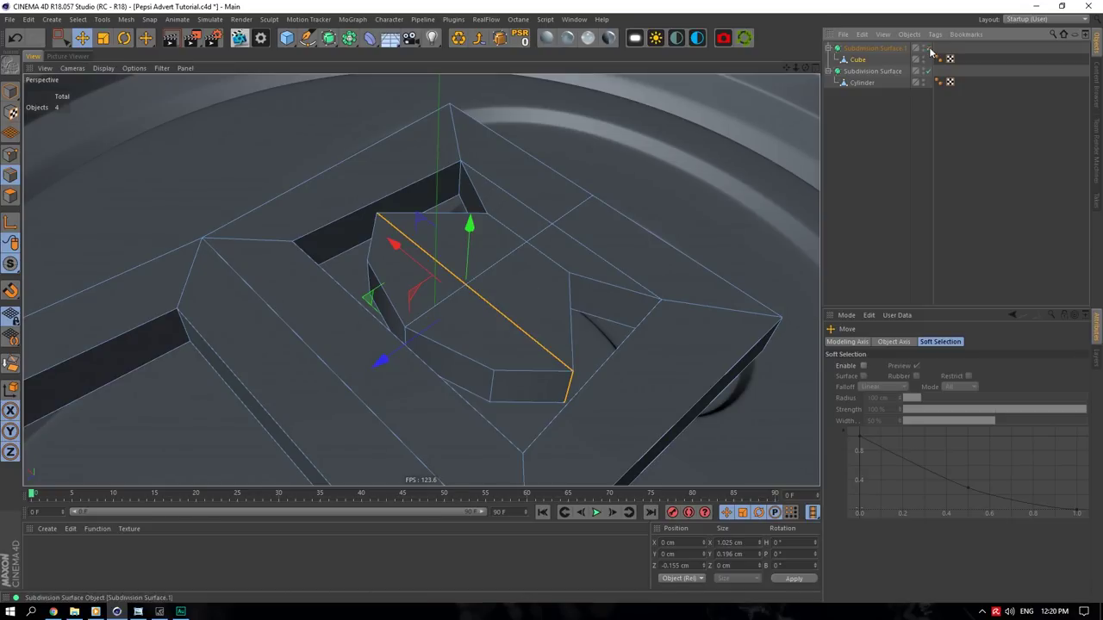
left_click_drag(388, 367, 433, 332)
- Pull the centre vertical edge on the tab's outer front side outward along Z to about -0.959 cm
left_click_drag(421, 280, 724, 280, "alt")
scroll(423, 406, "down", 4)
left_click(417, 419)
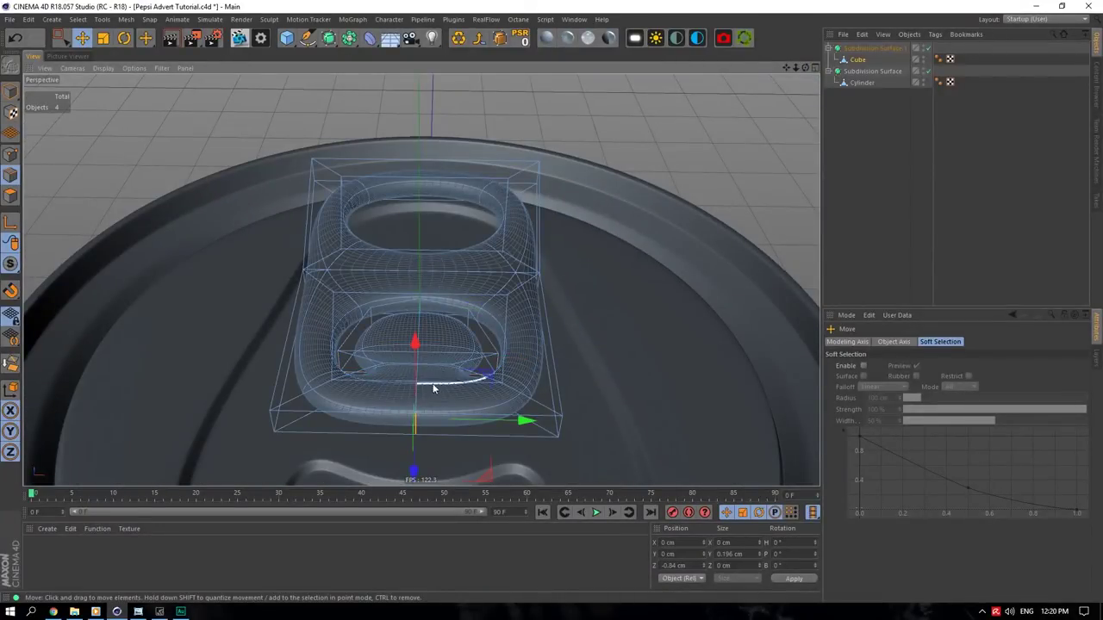
left_click_drag(805, 68, 698, 91)
left_click_drag(189, 393, 152, 399)
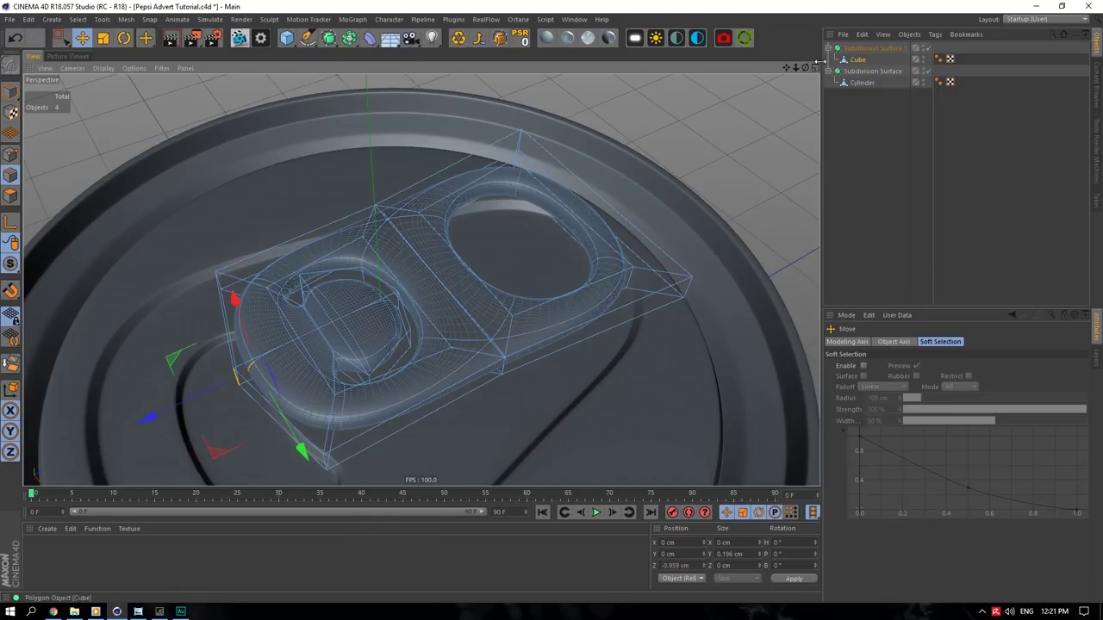
- Lower the tab's Subdivision Surface object onto the lid, moving it along Y in Model mode to about 2.492 cm
left_click_drag(805, 67, 738, 82)
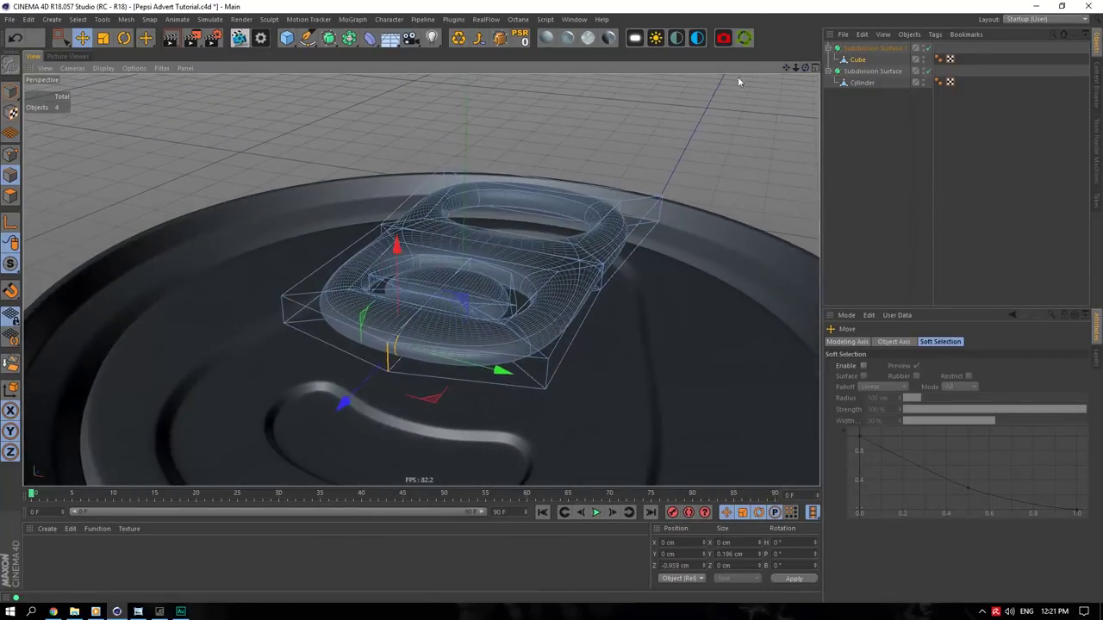
left_click(7, 94)
left_click(865, 49)
left_click_drag(466, 175, 464, 247)
left_click_drag(421, 278, 284, 318, "alt")
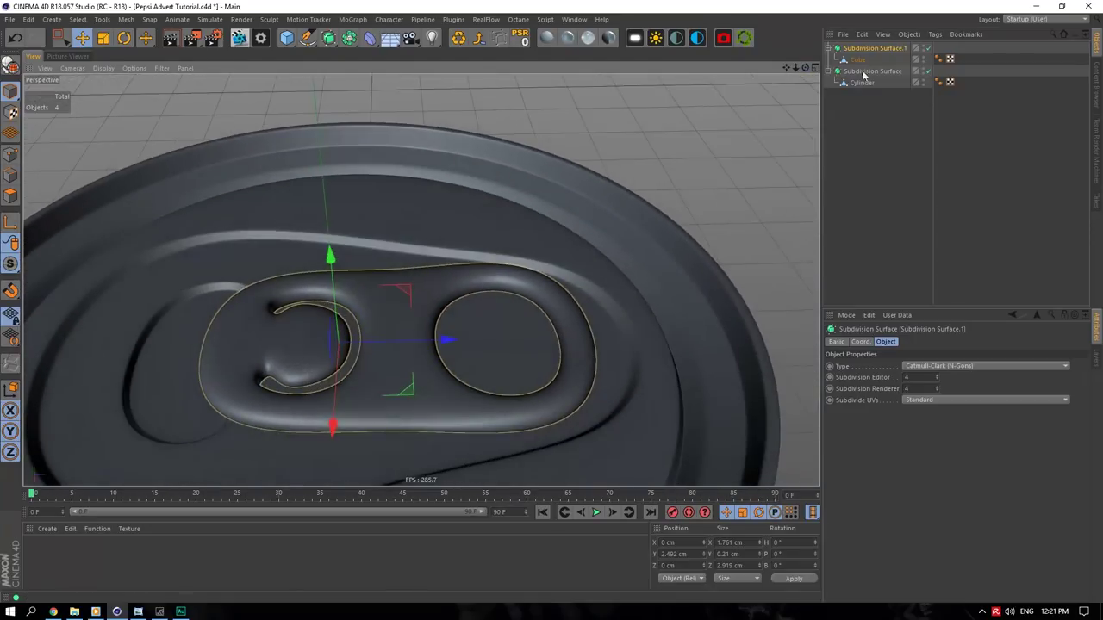
- Disable the tab's Subdivision Surface and select its cube for edge editing
left_click(928, 48)
left_click(857, 60)
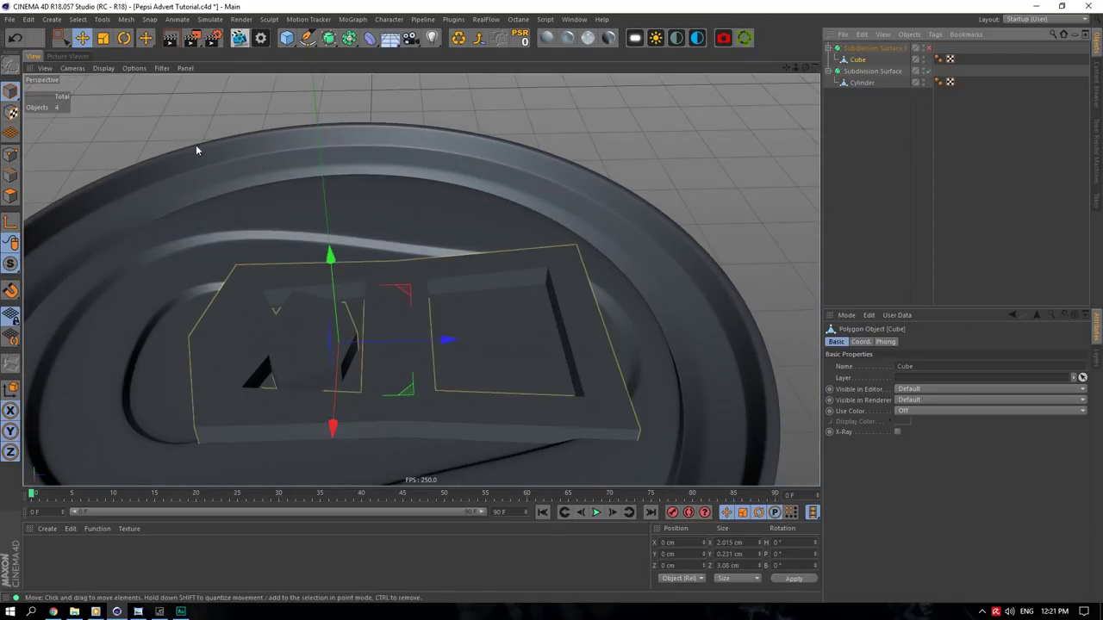
left_click(12, 183)
middle_click_drag(466, 138, 526, 120, "alt")
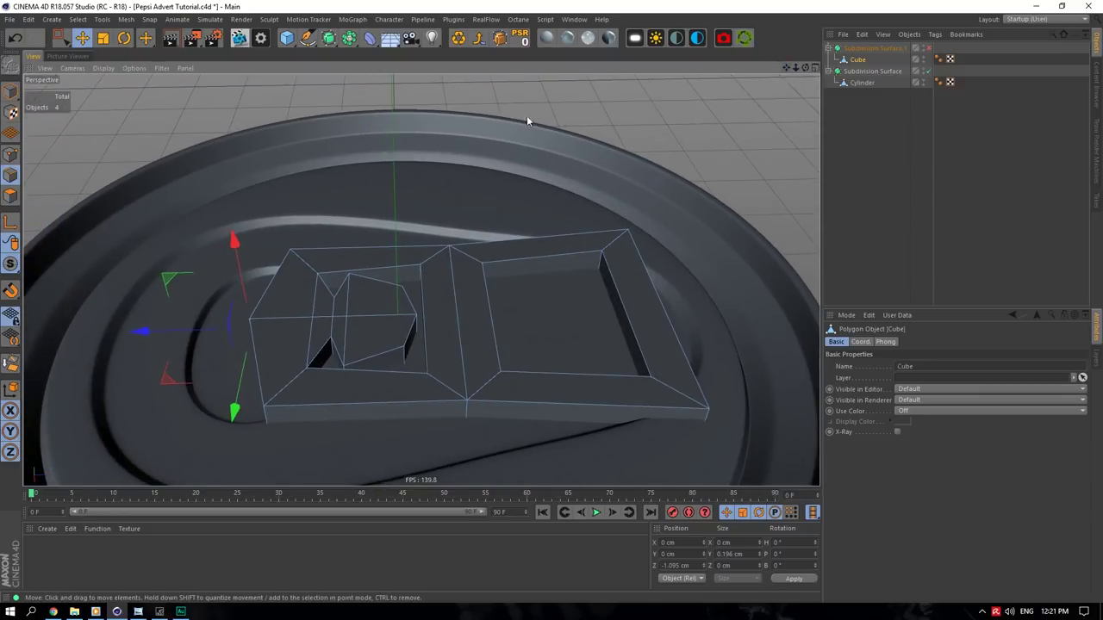
left_click(10, 154)
left_click(60, 38)
scroll(423, 232, "down", 6)
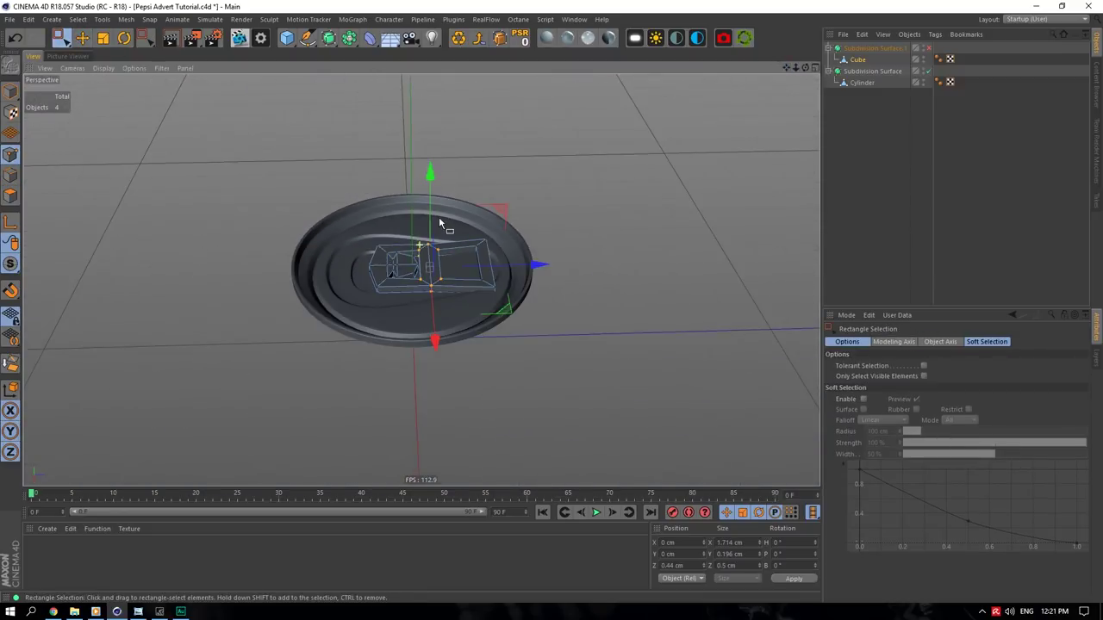
left_click_drag(364, 322, 363, 322)
scroll(383, 243, "up", 4)
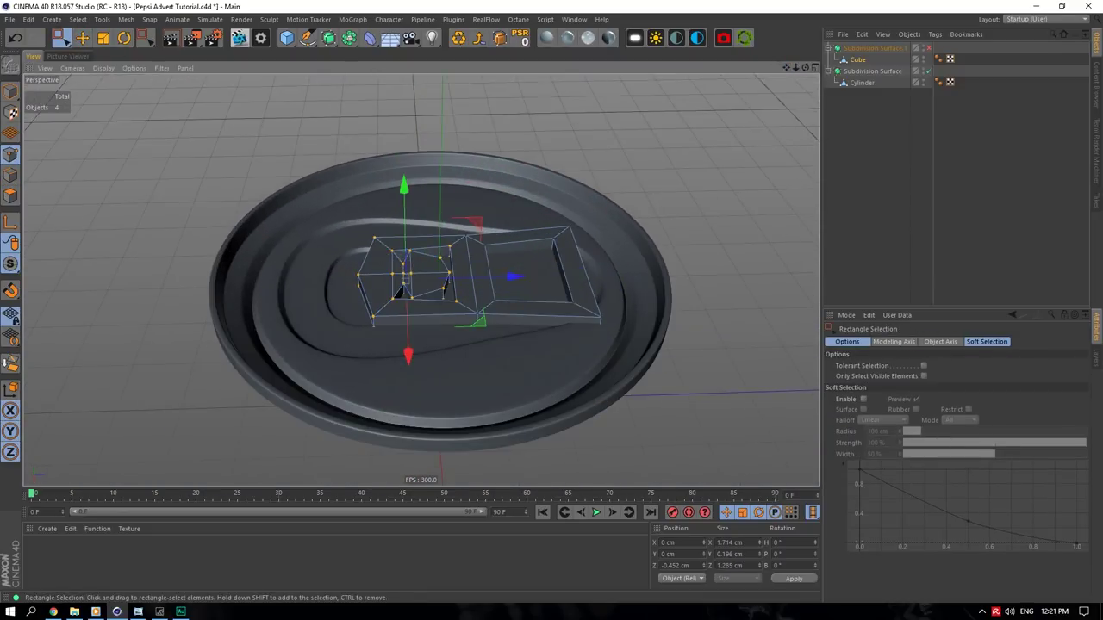
left_click_drag(658, 375, 289, 168)
- Shorten the tab's cube along Z to about 2.676 cm in Model mode and enable its Subdivision Surface
left_click(11, 92)
left_click(104, 38)
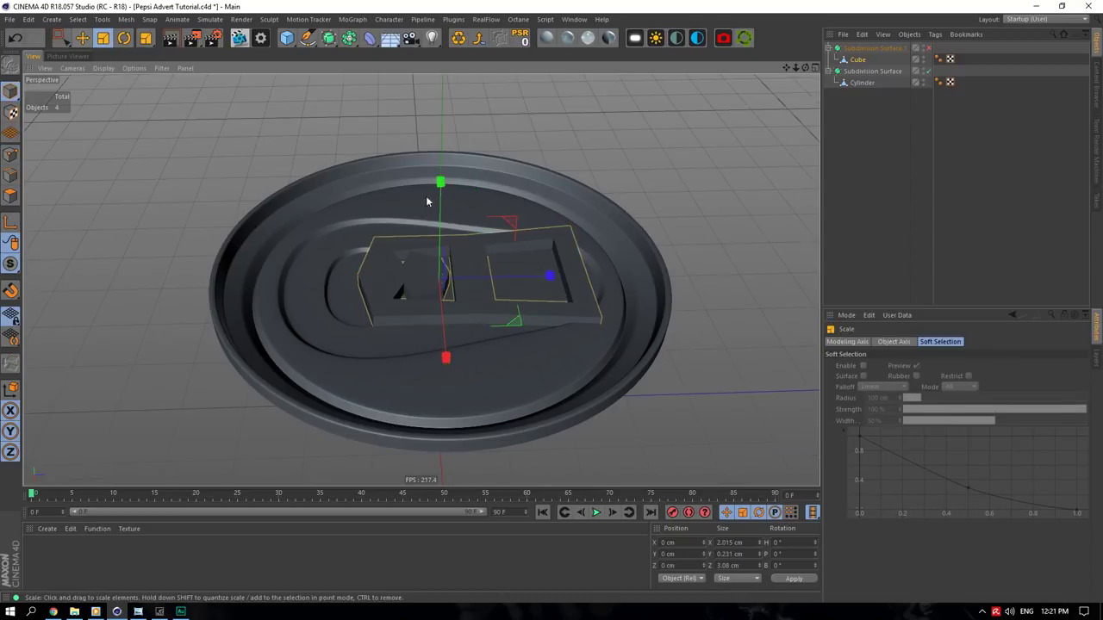
scroll(426, 201, "up", 3)
left_click_drag(575, 321, 551, 312)
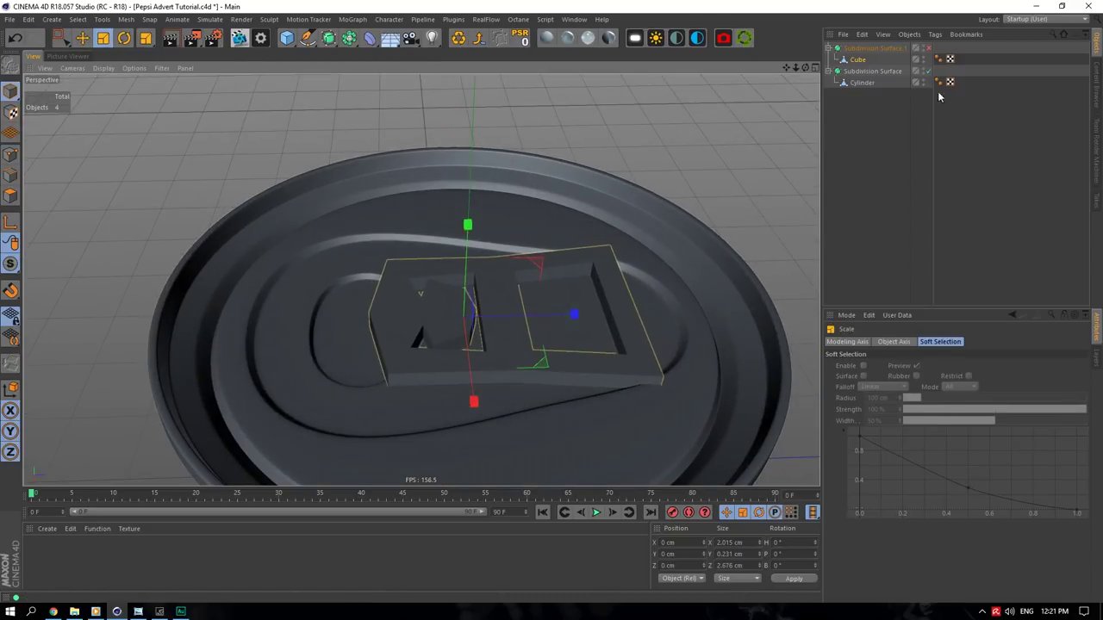
left_click(927, 47)
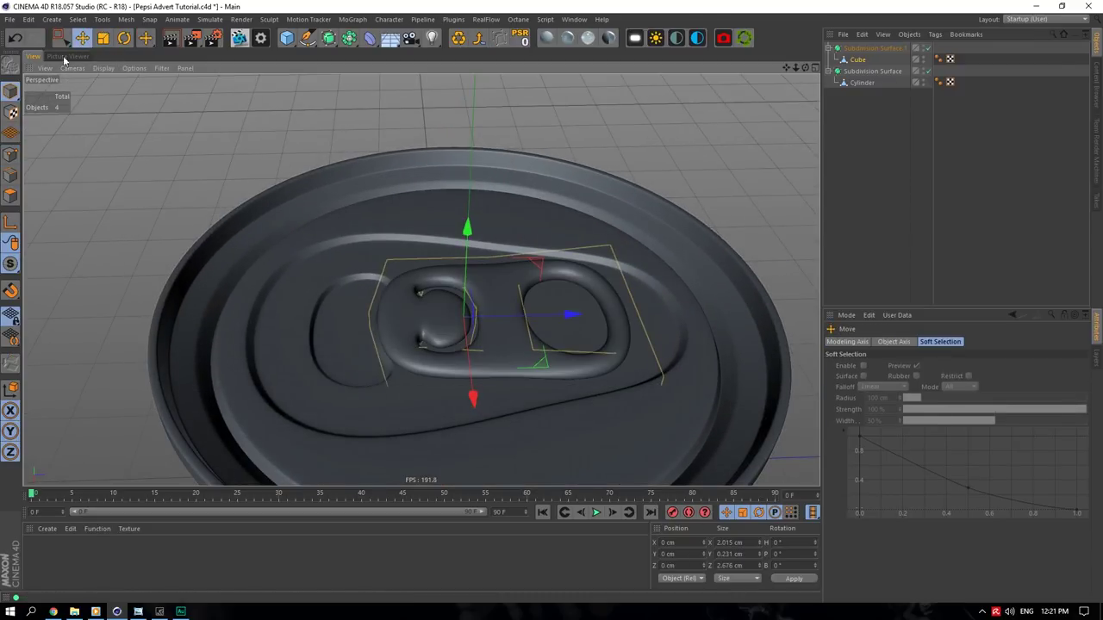
- Shift the tab's Subdivision Surface object along Z to about 0.099 cm to place it on the lid
left_click(874, 48)
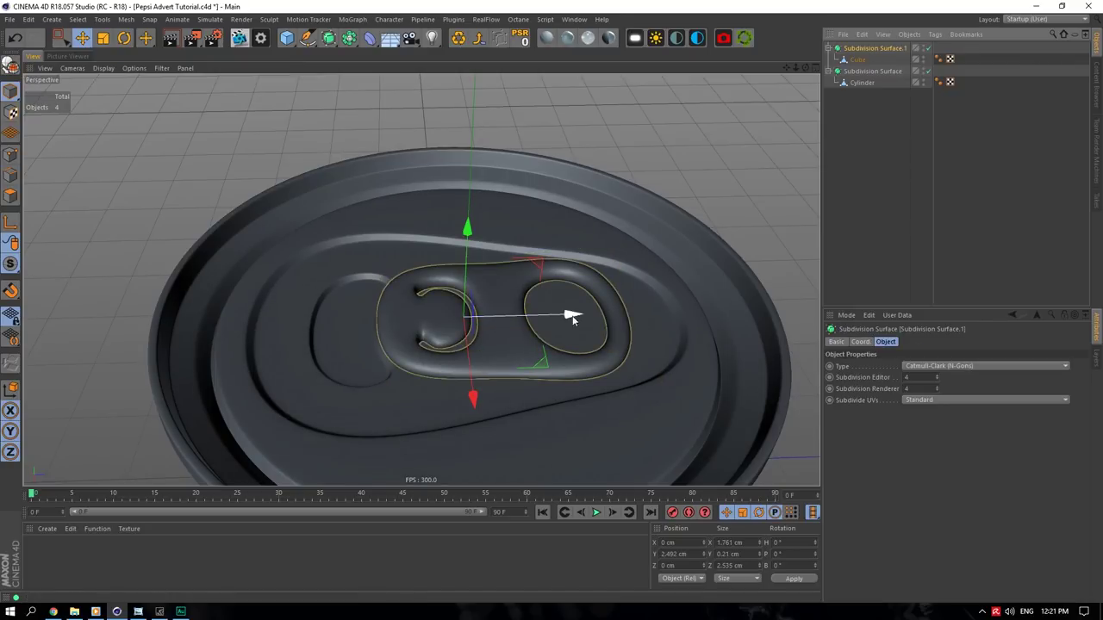
mouse_move(802, 67)
left_mouse_down()
mouse_move(788, 70)
mouse_move(804, 72)
left_mouse_up()
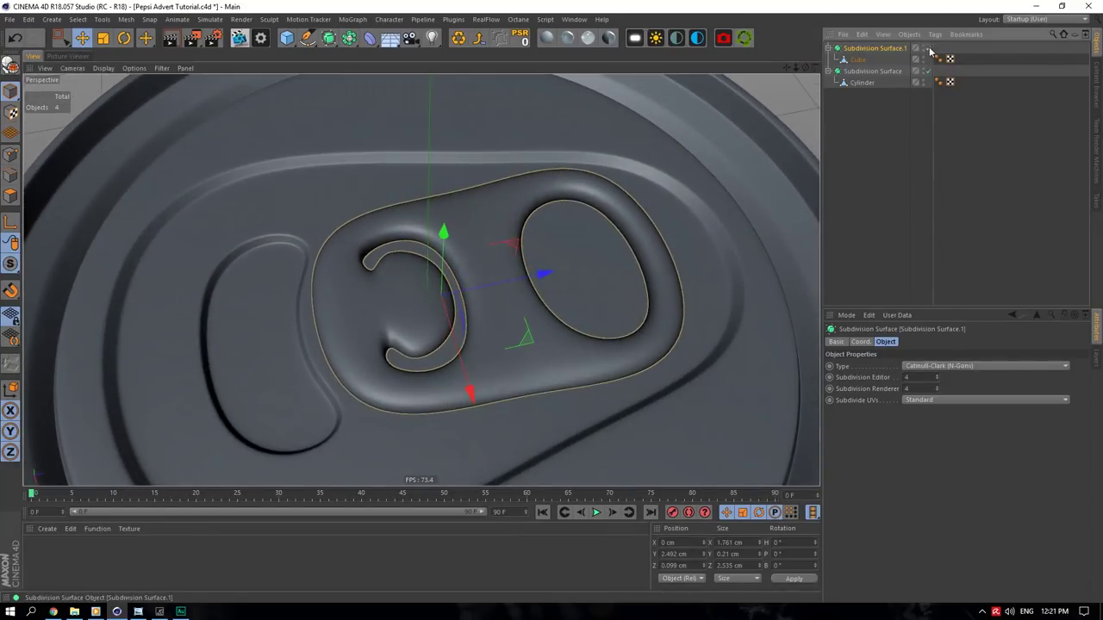
- Disable the tab's Subdivision Surface, select an inner edge of its cube's crossbar and isolate the tab in solo view
left_click(928, 48)
left_click(857, 59)
left_click(11, 175)
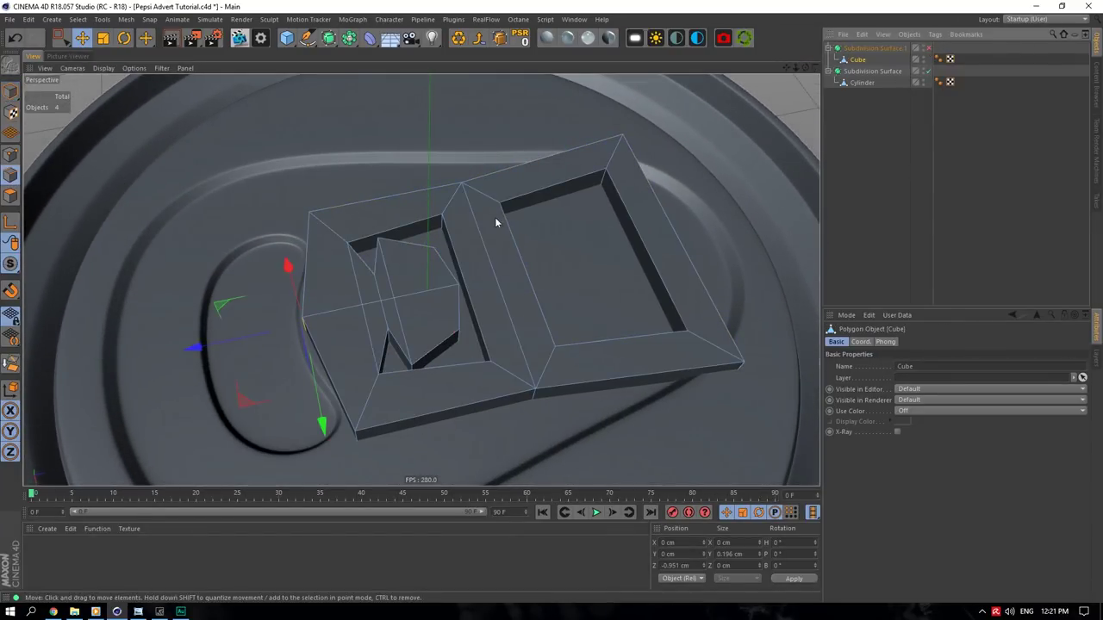
left_click(468, 289)
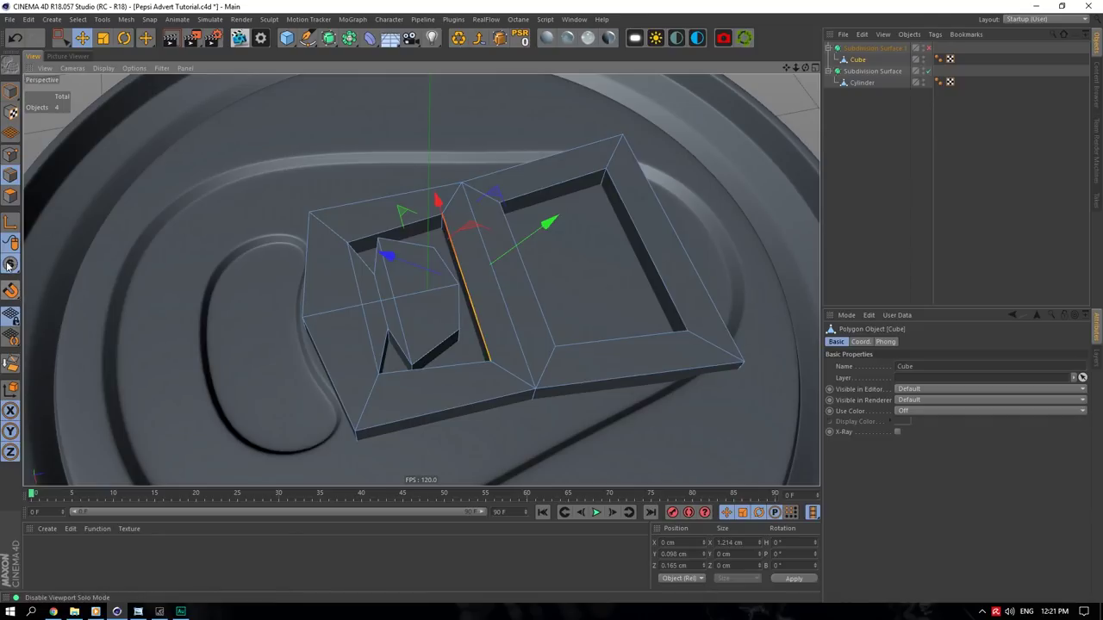
left_click_drag(8, 266, 69, 322)
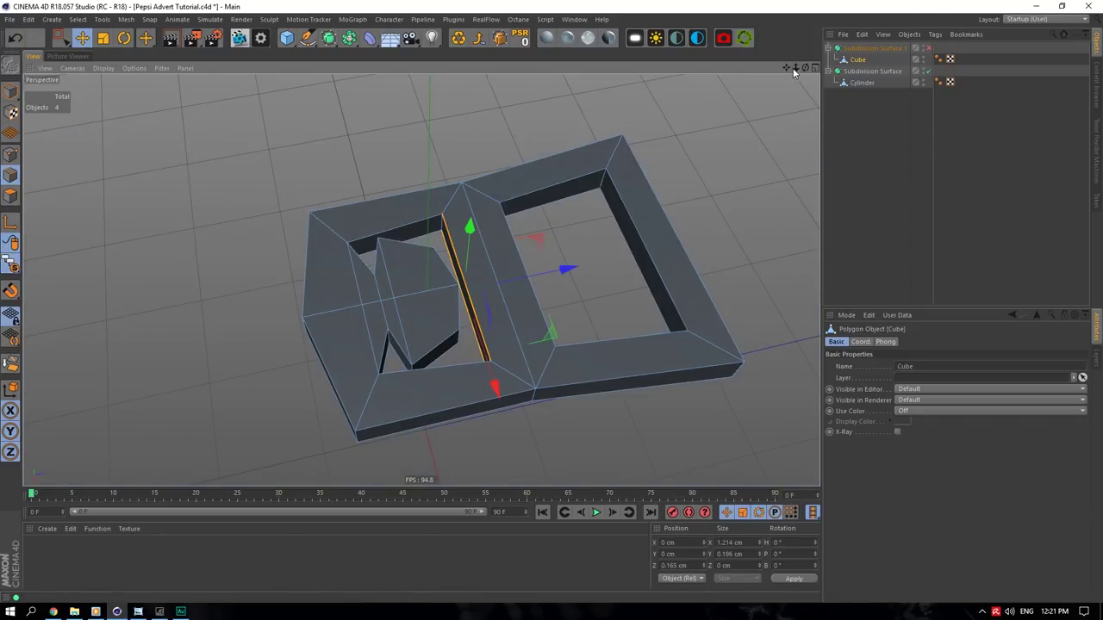
- Select the crossbar's inner edges, scale them along Z to about 0.249 cm and enable the tab's Subdivision Surface
left_click_drag(805, 67, 495, 355)
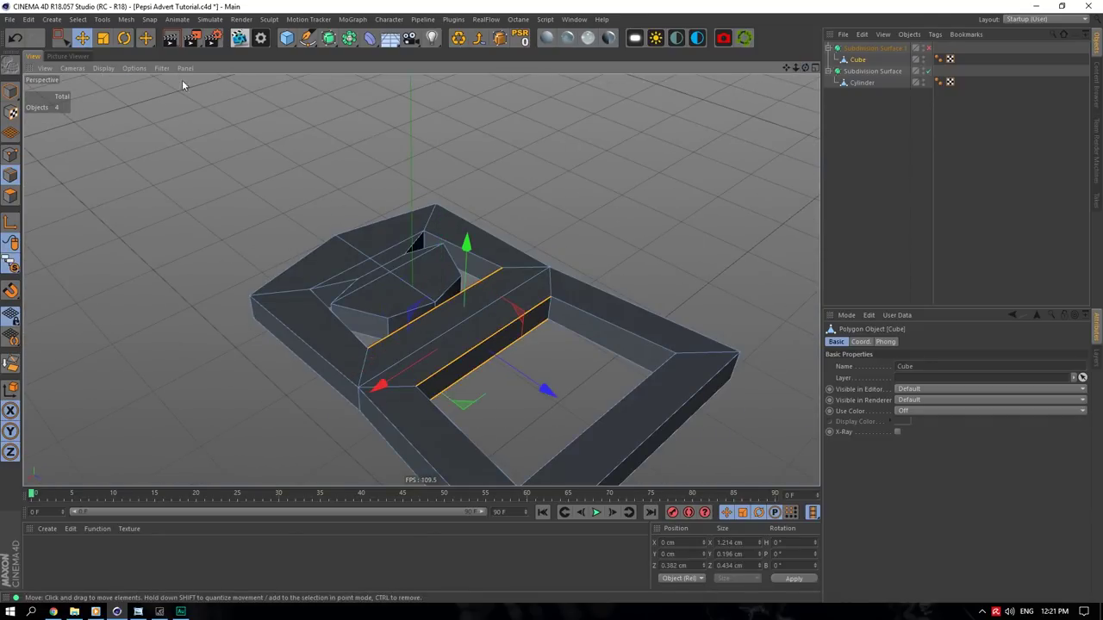
key("t")
left_click_drag(552, 387, 510, 368)
left_click(928, 48)
left_click(880, 112)
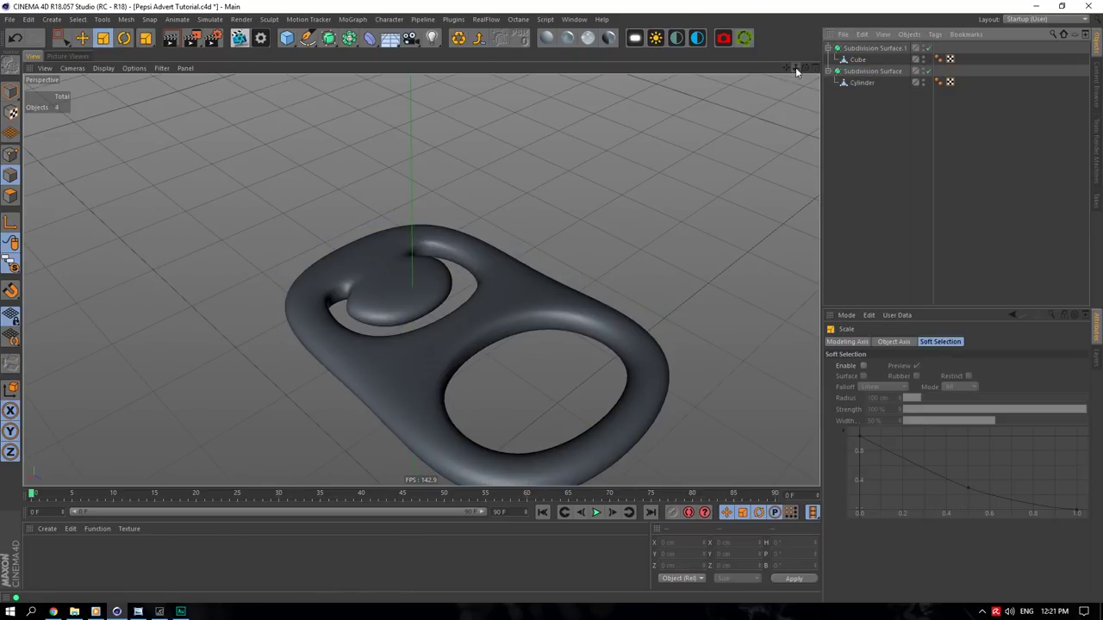
- Narrow the crossbar's edges further along Z to about 0.221 cm and disable the tab's Subdivision Surface
left_click_drag(805, 67, 1025, 159)
left_click(858, 59)
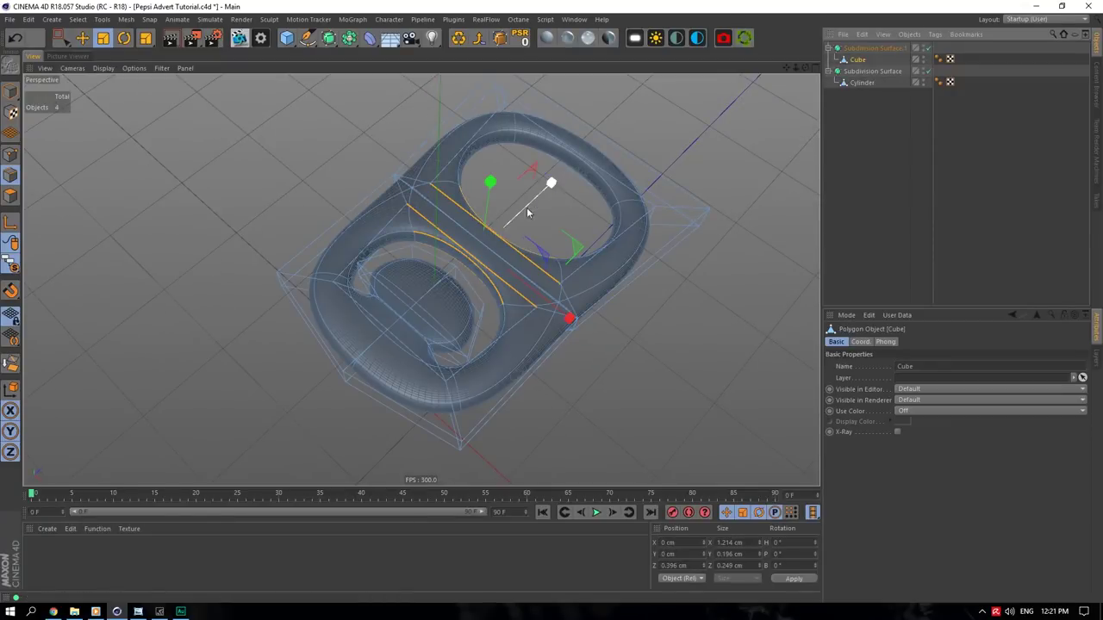
left_click_drag(528, 213, 544, 179)
key("q")
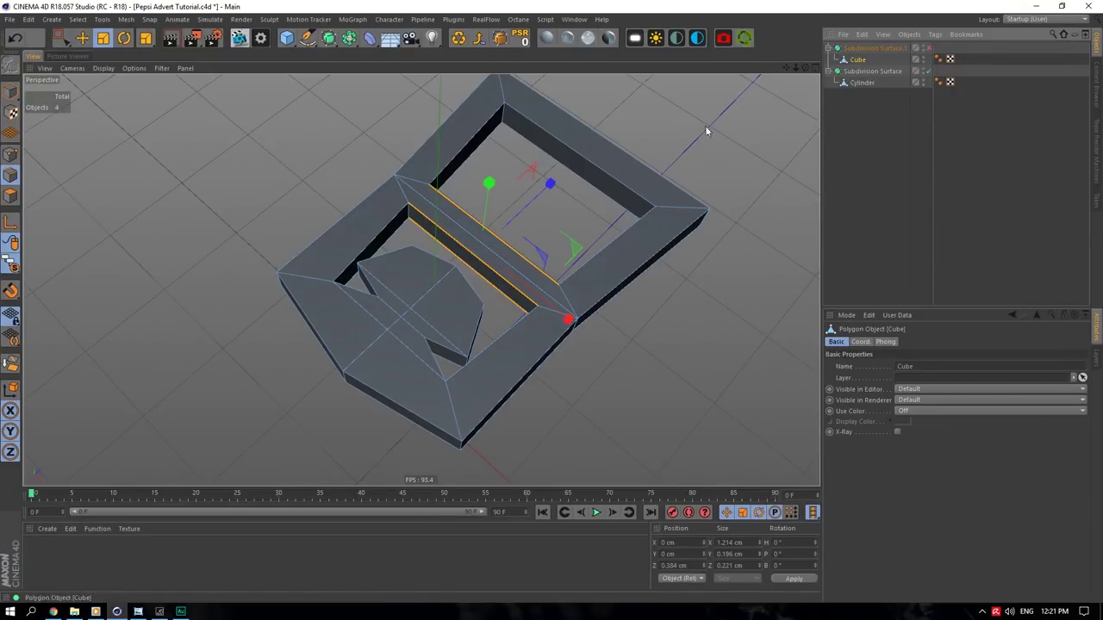
- Select the edges across the tongue's base and move them along Z to about -0.238 cm with the Subdivision Surface enabled
left_click(443, 339)
left_click(359, 275)
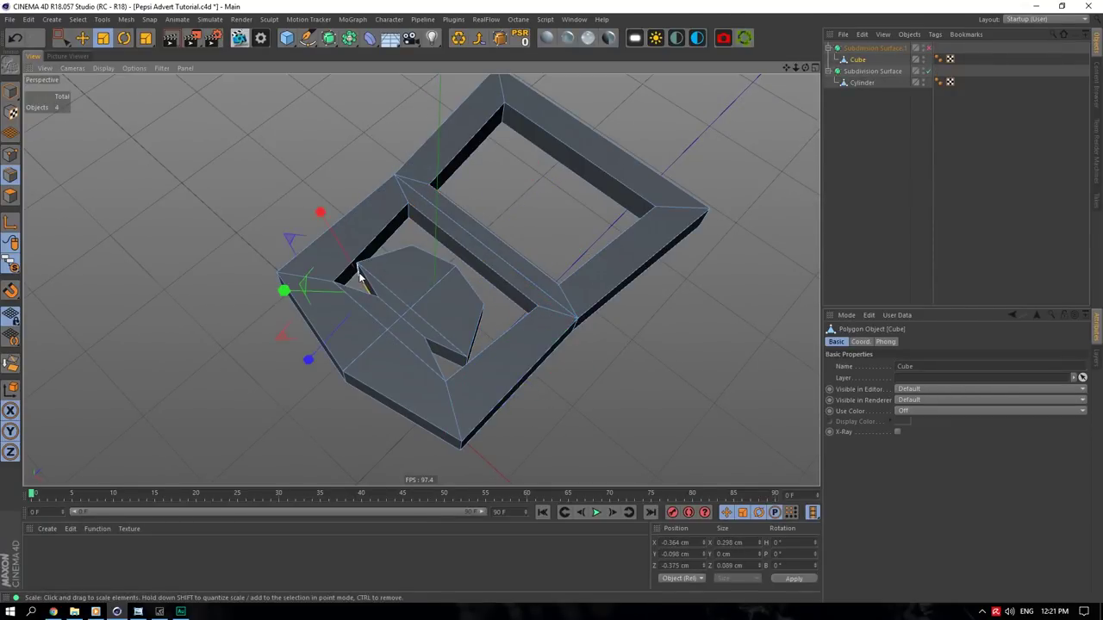
left_click(359, 270)
left_click(467, 362, "shift")
double_click(453, 343)
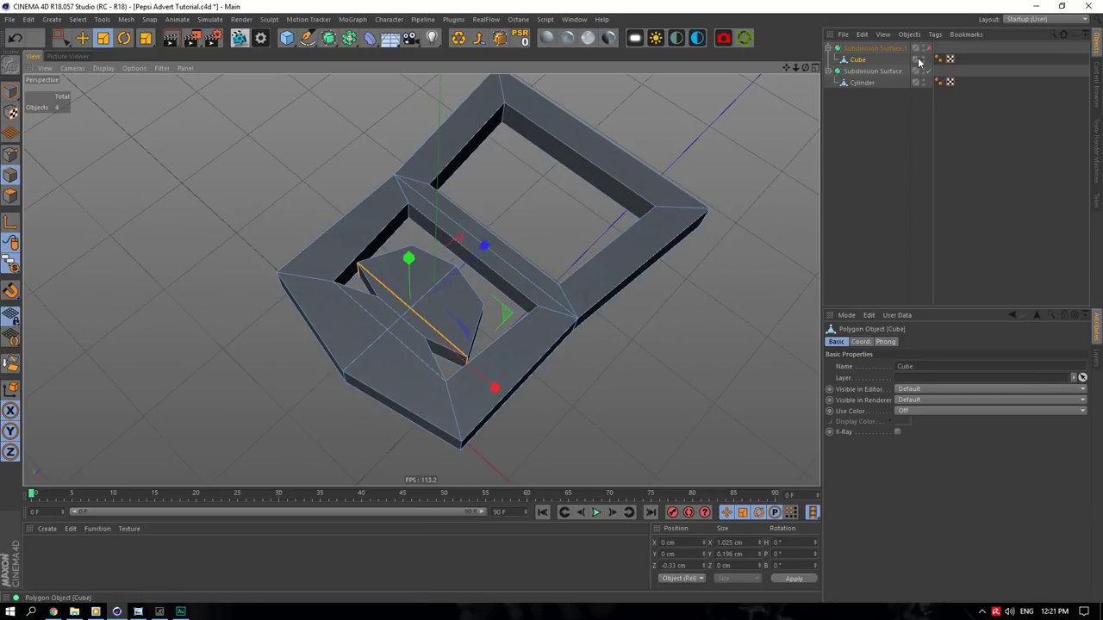
key("q")
key("e")
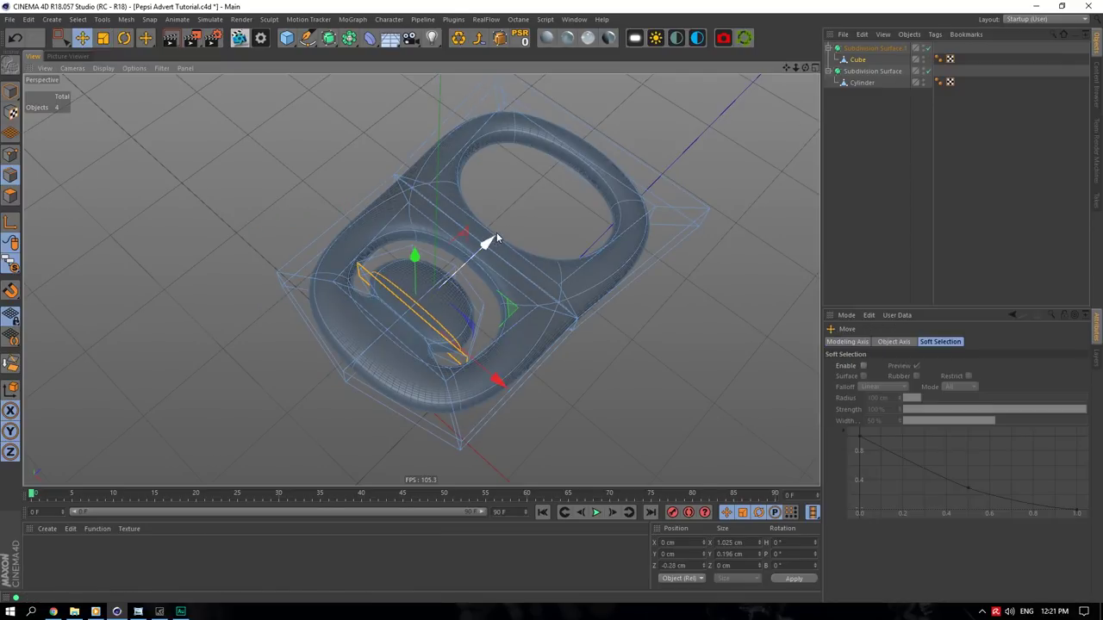
left_click_drag(496, 239, 491, 238)
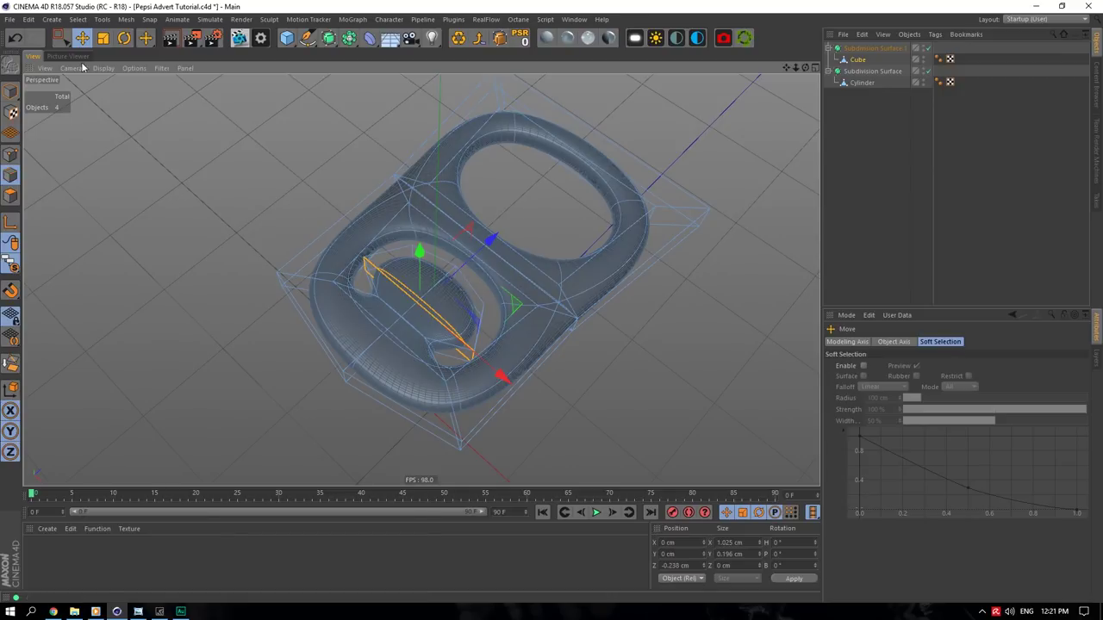
- Scale the edges across the tongue's base along X to about 0.828 cm and deselect the tab
left_click(101, 39)
left_click_drag(517, 377, 485, 370)
left_click(744, 153)
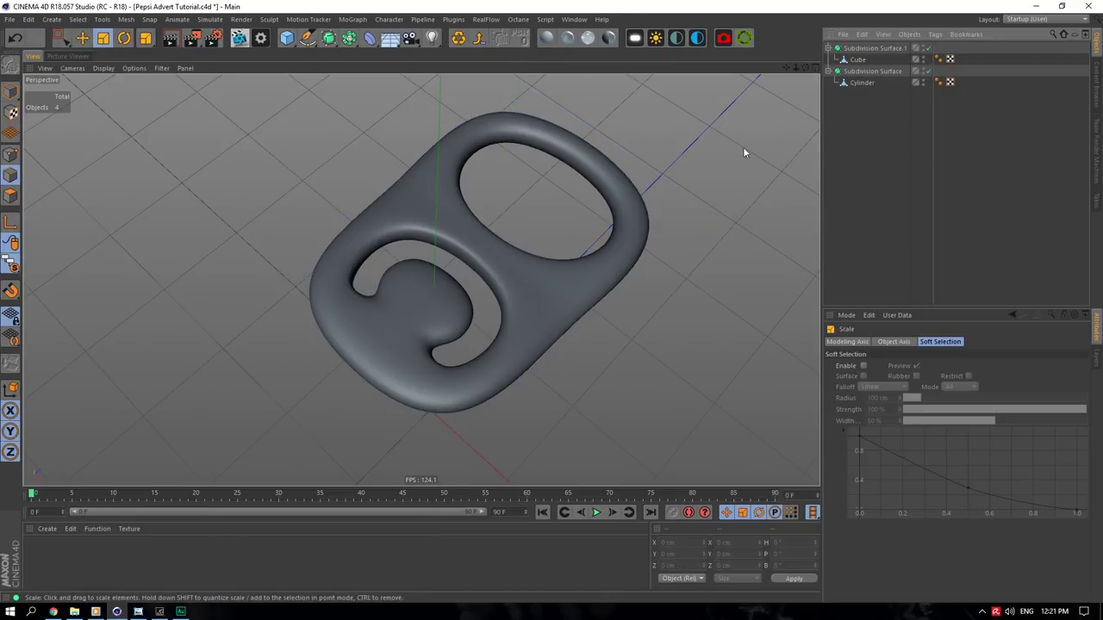
- Nudge the tongue's base edges on the tab's cube with the Subdivision Surface enabled
left_click(857, 60)
left_click(928, 48)
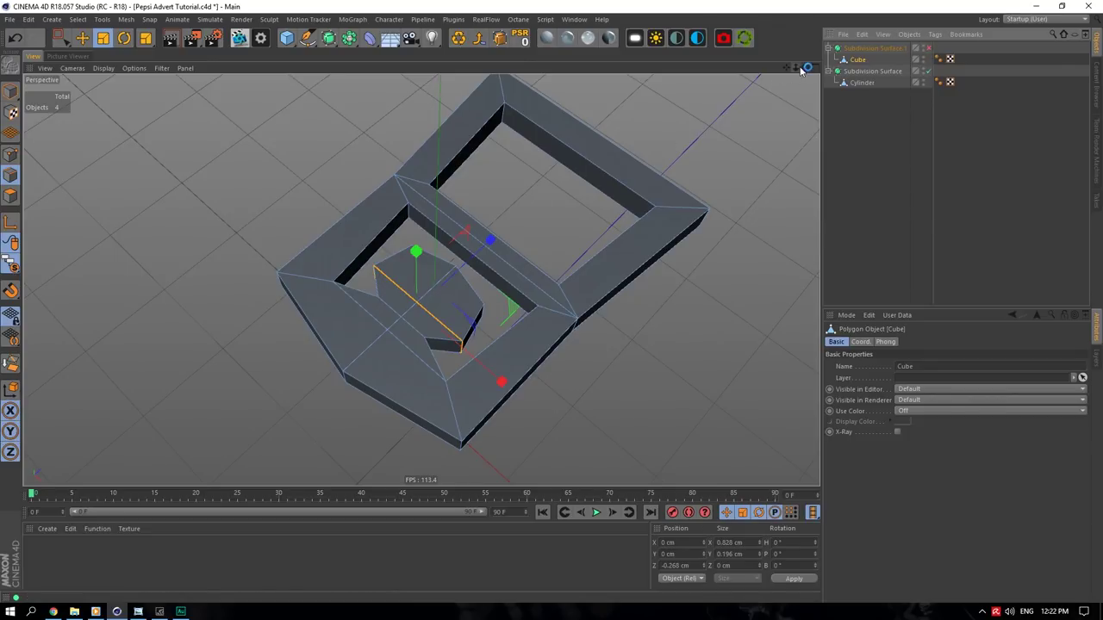
left_click_drag(804, 67, 168, 112)
left_click(928, 49)
key("e")
left_click_drag(529, 241, 540, 246)
left_click(837, 162)
- Exit solo view to show the whole can and save the project
left_click_drag(12, 263, 61, 276)
key("ctrl+s")
left_click_drag(805, 67, 847, 45)
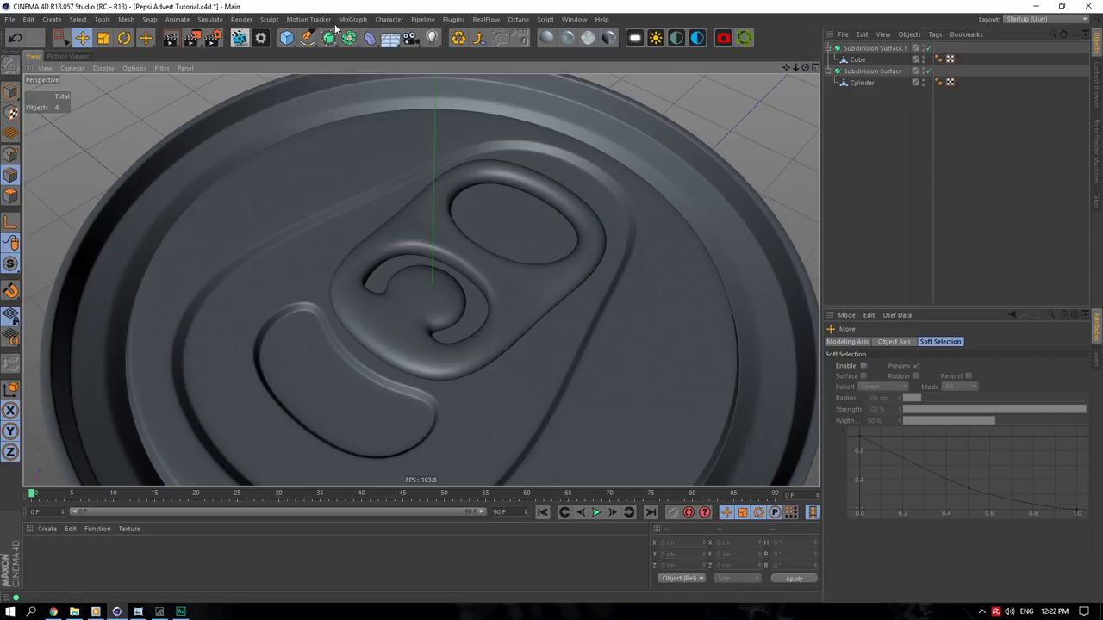
- Add a cylinder primitive with a radius of 0.4 cm and a height of 0.2 cm for the tab's rivet
left_click_drag(287, 37, 332, 53)
left_click(521, 55)
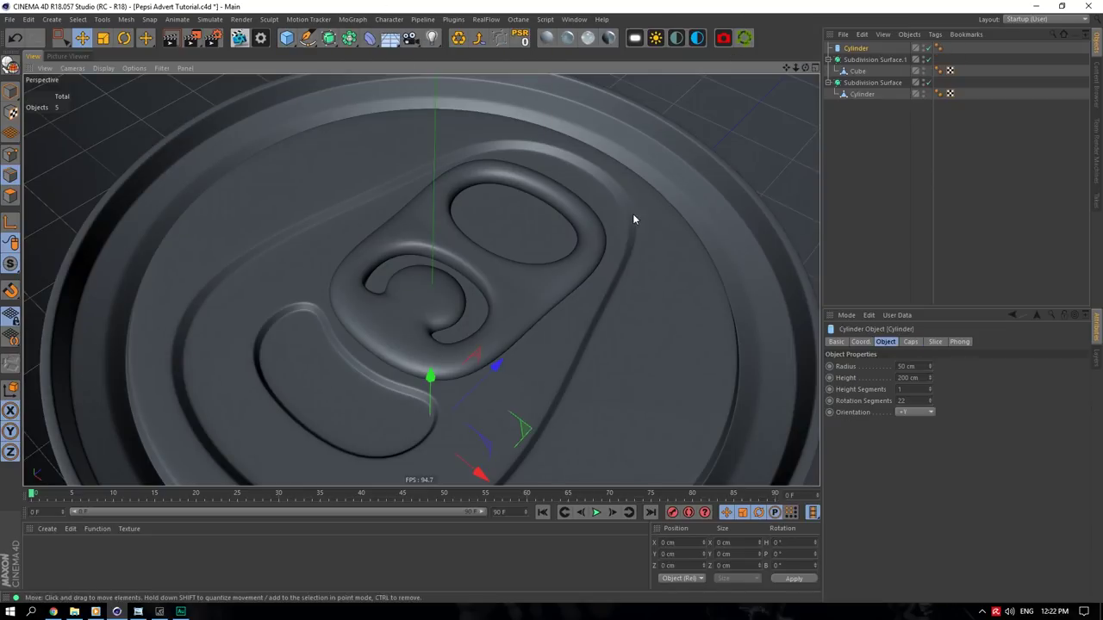
left_click(906, 366)
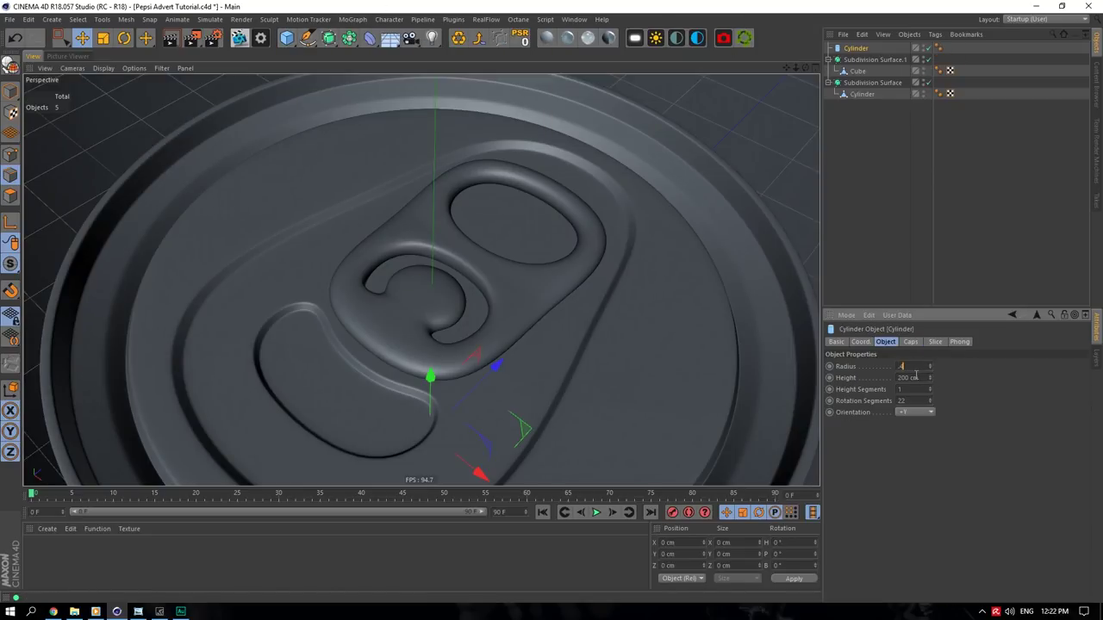
type(".4")
key("Return")
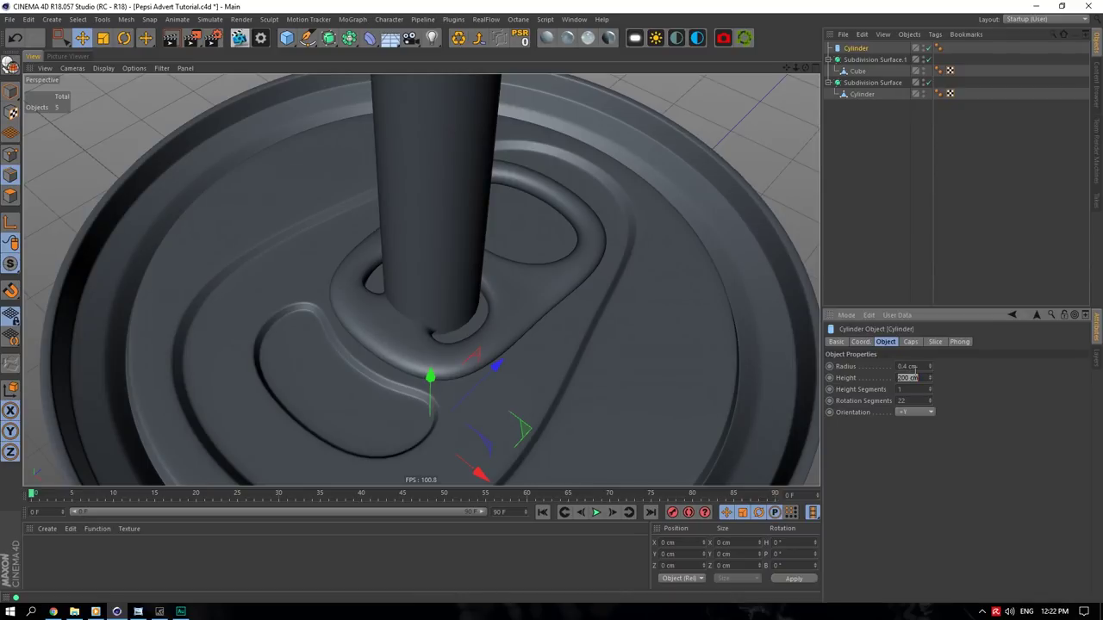
type(".2")
key("Return")
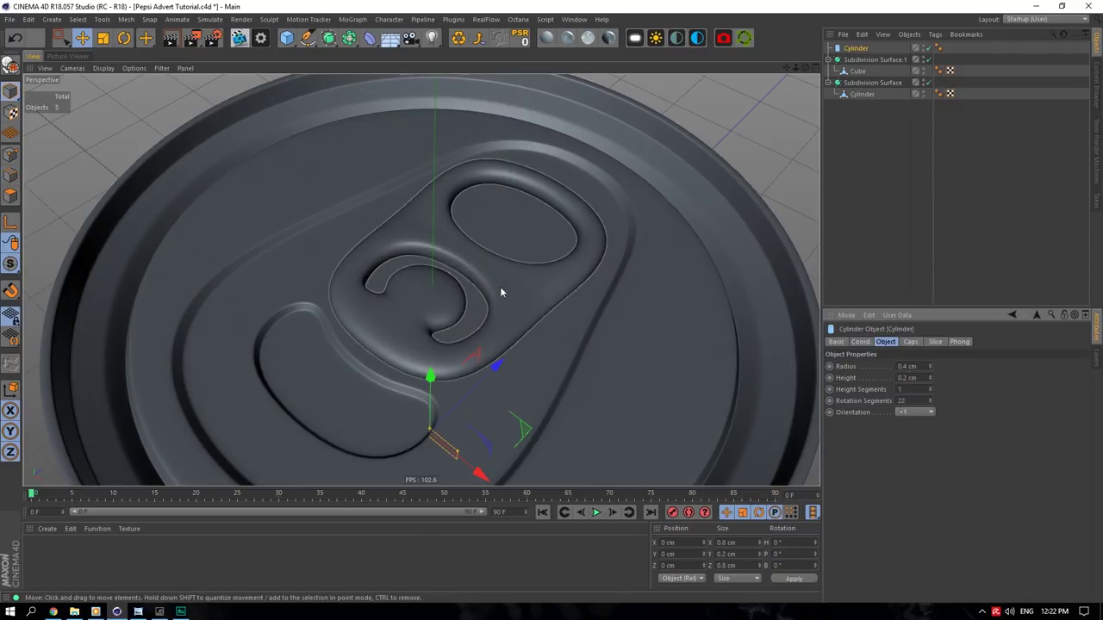
- Raise the rivet cylinder along Y to about 2.639 cm above the tab's tongue and set its height to 0.1 cm
scroll(500, 293, "down", 3)
left_click_drag(450, 347, 448, 202)
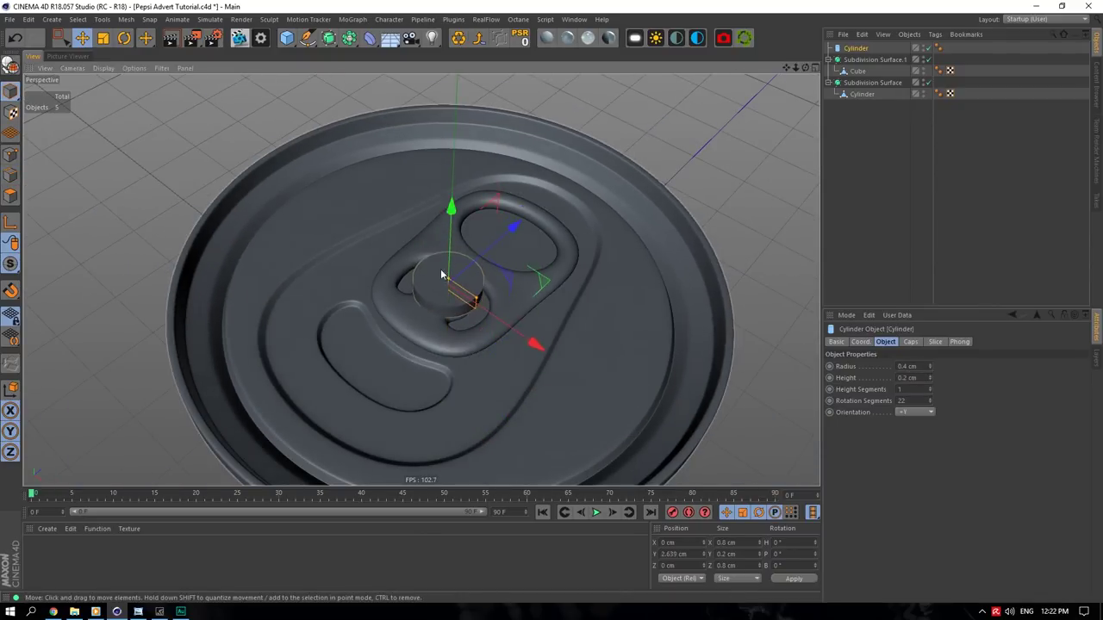
scroll(557, 278, "up", 4)
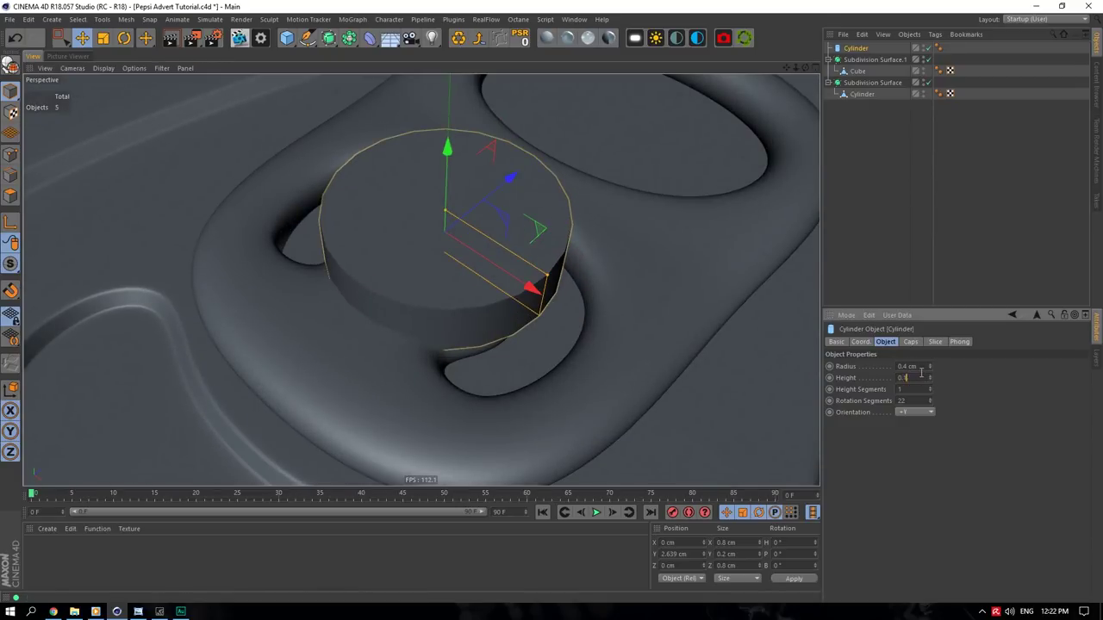
key("Return")
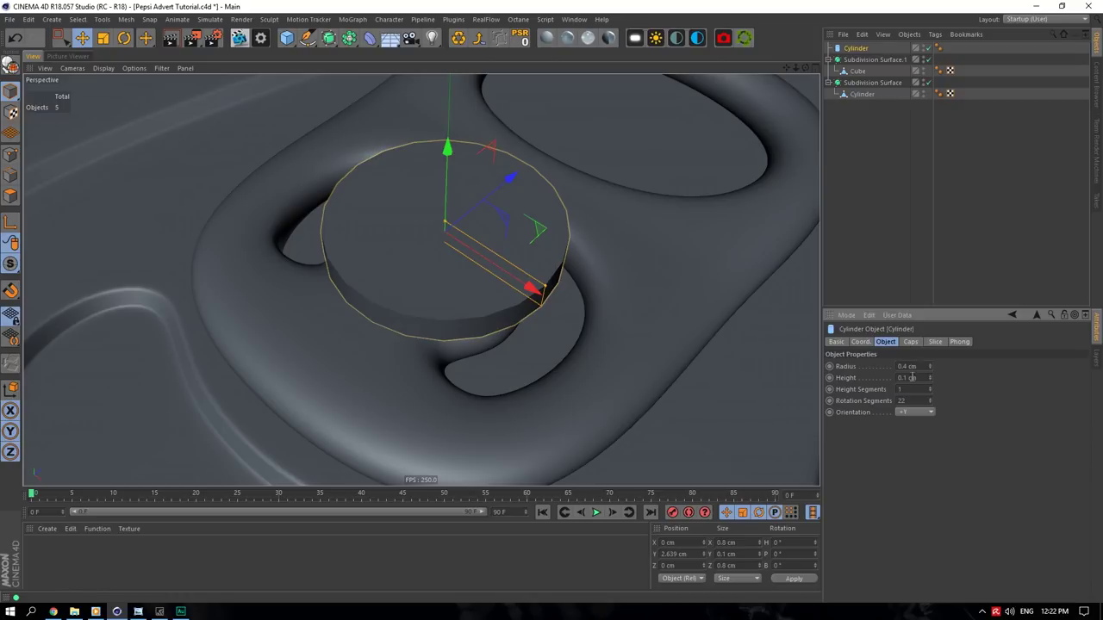
- Enable the rivet cylinder's cap fillet with a 0.05 cm radius and set its rotation segments to 50
left_click(911, 342)
left_click(870, 392)
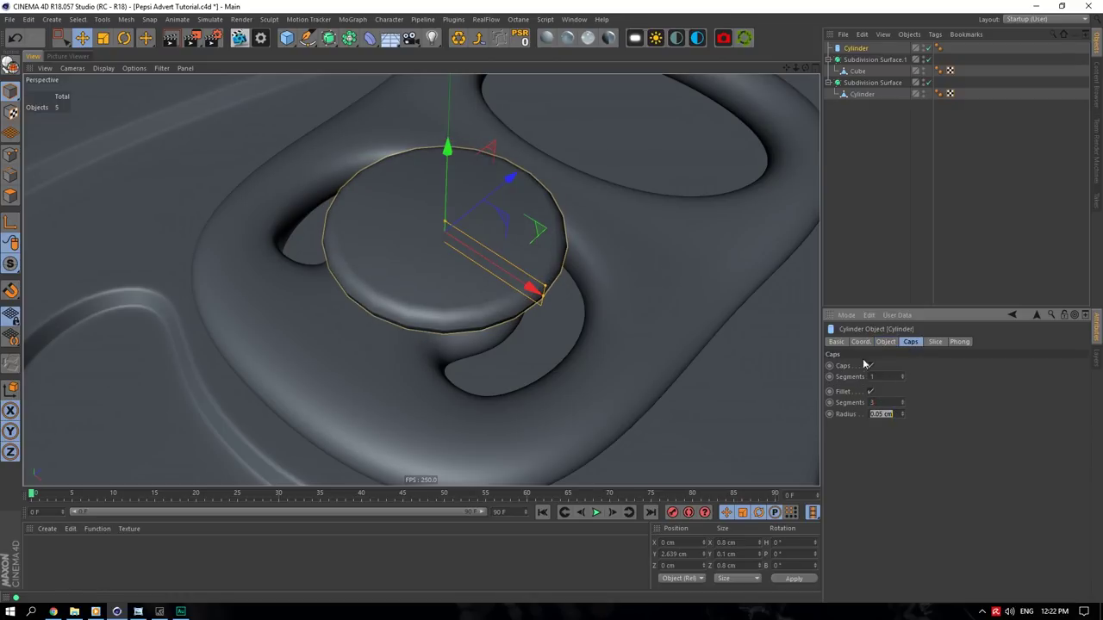
left_click(885, 342)
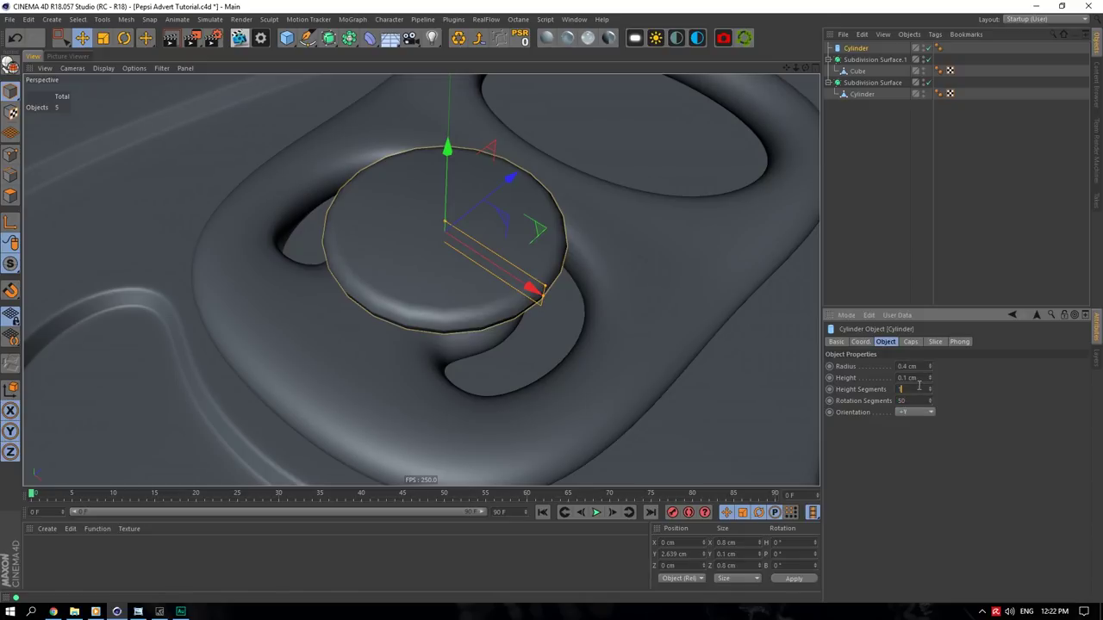
- Flatten the rivet cylinder with a Y scale of 0.5 and set its Phong angle to 90°
left_click_drag(804, 67, 829, 19)
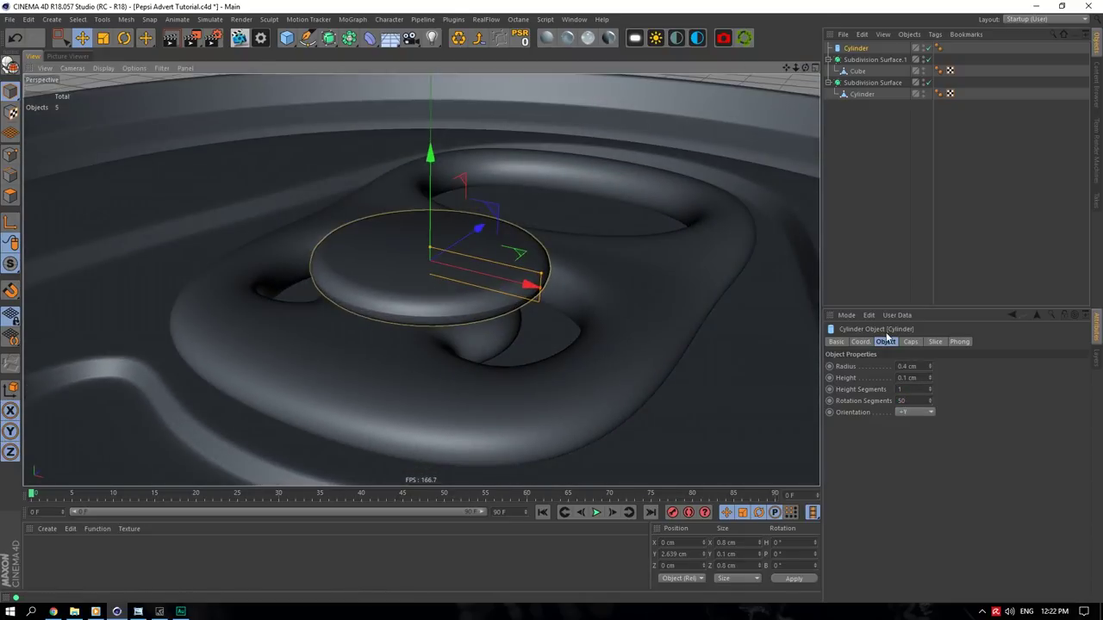
left_click(864, 342)
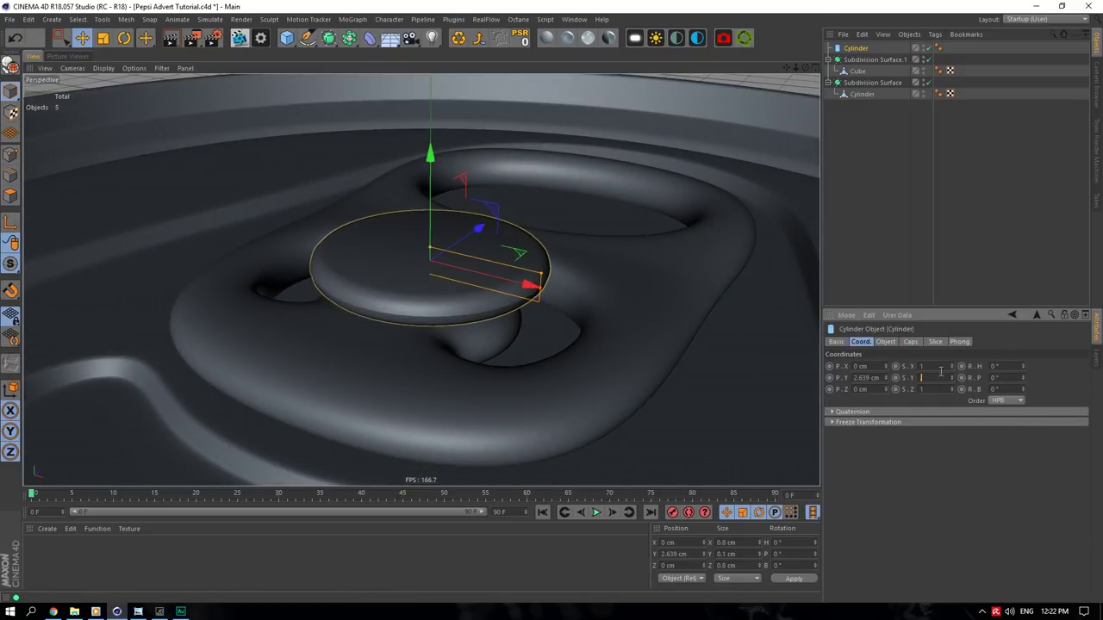
left_click(940, 365)
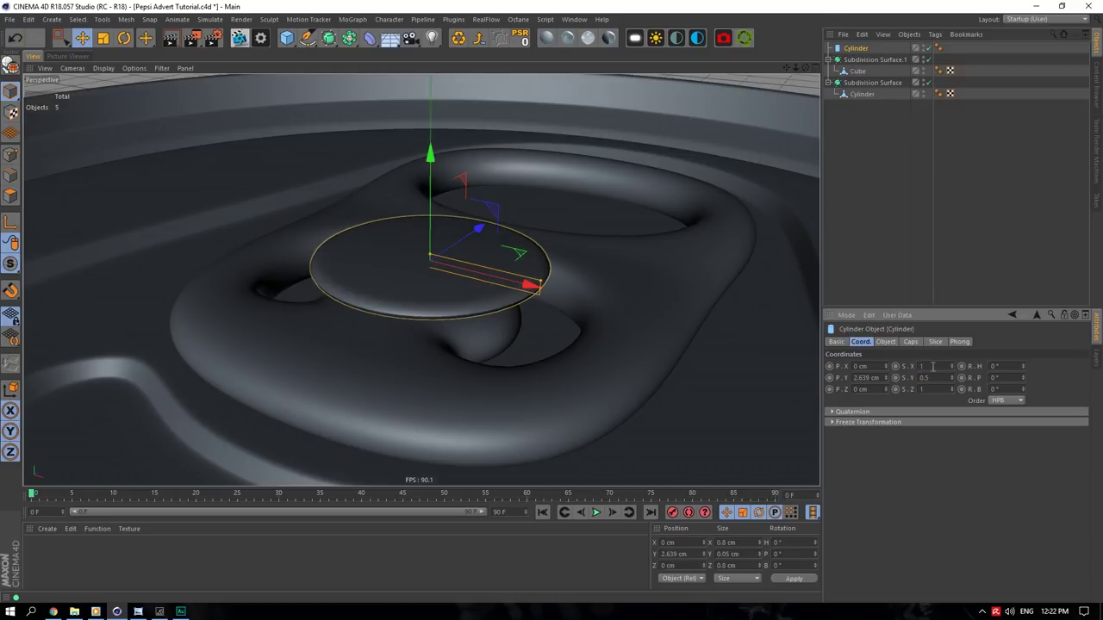
left_click(998, 80)
left_click(938, 47)
left_click(896, 376)
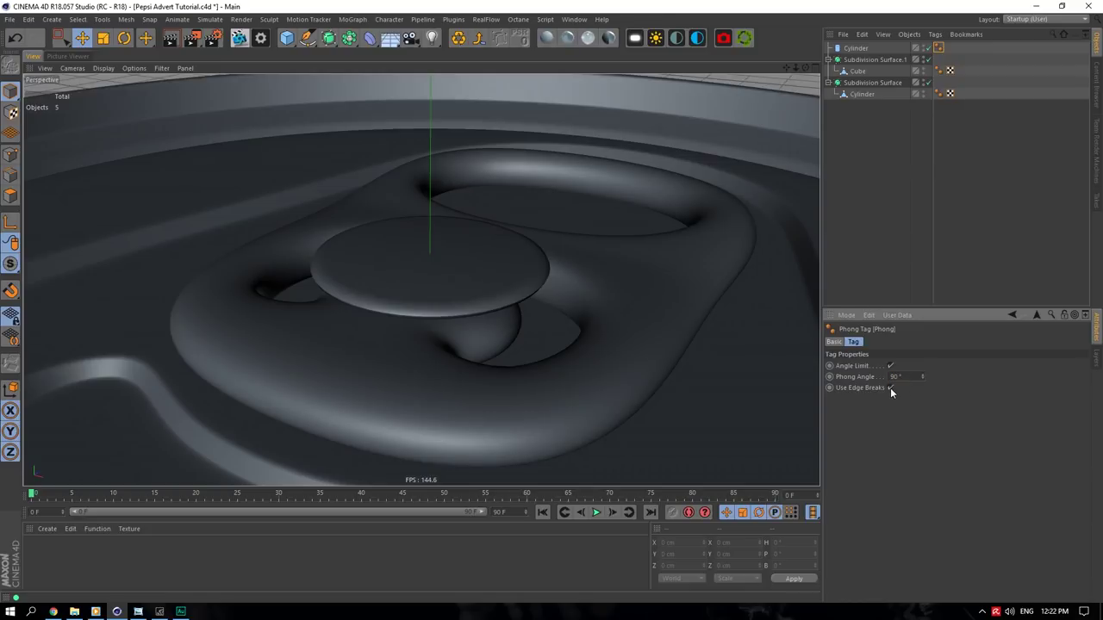
- Set the rivet cylinder's fillet segments to 52
left_click(855, 48)
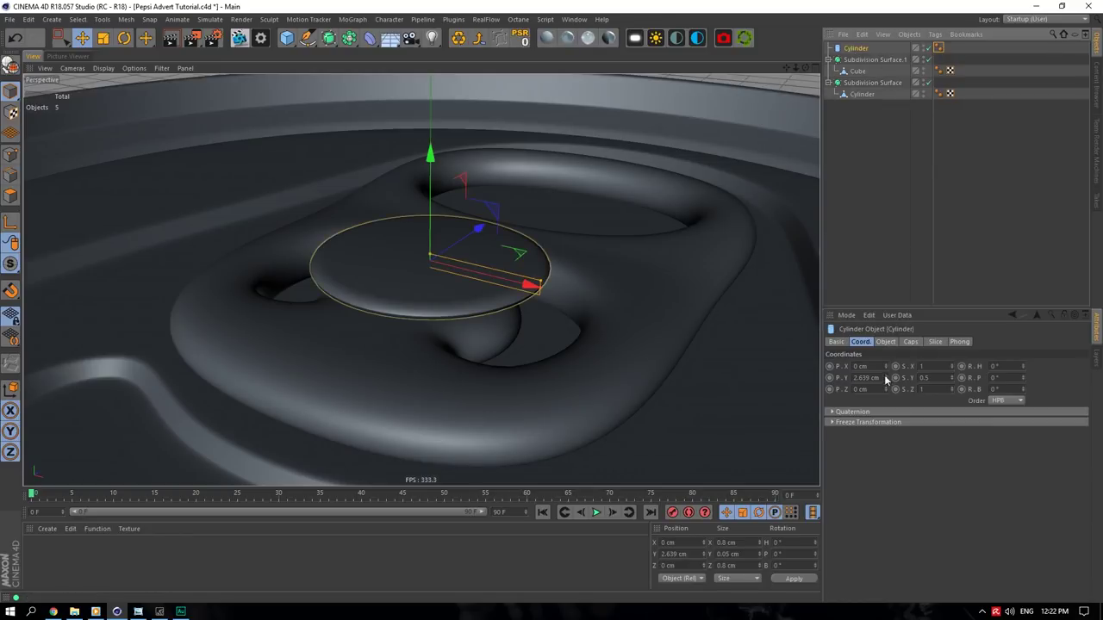
left_click(884, 342)
scroll(445, 310, "up", 3)
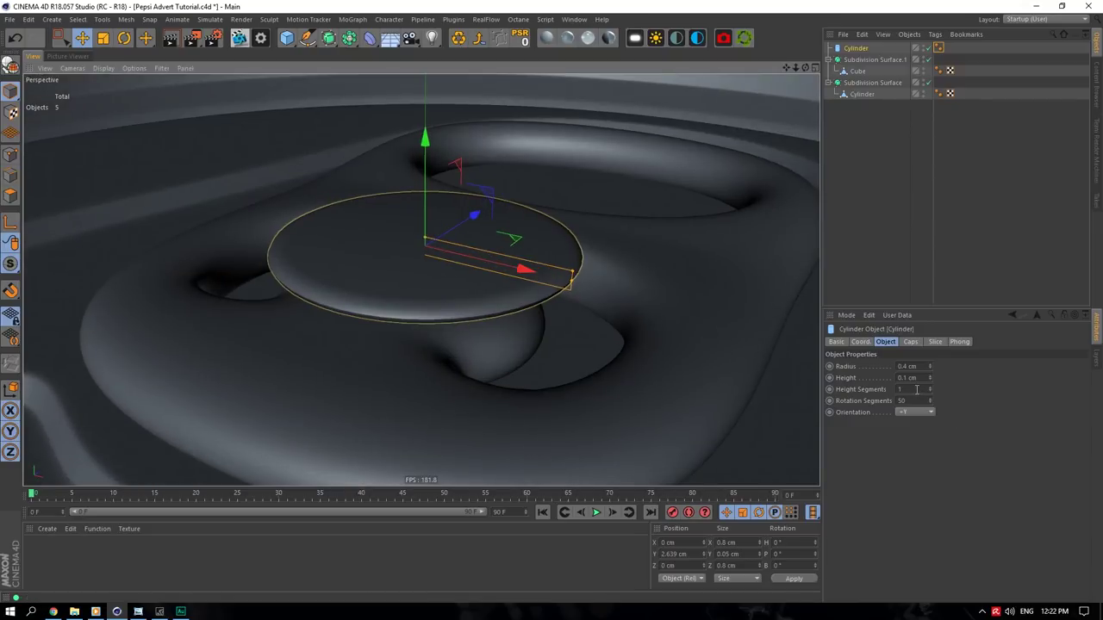
left_click(909, 341)
left_click_drag(902, 401, 902, 381)
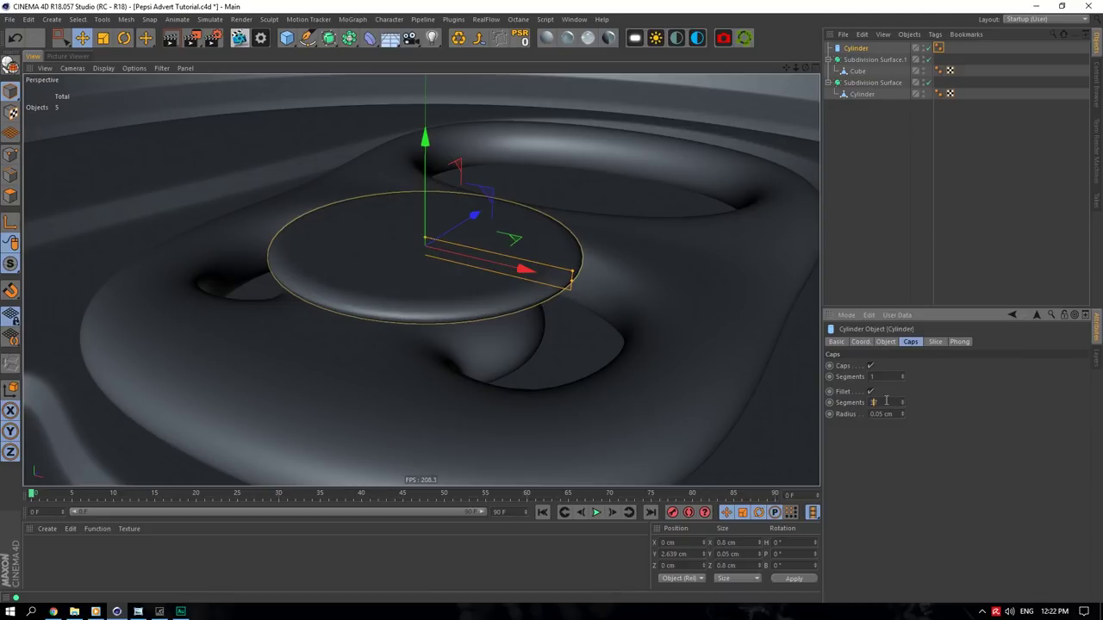
left_click(935, 128)
left_click(939, 48)
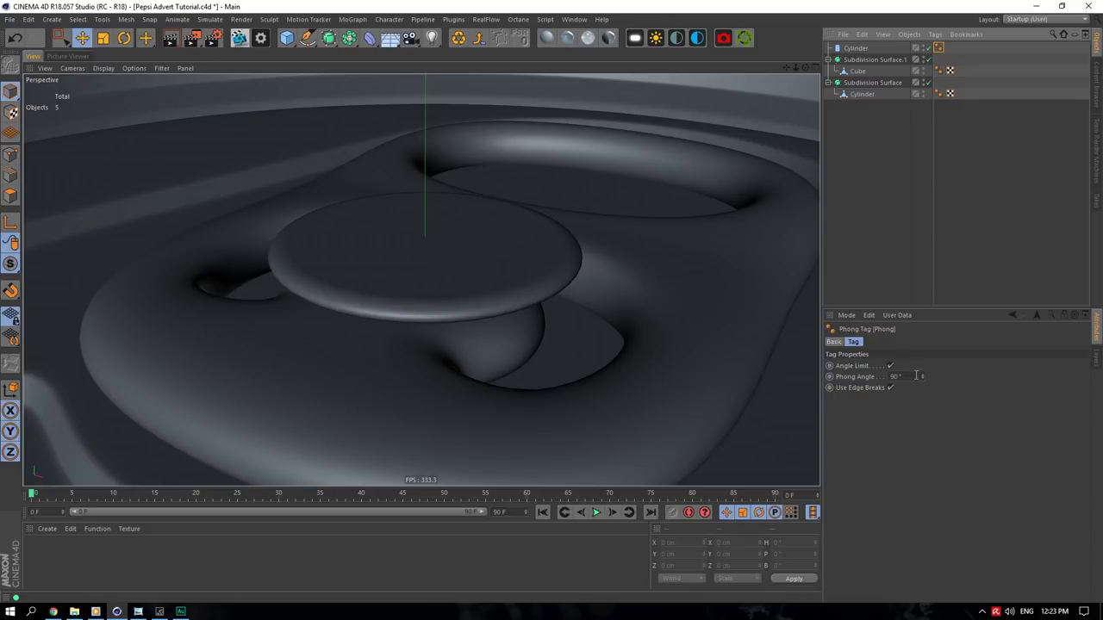
left_click_drag(915, 376, 931, 375)
- Lower the number of fillet segments on the rivet cylinder's caps, leaving the fillet radius as is
left_click(892, 49)
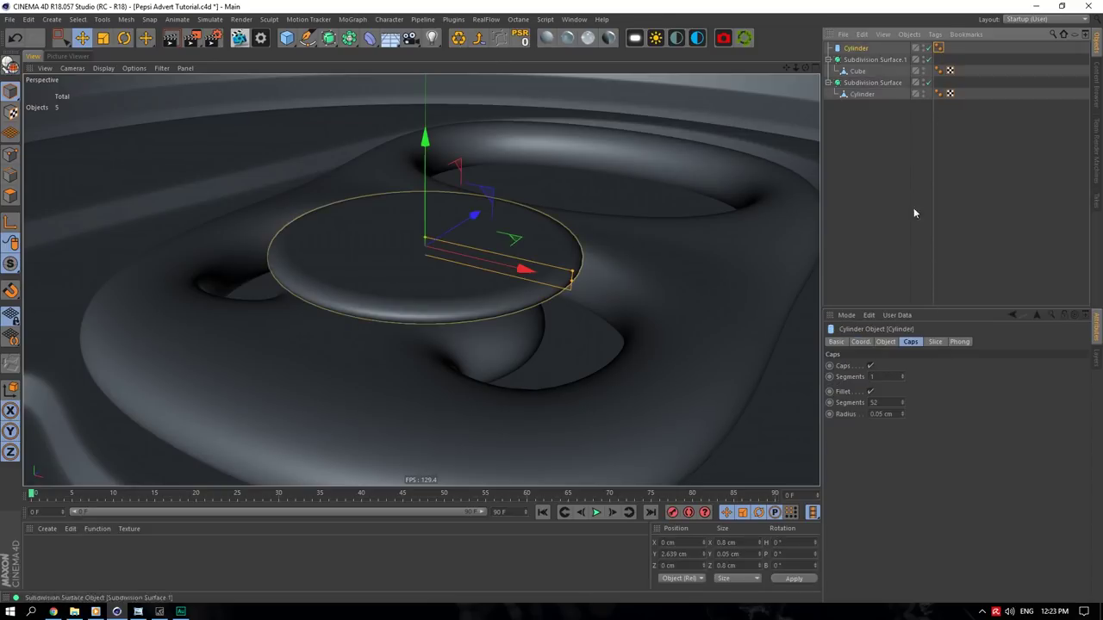
double_click(885, 399)
type("4")
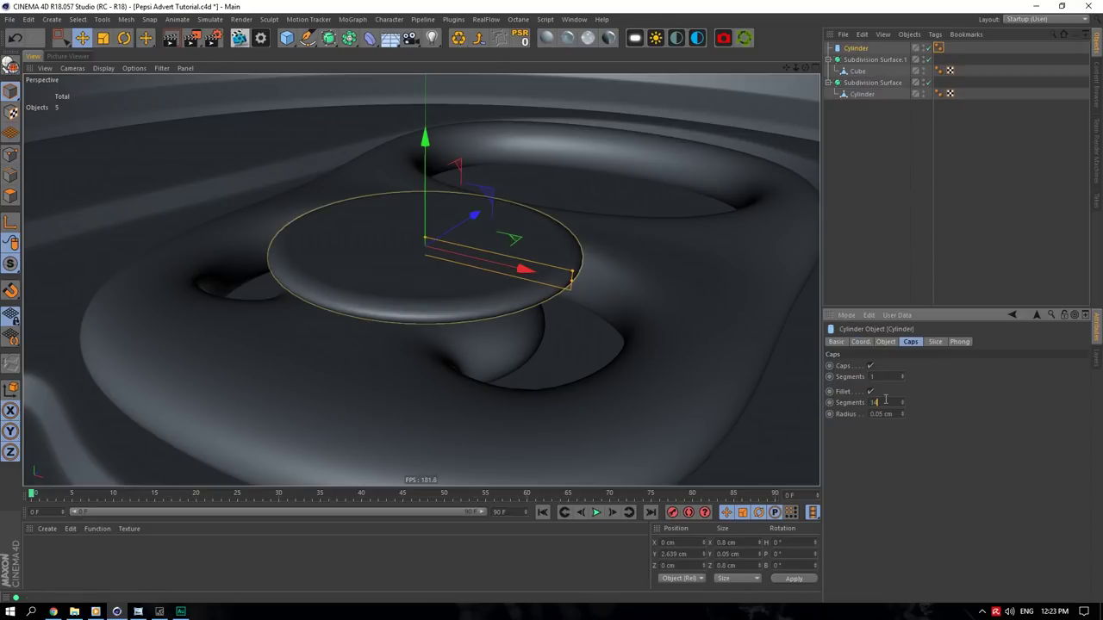
key("BackSpace")
type("2")
key("Return")
scroll(886, 399, "up", 1)
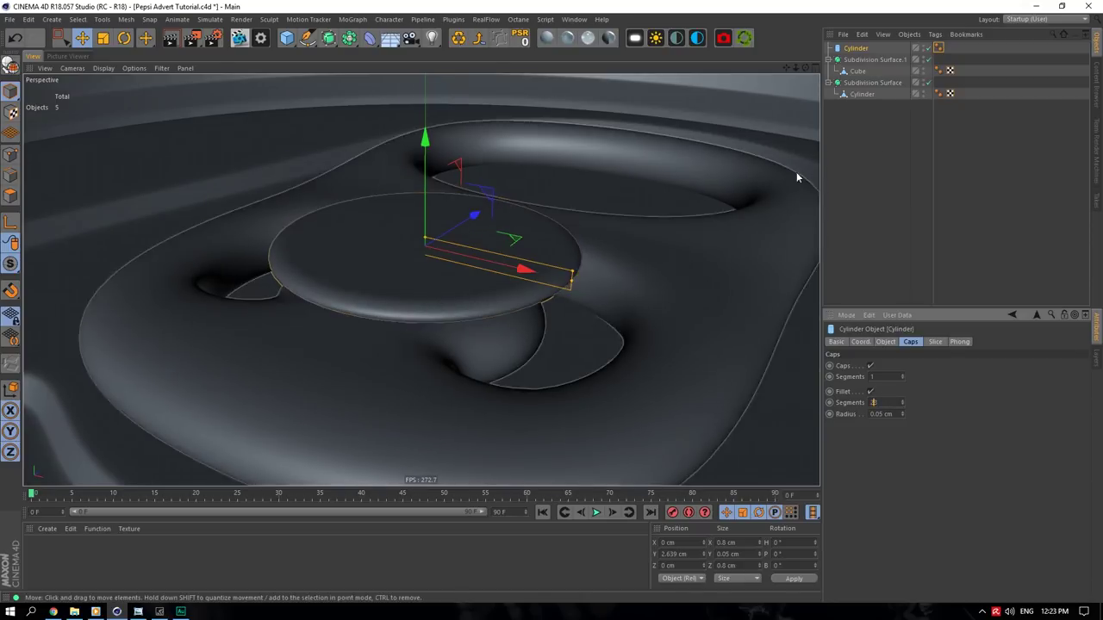
left_click(830, 118)
- Compare the viewport shading modes, return to the smooth display without lines, and save the project
left_click(99, 69)
left_click(110, 107)
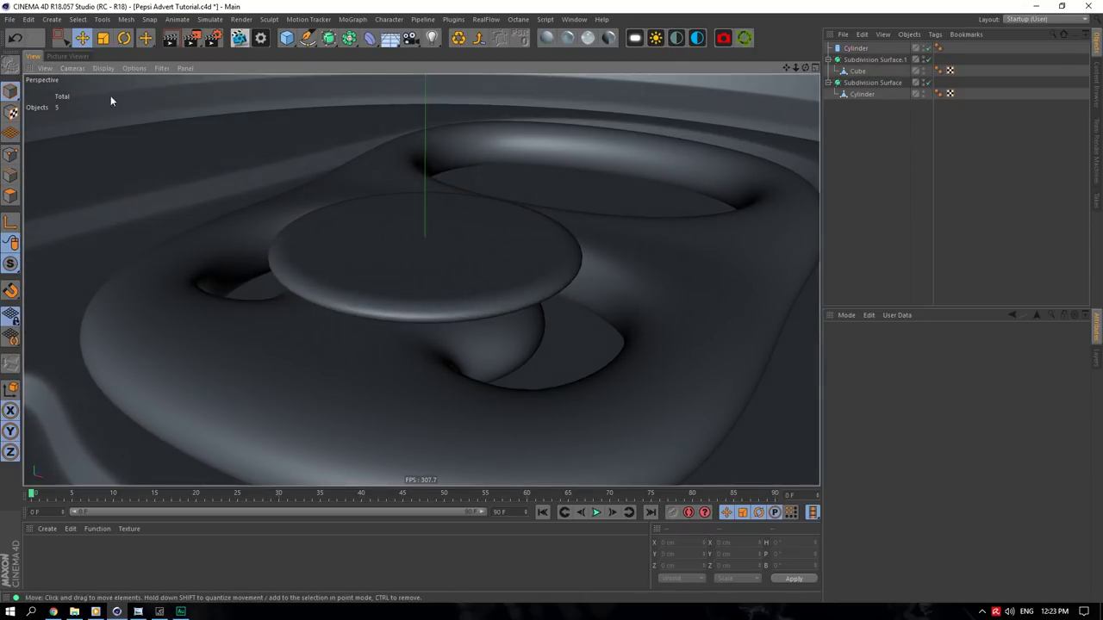
left_click(105, 69)
left_click(107, 97)
left_click(107, 68)
left_click(109, 85)
scroll(311, 176, "down", 10)
key("ctrl+s")
scroll(482, 174, "up", 10)
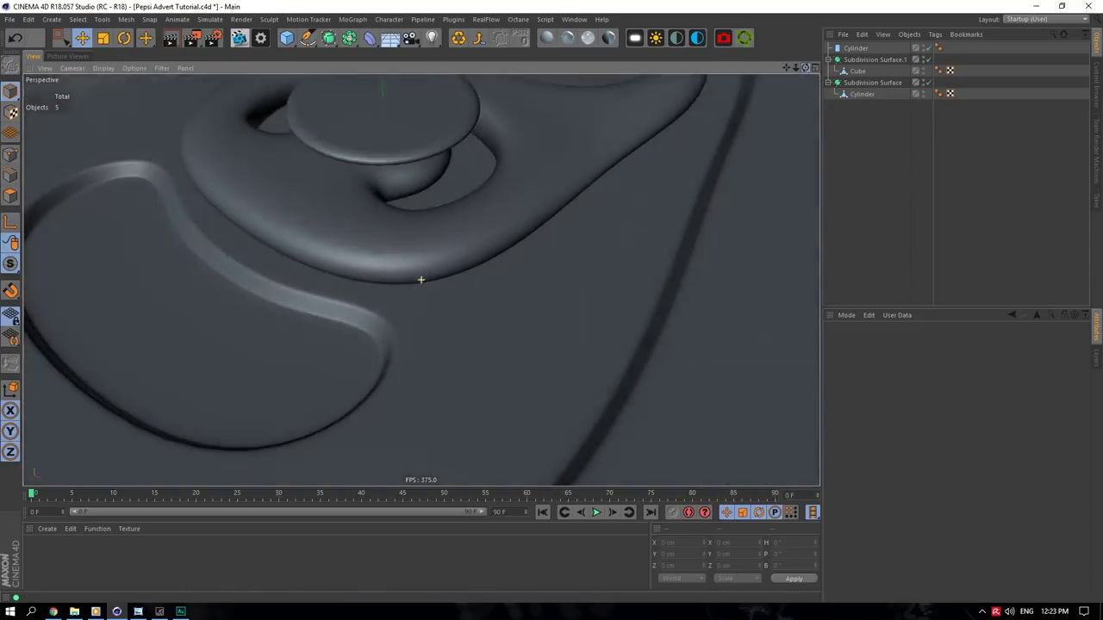
- Reduce the rivet cylinder's radius to 0.3 cm and further to 0.2 cm so it fits on the tab's tongue
middle_click_drag(422, 280, 527, 471, "alt")
left_click(851, 48)
left_click(879, 402)
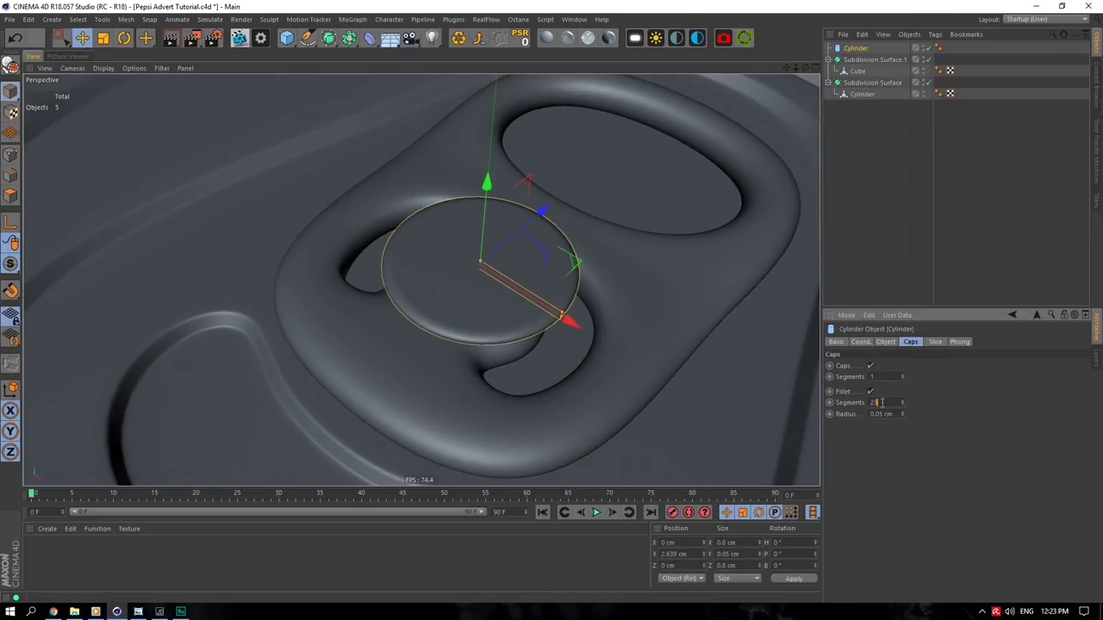
left_click(886, 342)
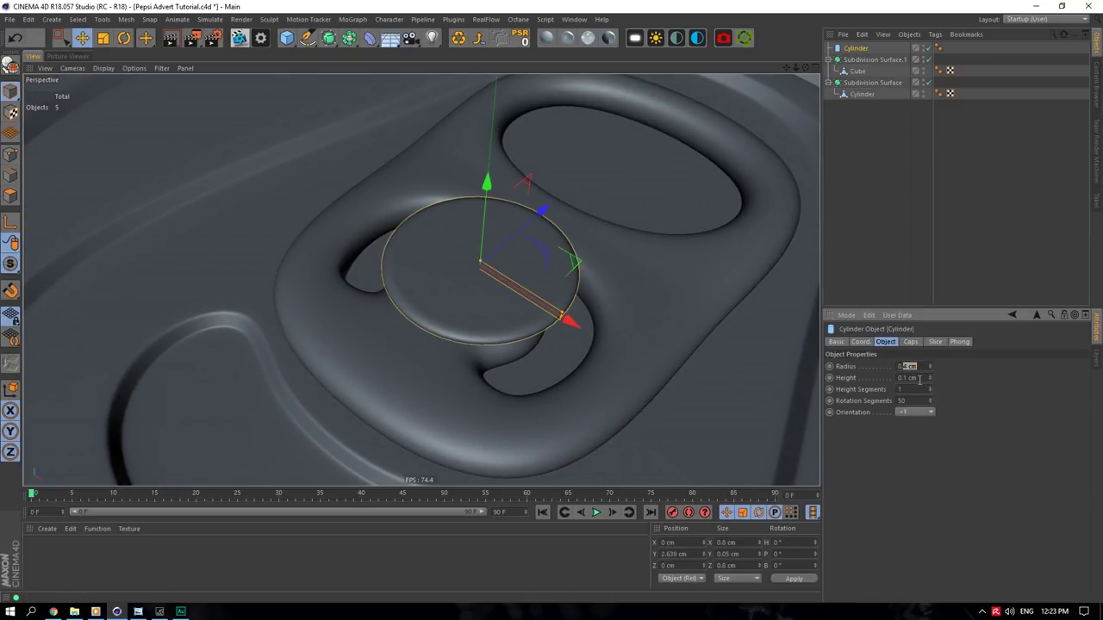
key("Return")
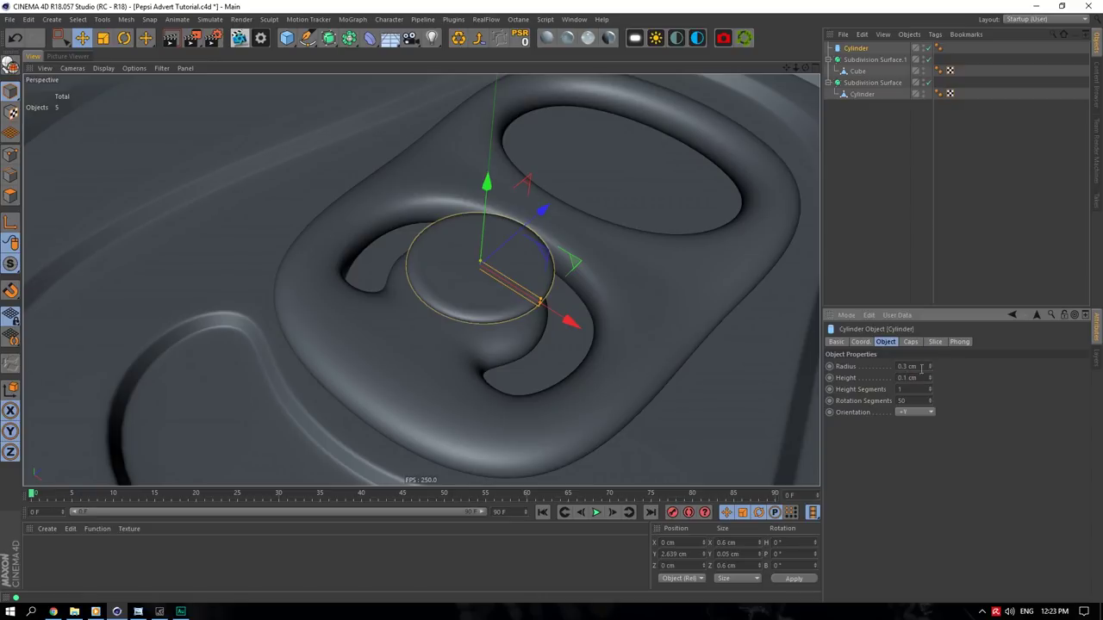
type("0.2")
key("Return")
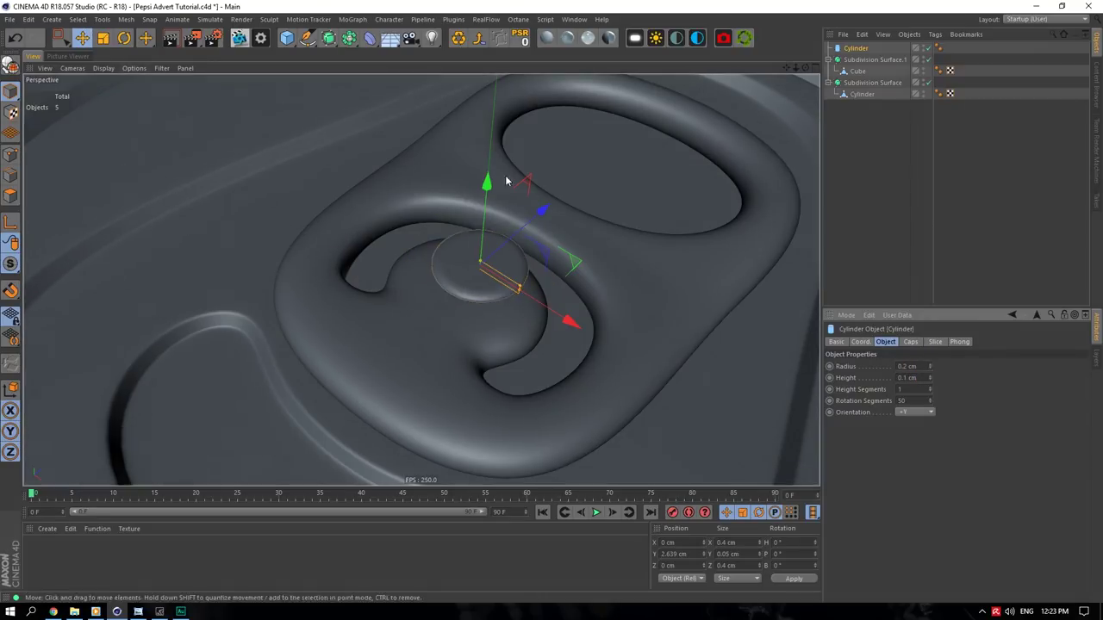
- Move the rivet Cylinder to about Z -0.12 cm and lower it toward the pull tab
left_click_drag(542, 210, 517, 222)
scroll(517, 221, "up", 5)
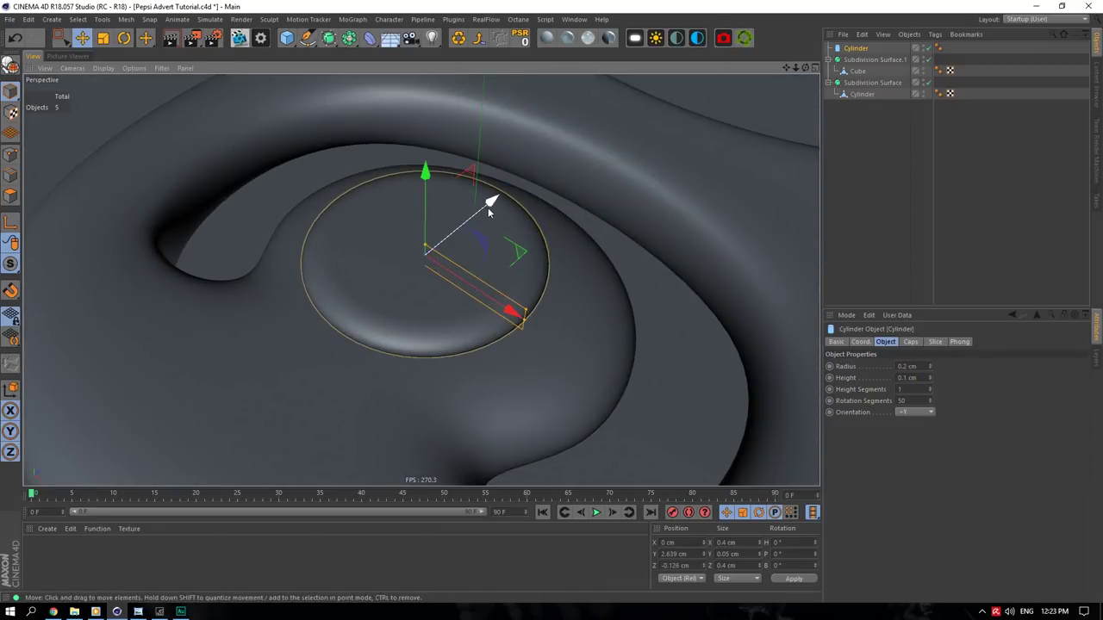
left_click_drag(805, 68, 751, 91)
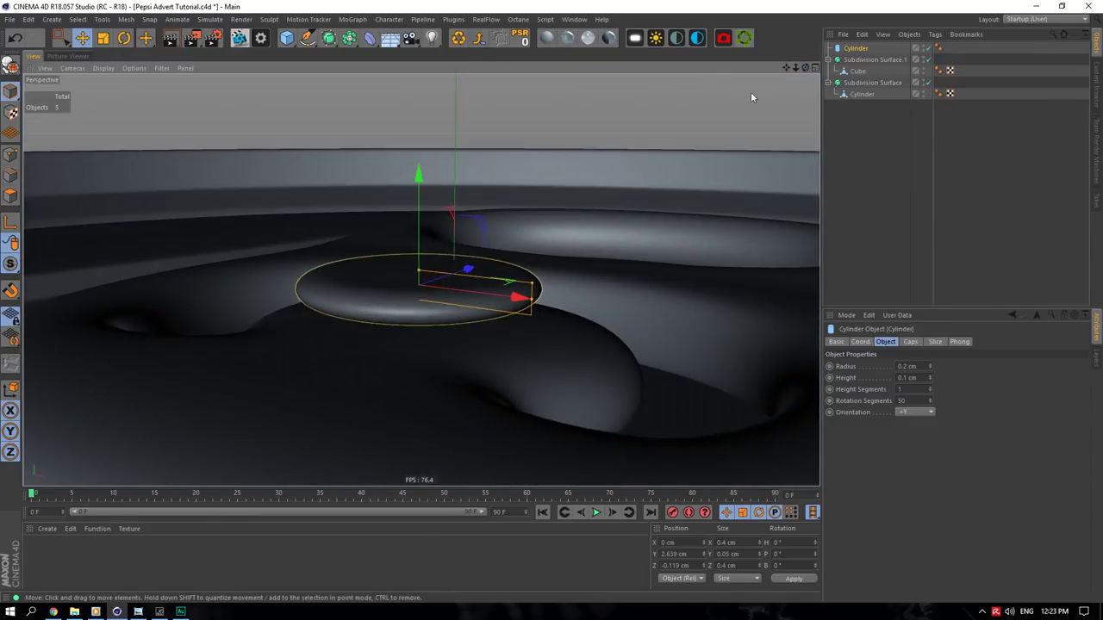
left_click_drag(423, 181, 517, 256)
scroll(517, 255, "up", 3)
- Add a loop cut at 50% offset around the pull tab's Cube, disabling its subdivision during the cut and re-enabling it
left_click(857, 72)
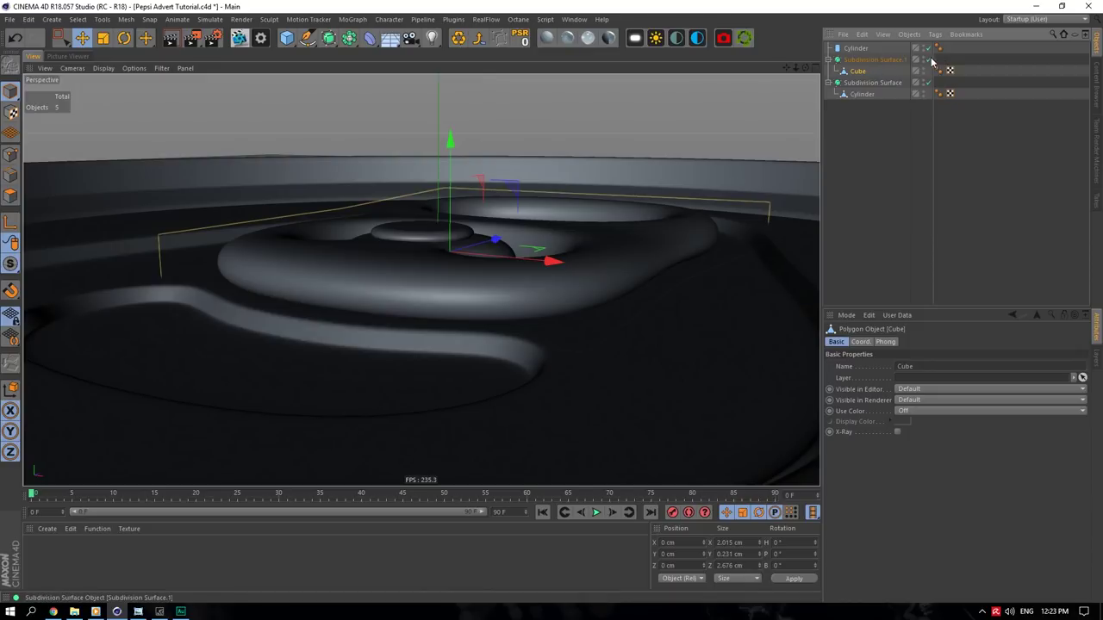
left_click(928, 60)
left_click(11, 175)
right_click(586, 243)
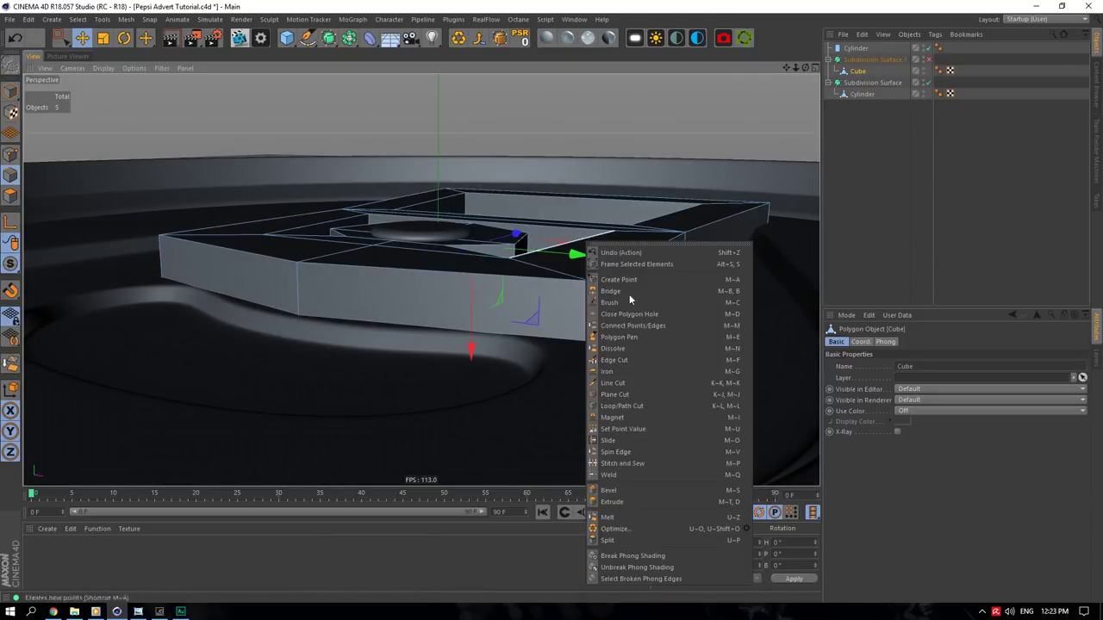
left_click(626, 417)
right_click(651, 248)
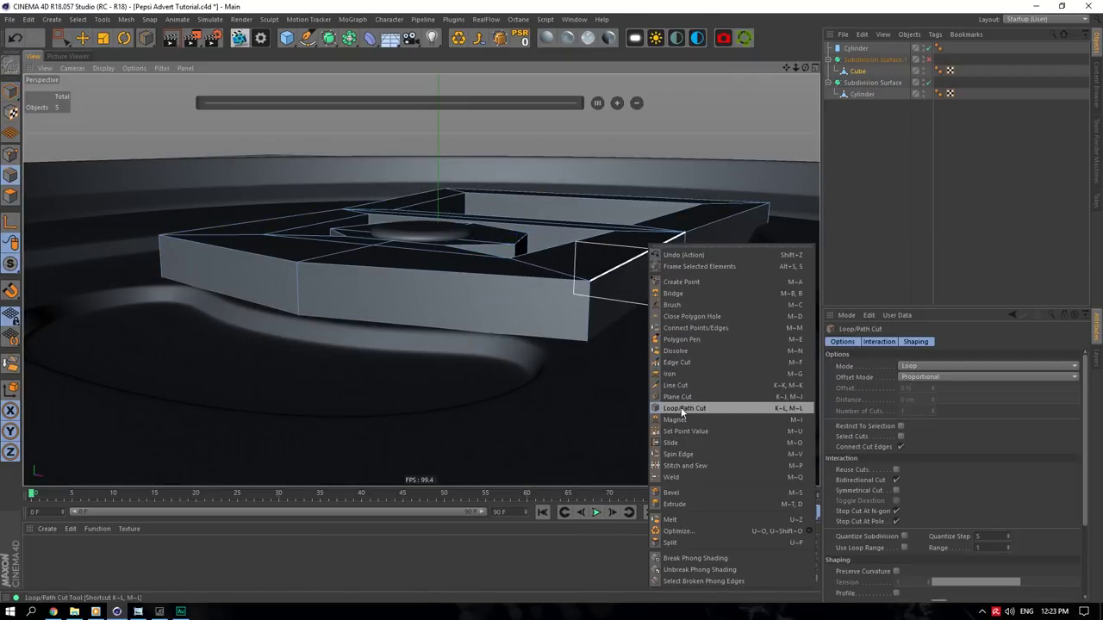
left_click(681, 406)
left_click(686, 258)
double_click(917, 390)
type("5")
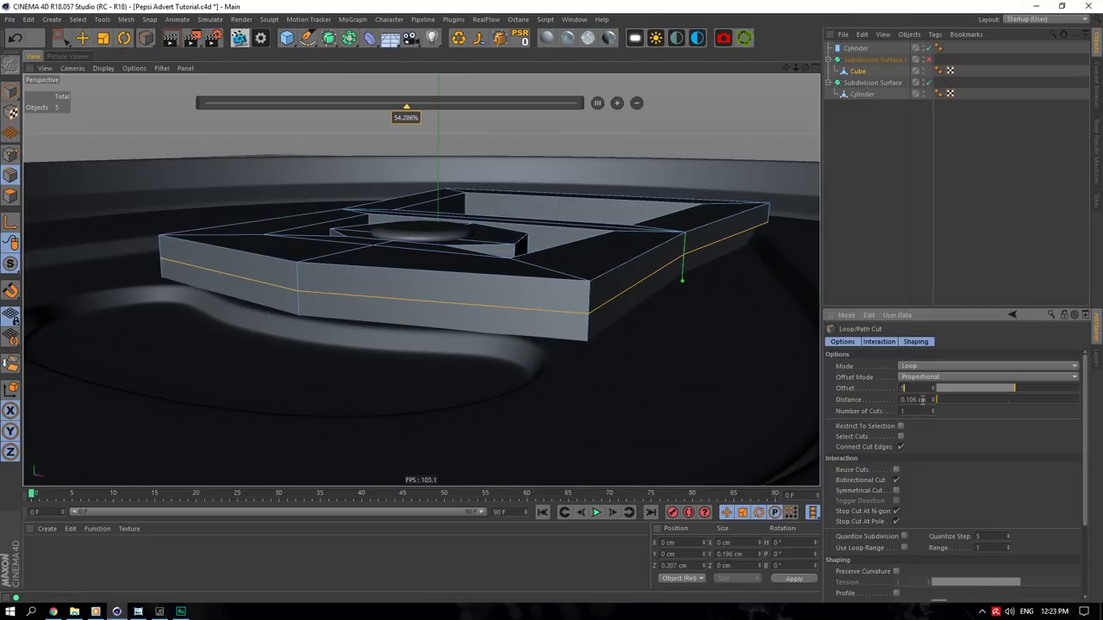
left_click(928, 59)
left_click(916, 126)
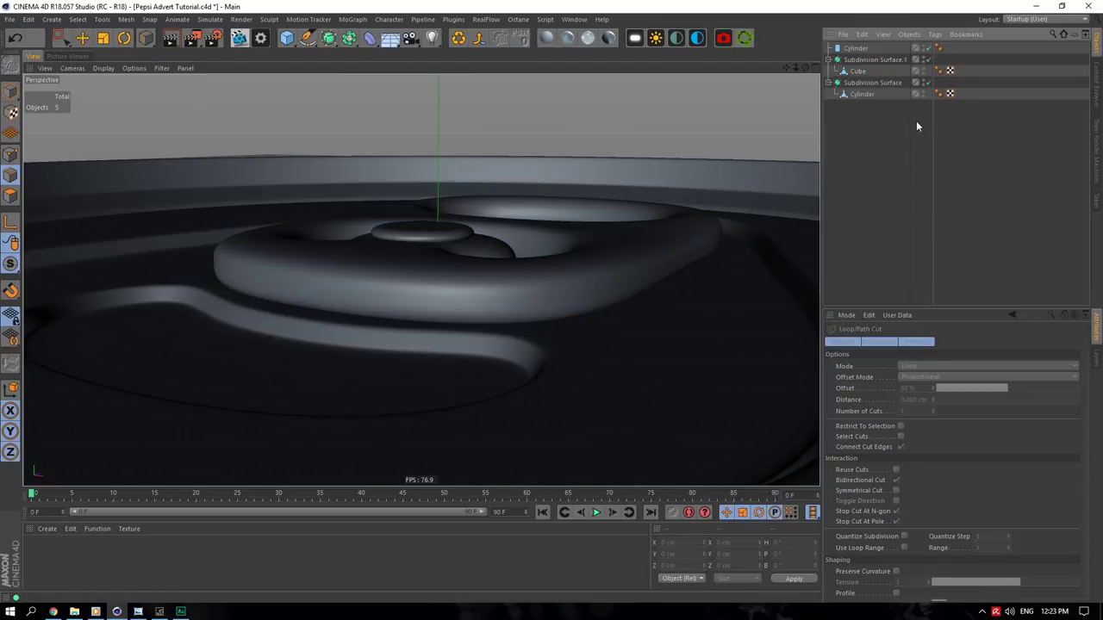
- Scale the pull tab's Cube down slightly along its vertical axis as a whole object
left_click(854, 71)
left_click(11, 92)
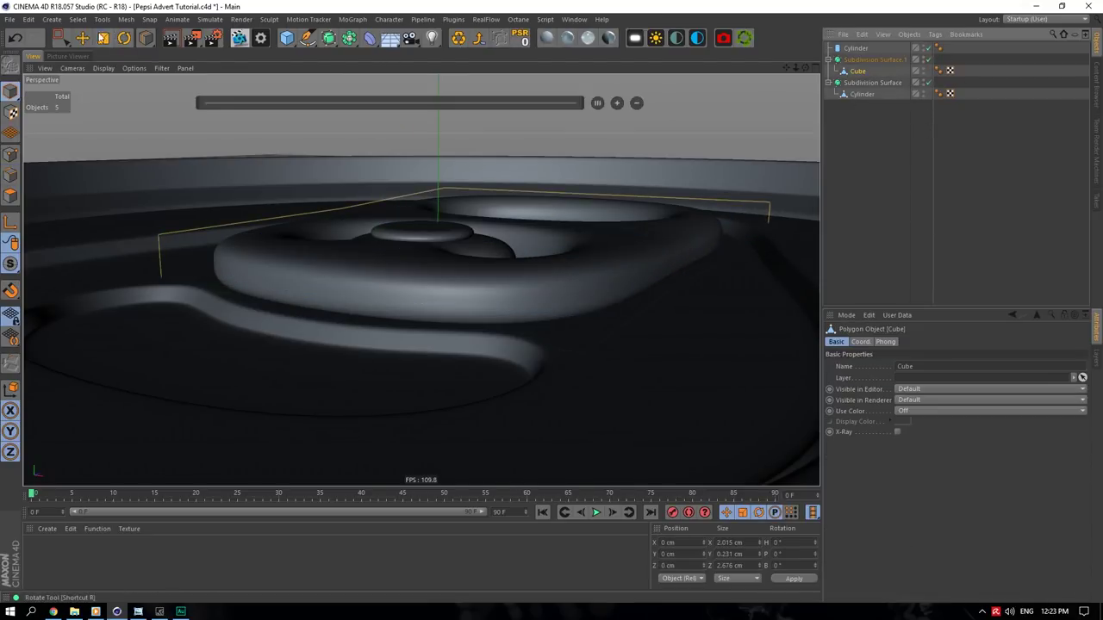
left_click(82, 38)
left_click(103, 38)
left_click_drag(450, 138, 429, 198)
- Lower the rivet Cylinder onto the pull tab, to about Y 2.58 cm
left_click(857, 49)
scroll(417, 155, "up", 3)
left_click(81, 38)
left_click_drag(791, 71, 792, 4)
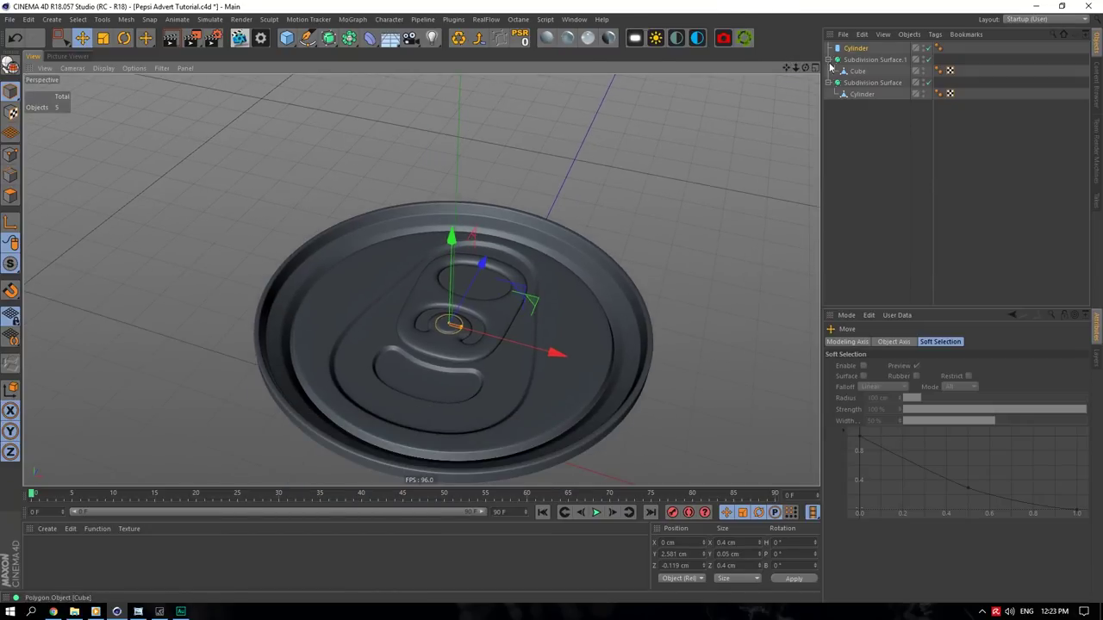
- Group the rivet Cylinder and both Subdivision Surface objects under a null and rename it Top
left_click(827, 59)
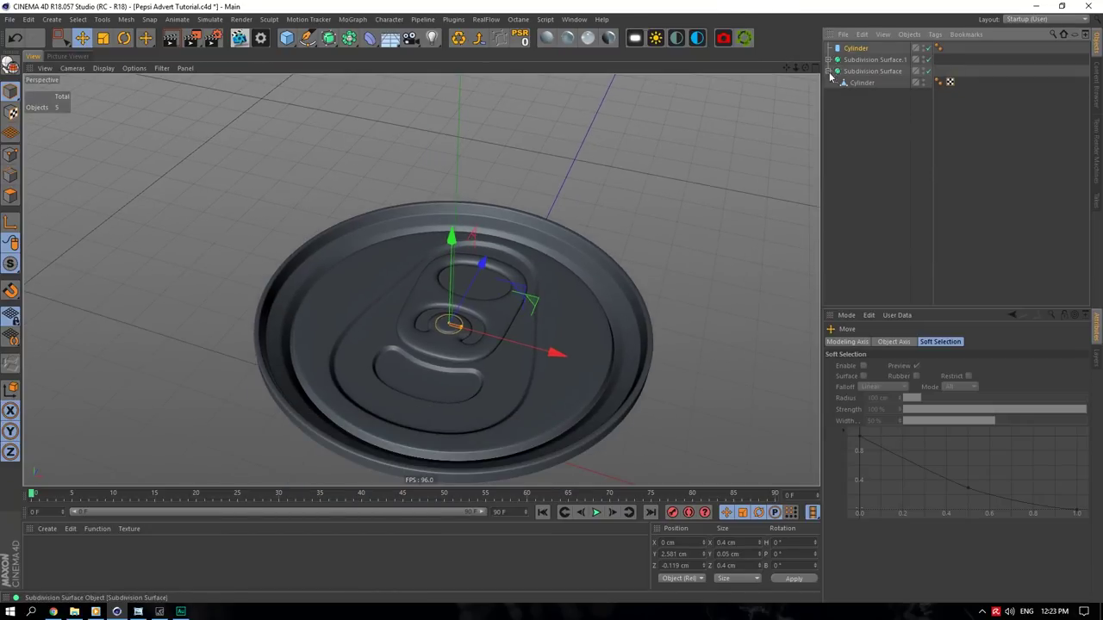
left_click(828, 71)
left_click(851, 71)
left_click(853, 49, "shift")
right_click(853, 49)
left_click(888, 406)
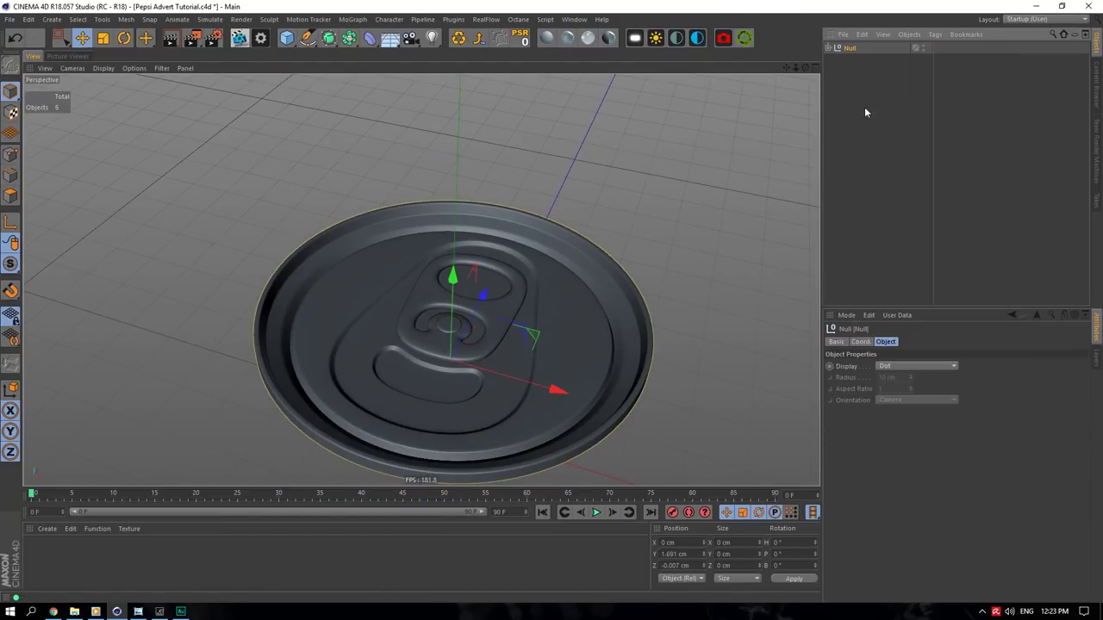
double_click(847, 48)
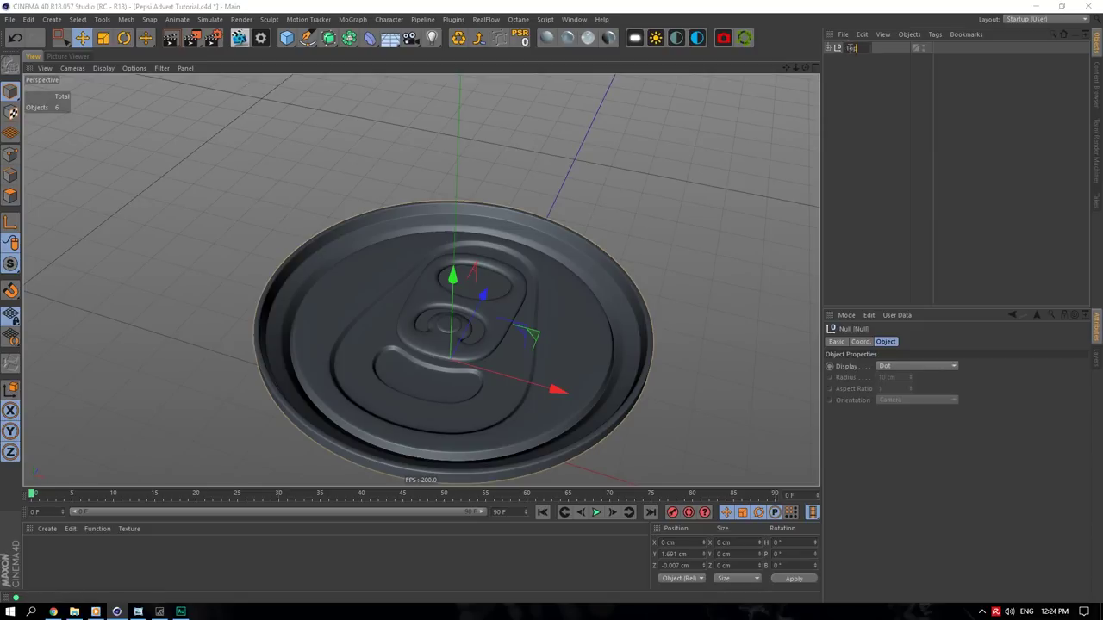
key("Return")
- Expand the Top group and select the lid's Cylinder mesh inside its Subdivision Surface
left_click_drag(795, 68, 812, 67)
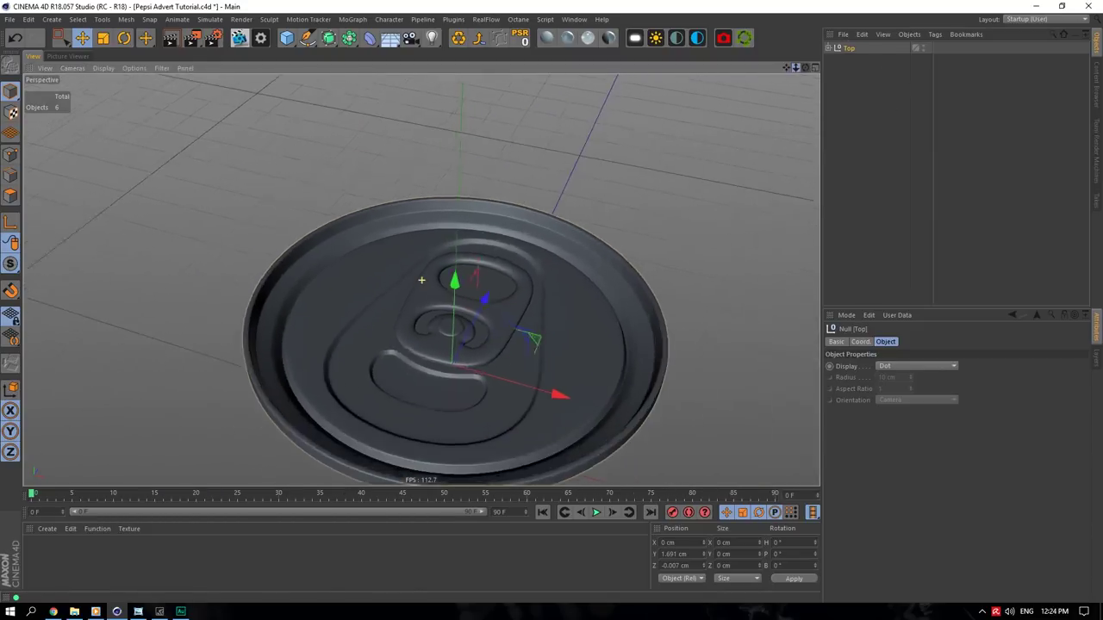
scroll(421, 280, "down", 3)
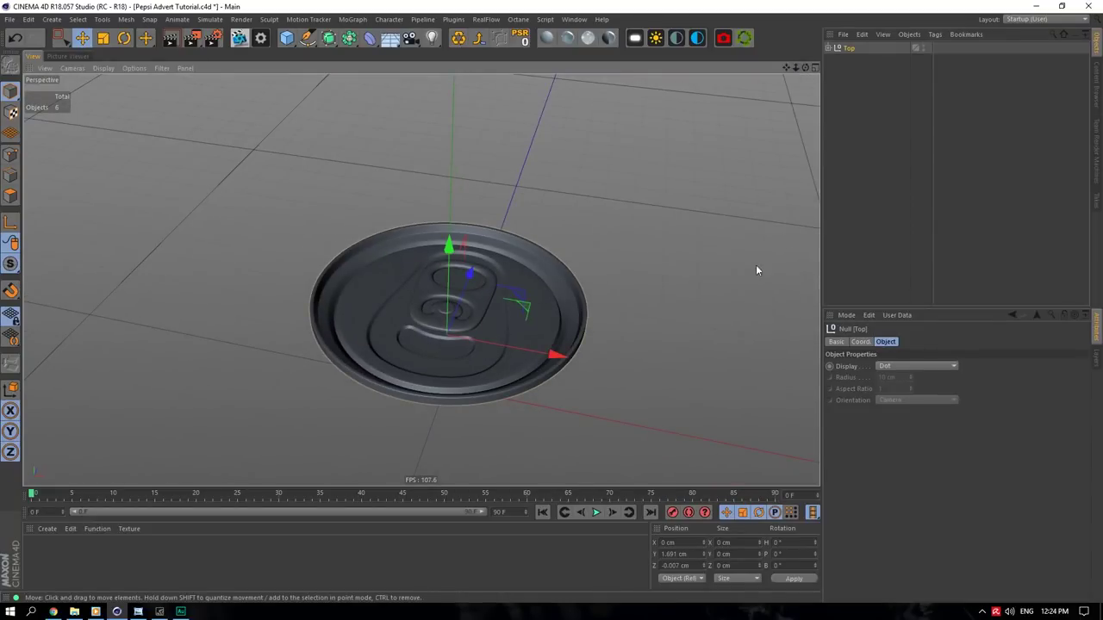
left_click(829, 48)
left_click(861, 59)
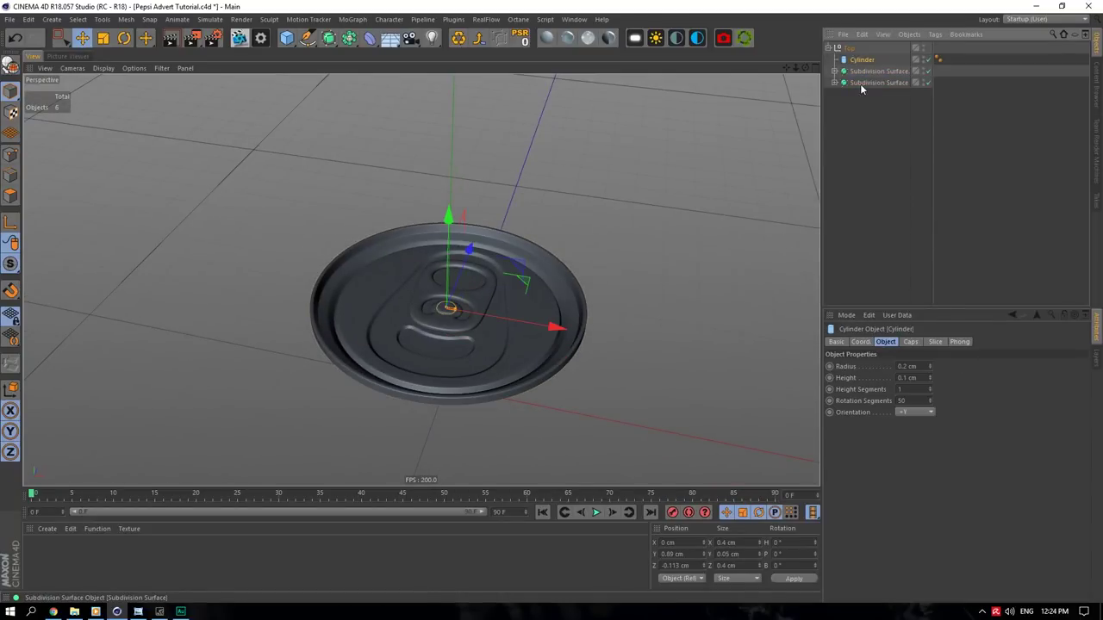
left_click(866, 82, "shift")
left_click(877, 82)
left_click(834, 82)
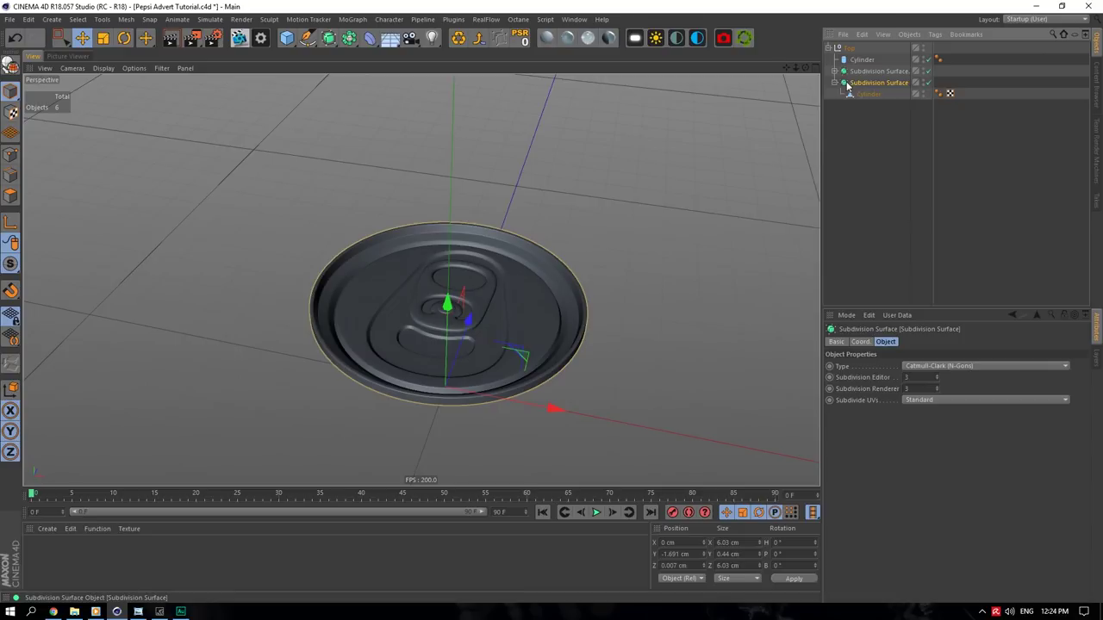
left_click(857, 95)
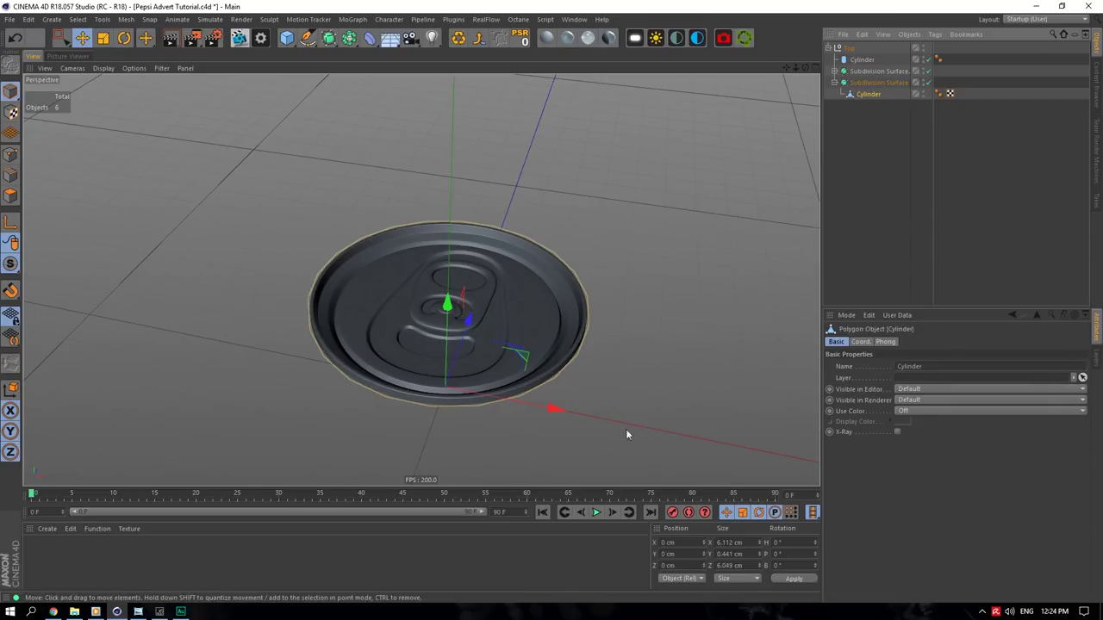
- Disable the lid's Subdivision Surface and select the bottom edge loop of the outer rim on its underside
scroll(465, 352, "up", 2)
scroll(459, 354, "up", 3)
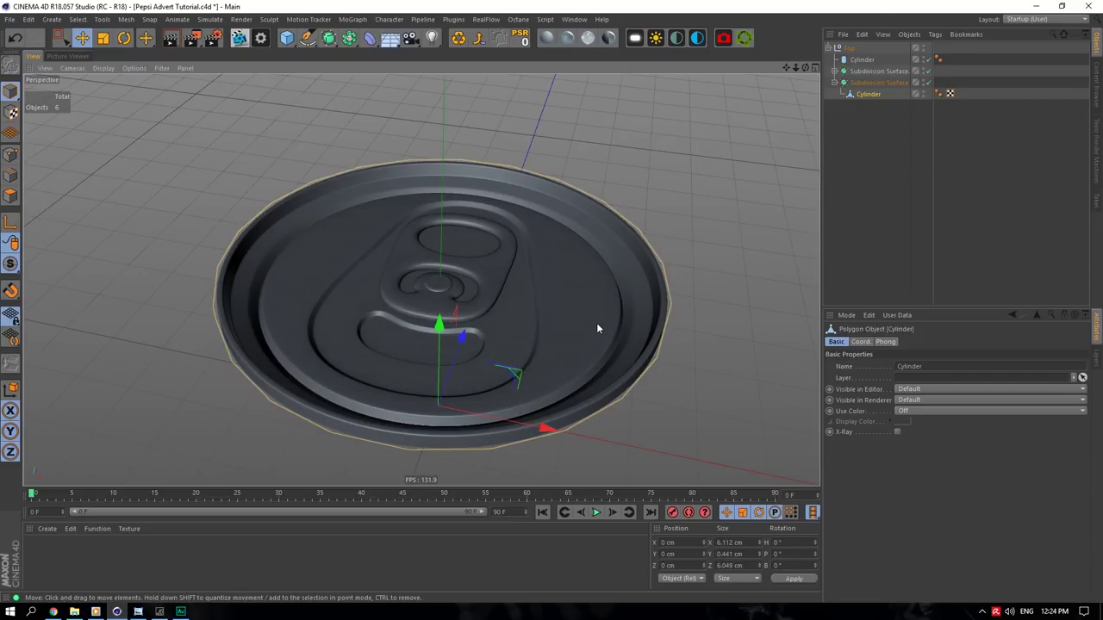
scroll(586, 320, "down", 5)
scroll(546, 340, "up", 3)
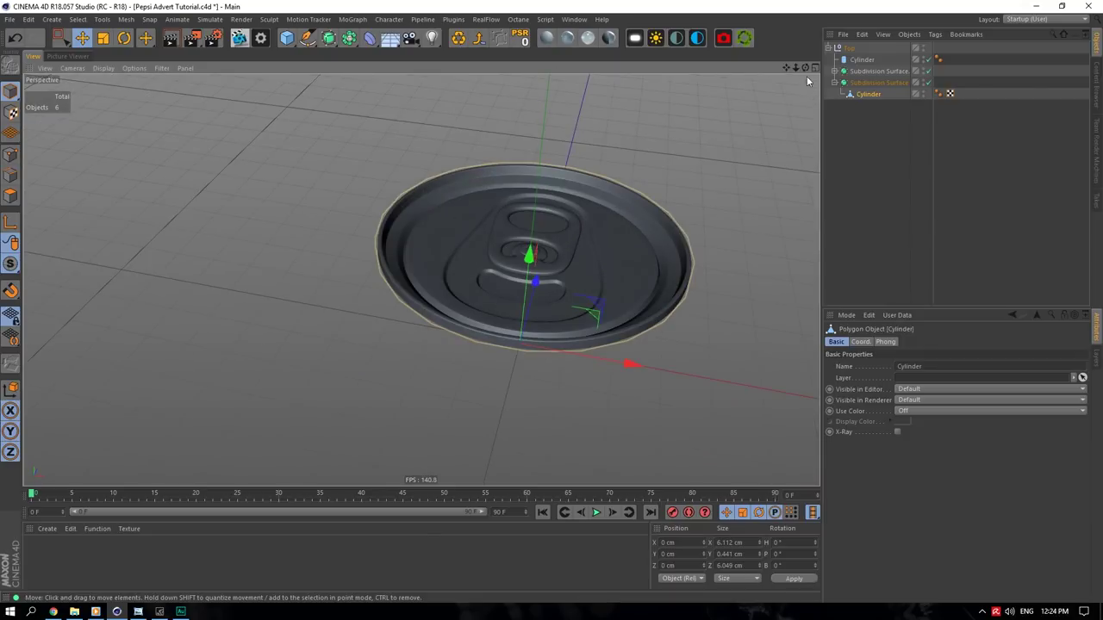
mouse_move(805, 68)
left_mouse_down()
mouse_move(805, 10)
mouse_move(799, 75)
left_mouse_up()
scroll(476, 255, "up", 6)
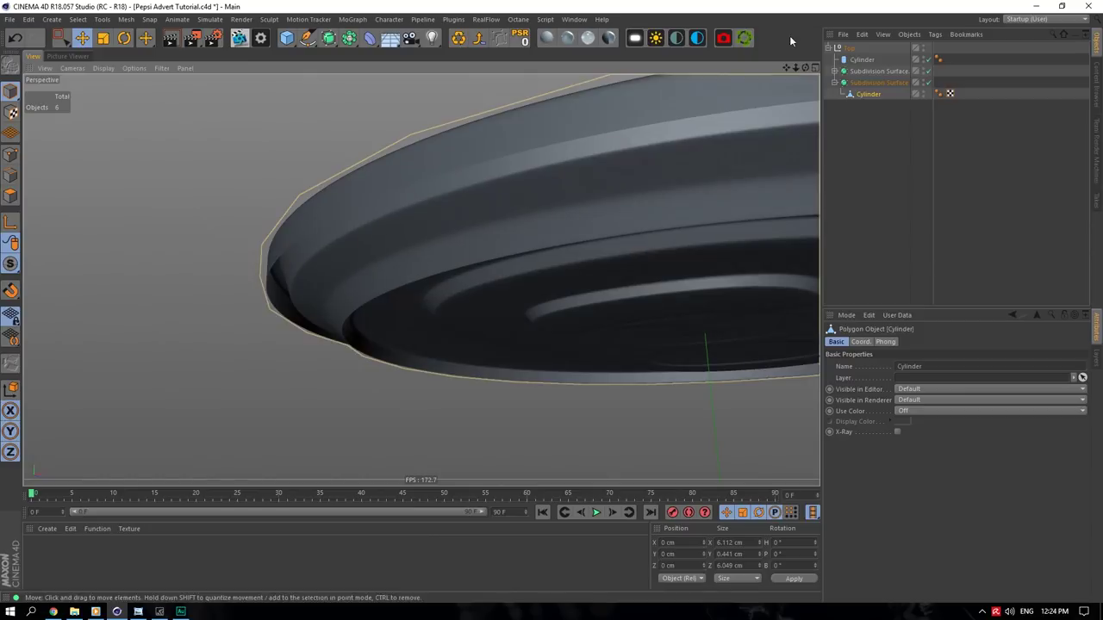
left_click(928, 82)
left_click(10, 175)
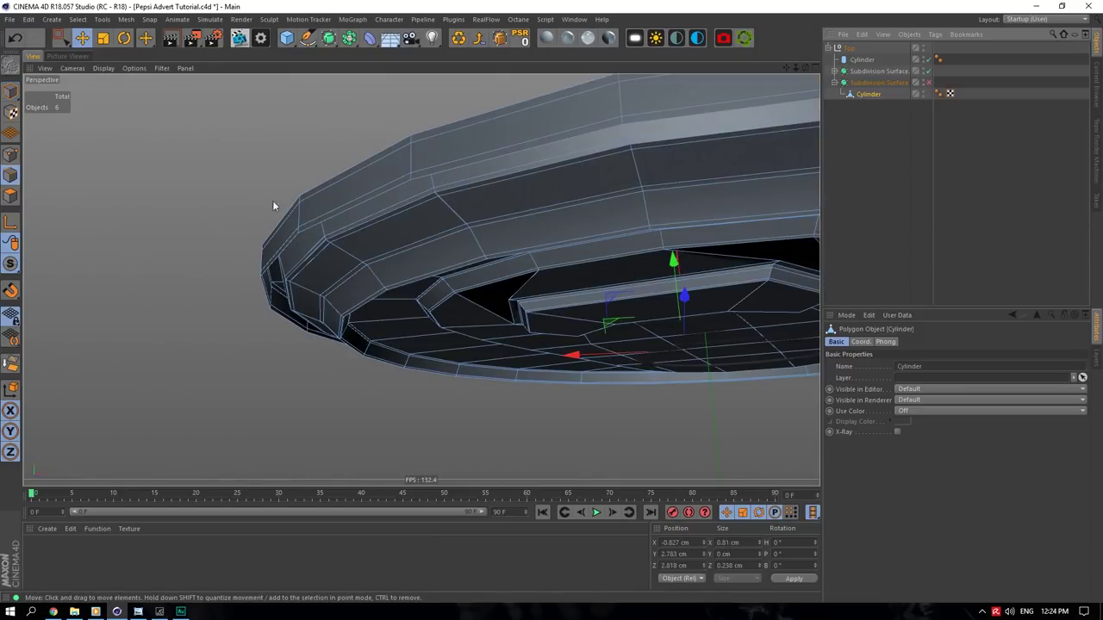
left_click(315, 228)
scroll(344, 221, "up", 3)
- Extrude the rim's edge loop with a 0 cm offset and scale the new edges inward to about 99%
right_click(377, 213)
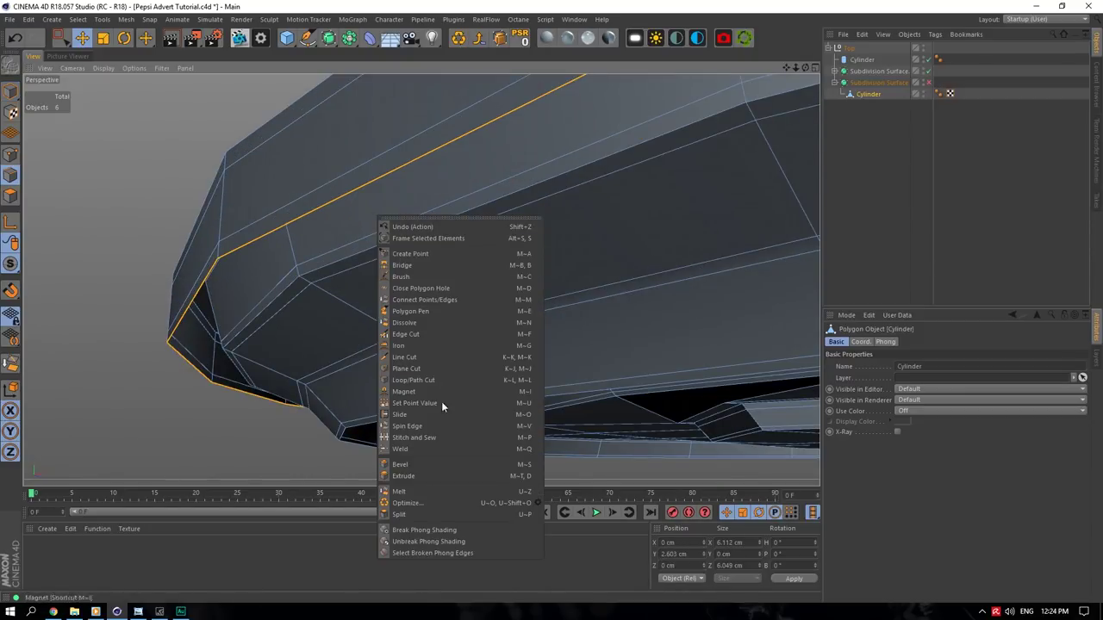
left_click(456, 476)
left_click_drag(457, 271, 534, 270)
double_click(909, 377)
type("0")
key("Return")
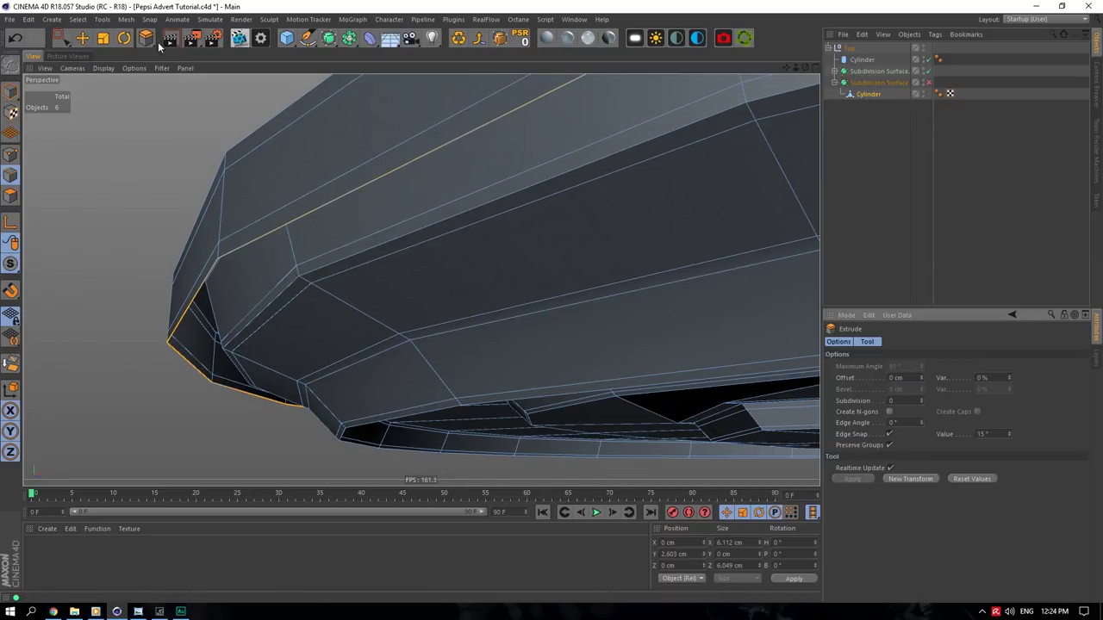
left_click(103, 39)
left_click_drag(589, 160, 596, 160)
left_click_drag(580, 165, 584, 163)
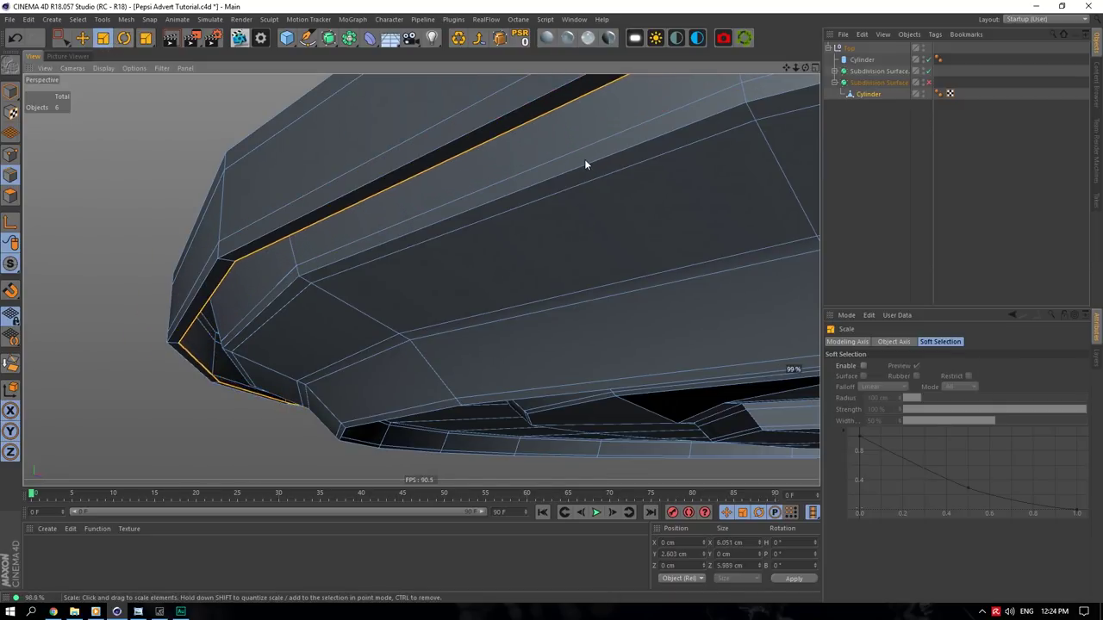
- Extrude the inner rim edges again with a 0 cm offset and move them up to about Y 2.695 cm
right_click(577, 194)
left_click(603, 457)
left_click_drag(617, 410, 571, 287)
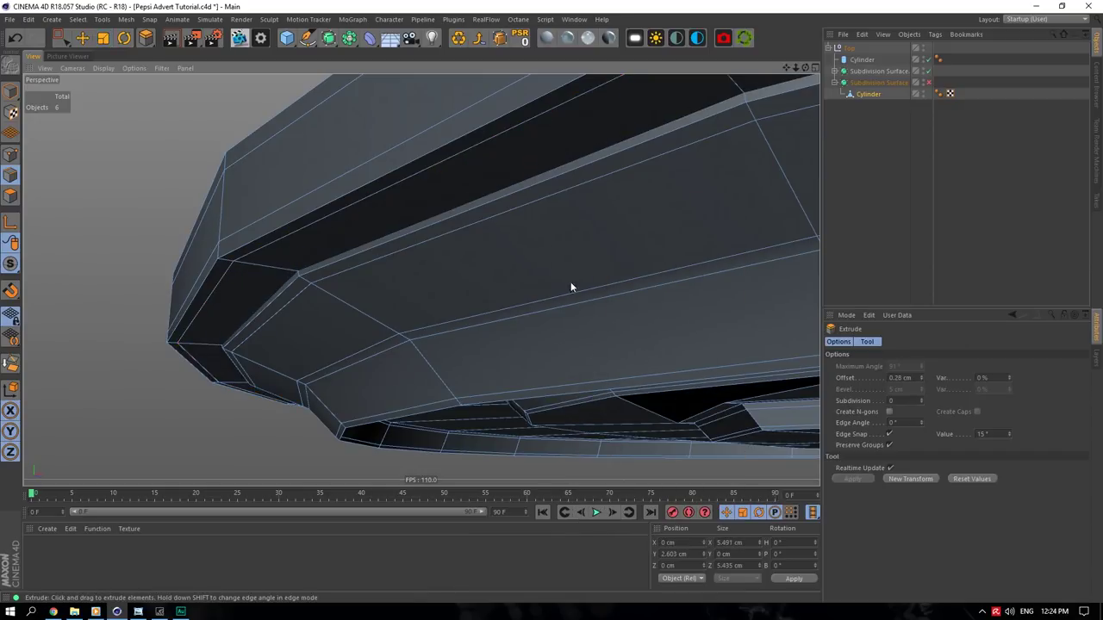
key("ctrl+z")
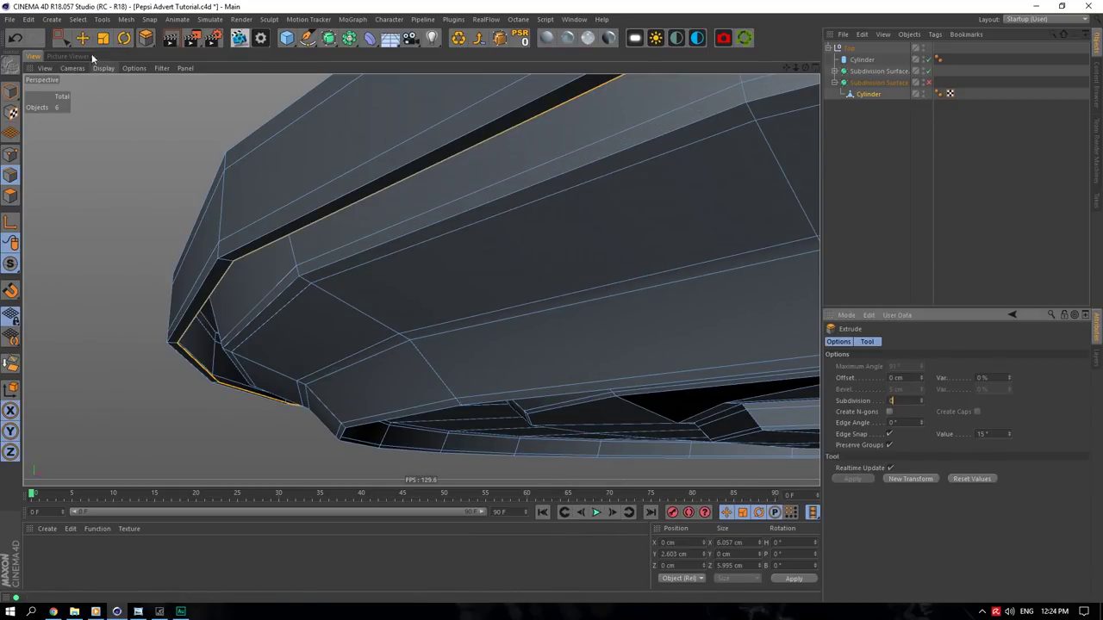
key("e")
left_click_drag(421, 278, 603, 258, "alt")
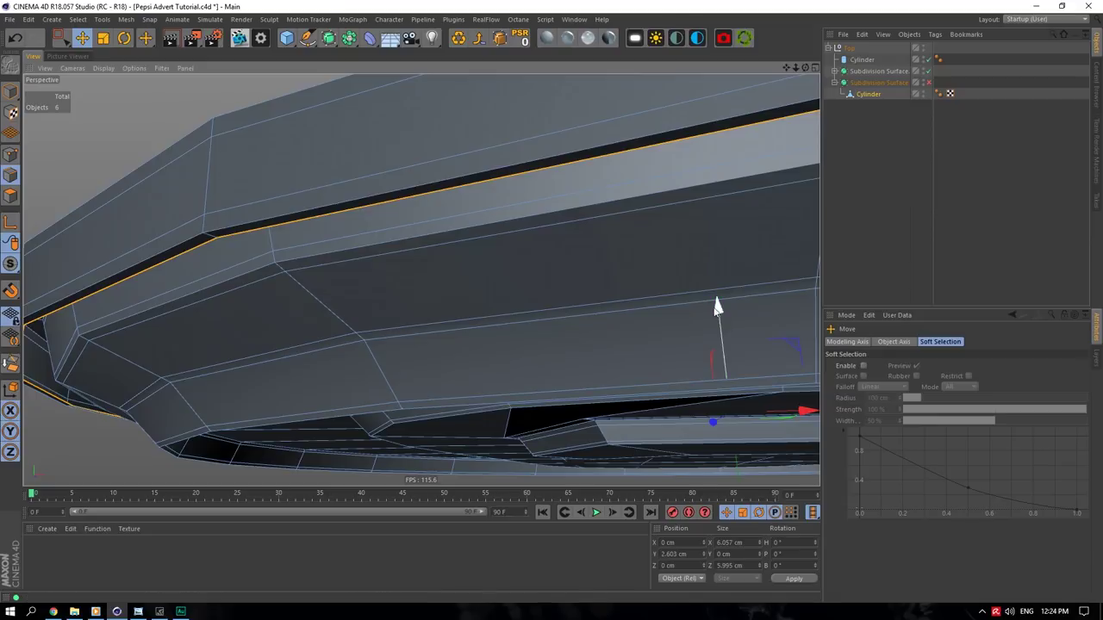
left_click_drag(716, 307, 718, 301)
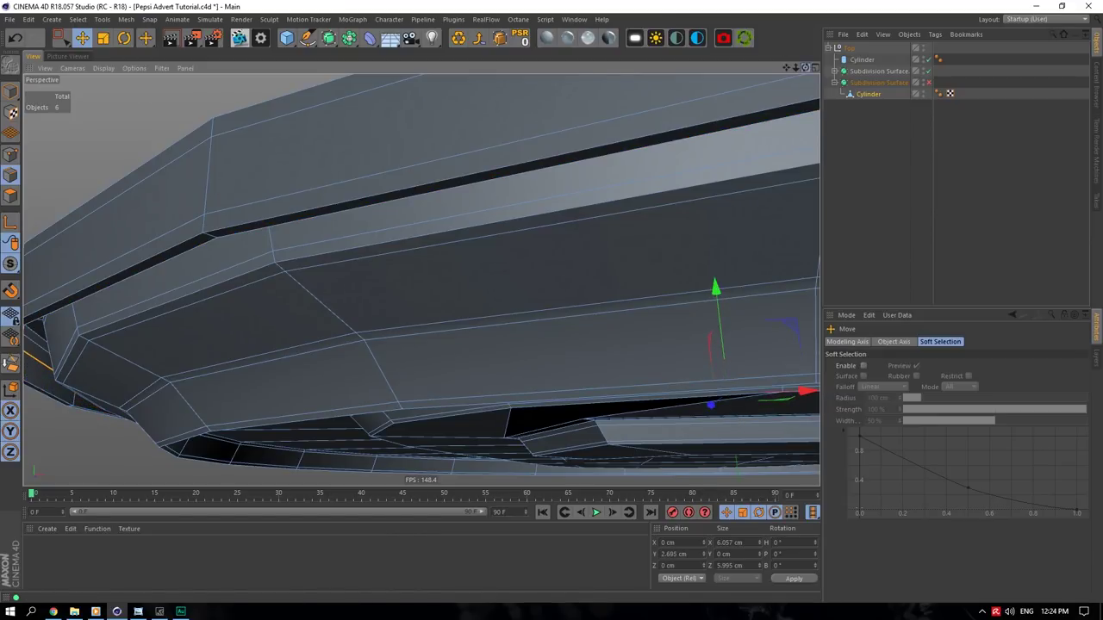
- Add a loop cut near the edge of the rim's inner lip and re-enable the lid's Subdivision Surface
left_click_drag(805, 68, 763, 86)
right_click(332, 223)
left_click(421, 386)
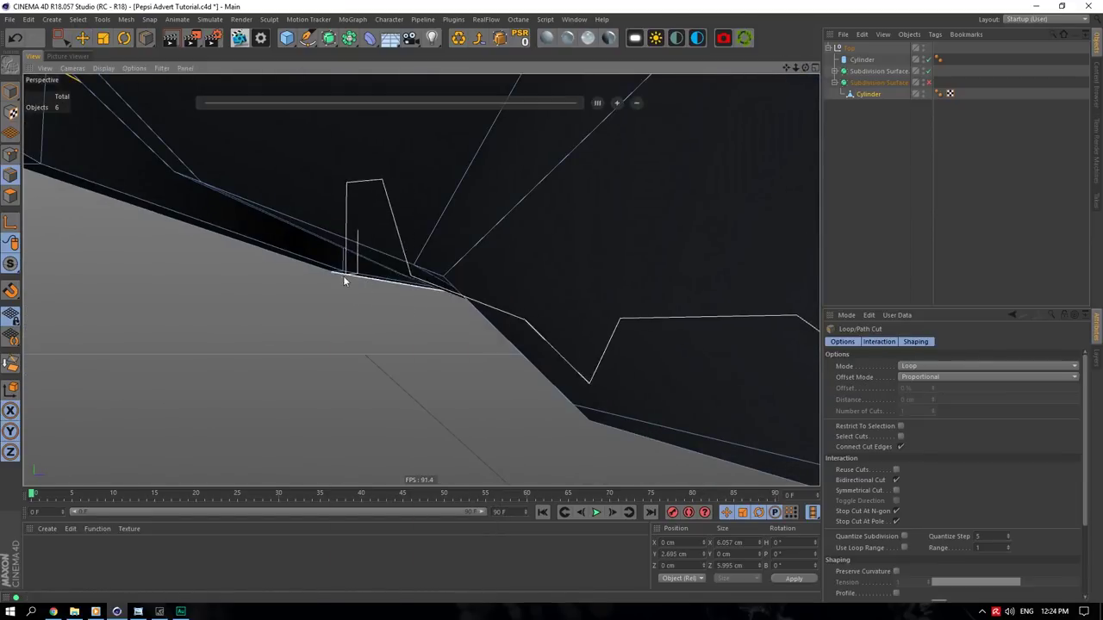
left_click(921, 121)
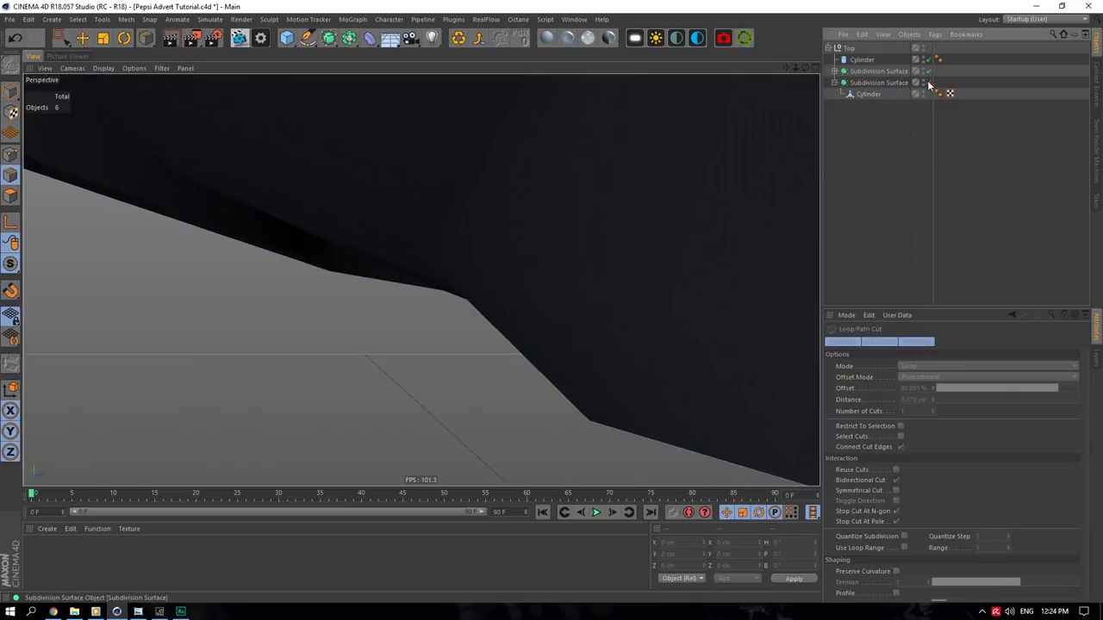
scroll(420, 279, "down", 6)
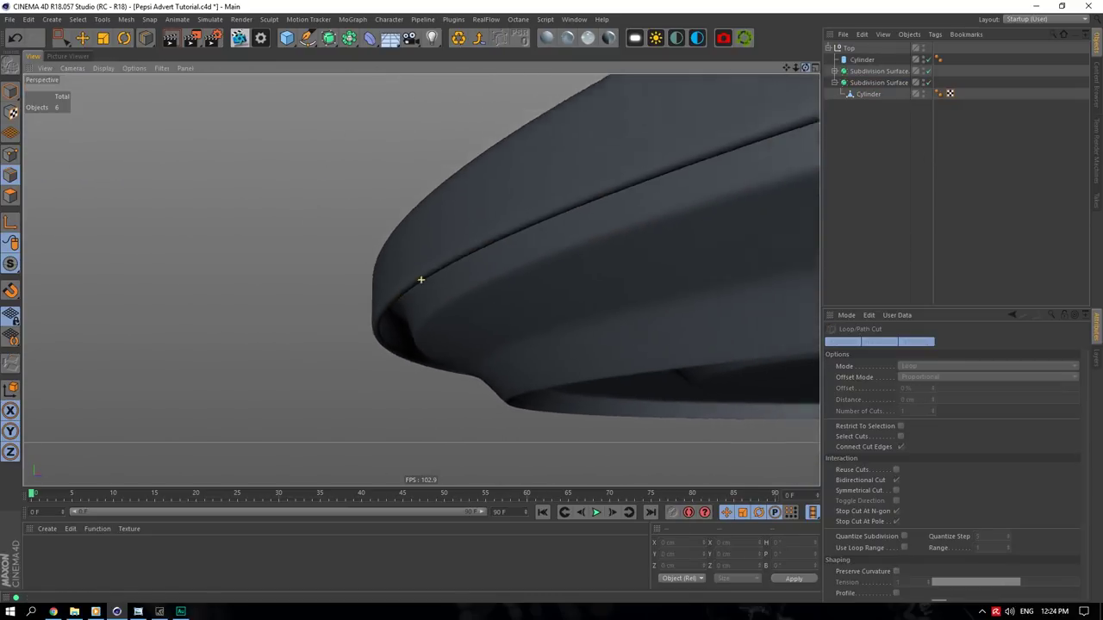
left_click_drag(805, 68, 739, 67)
- Add a new Cylinder primitive for the can body and set its radius to 5.7/2 cm
left_click_drag(287, 37, 532, 54)
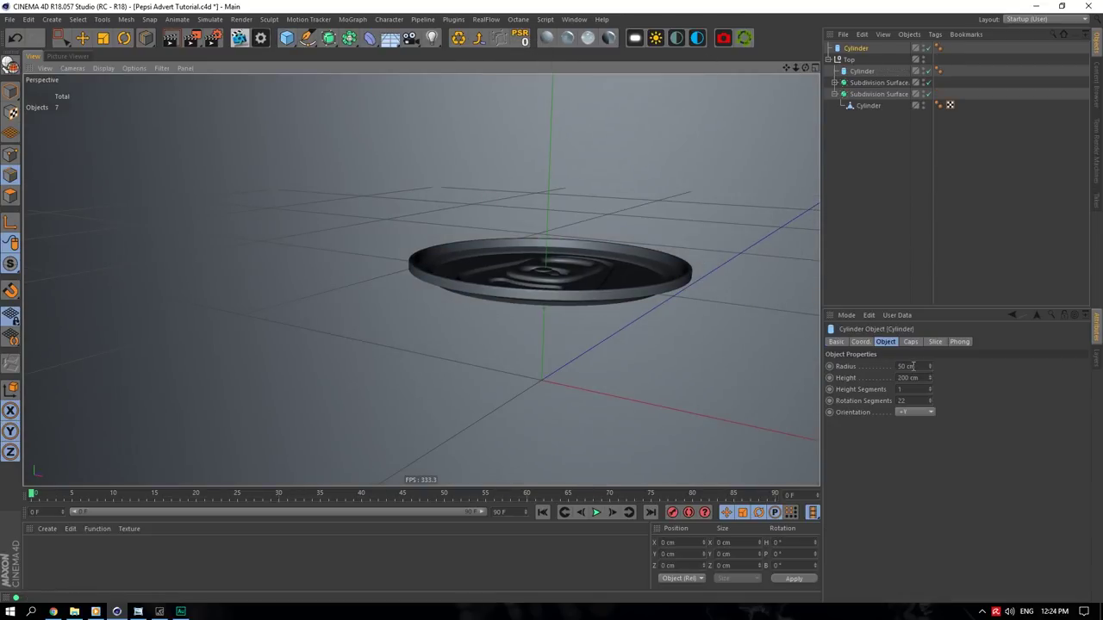
left_click(911, 366)
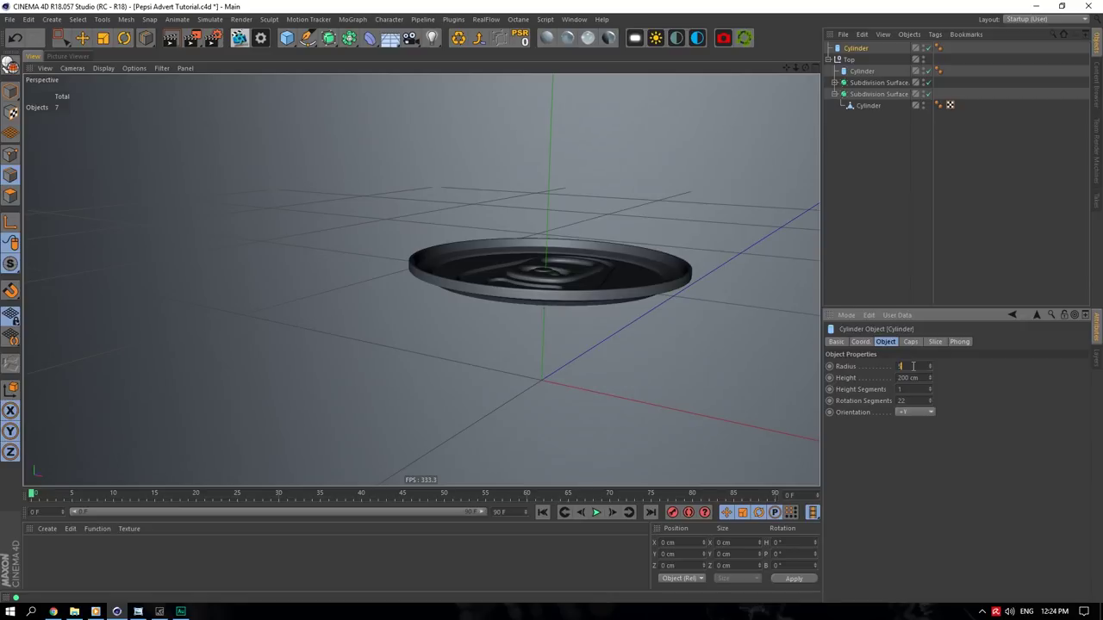
key("Return")
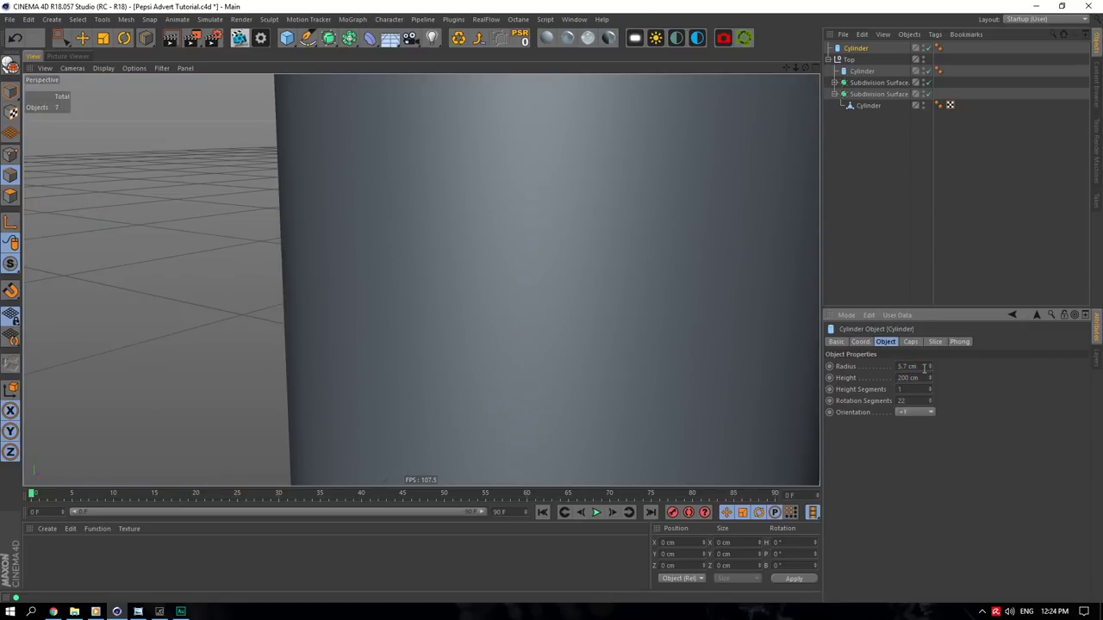
type("/2")
key("Return")
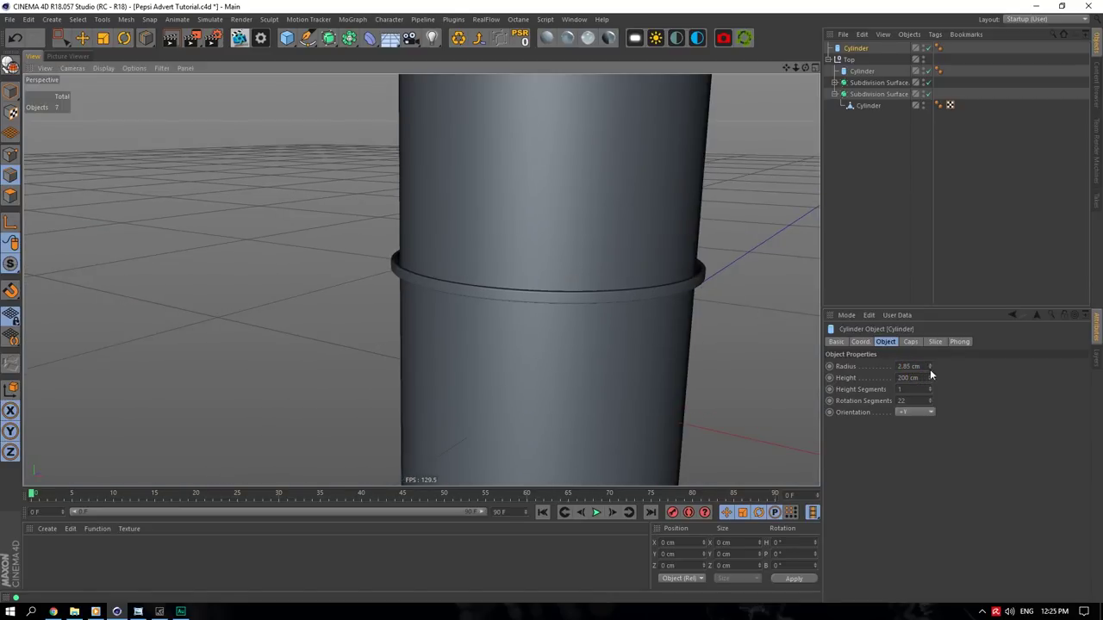
- Set the body cylinder's height to 5 cm and make it editable
left_click(911, 376)
type("5")
key("Return")
scroll(184, 117, "down", 2)
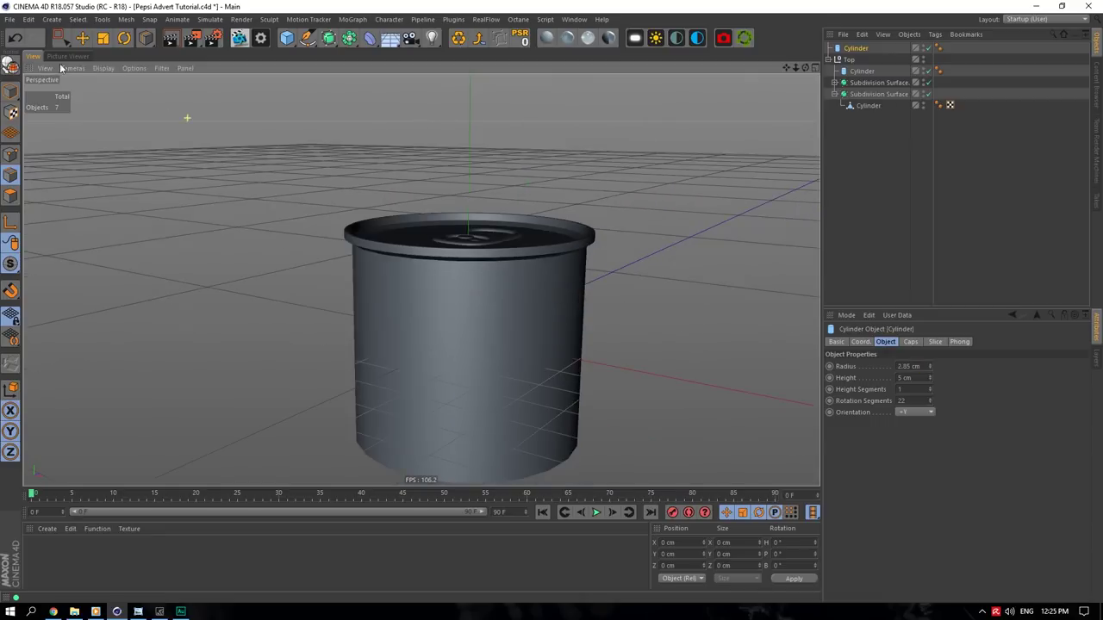
left_click(82, 38)
left_click(12, 89)
key("c")
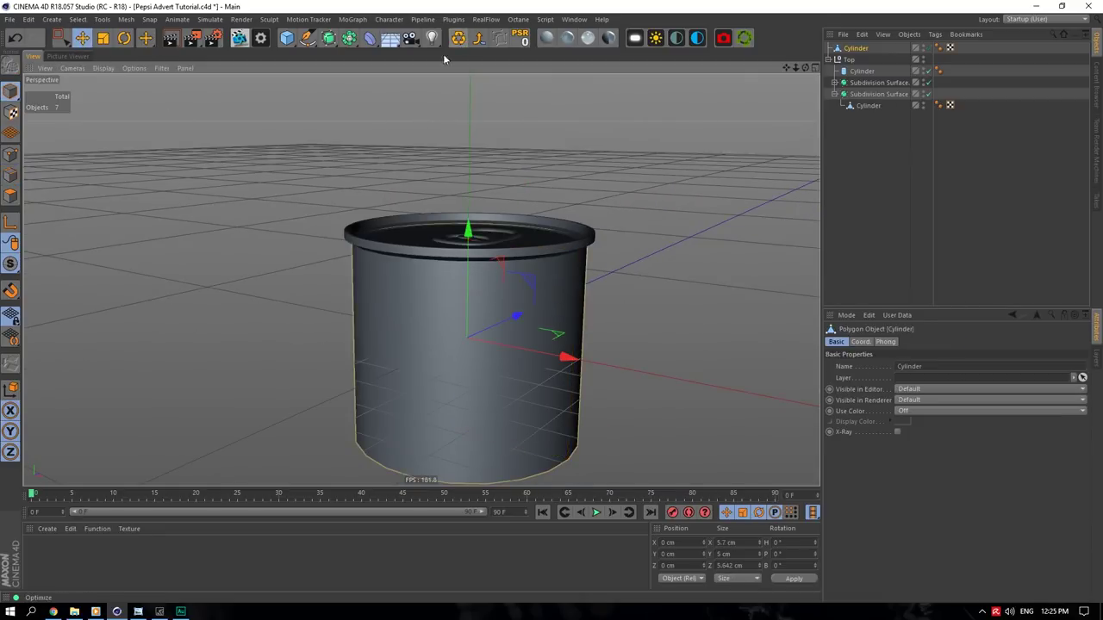
- Scale the can body up to about 5.88 cm wide and stretch its height to about 5.23 cm to meet the rim
scroll(412, 267, "up", 5)
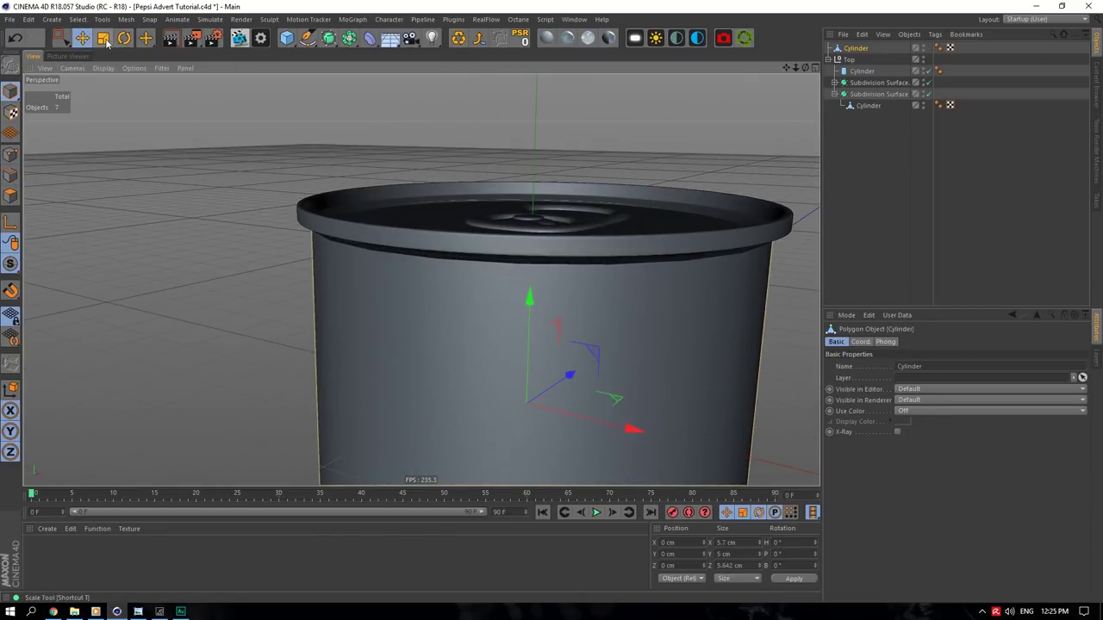
left_click(103, 37)
scroll(515, 232, "up", 3)
left_click_drag(514, 231, 543, 253)
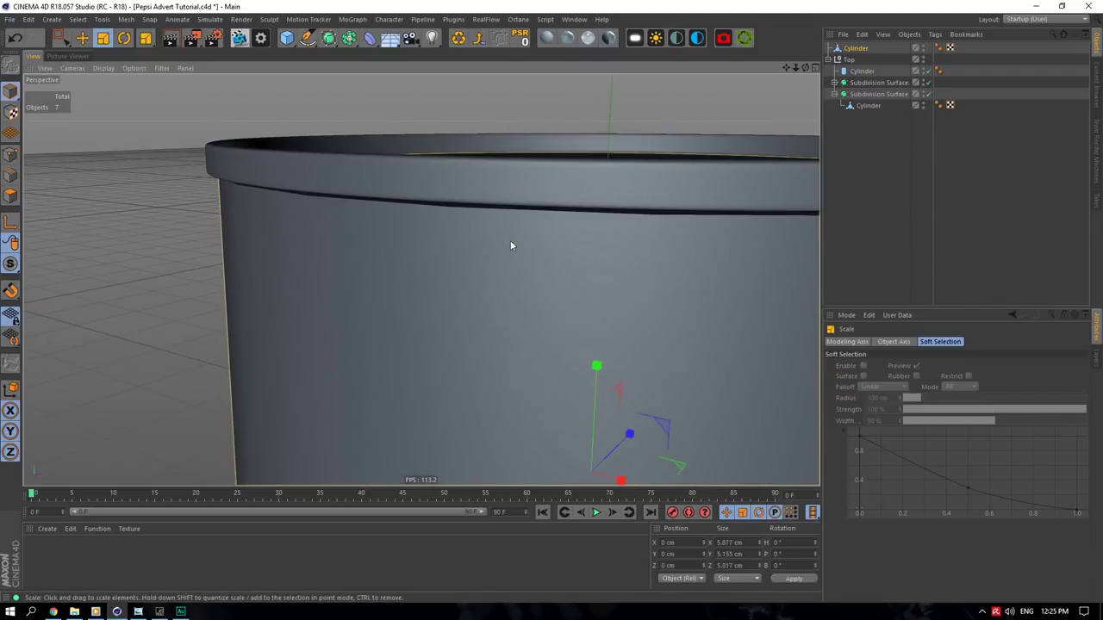
left_click(103, 37)
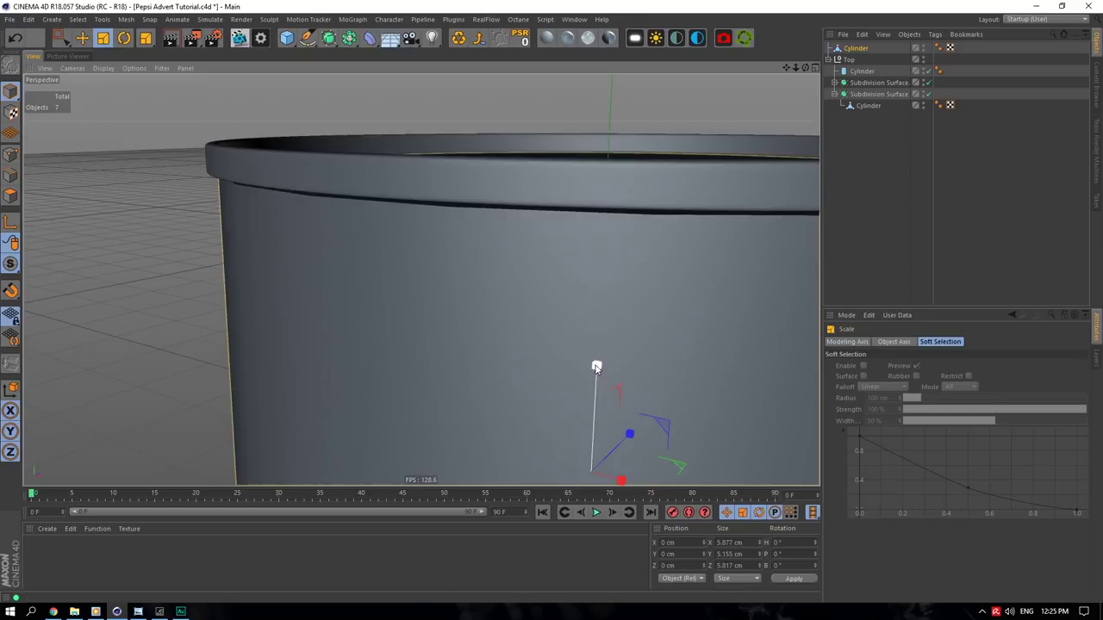
left_click_drag(594, 369, 592, 366)
scroll(605, 351, "down", 3)
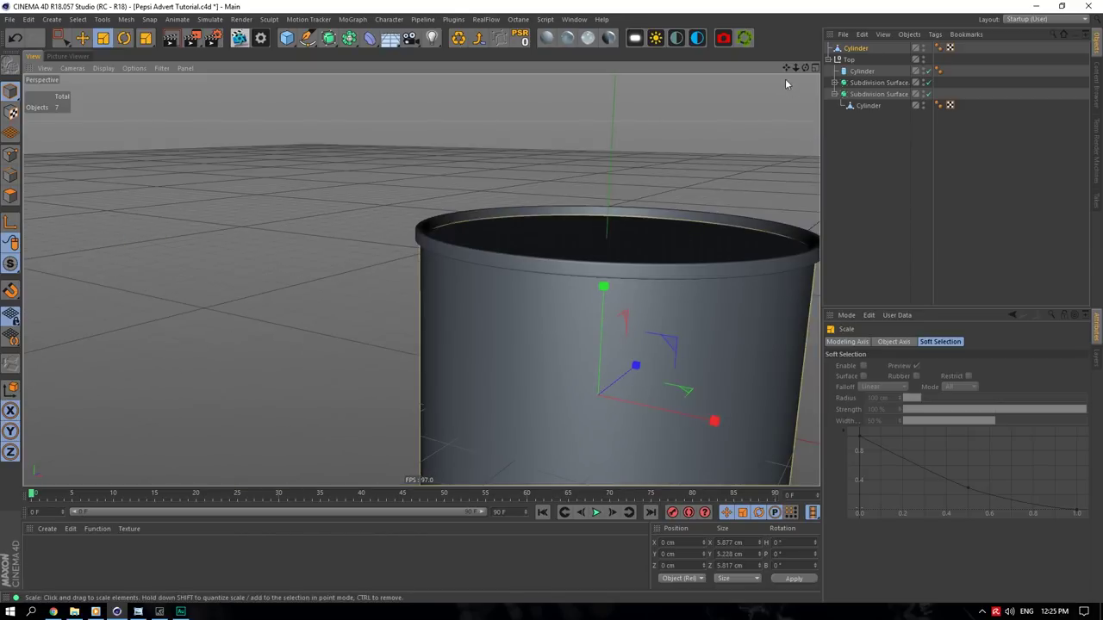
- Select and delete all the polygons of the body cylinder's top cap
left_click(10, 196)
left_click_drag(62, 38, 108, 53)
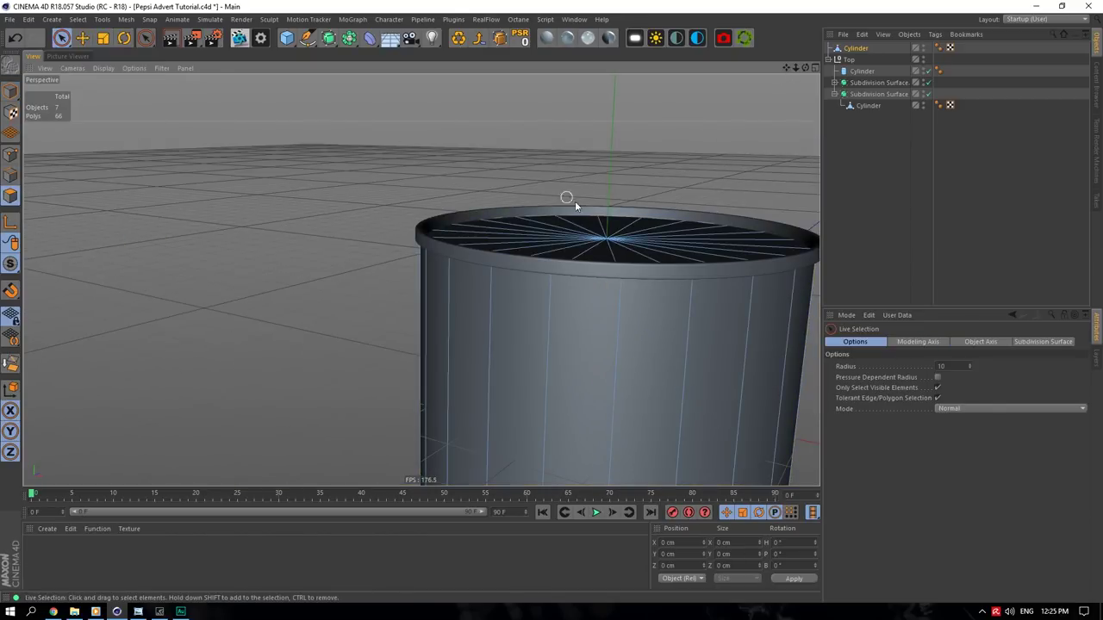
left_click_drag(579, 229, 623, 239)
key("Delete")
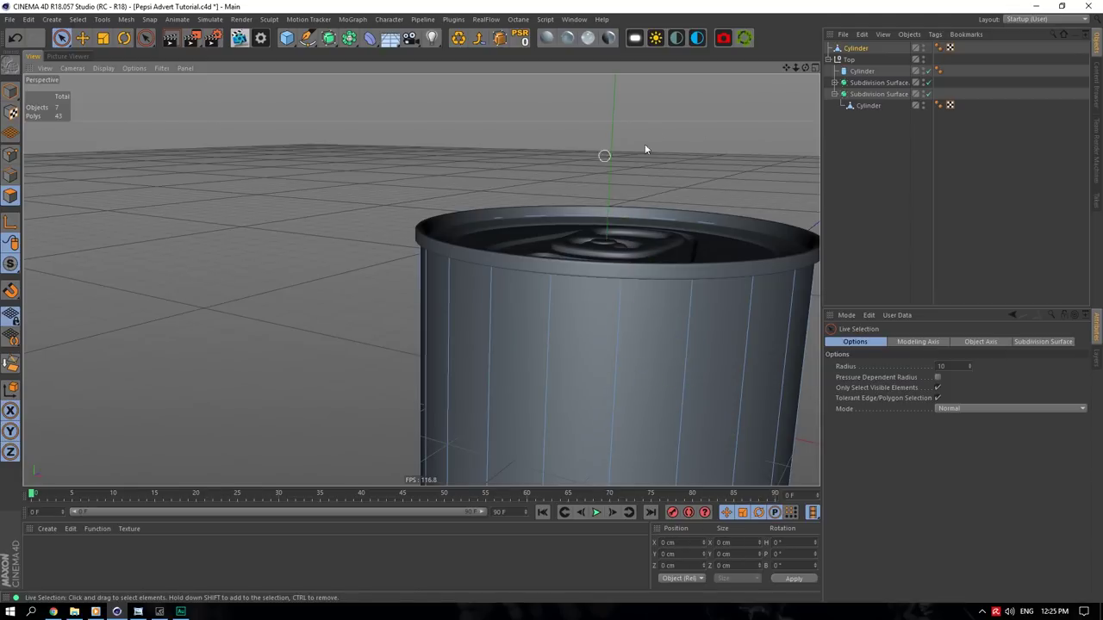
mouse_move(805, 67)
left_mouse_down()
mouse_move(780, 67)
mouse_move(728, 26)
mouse_move(745, 35)
mouse_move(746, 129)
mouse_move(808, 69)
left_mouse_up()
key("ctrl+z")
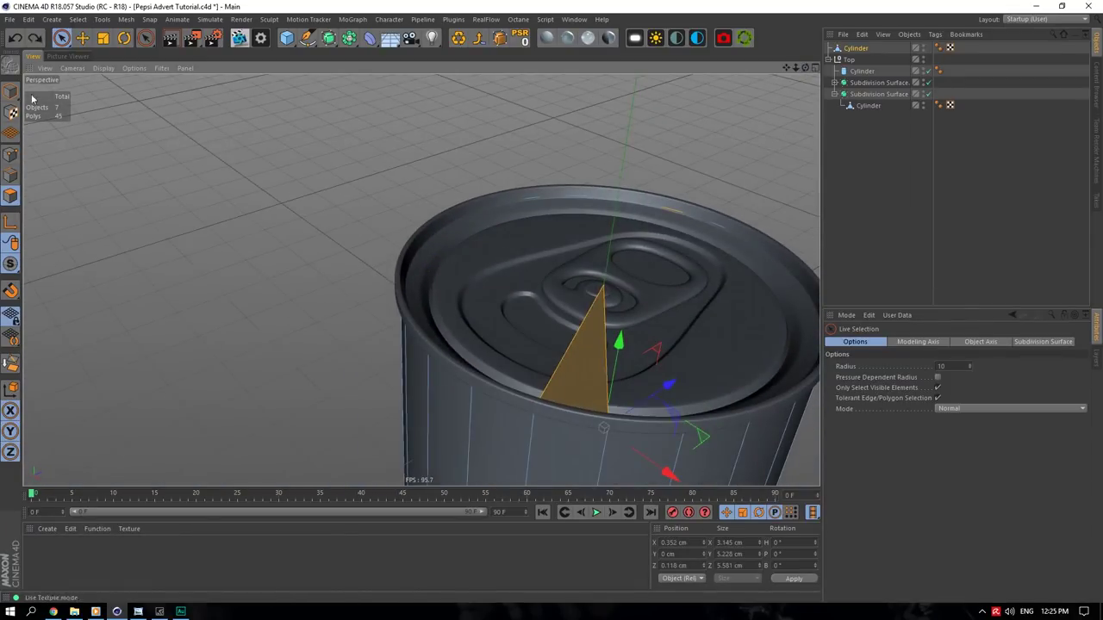
key("e")
key("Delete")
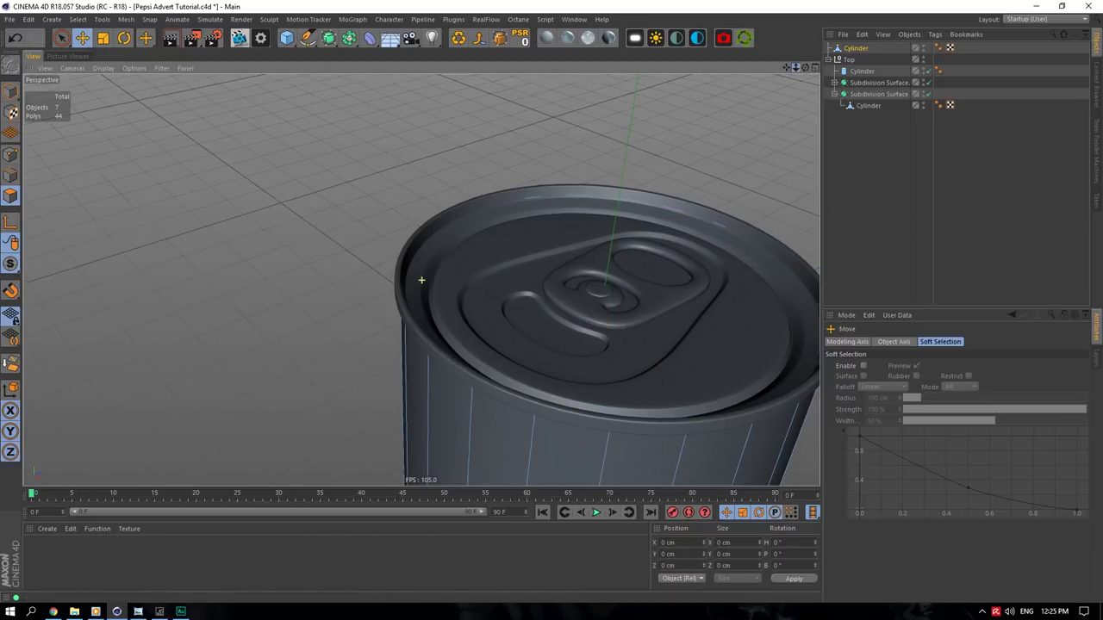
- Add a horizontal loop cut around the body wall a little below the rim
left_click_drag(422, 280, 422, 280, "alt")
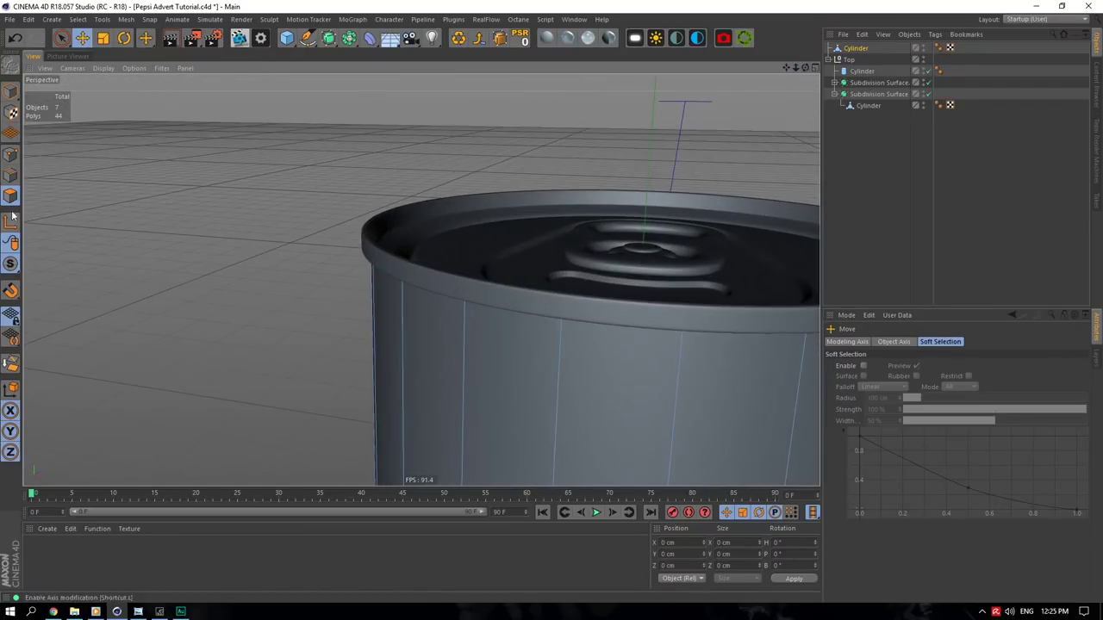
scroll(531, 352, "down", 3)
left_click(549, 349)
right_click(550, 350)
left_click(577, 422)
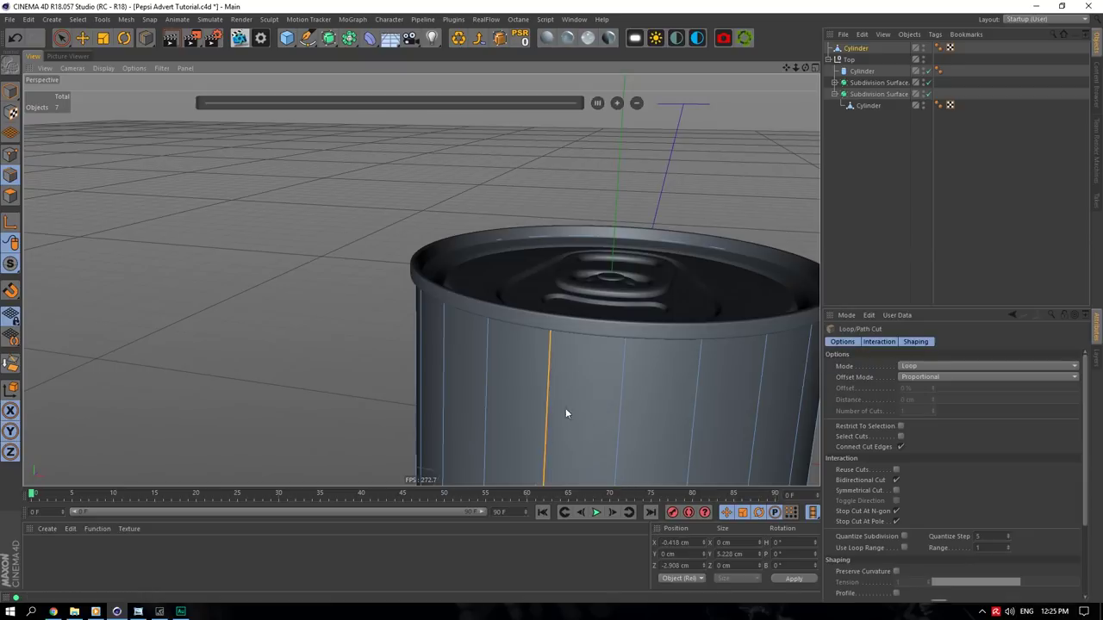
left_click(546, 371)
- Ring-select the wall polygons below the loop cut and scale them up to about 7.12 cm wide
scroll(682, 289, "down", 3)
left_click_drag(788, 68, 421, 280)
left_click(62, 38)
mouse_move(61, 37)
left_mouse_down()
mouse_move(225, 145)
mouse_move(107, 76)
mouse_move(69, 32)
left_mouse_up()
left_click(52, 19)
left_click(99, 109)
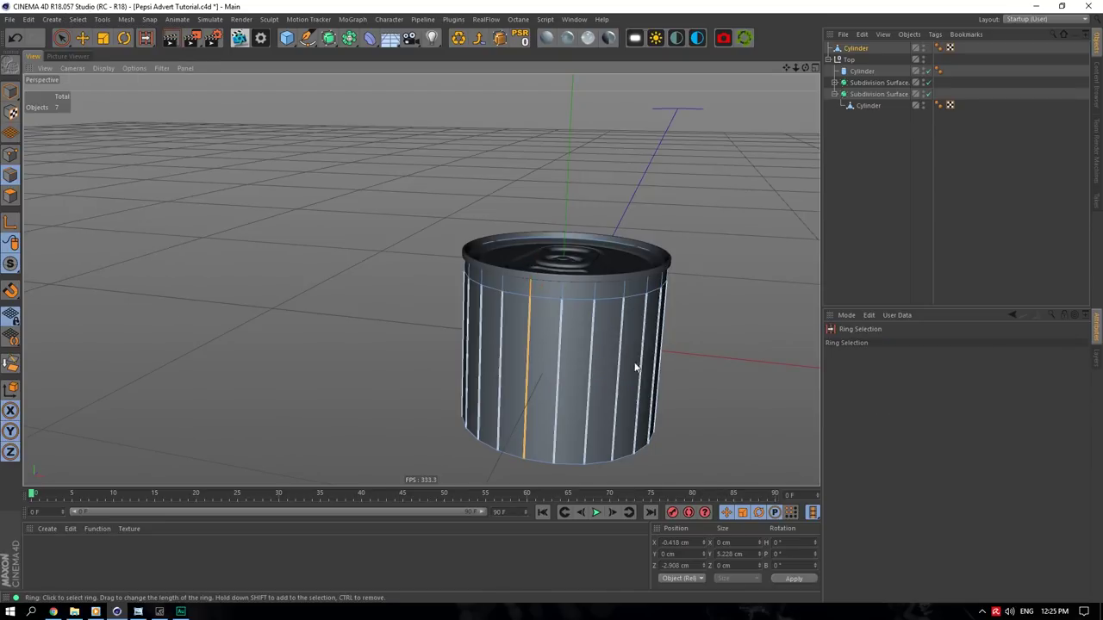
left_click(11, 195)
left_click(540, 334)
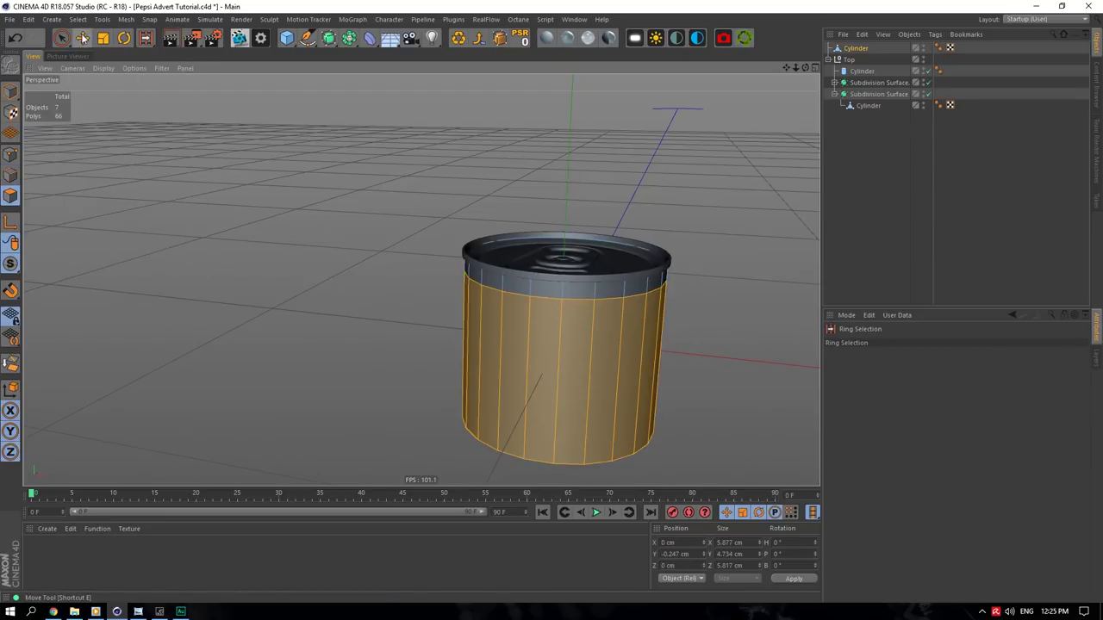
left_click(103, 38)
left_click_drag(638, 343, 753, 336)
- Move the selected wall polygons down to about Y -1.844 cm and enlarge them to about 7.79 cm wide
left_click(82, 37)
left_click_drag(564, 243, 579, 298)
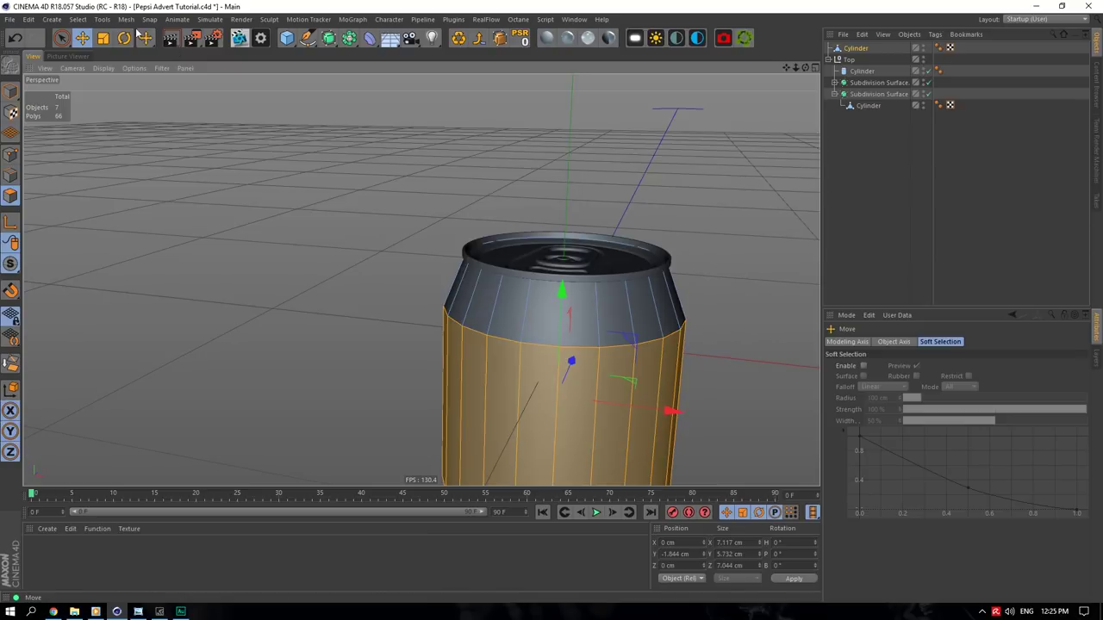
left_click_drag(632, 382, 684, 375)
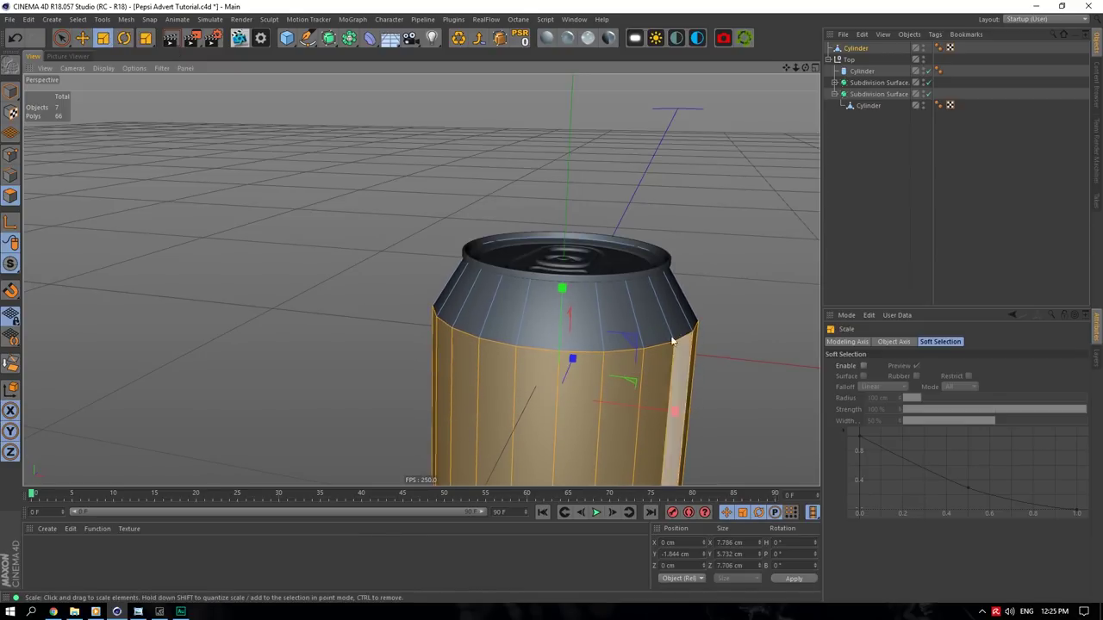
- Add a loop cut at about 98.6% just below the shoulder edge and two across the sloping shoulder at about 65% and 42%
right_click(656, 372)
left_click(668, 264)
scroll(602, 370, "up", 3)
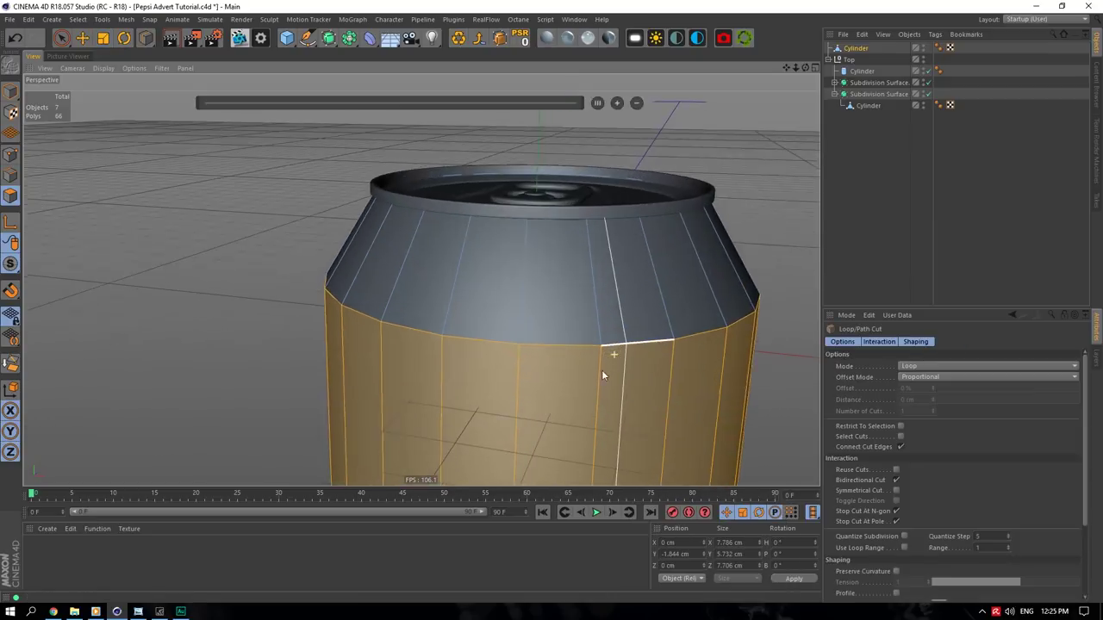
left_click(601, 351)
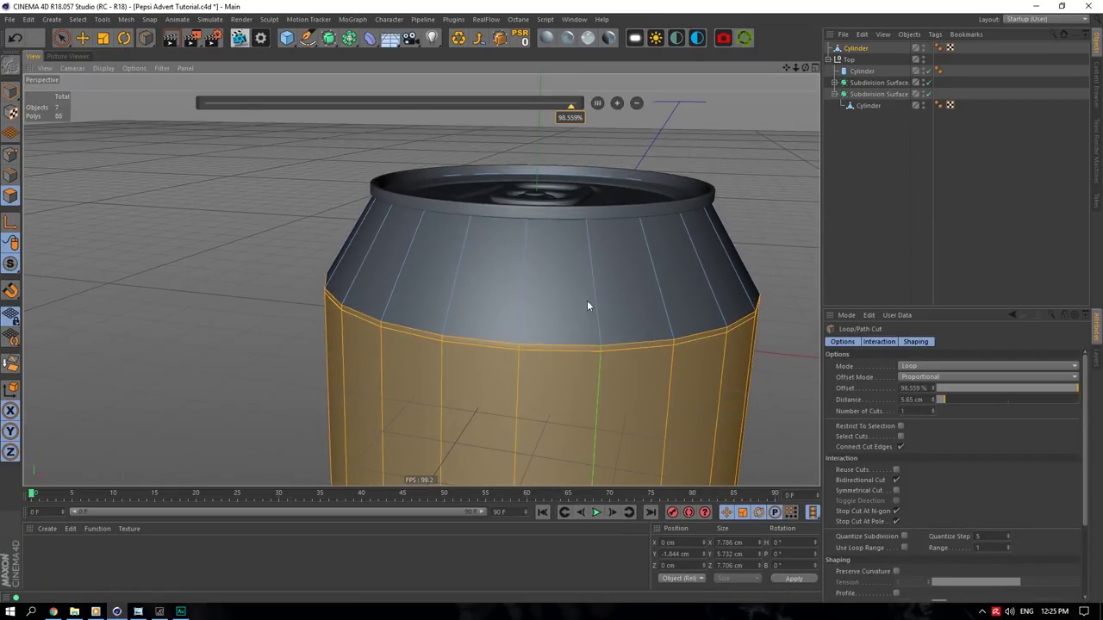
left_click(598, 278)
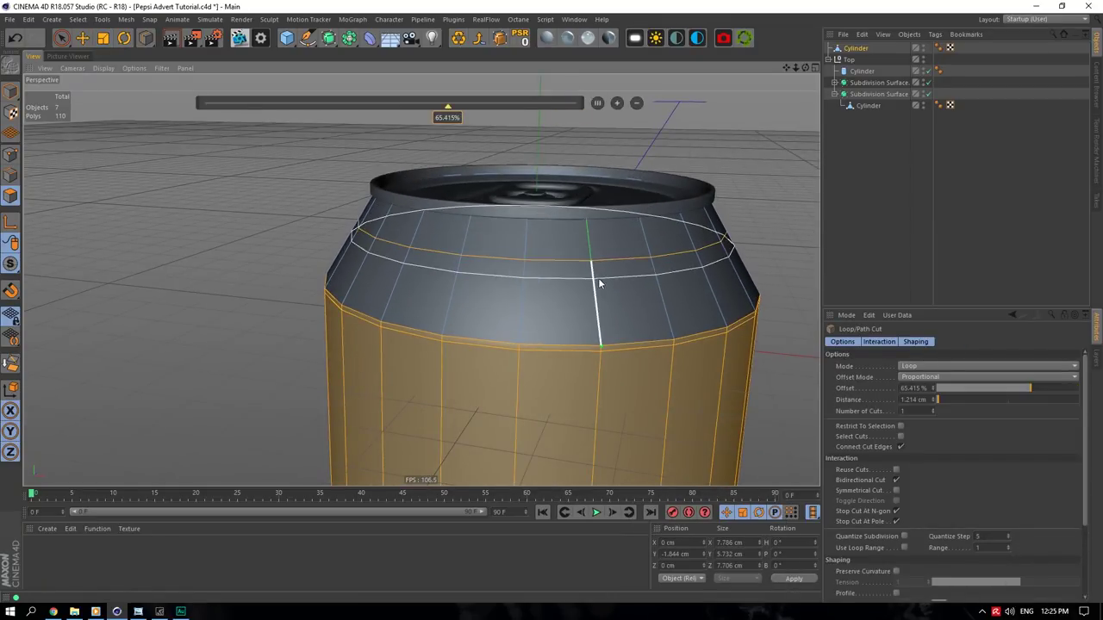
left_click(600, 308)
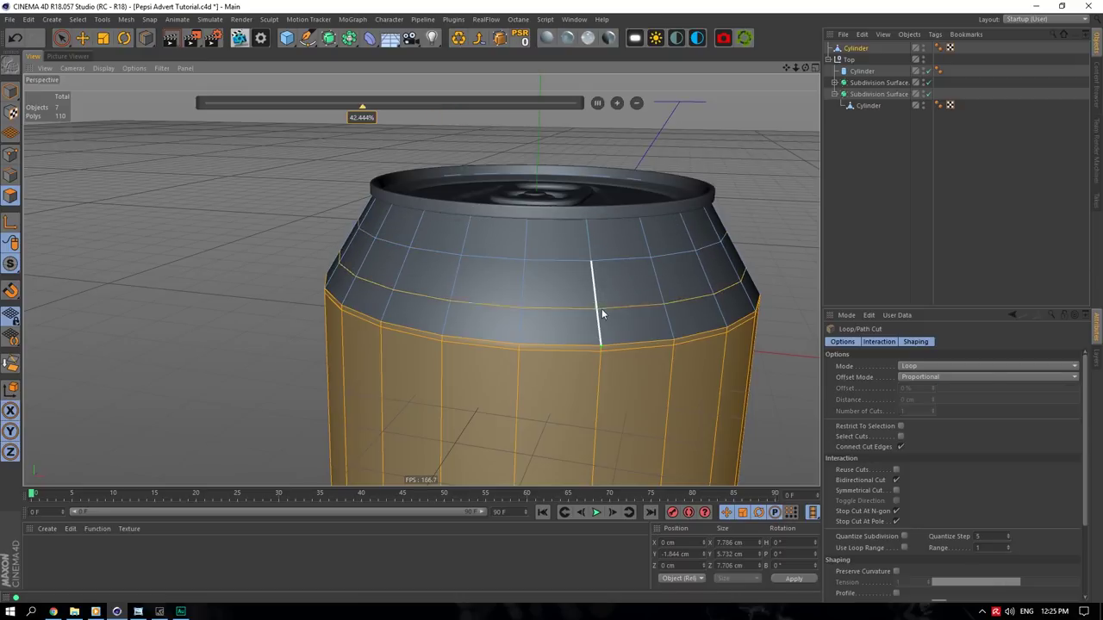
- Scale the shoulder's upper edge loop inward and its lower edge loop outward to about 7.44 cm wide
left_click(82, 38)
left_click(474, 297)
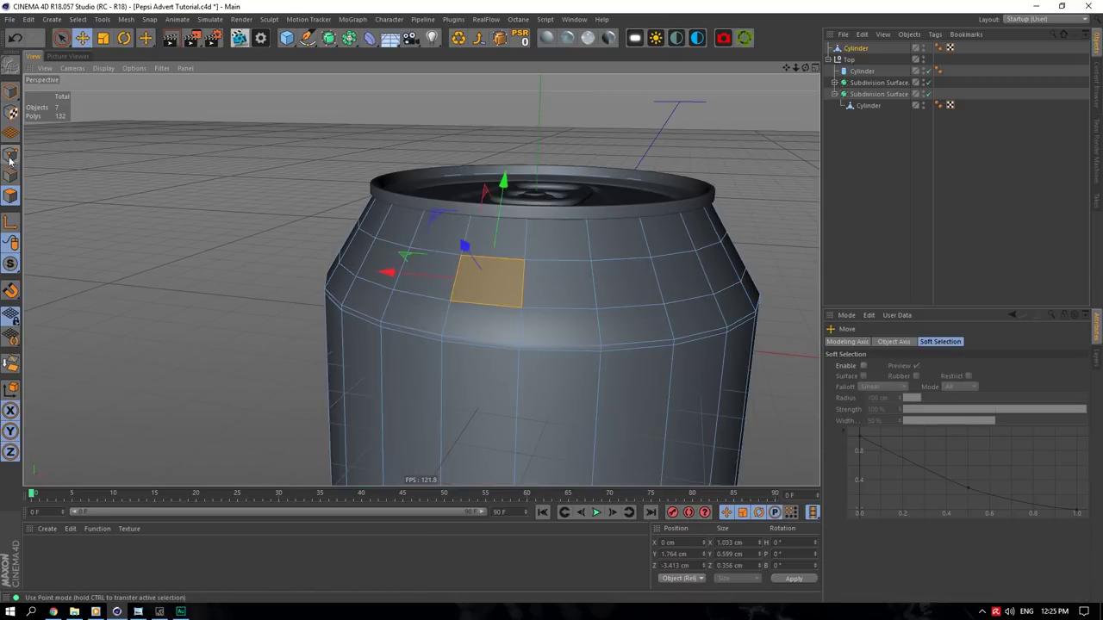
left_click(10, 174)
double_click(488, 256)
left_click(103, 38)
left_click_drag(689, 122, 655, 125)
double_click(469, 302)
left_click_drag(658, 170, 680, 169)
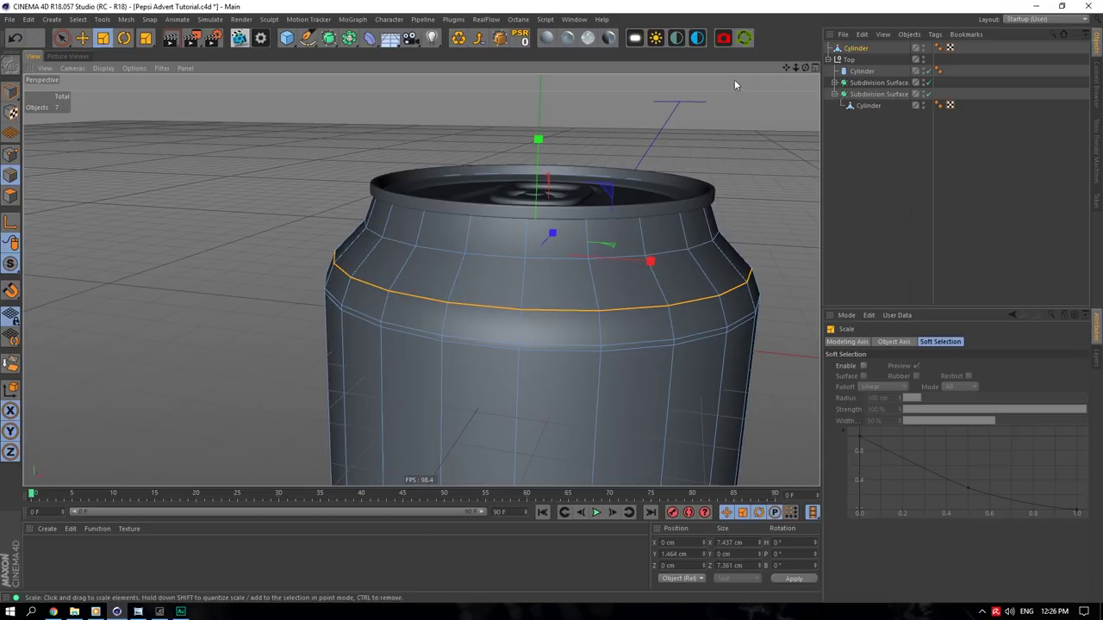
- Select the body's bottom edge loop and move it down to about Y -10.054 cm
right_click_drag(808, 76, 457, 396, "alt")
middle_click_drag(457, 396, 487, 300, "alt")
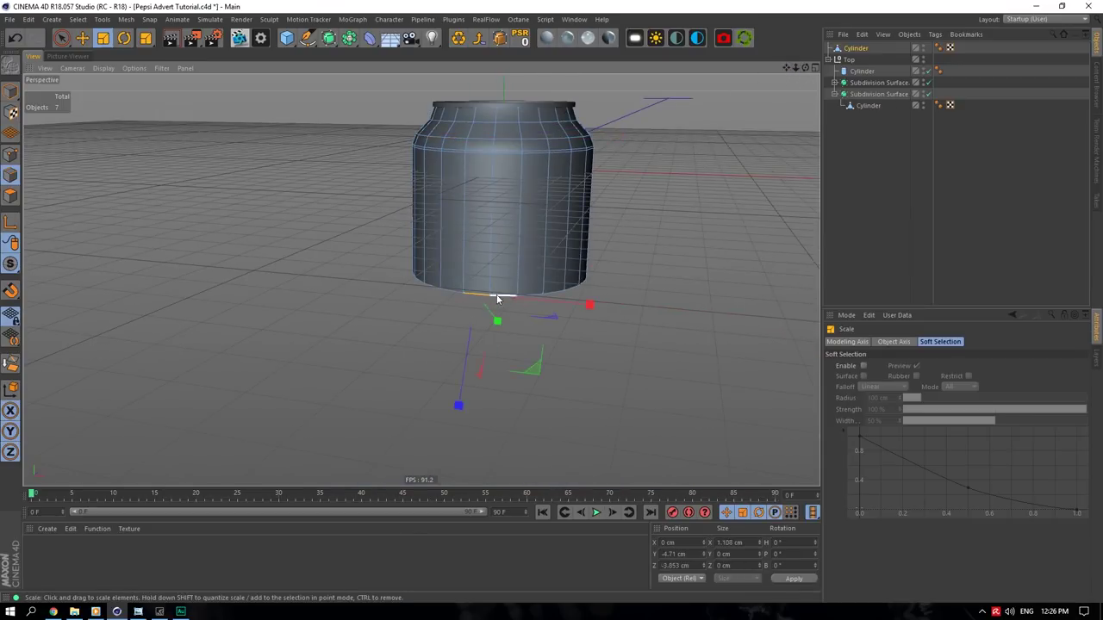
key("e")
scroll(495, 246, "down", 3)
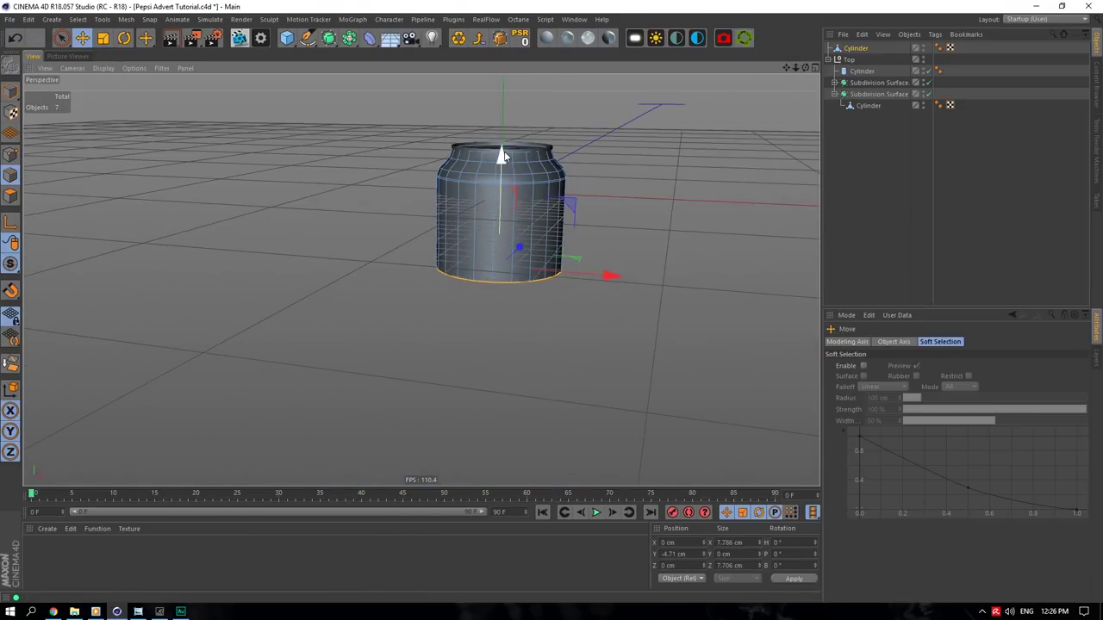
left_click_drag(501, 169, 508, 245)
- Set the bottom cap's centre point to the outer points' Y position of -10.054 cm
left_click_drag(796, 68, 746, 9)
left_click_drag(421, 278, 373, 199, "alt")
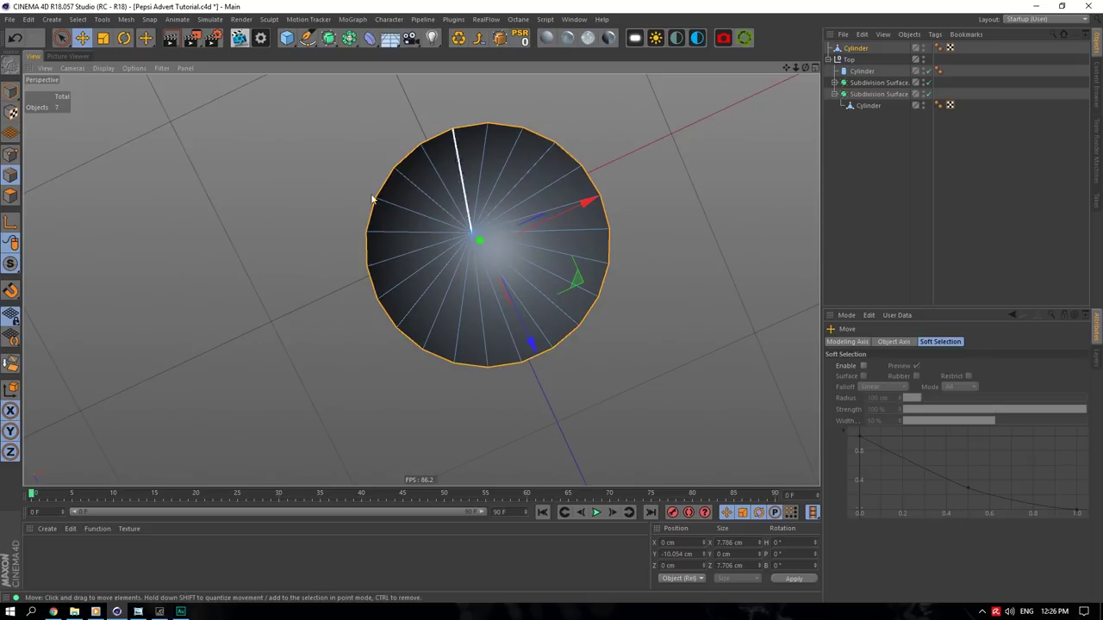
left_click(11, 155)
left_click(419, 148)
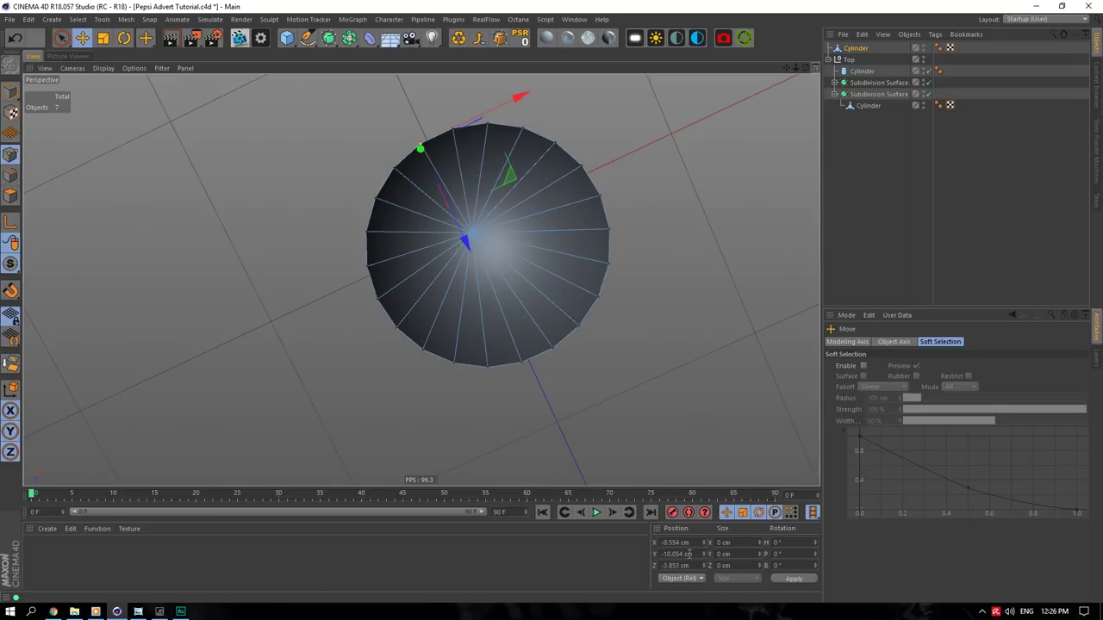
left_click(465, 227)
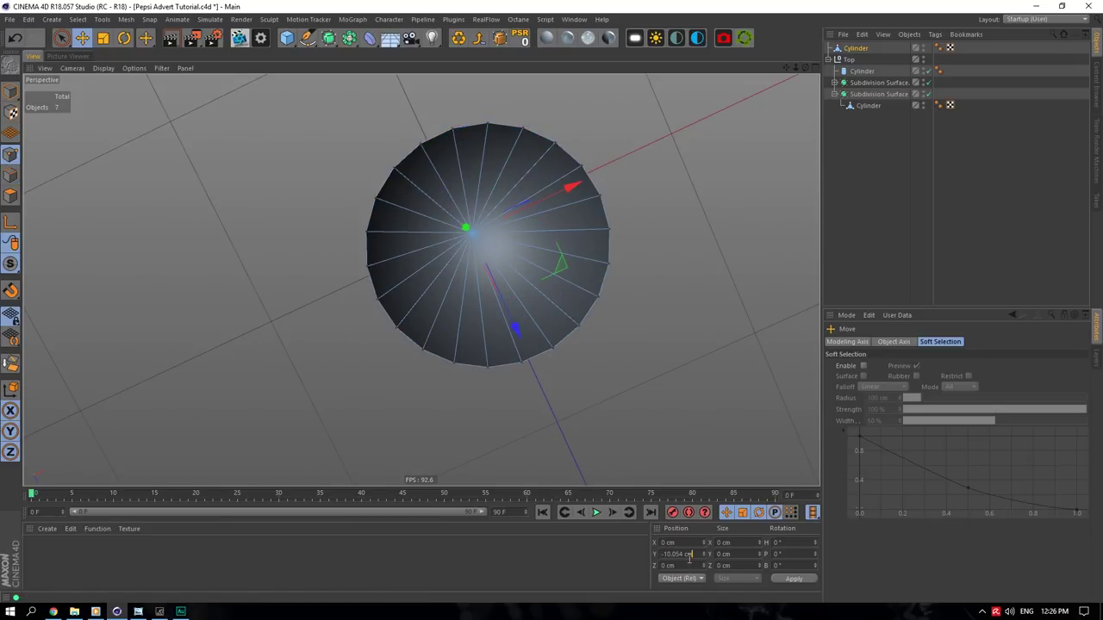
key("ctrl+a")
left_click_drag(804, 71, 804, 112)
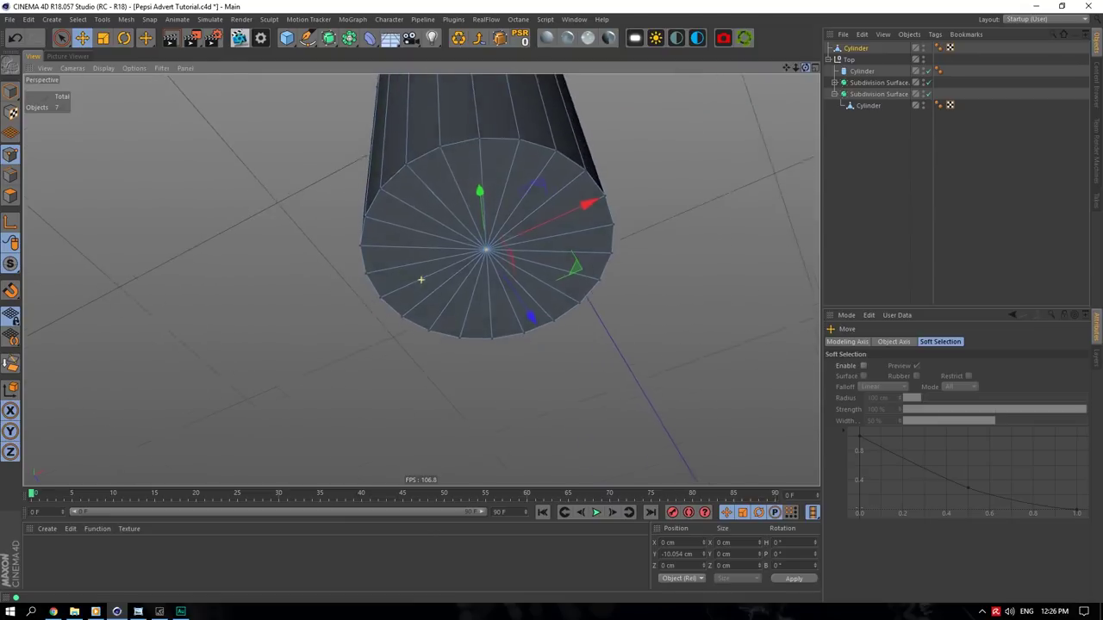
- Extrude all the bottom cap polygons down to about Y -10.884 cm and scale them in to about 6.45 cm wide
left_click(10, 196)
left_click(64, 38)
left_click_drag(64, 38, 91, 53)
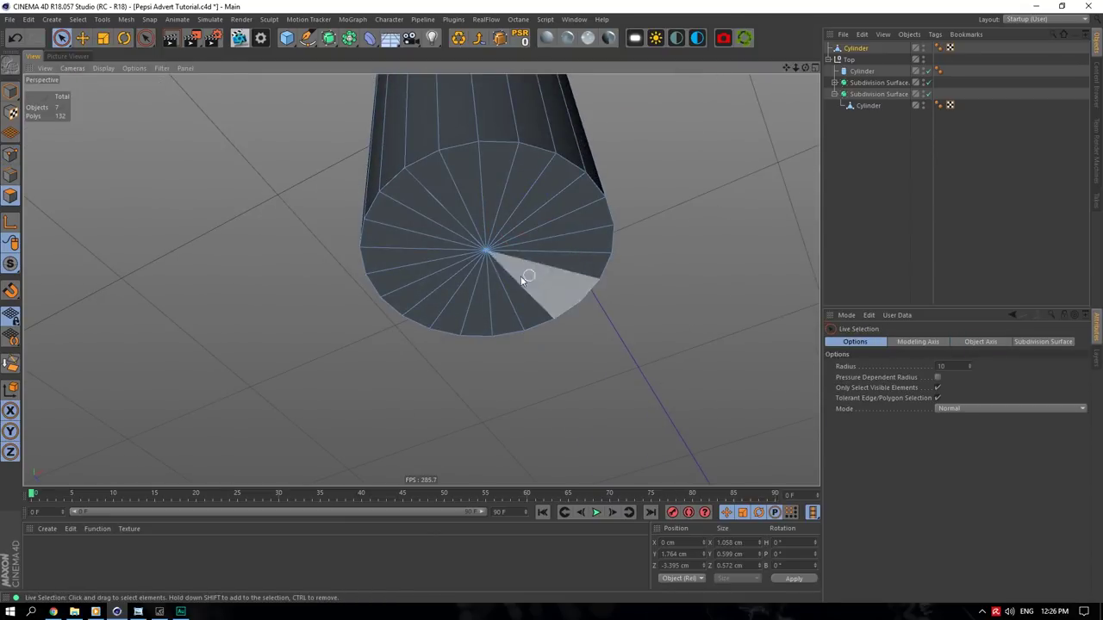
left_click_drag(520, 276, 543, 237)
scroll(515, 237, "up", 2)
right_click(568, 234)
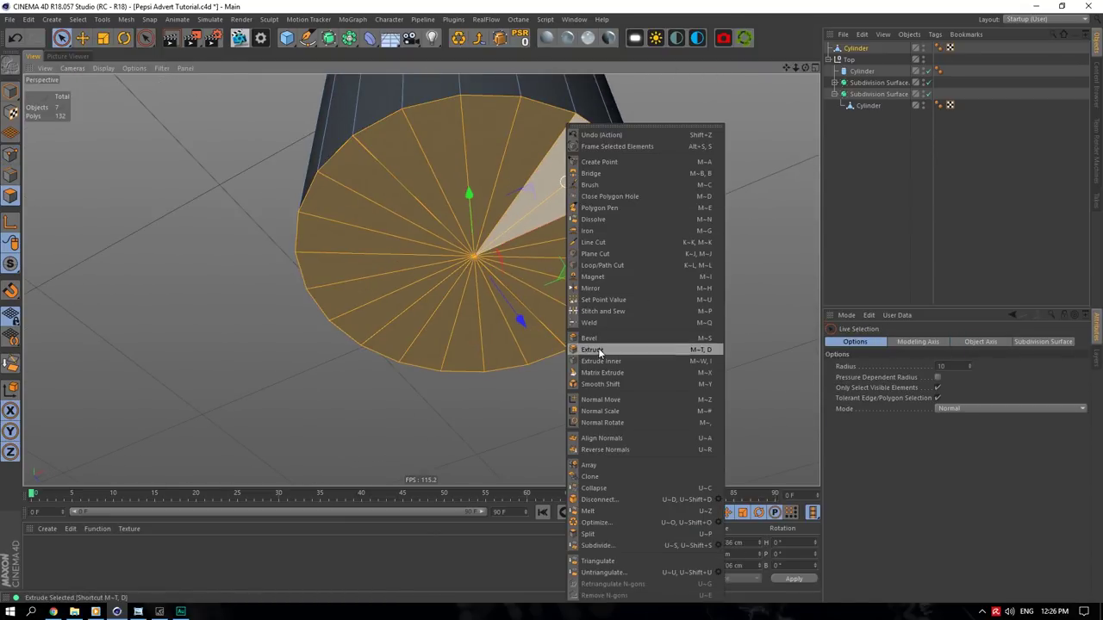
left_click(603, 351)
left_click_drag(643, 223, 698, 223)
left_click(102, 38)
left_click_drag(620, 122, 592, 152)
- Apply Extrude Inner to the bottom cap with Preserve Groups enabled, insetting it to about 5.88 cm wide
right_click(592, 151)
left_click(658, 360)
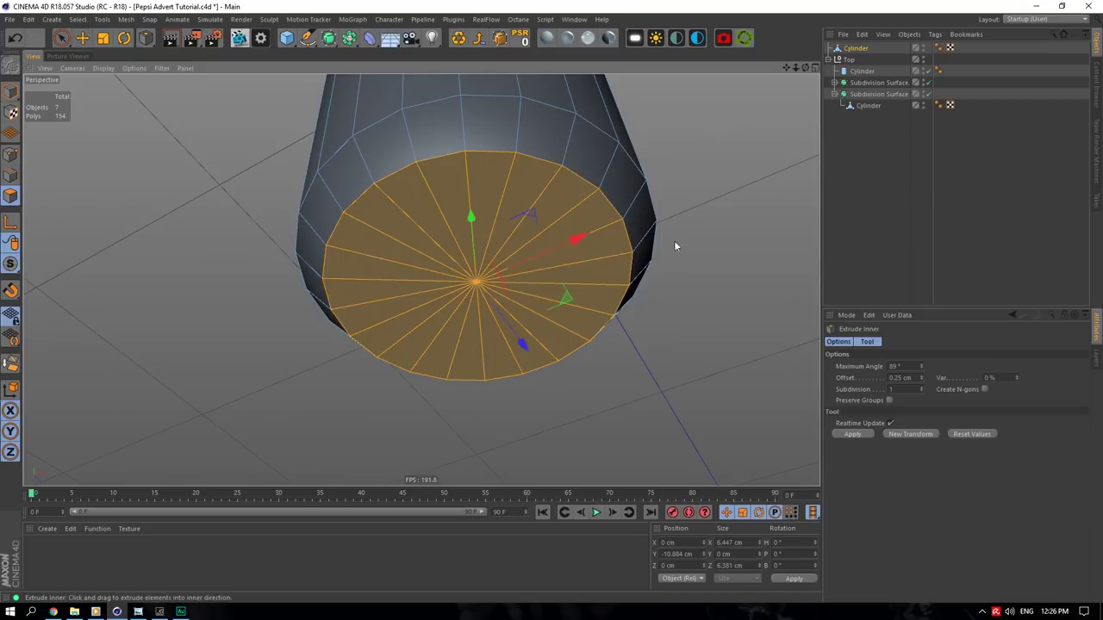
left_click_drag(673, 241, 689, 241)
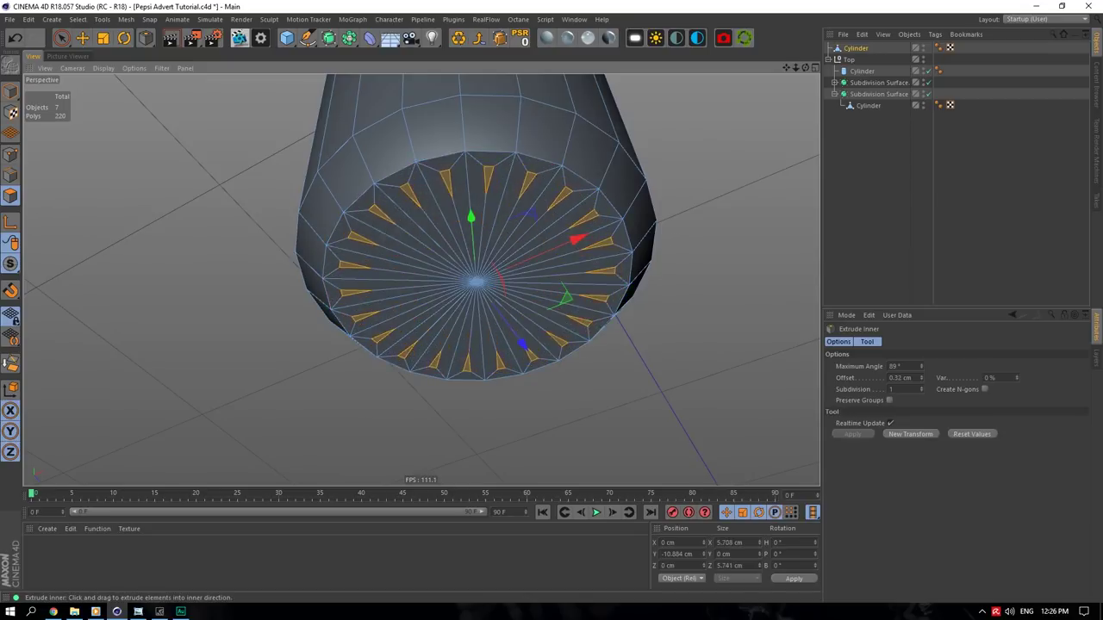
left_click(888, 399)
left_click(104, 38)
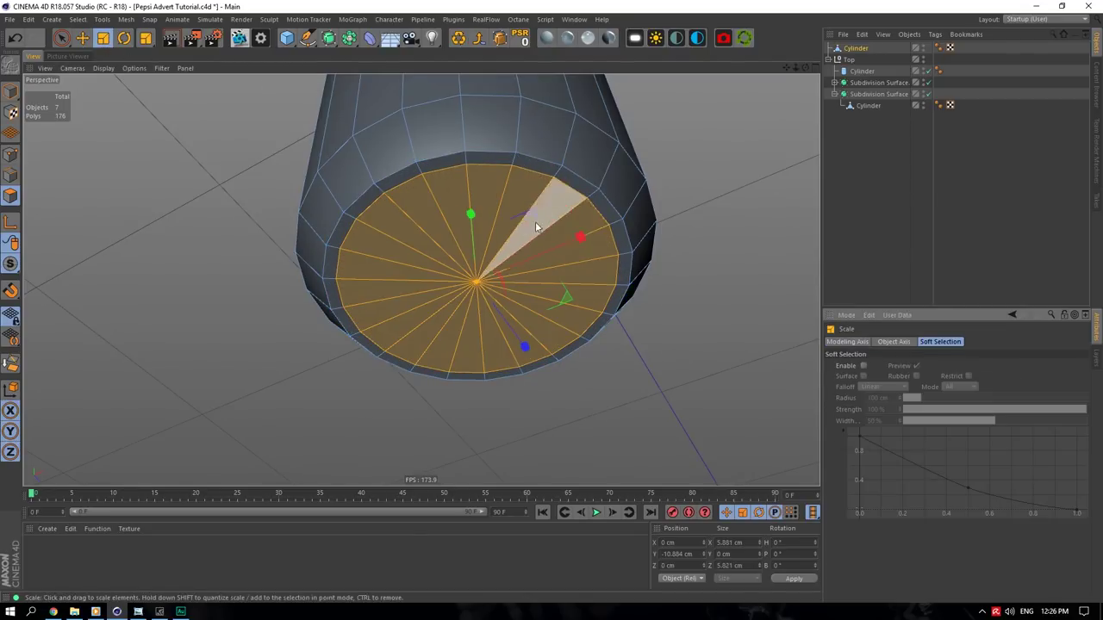
- Inset the bottom cap to about 3.92 cm wide and raise it to Y -10.066 cm, then repeat to about 2 cm at Y -9.705 cm
right_click(635, 185)
left_click(669, 360)
left_click_drag(517, 198, 548, 194)
left_click_drag(473, 218, 468, 192)
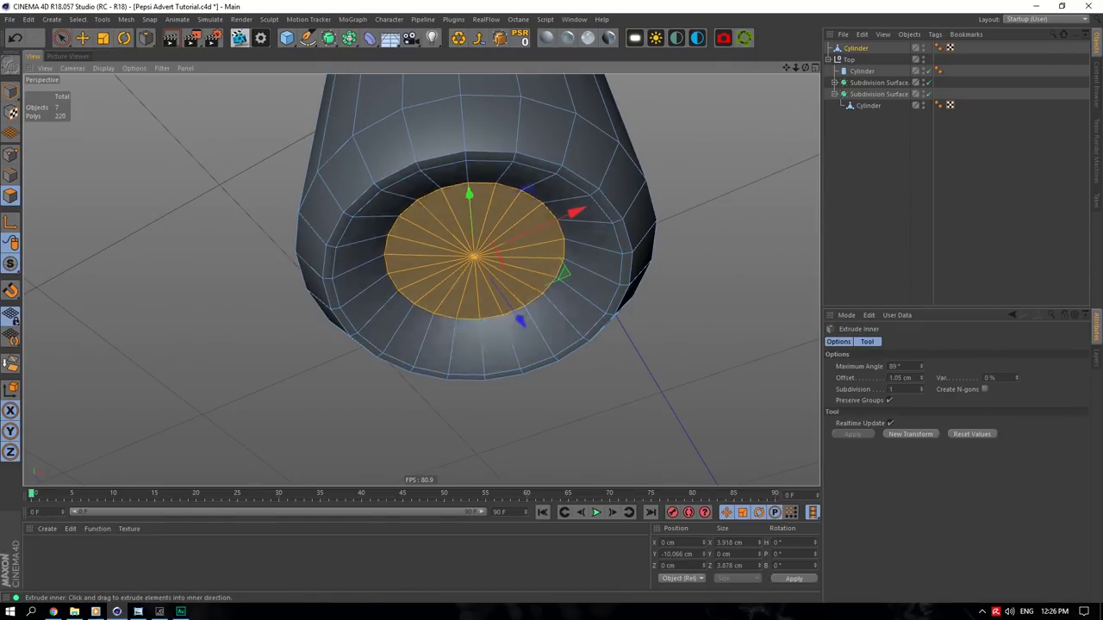
left_click_drag(517, 224, 544, 224)
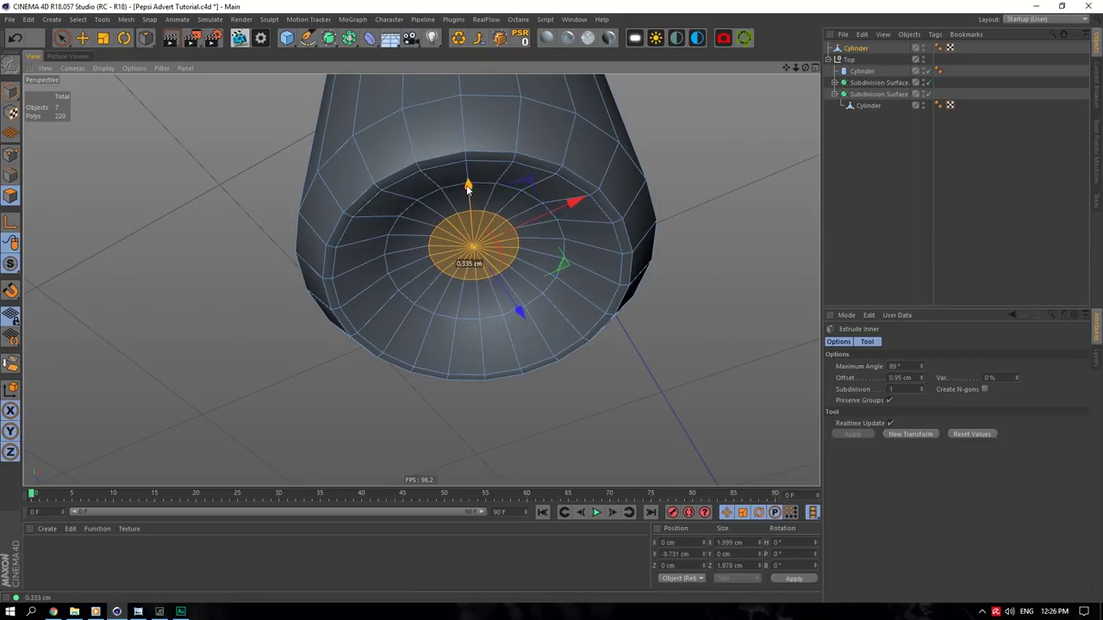
- Add a loop cut around the outer slope of the base recess and scale that edge loop out to about 5.26 cm wide
right_click(546, 328)
left_click(581, 265)
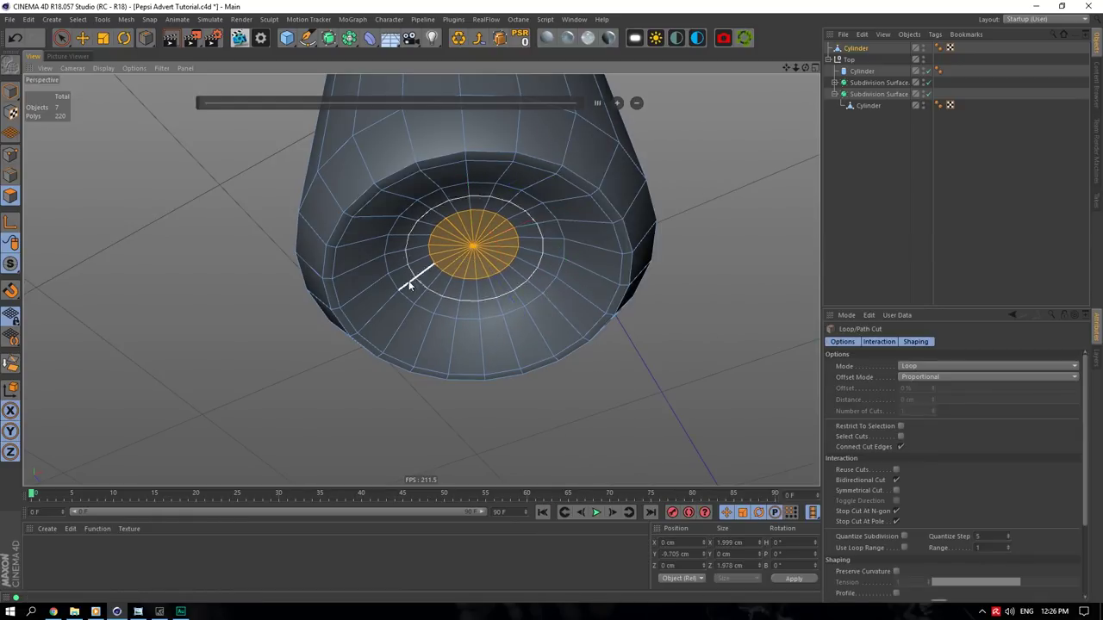
left_click(371, 289)
key("e")
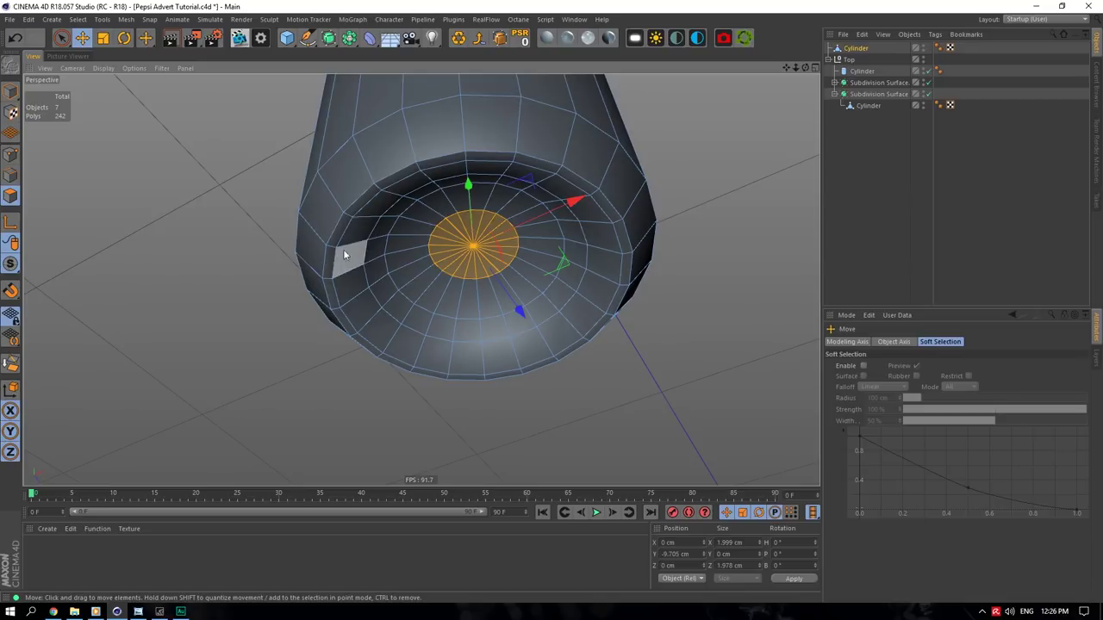
left_click(10, 175)
double_click(374, 270)
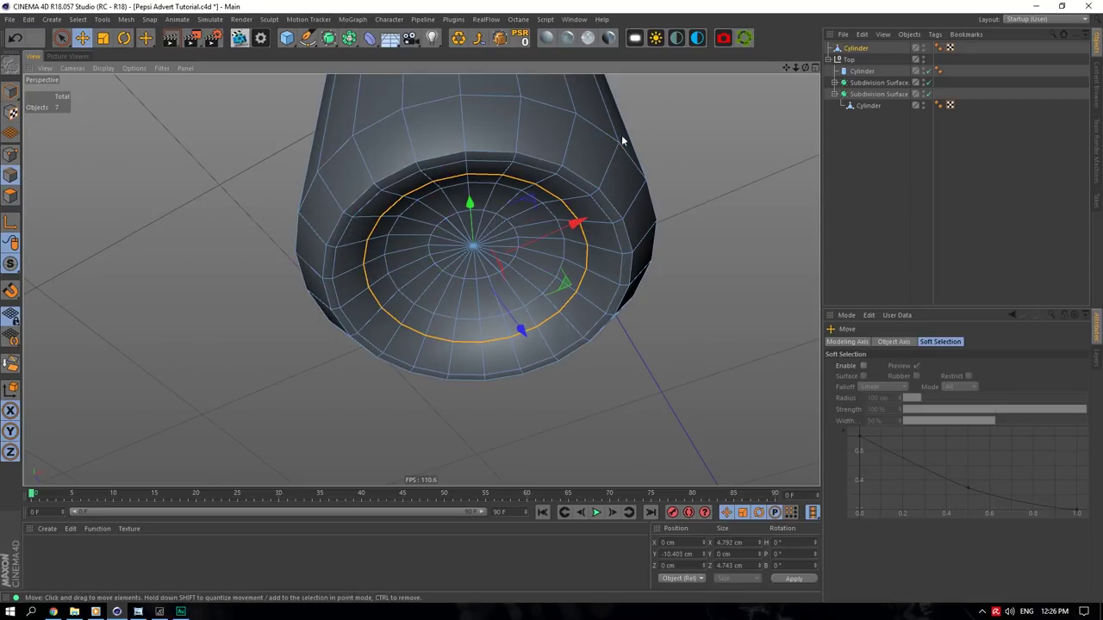
left_click(103, 41)
left_click_drag(562, 137, 609, 137)
- Cut an edge loop at 50% along the narrow base rim and another at about 99.47% at the lower end of the can wall
scroll(371, 184, "up", 6)
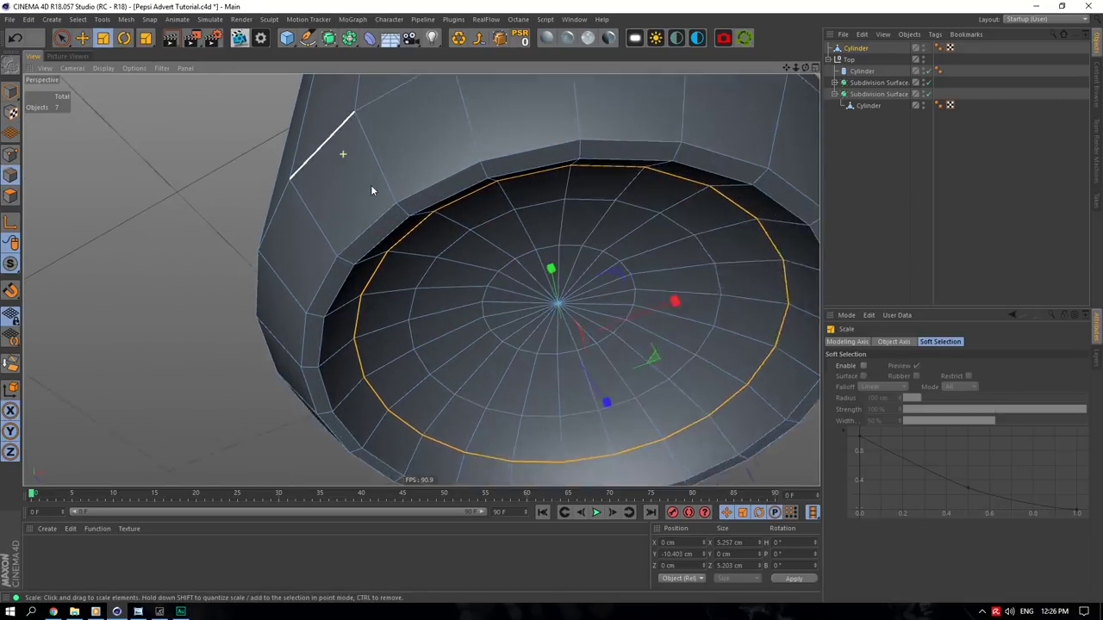
right_click(412, 187)
left_click(447, 351)
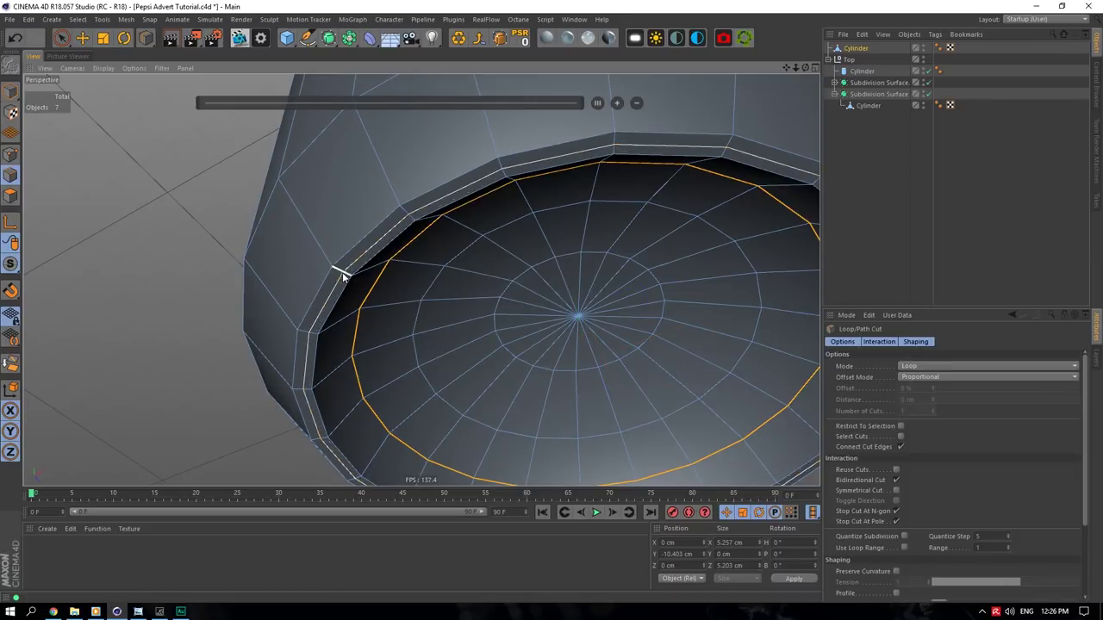
left_click(338, 270)
left_click(911, 388)
type("50")
key("Return")
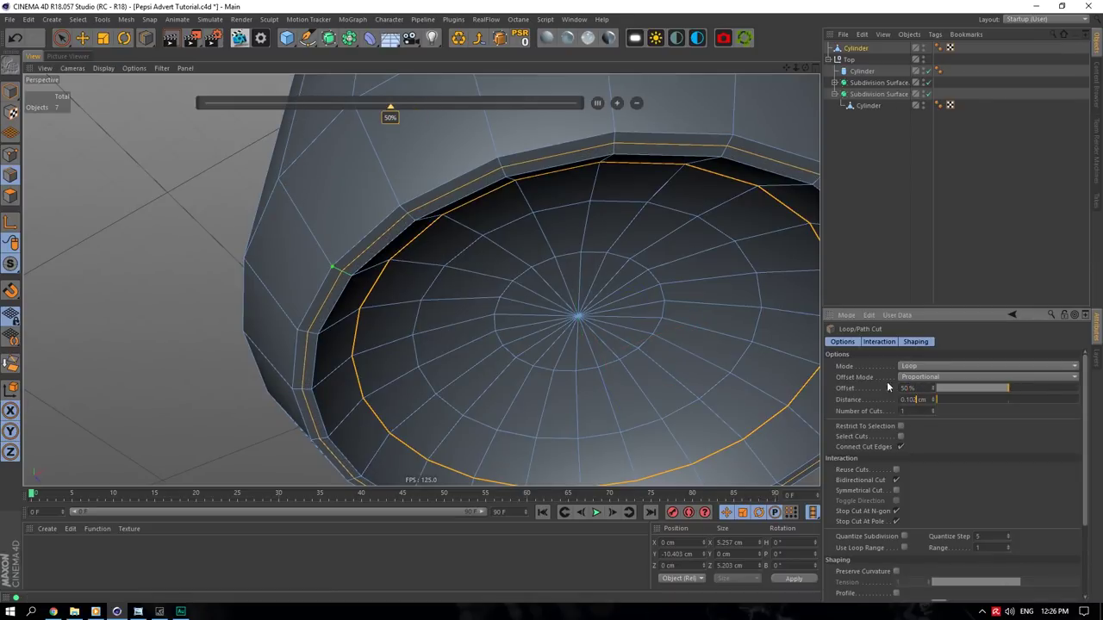
left_click_drag(785, 68, 807, 175)
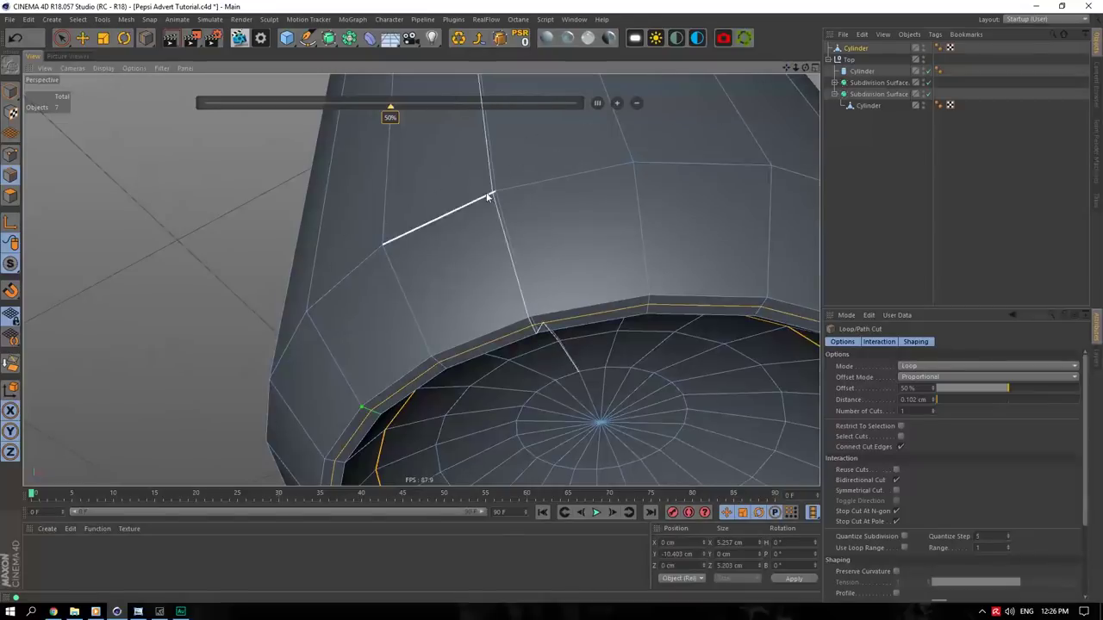
left_click(496, 188)
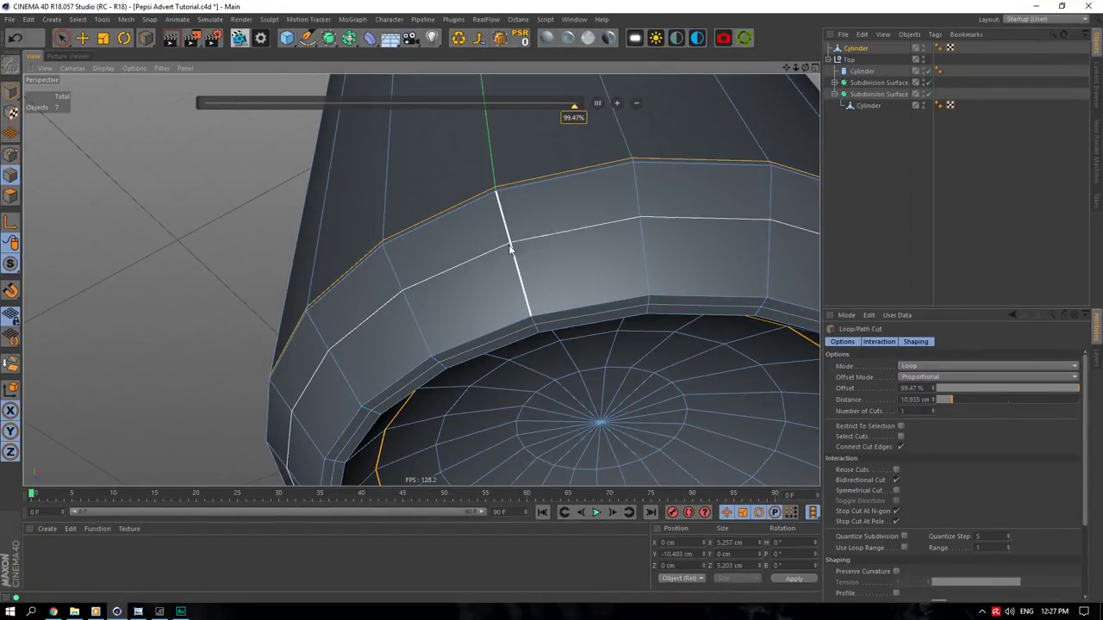
- Add two loop cuts across the bottom taper and scale the upper loop to about 7.16 cm and the lower to about 6.9 cm wide
left_click(521, 274)
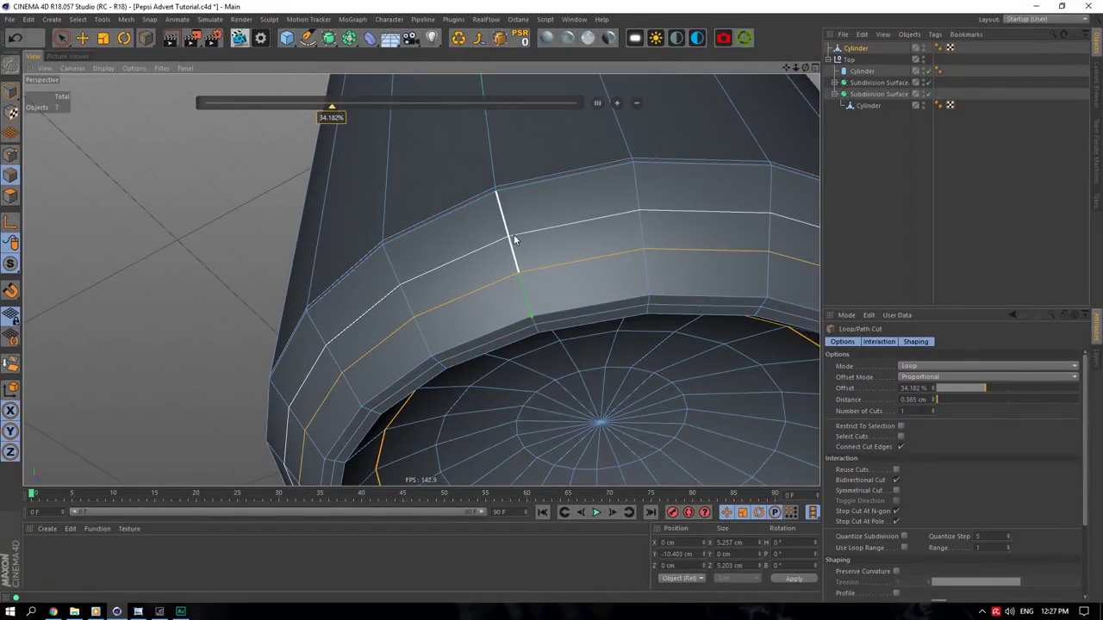
left_click(508, 234)
left_click(83, 39)
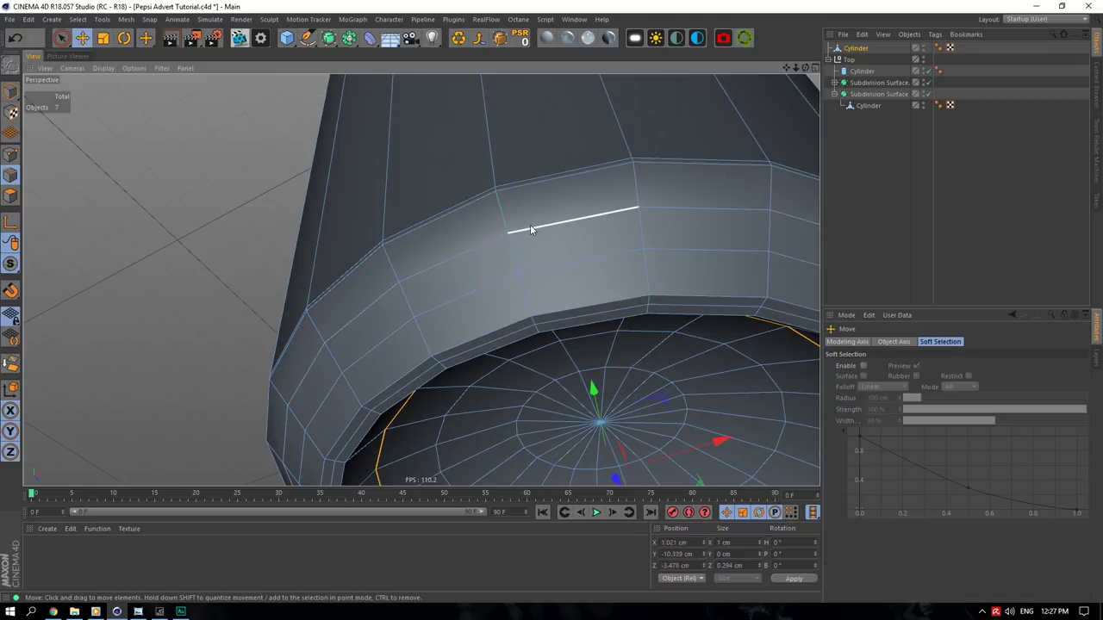
double_click(530, 227)
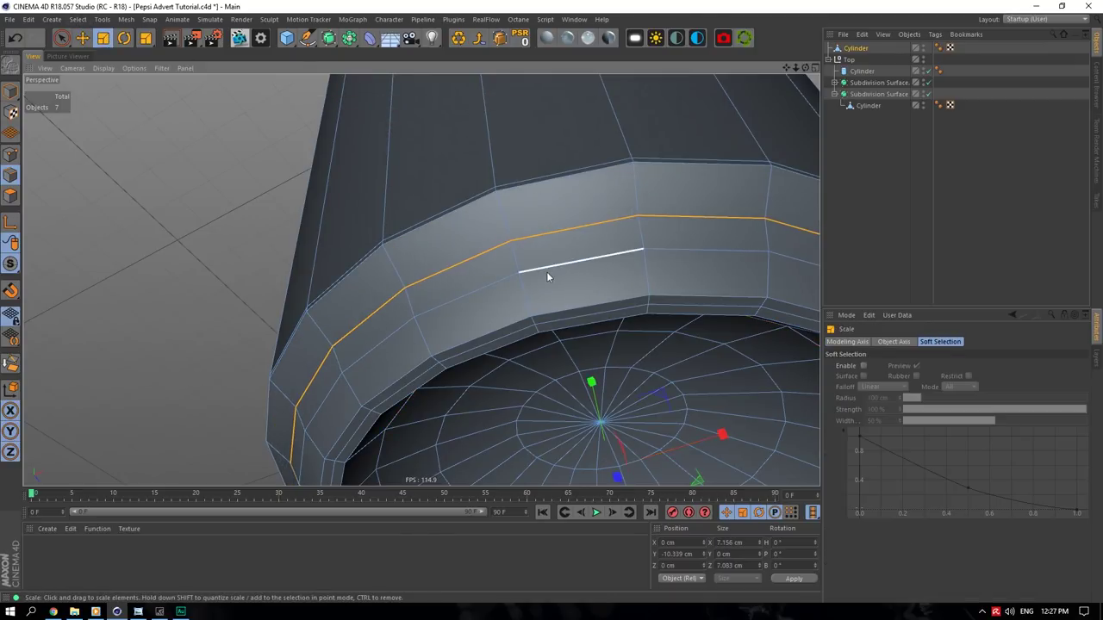
- Place the can body's cylinder under a new Subdivision Surface
left_click(876, 63)
left_click(877, 61)
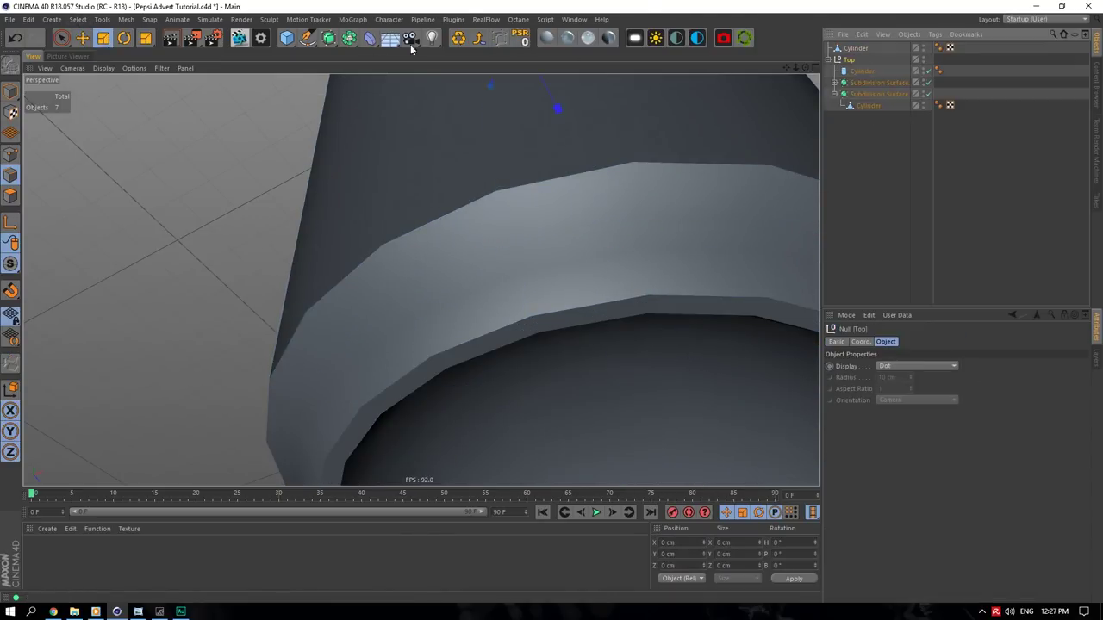
left_click(863, 49)
left_click(328, 38, "alt")
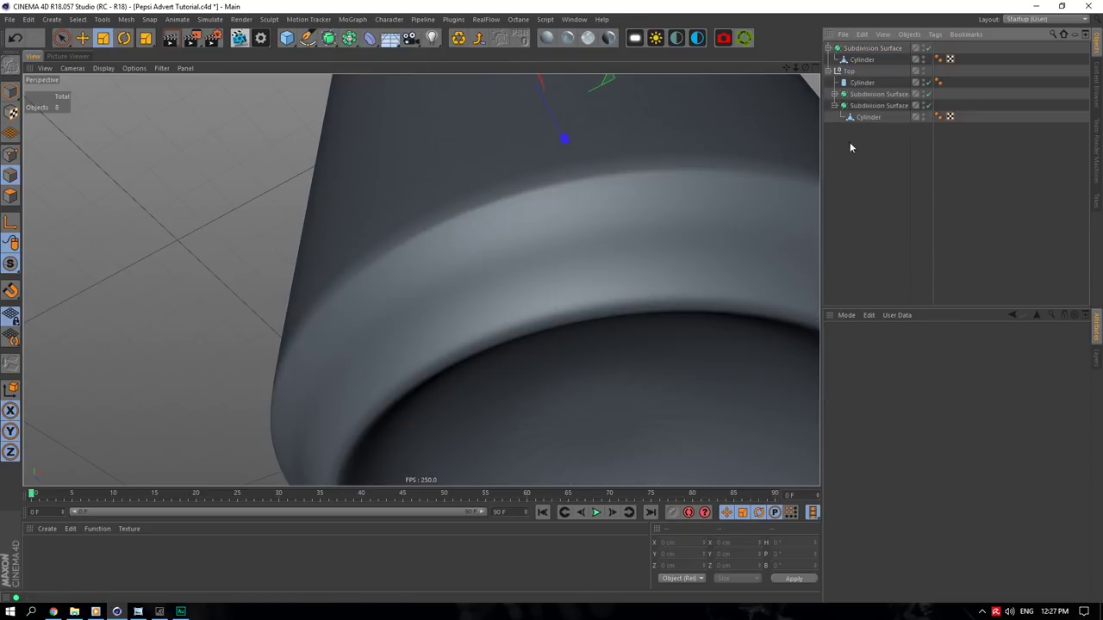
left_click_drag(805, 67, 805, 172)
mouse_move(786, 67)
left_mouse_down()
mouse_move(770, 136)
mouse_move(723, 70)
mouse_move(793, 77)
left_mouse_up()
- Set the body Subdivision Surface's editor subdivision to 3
left_click(872, 49)
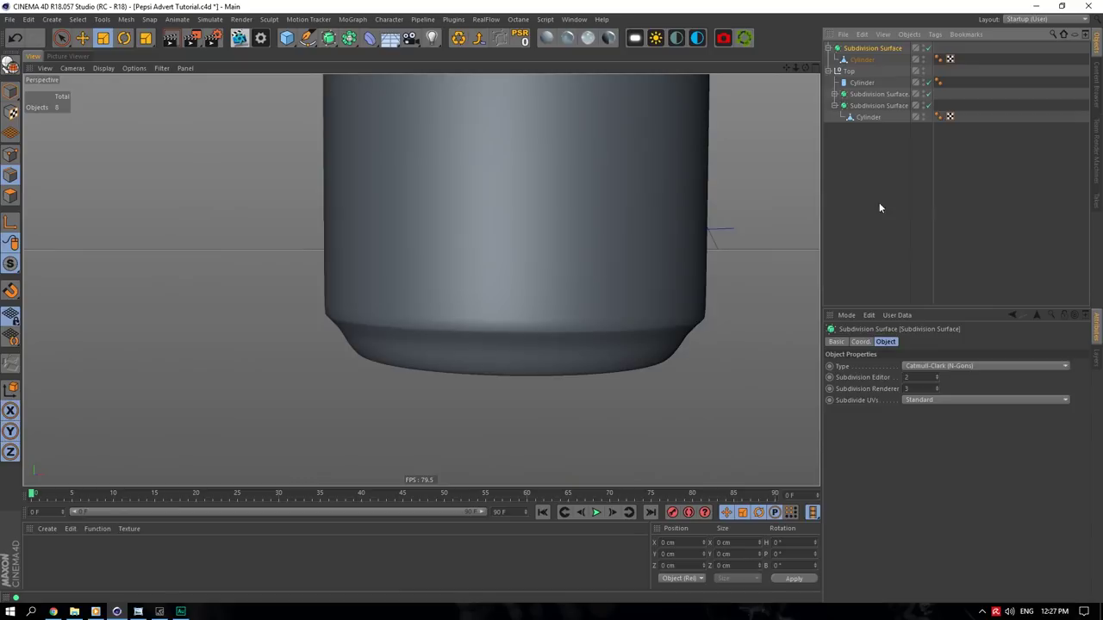
double_click(912, 376)
type("3")
left_click(922, 390)
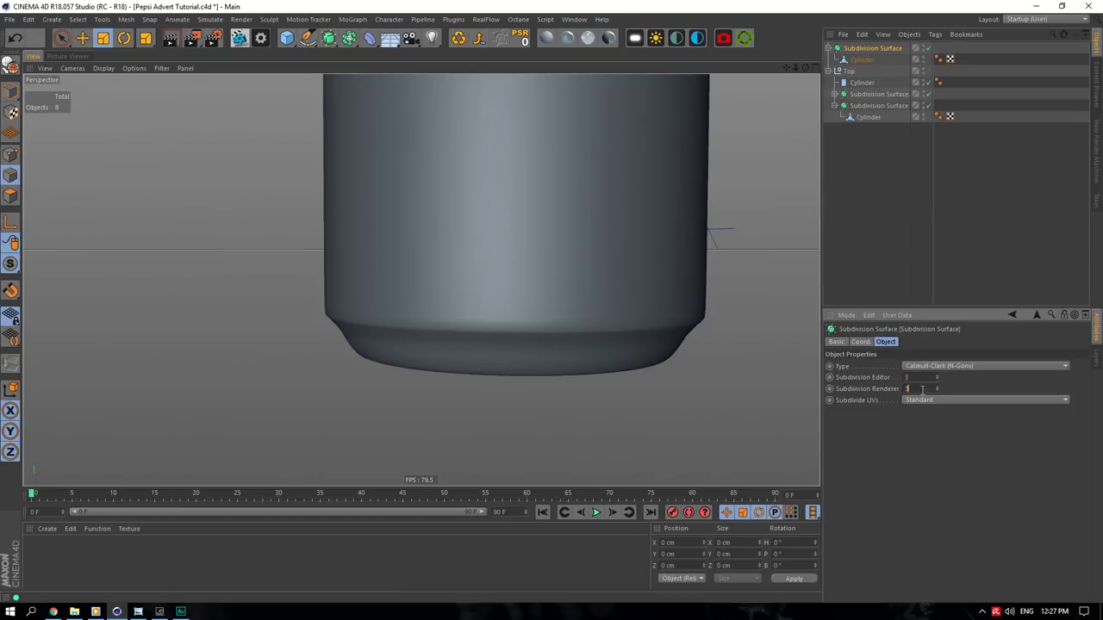
- Add a loop cut around the can wall at 50% offset with the body's smoothing switched off, and switch the smoothing back on
left_click(927, 49)
left_click(862, 60)
right_click(385, 169)
left_click(441, 335)
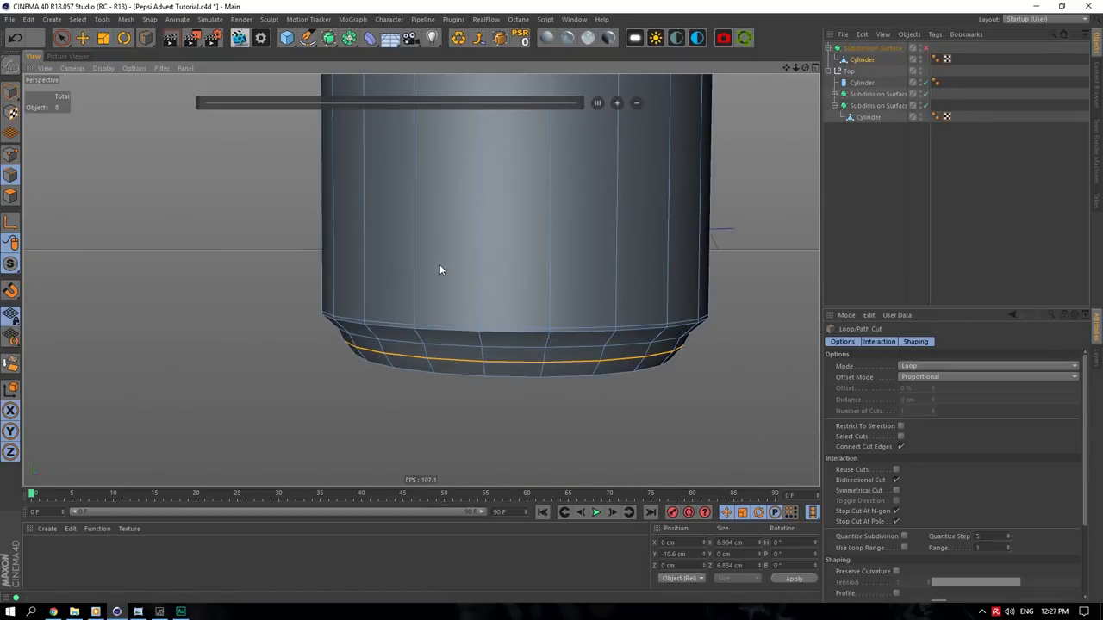
left_click(479, 223)
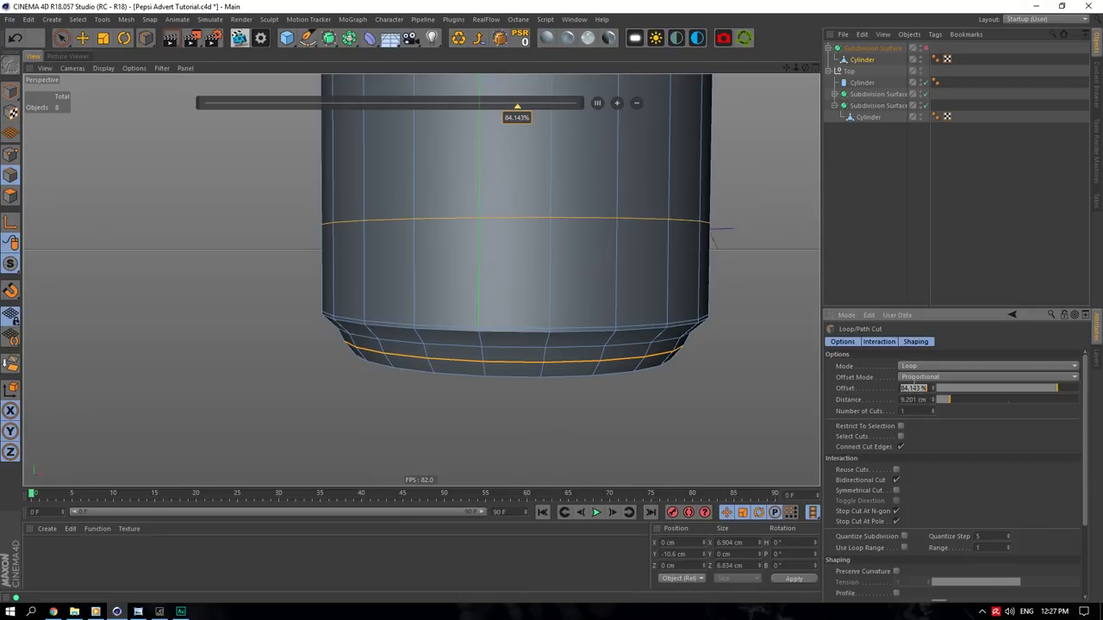
left_click(901, 131)
left_click(926, 48)
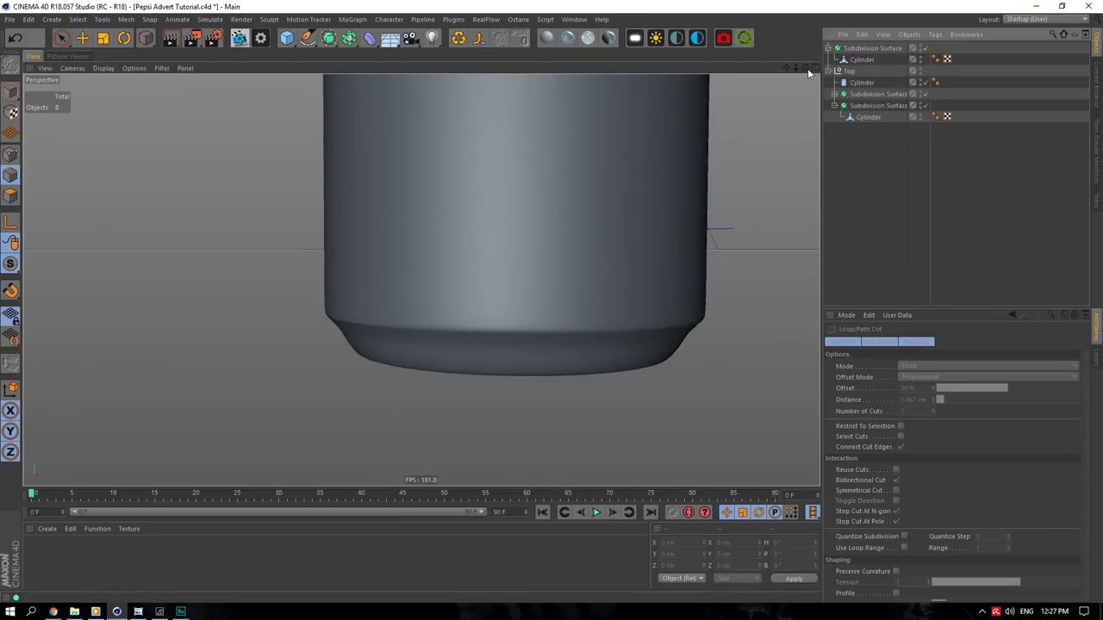
- Select the edge loop where the shoulder meets the wall and move it down to about Y -0.384 cm with smoothing enabled
mouse_move(796, 68)
left_mouse_down()
mouse_move(709, 68)
mouse_move(820, 308)
mouse_move(829, 288)
mouse_move(806, 73)
left_mouse_up()
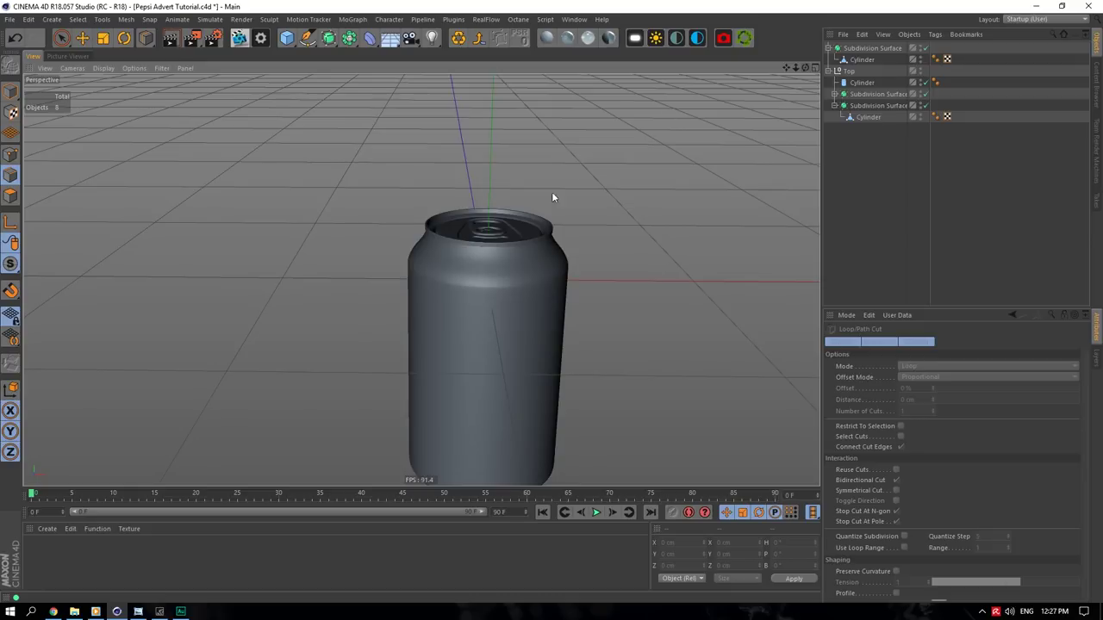
scroll(484, 267, "up", 2)
left_click(885, 60)
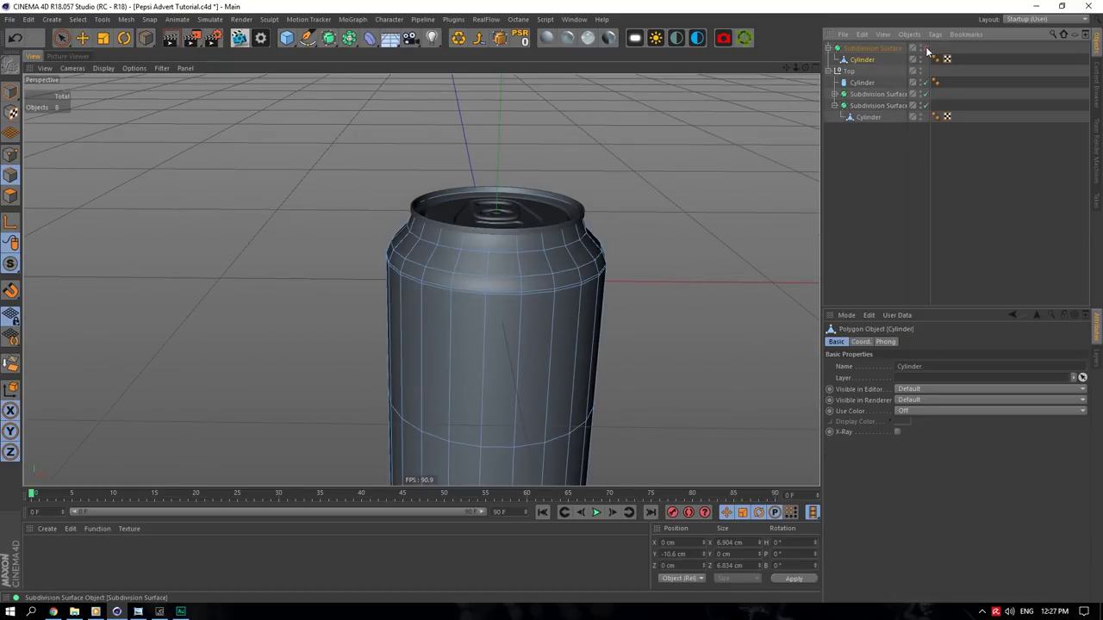
left_click(82, 37)
double_click(476, 295)
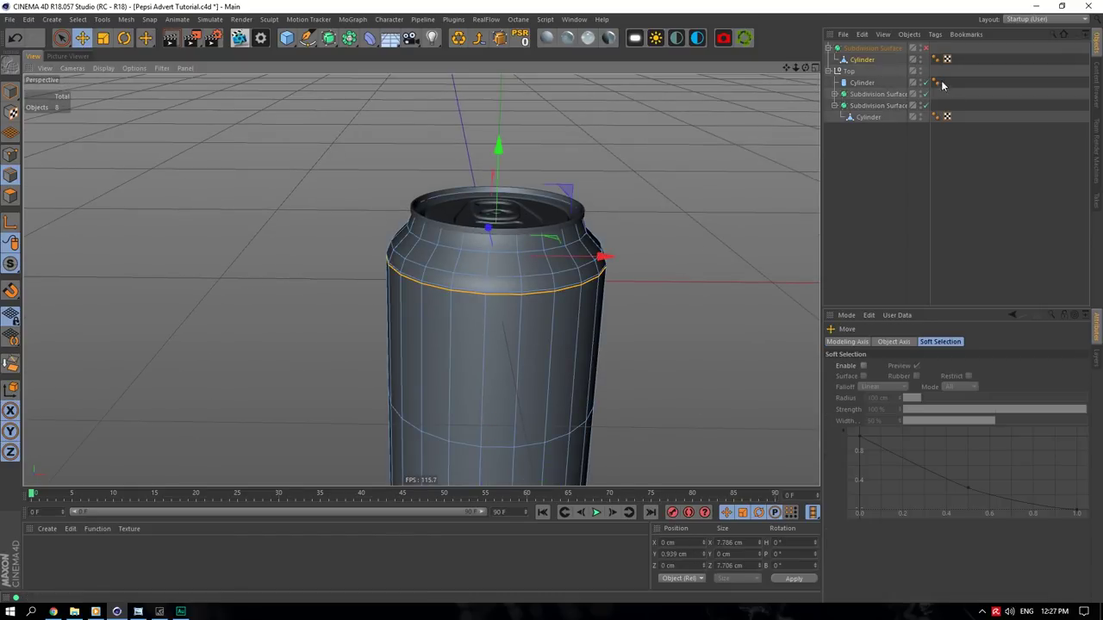
left_click(927, 50)
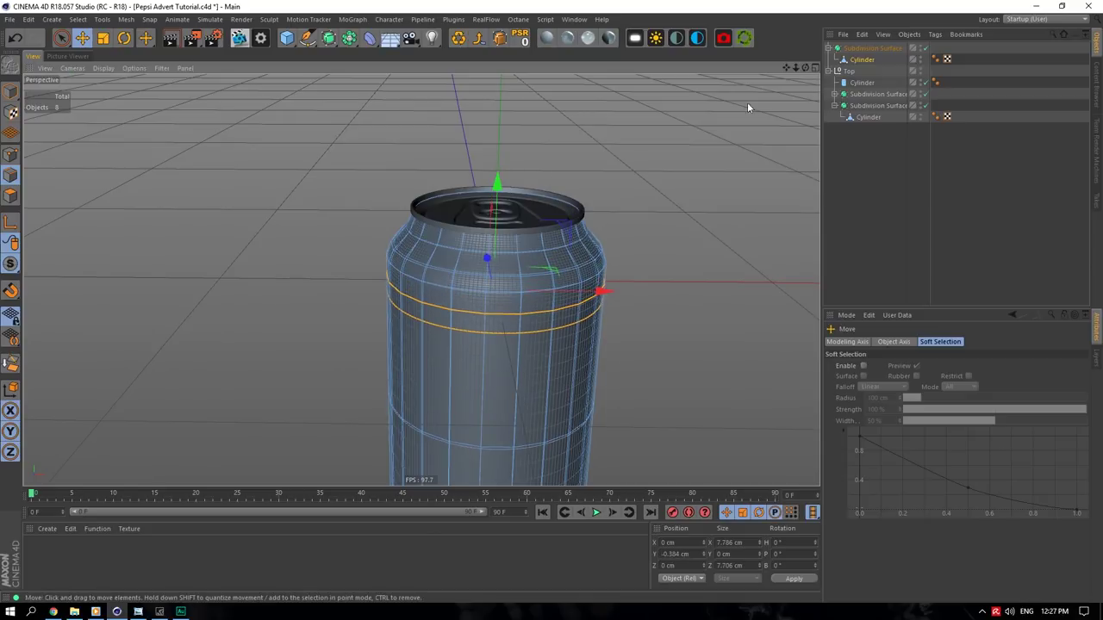
- Select the wall's edge loop just above the bottom taper and move it up to about Y -9.108 cm with smoothing enabled
left_click_drag(786, 67, 768, 0)
scroll(460, 357, "up", 4)
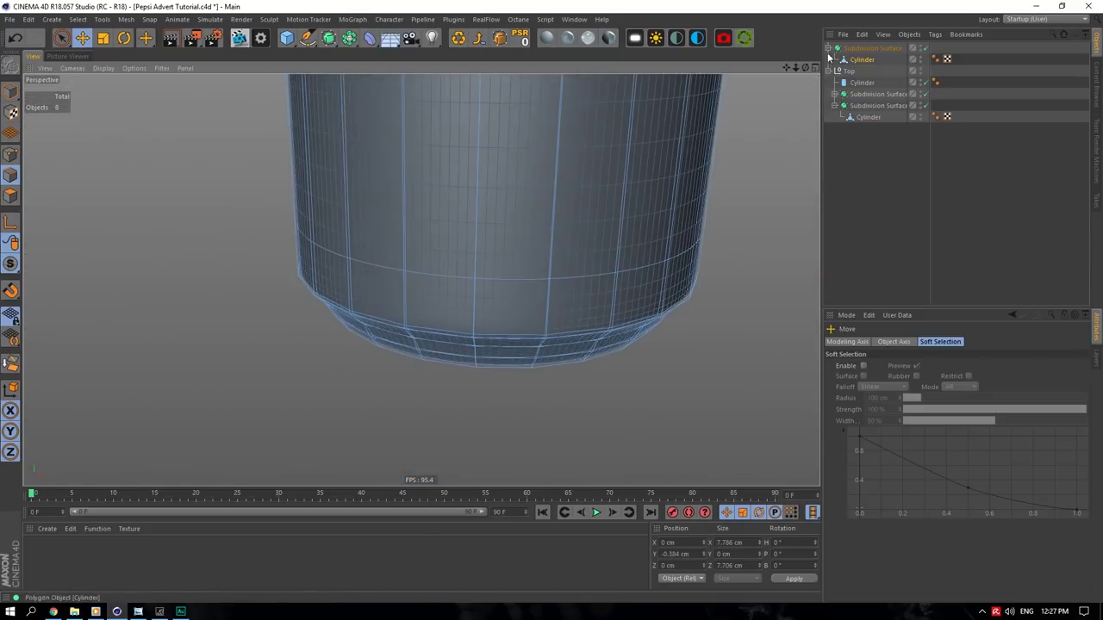
left_click_drag(805, 67, 804, 19)
left_click(519, 333)
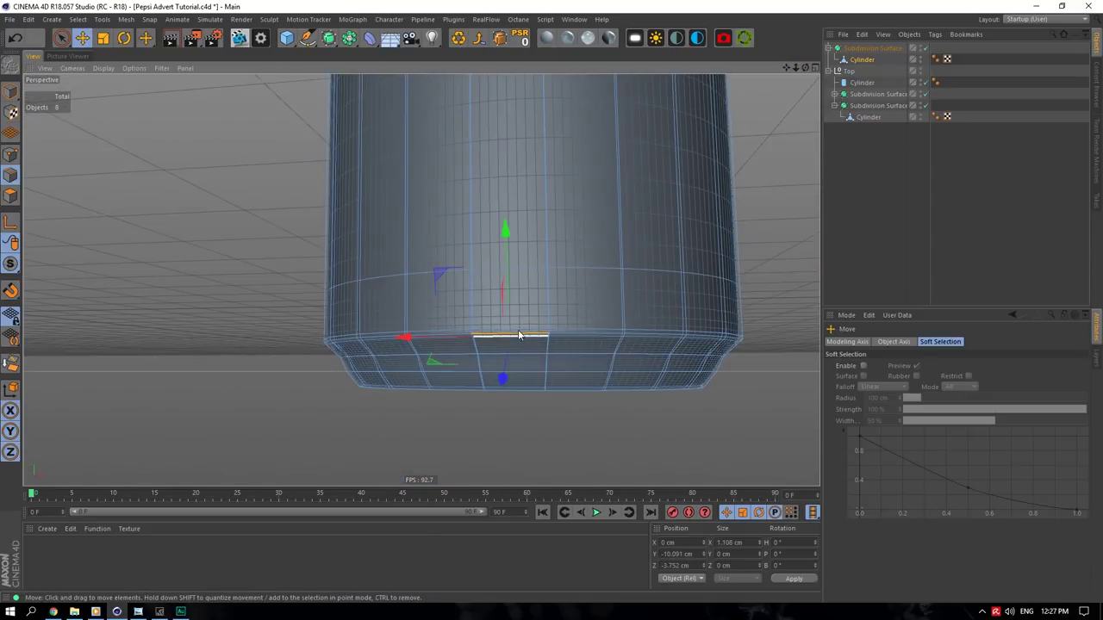
left_click(925, 48)
left_click(926, 49)
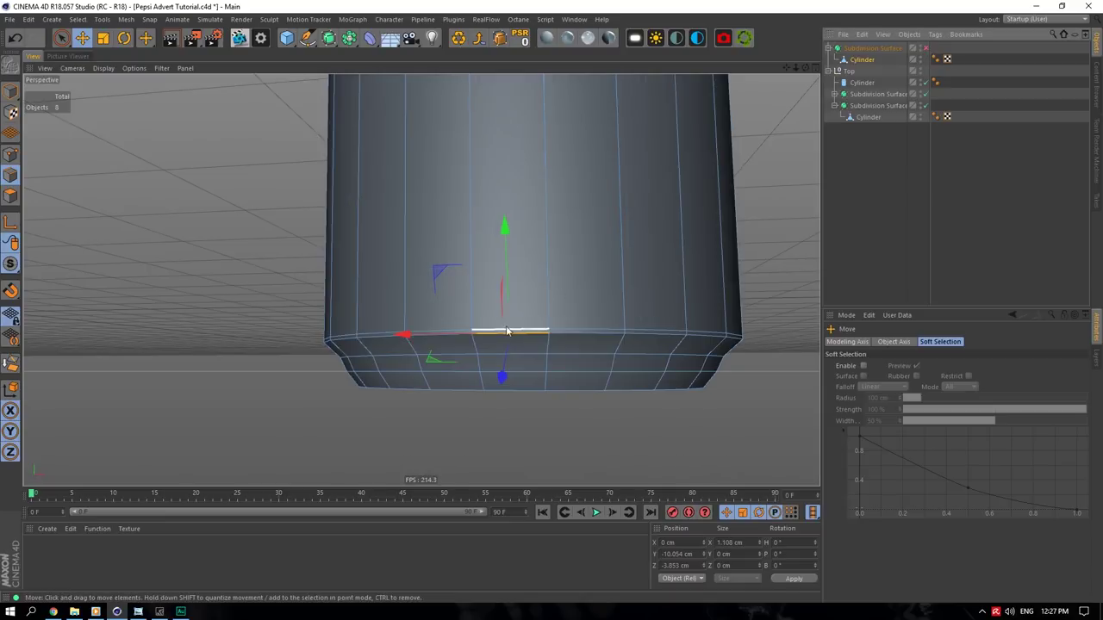
double_click(517, 334)
left_click(926, 49)
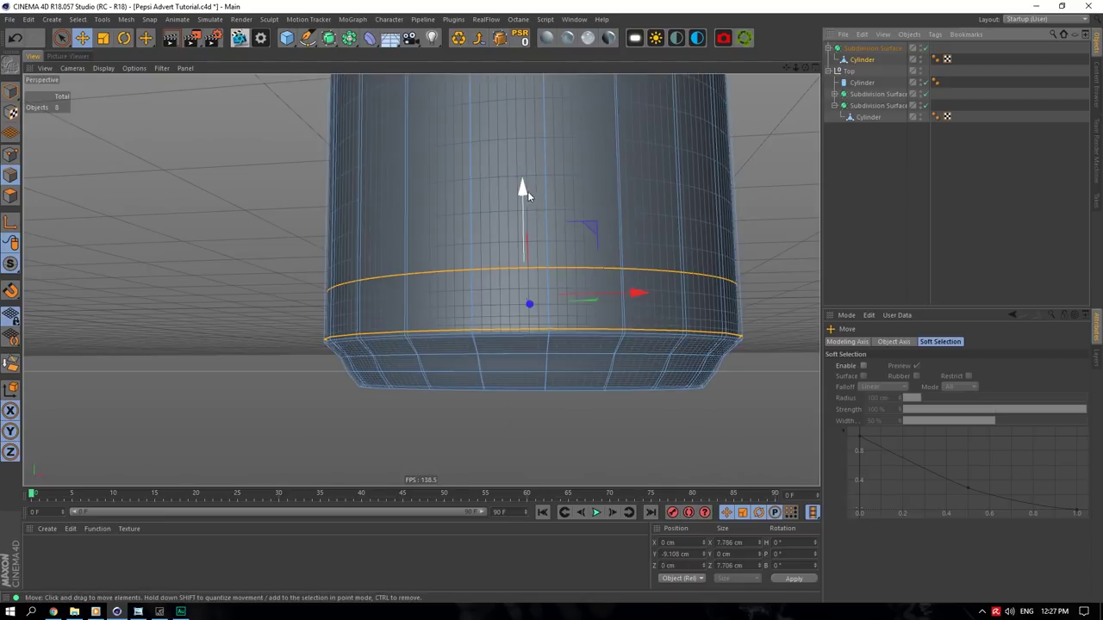
left_click(909, 163)
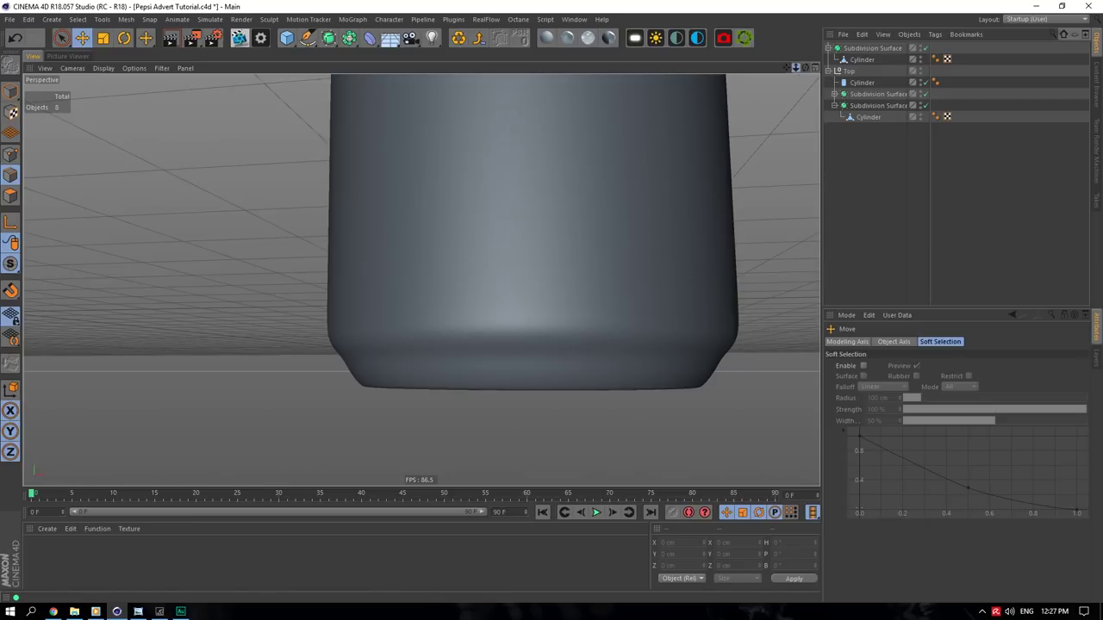
left_click_drag(795, 68, 819, 117)
scroll(558, 268, "up", 3)
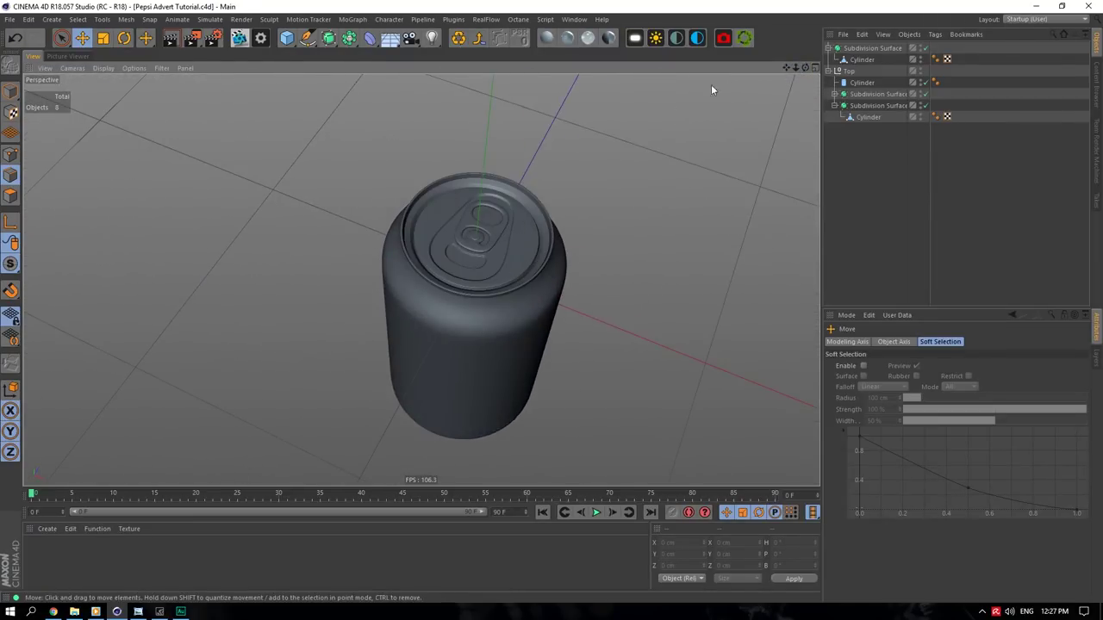
left_click_drag(786, 69, 803, 107)
left_click_drag(420, 279, 421, 279, "alt")
left_click_drag(801, 72, 789, 70)
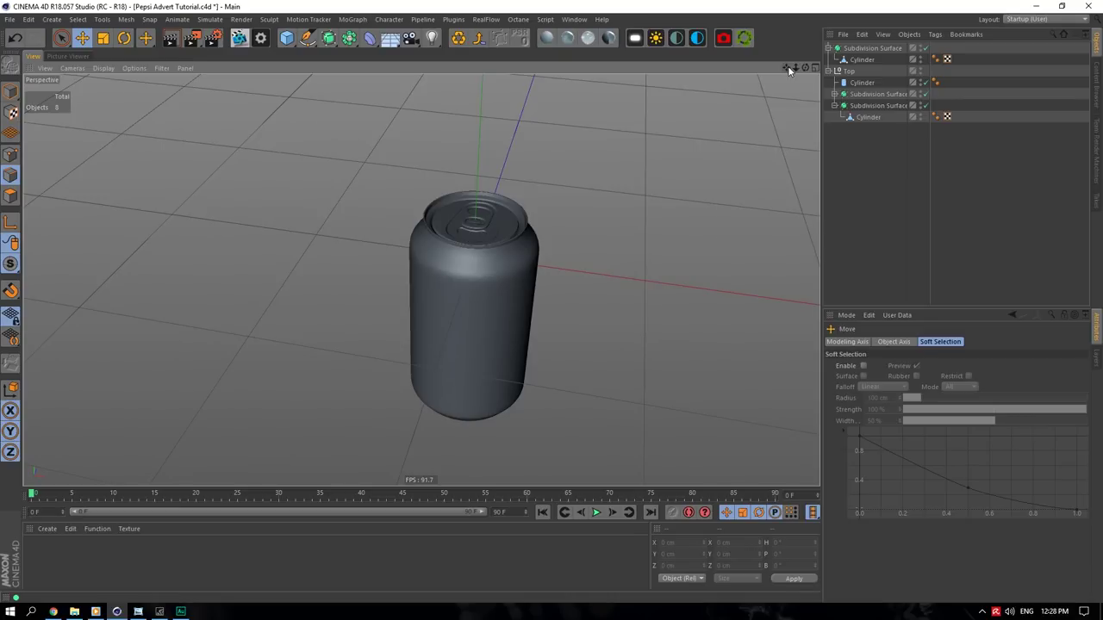
- Switch to Photoshop and create a square 2048 by 2048 px RGB document with a white background
key("super")
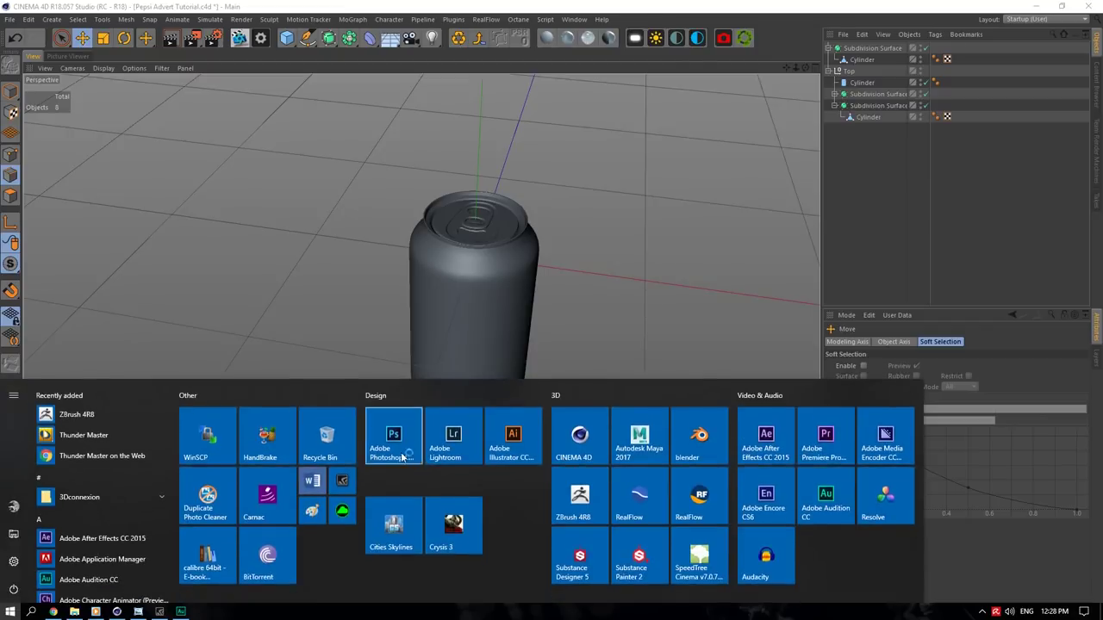
left_click(394, 435)
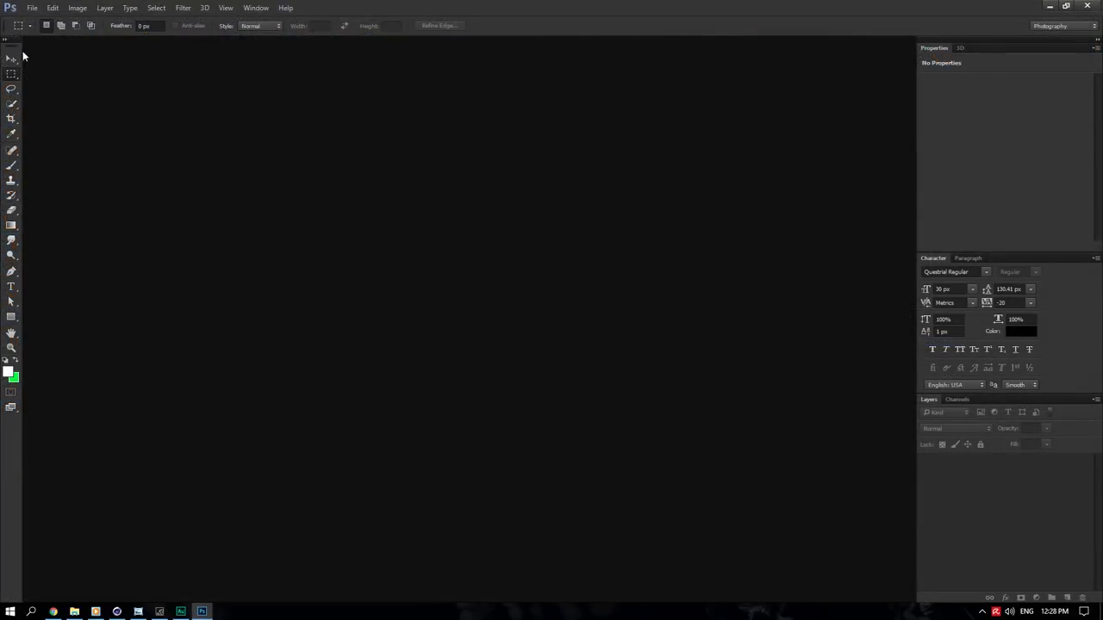
left_click(32, 8)
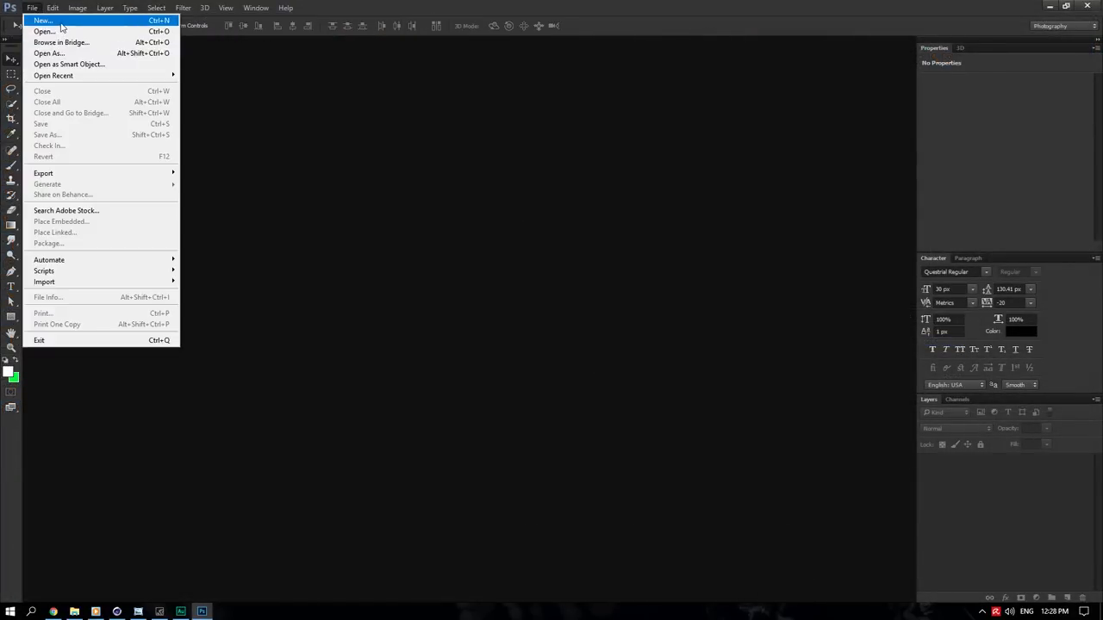
left_click(39, 18)
double_click(732, 369)
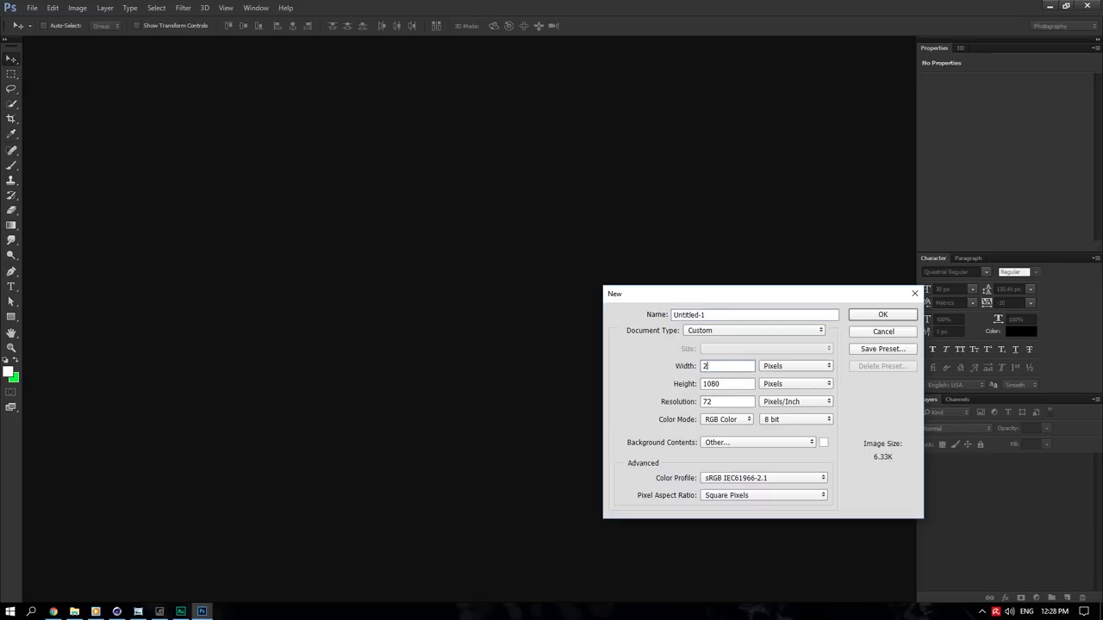
left_click(719, 385)
left_click(884, 315)
- Place New_Pepsi_Logo.eps from the Pepsi Assets folder at the centre of the document
left_click(75, 612)
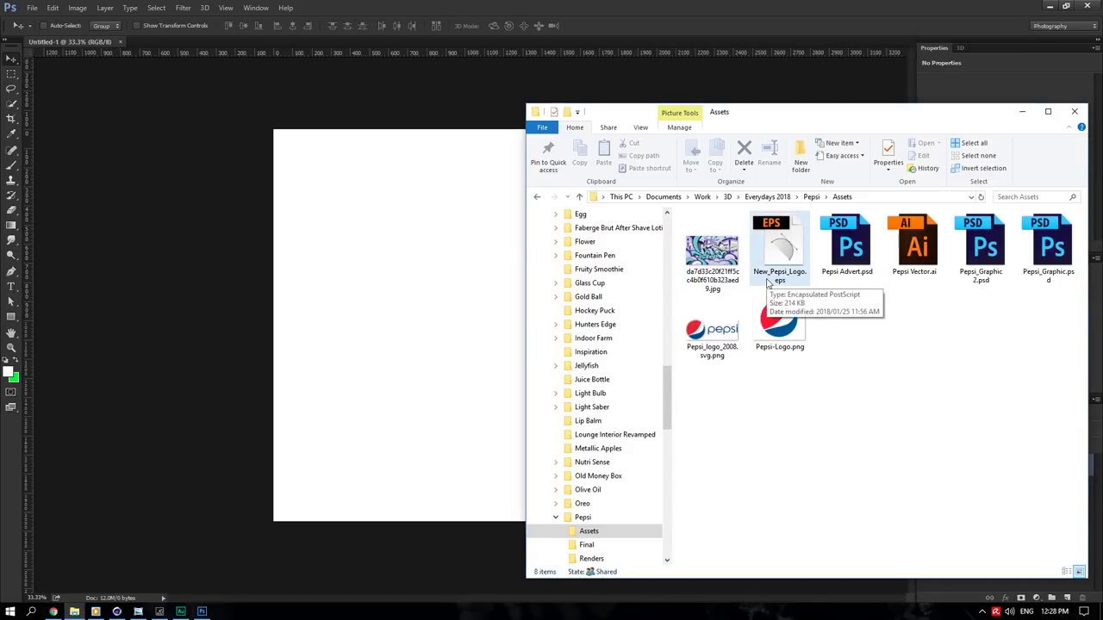
left_click(758, 315)
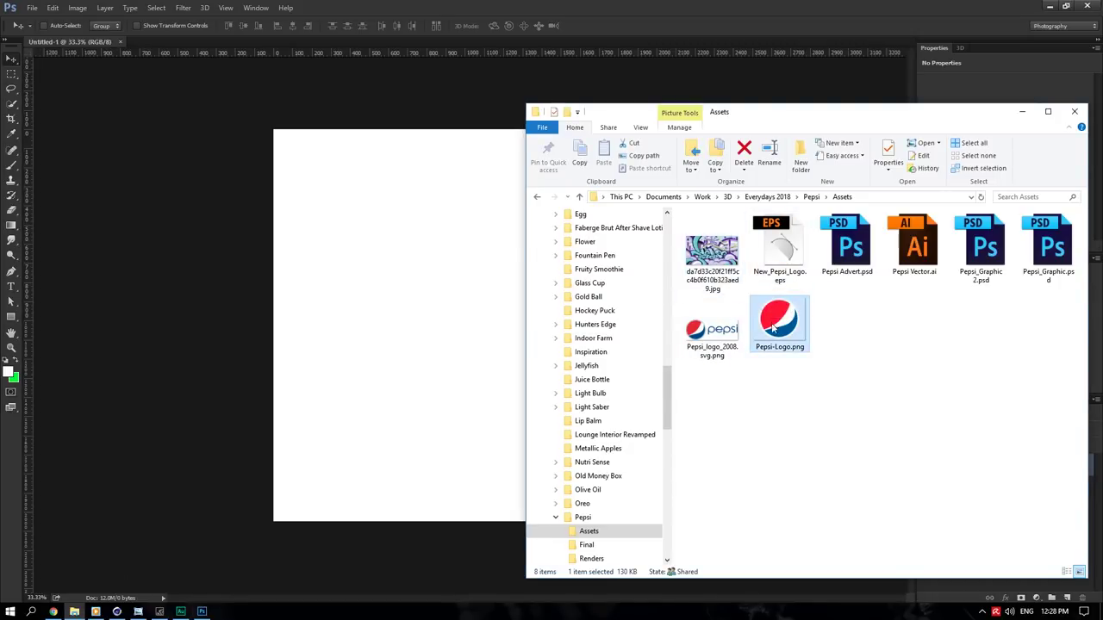
left_click_drag(774, 287, 310, 336)
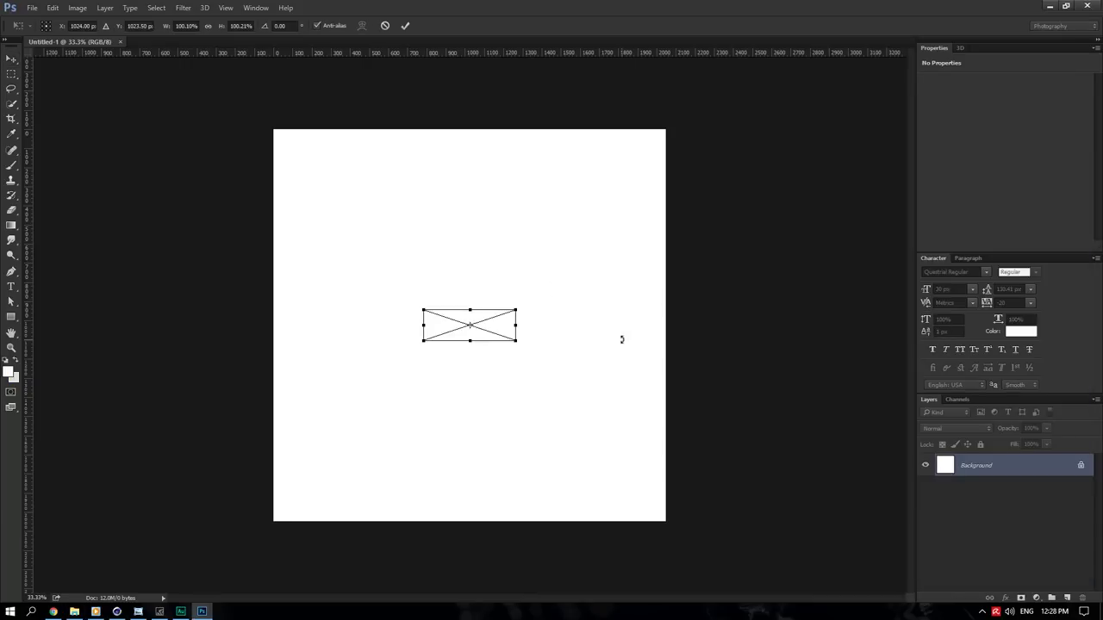
key("Return")
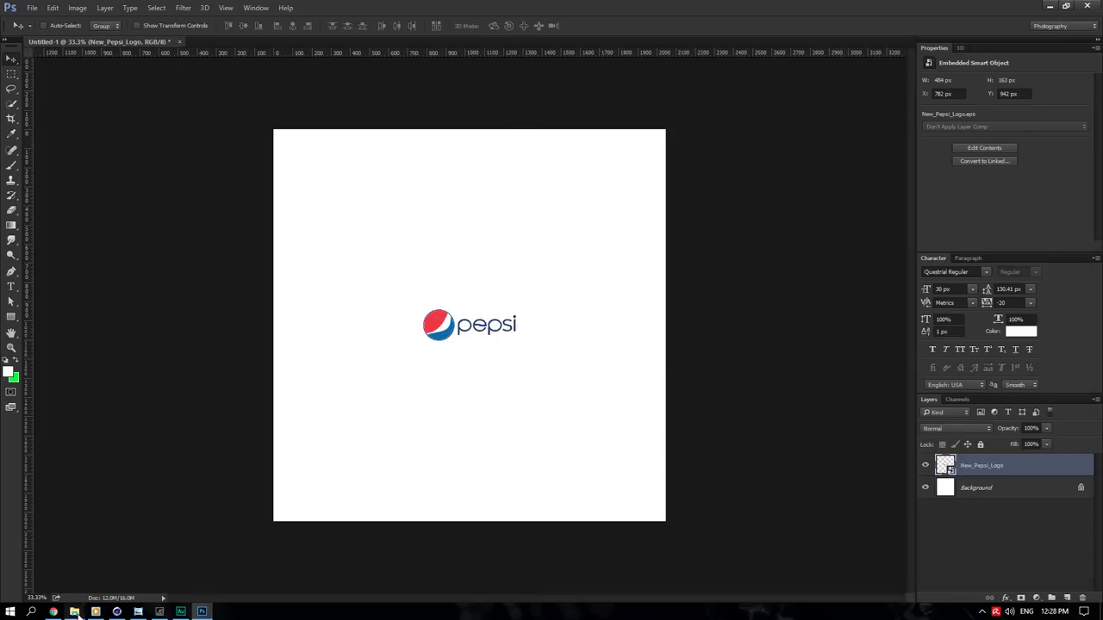
- Place Pepsi Vector.ai from the Assets folder and position its wordmark just below the logo
left_click(74, 612)
left_click_drag(913, 246, 472, 367)
key("Return")
scroll(447, 329, "up", 10, "alt")
scroll(445, 336, "up", 2, "alt")
scroll(524, 345, "down", 4, "alt")
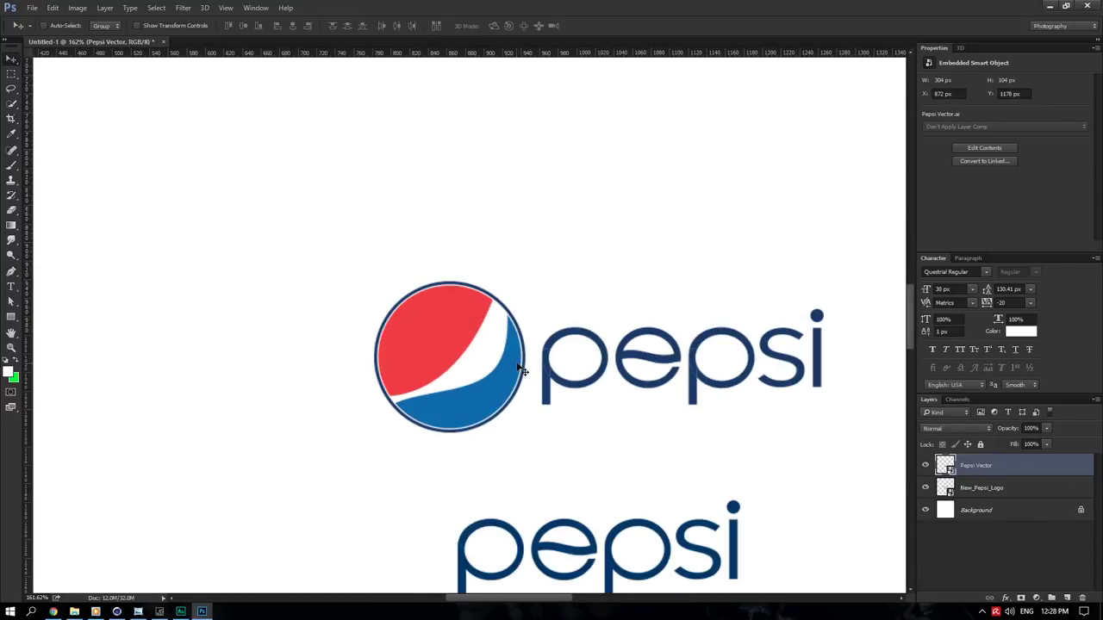
scroll(603, 430, "down", 2, "alt")
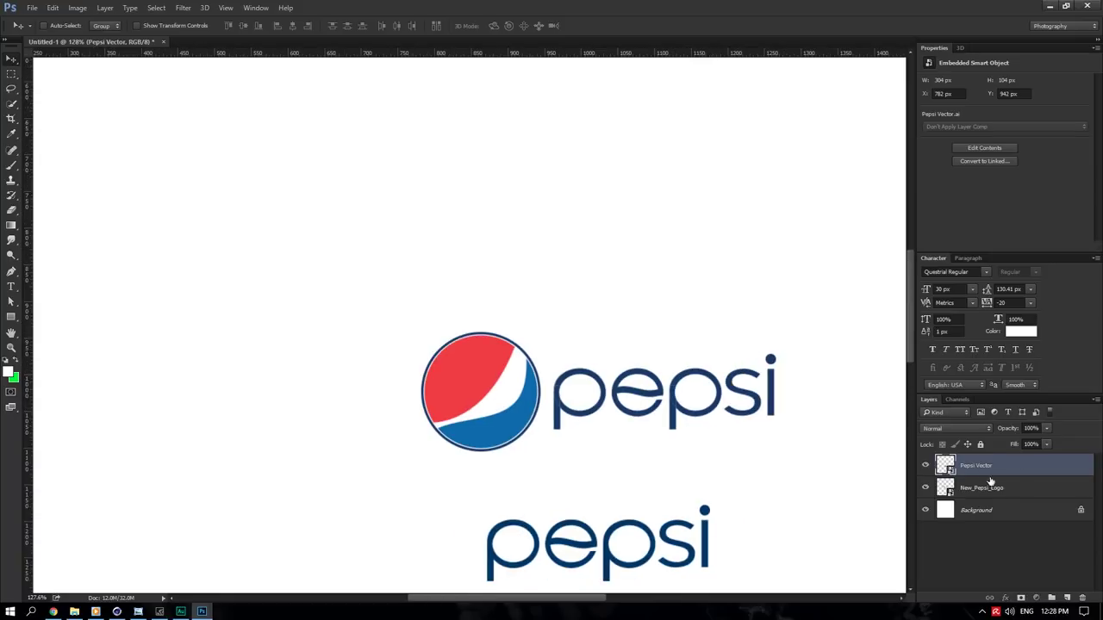
- Convert the New_Pepsi_Logo layer to a smart object and open its contents for editing
left_click(676, 425)
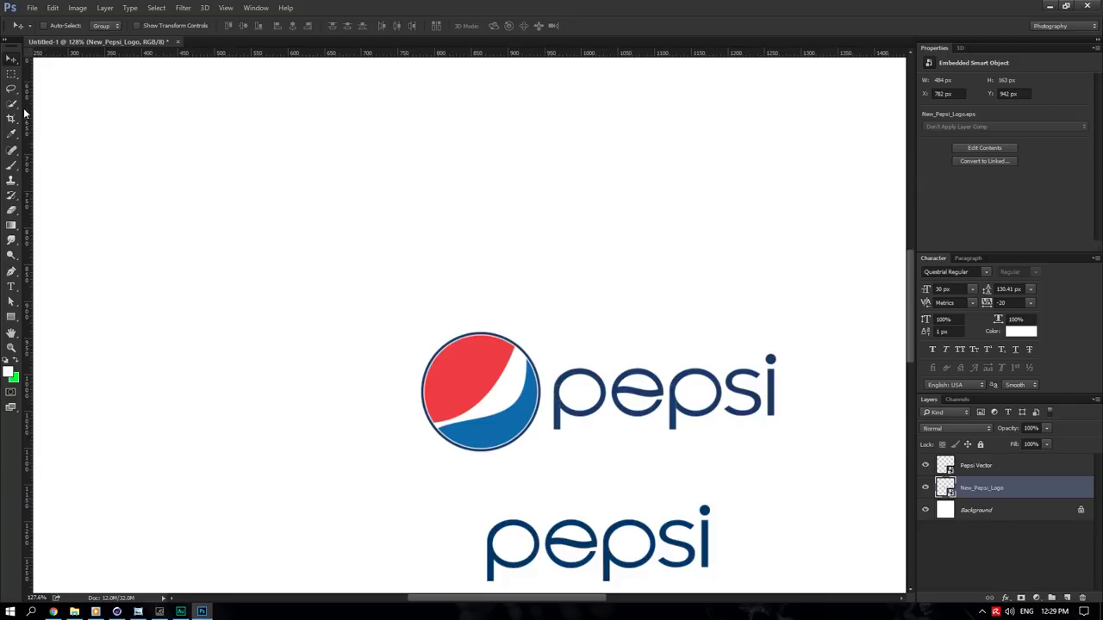
right_click(978, 491)
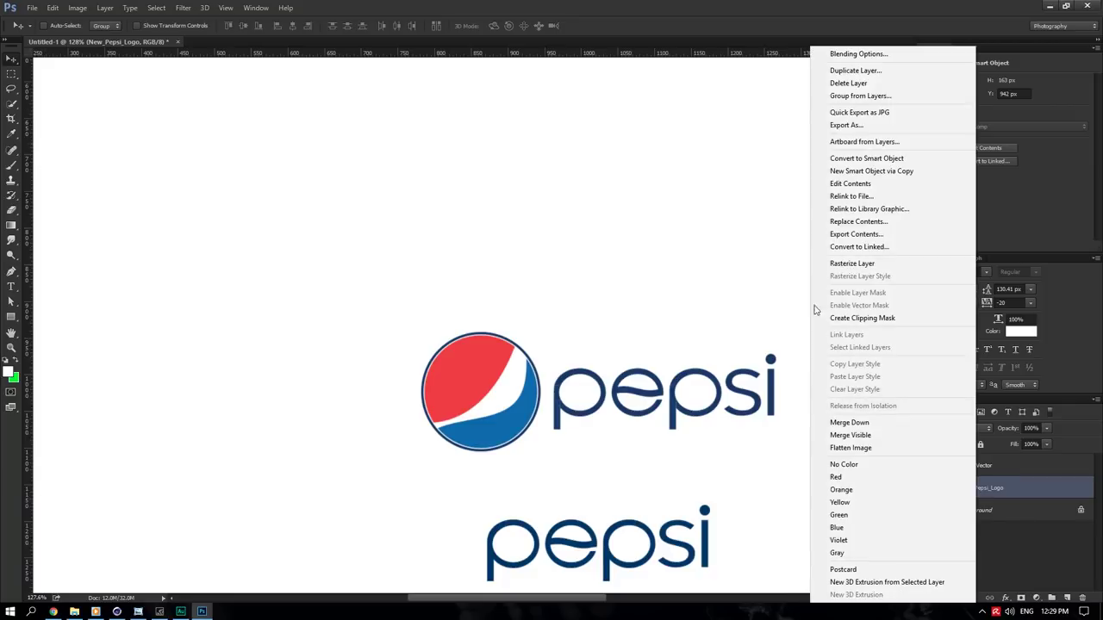
left_click(862, 158)
double_click(945, 487)
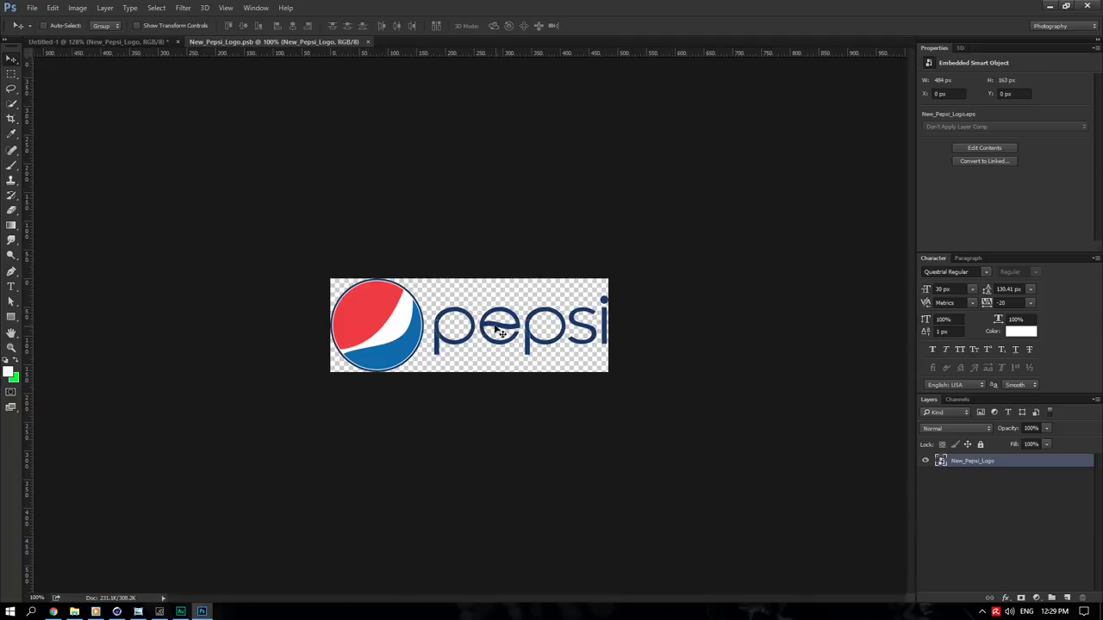
- Draw a black rectangle about 28 by 31 px over the edge of the round emblem beside the wordmark
scroll(474, 352, "up", 4, "alt")
scroll(306, 313, "up", 1, "alt")
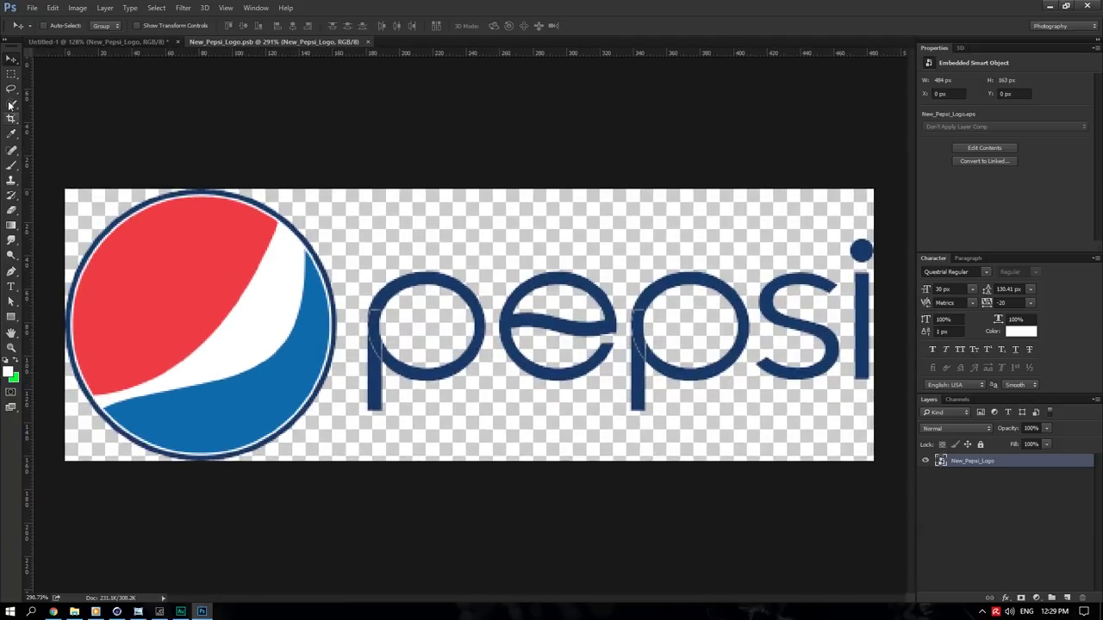
left_click(11, 317)
mouse_move(285, 286)
left_mouse_down()
mouse_move(334, 341)
mouse_move(325, 321)
mouse_move(319, 336)
left_mouse_up()
left_click(12, 59)
scroll(319, 339, "up", 5, "alt")
scroll(319, 336, "down", 5, "alt")
- Crop the logo contents to the round emblem, cutting off the wordmark, and delete the black rectangle
key("c")
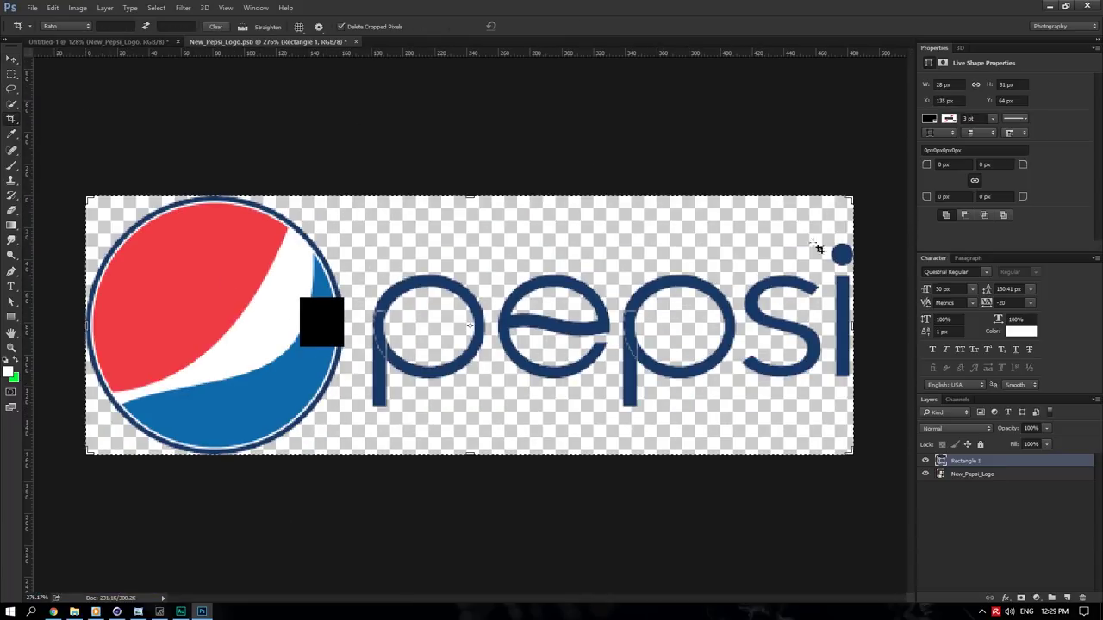
left_click_drag(851, 326, 599, 259)
key("Delete")
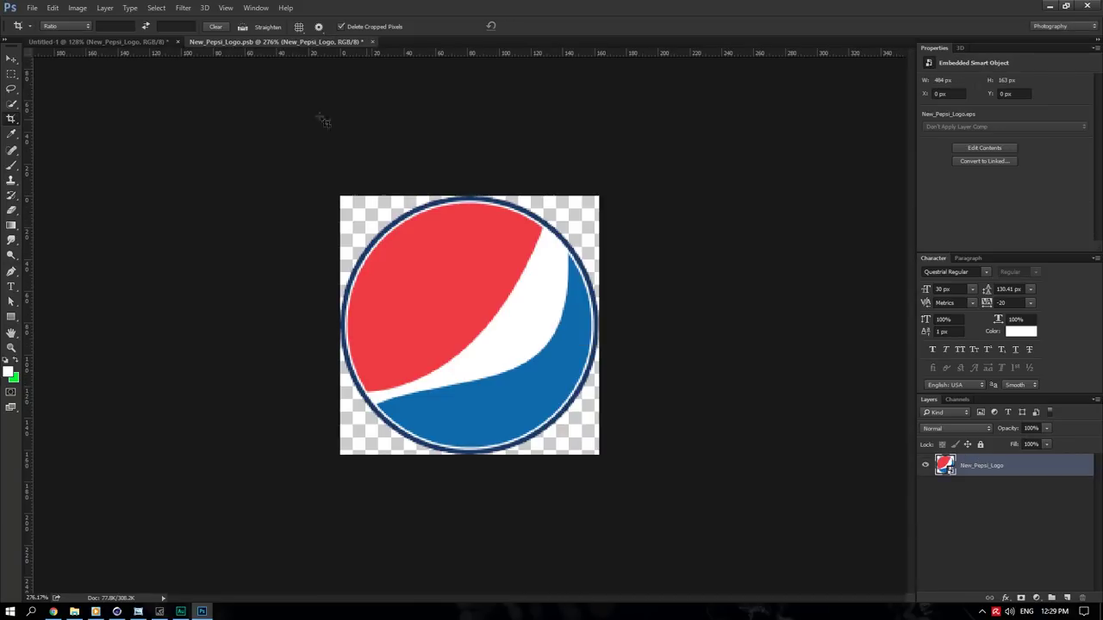
- Return to the main document and scale the cropped emblem up to about 350 px wide at the canvas centre
left_click(11, 58)
left_click_drag(343, 58, 637, 320)
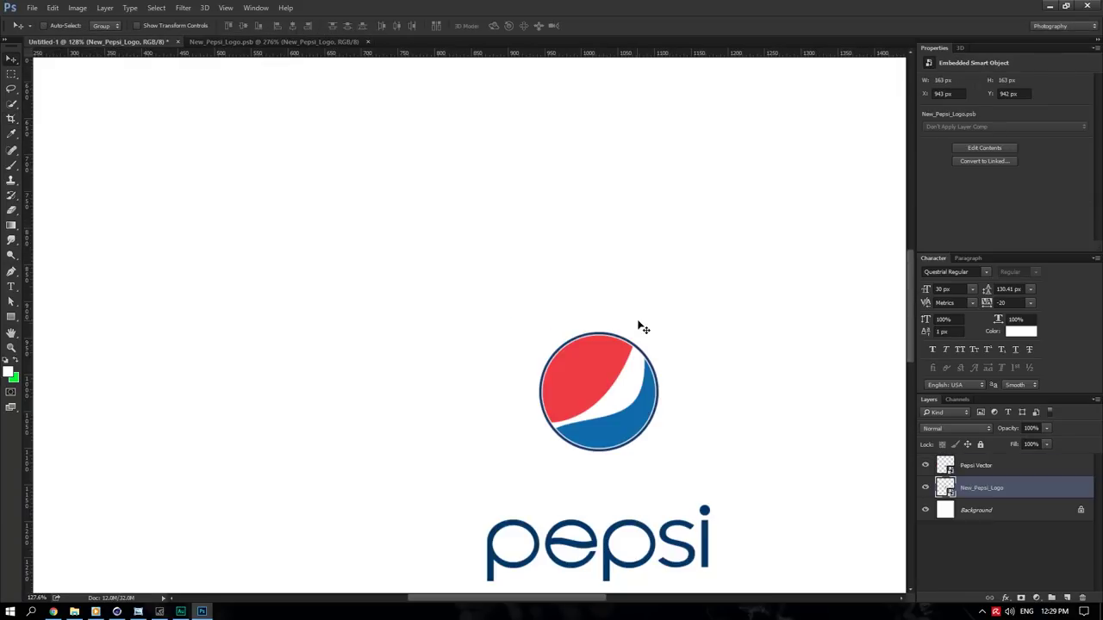
left_click_drag(668, 392, 709, 433)
key("ctrl+t")
scroll(677, 416, "down", 3, "alt")
key("Return")
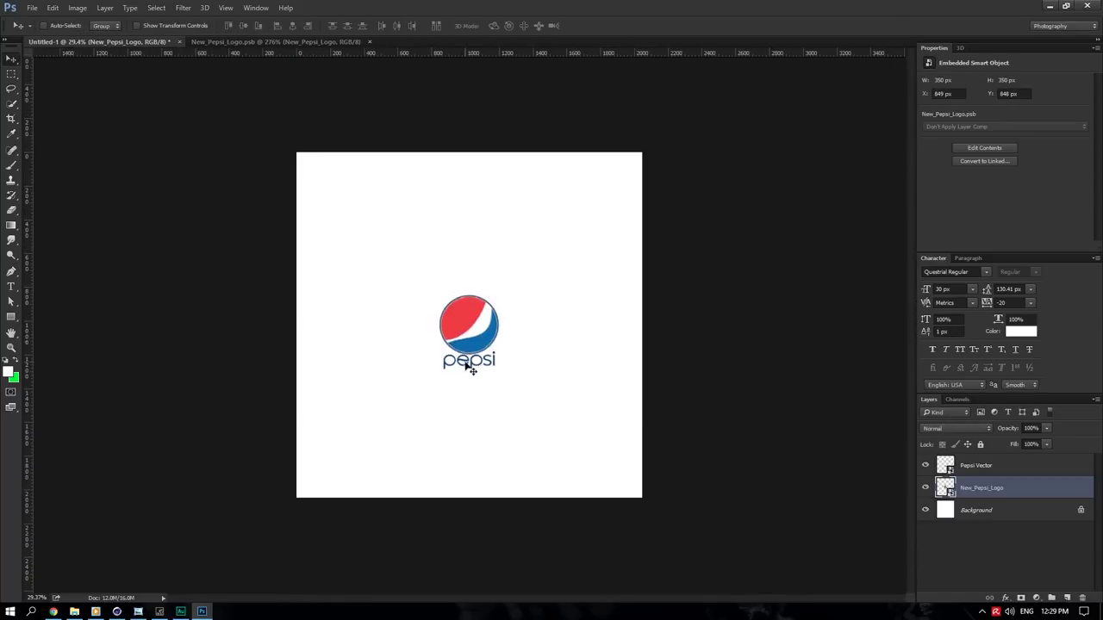
- Enlarge the Pepsi Vector wordmark to about 786 px long and rotate it 90° counterclockwise so it reads upwards
scroll(468, 353, "up", 2, "alt")
left_click(978, 469)
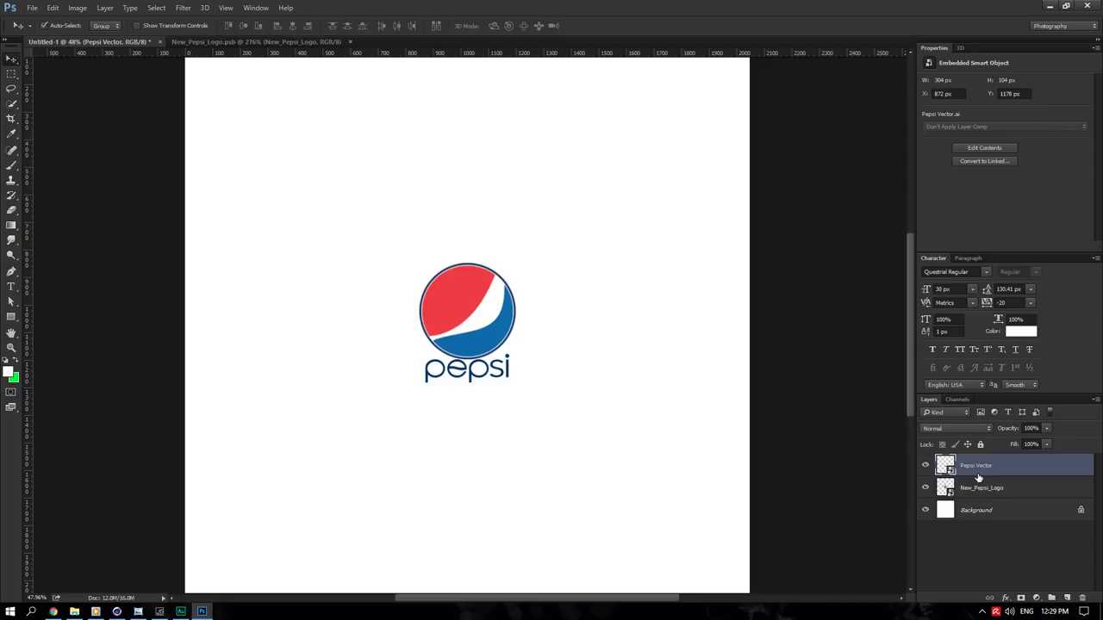
key("ctrl+t")
left_click_drag(548, 338, 434, 277, "shift")
scroll(478, 330, "down", 1, "alt")
left_click_drag(486, 331, 560, 292, "shift")
scroll(536, 373, "down", 1, "alt")
key("Return")
- Add a Solid Color fill layer above the background in dark blue 023768, sampled from the artwork
left_click(976, 510)
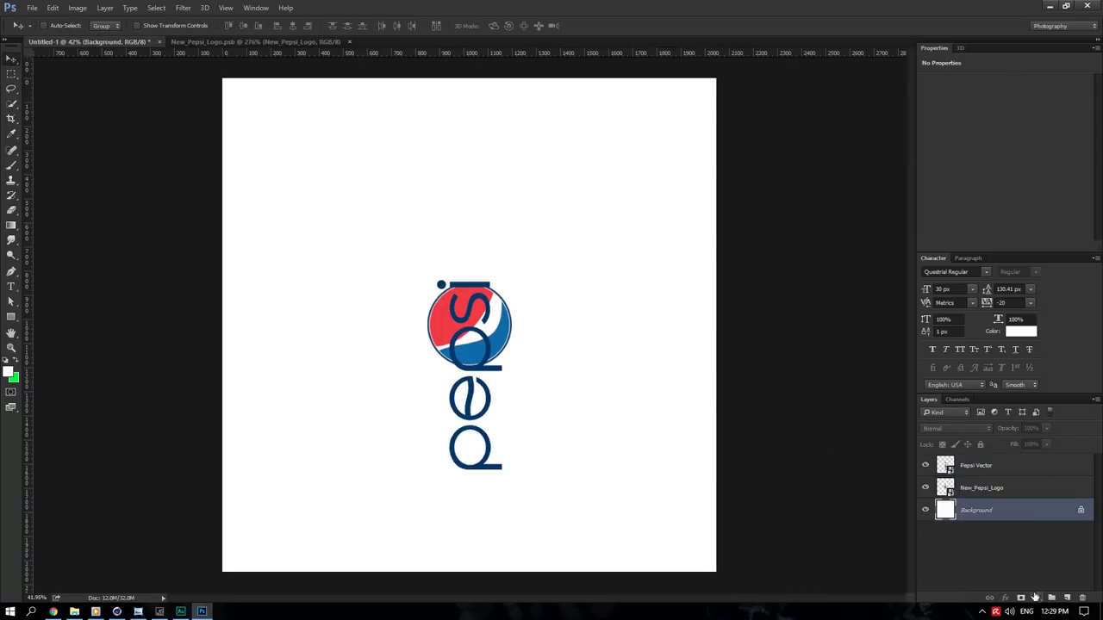
left_click(1036, 597)
left_click(1004, 341)
left_click(490, 343)
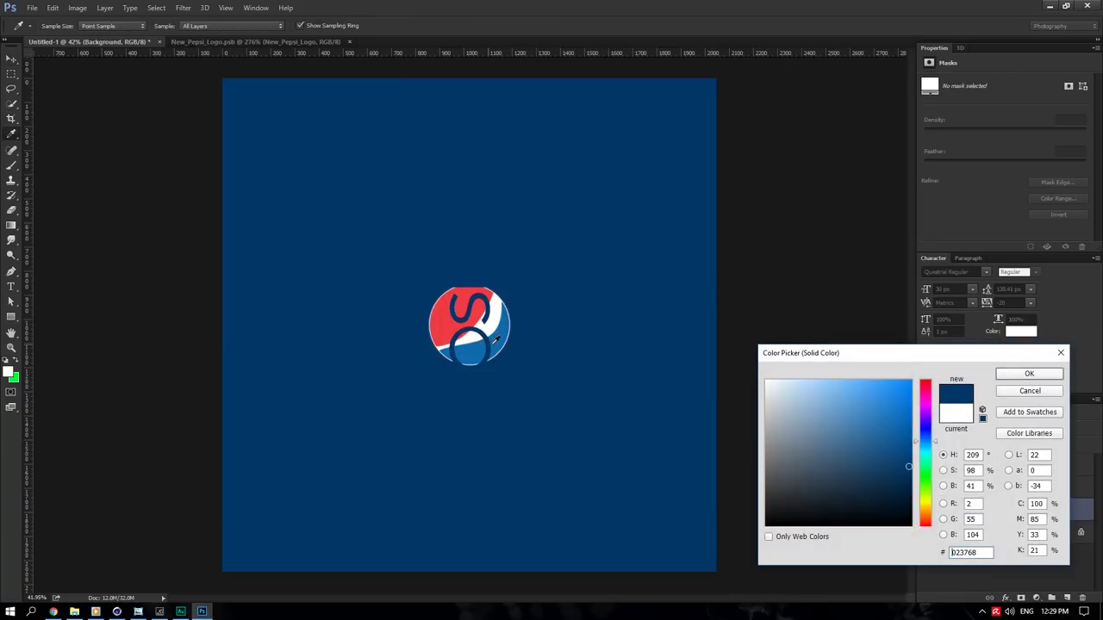
left_click(1018, 377)
- Give the Pepsi Vector wordmark a white Color Overlay at 100% opacity and move it beside the emblem to about X 580, Y 930 px
right_click(997, 466)
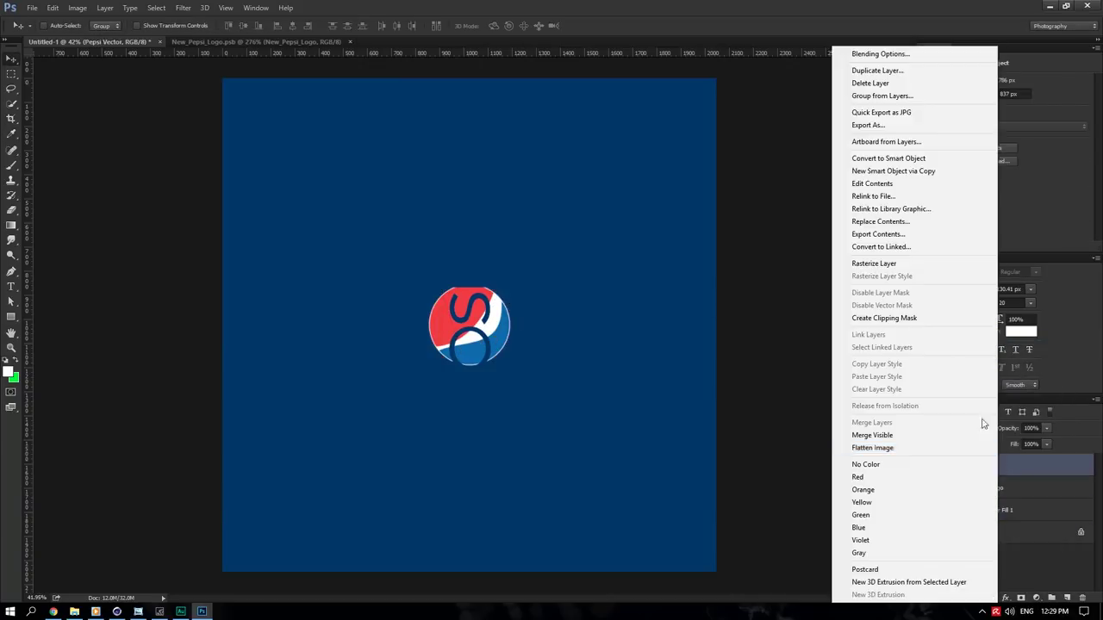
left_click(881, 55)
left_click(603, 331)
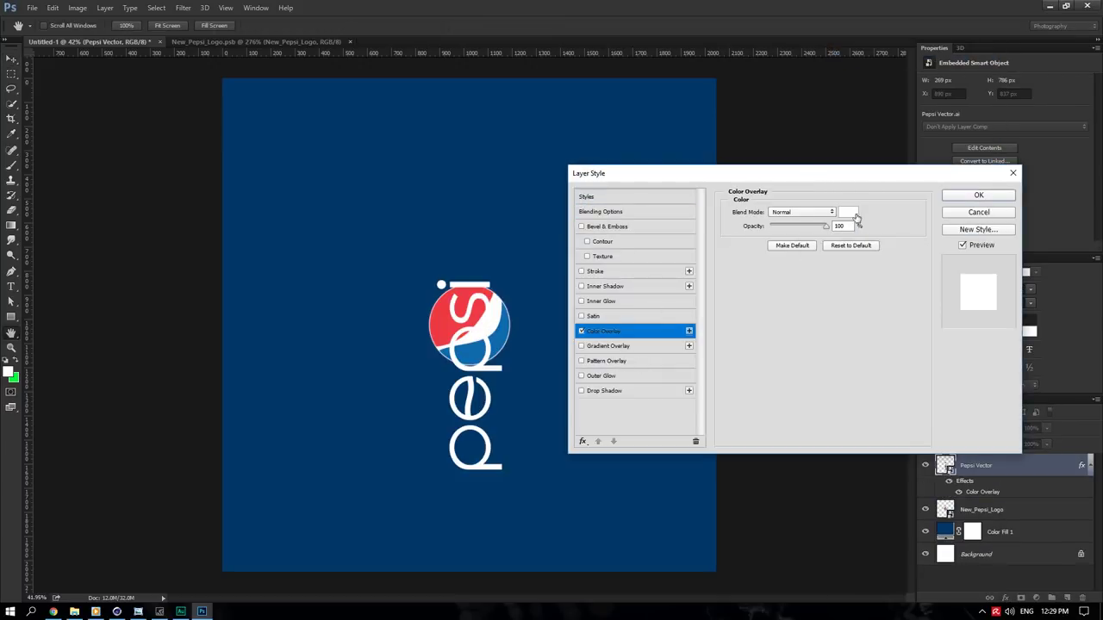
left_click(978, 197)
left_click_drag(495, 334, 422, 354)
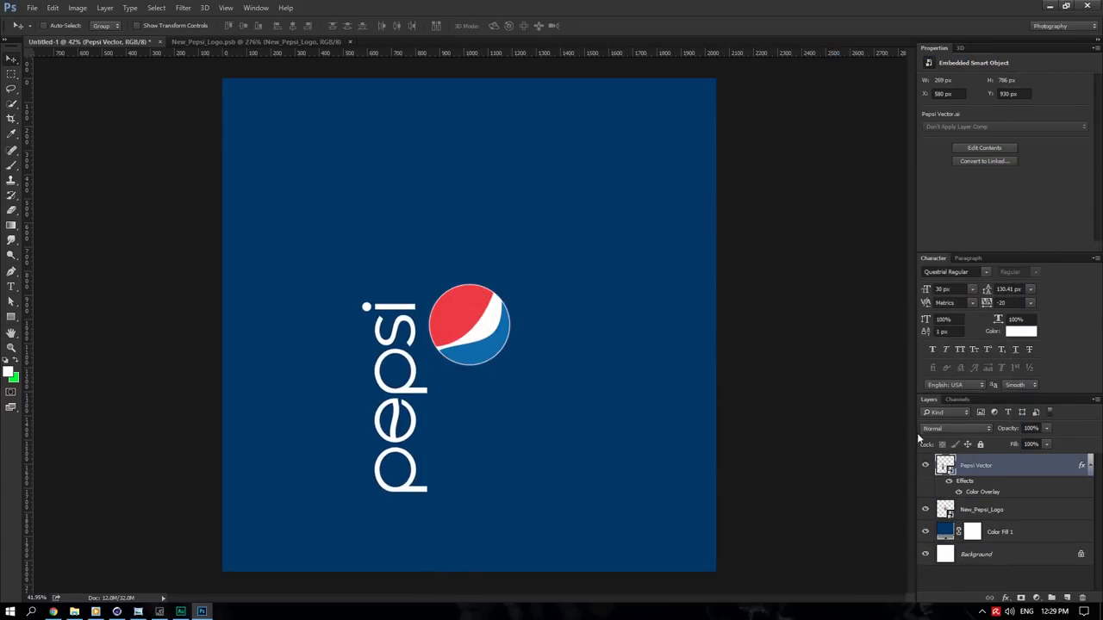
- Scale the emblem up to about 1133 px wide and position it at about X 516, Y 404 px
left_click(976, 510)
key("ctrl+t")
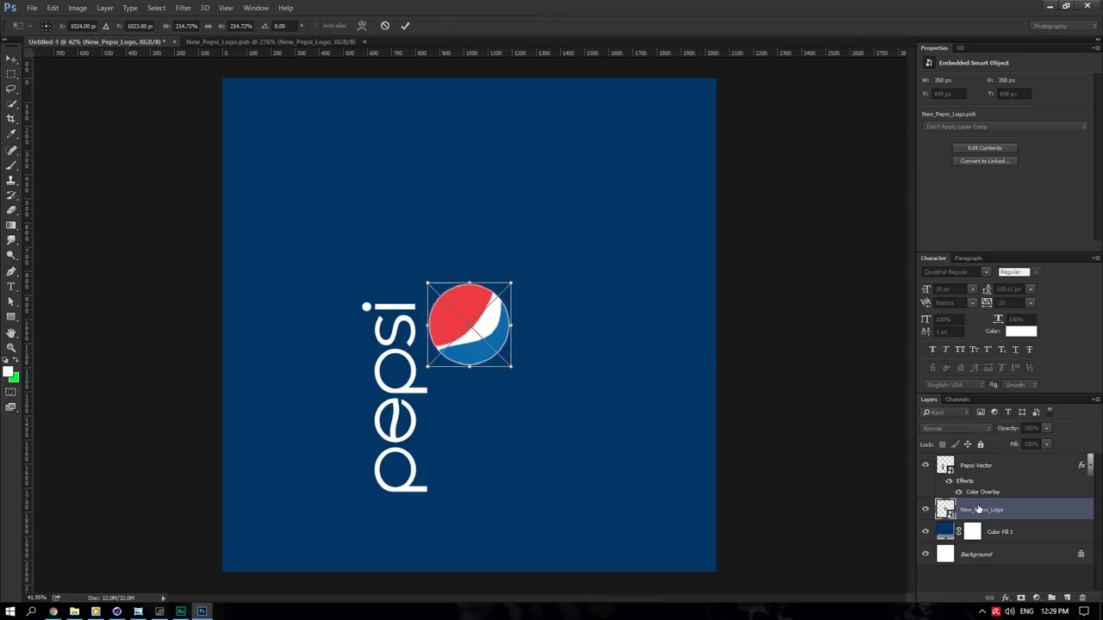
left_click_drag(510, 280, 622, 184)
key("Return")
left_click_drag(525, 298, 547, 276)
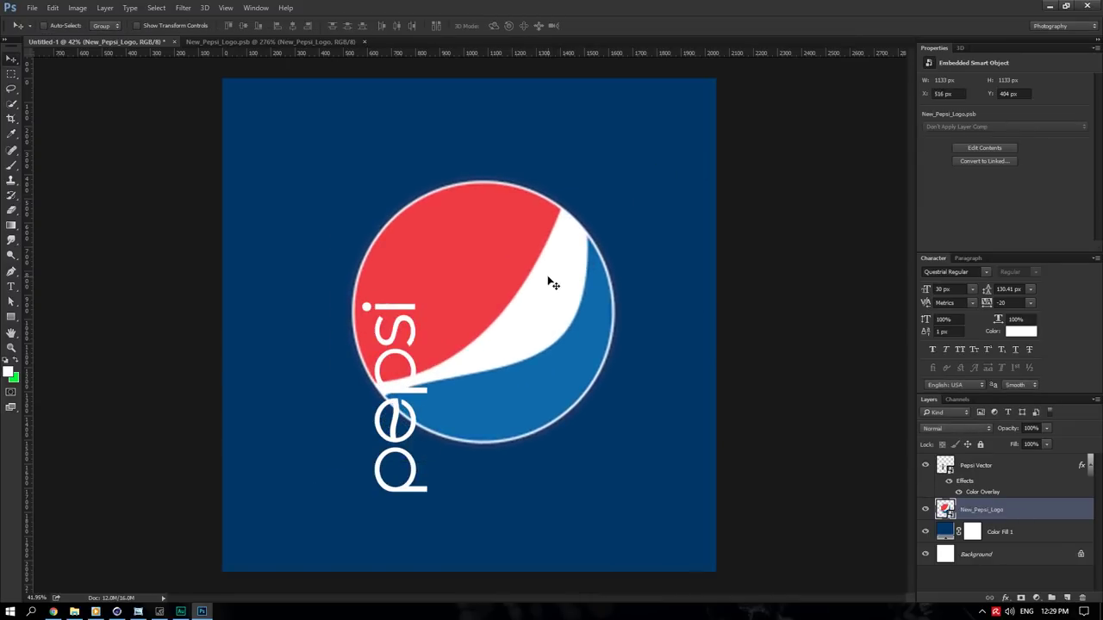
scroll(517, 295, "up", 2, "alt")
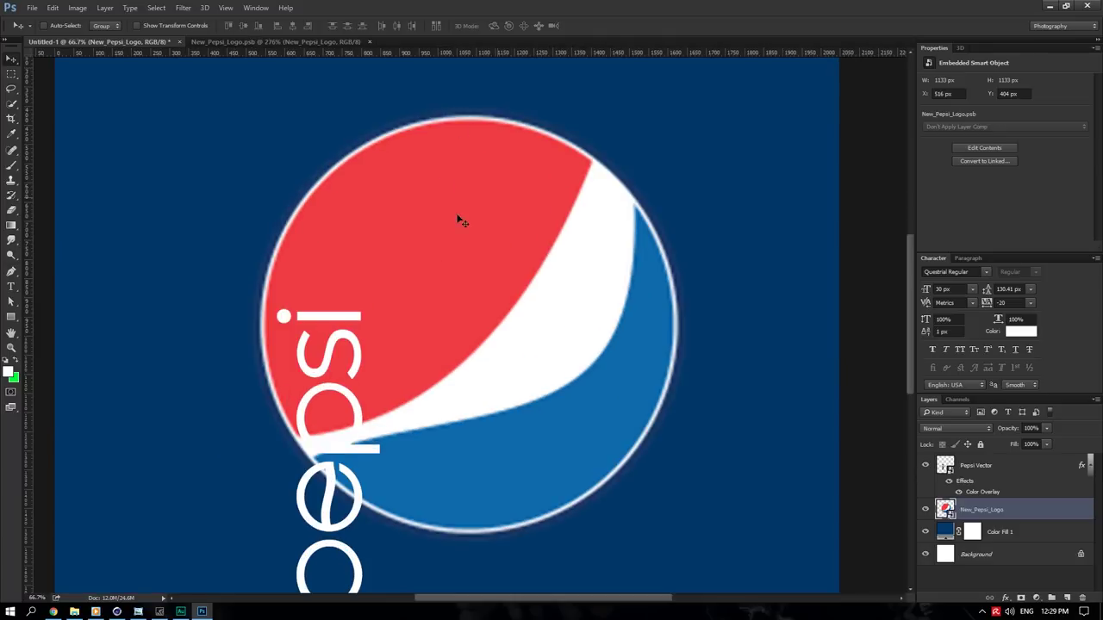
scroll(517, 306, "down", 3, "alt")
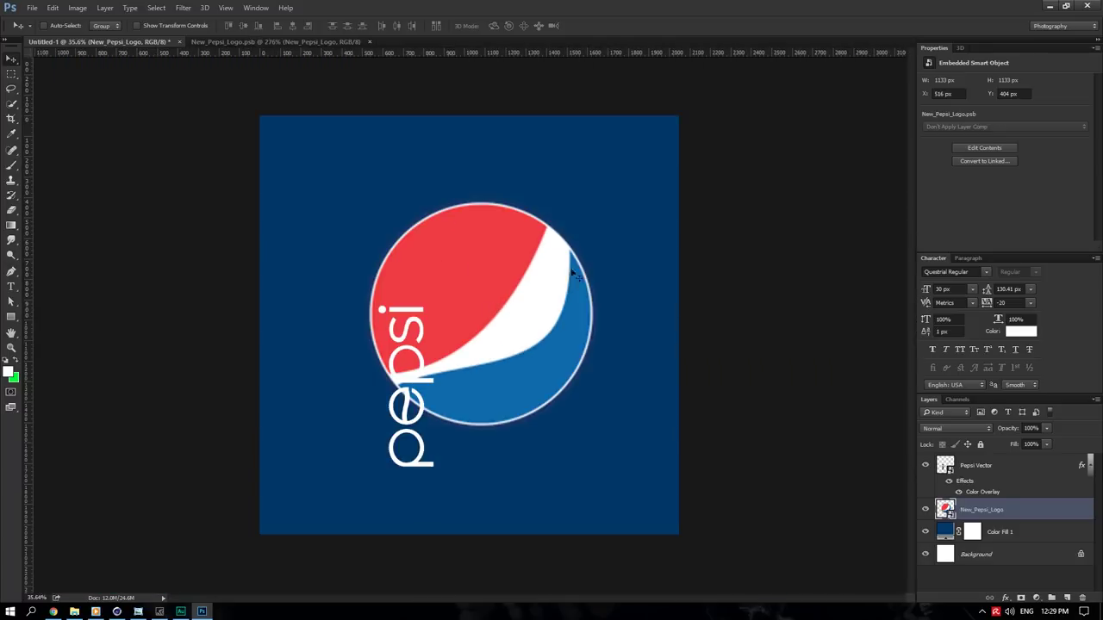
- Open the emblem's smart object contents and resize the image to 2000 px wide with its proportions kept
double_click(945, 509)
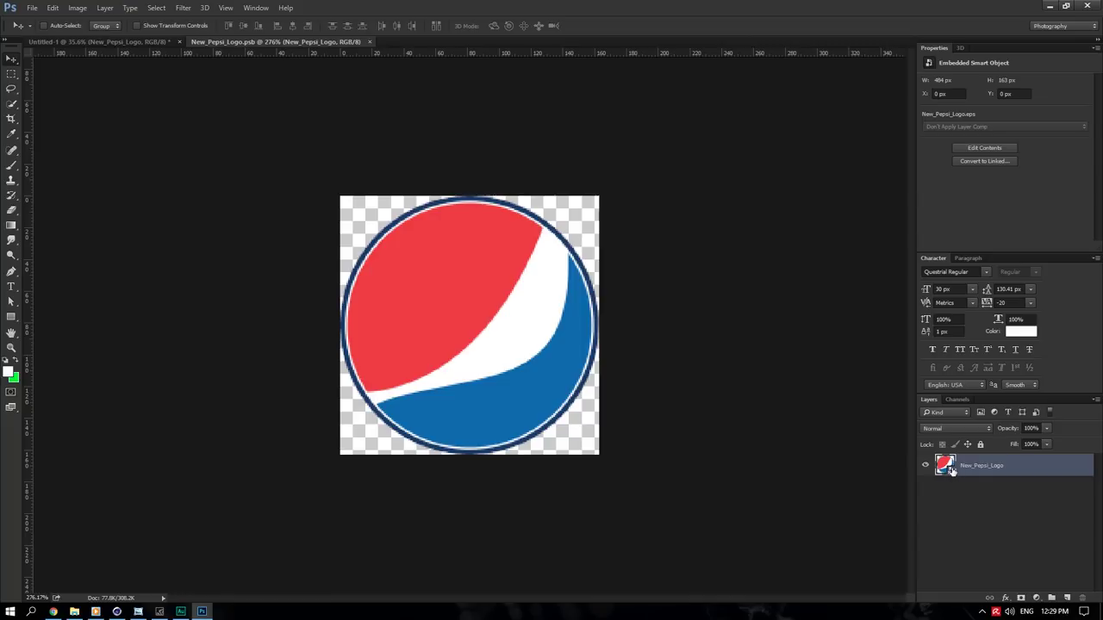
left_click(74, 611)
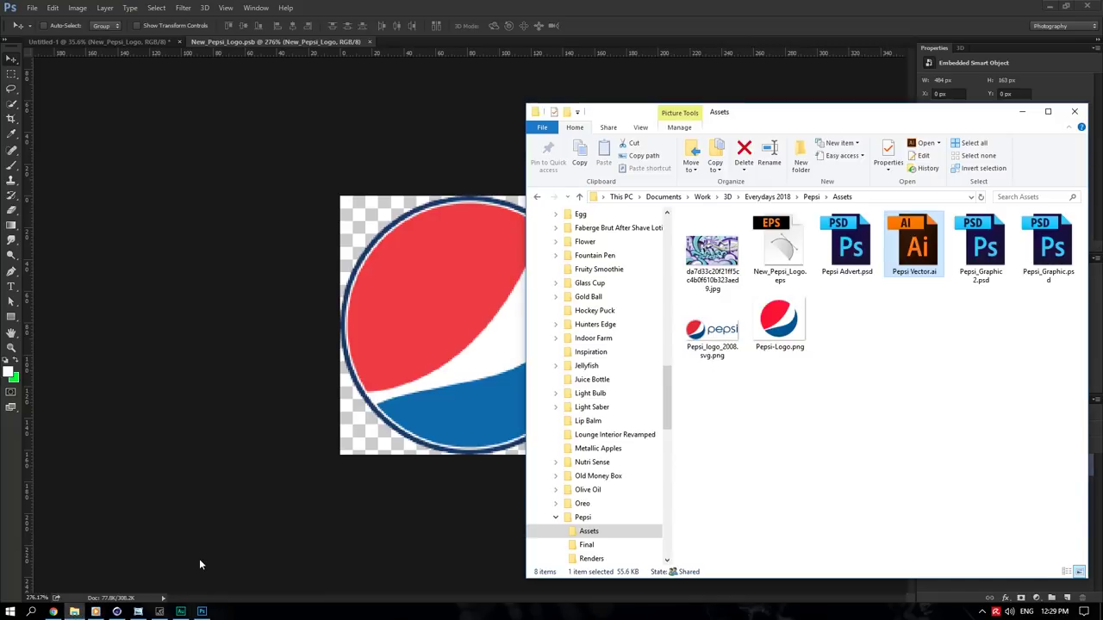
left_click(493, 6)
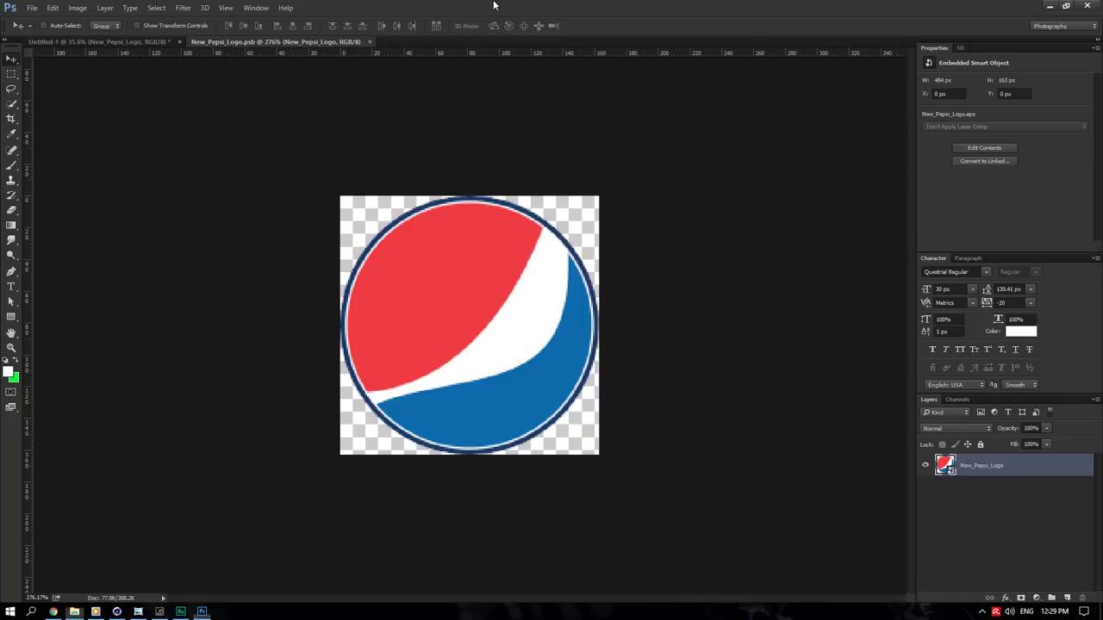
left_click(77, 8)
left_click(95, 91)
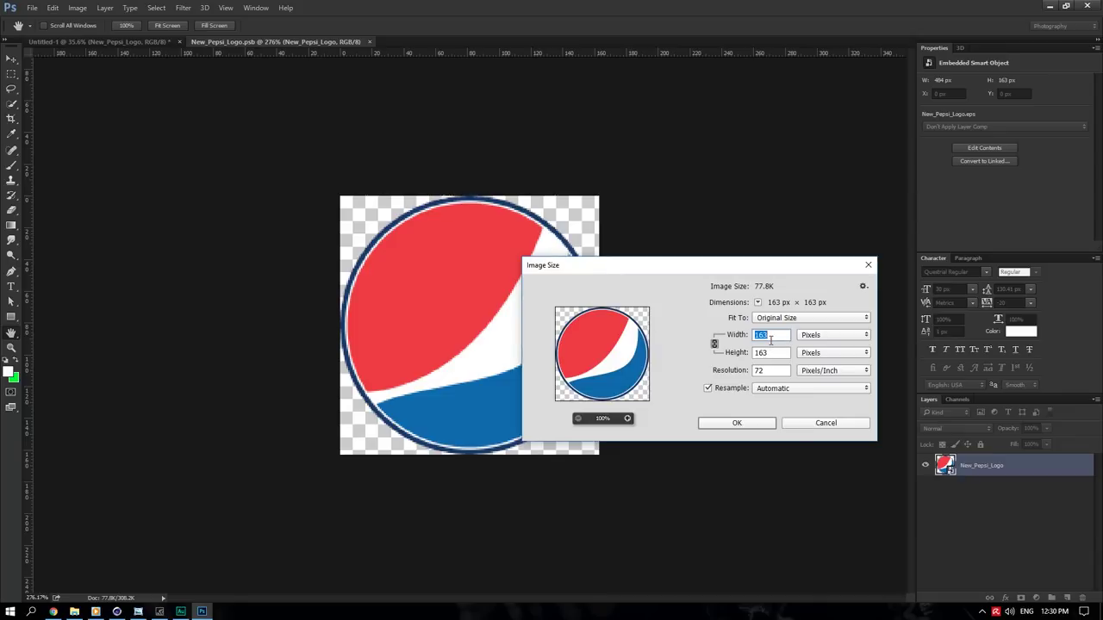
type("2000")
left_click(737, 422)
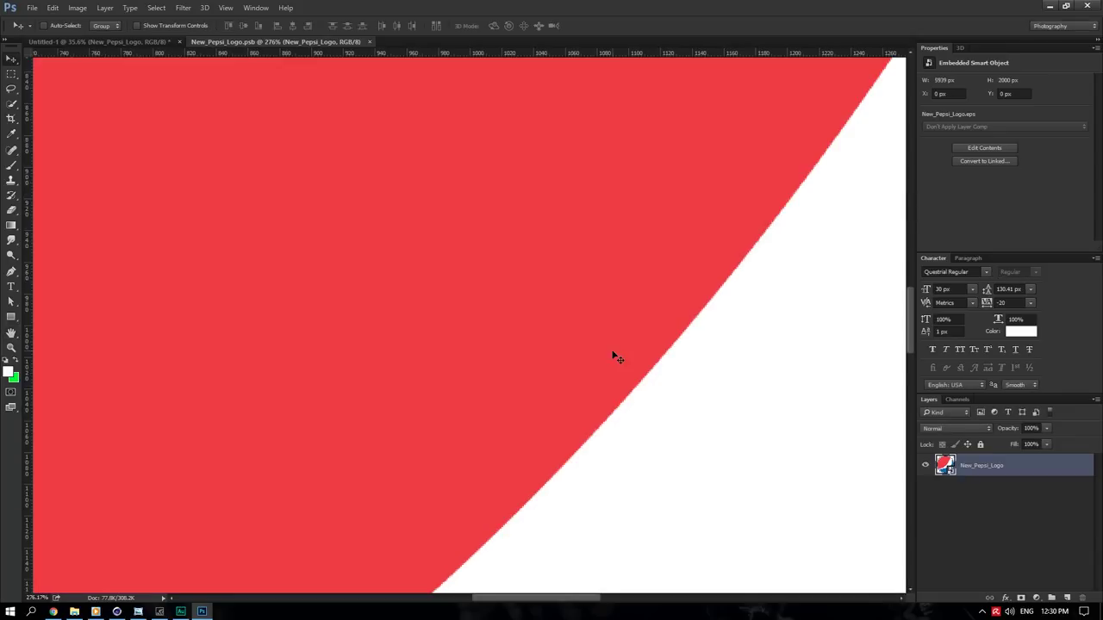
- Save the resized emblem contents and return to the main document
key("ctrl+0")
key("ctrl+s")
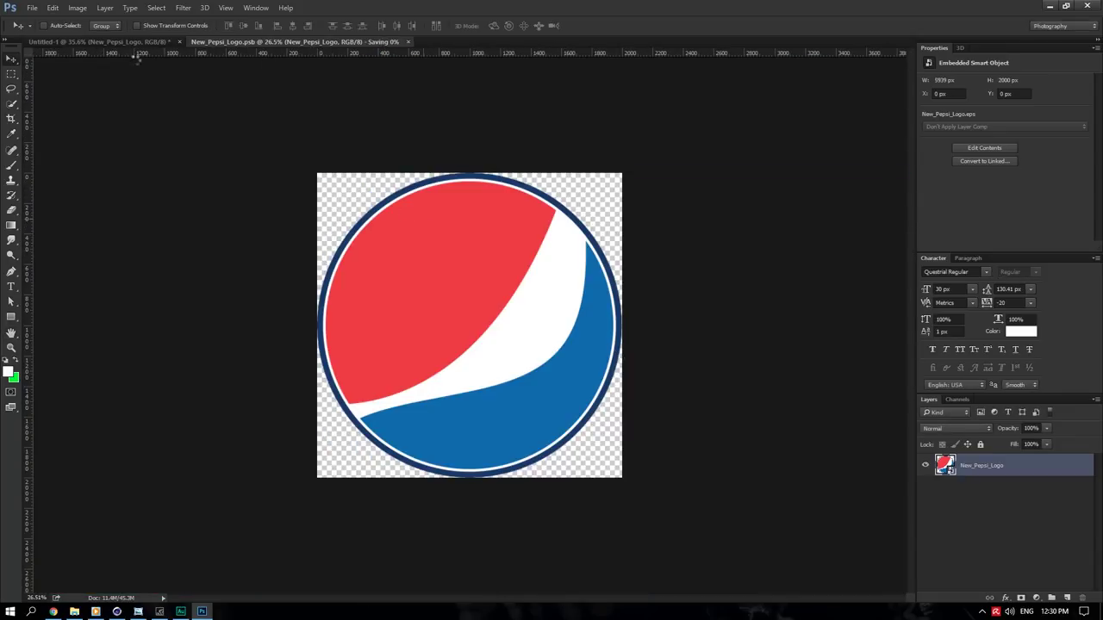
left_click(143, 41)
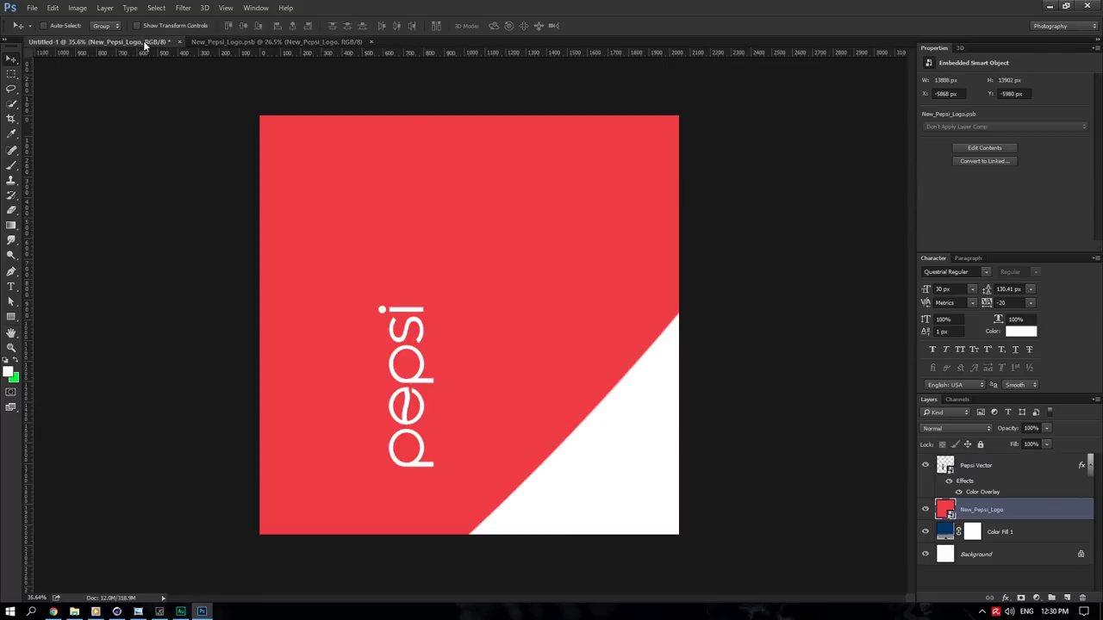
- Scale the emblem down proportionally around its centre to about 591 px wide, at about X 787, Y 675 px
key("ctrl+t")
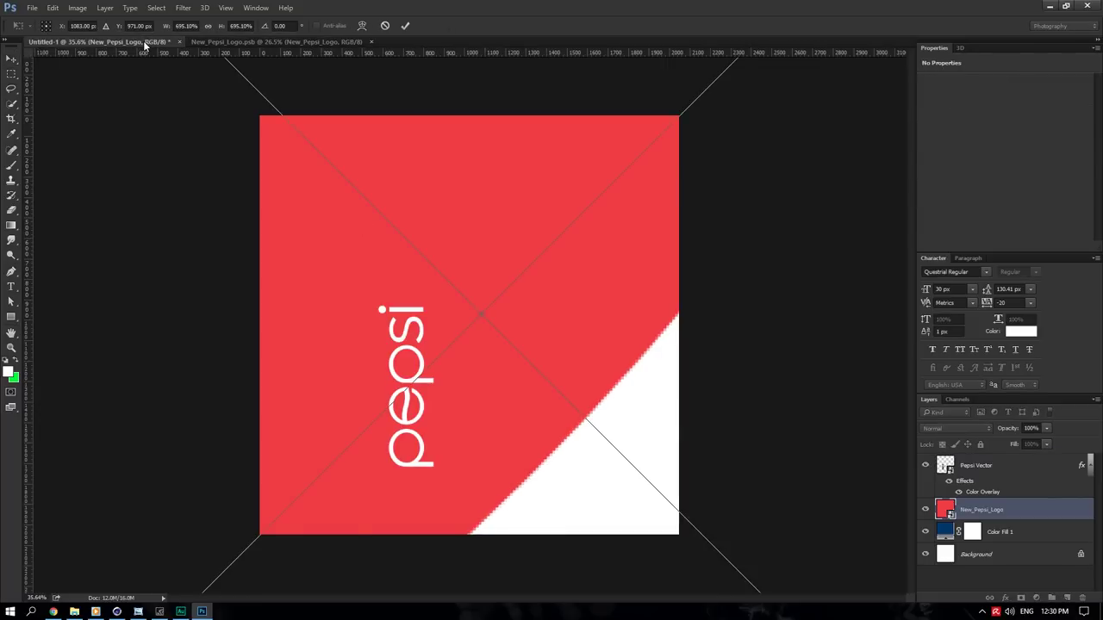
scroll(392, 198, "down", 3, "alt")
scroll(392, 198, "down", 5, "alt")
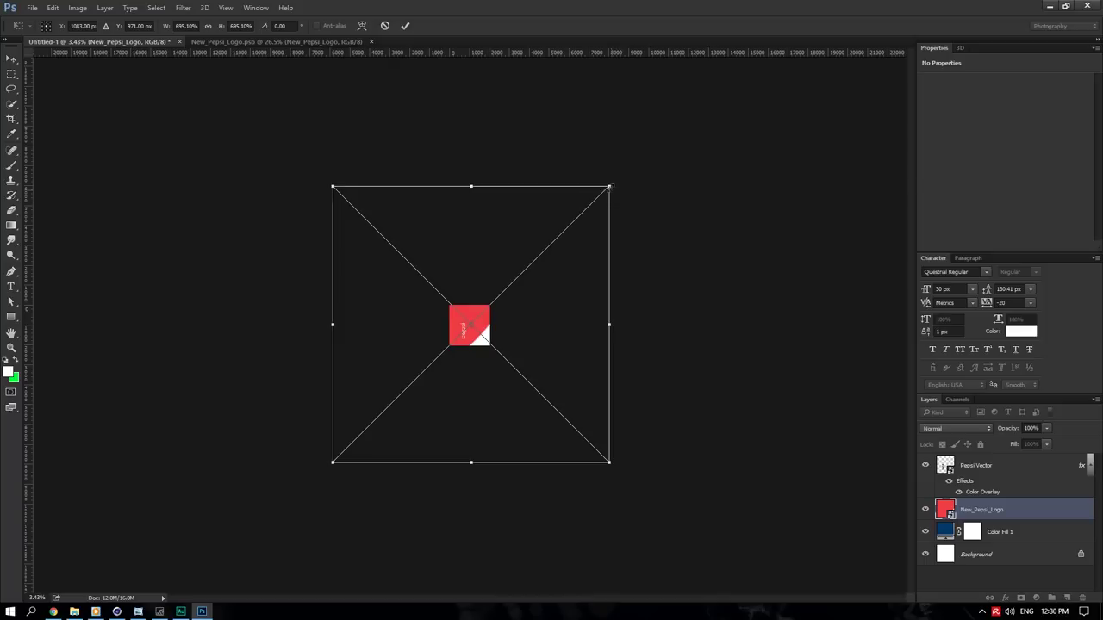
left_click_drag(609, 186, 482, 312, "alt+shift")
scroll(506, 351, "up", 6, "alt")
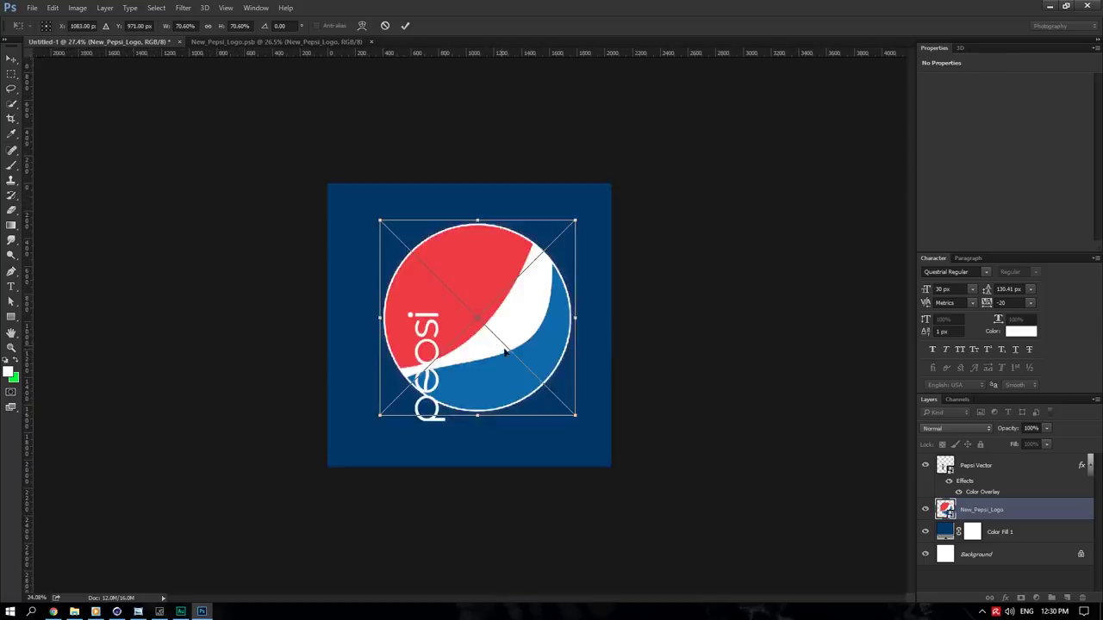
scroll(506, 352, "up", 2, "alt")
left_click_drag(664, 491, 636, 461, "alt+shift")
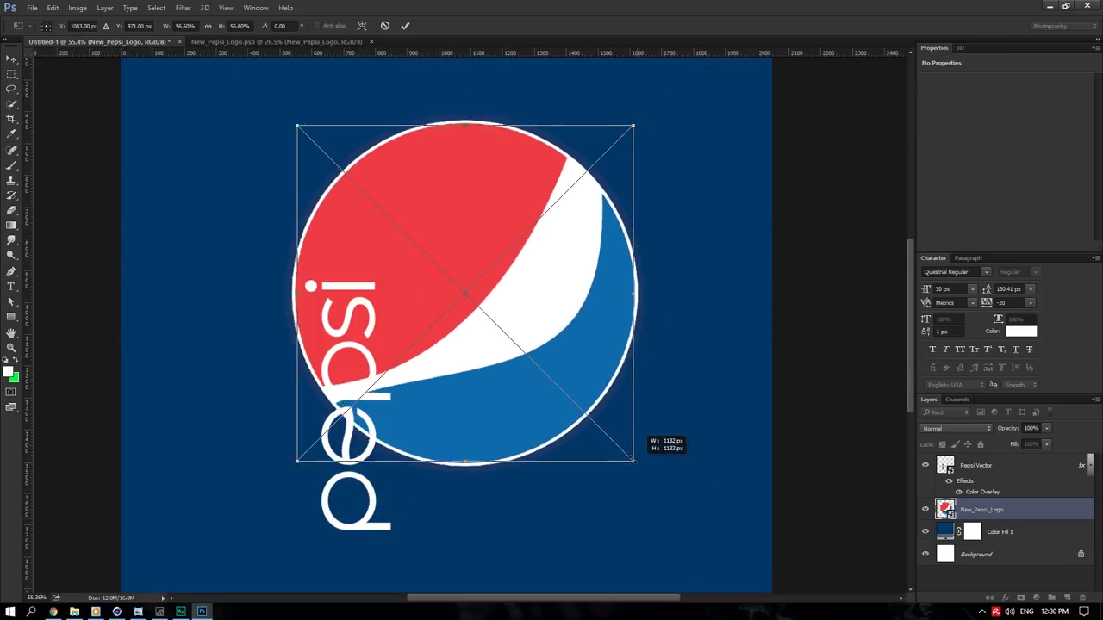
key("Return")
scroll(592, 409, "down", 2, "alt")
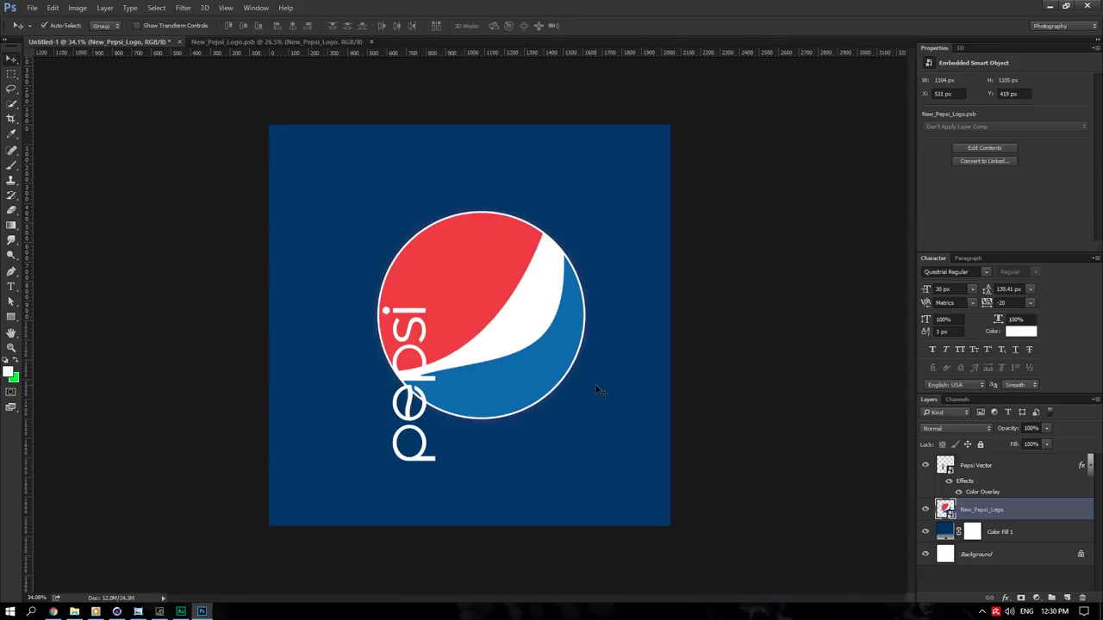
key("ctrl+t")
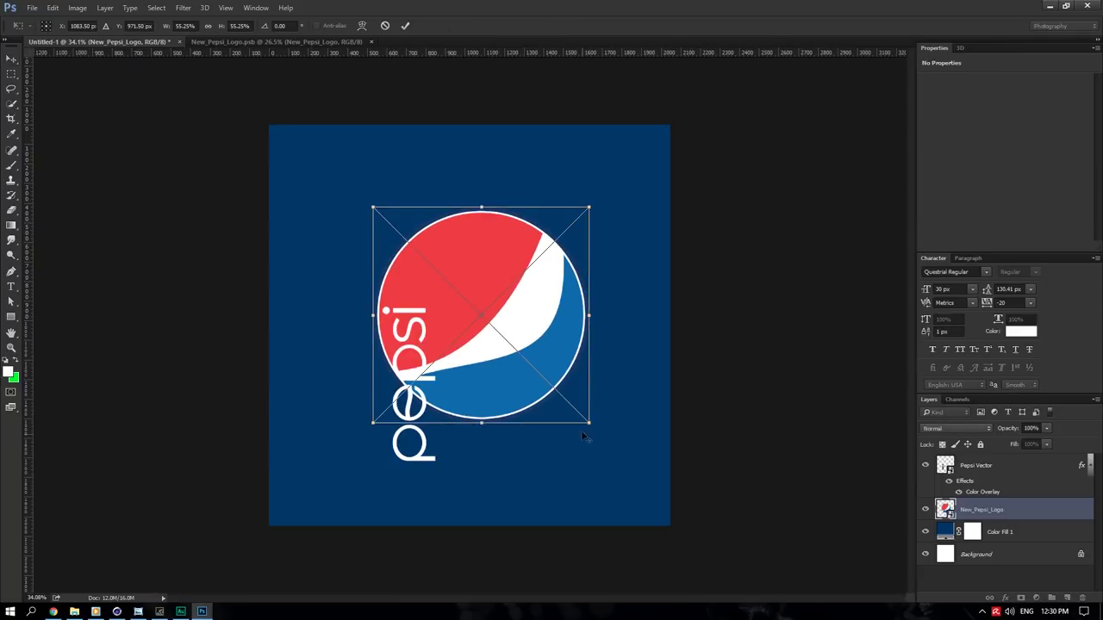
left_click_drag(588, 423, 539, 372, "alt+shift")
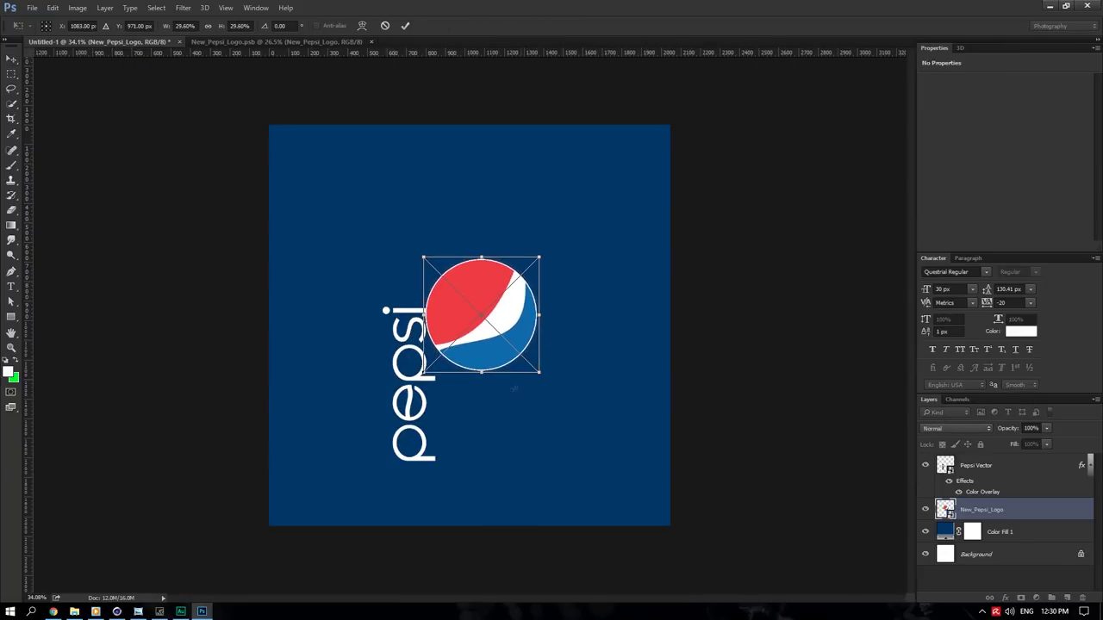
key("Return")
- Browse to the Pepsi project's Final folder and view the finished can render CanInstagram2_0081.jpg
left_click(74, 611)
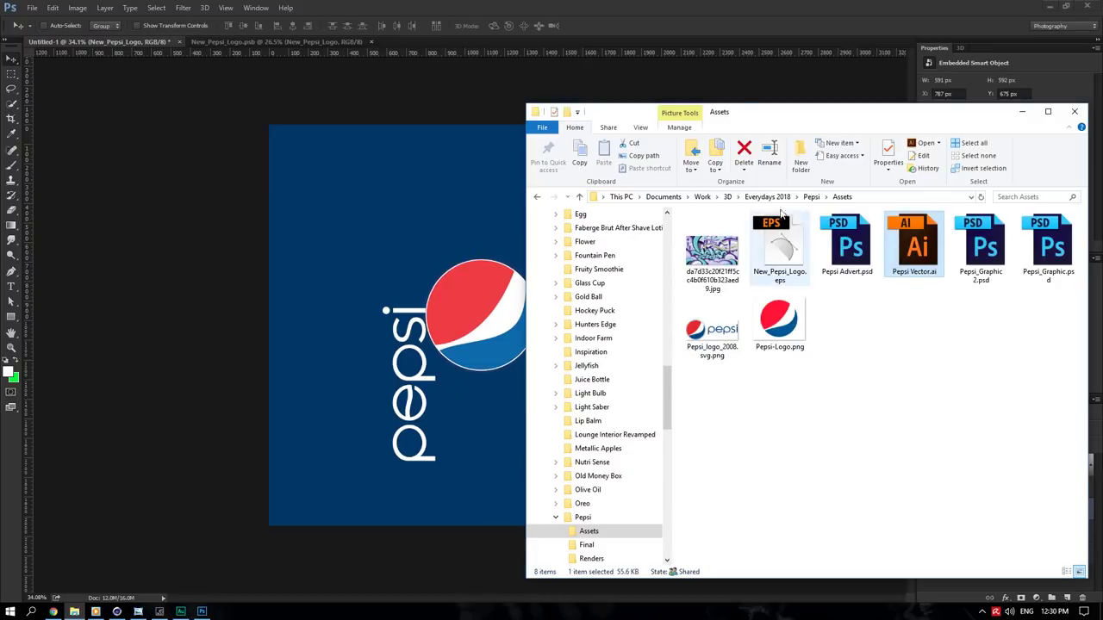
left_click(811, 197)
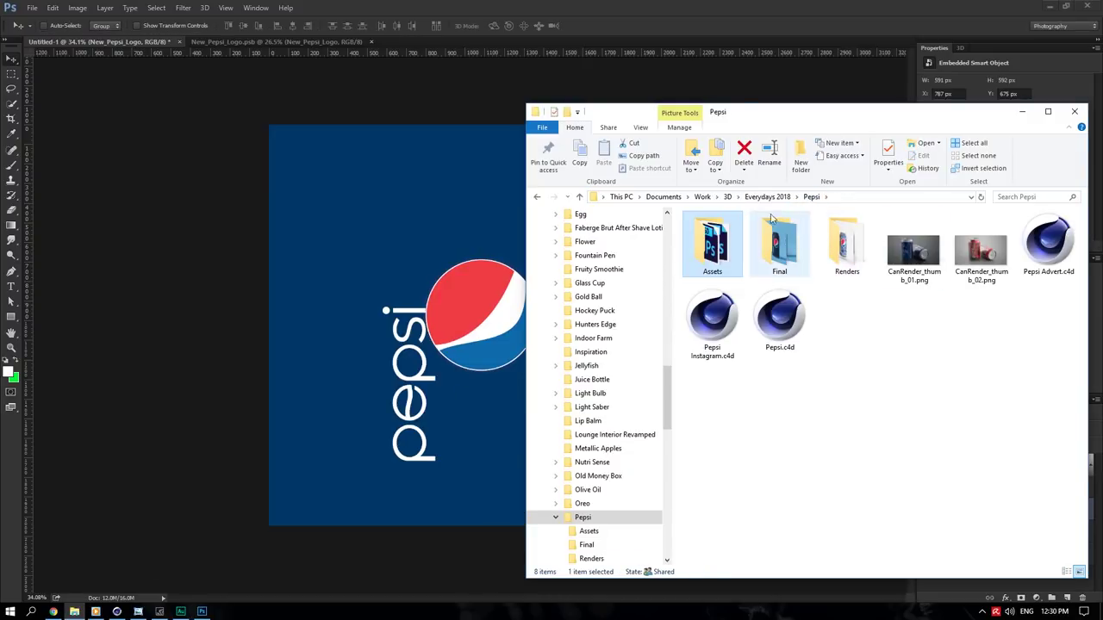
scroll(672, 223, "up", 15)
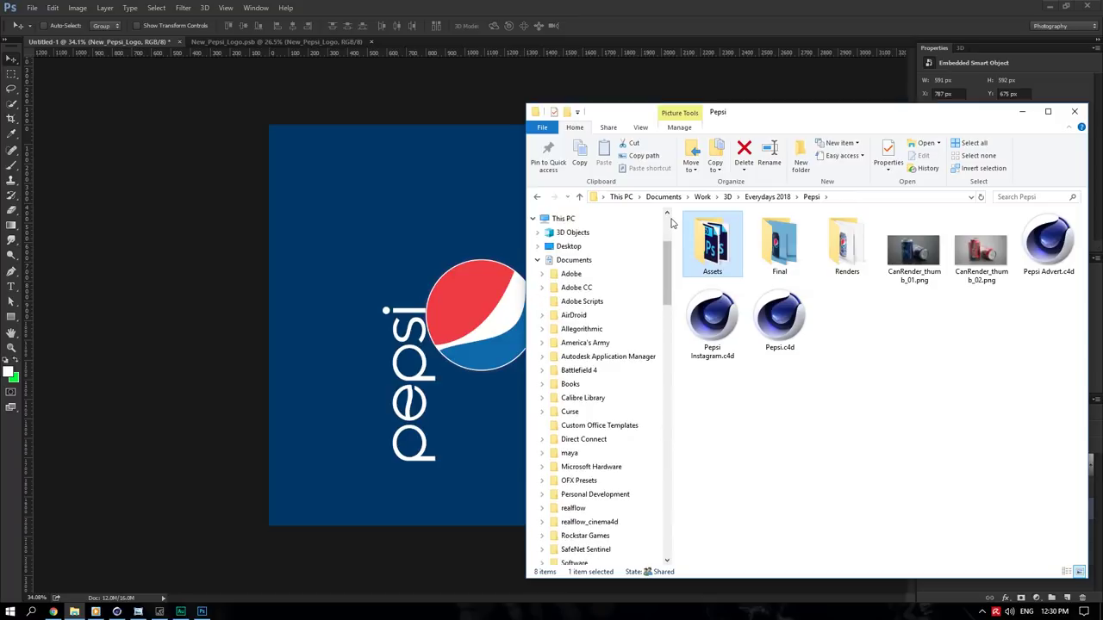
double_click(789, 239)
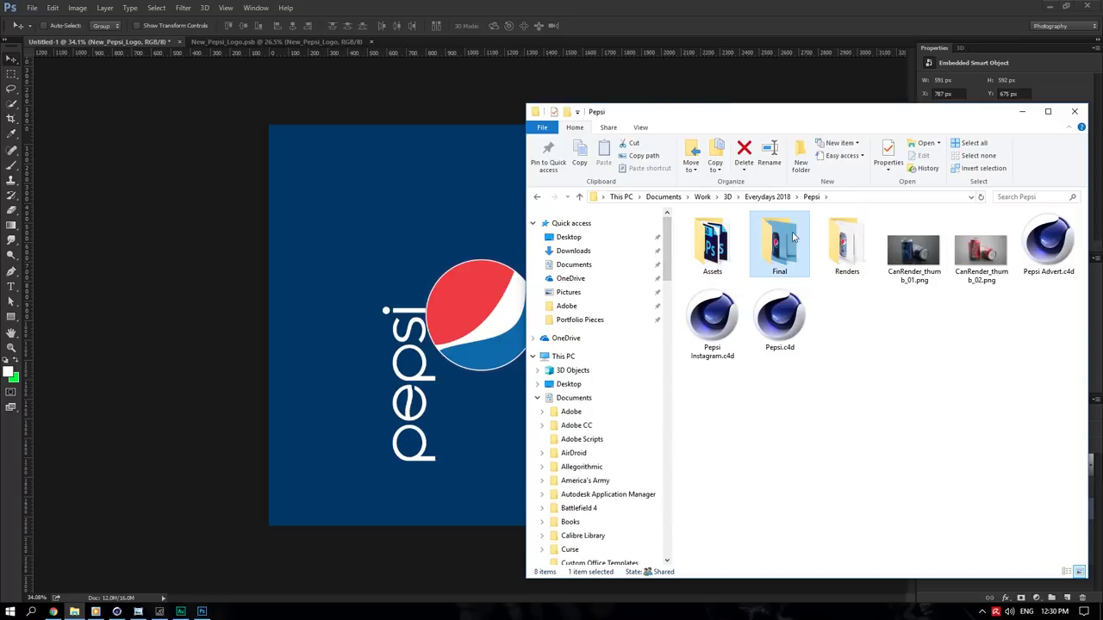
double_click(1048, 242)
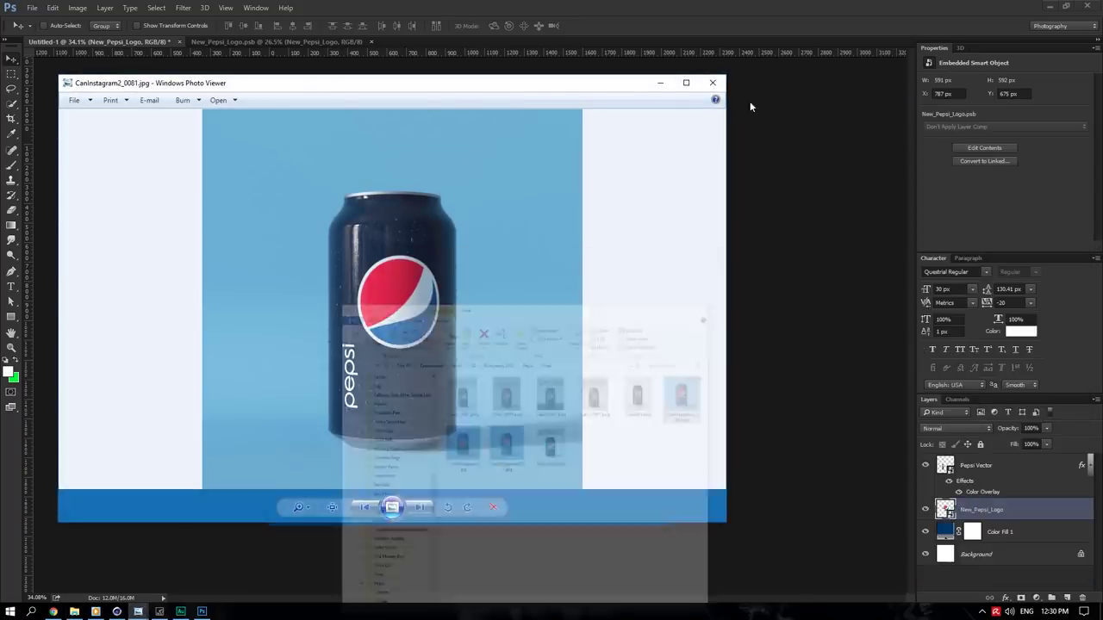
left_click(750, 107)
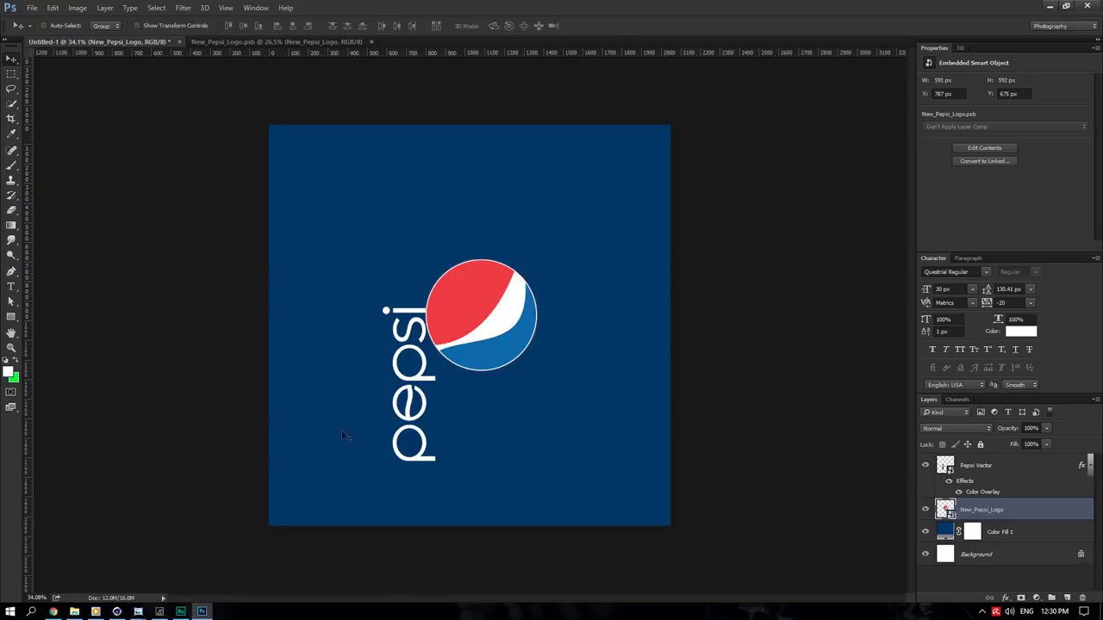
- Bring the reference can render back up and set it beside the label design to compare the logo proportions
mouse_move(140, 611)
left_click(195, 560)
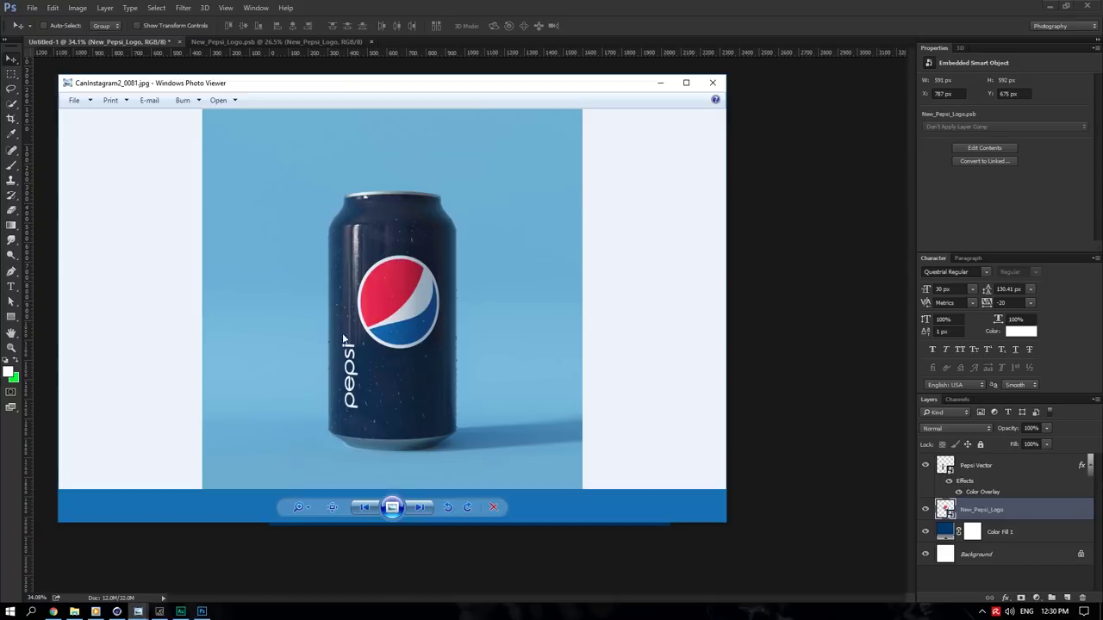
left_click_drag(470, 86, 823, 113)
left_click_drag(545, 124, 748, 124)
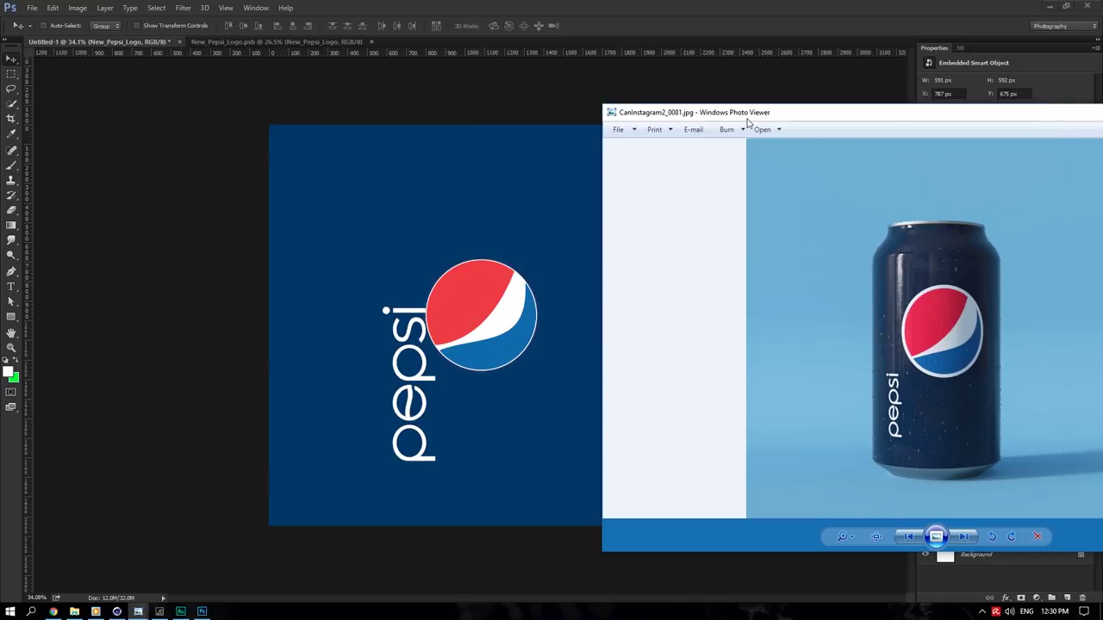
left_click_drag(748, 124, 703, 96)
left_click(373, 212)
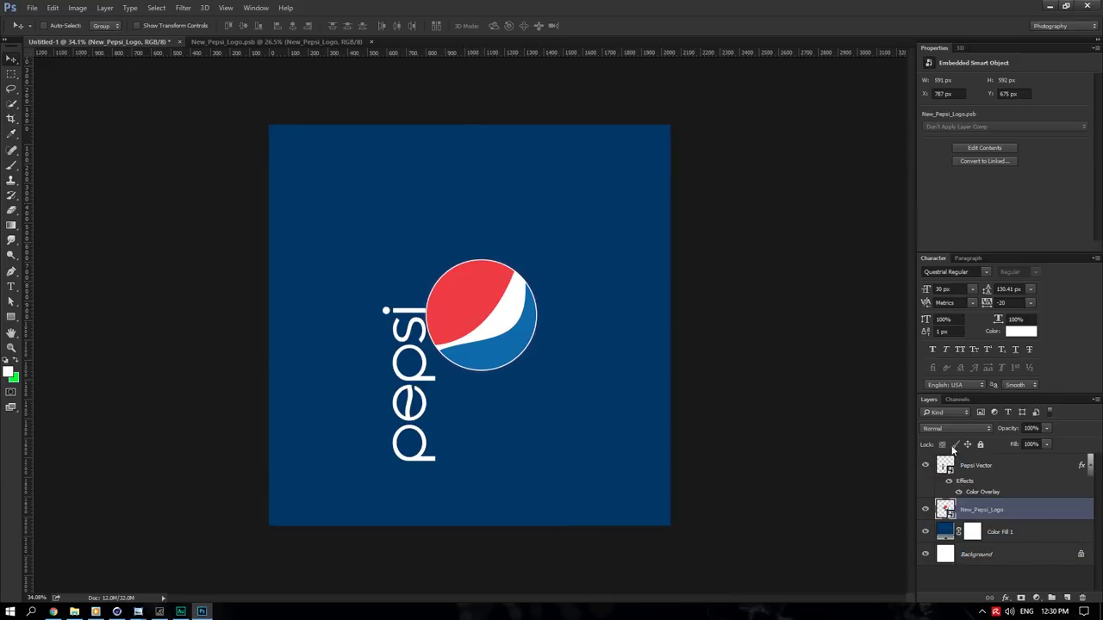
- Scale the Pepsi Vector wordmark down to about 178 × 521 px, positioned at about X 578, Y 1186 px
left_click(966, 471)
key("ctrl+t")
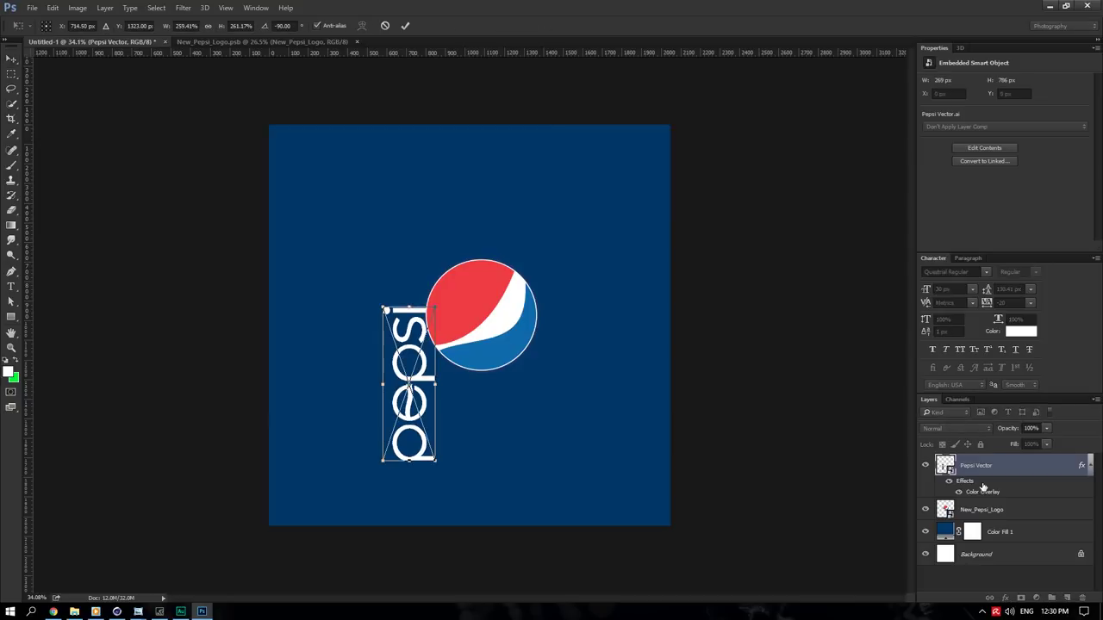
left_click_drag(439, 306, 428, 353, "alt+shift")
key("Return")
- Widen the canvas equally on both sides while keeping its height at 2048 px
left_click(77, 8)
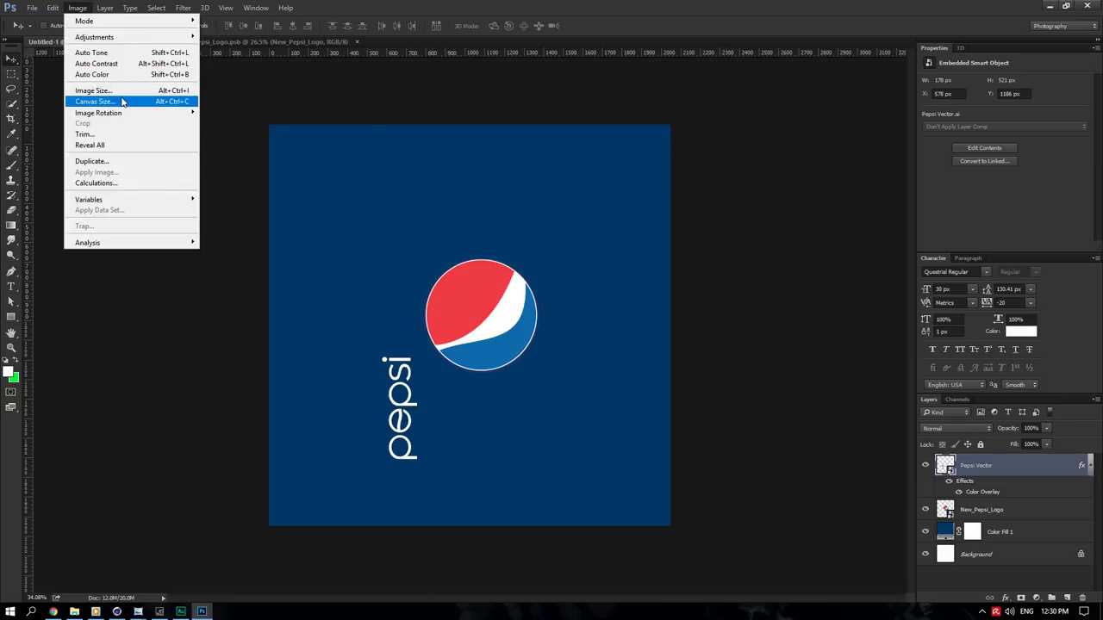
left_click(95, 101)
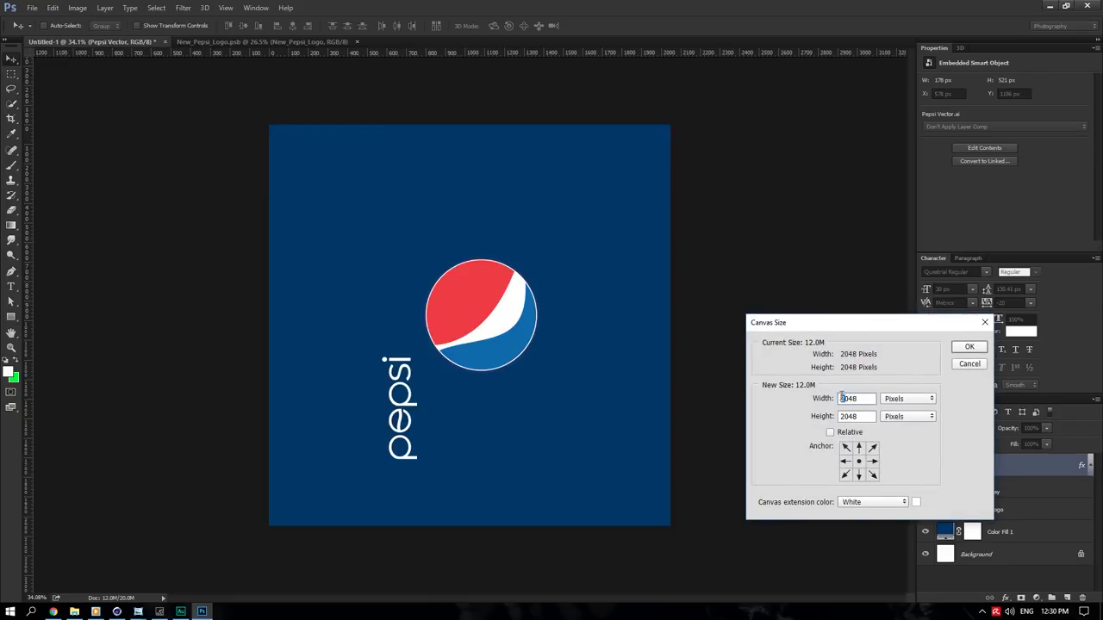
left_click(969, 349)
- Save the label as Graphic.psd in the Assets folder of Pepsi Can Advert Tutorial on the Desktop
key("ctrl+shift+s")
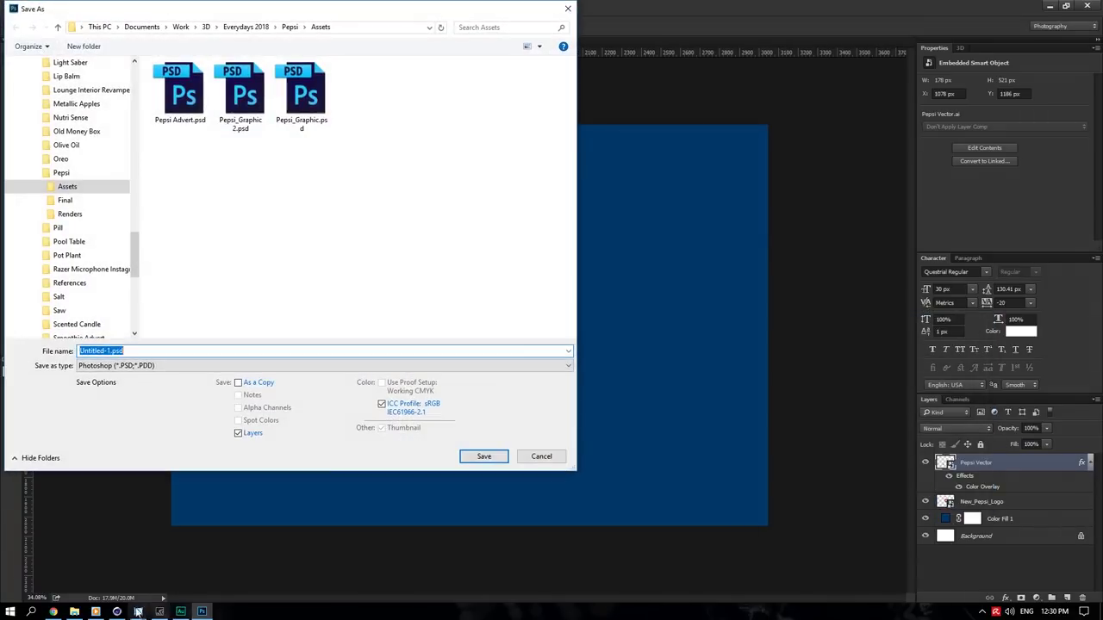
left_click(134, 74)
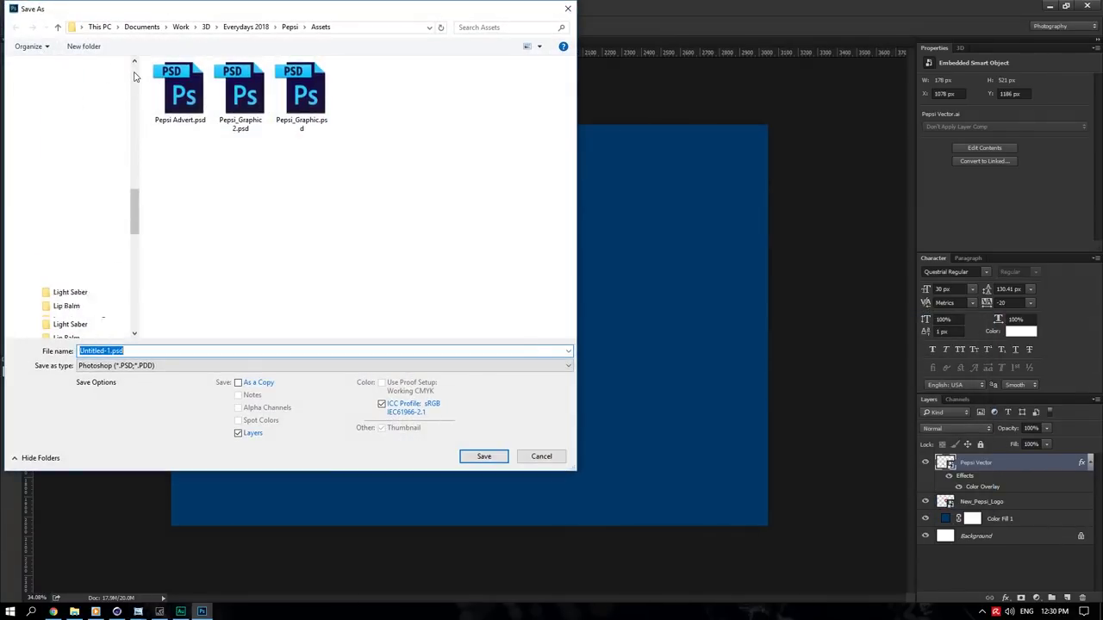
left_click(46, 86)
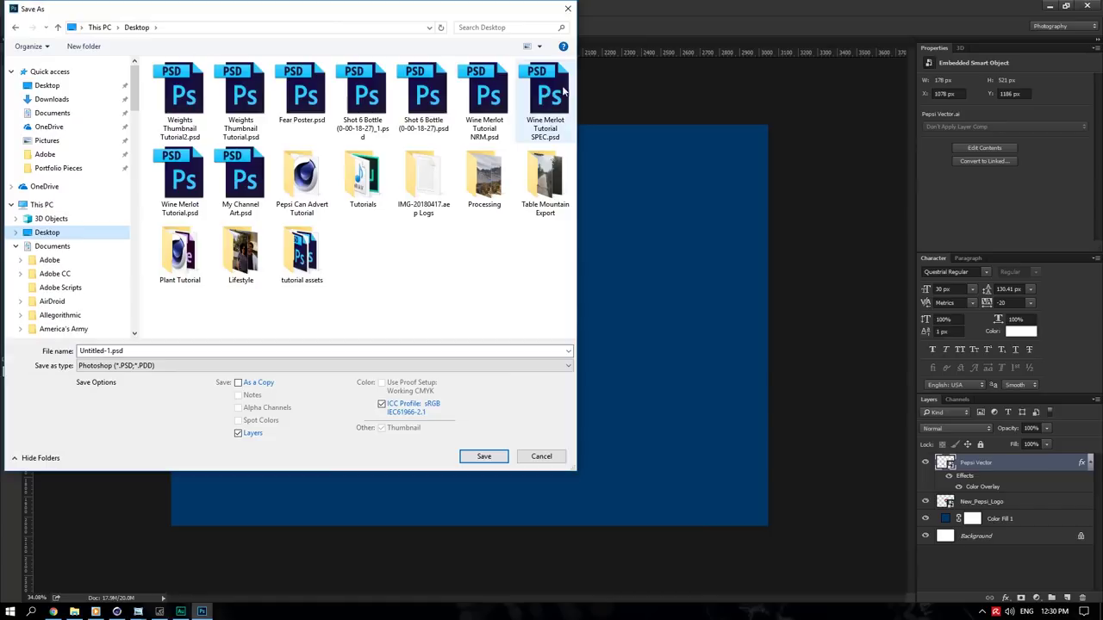
double_click(302, 180)
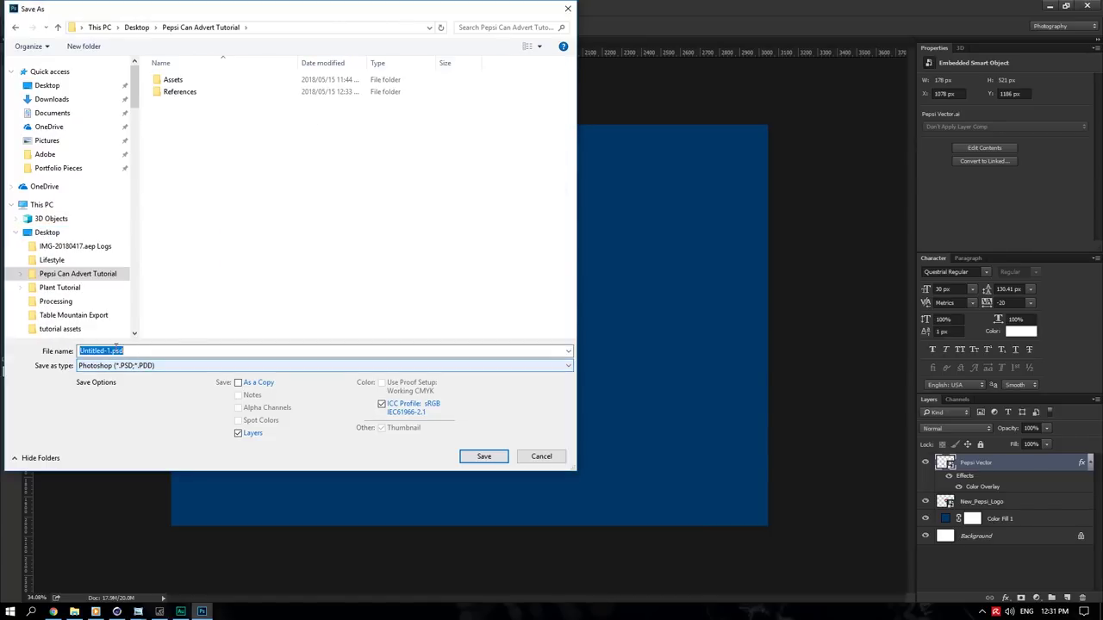
double_click(176, 80)
double_click(99, 350)
type("Gra")
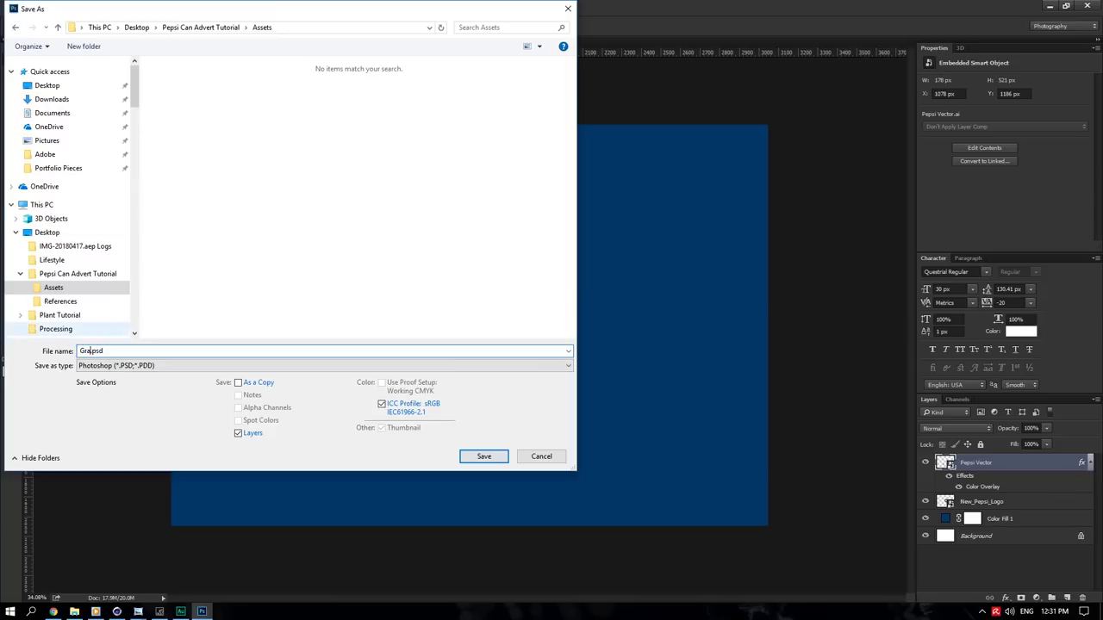
type("phic")
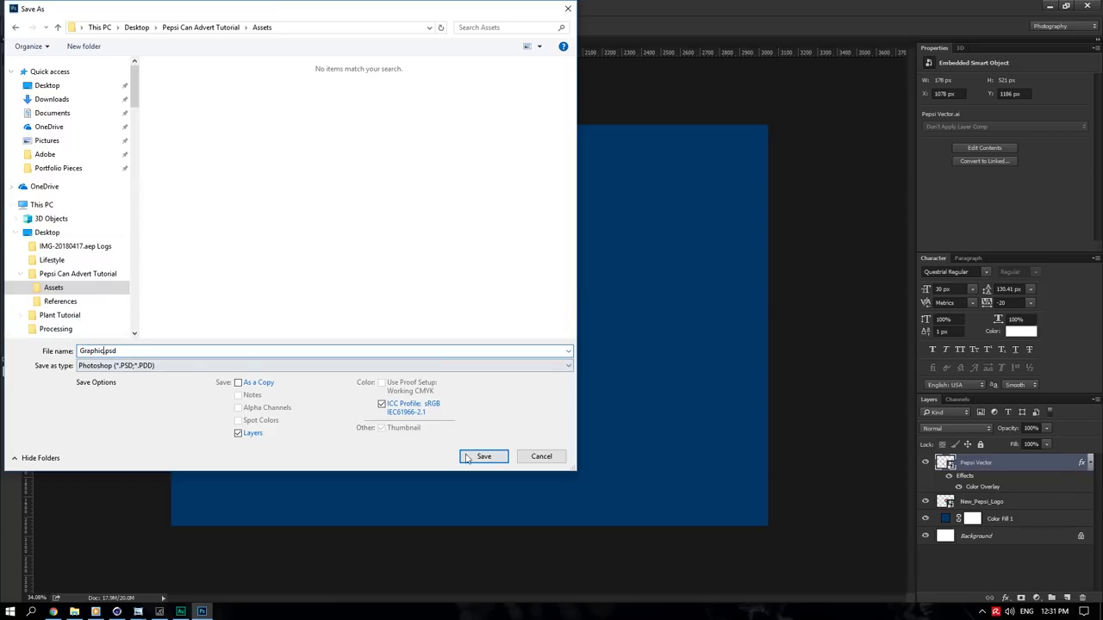
left_click(467, 458)
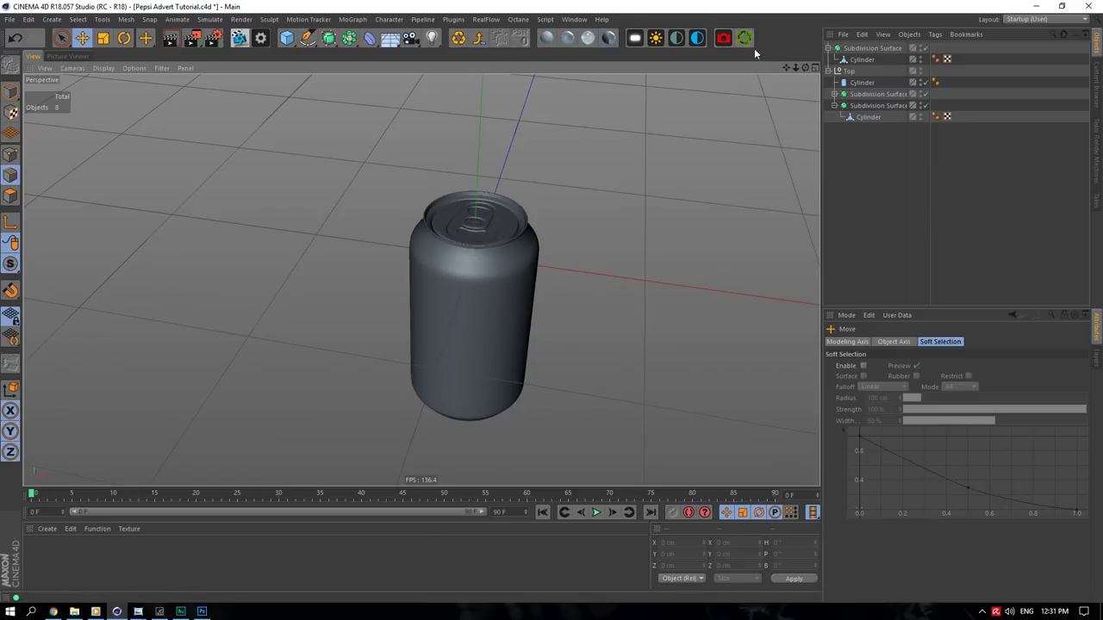
- Add an Octane camera to the can scene in Cinema 4D and lock the render output's width-to-height ratio
left_click(723, 38)
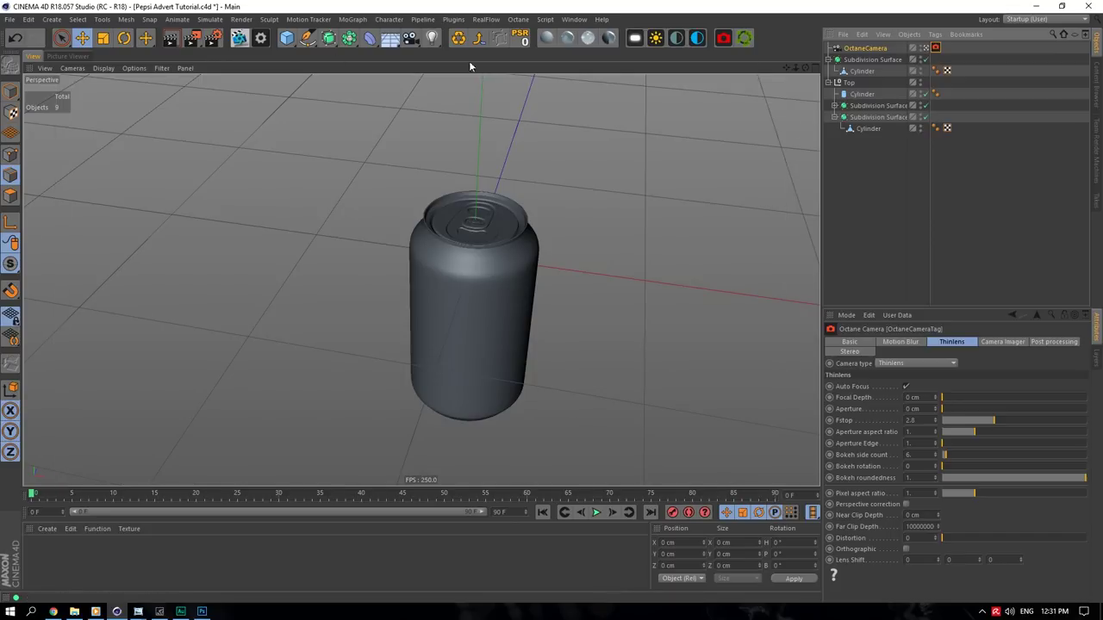
left_click(213, 37)
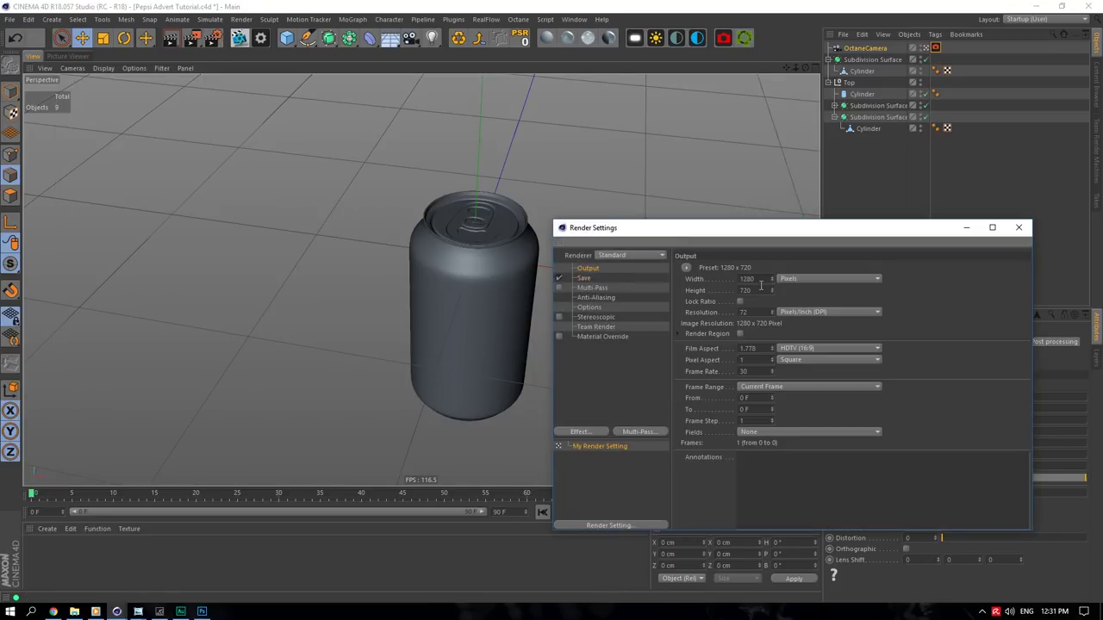
left_click(741, 301)
- Set the render output to 16 Bit/Channel PNG with Alpha Channel enabled and Include Sound disabled
left_click(663, 277)
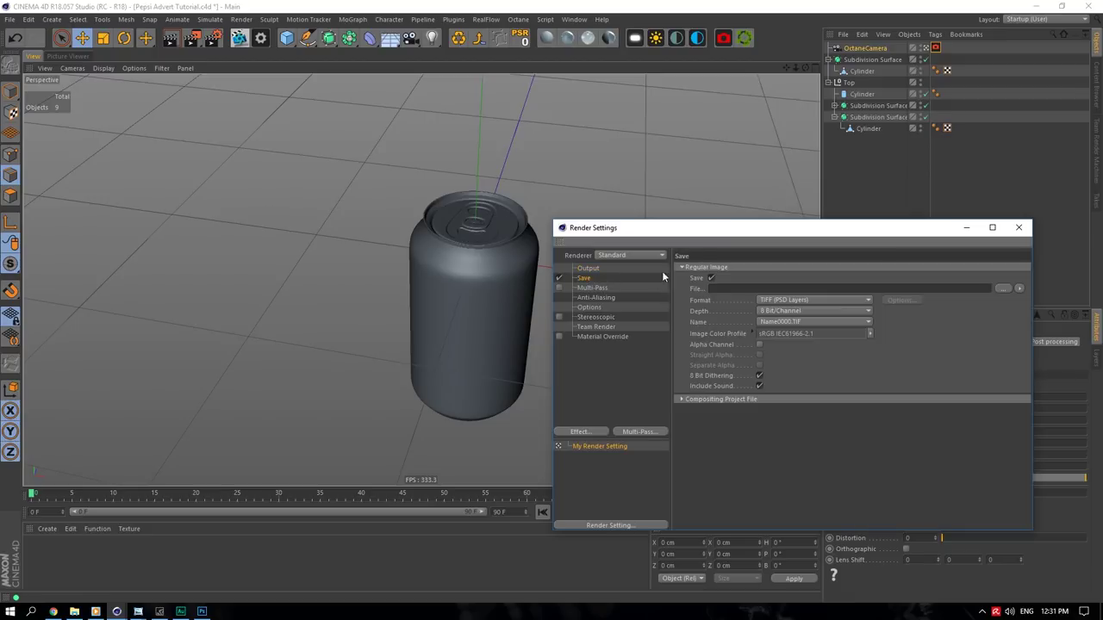
left_click(821, 299)
left_click(786, 375)
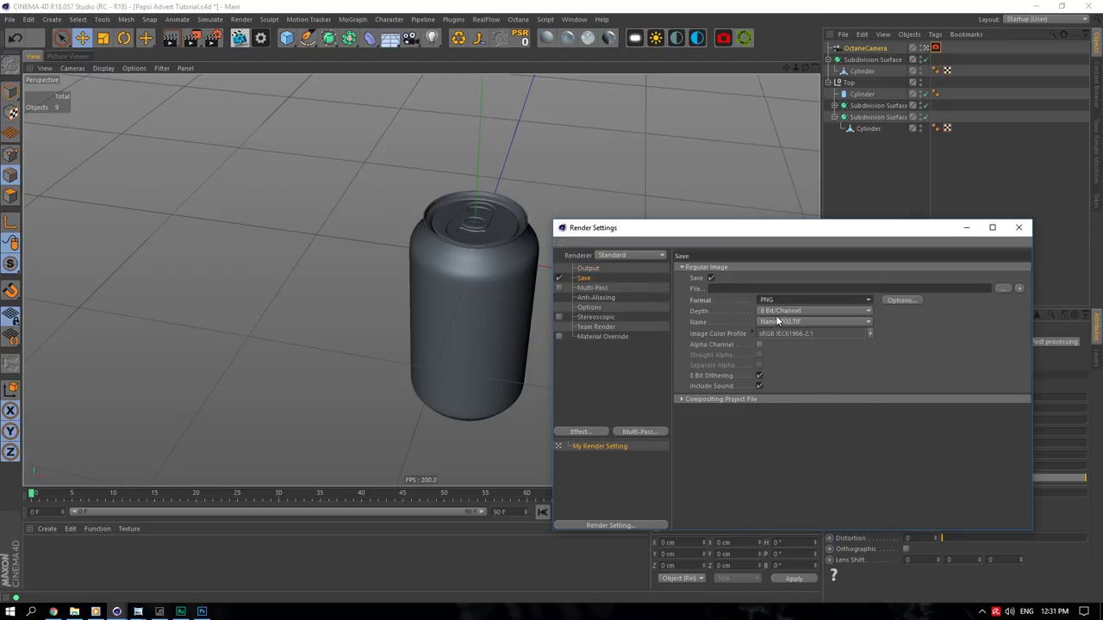
left_click(777, 311)
left_click(769, 336)
left_click(758, 384)
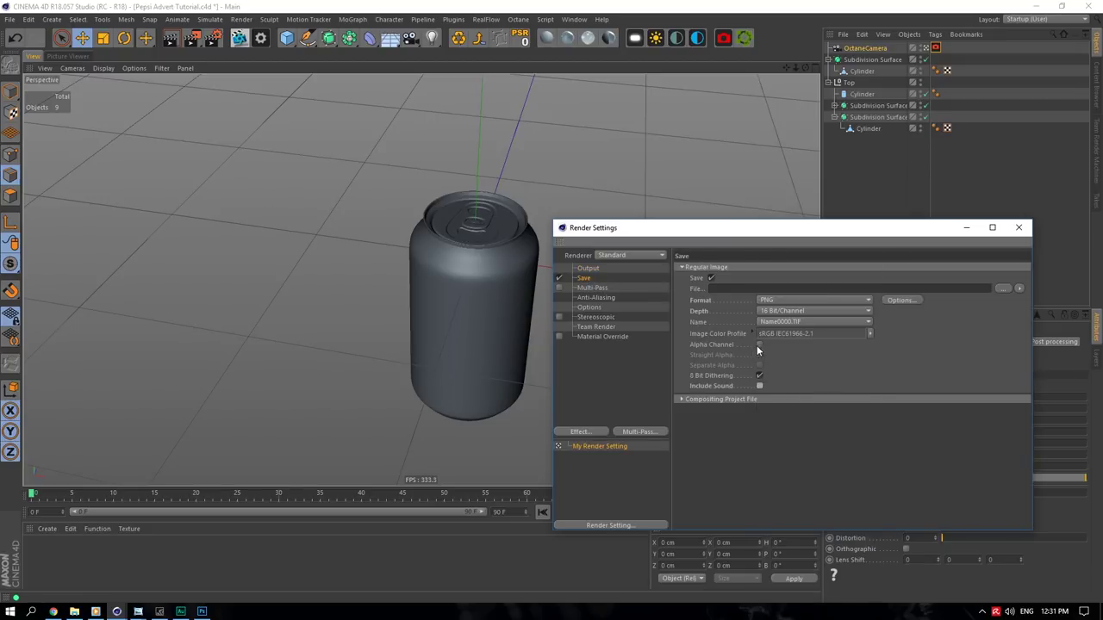
left_click(758, 346)
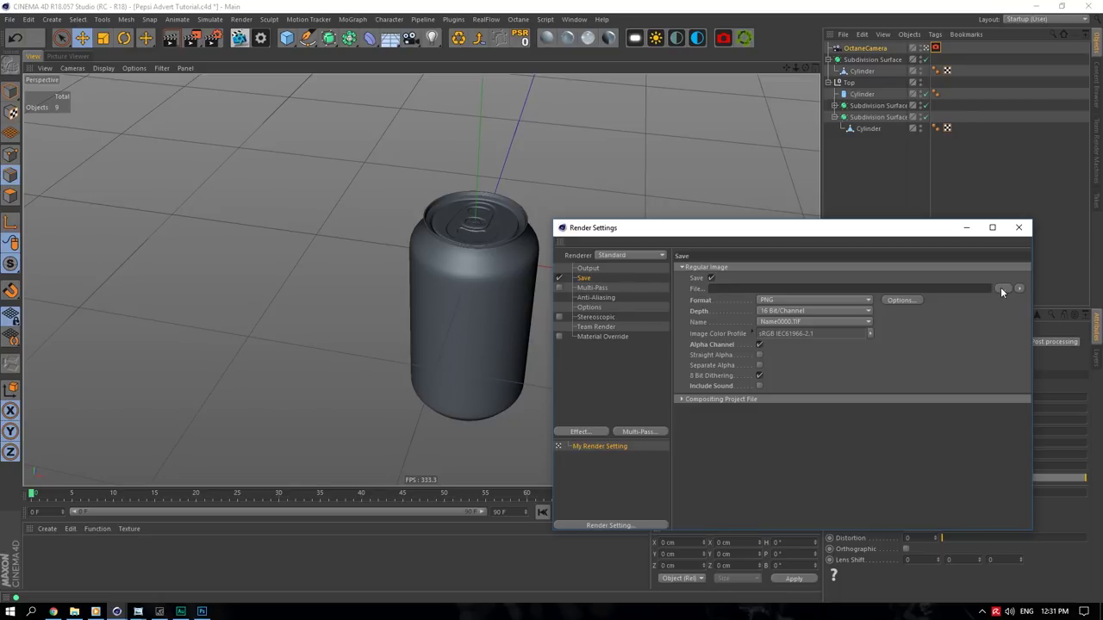
- Browse for the render's save location and create a folder named Renders inside Pepsi Can Advert Tutorial
left_click(1001, 288)
left_click(724, 164)
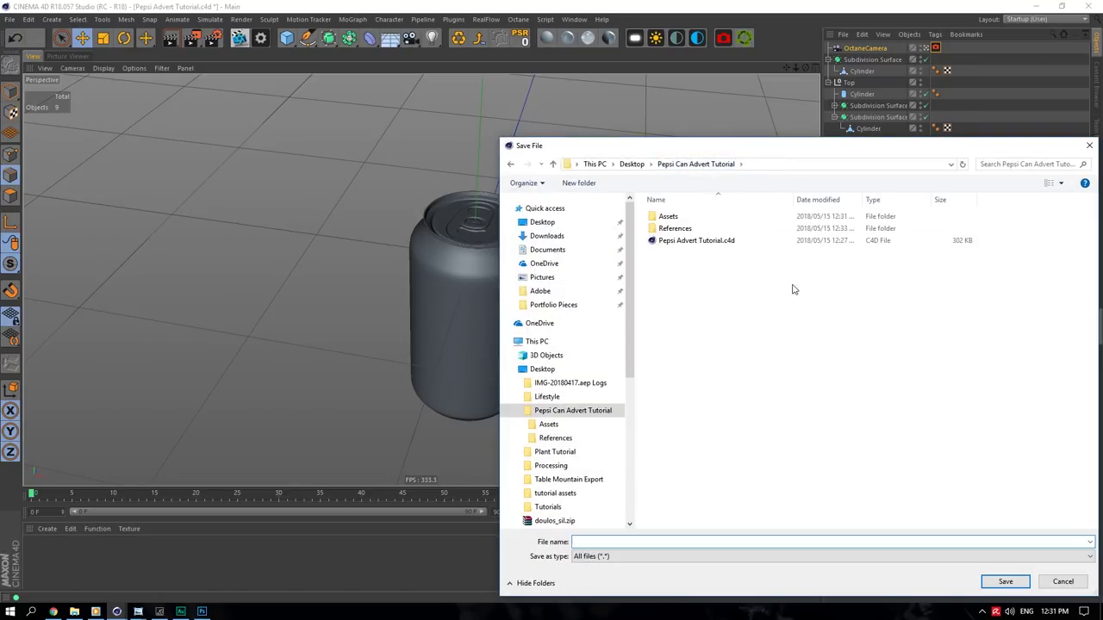
right_click(793, 287)
mouse_move(892, 407)
left_click(936, 407)
type("Re")
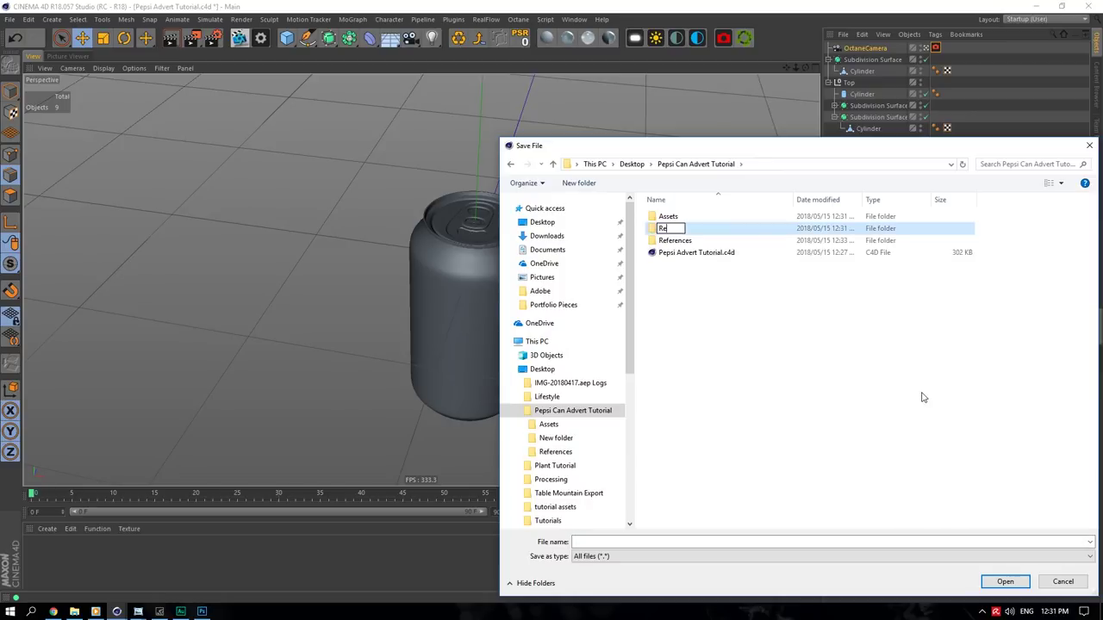
type("nders")
key("Return")
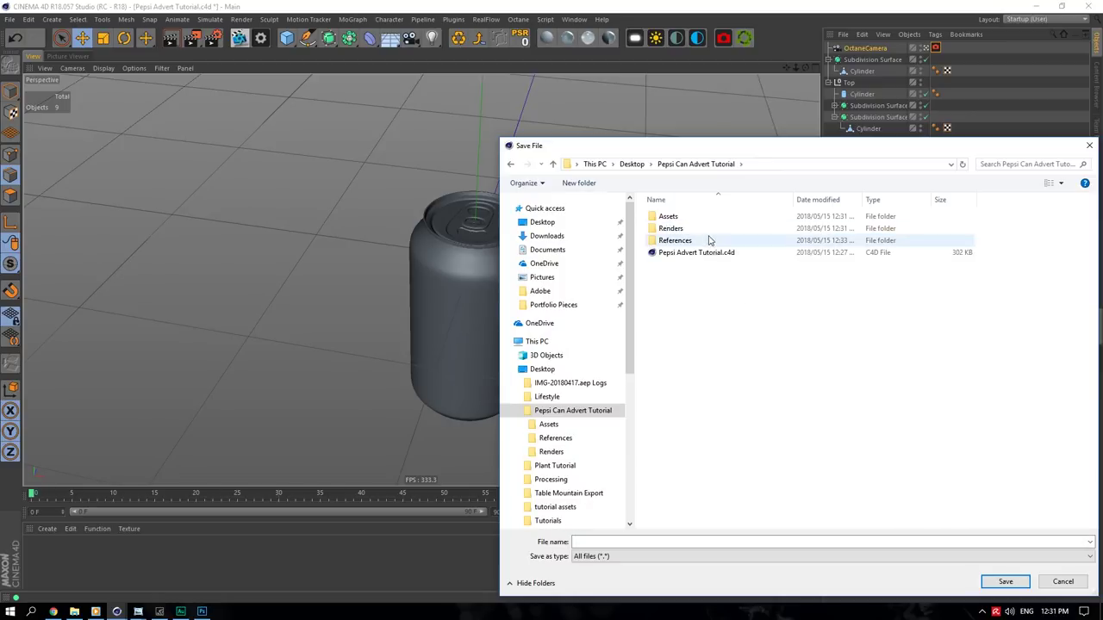
- Save the render output under the name Render1 inside the Renders folder
double_click(703, 230)
left_click(617, 540)
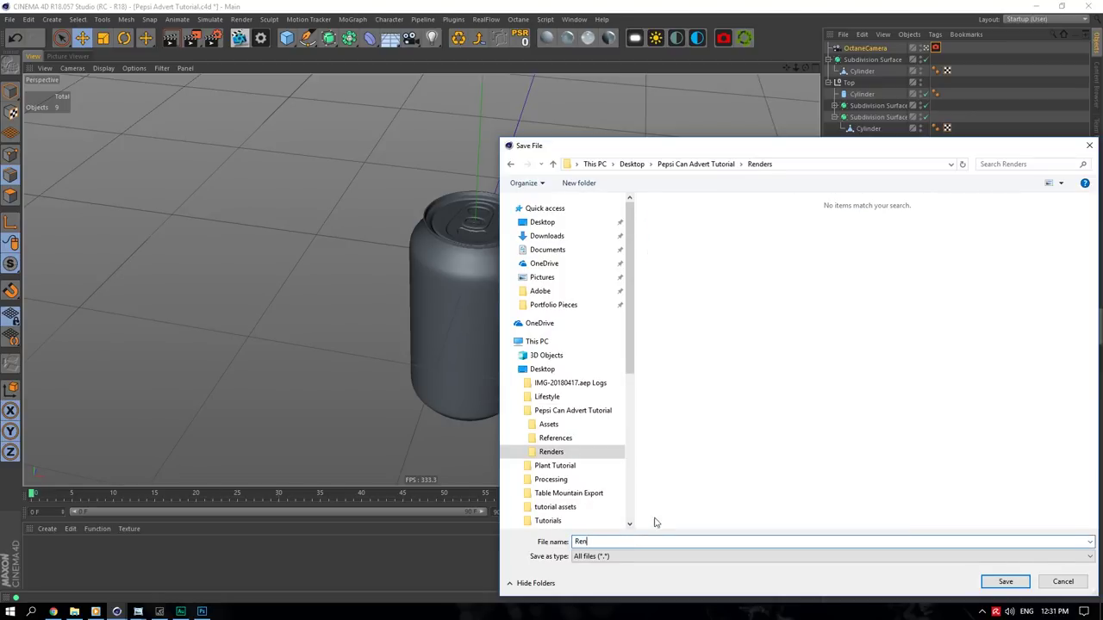
type("Render1")
key("Return")
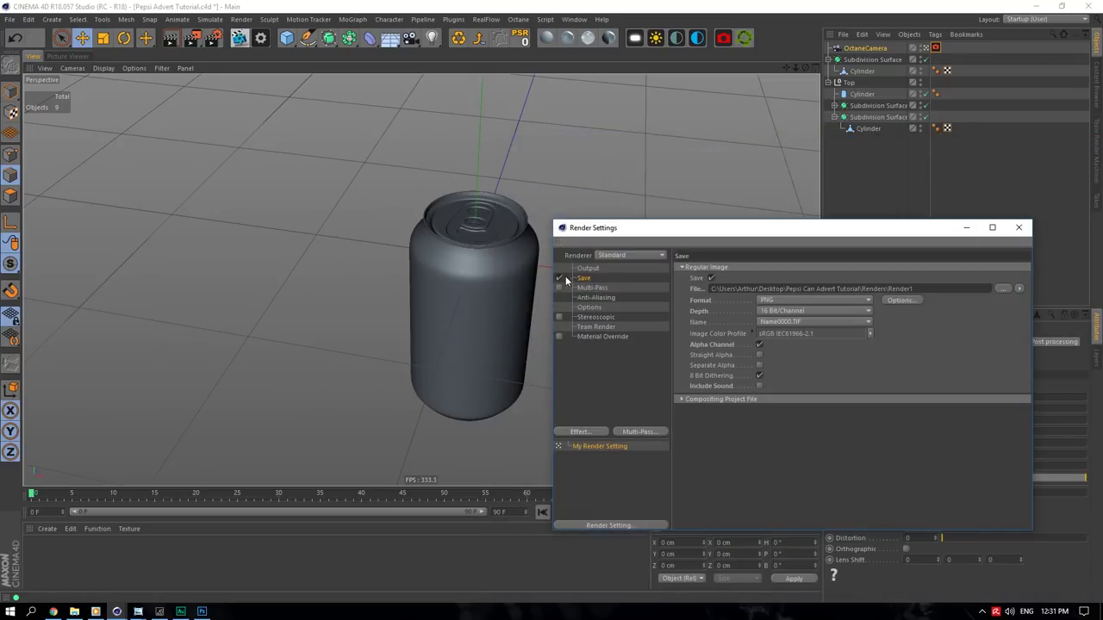
- Turn off automatic saving of the render, switch the renderer to Octane Renderer, and close the render settings
left_click(557, 279)
left_click(616, 255)
left_click(635, 313)
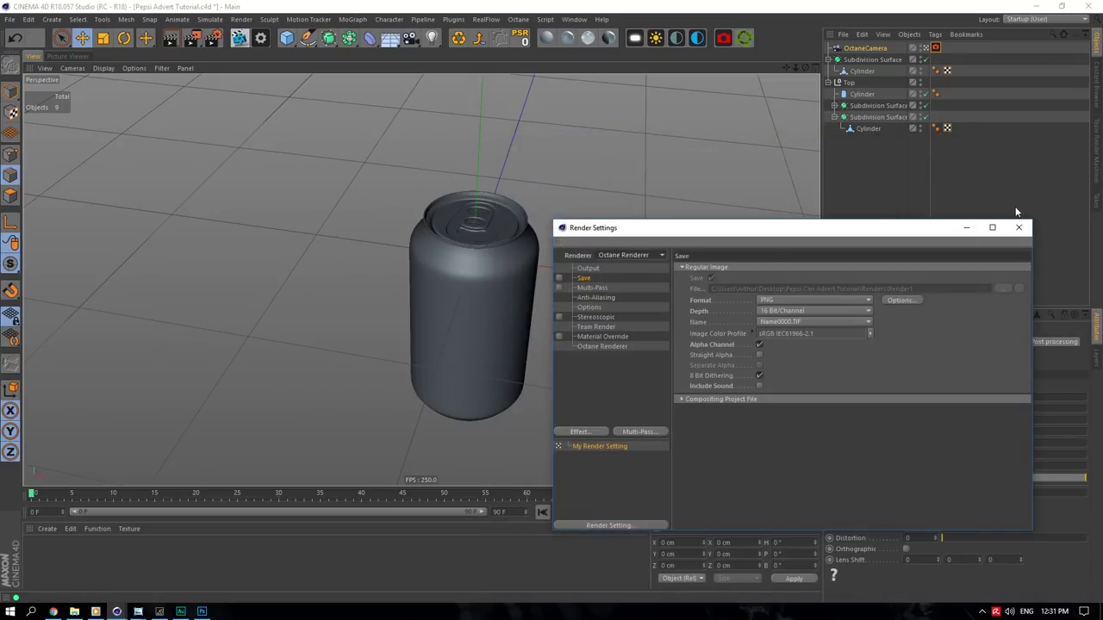
left_click(1018, 227)
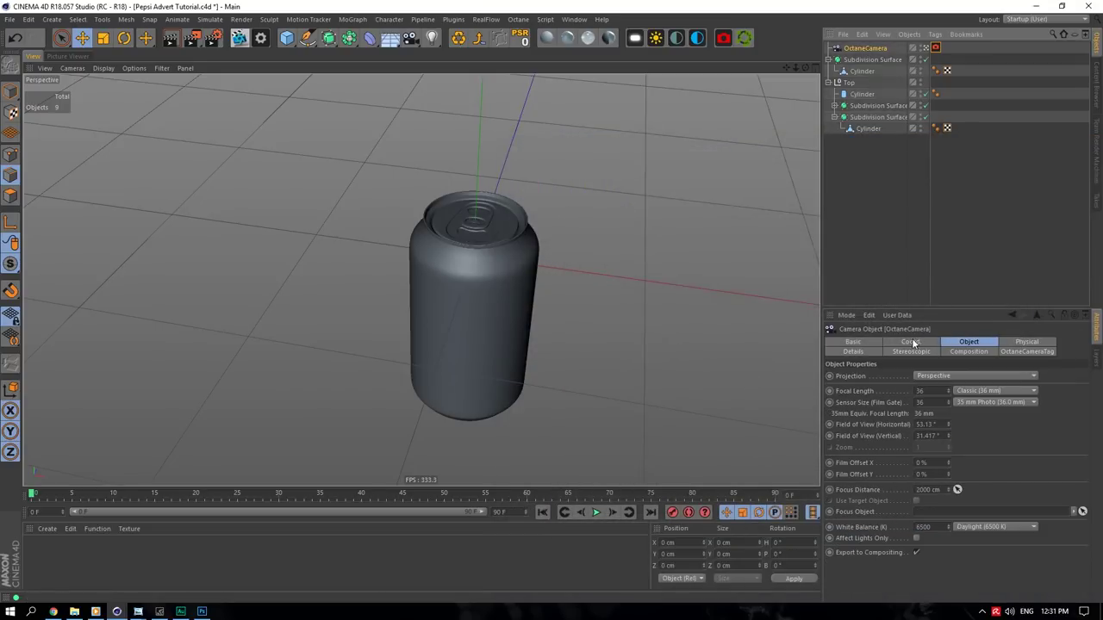
- Rename the can's main Subdivision Surface object as Body
left_click_drag(806, 68, 821, 76)
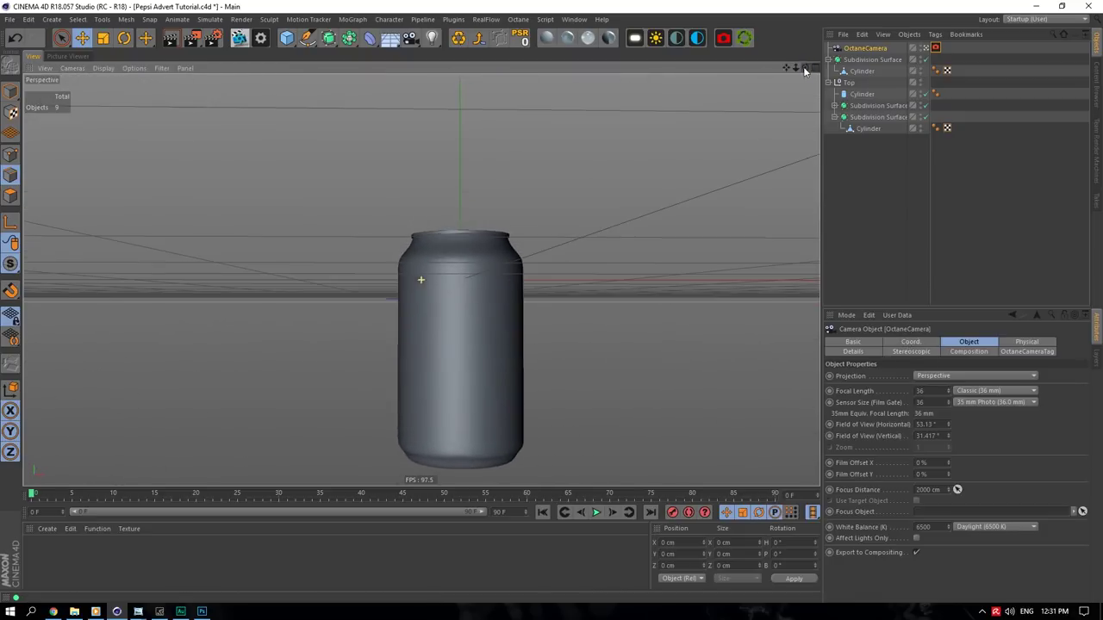
left_click(868, 59)
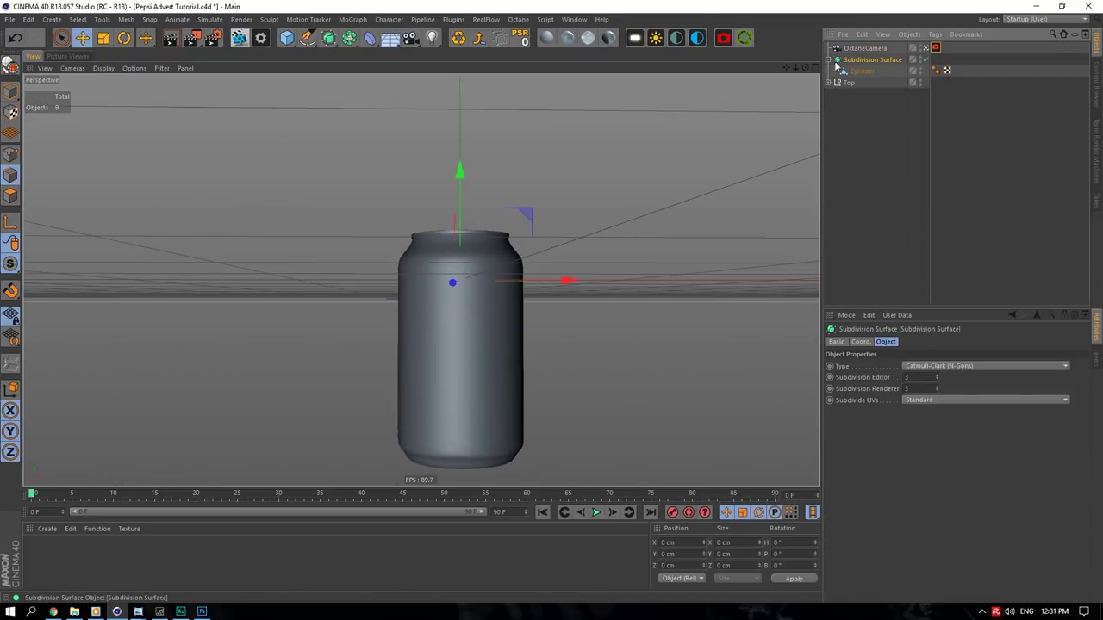
double_click(856, 60)
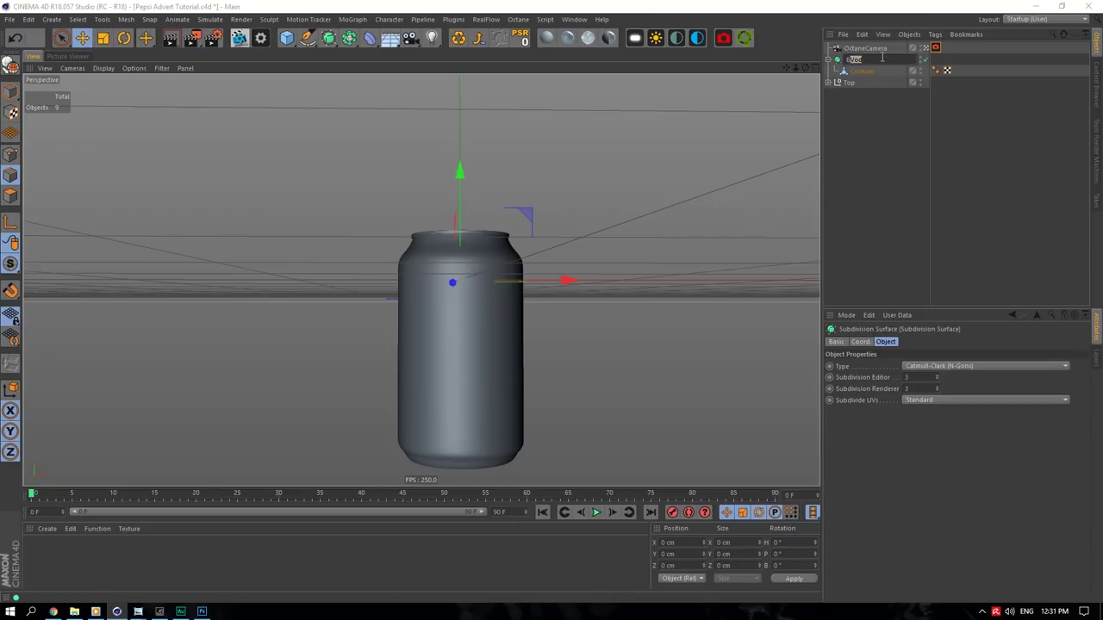
type("Body")
key("Return")
- Move the axis of the Cylinder under Body to the can's base using Axis Center with Y at -100%
left_click(846, 73)
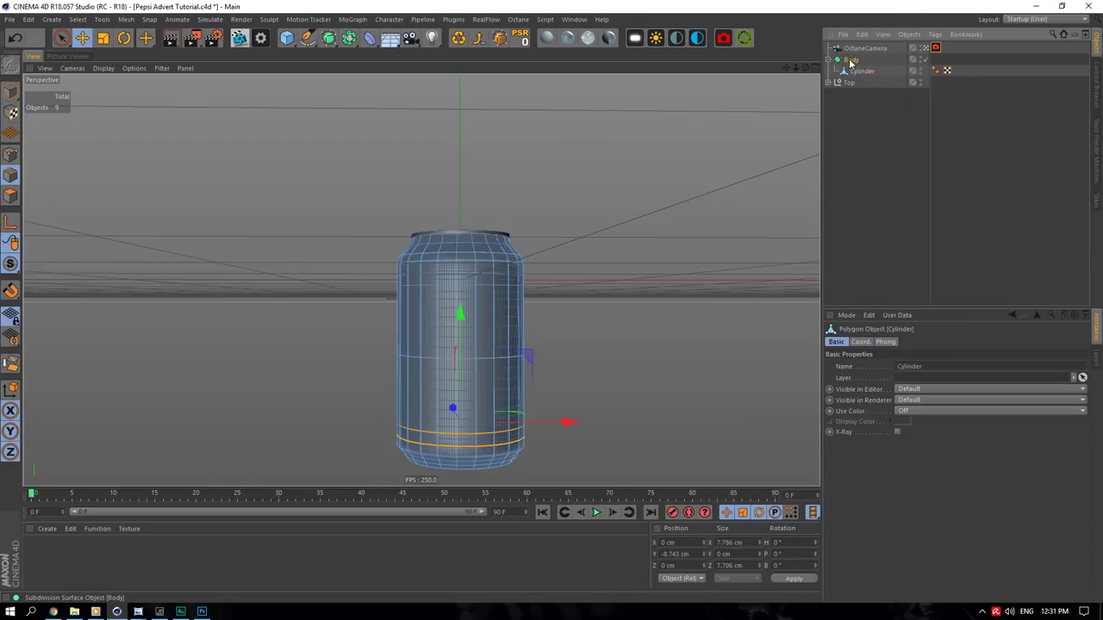
left_click(850, 60)
left_click(861, 71)
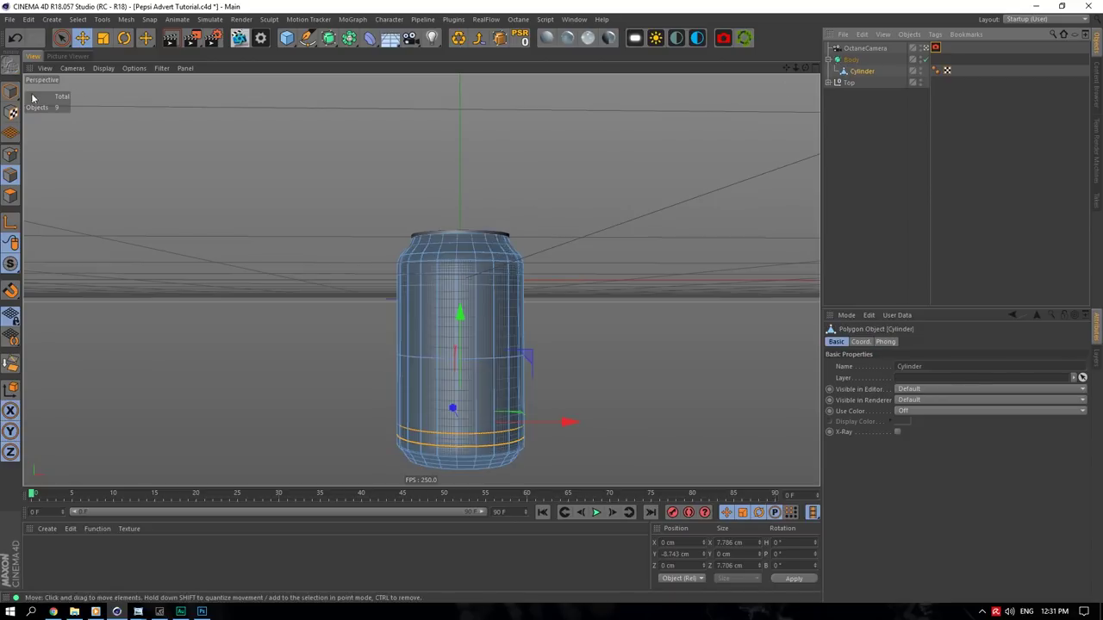
left_click(123, 19)
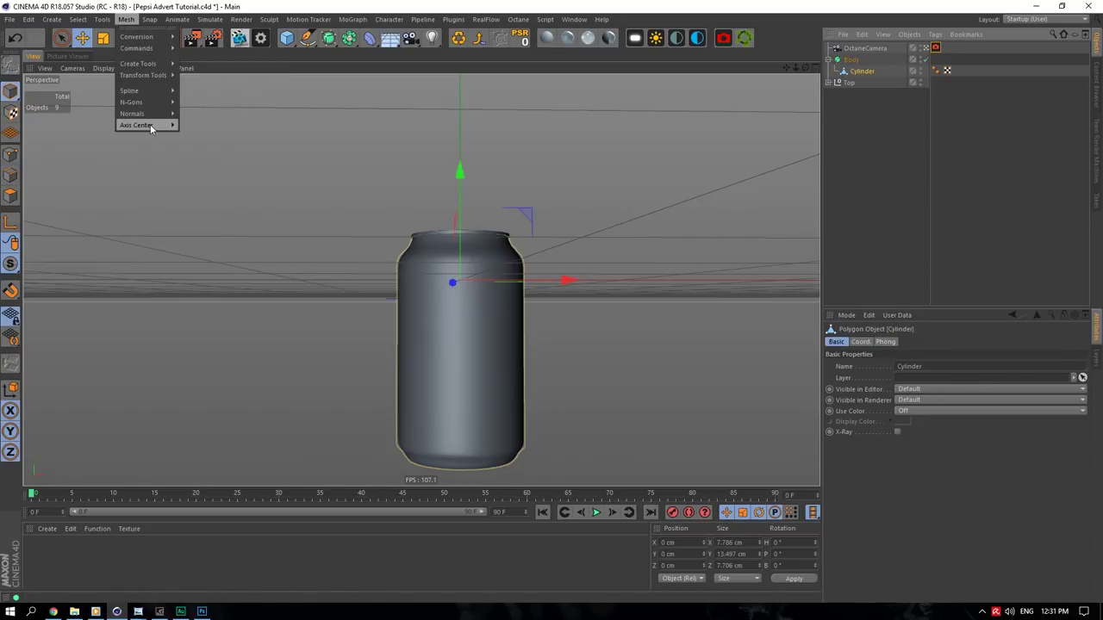
mouse_move(150, 125)
left_click(211, 127)
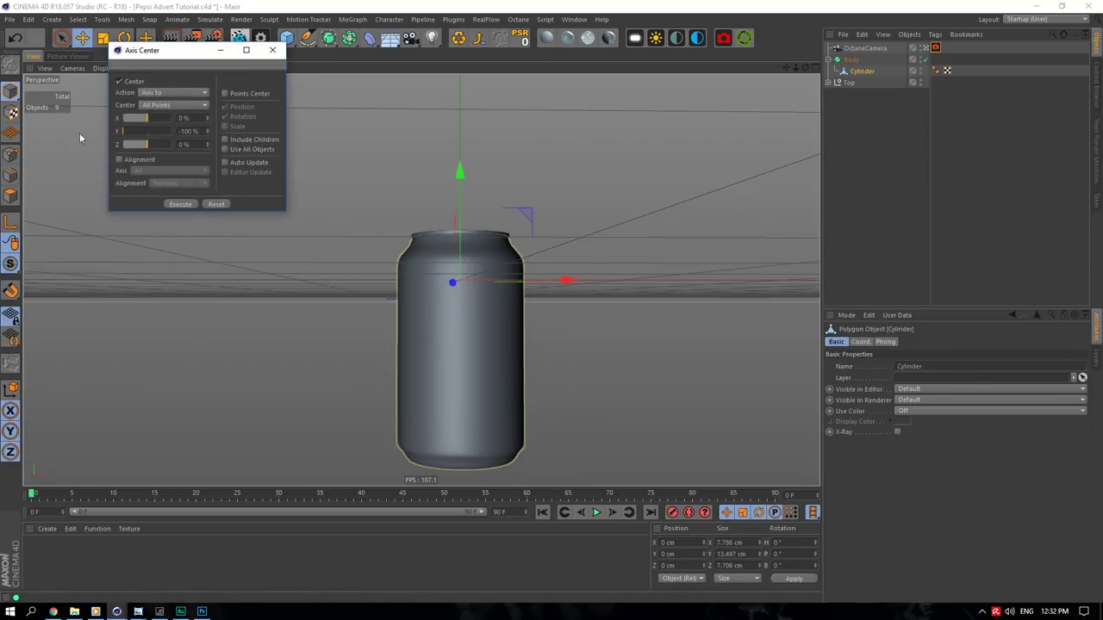
left_click(180, 204)
left_click(272, 49)
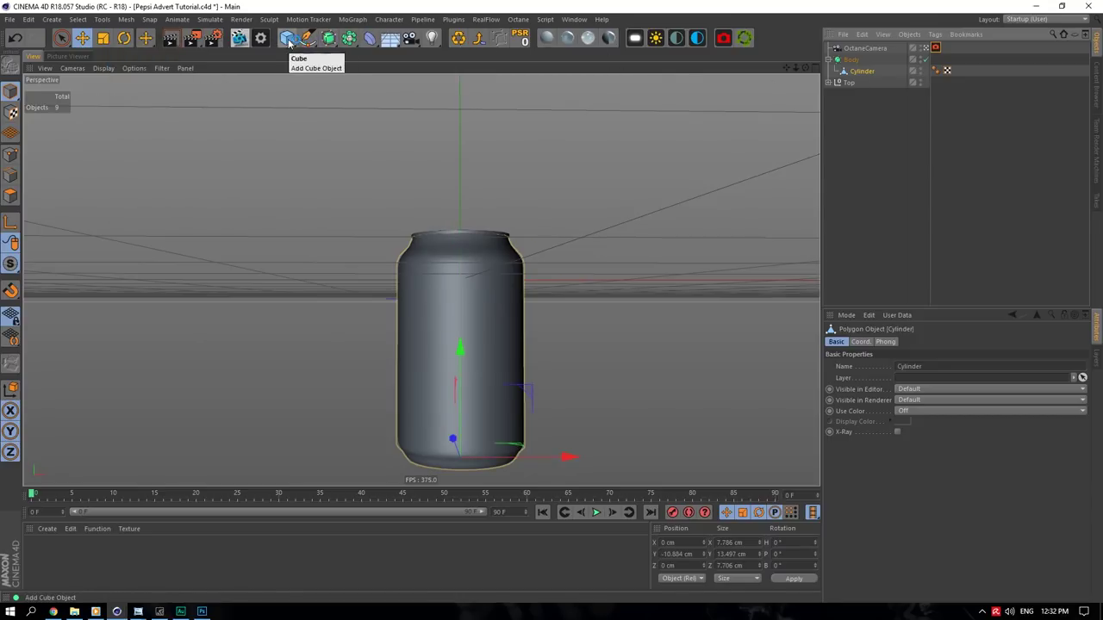
- Create a null at the cylinder's base axis by grouping it, and place the null at the top level of the hierarchy
right_click(859, 74)
left_click(912, 254)
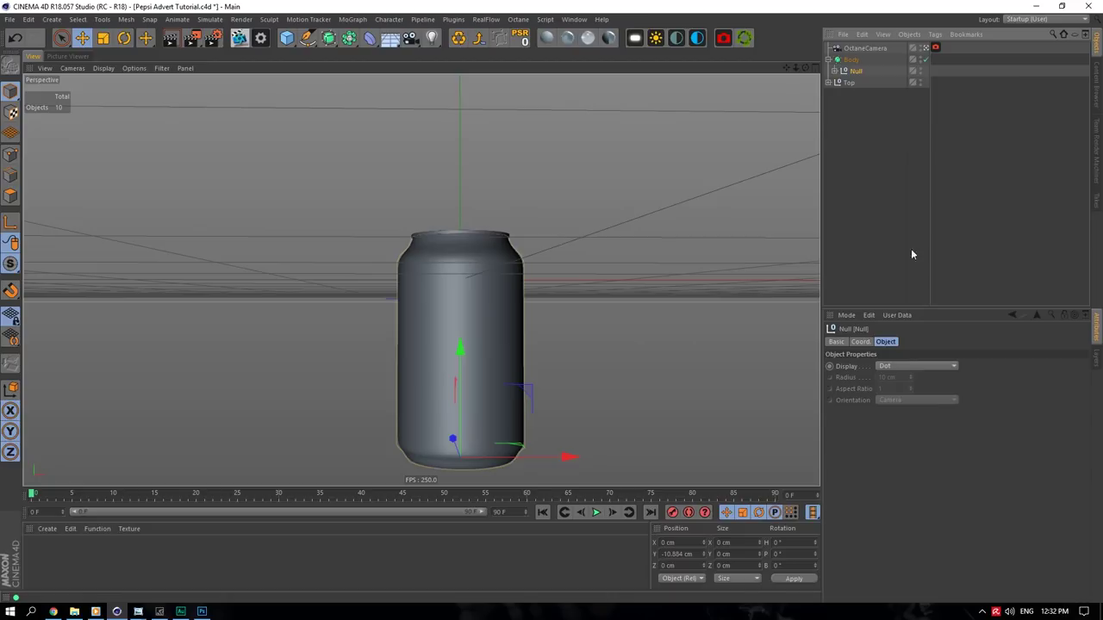
left_click(834, 70)
left_click_drag(859, 81, 851, 55)
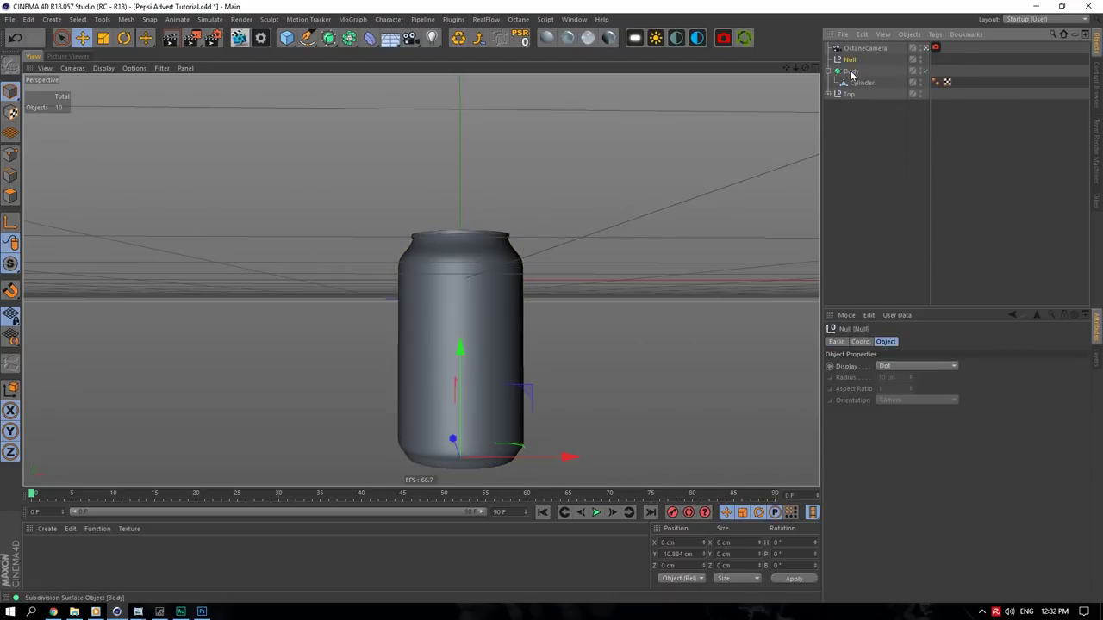
- Nest the Body and Top objects inside the new null and rename the null as Can
left_click(851, 72)
left_click(851, 93, "shift")
left_click(828, 70)
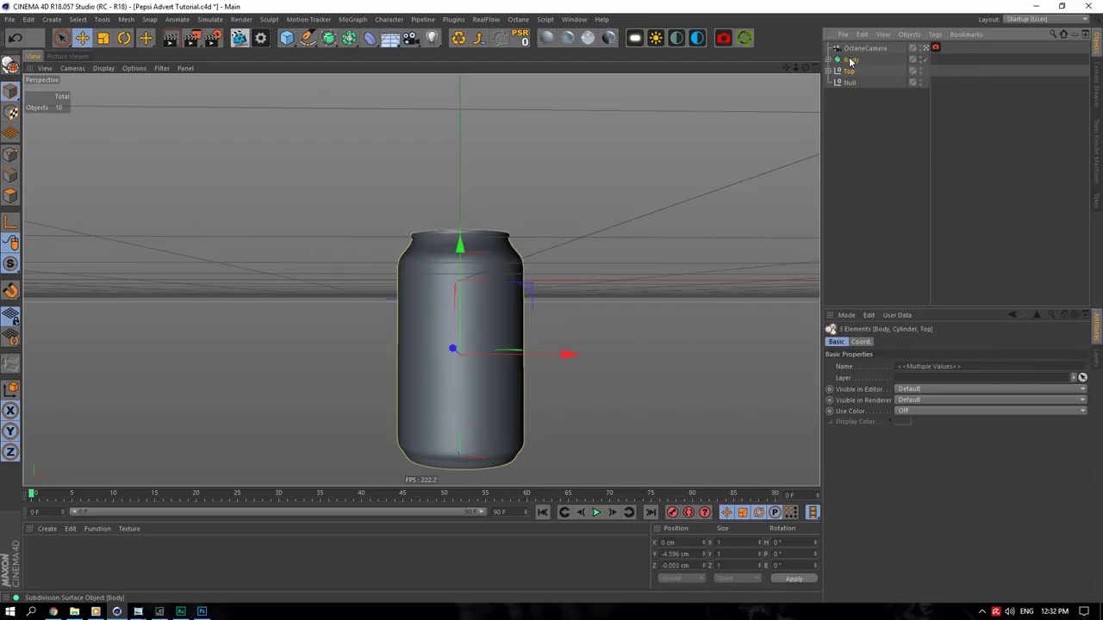
mouse_move(850, 71)
left_mouse_down()
mouse_move(851, 81)
mouse_move(856, 65)
left_mouse_up()
left_click(862, 84)
double_click(851, 59)
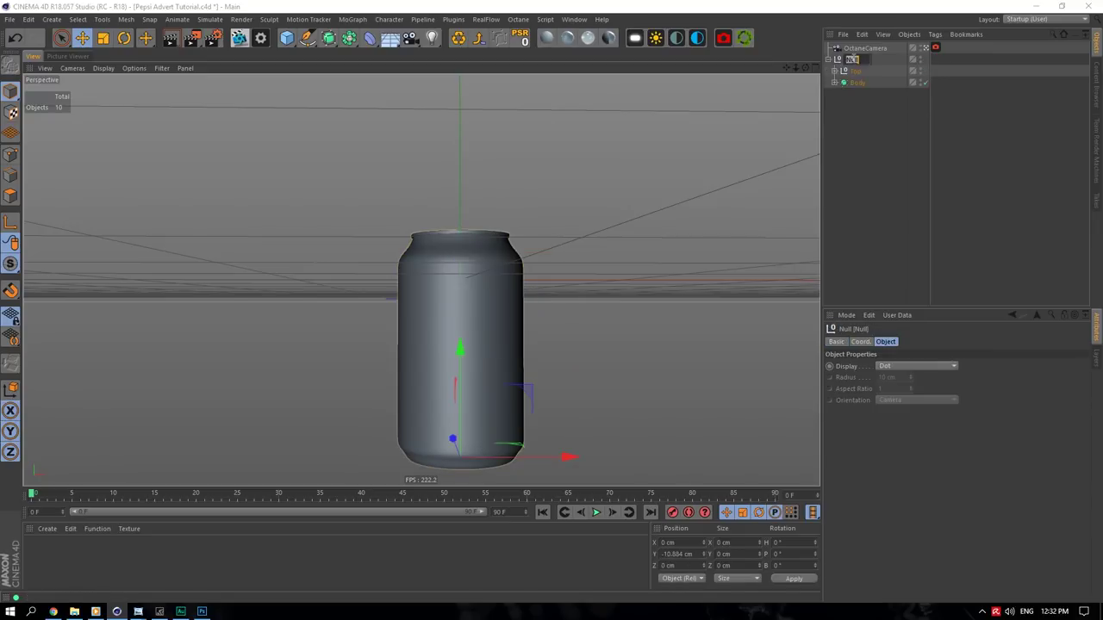
left_click(875, 103)
- Set the Can null's Y position to 0 cm so its base rests on the ground plane
left_click(849, 71)
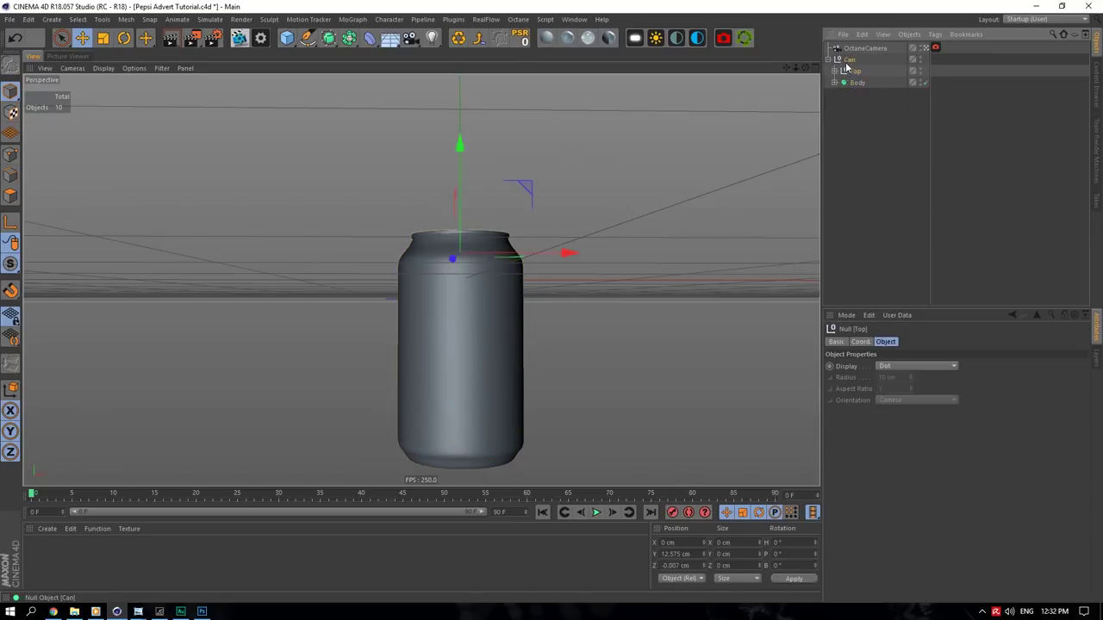
left_click(848, 59)
left_click(828, 59)
double_click(669, 554)
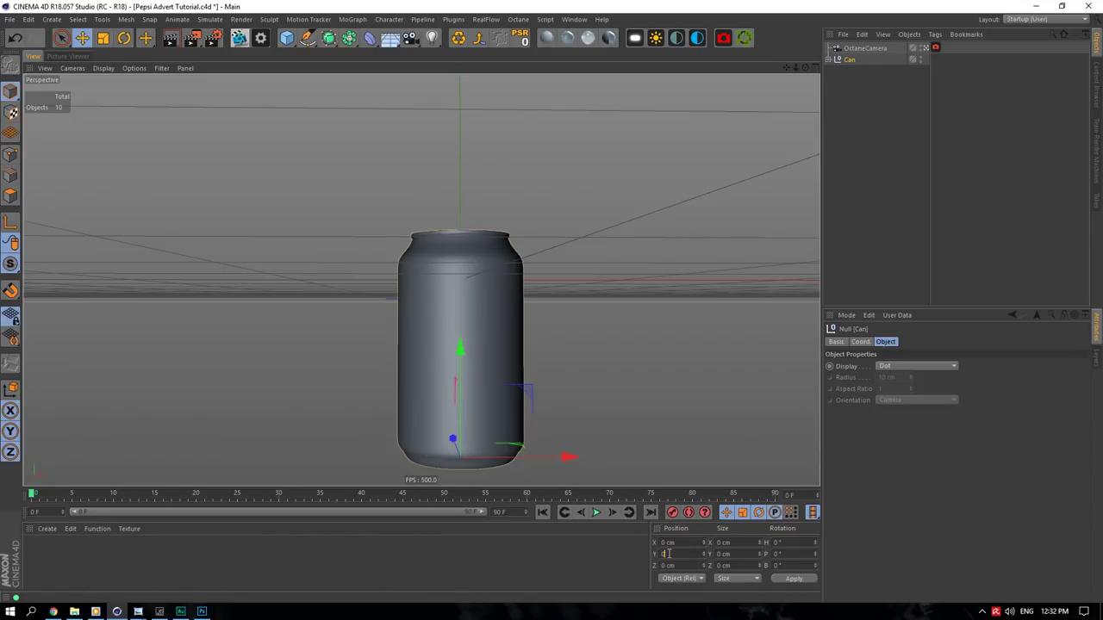
type("4")
key("Return")
- Pull the camera back from the can and enable the viewport's Render Safe frame with a tinted border opacity of 77%
left_click(849, 48)
left_click_drag(795, 67, 752, 82)
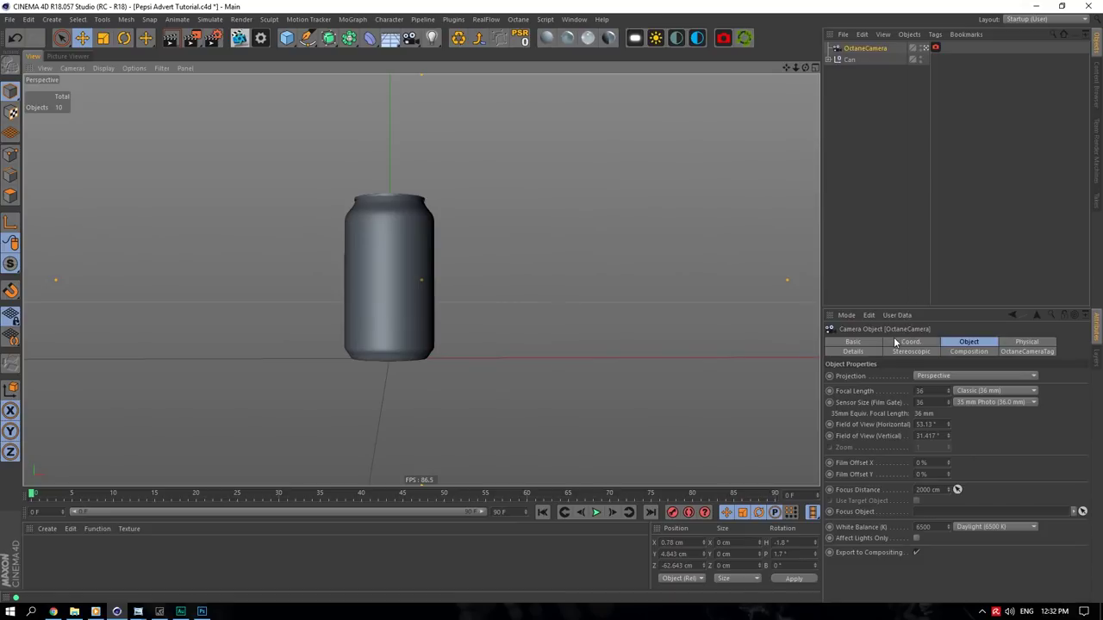
left_click(849, 314)
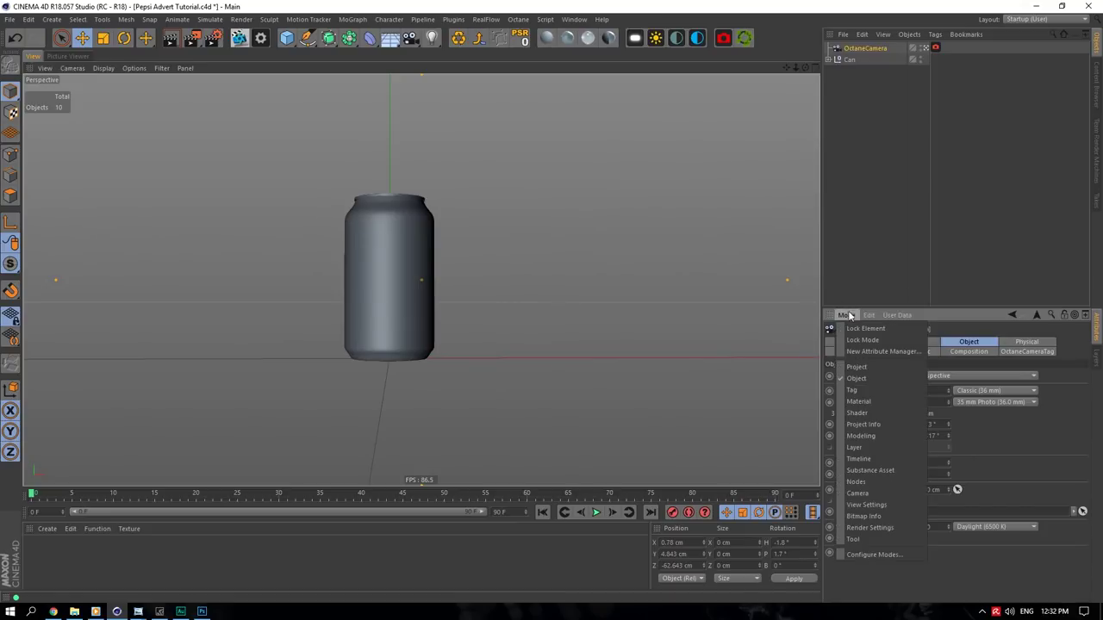
left_click(896, 504)
left_click(972, 342)
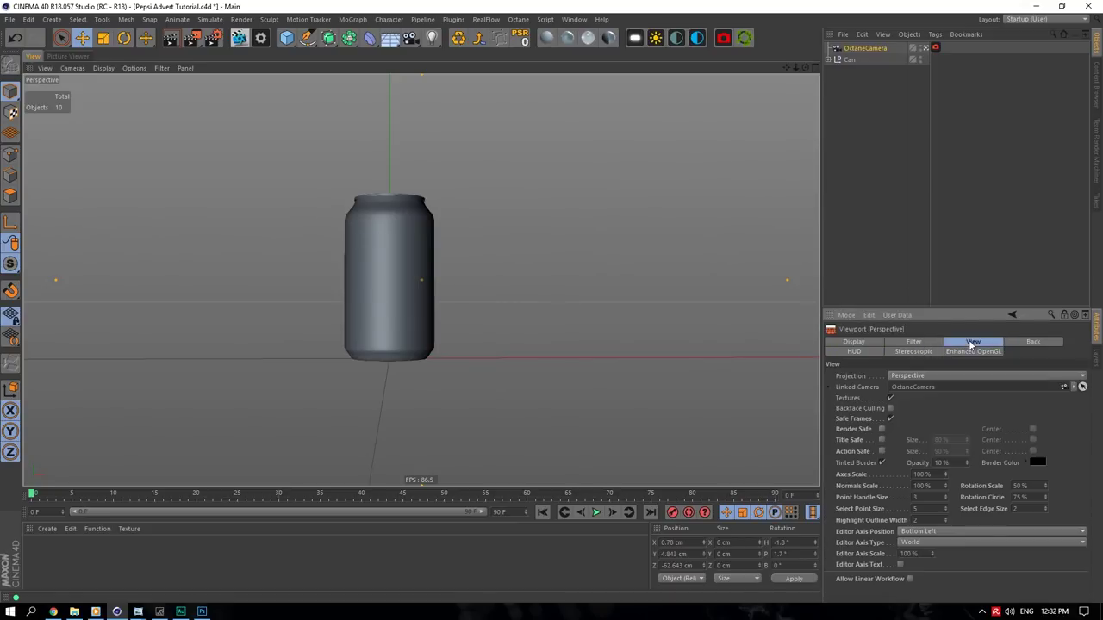
left_click(881, 429)
left_click_drag(966, 462, 965, 447)
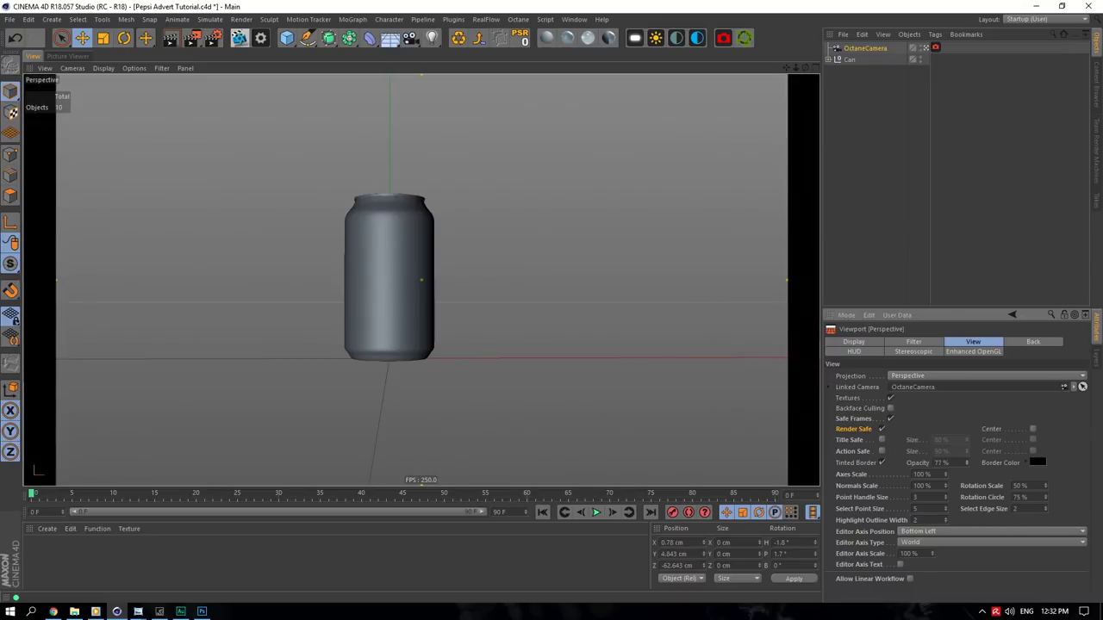
- Set the OctaneCamera's heading rotation to 0° and its X position to 0 cm
left_click(865, 49)
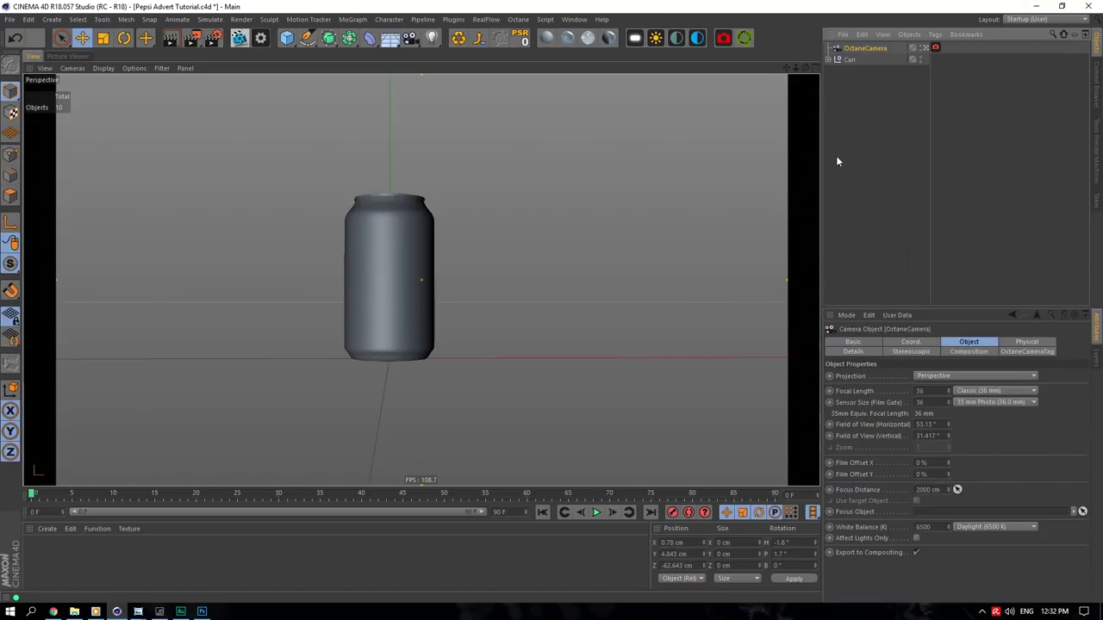
left_click(915, 342)
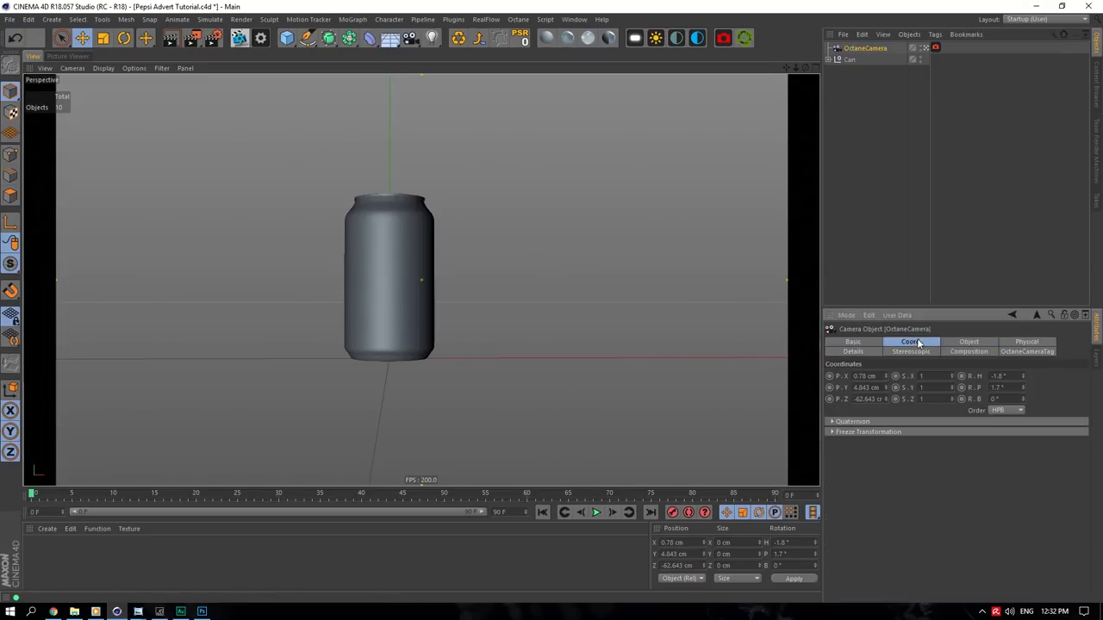
type("0")
key("Tab")
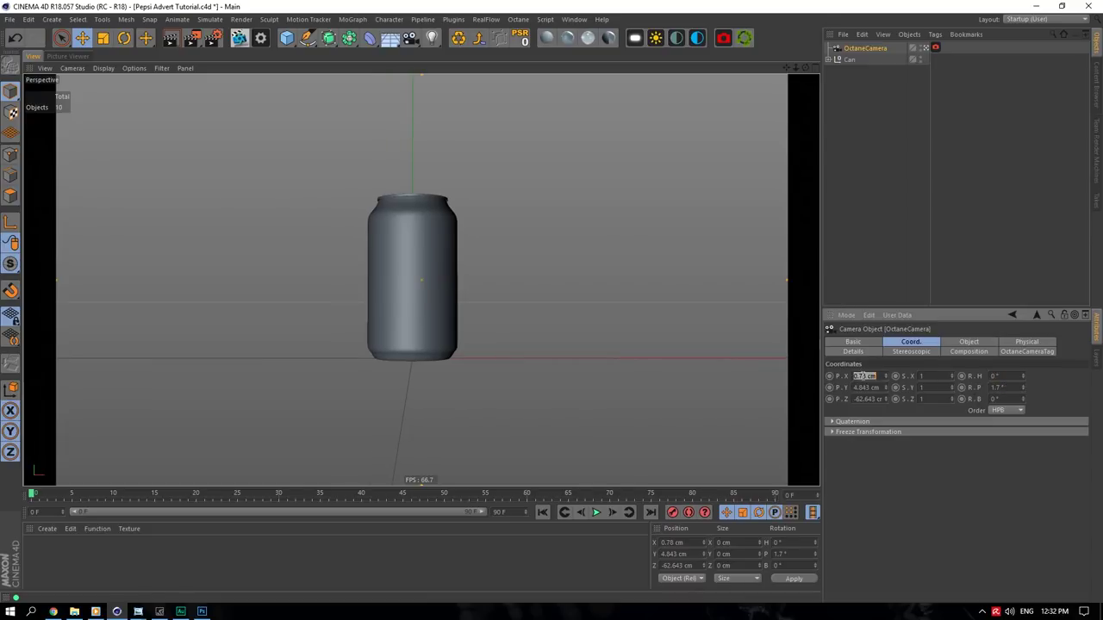
type("0")
key("Tab")
- Set the camera's focal length to Portrait (80 mm) and pull the camera back to reframe the whole can
left_click(969, 342)
left_click(982, 390)
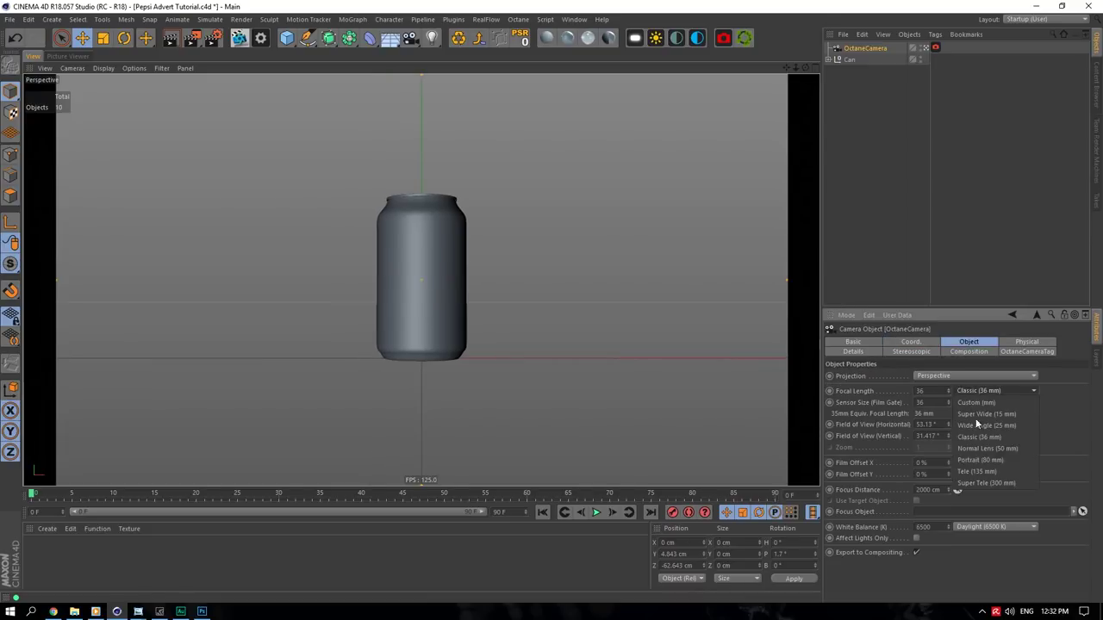
left_click(986, 457)
left_click_drag(795, 68, 772, 69)
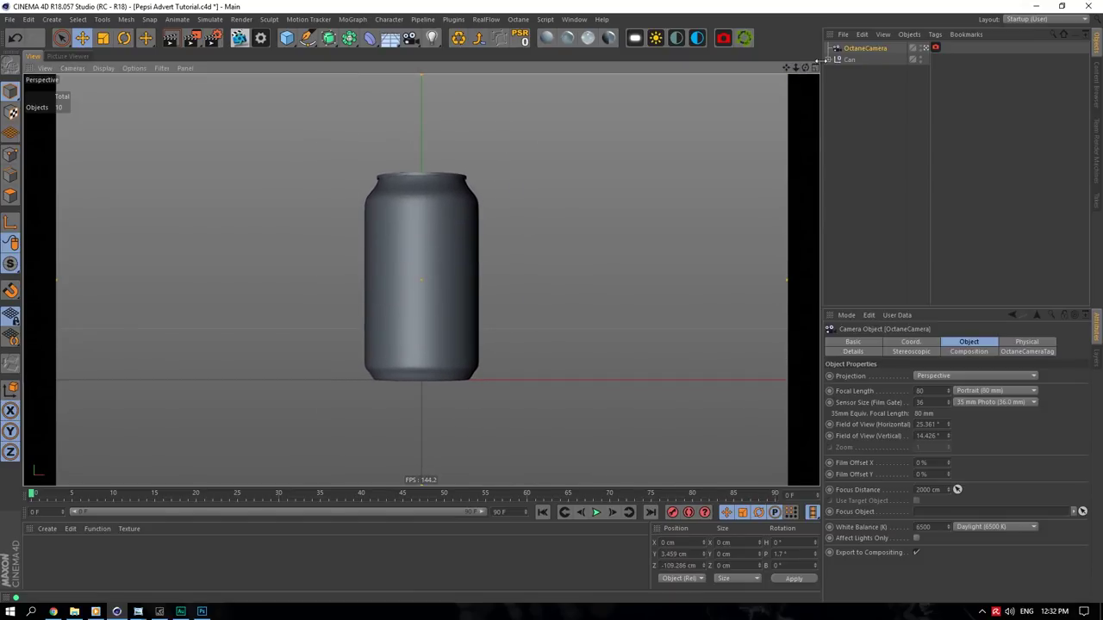
- Set the camera's pitch rotation to 0° and its Y position to 8 cm
left_click(896, 345)
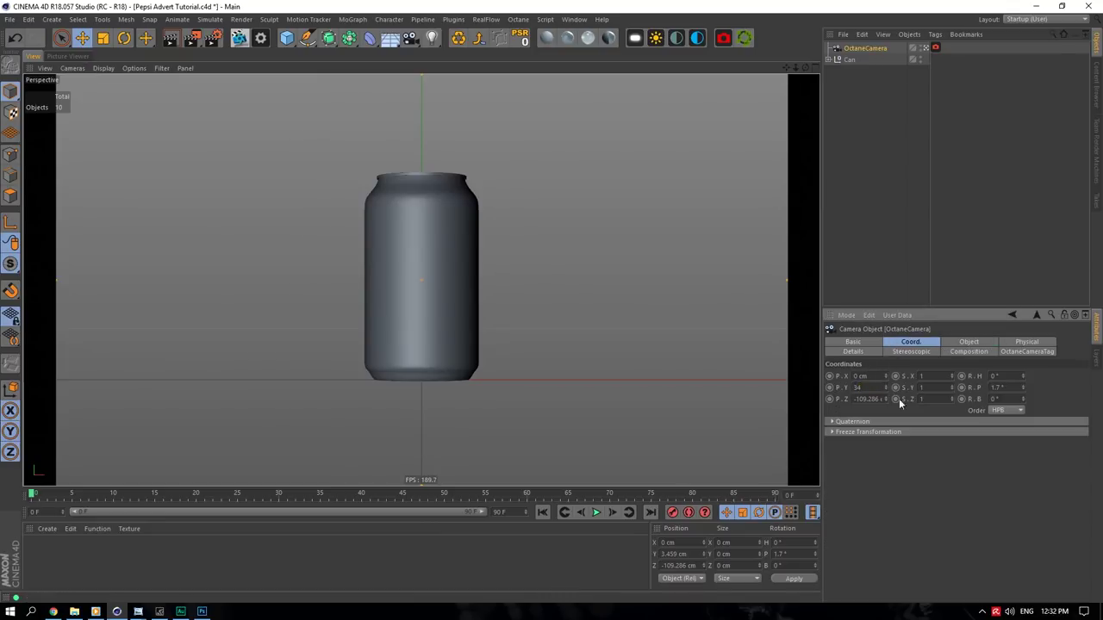
left_click(996, 388)
type("0")
left_click(1002, 375)
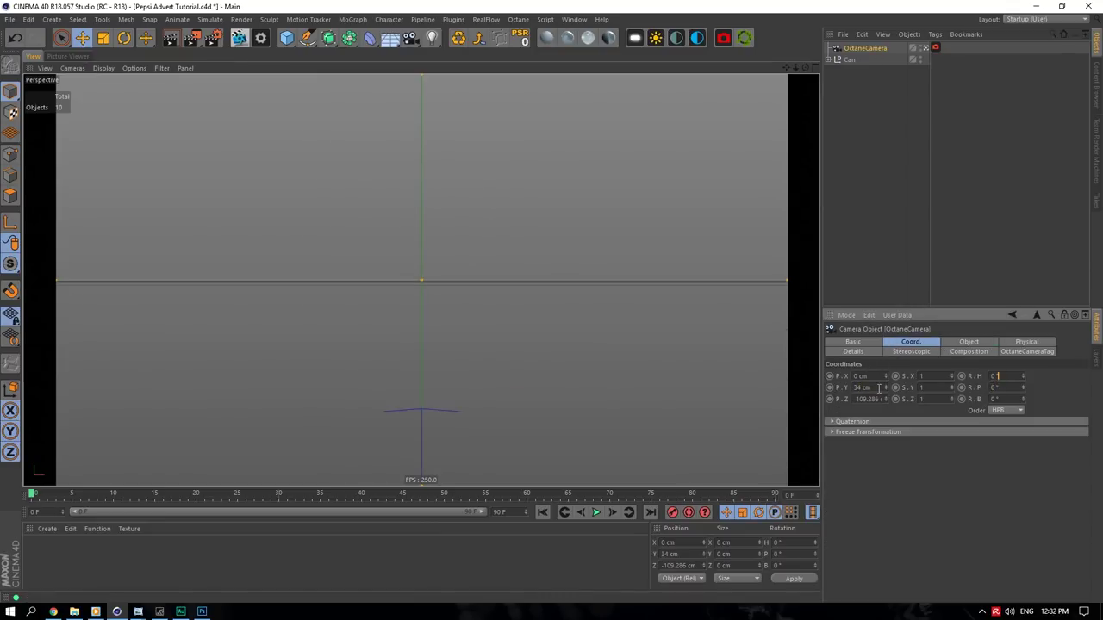
type("5")
left_click(855, 398)
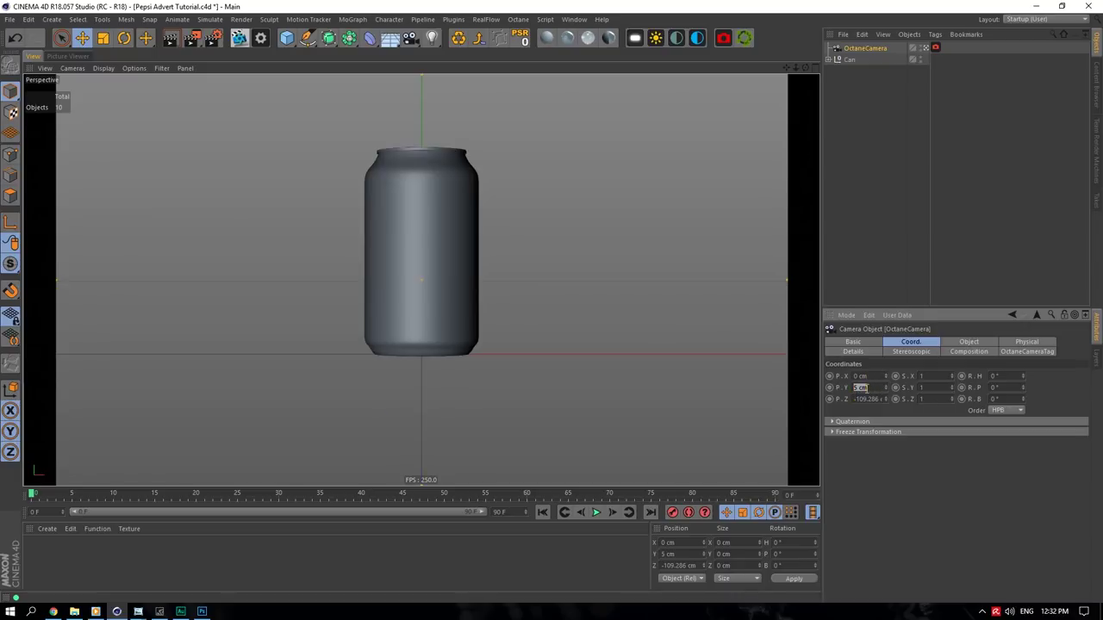
scroll(867, 389, "down", 4)
scroll(867, 388, "up", 2)
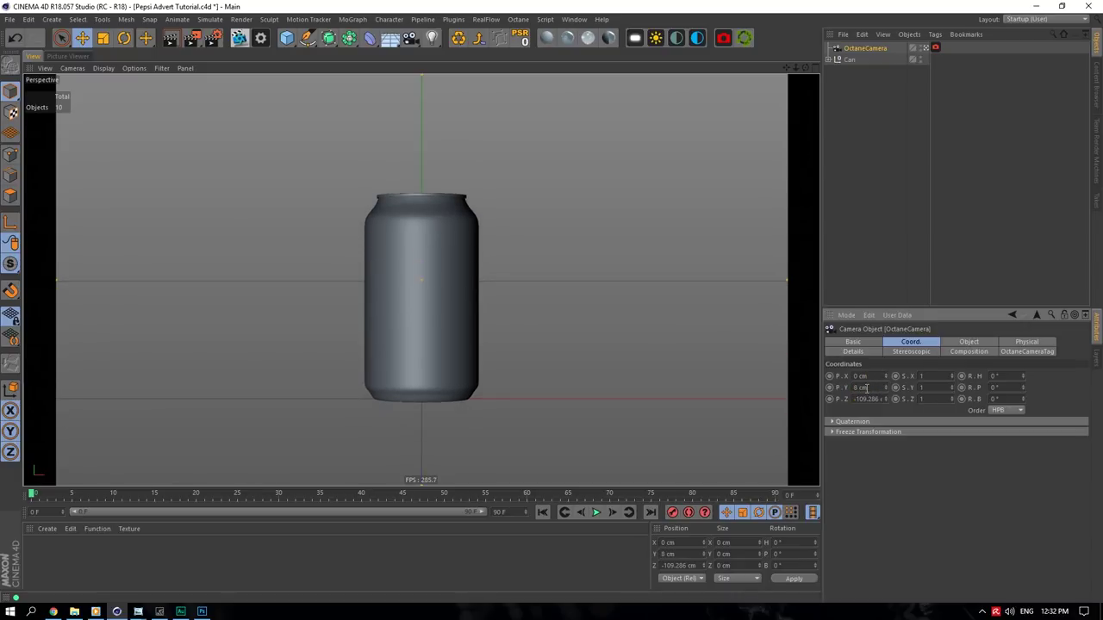
scroll(866, 388, "down", 1)
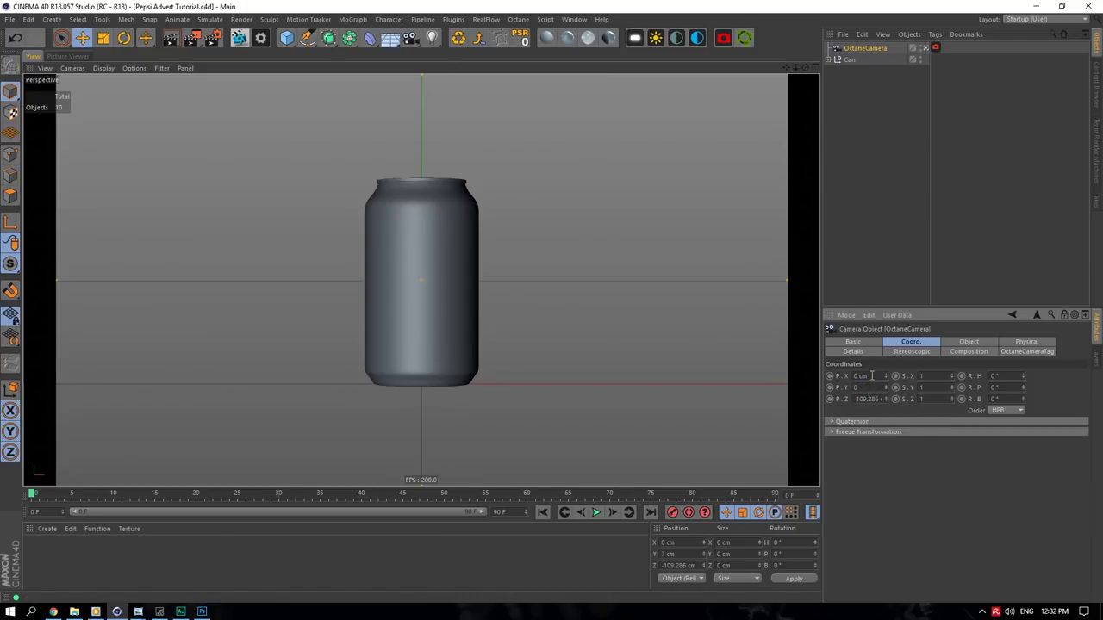
key("Return")
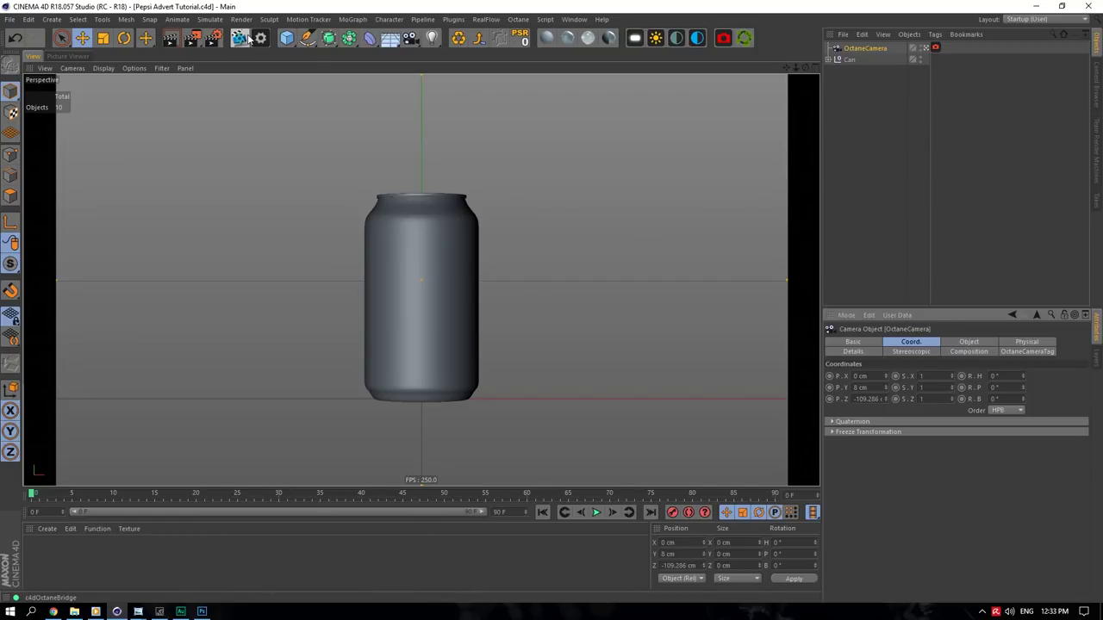
- Open the Octane Live Viewer and add an Octane sky with an image-texture environment to the scene
left_click(242, 38)
left_click_drag(414, 100, 158, 77)
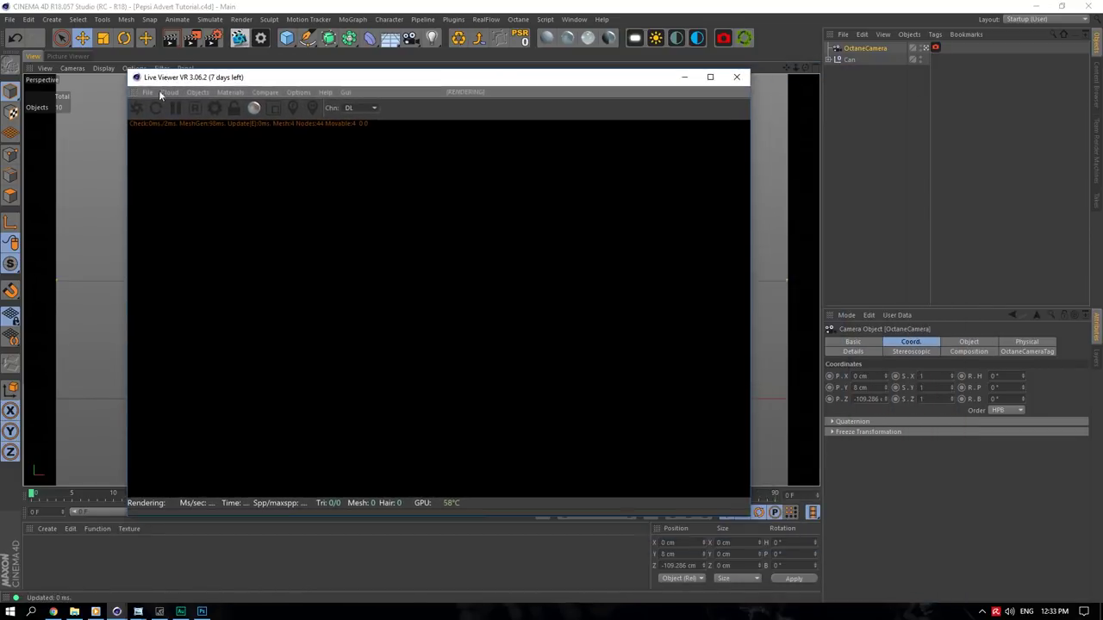
left_click(682, 38)
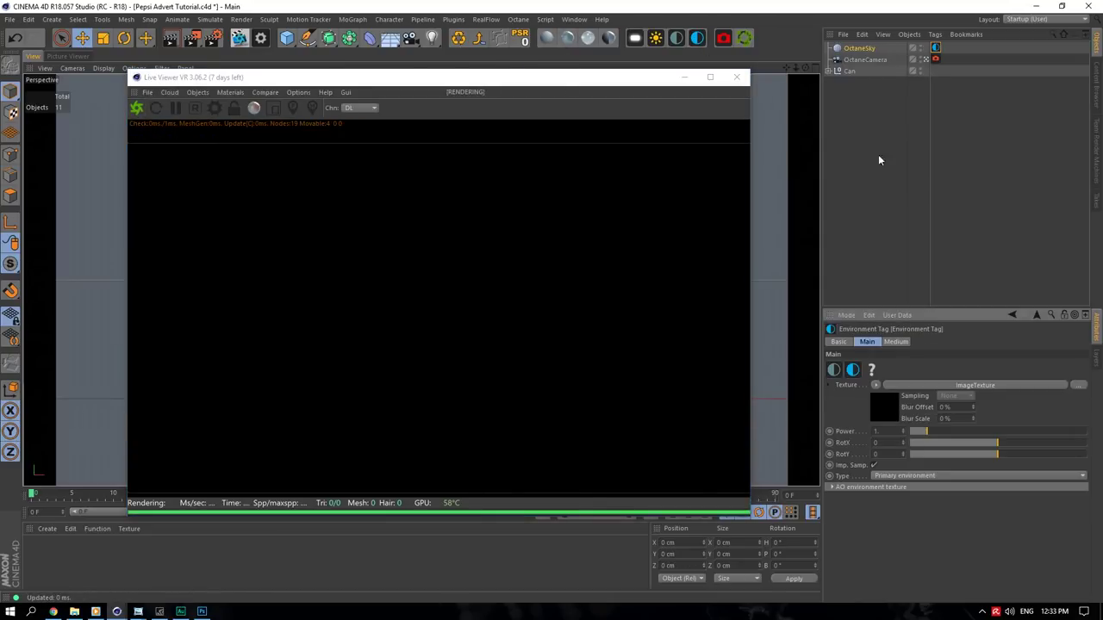
- Load the canada_montreal_loft_max_sunny.exr HDRI into the sky's ImageTexture without copying it to the project location
left_click(965, 388)
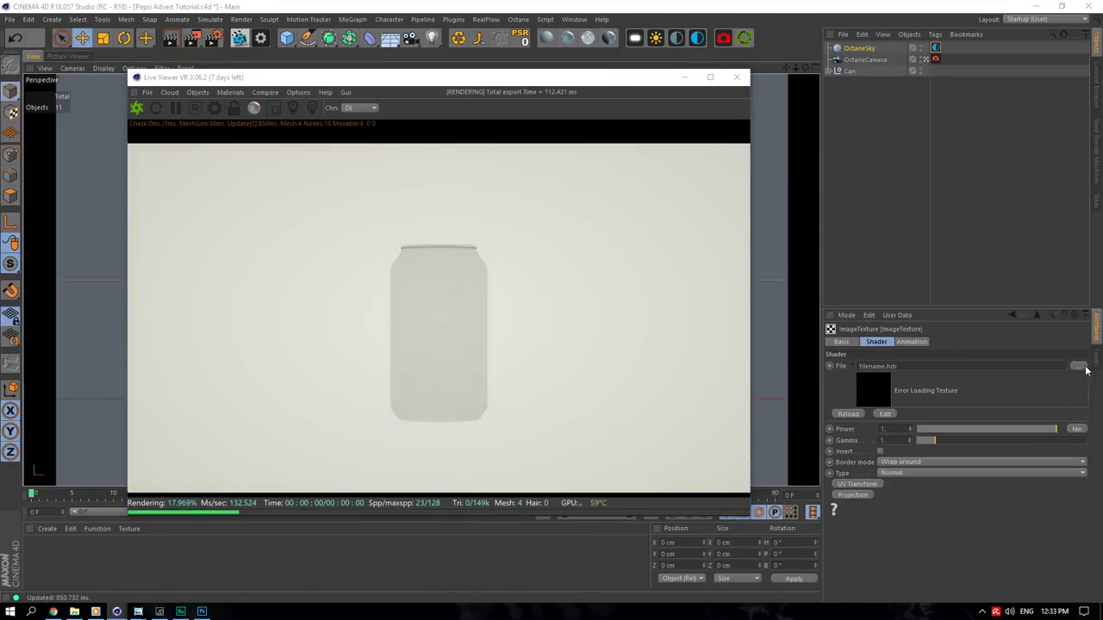
left_click(1078, 366)
left_click(305, 105)
left_click(521, 458)
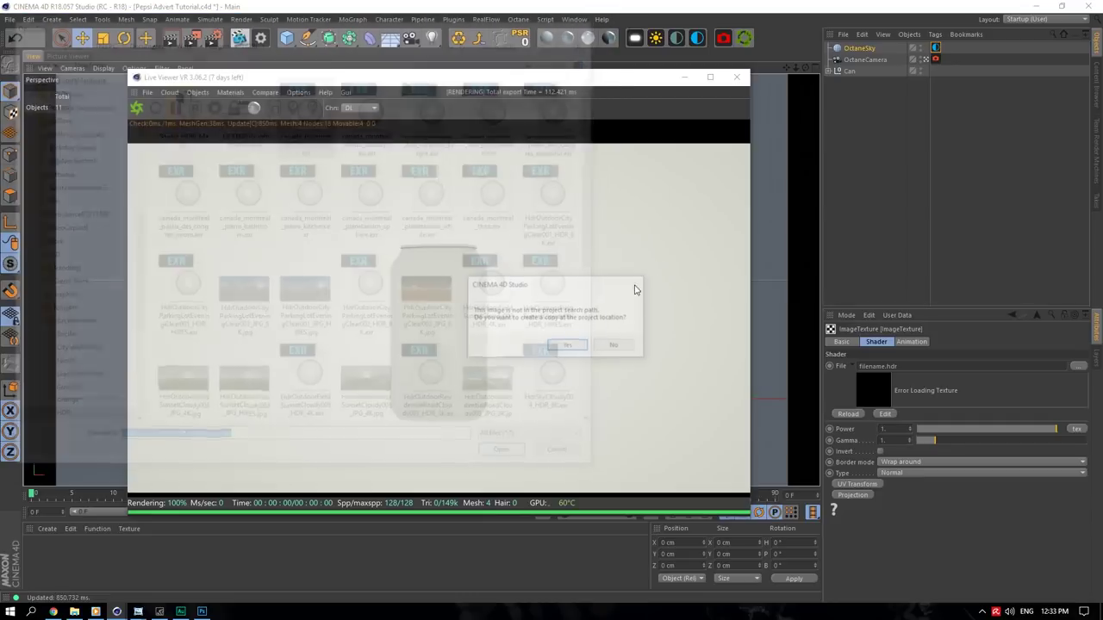
left_click(616, 344)
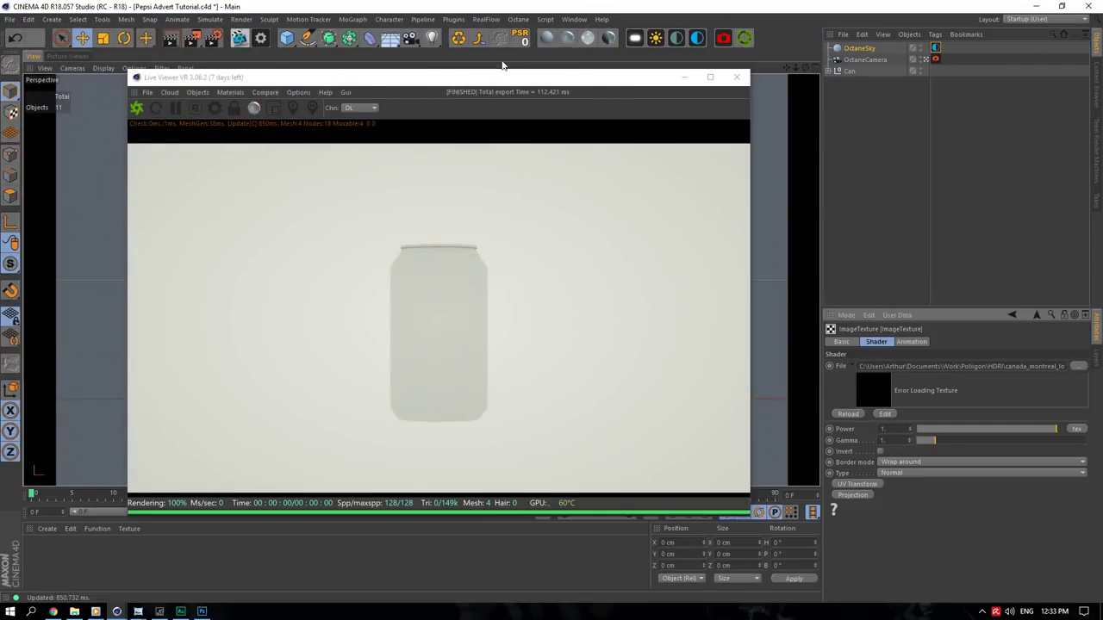
- Create an Octane Glossy material and add an ImageTexture to its Diffuse channel
left_click_drag(512, 57, 500, 57)
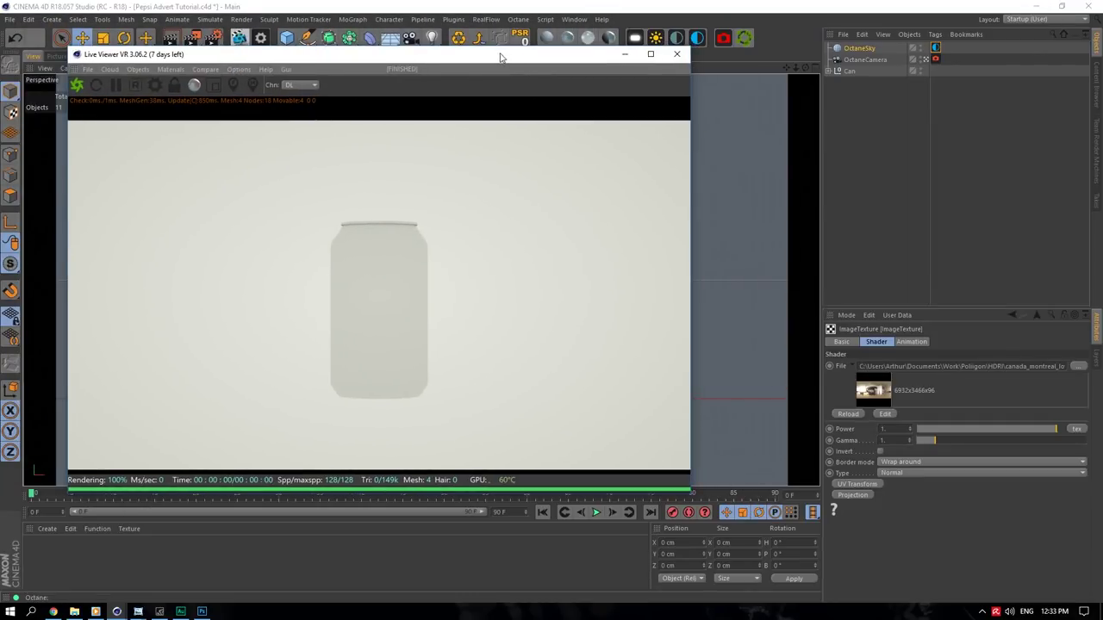
left_click(565, 42)
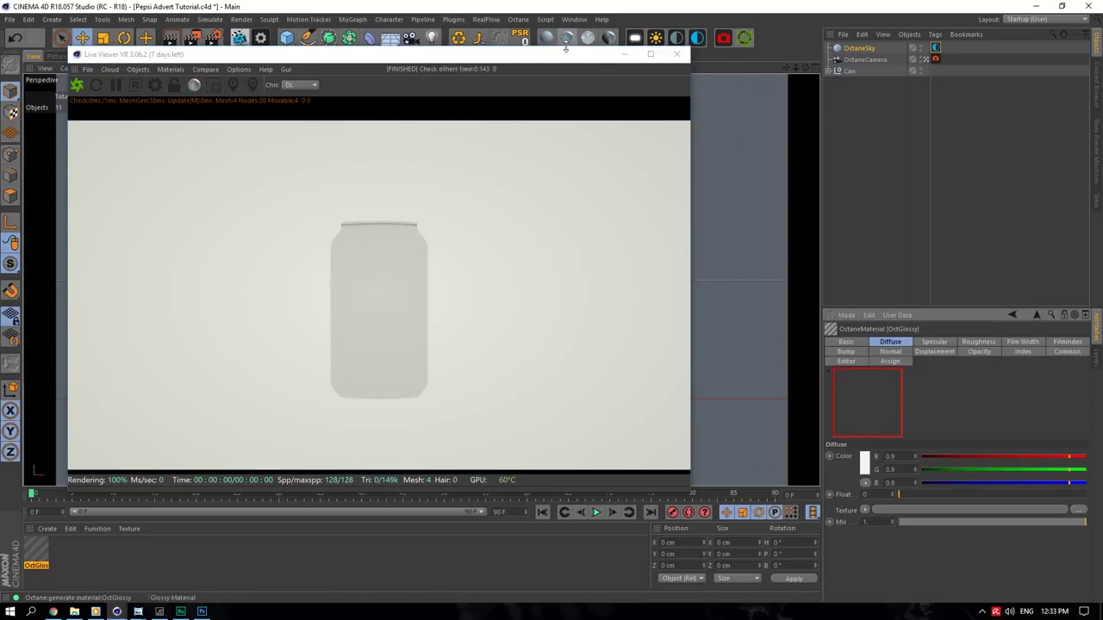
double_click(47, 546)
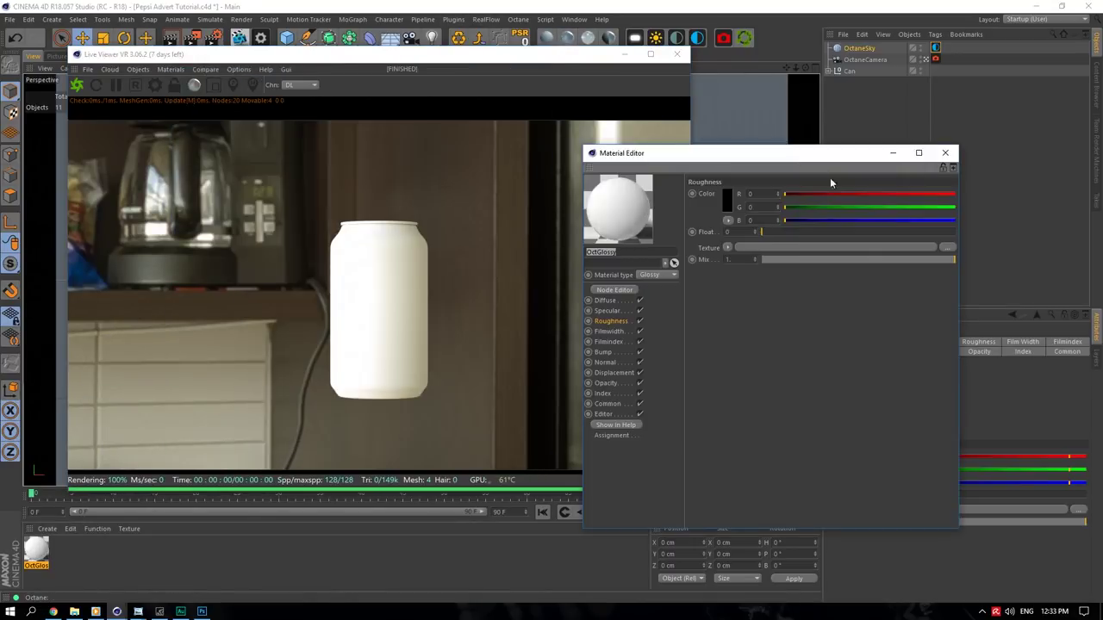
left_click(613, 302)
left_click(727, 247)
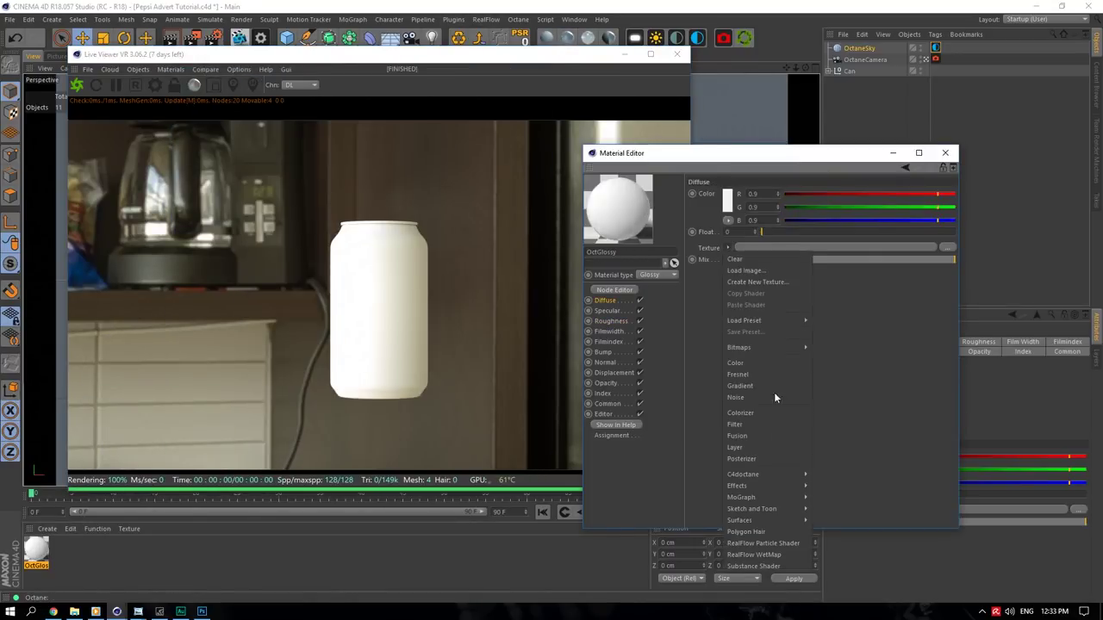
mouse_move(782, 474)
left_click(843, 355)
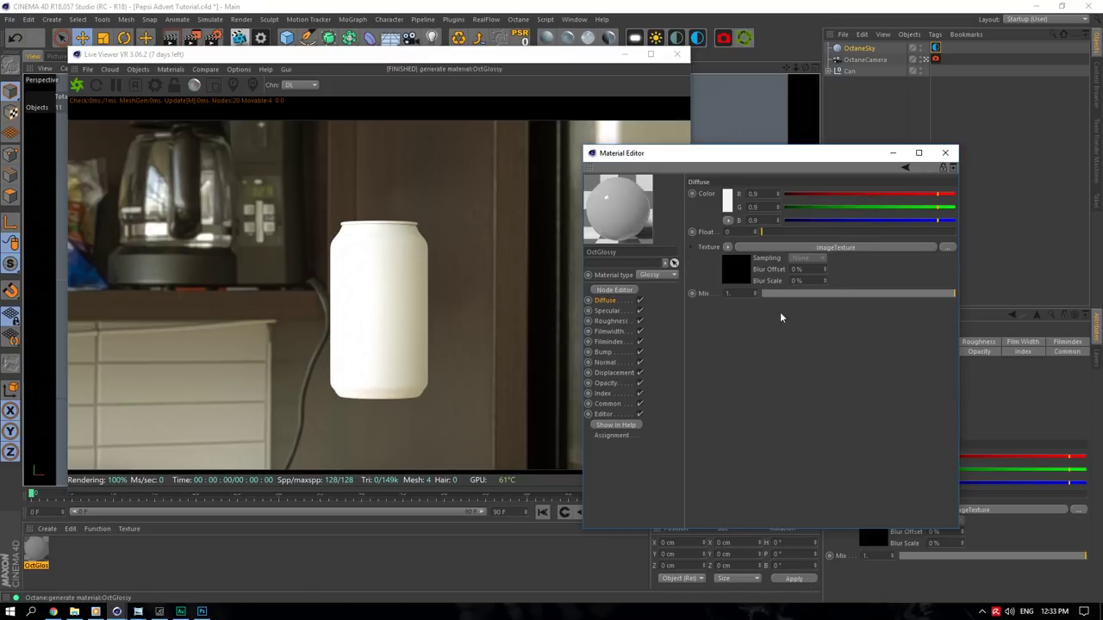
- Load Graphic.psd from the Pepsi Can Advert Tutorial Assets folder as the diffuse image, without copying it to the project location
left_click(735, 276)
left_click(947, 204)
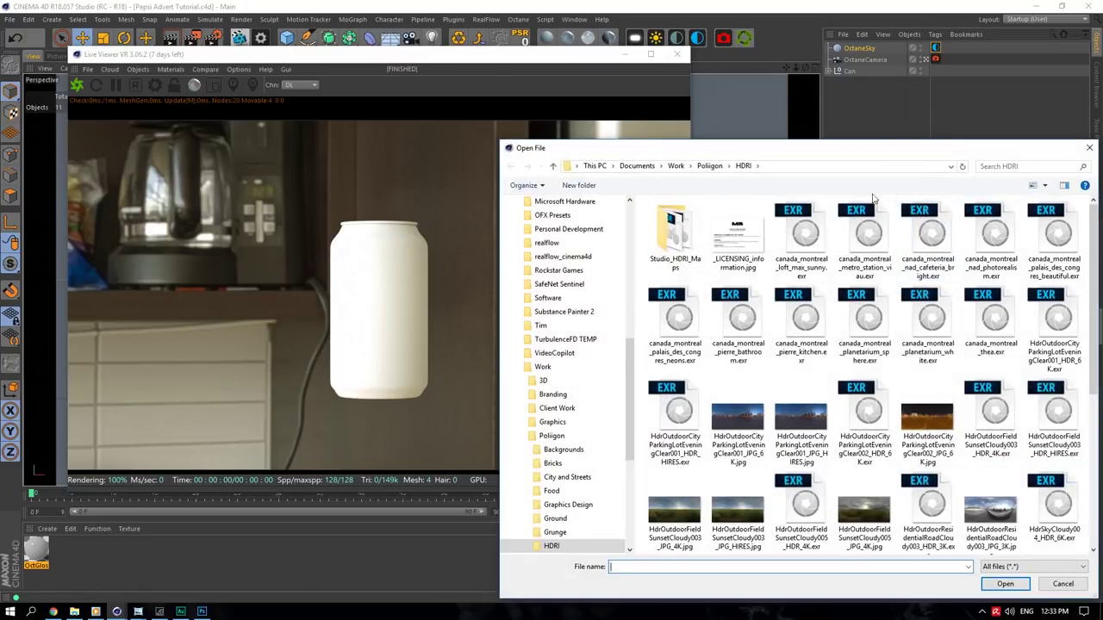
scroll(591, 231, "up", 5)
left_click(591, 228)
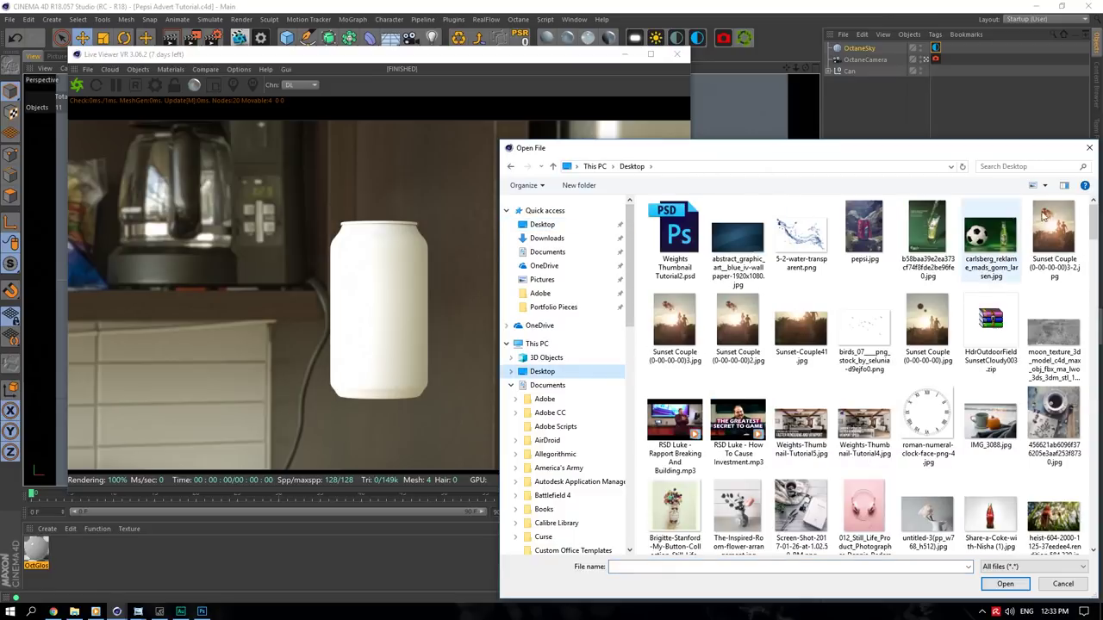
scroll(1075, 551, "down", 10)
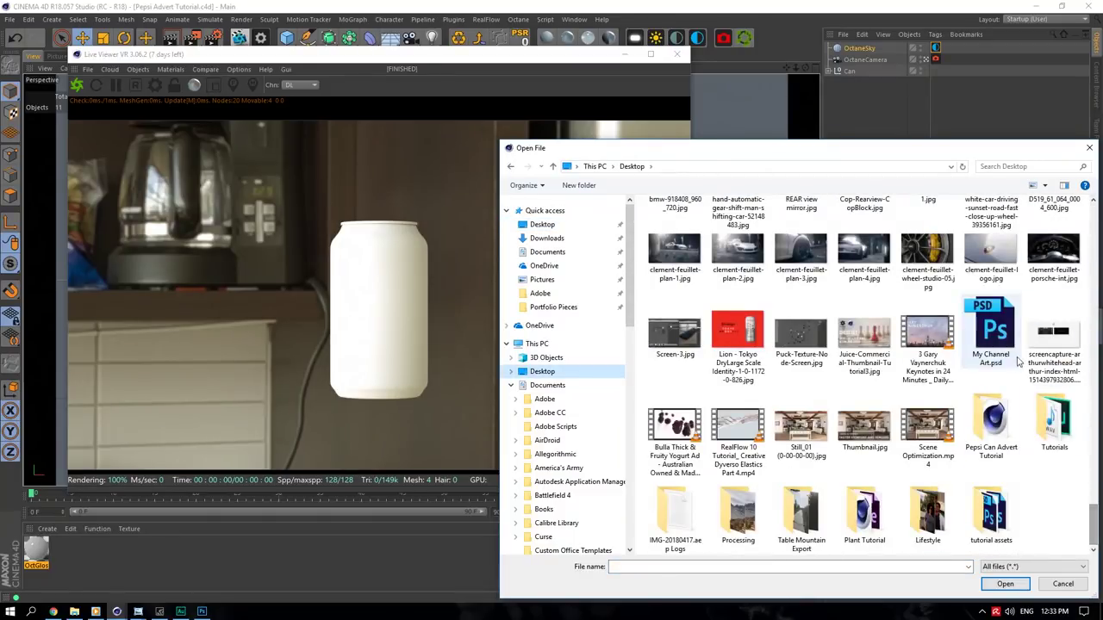
double_click(991, 427)
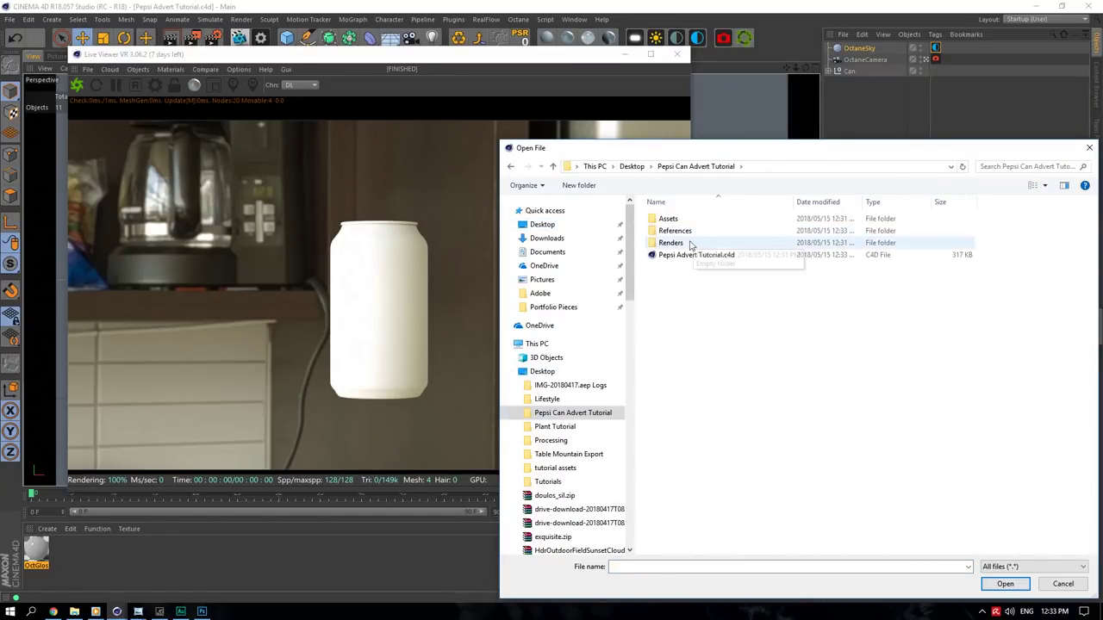
double_click(676, 218)
left_click(762, 255)
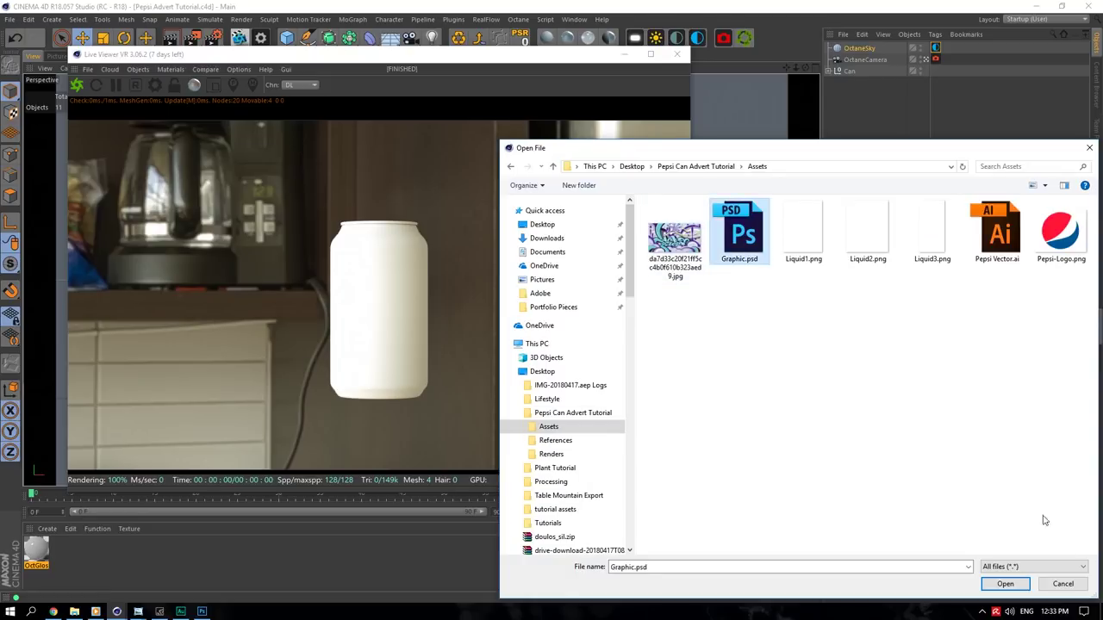
left_click(1005, 584)
left_click(614, 348)
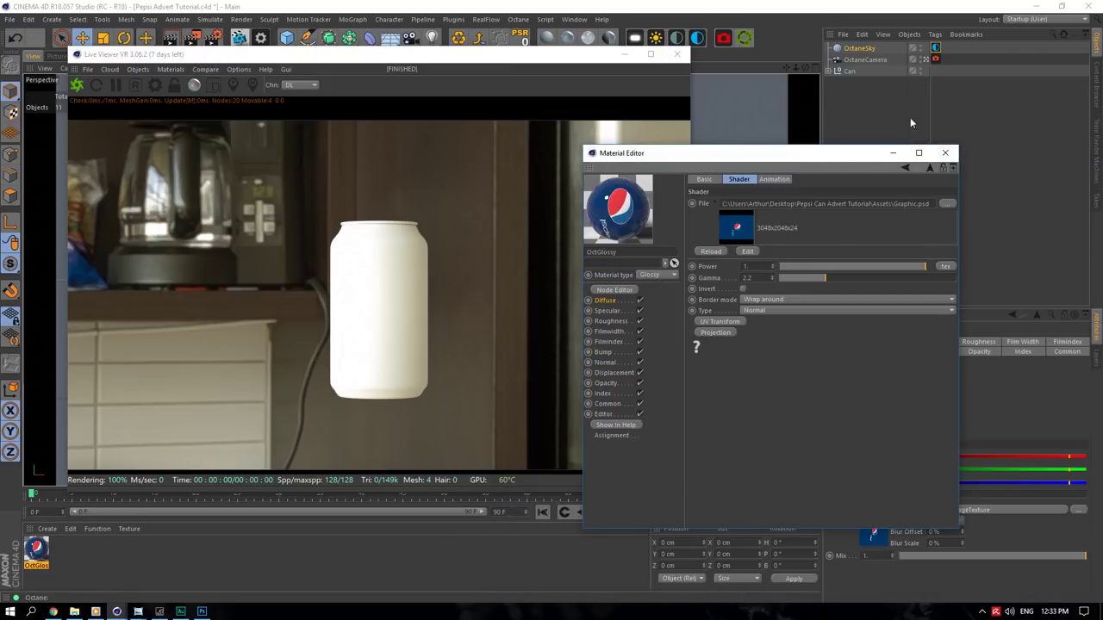
- Apply the label material to the can's Body and set its texture projection to Cylindrical
left_click_drag(842, 157, 711, 182)
left_click(829, 71)
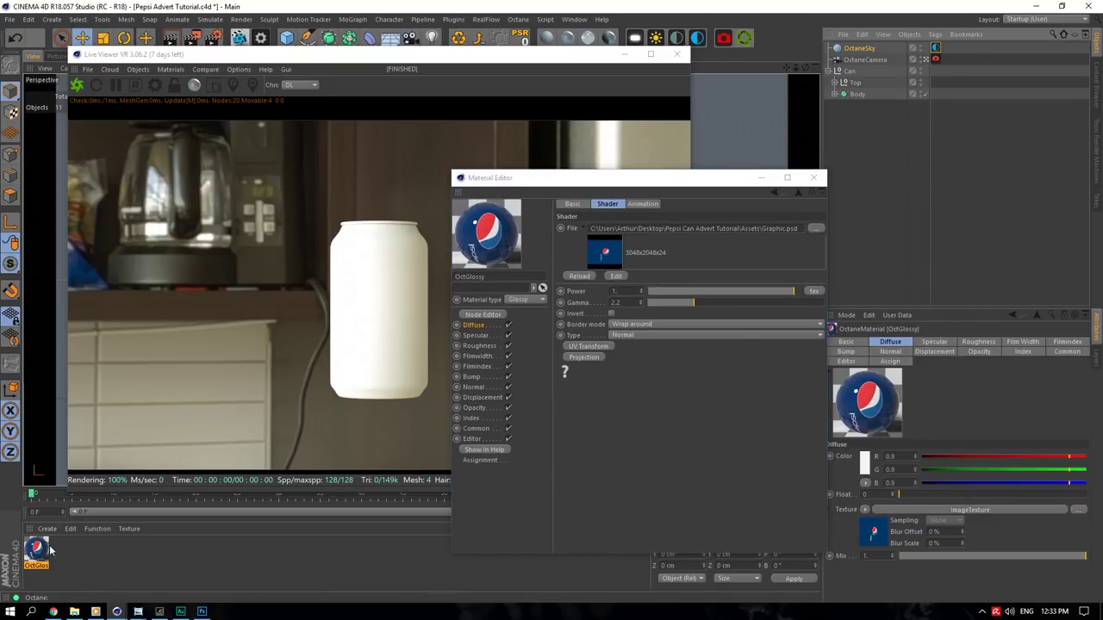
left_click_drag(36, 549, 857, 93)
left_click(914, 388)
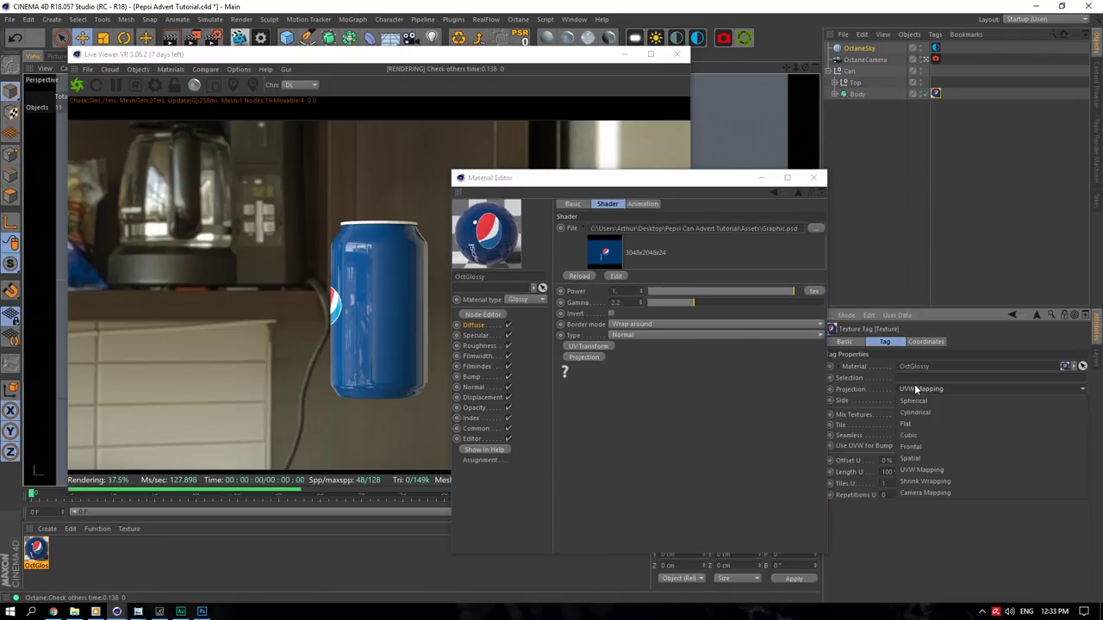
left_click(919, 412)
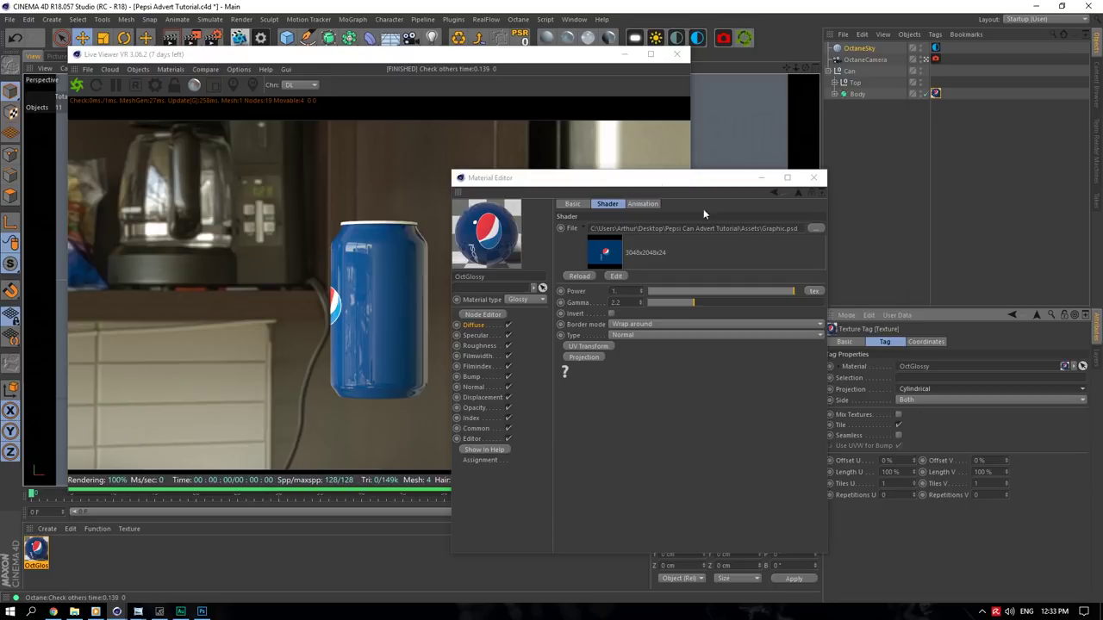
- Fit the label texture to the Body object, including its sub-objects
left_click_drag(635, 179, 614, 367)
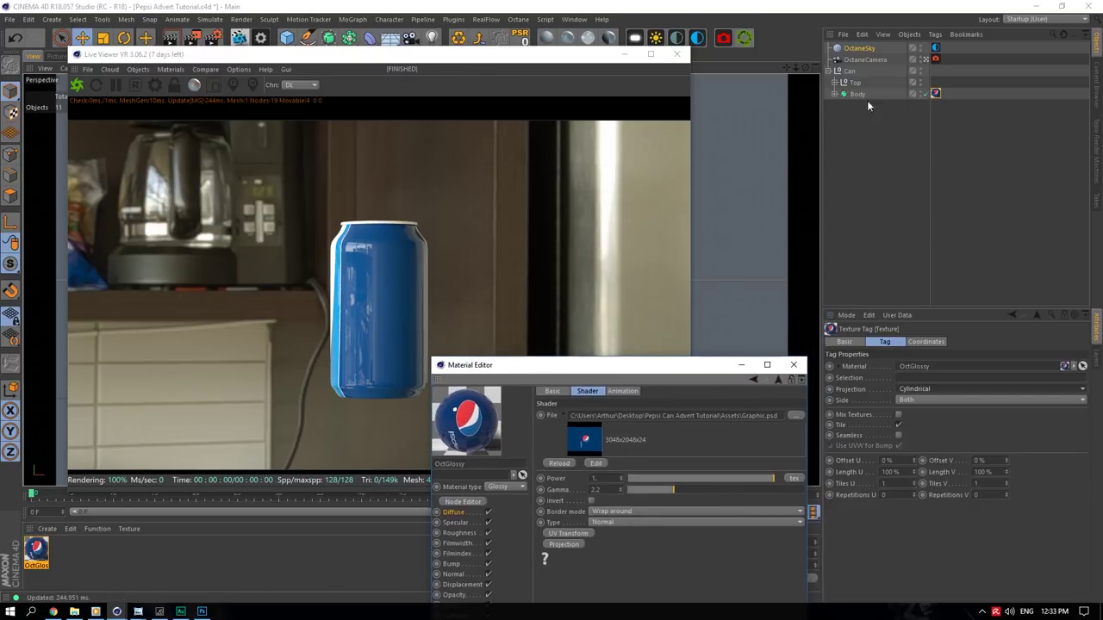
right_click(936, 94)
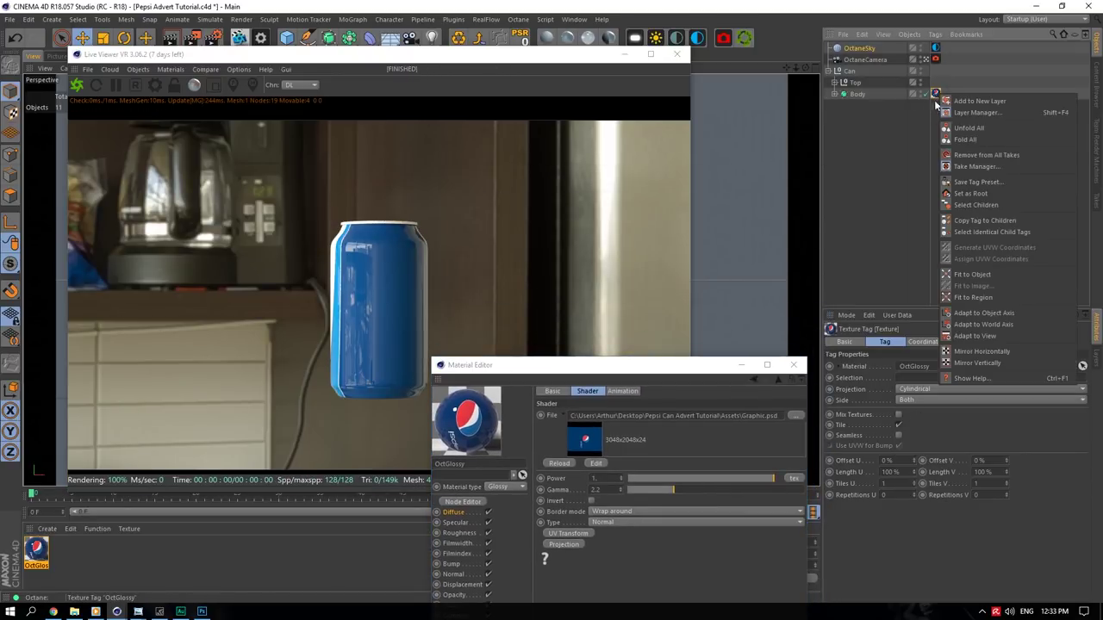
left_click(937, 102)
right_click(937, 95)
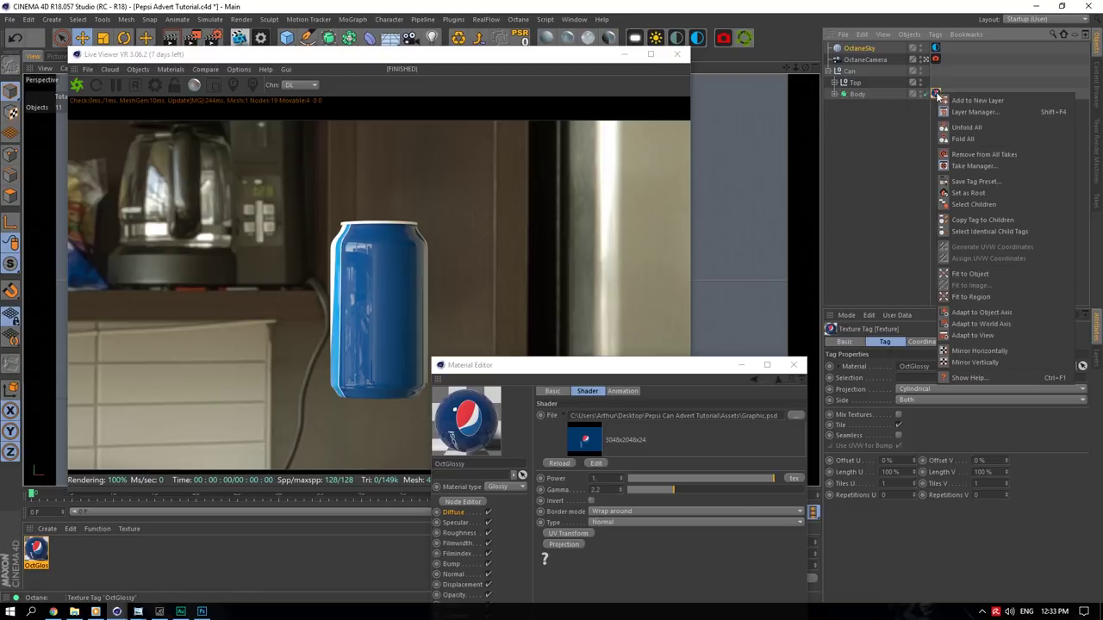
left_click(969, 273)
left_click(569, 348)
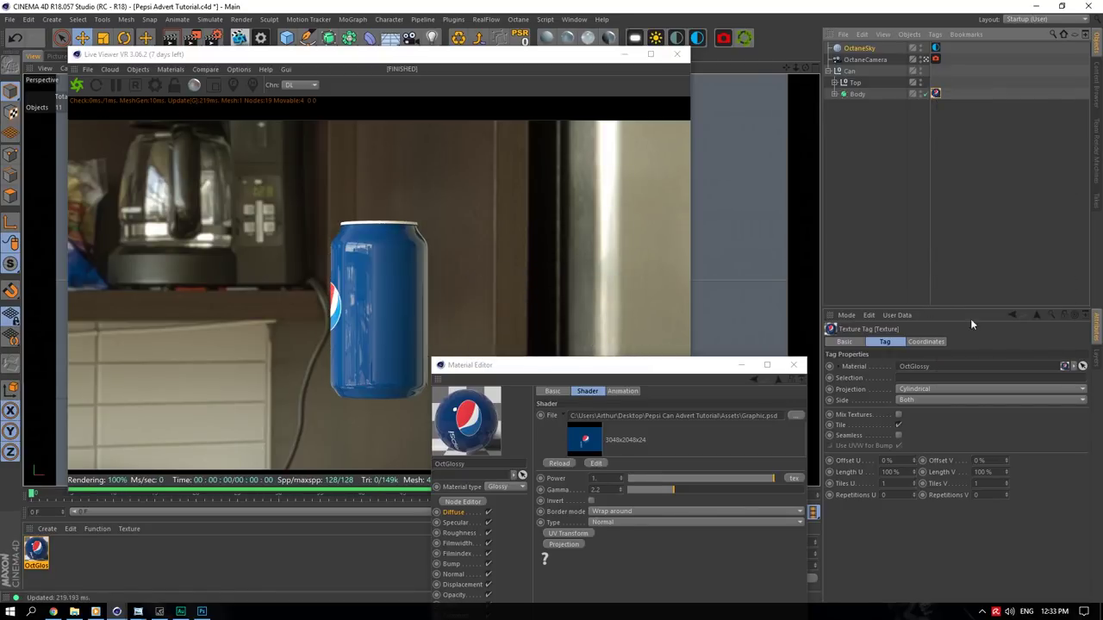
- Leave the camera view and rotate the can's Body to a 90° heading to turn the Pepsi logo toward the front
left_click(849, 71)
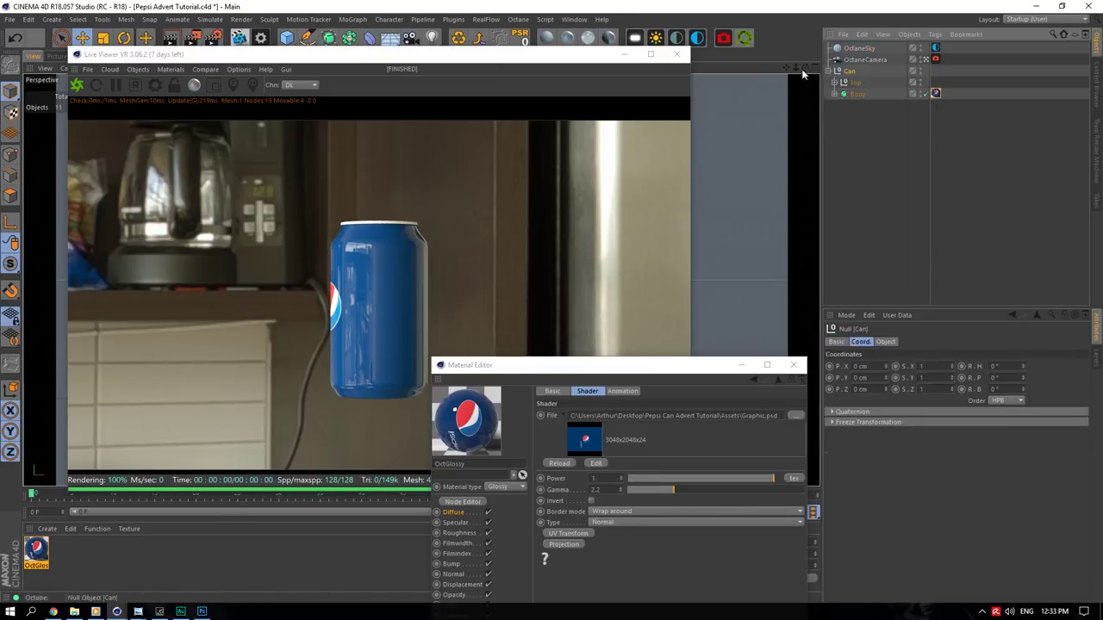
left_click_drag(370, 54, 890, 179)
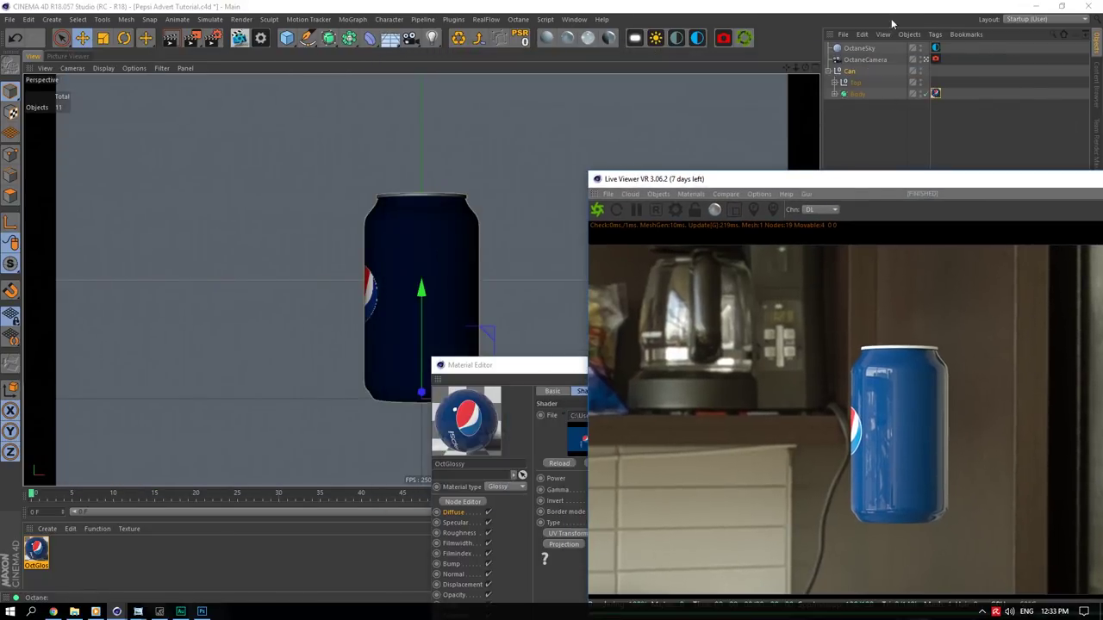
left_click(925, 59)
left_click_drag(785, 67, 307, 363)
left_click(888, 93)
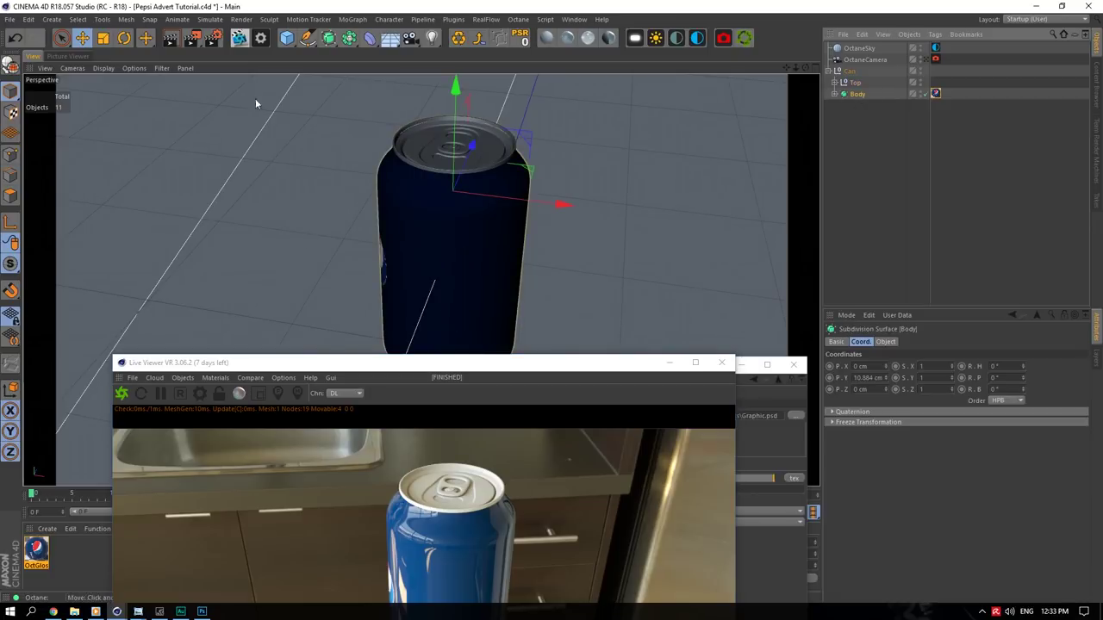
left_click(125, 39)
left_click_drag(449, 228, 569, 190)
- Turn off texture display in the viewport and disable Show Cone for the OctaneCamera
left_click(134, 68)
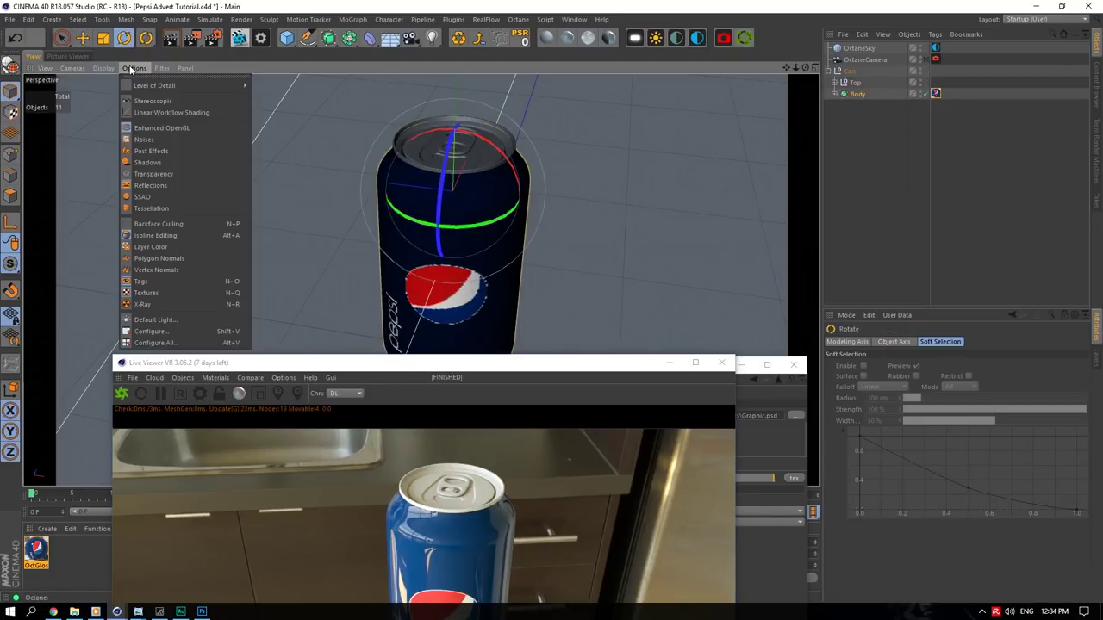
left_click(170, 293)
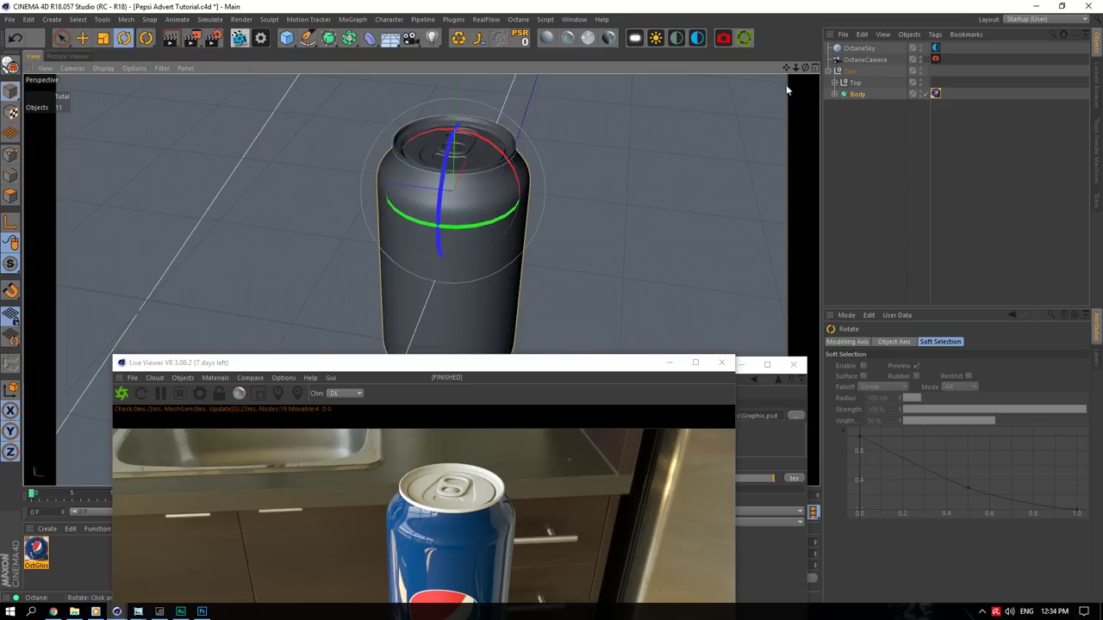
left_click(865, 59)
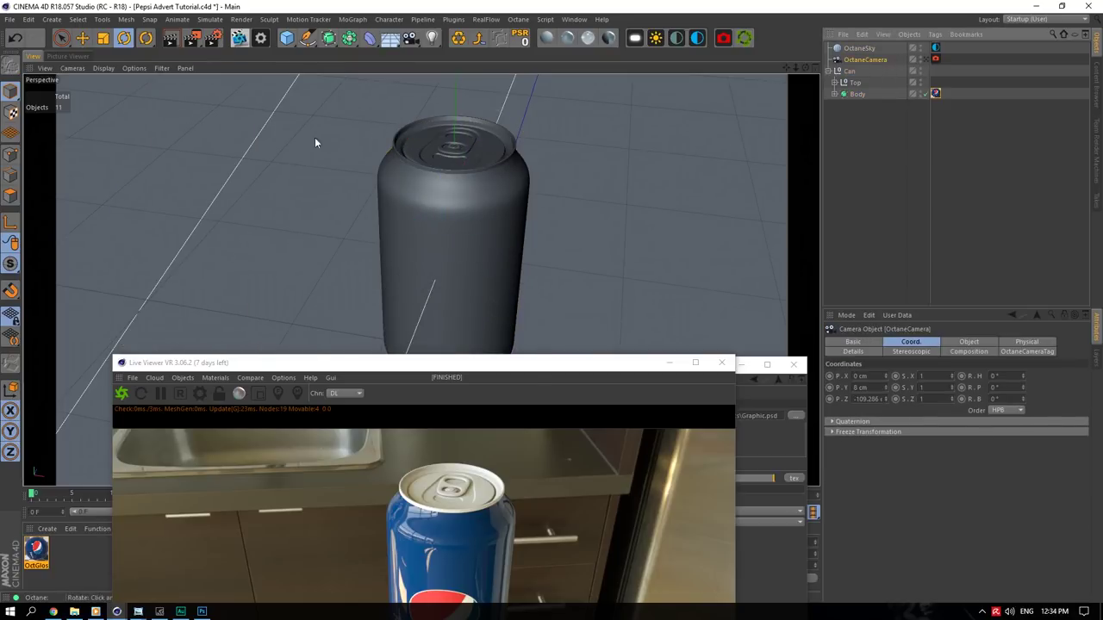
left_click(852, 351)
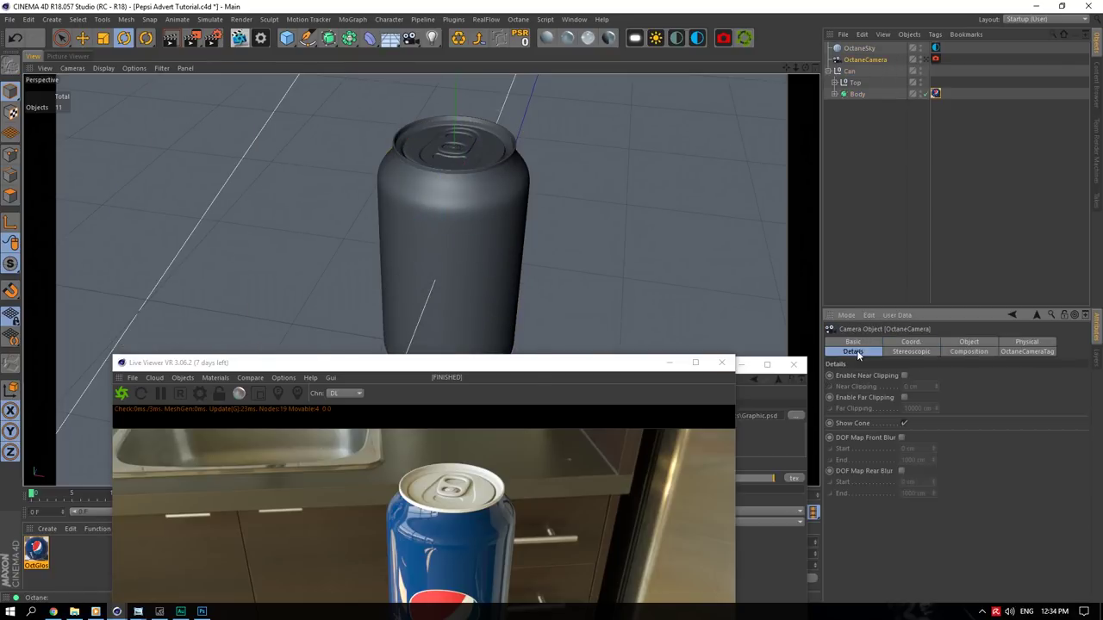
left_click(904, 423)
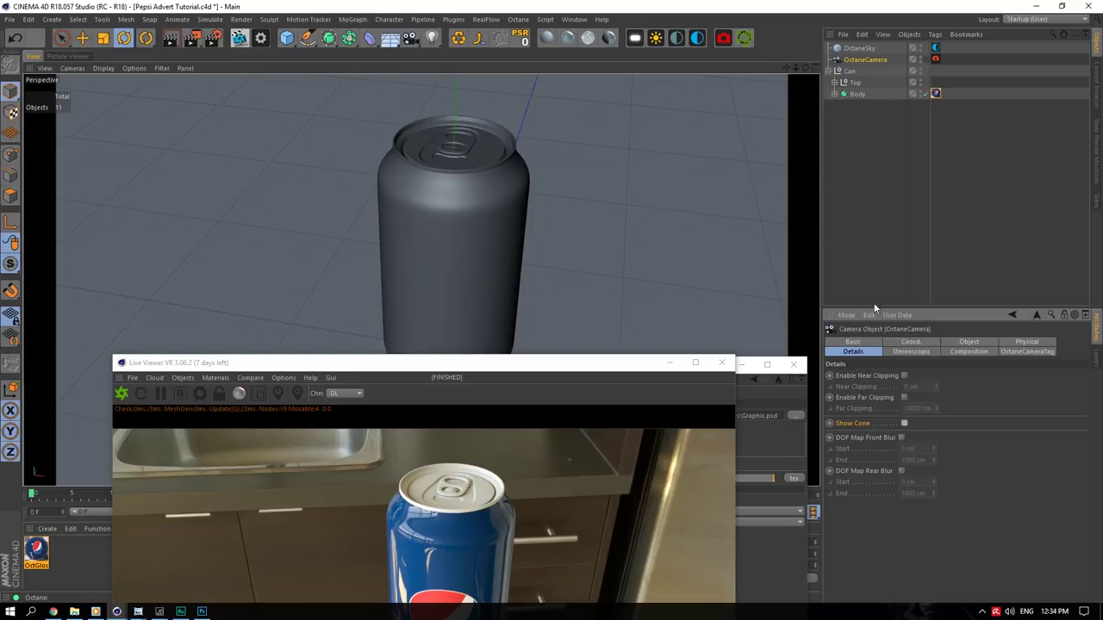
- Check the labelled can through the OctaneCamera in the Live Viewer, and close the Live Viewer and Material Editor
left_click(926, 59)
left_click_drag(589, 363, 505, 98)
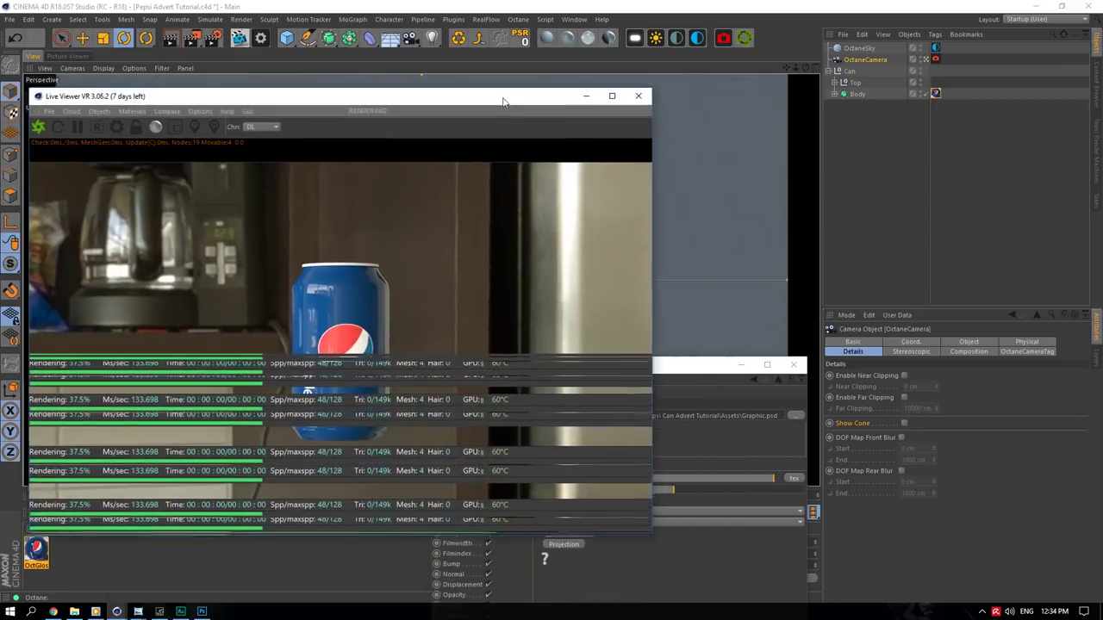
left_click_drag(684, 365, 979, 215)
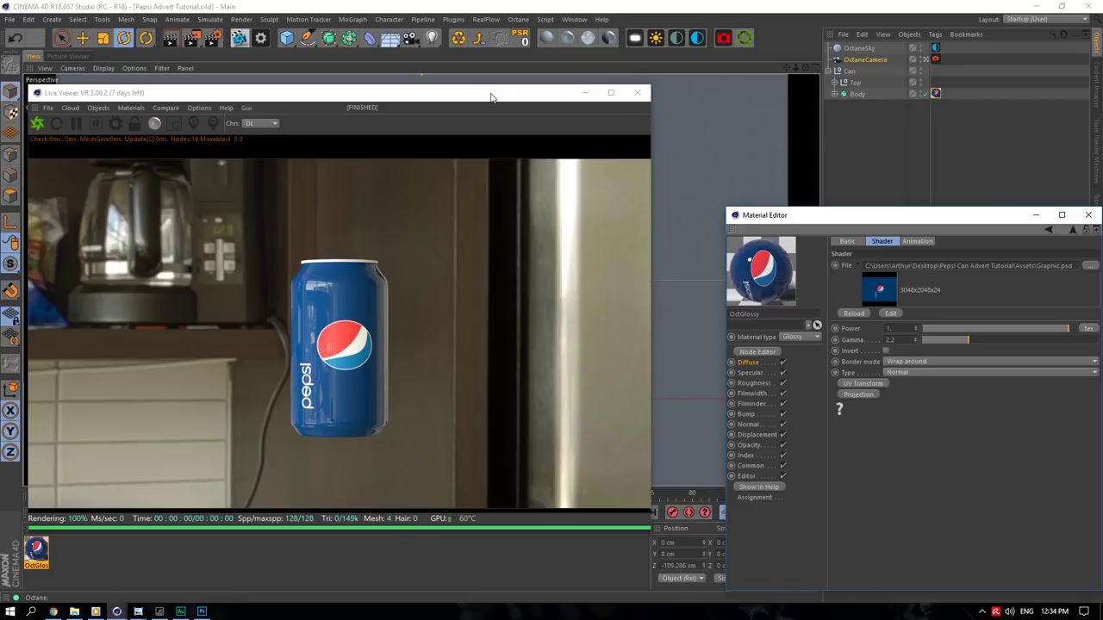
left_click_drag(491, 96, 689, 146)
left_click(836, 143)
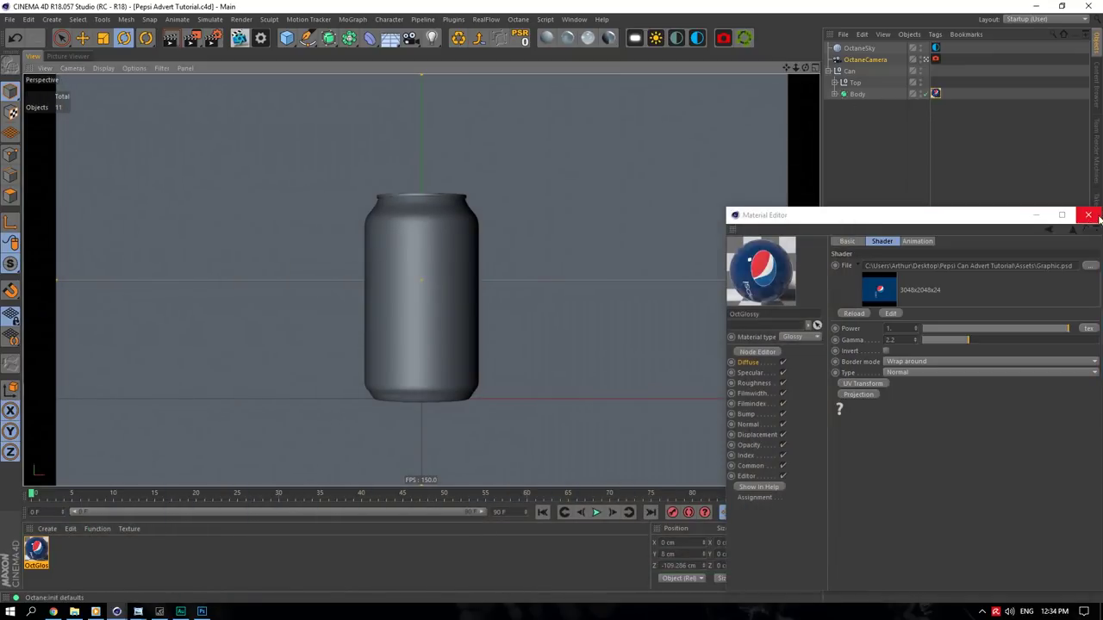
left_click(1092, 216)
- Leave the camera view, disable the Body's subdivision and show its Cylinder's polygons from below for editing
left_click(926, 60)
left_click(857, 93)
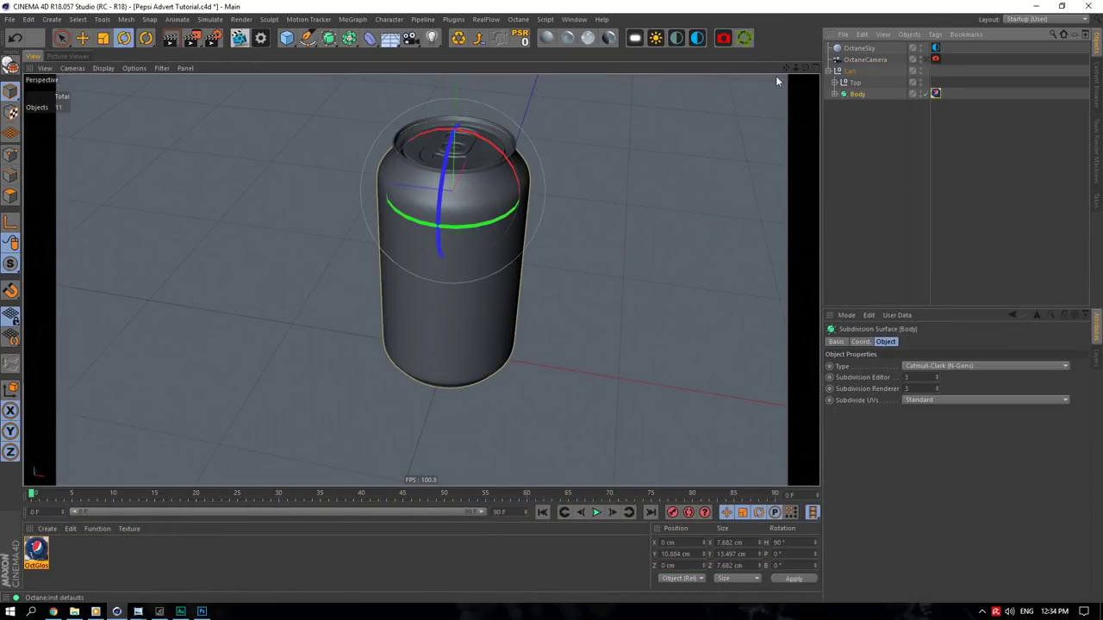
left_click_drag(804, 67, 805, 19)
left_click(834, 94)
left_click_drag(786, 67, 786, 23)
left_click(848, 106)
left_click(10, 195)
scroll(399, 378, "up", 3)
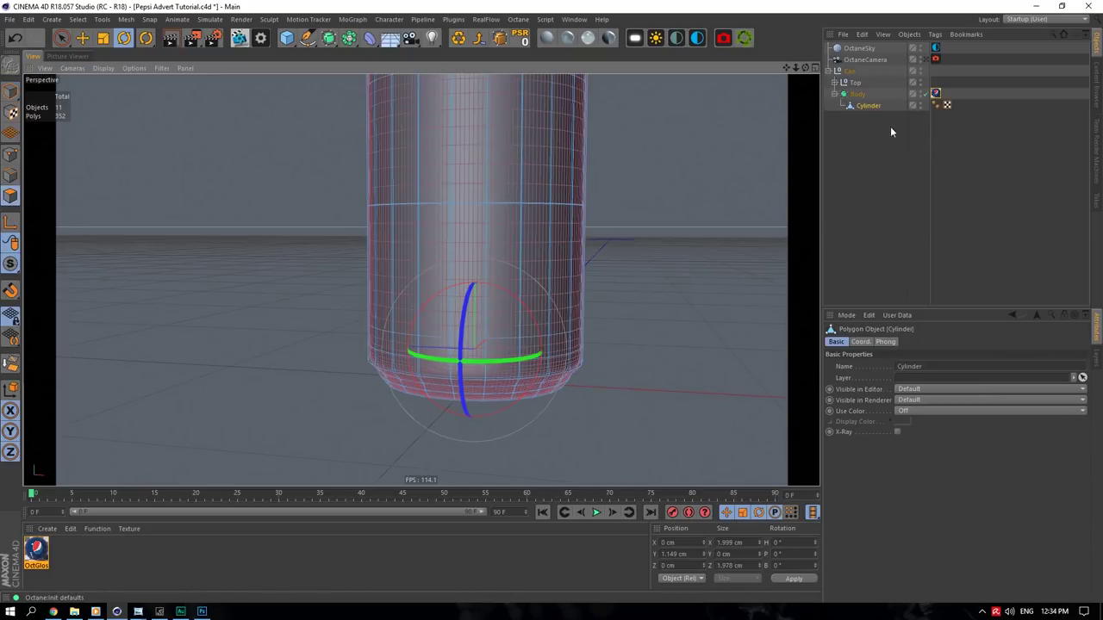
left_click_drag(418, 278, 124, 75, "alt")
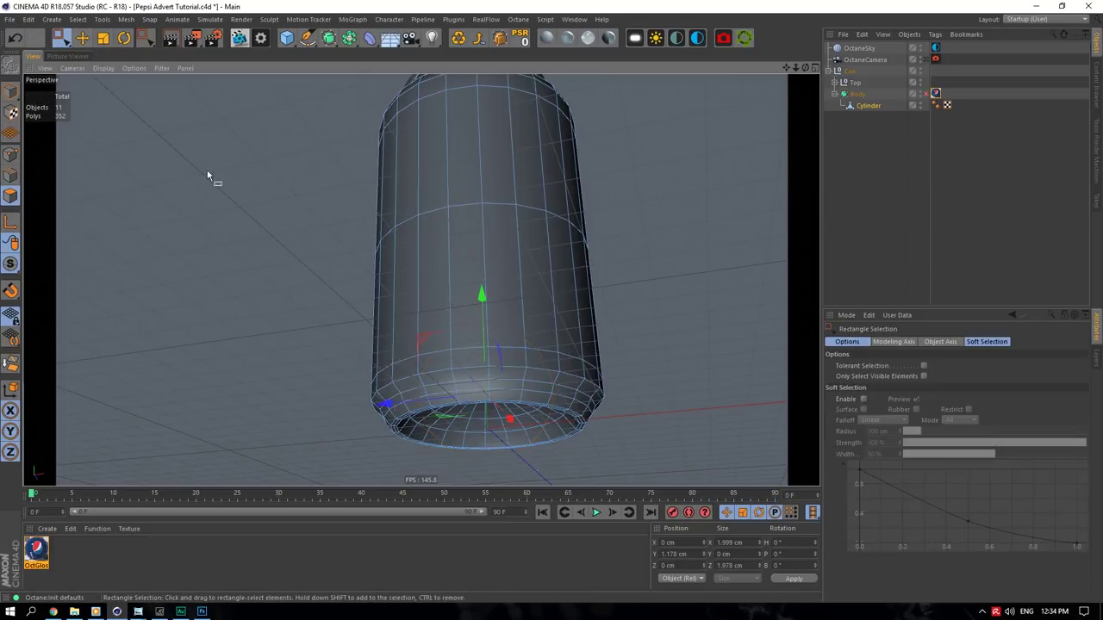
scroll(296, 316, "down", 3)
left_click_drag(549, 123, 238, 466)
scroll(361, 329, "up", 4)
scroll(492, 398, "down", 2)
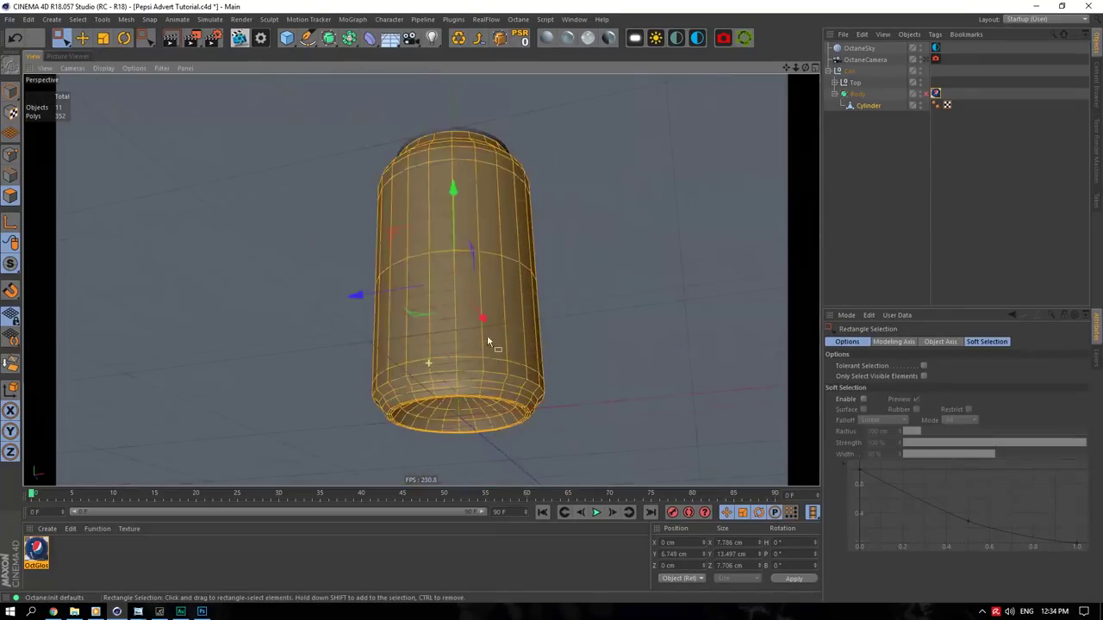
left_click(834, 83)
left_click(849, 117)
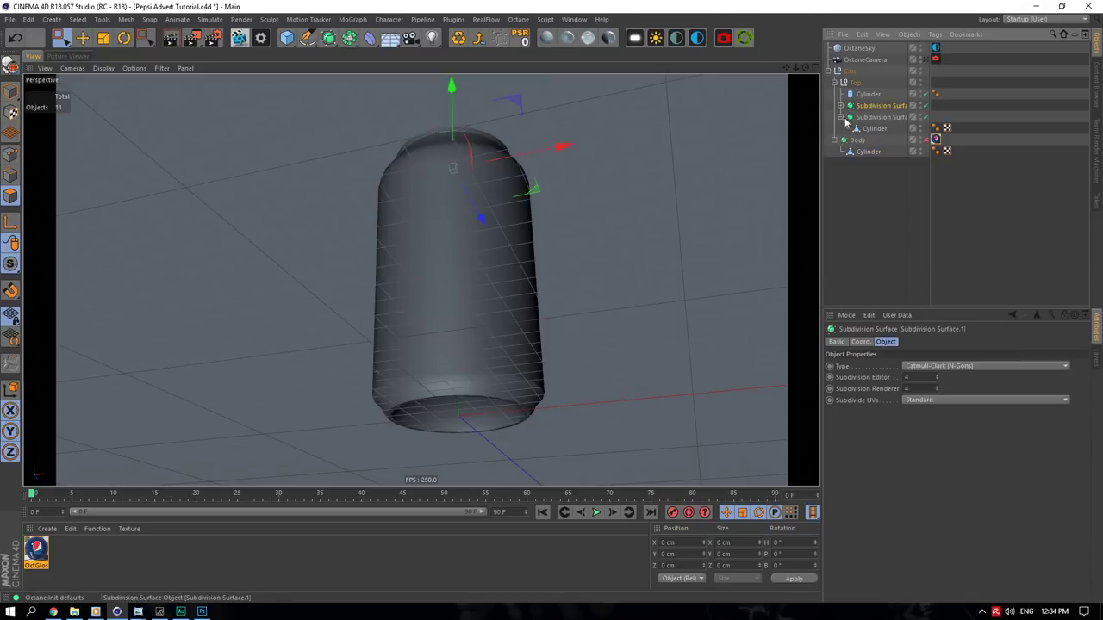
left_click(860, 129)
left_click_drag(805, 67, 824, 205)
key("ctrl+a")
left_click_drag(804, 67, 786, 2)
- Select the Body Cylinder's polygons from the lower bevel down through the base, using Ring Selection and Fill Selection
left_click(867, 151)
scroll(437, 440, "up", 3)
scroll(546, 300, "down", 1)
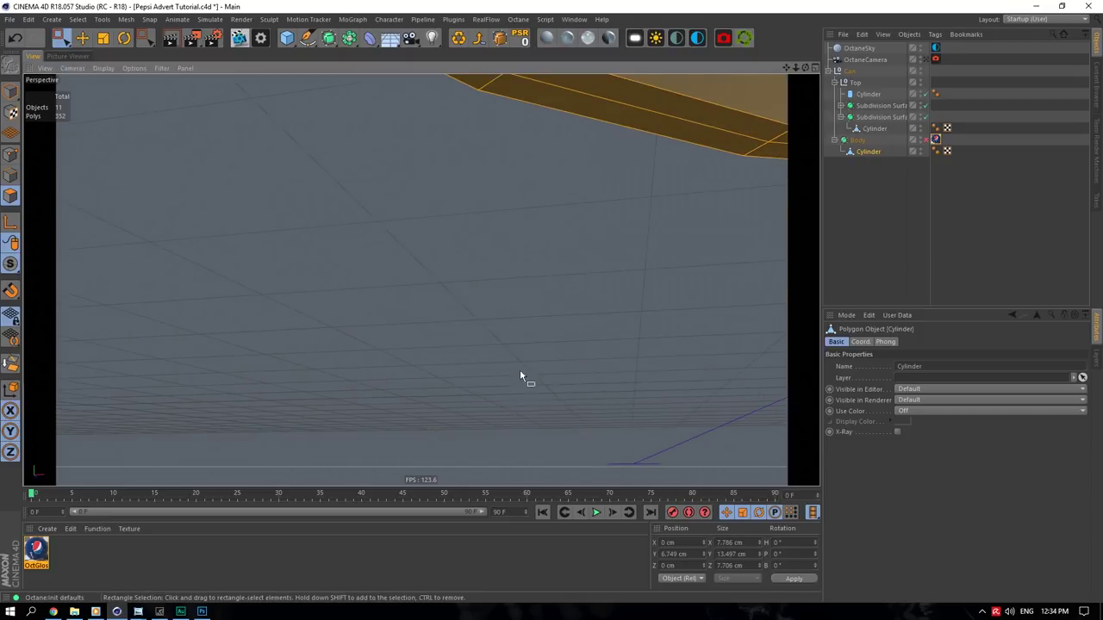
scroll(563, 302, "down", 2)
left_click_drag(795, 69, 786, 67)
left_click_drag(421, 280, 785, 36)
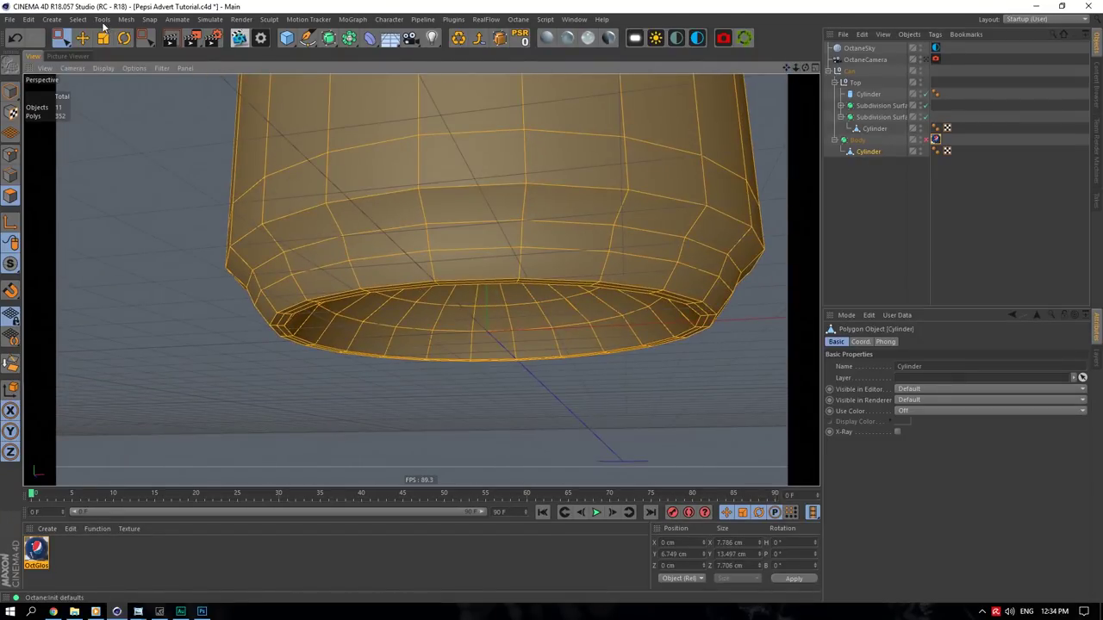
left_click(78, 19)
left_click(112, 121)
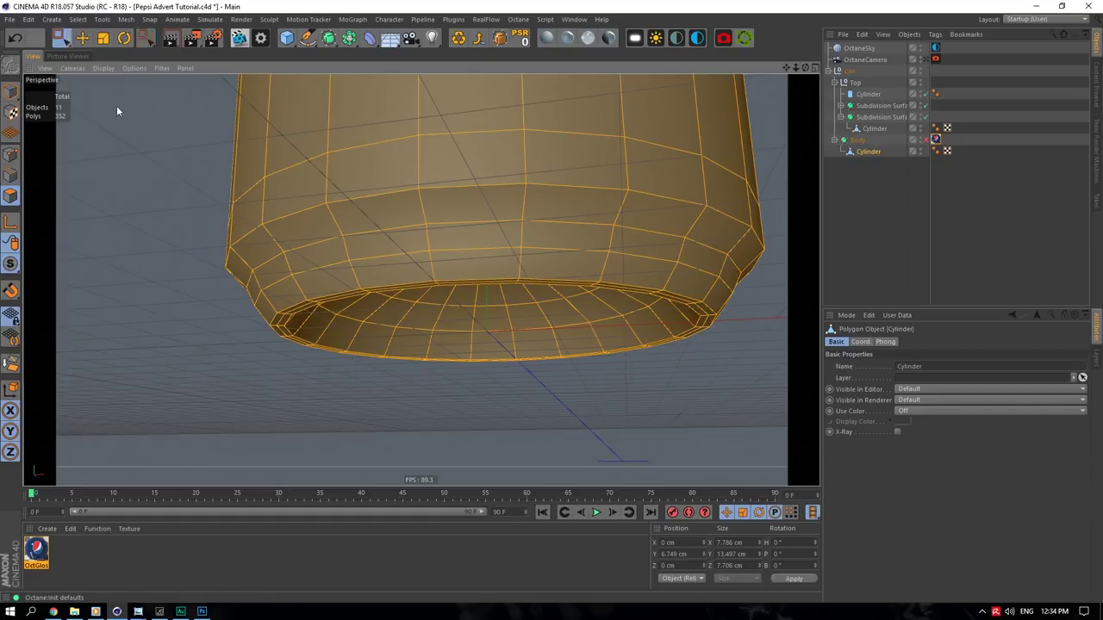
left_click(414, 220)
left_click(78, 19)
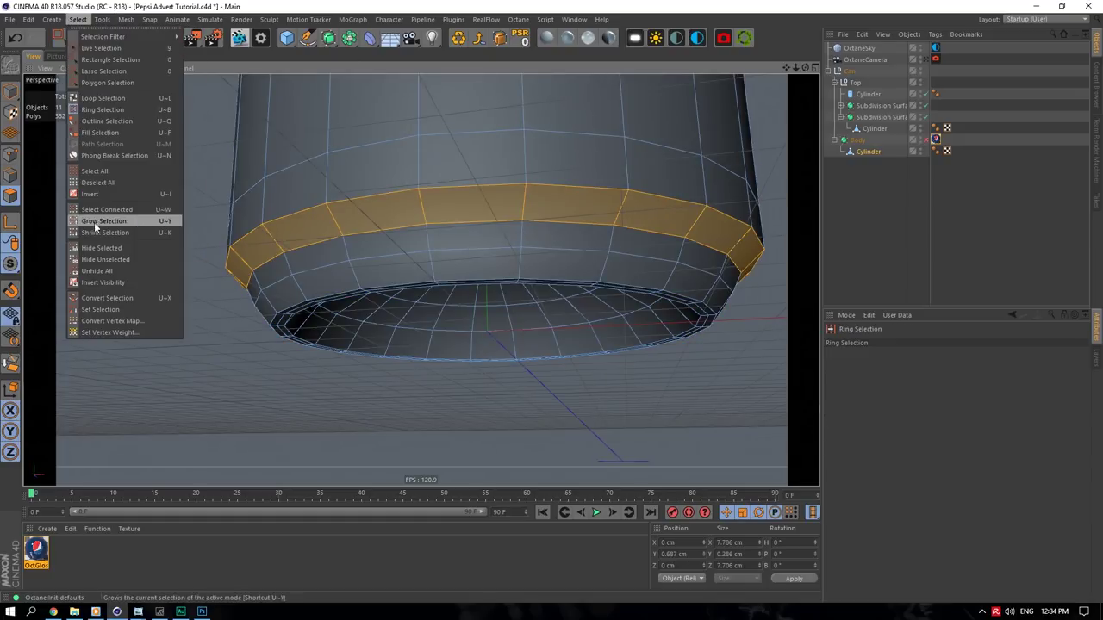
left_click(100, 131)
left_click(485, 286)
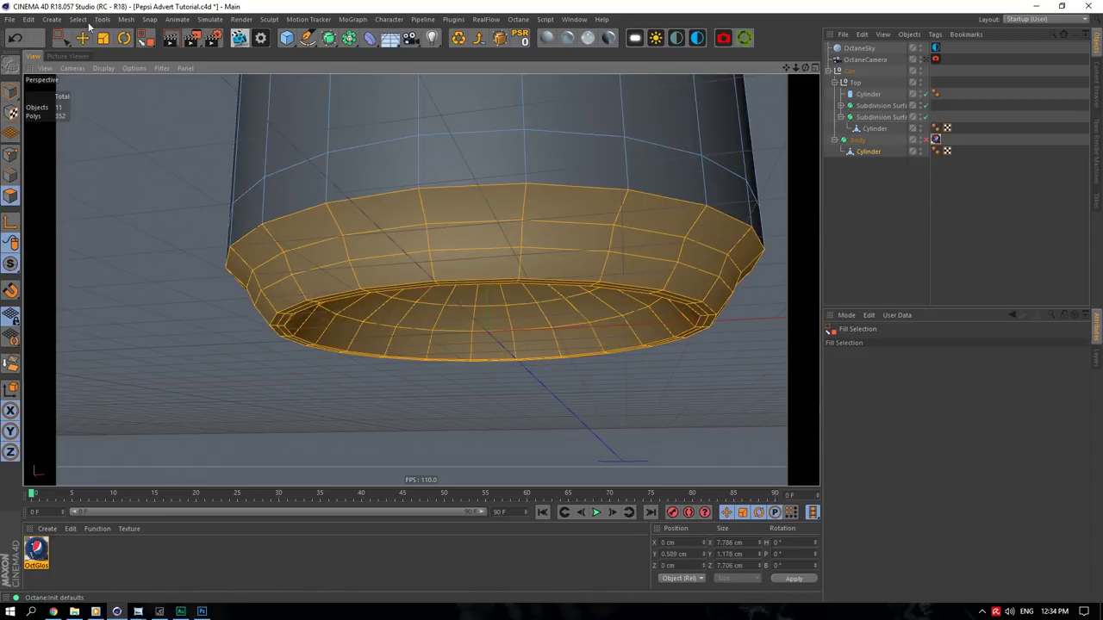
- Store the base polygons as a selection tag and move the label texture tag from Body to its Cylinder
left_click(82, 19)
left_click(122, 310)
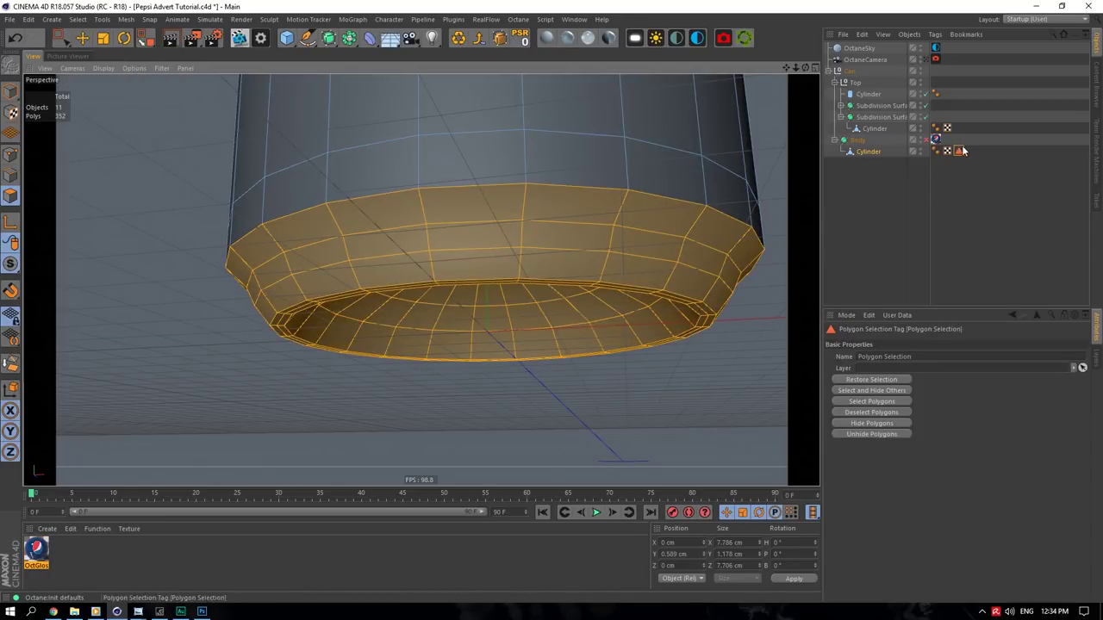
left_click_drag(936, 140, 973, 151)
left_click(836, 176)
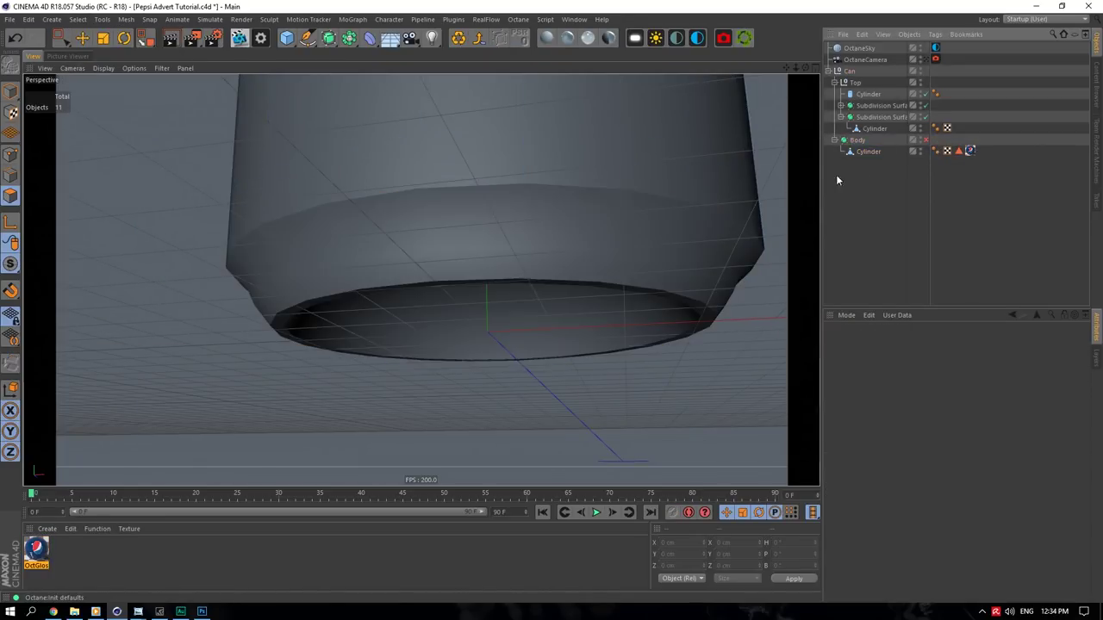
- Create a glossy Octane material named Metal and set its index to 8
left_click(567, 40)
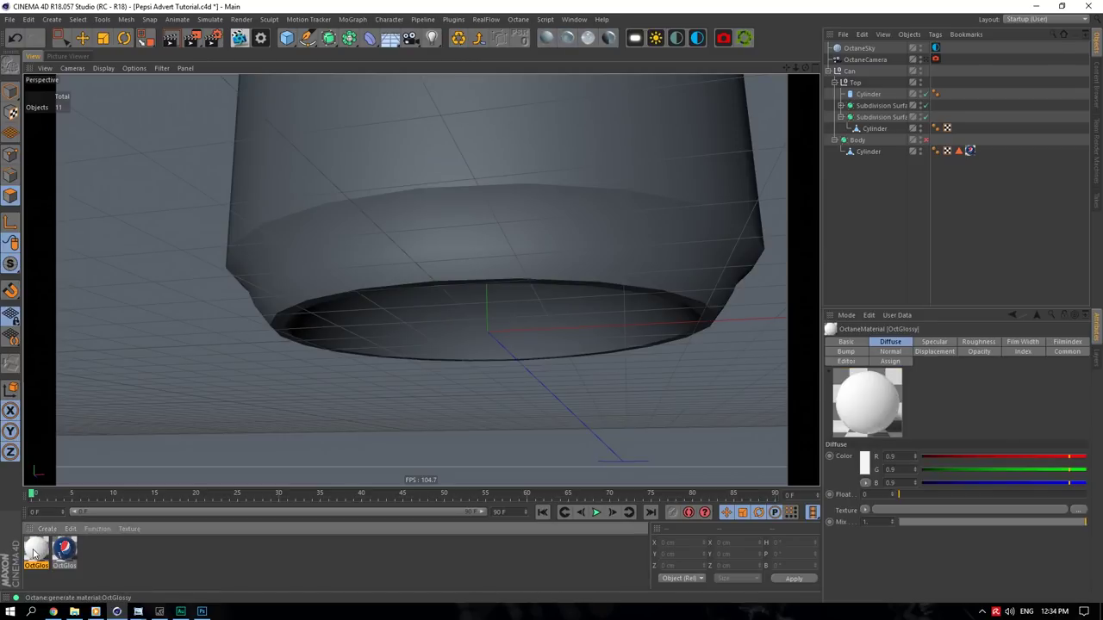
double_click(36, 548)
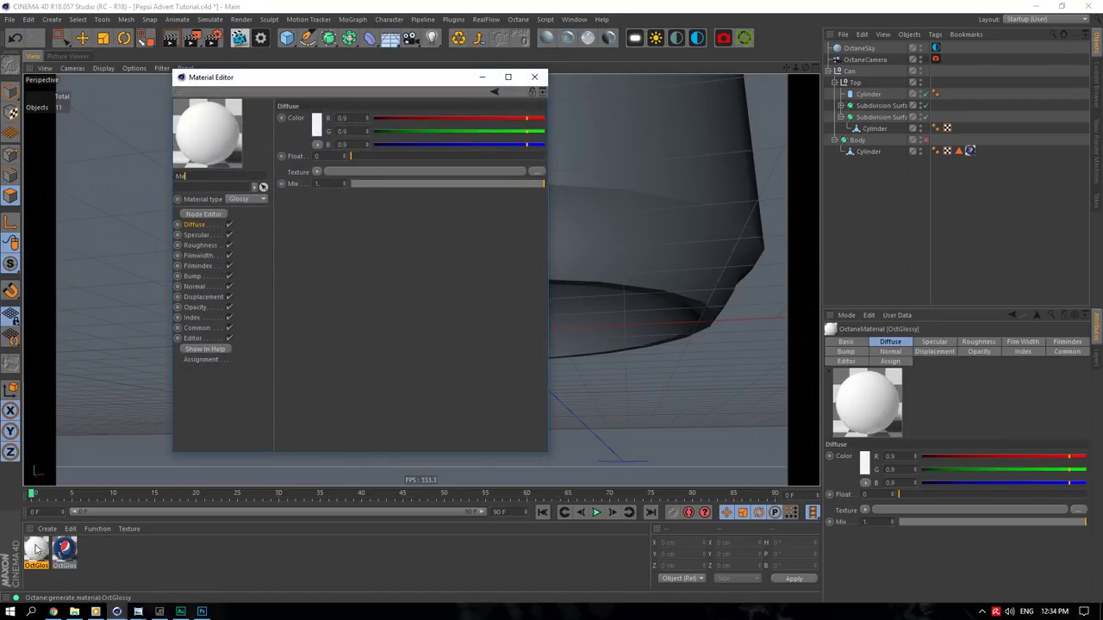
left_click(191, 317)
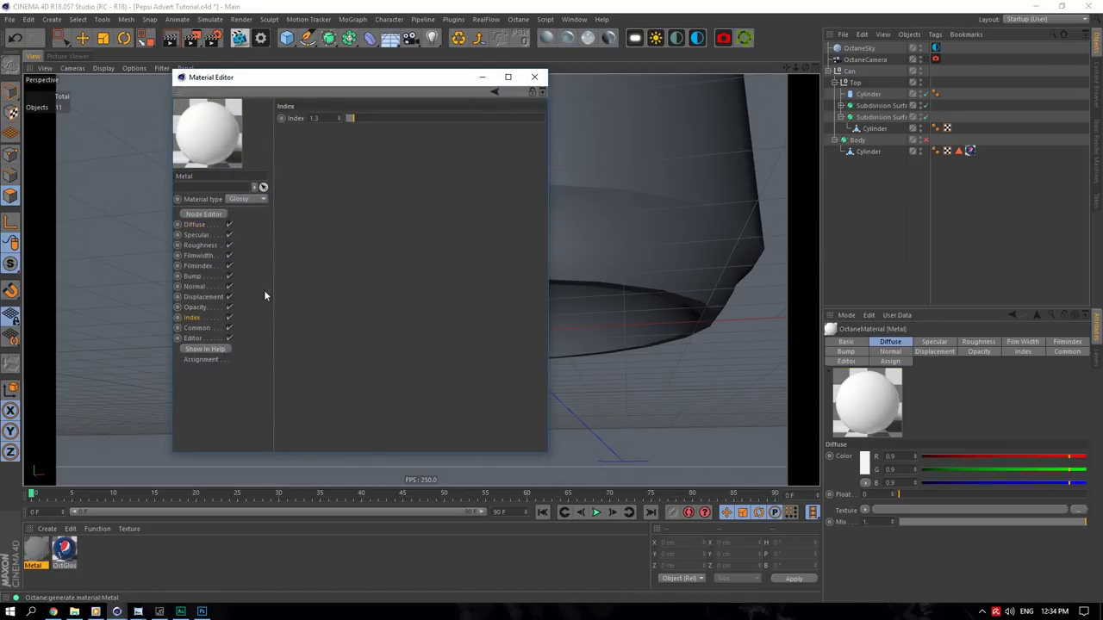
left_click_drag(423, 77, 697, 216)
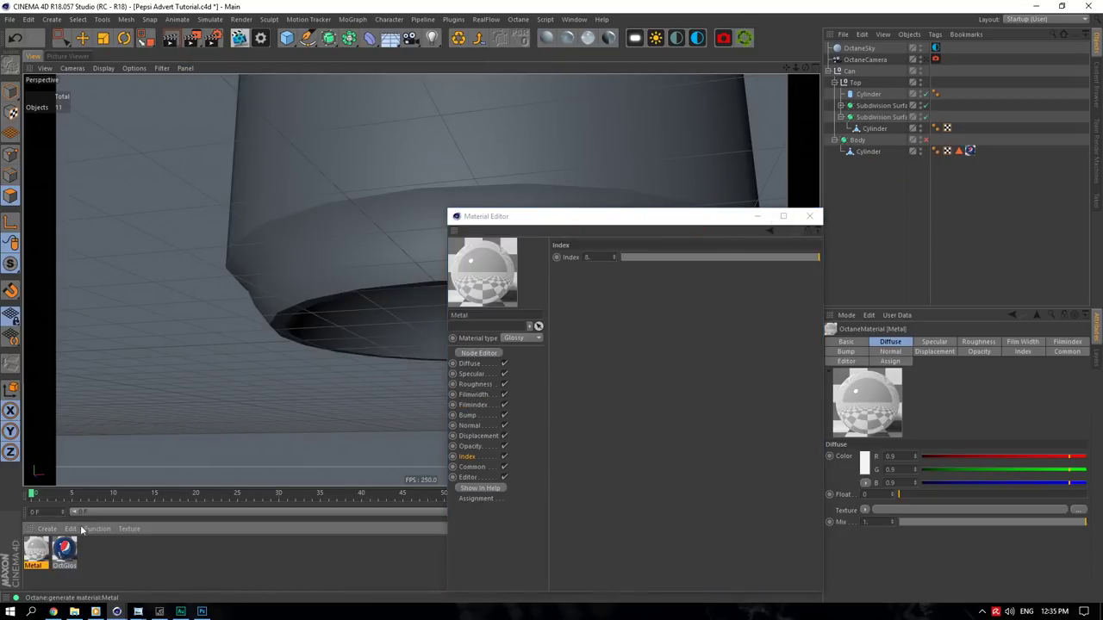
- Apply the Metal material to the Body's Cylinder and restrict it to the stored Polygon Selection
left_click_drag(863, 207, 875, 157)
left_click_drag(958, 151, 927, 380)
left_click(981, 151)
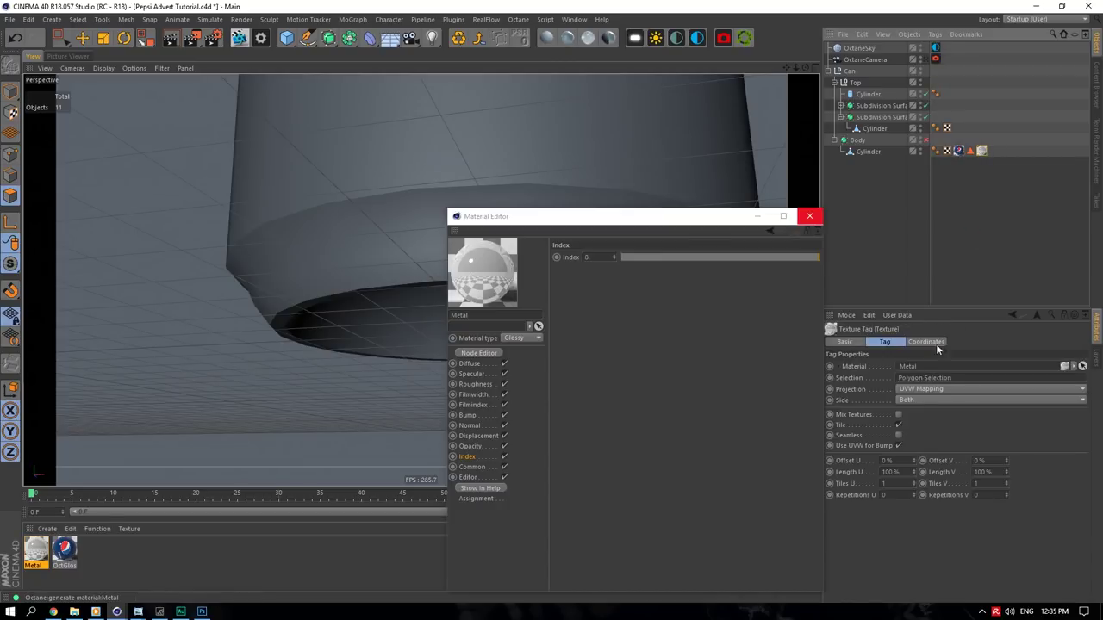
left_click(970, 150)
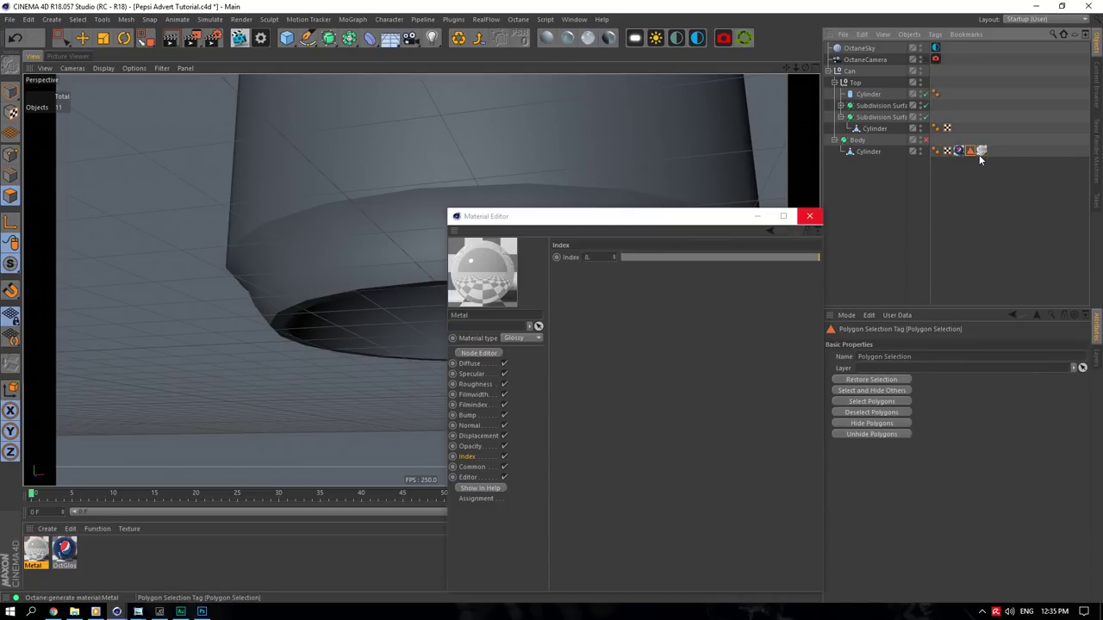
left_click(981, 151)
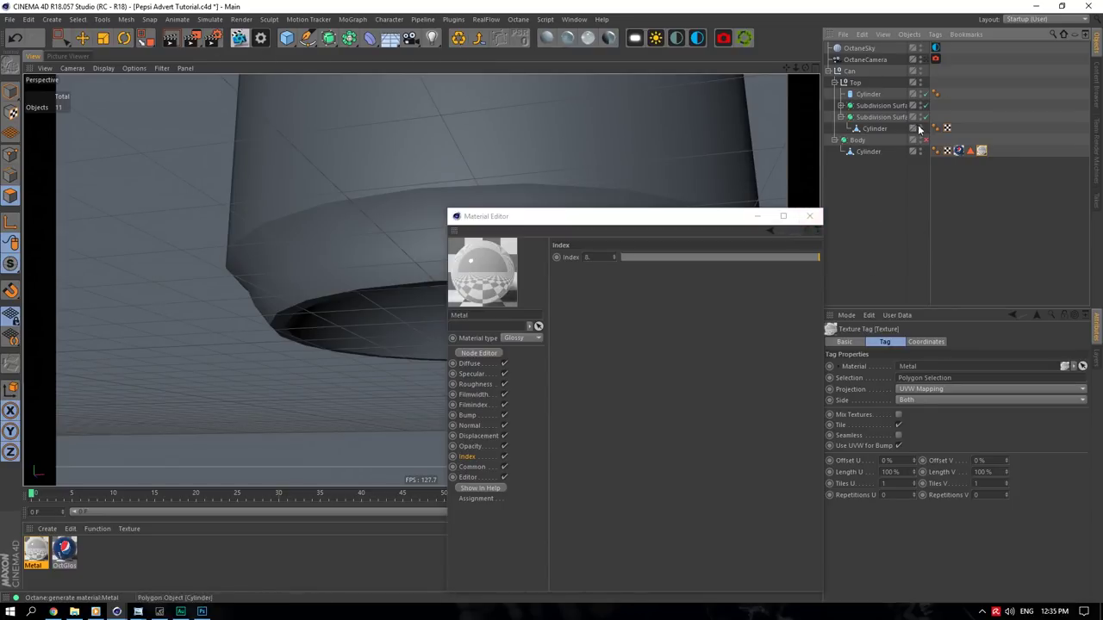
- Re-enable the Body's subdivision and render the can in the Live Viewer through the OctaneCamera
left_click(239, 38)
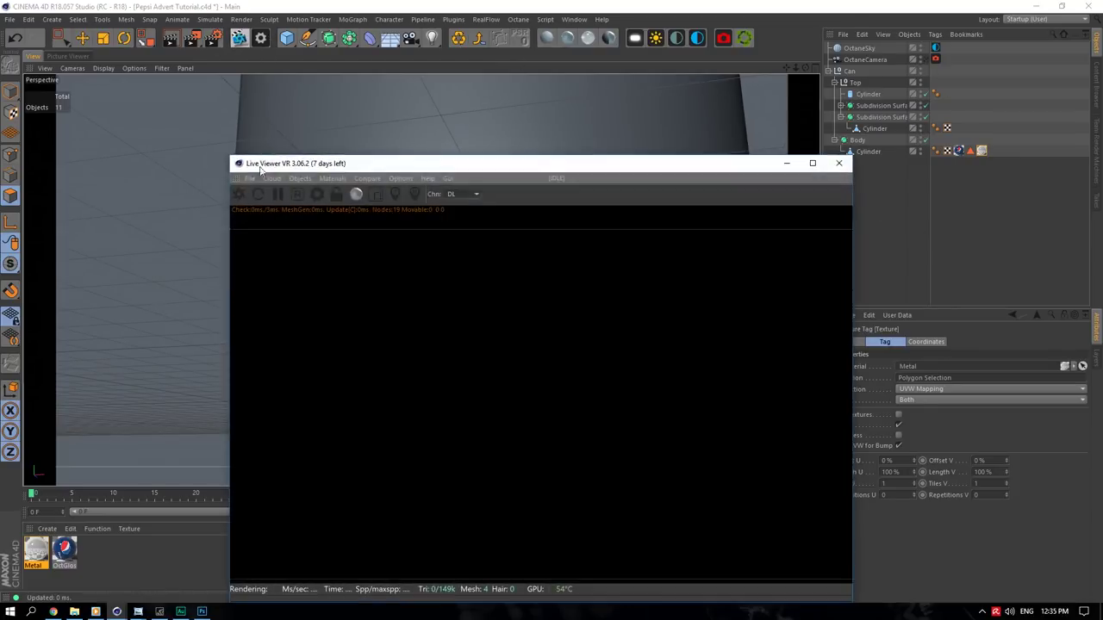
left_click(34, 73)
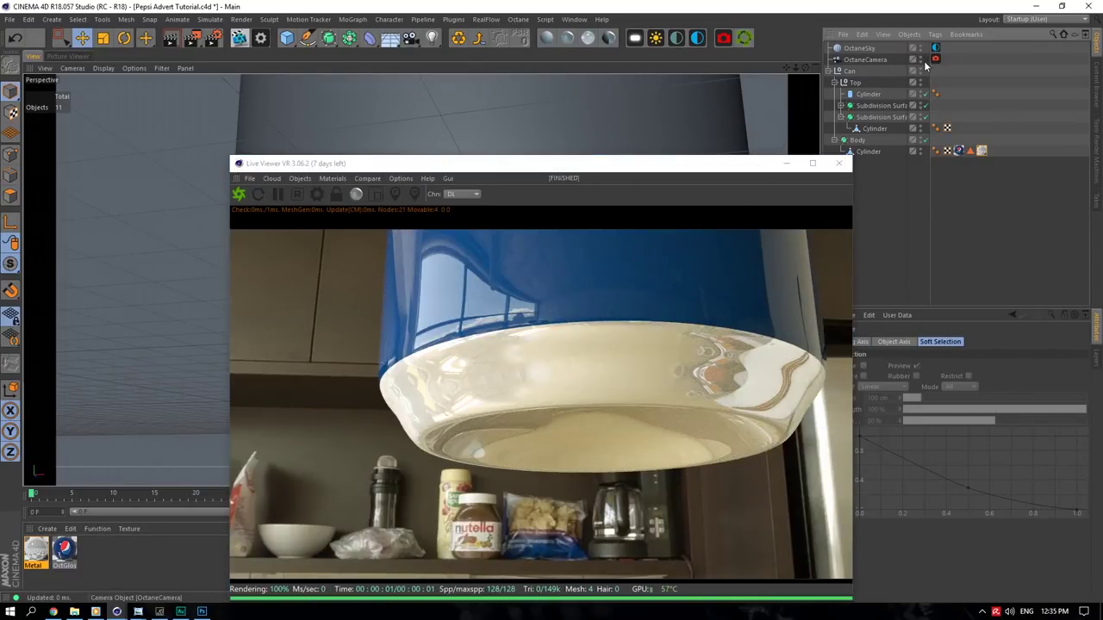
left_click(925, 59)
- Fit the label texture to the Body's Cylinder and close the Material Editor
right_click(958, 151)
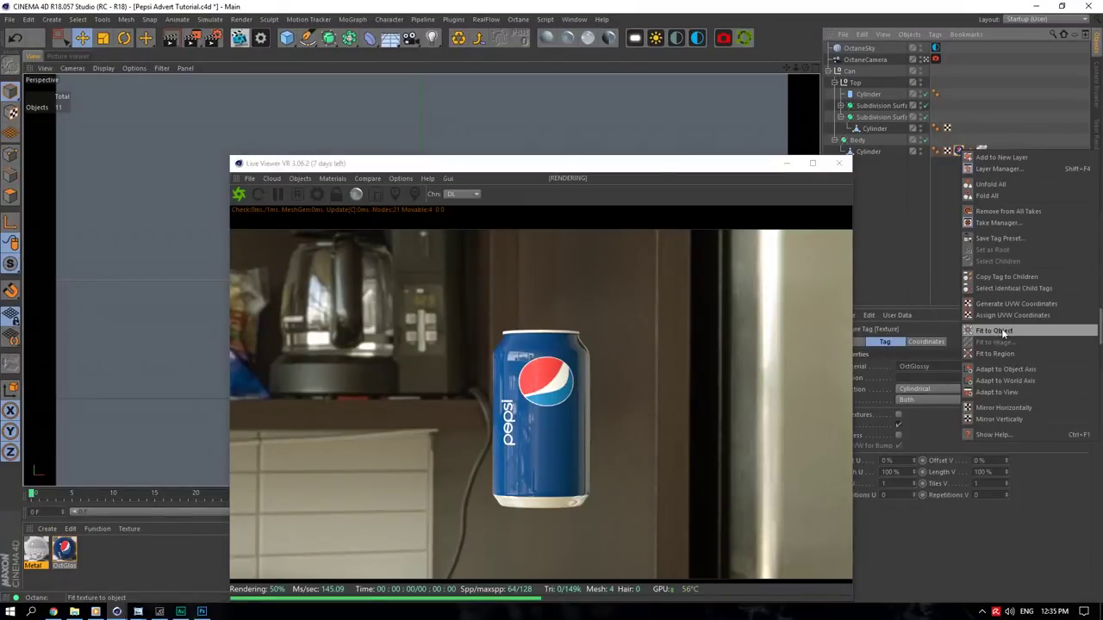
left_click(995, 330)
left_click_drag(634, 168, 442, 84)
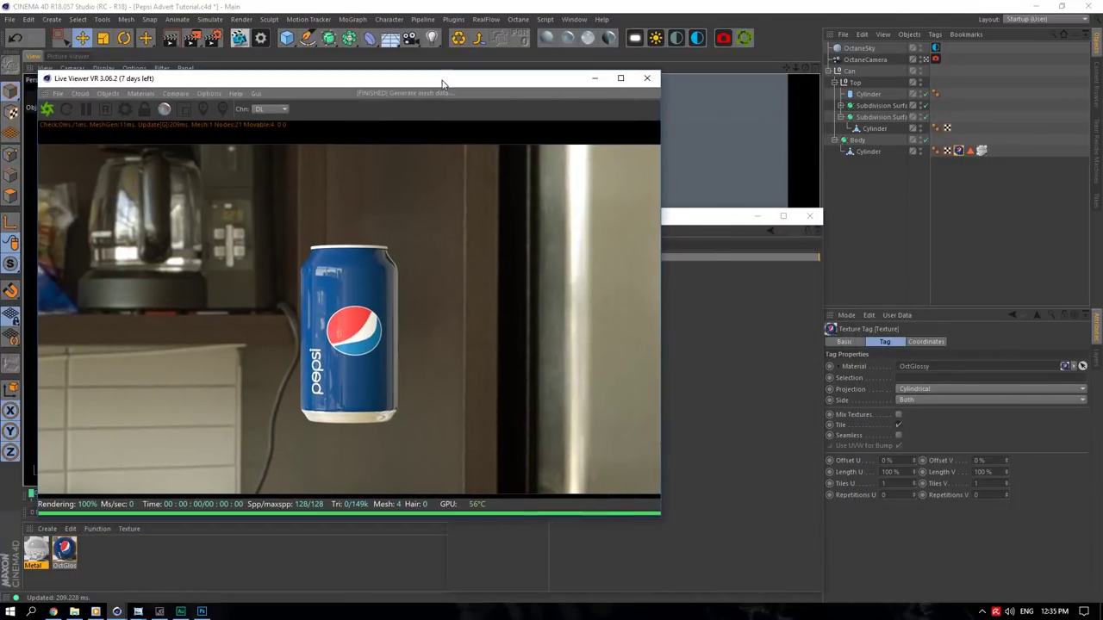
left_click(811, 216)
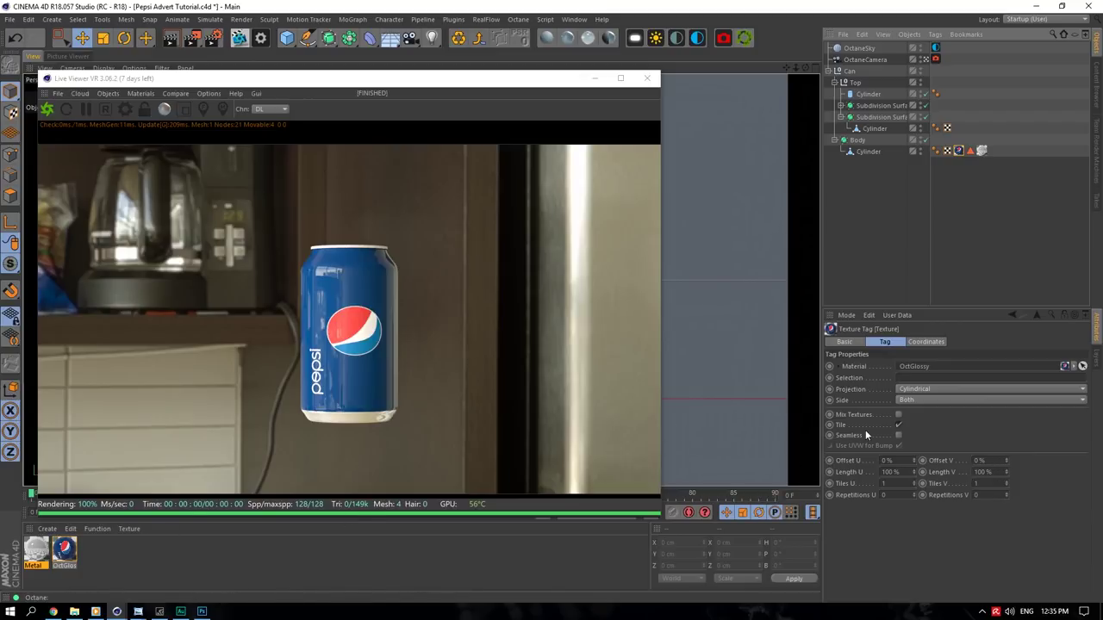
- Set the label texture's Y size to 6.469 cm on the Cylinder and check it in the Live Viewer
left_click_drag(474, 89, 1000, 269)
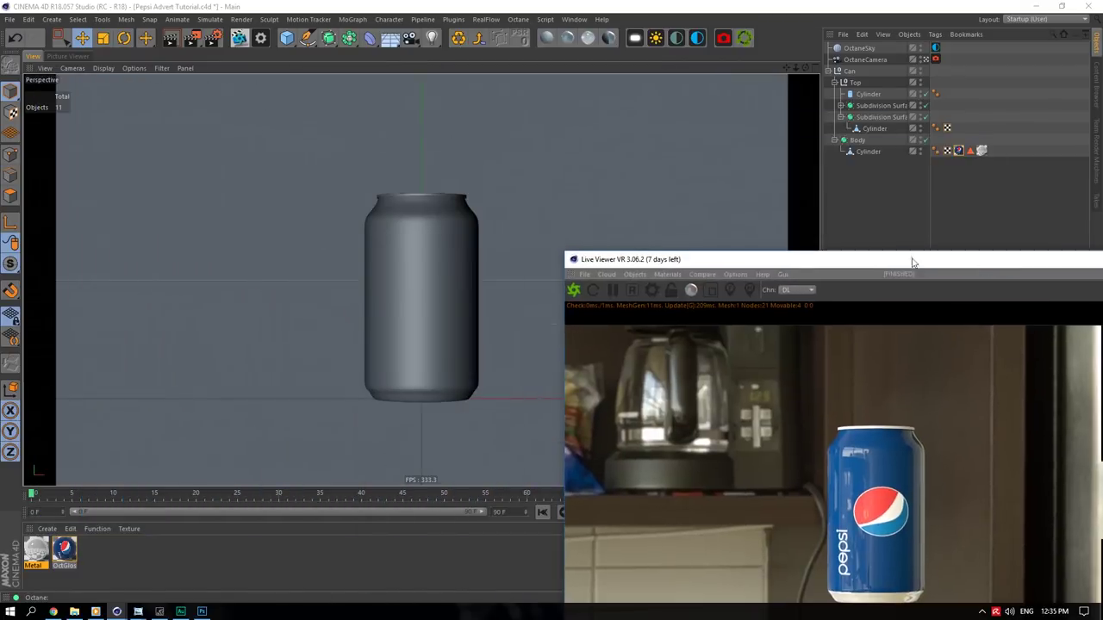
left_click(867, 151)
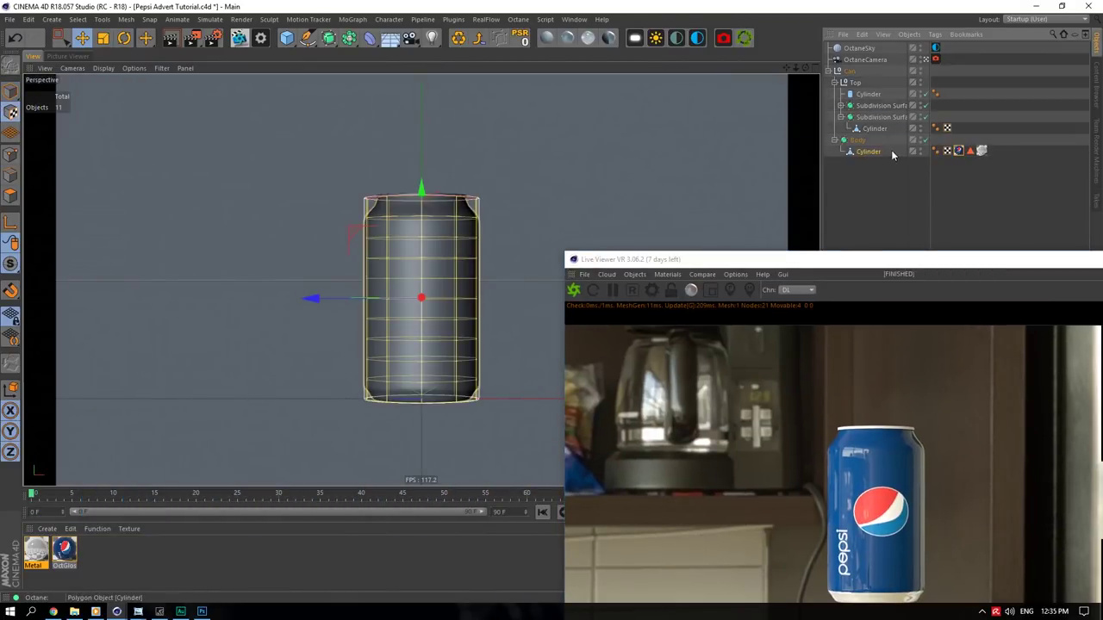
left_click_drag(729, 275, 225, 490)
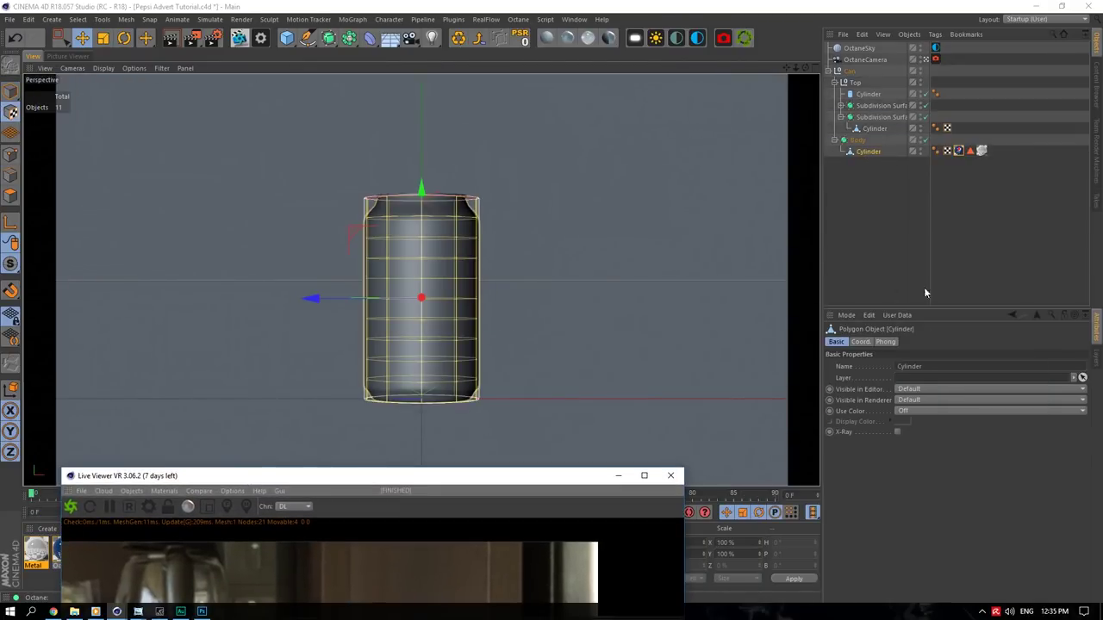
left_click(958, 151)
left_click(926, 341)
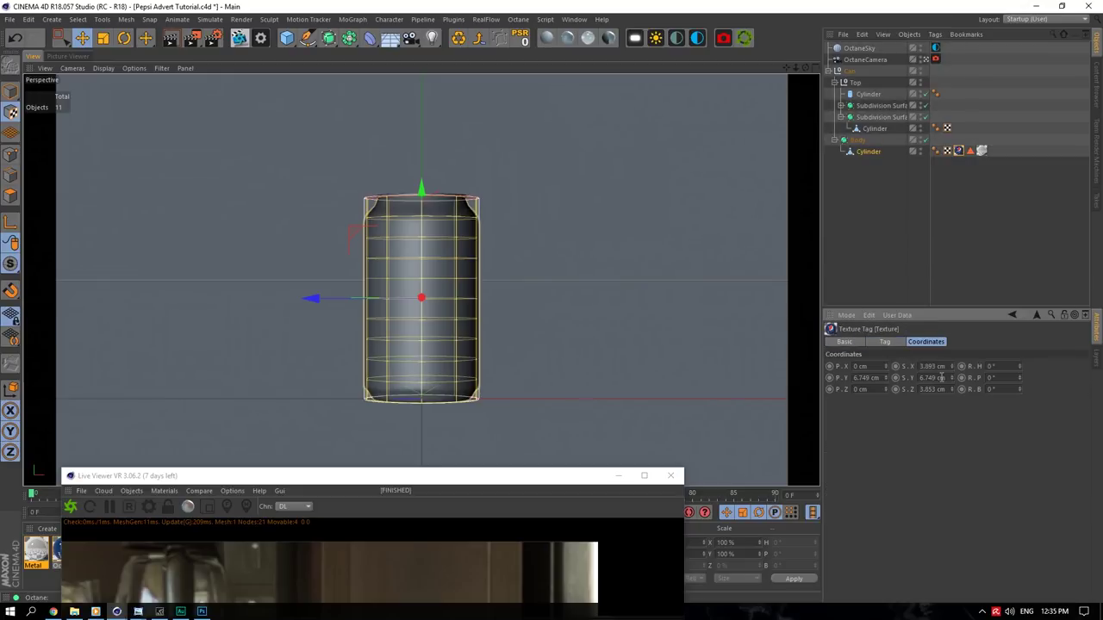
scroll(941, 377, "down", 20)
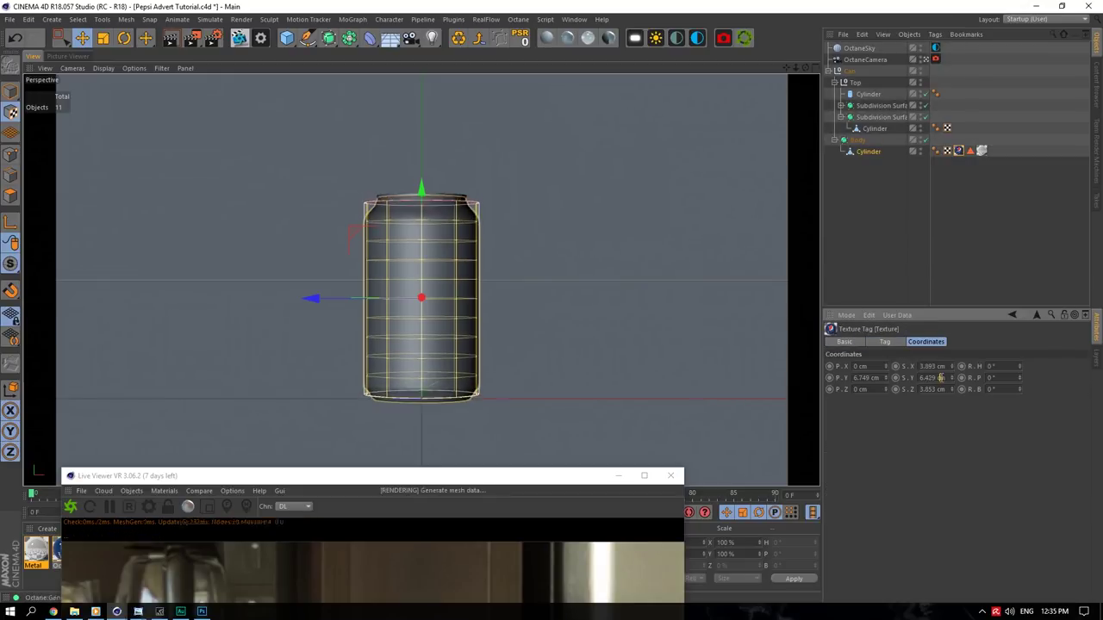
mouse_move(423, 200)
left_mouse_down()
mouse_move(419, 189)
mouse_move(442, 190)
left_mouse_up()
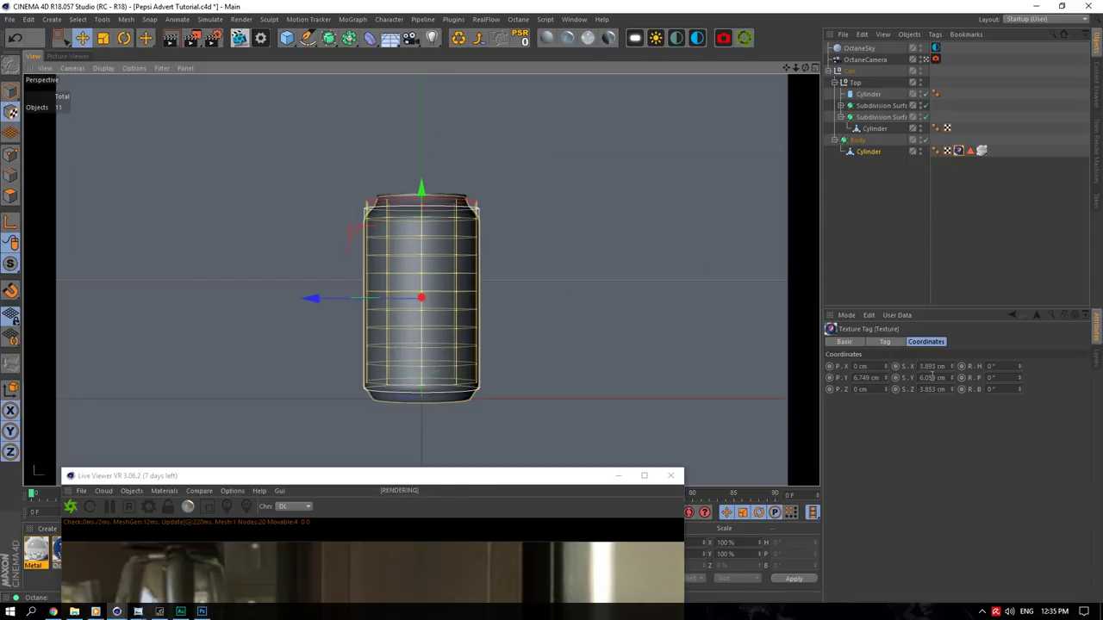
scroll(931, 377, "up", 7)
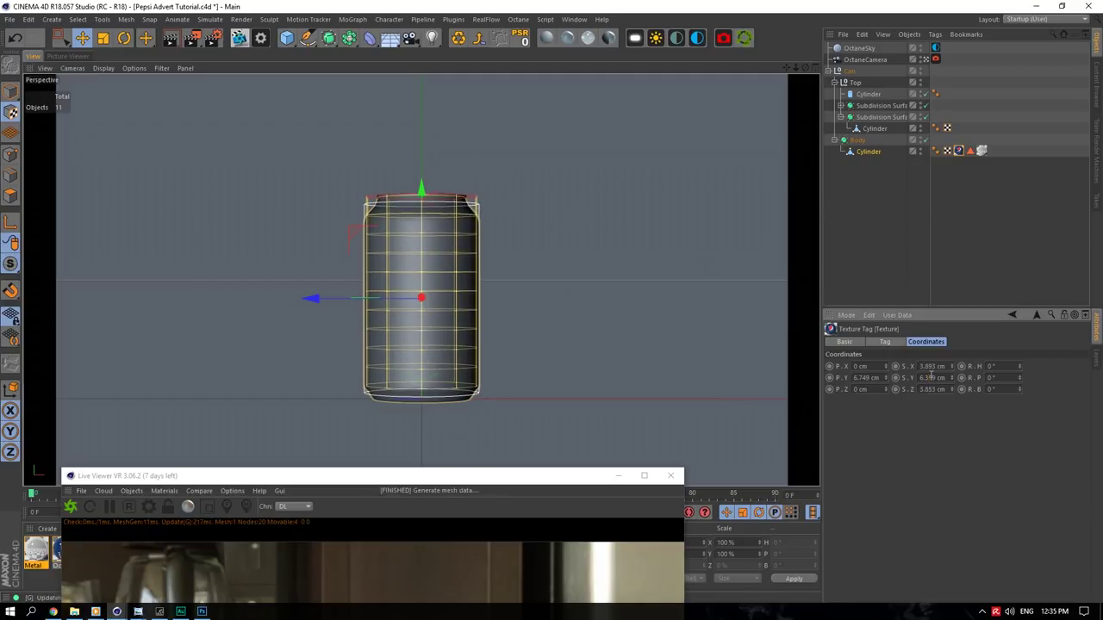
scroll(931, 377, "up", 8)
left_click_drag(517, 487, 591, 119)
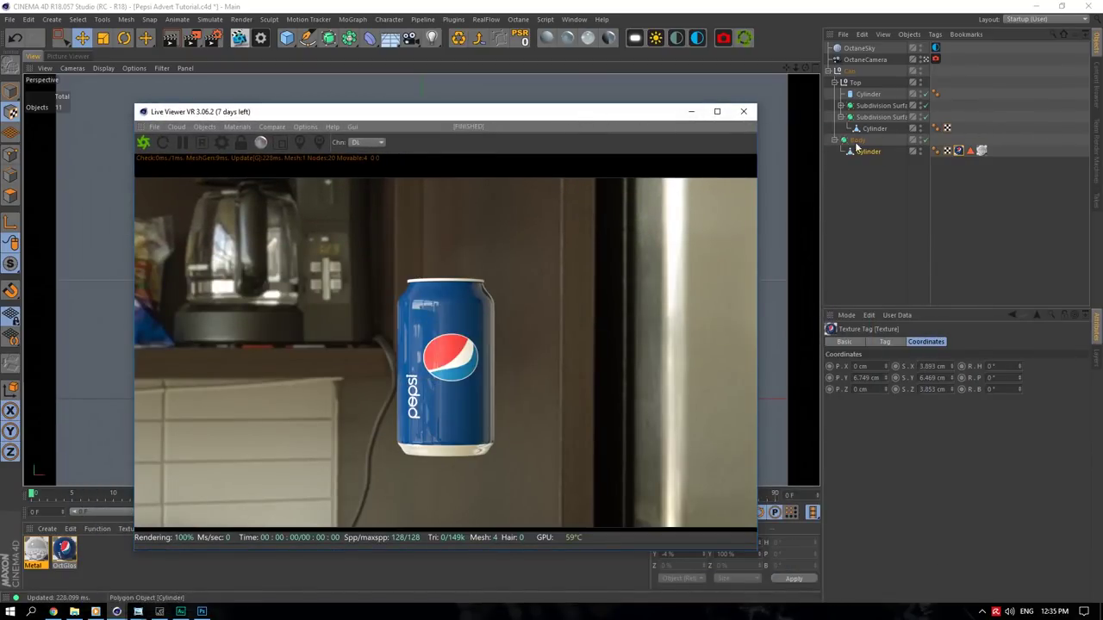
- Switch to Photoshop and widen the Graphic.psd canvas to 4048 pixels, anchored at the center
left_click(201, 612)
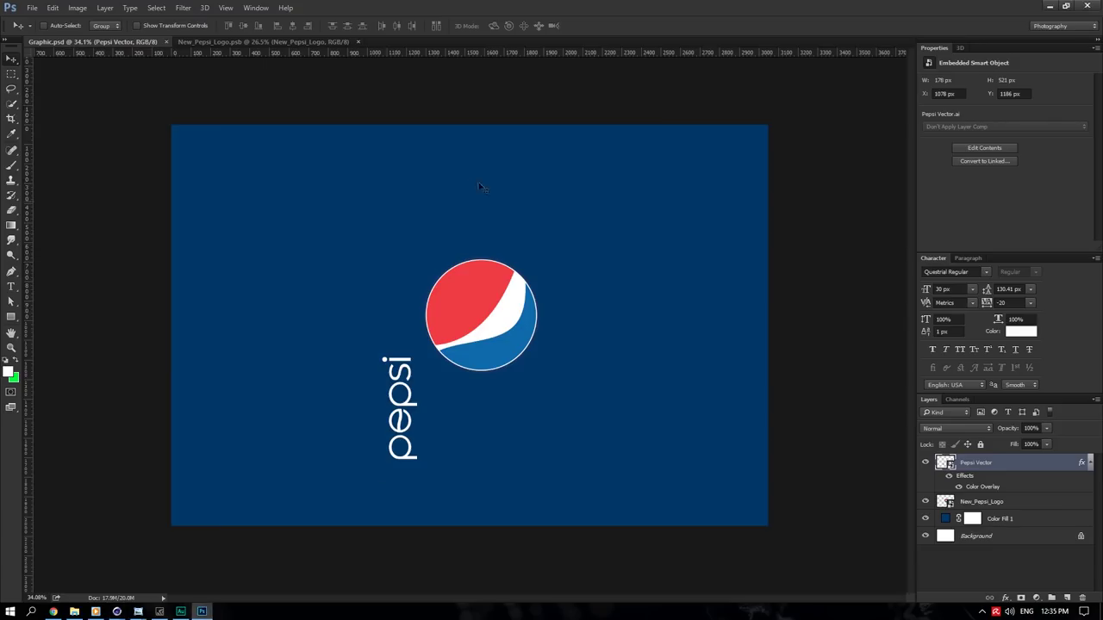
left_click(77, 8)
left_click(95, 101)
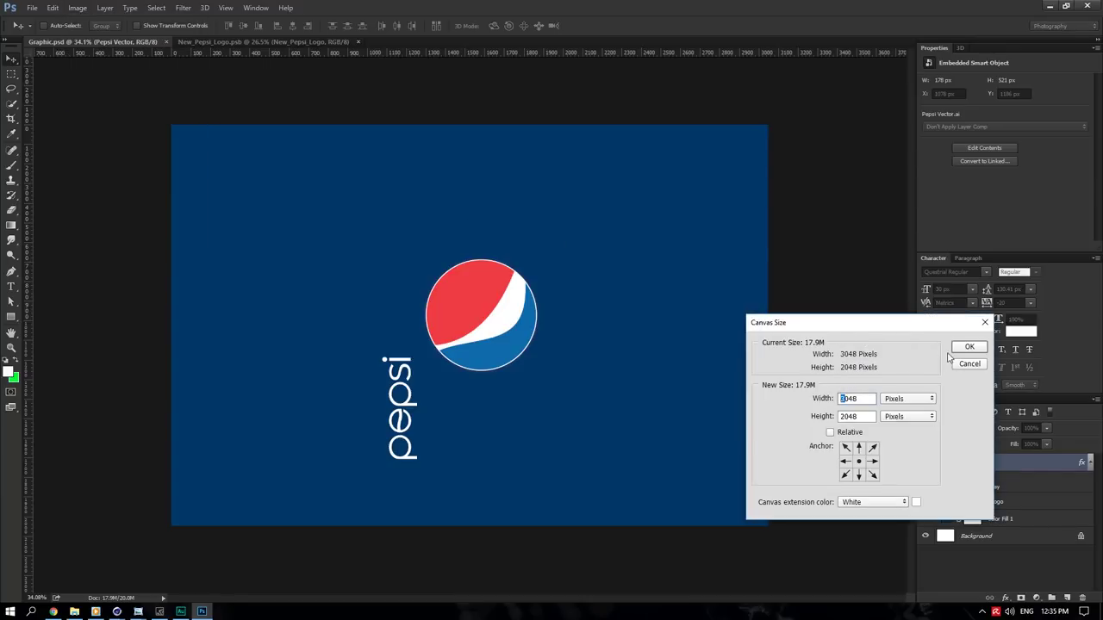
key("Return")
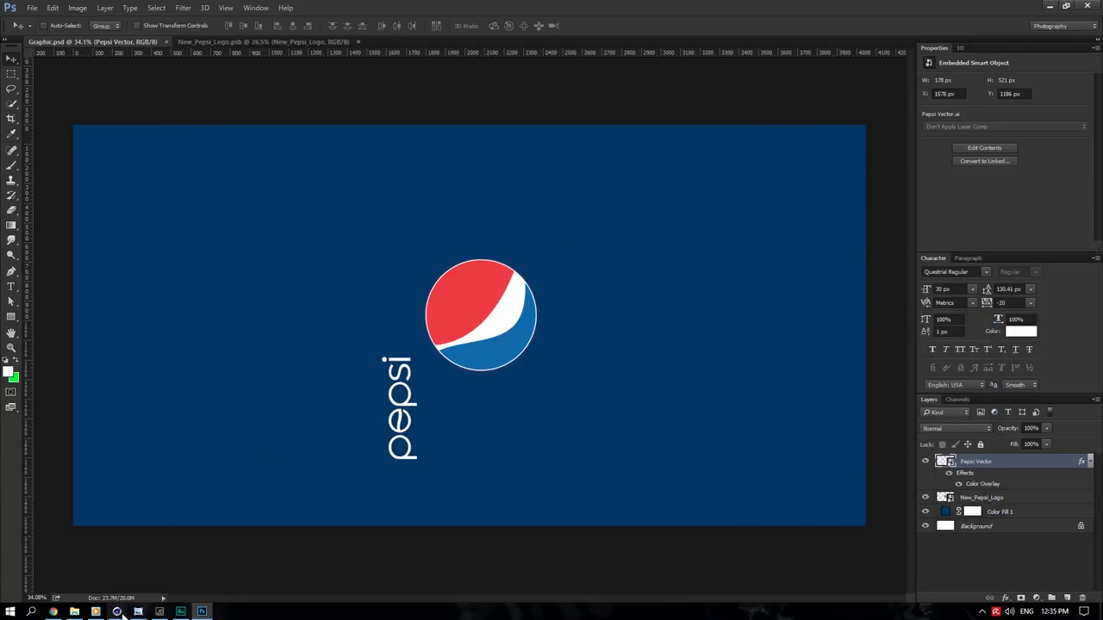
- Switch to Cinema 4D, open the label material's diffuse image settings and reload Graphic.psd to check it in the Live Viewer
left_click(117, 612)
double_click(64, 551)
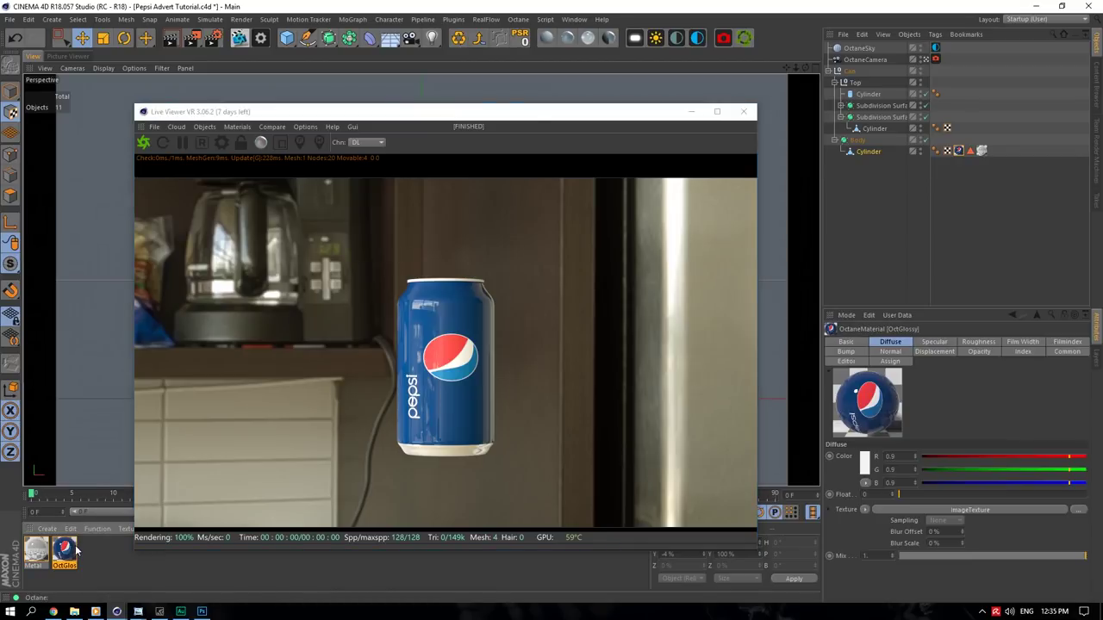
left_click_drag(393, 97, 909, 159)
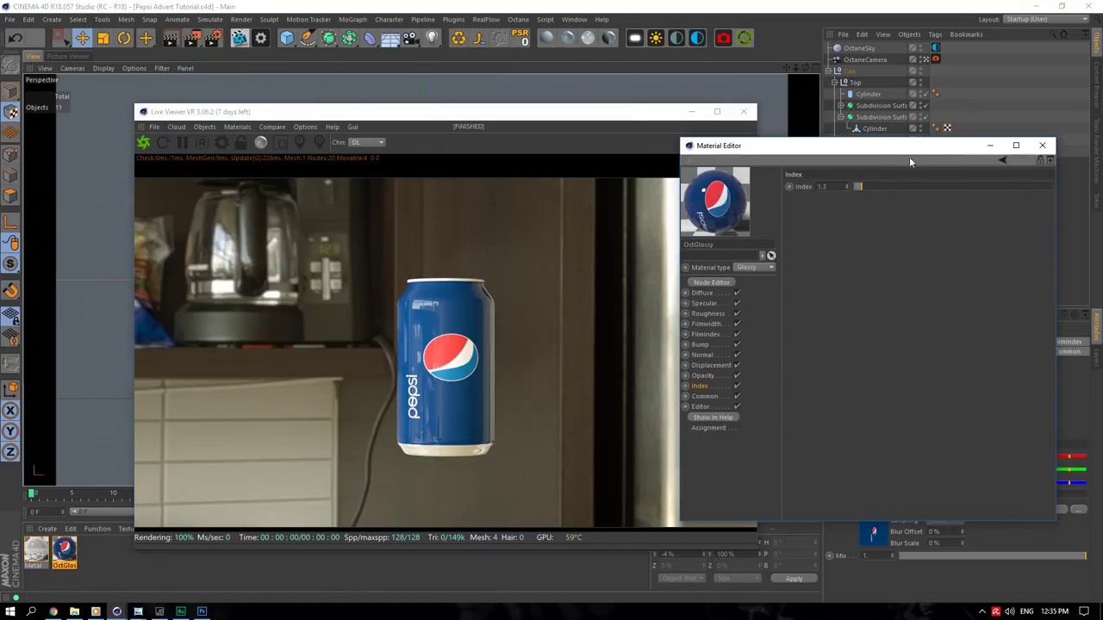
left_click(701, 292)
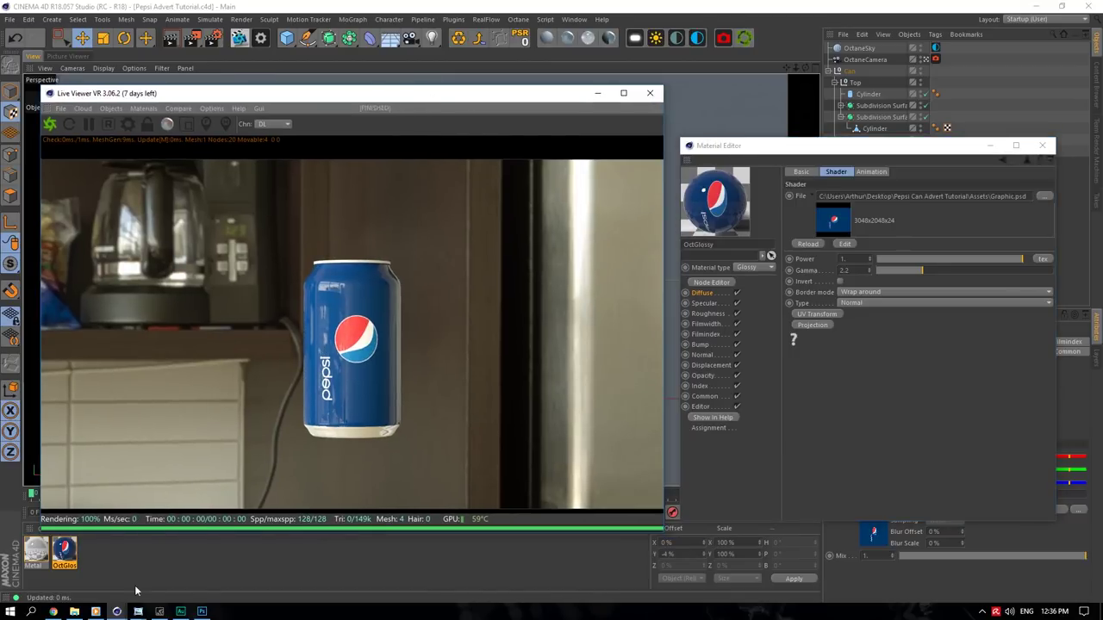
- Switch to Photoshop and reduce the Graphic.psd canvas width to 3548 pixels, accepting the clipping
left_click(202, 612)
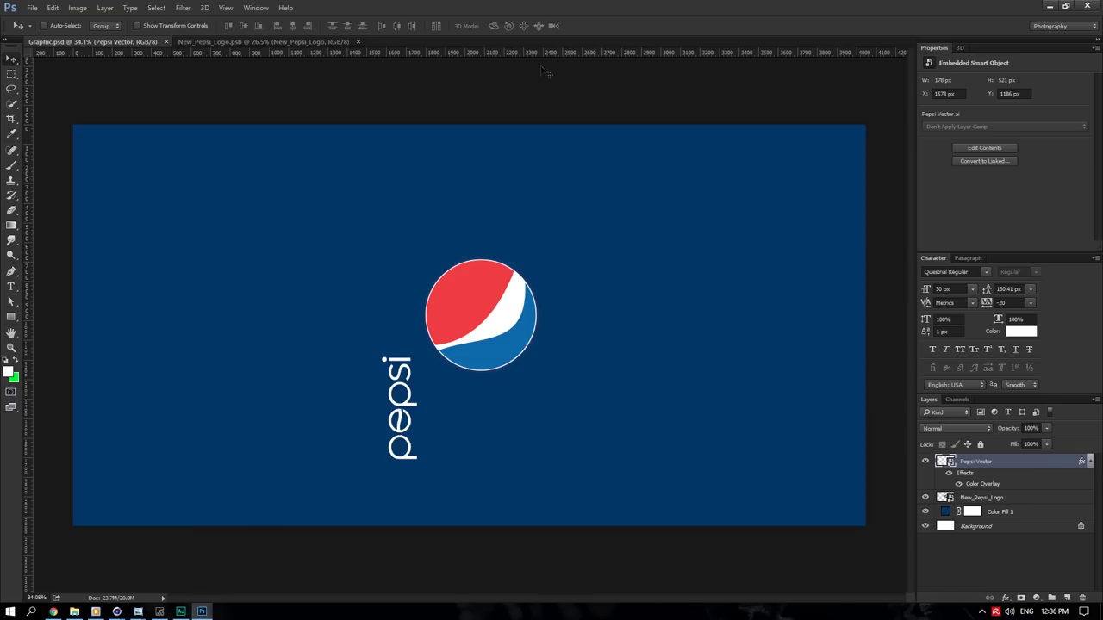
left_click(77, 8)
left_click(94, 99)
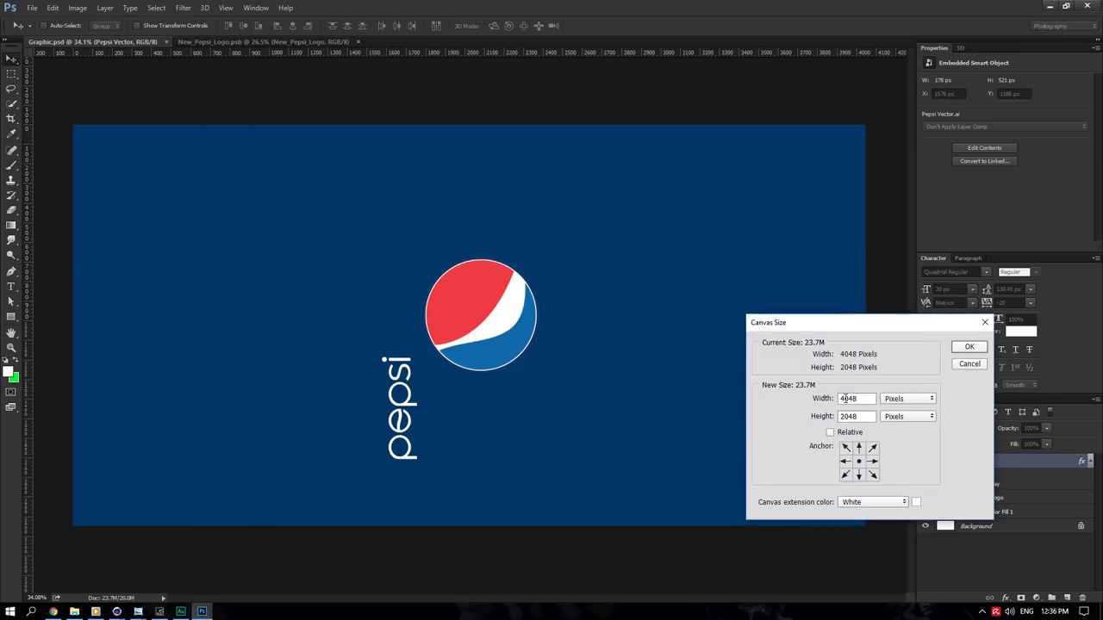
left_click_drag(848, 398, 837, 399)
type("35")
left_click(956, 348)
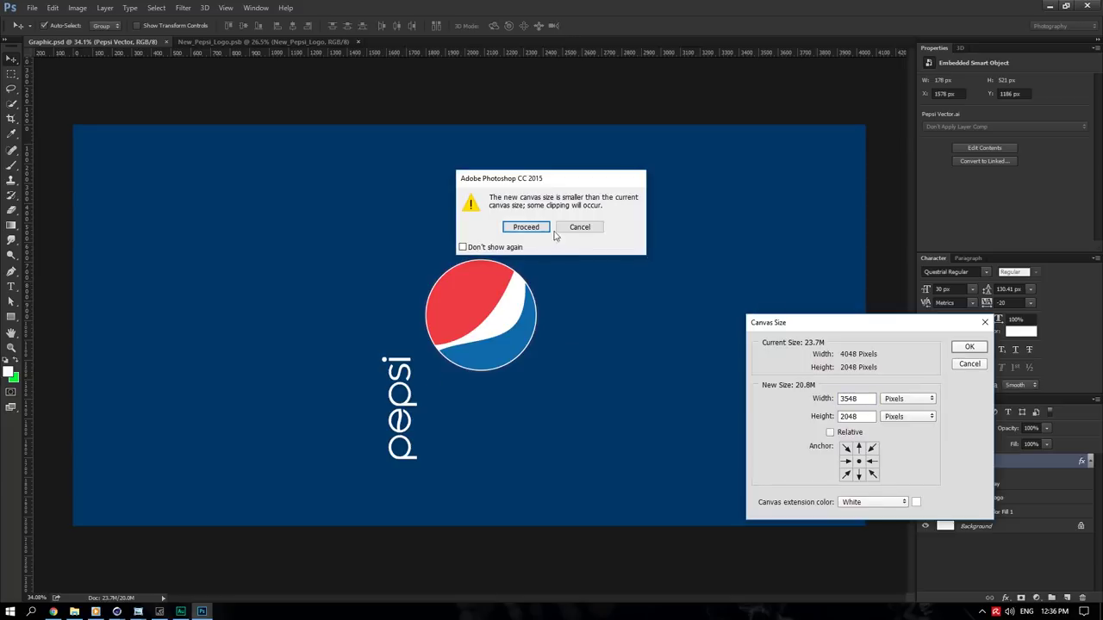
left_click(541, 228)
- Reload the label texture in Cinema 4D and compare the rendered can with the reference CanInstagram2_0081.jpg
left_click(118, 611)
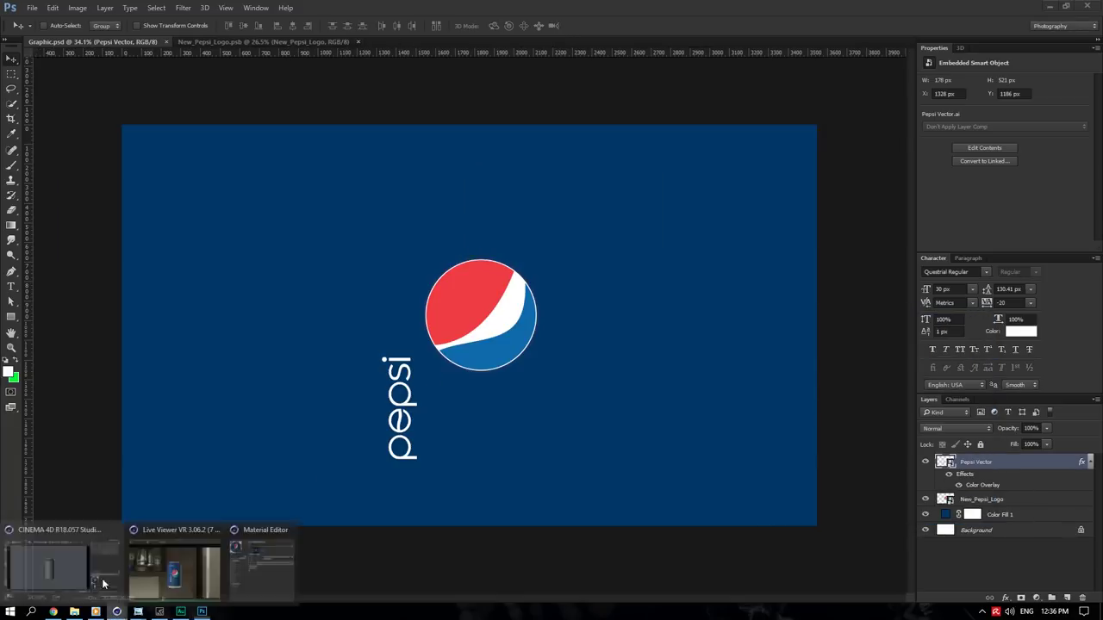
left_click(104, 583)
left_click(810, 244)
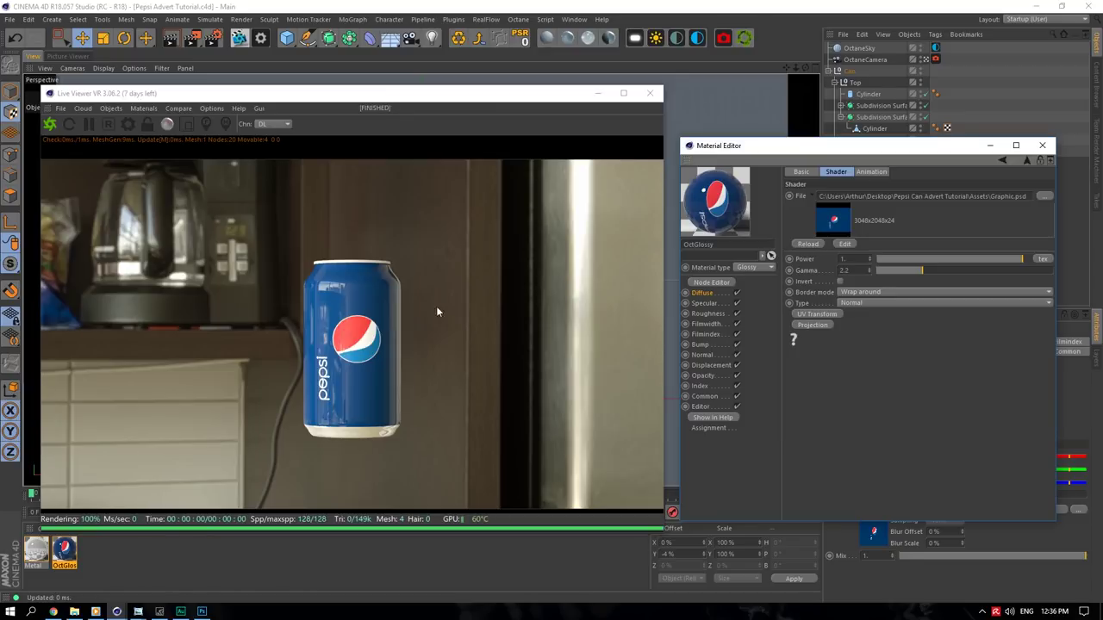
left_click(138, 610)
left_click(204, 580)
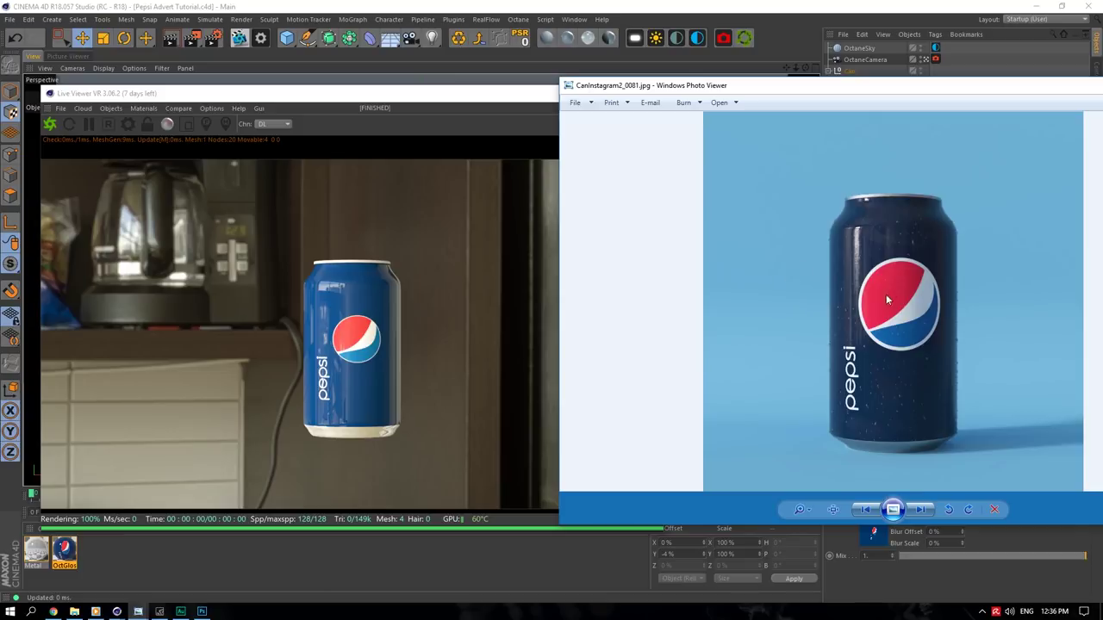
- In Photoshop, scale the New_Pepsi_Logo layer up uniformly from its center to about 47.9%
left_click(201, 612)
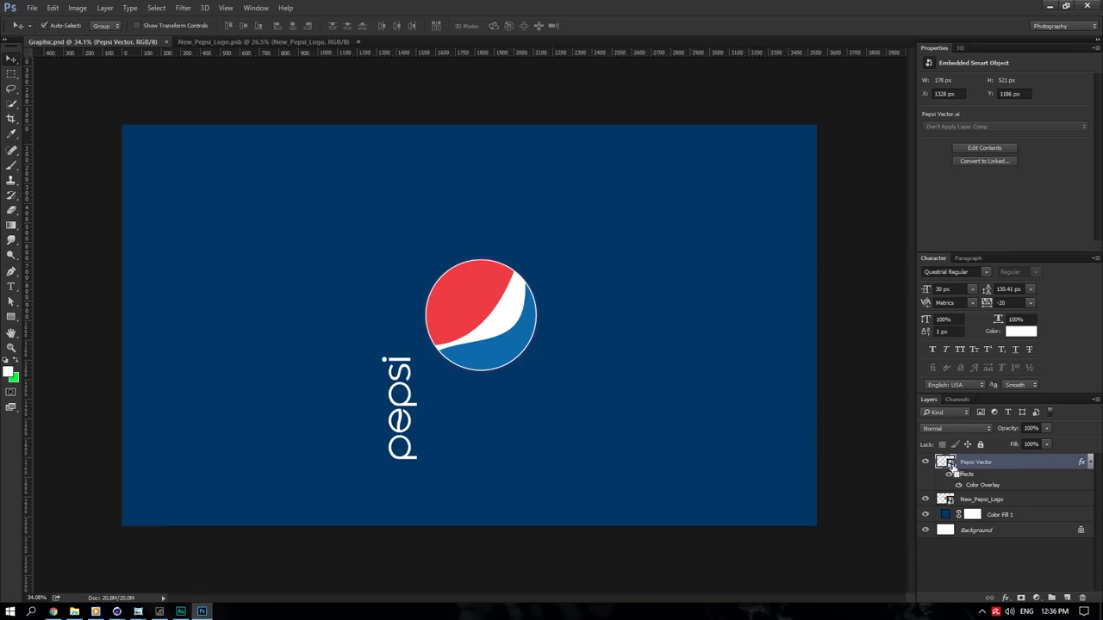
key("ctrl+t")
key("Return")
left_click(972, 501)
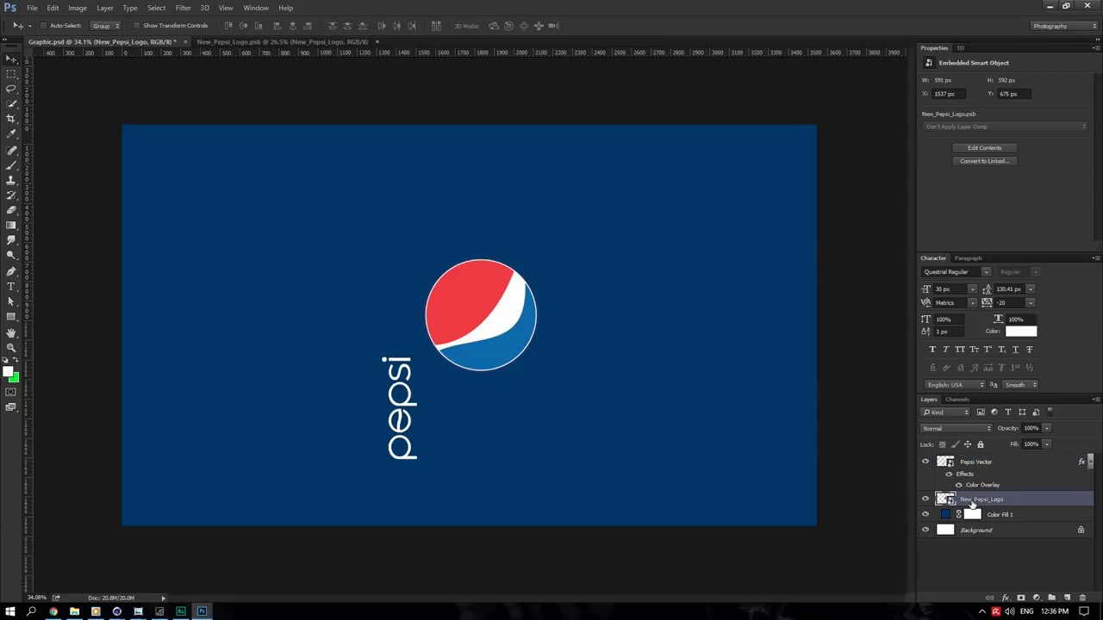
key("ctrl+t")
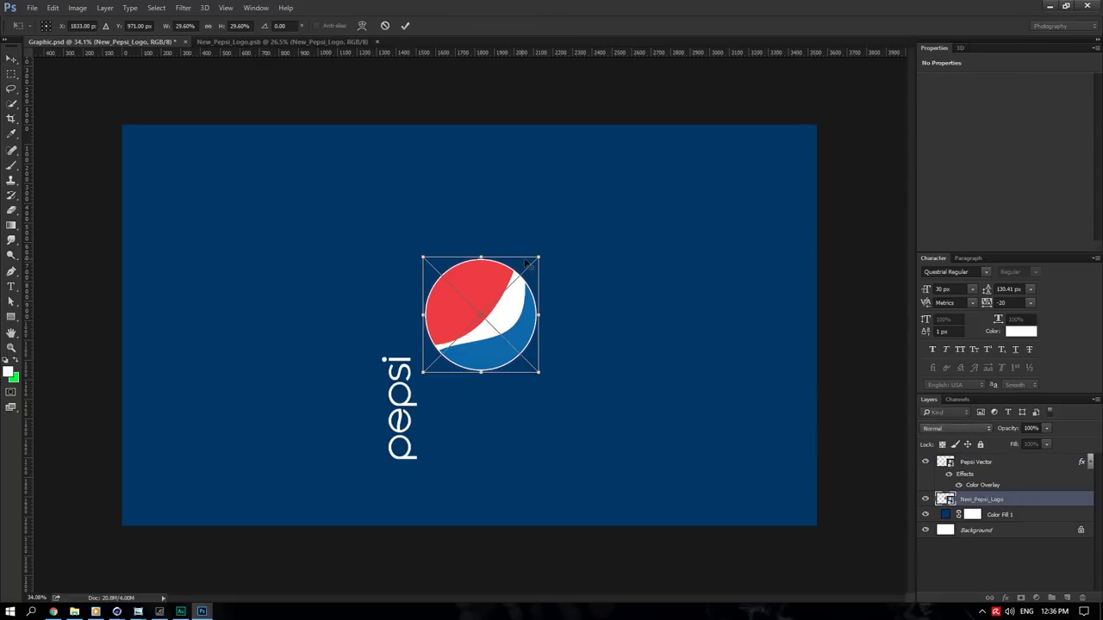
left_click_drag(538, 257, 574, 221, "alt+shift")
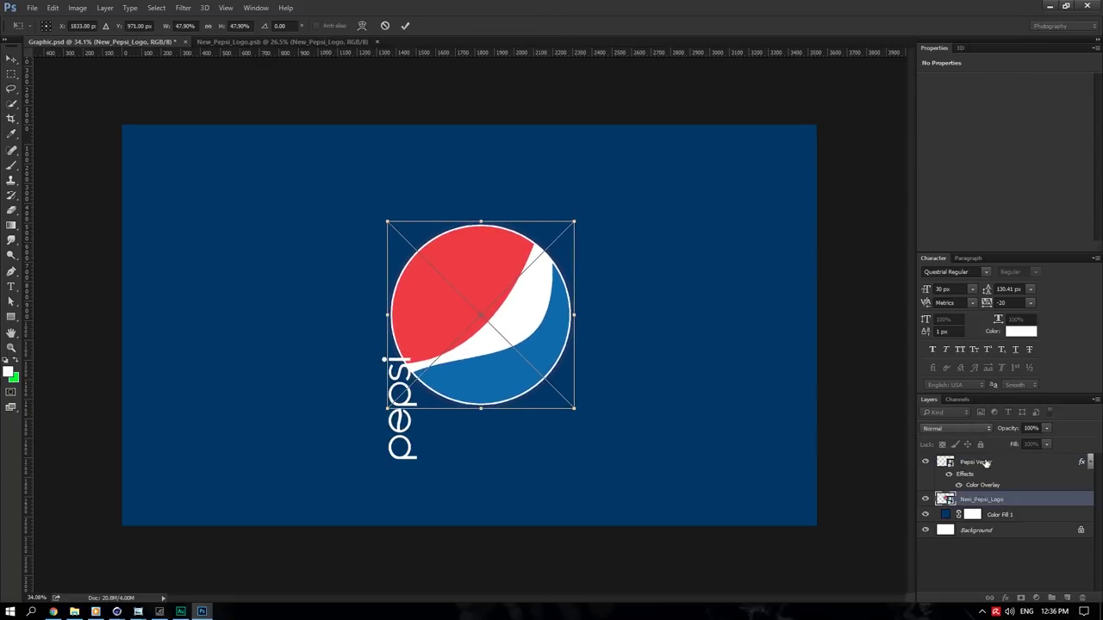
- Scale the Pepsi Vector lettering down to about 151 × 442 px and move it to about X 1176, Y 1344 px, clear of the logo
left_click(986, 463)
key("ctrl+t")
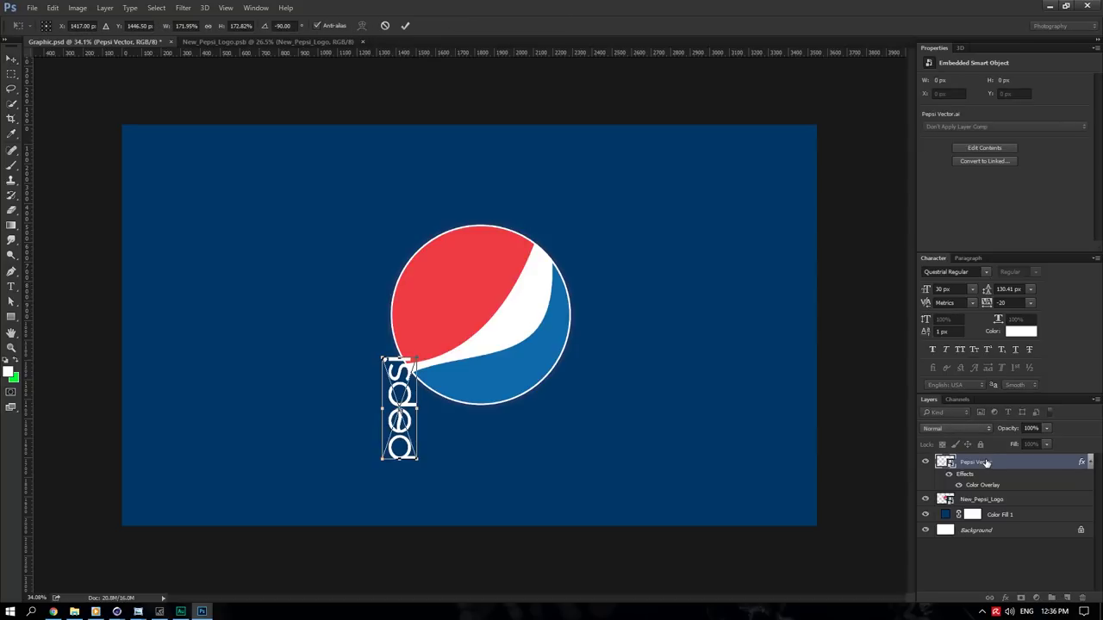
left_click_drag(418, 355, 415, 366, "alt+shift")
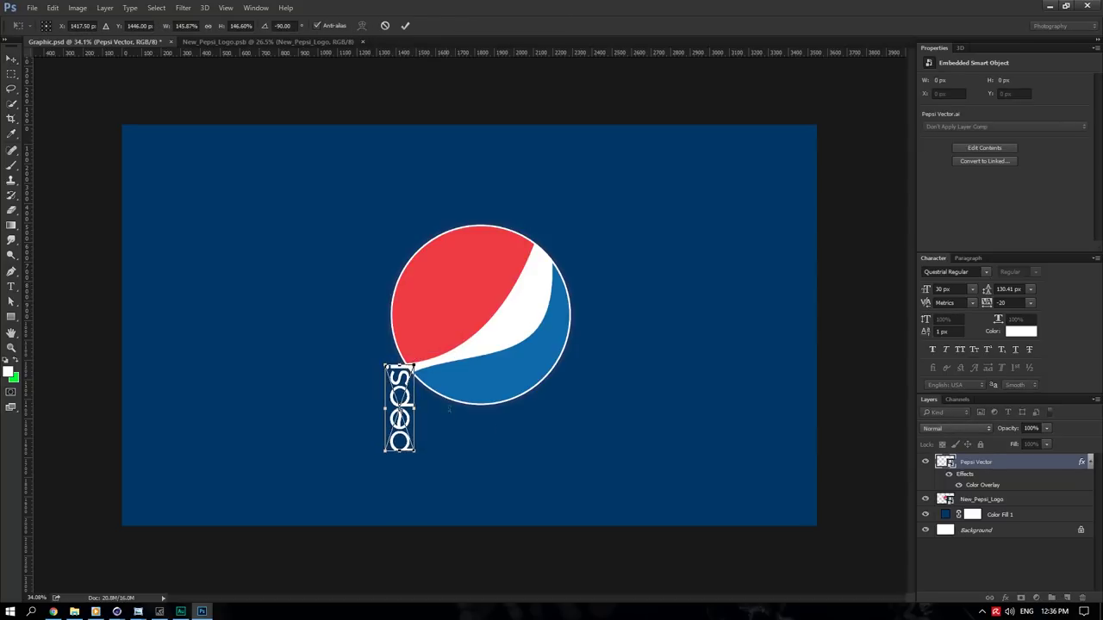
key("Return")
left_click_drag(449, 398, 388, 402)
mouse_move(138, 612)
left_click(255, 535)
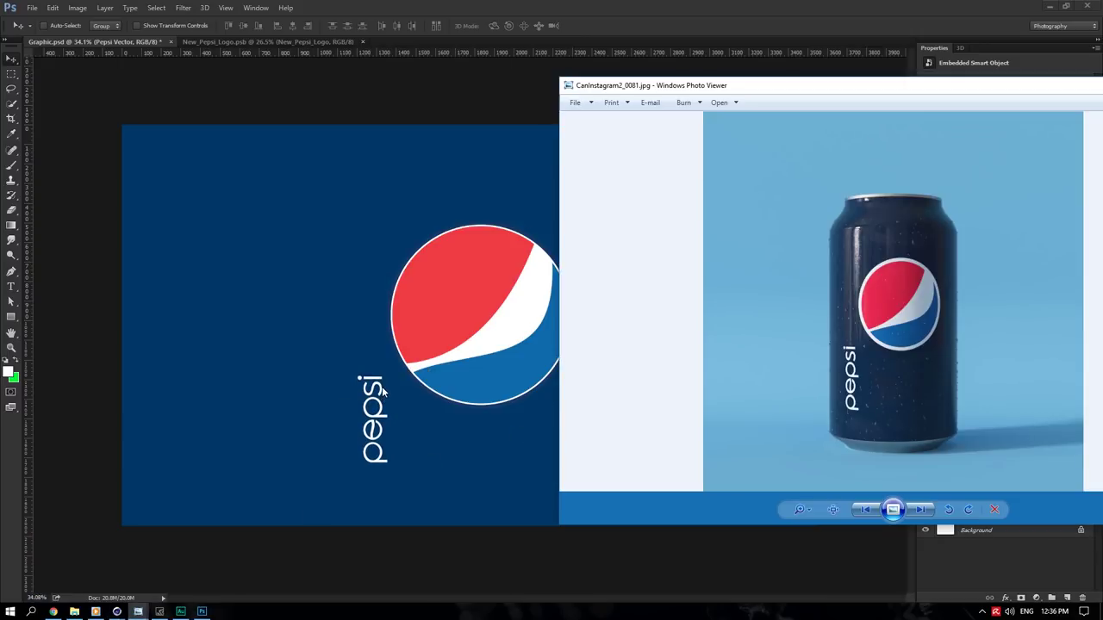
mouse_move(384, 392)
left_mouse_down()
mouse_move(385, 379)
mouse_move(376, 402)
left_mouse_up()
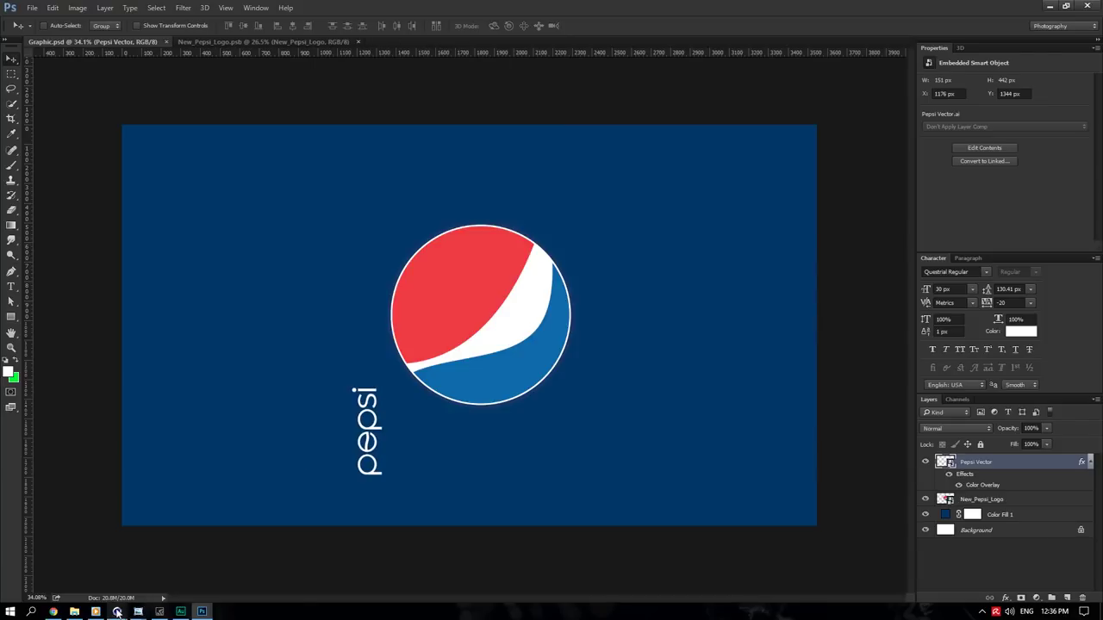
- Reload the enlarged-logo texture in Cinema 4D and check its proportions side by side with the reference can photo
mouse_move(117, 612)
left_click(94, 546)
left_click(807, 244)
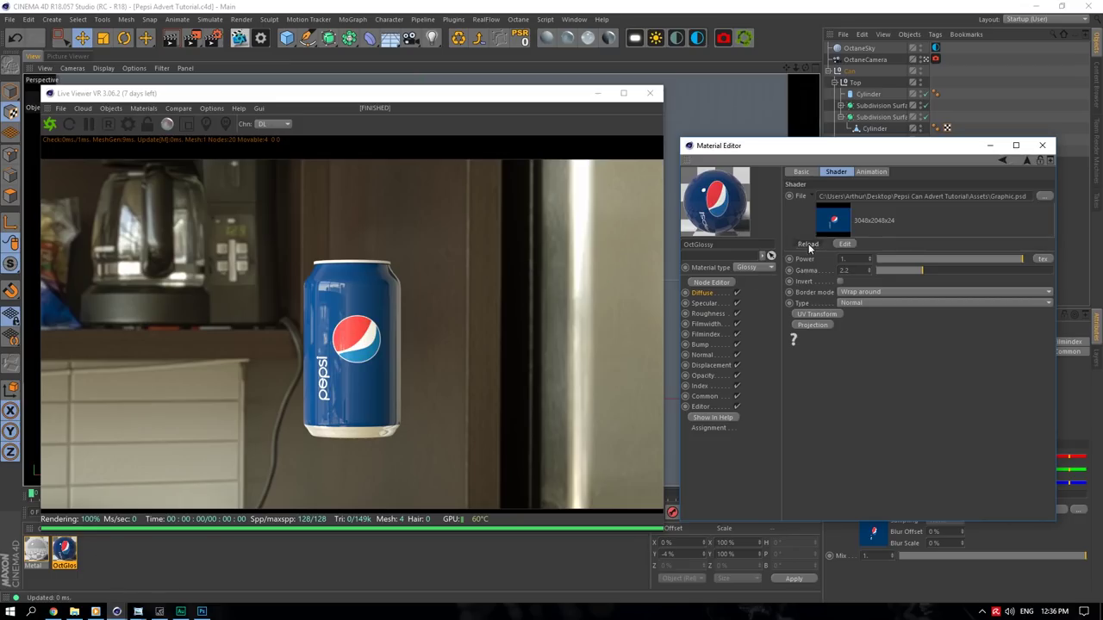
mouse_move(138, 611)
left_click(180, 573)
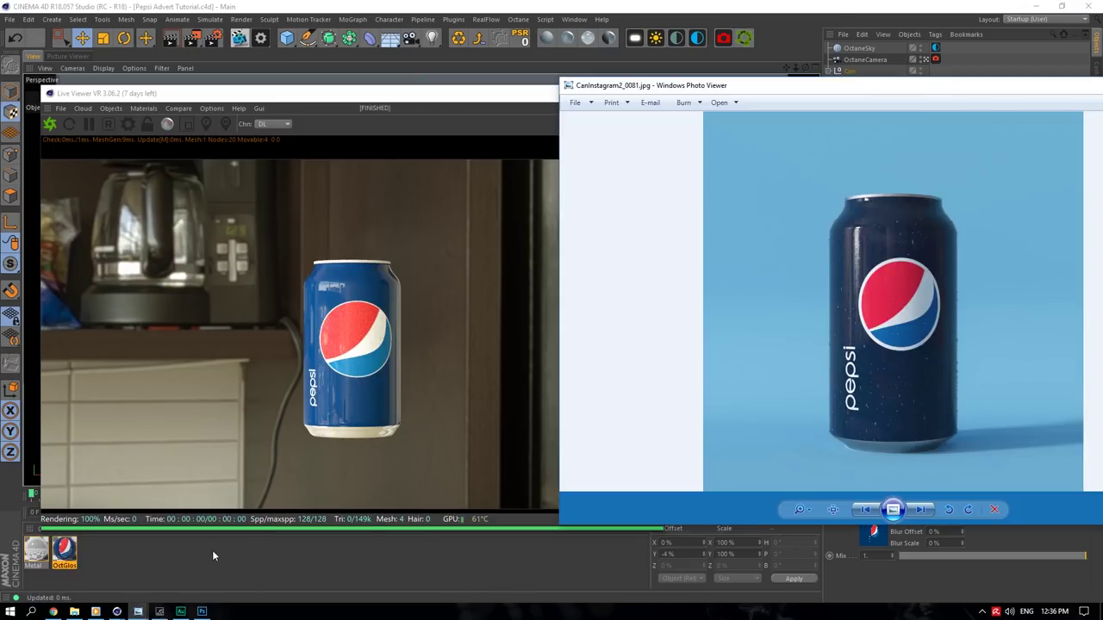
left_click_drag(1074, 87, 950, 87)
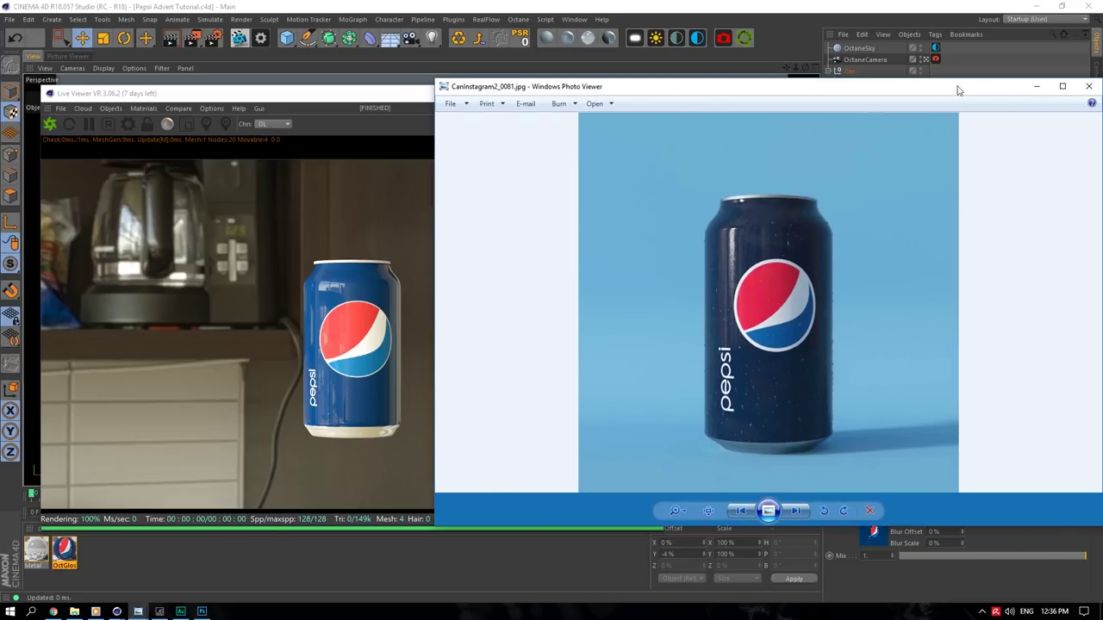
left_click(1036, 86)
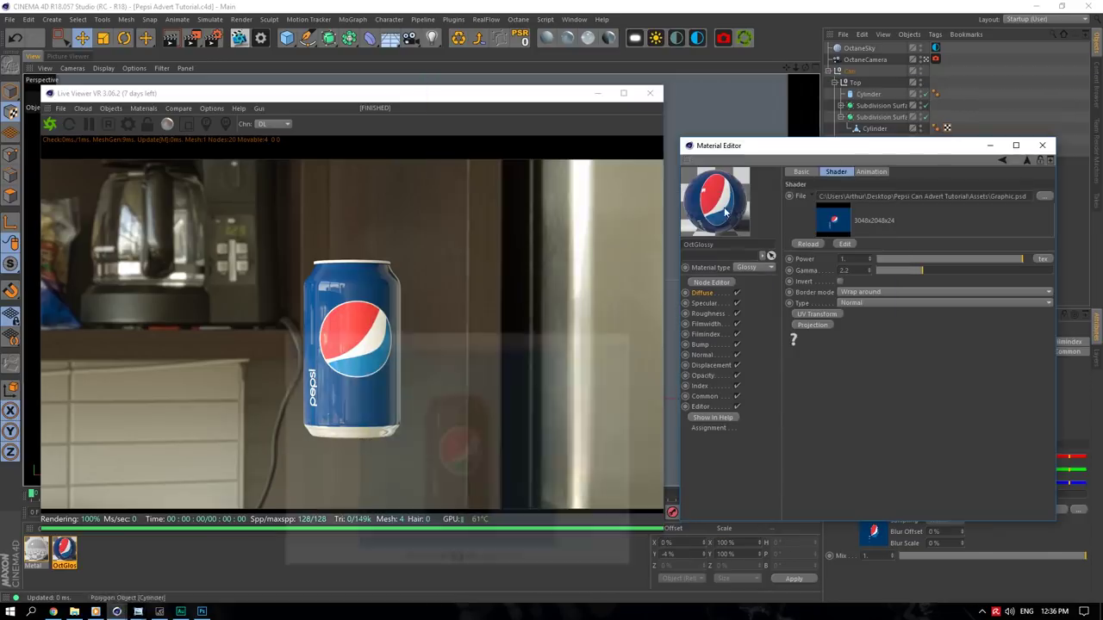
- In Photoshop, scale the New_Pepsi_Logo layer down to about 799 × 800 px and shift the Pepsi Vector lettering to about X 1282 px
left_click(202, 612)
left_click(973, 500)
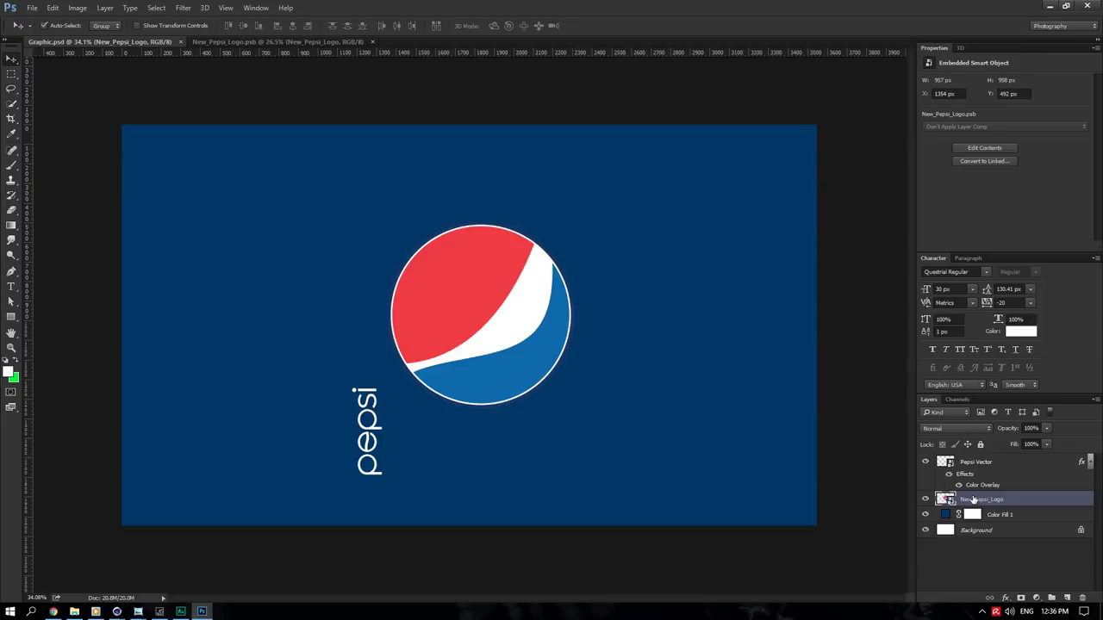
key("ctrl+t")
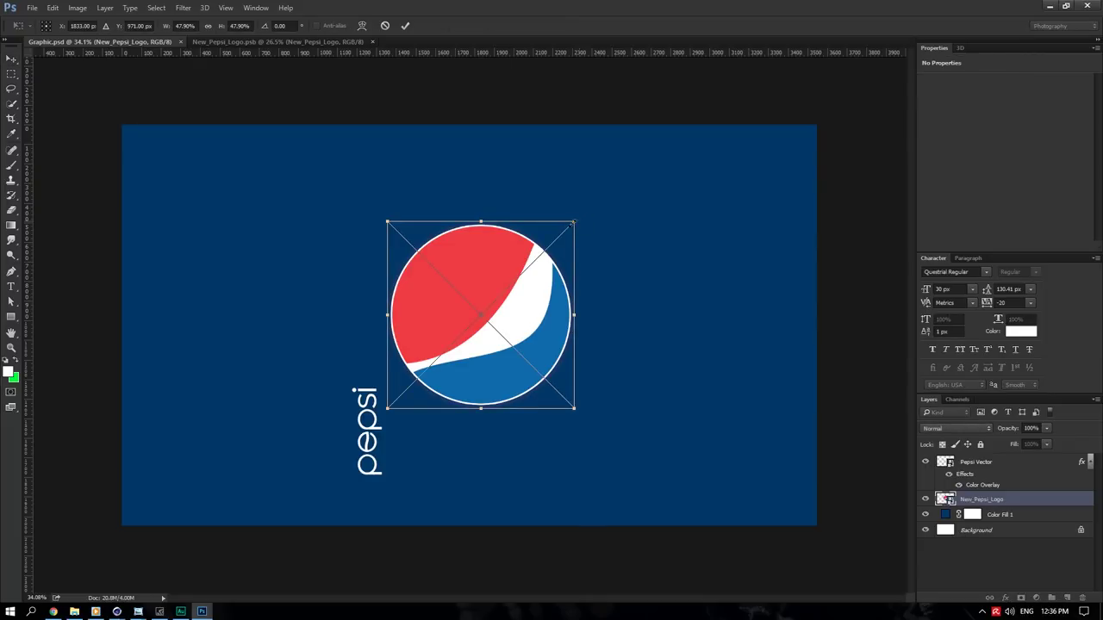
left_click_drag(573, 222, 557, 238, "alt+shift")
key("Return")
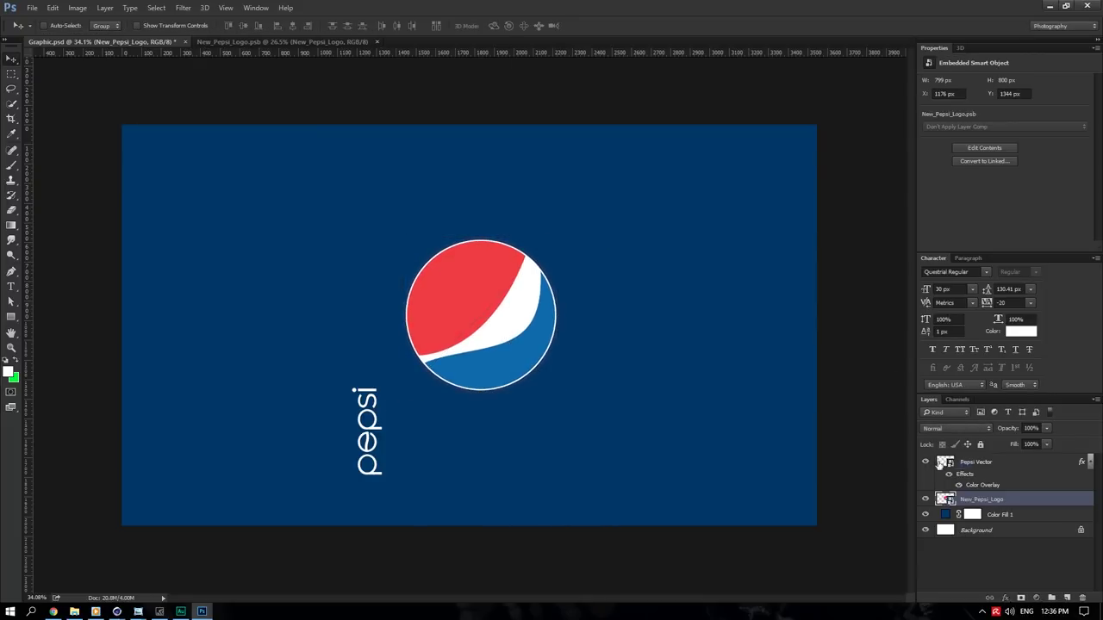
left_click(941, 463)
left_click_drag(488, 416, 510, 414)
- Reload the adjusted label in Cinema 4D and compare its size and color with the CanInstagram2_0081.jpg reference
mouse_move(117, 610)
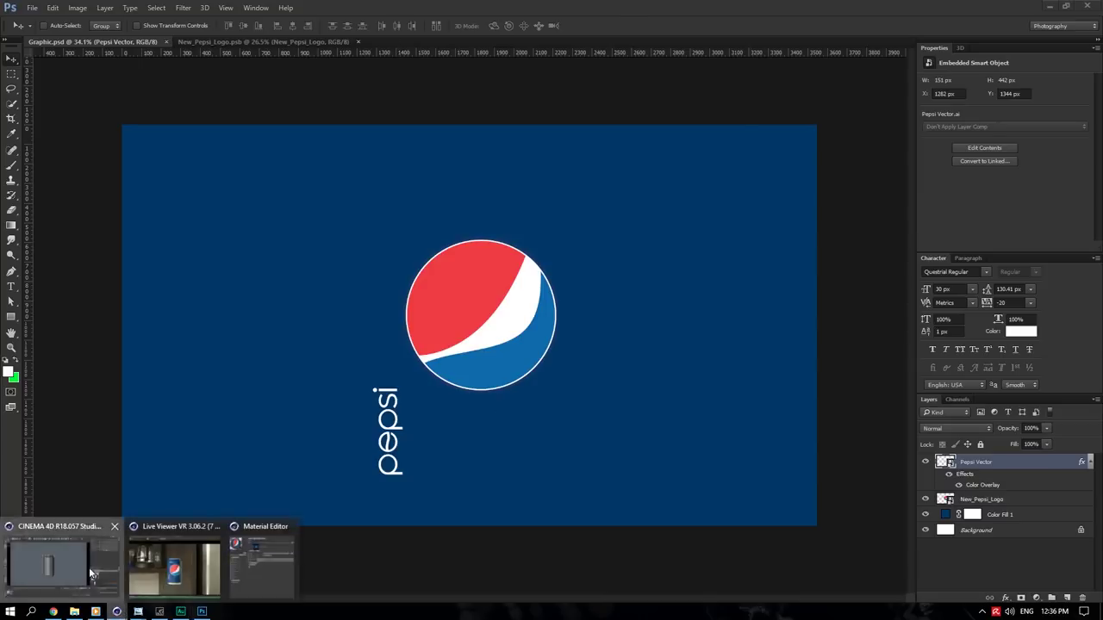
left_click(92, 573)
left_click(801, 244)
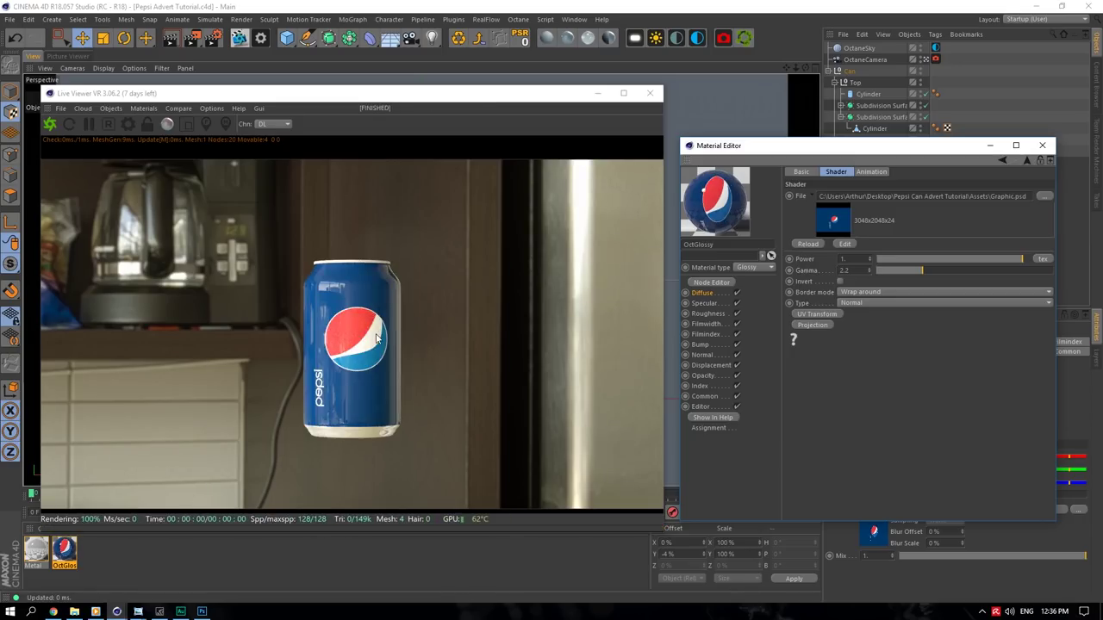
mouse_move(138, 611)
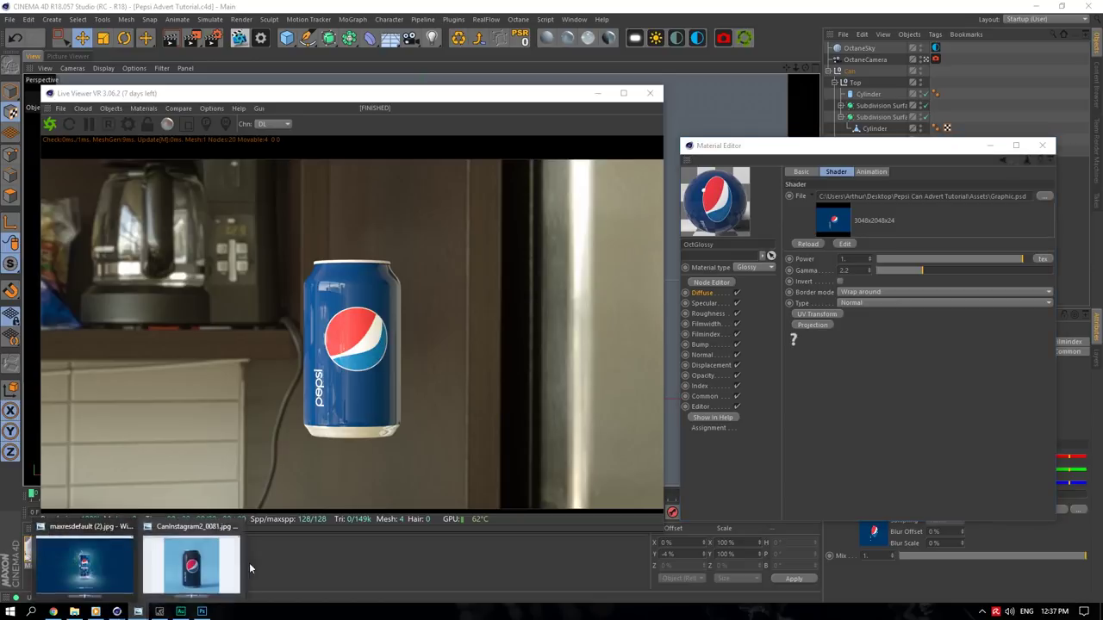
left_click(194, 560)
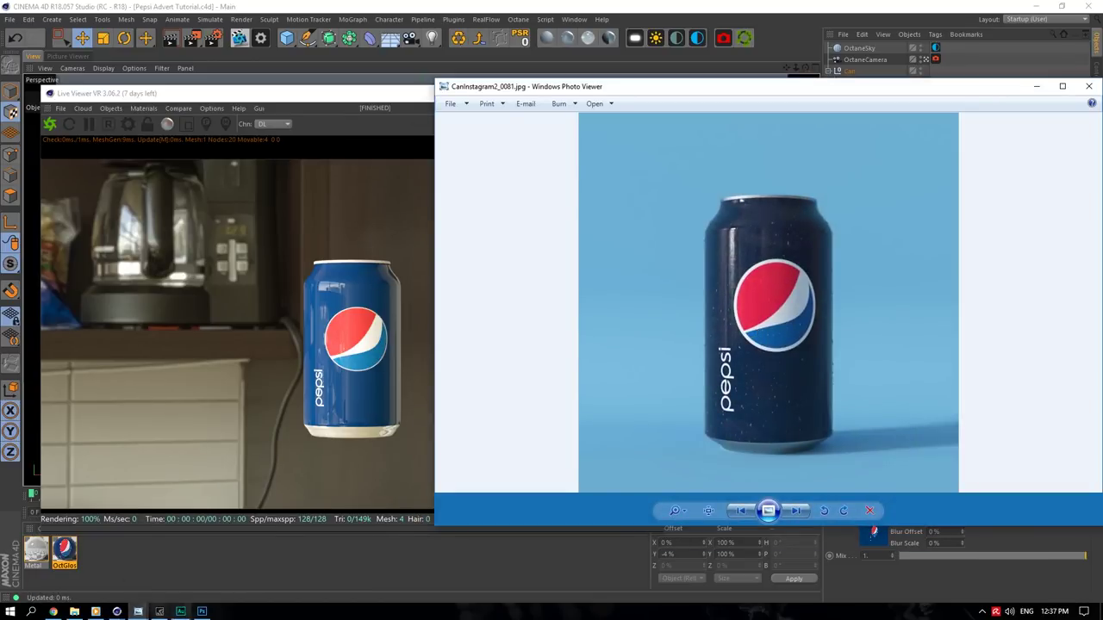
- In Photoshop, darken the Color Fill 1 layer by setting its color's brightness to 30%
left_click(201, 610)
double_click(944, 515)
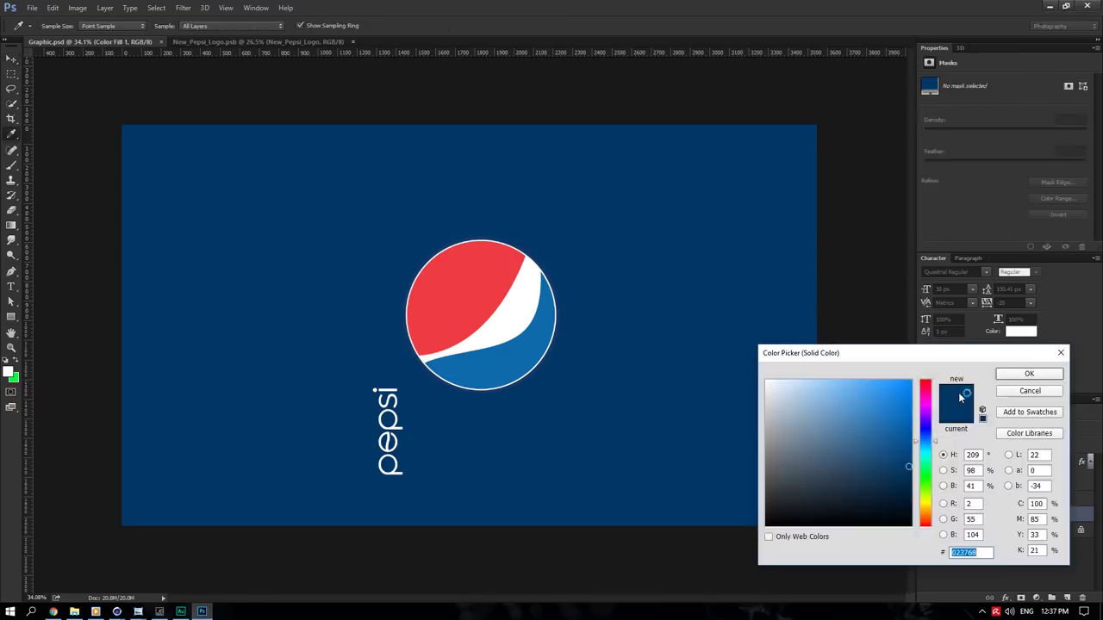
double_click(971, 485)
type("30")
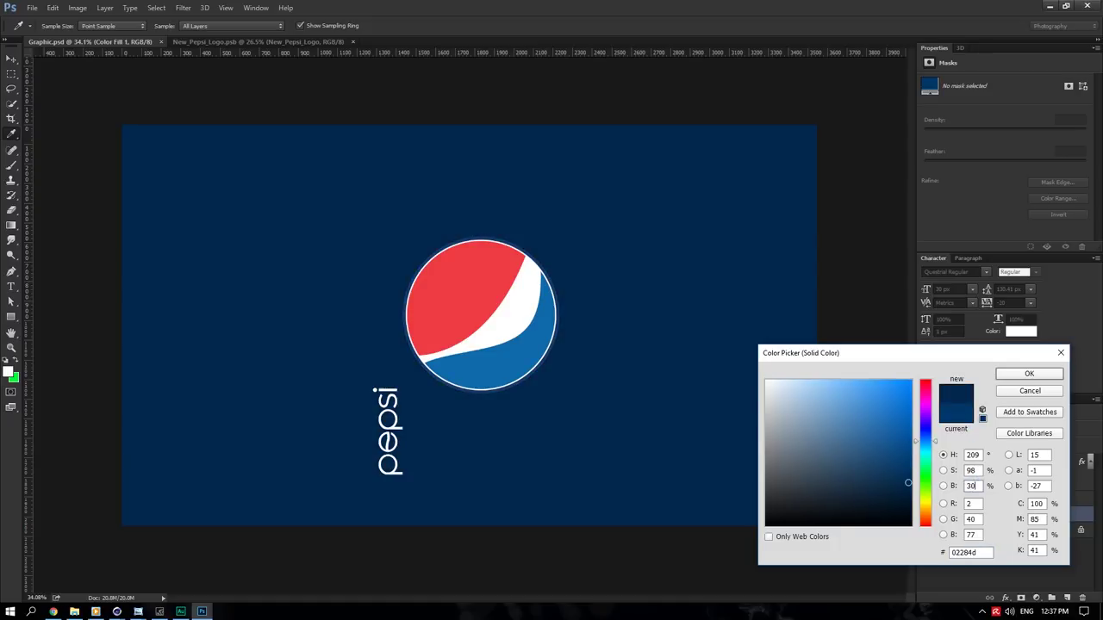
left_click(1028, 373)
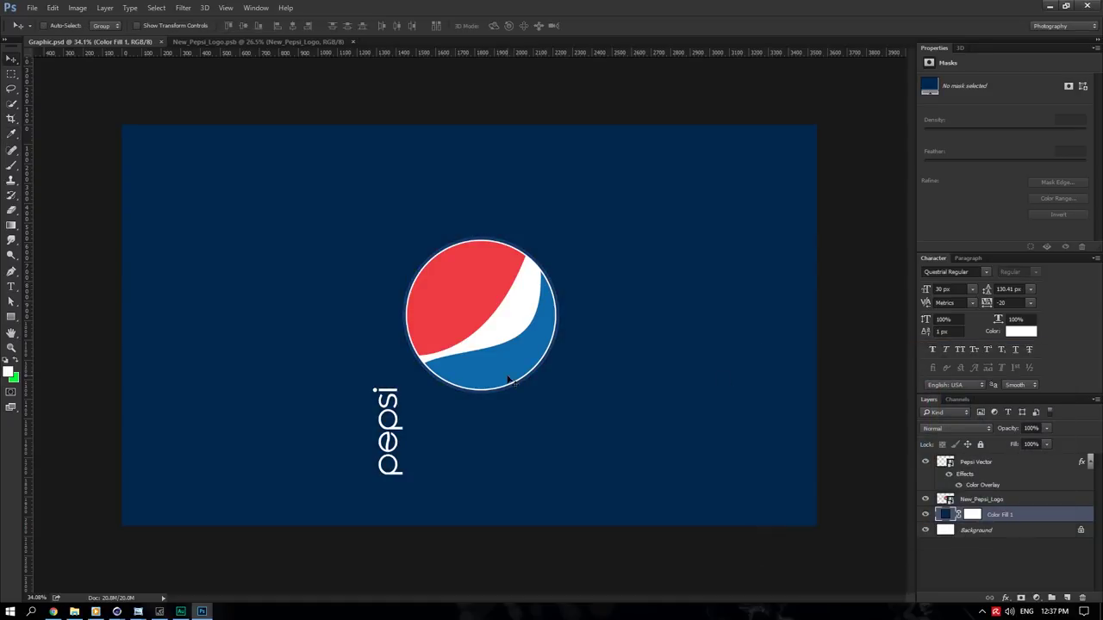
- Collapse the Pepsi Vector effects and group the Pepsi Vector and New_Pepsi_Logo layers
left_click(1017, 463)
left_click(1090, 461)
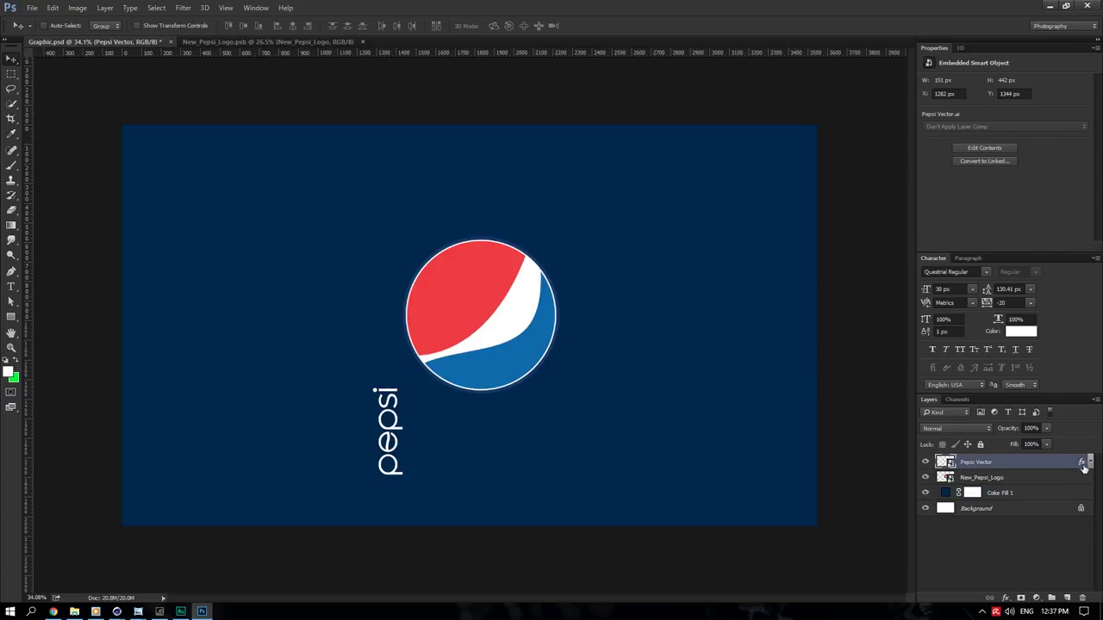
left_click(1063, 478, "shift")
left_click(1051, 597)
- Add an Outer Glow to Group 1, adjusting its size and opacity for a soft halo around the logo and lettering
right_click(992, 464)
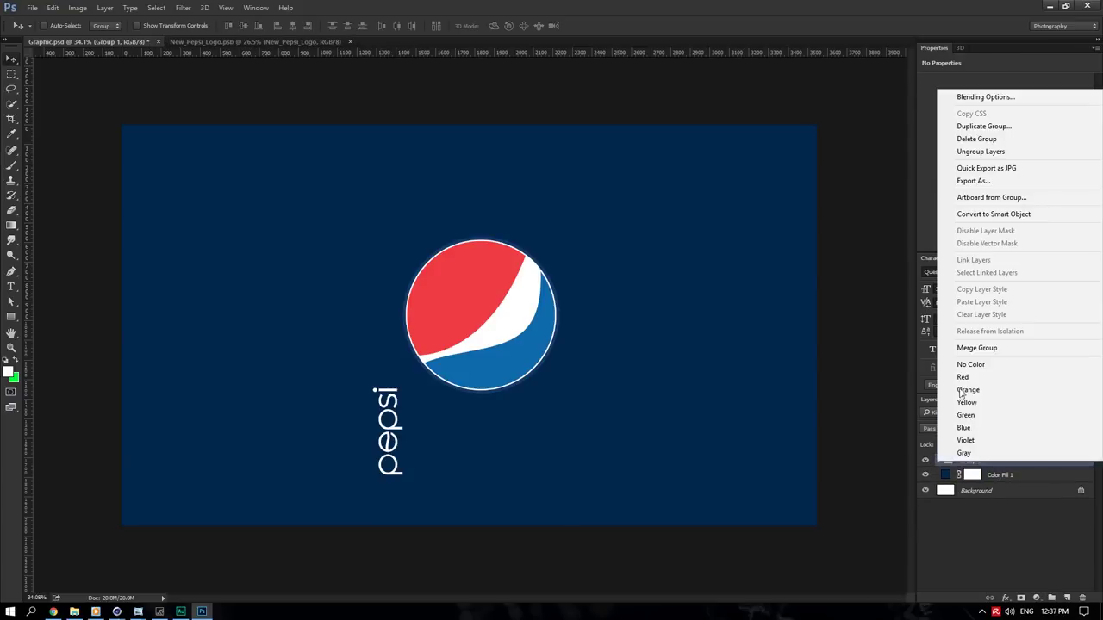
left_click(826, 224)
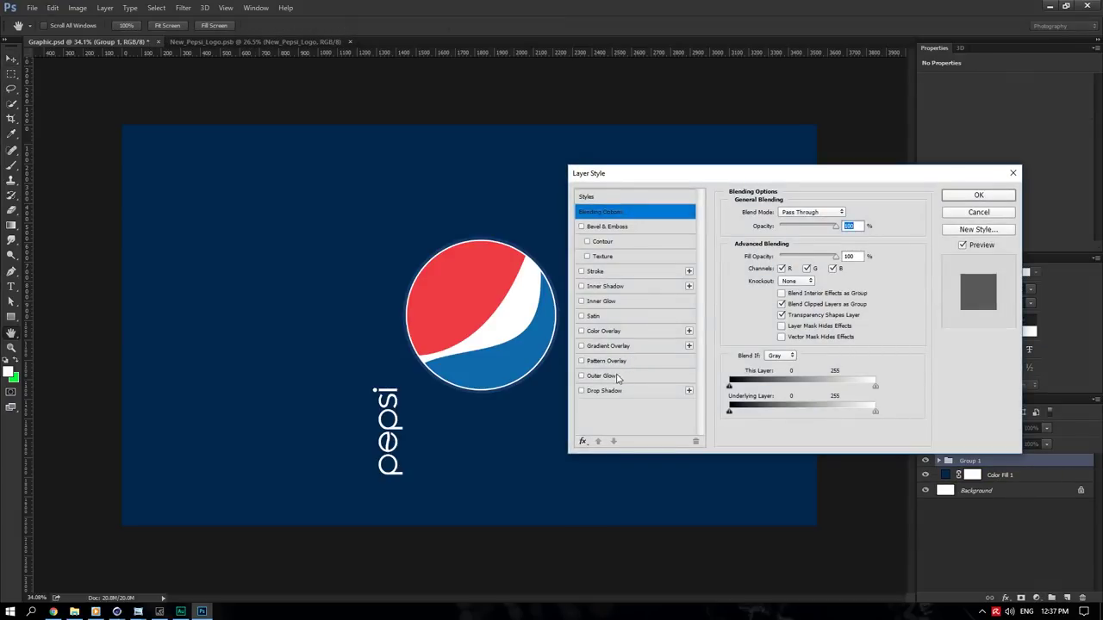
left_click(613, 377)
left_click_drag(794, 315, 817, 315)
left_click_drag(795, 229, 777, 227)
left_click(978, 194)
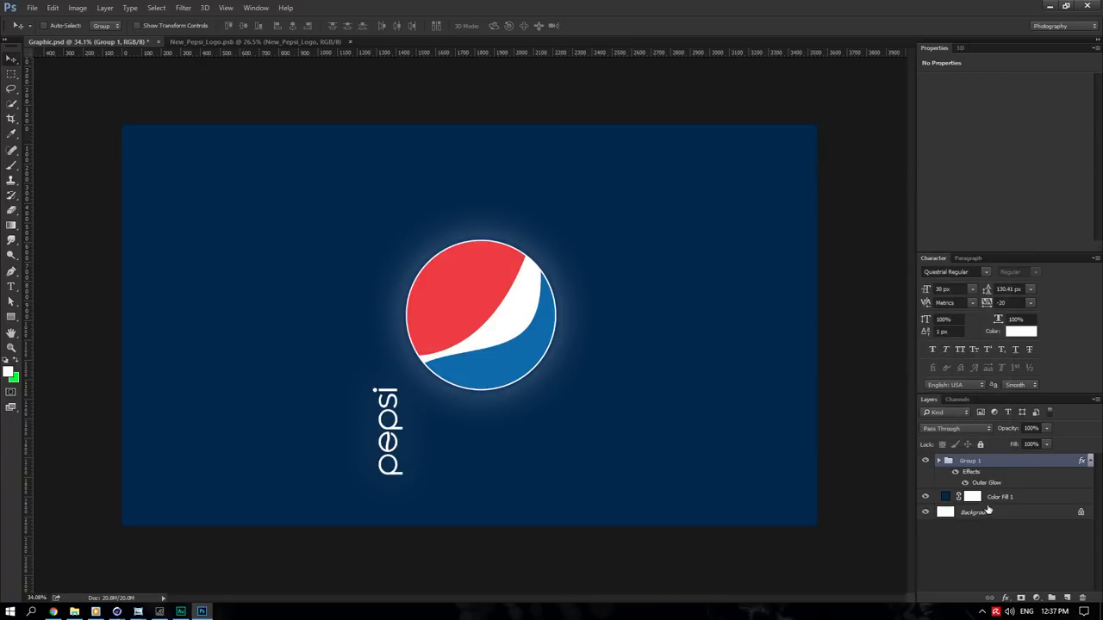
- Select the Color Fill 1 layer and open the Assets folder of Pepsi Can Advert Tutorial in File Explorer
left_click(1008, 511)
left_click(1090, 460)
left_click(1021, 476)
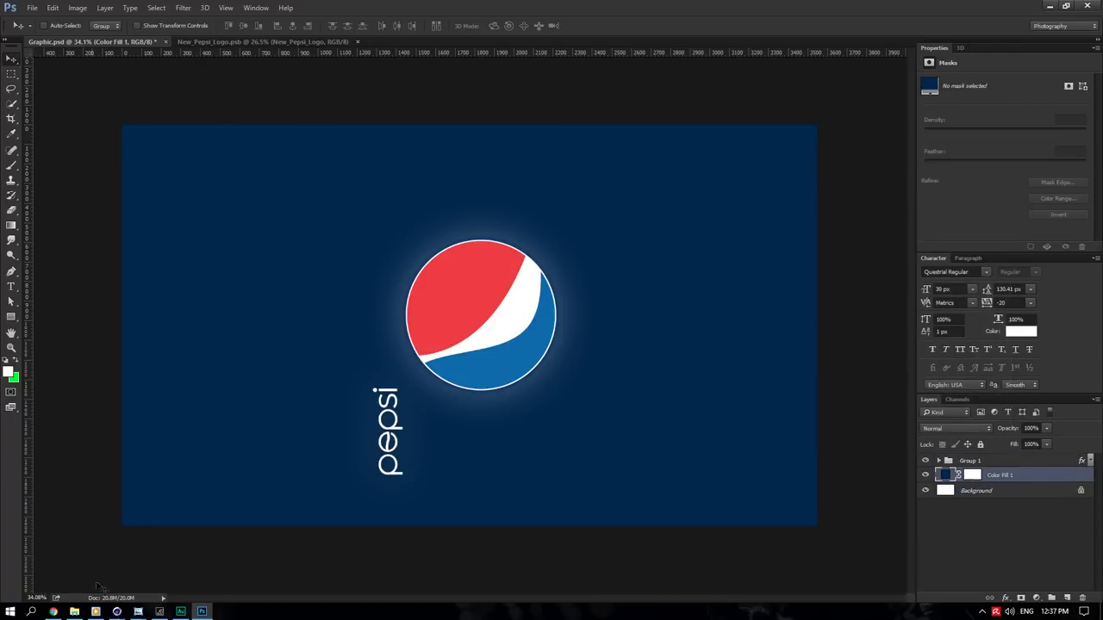
left_click(74, 612)
left_click(797, 198)
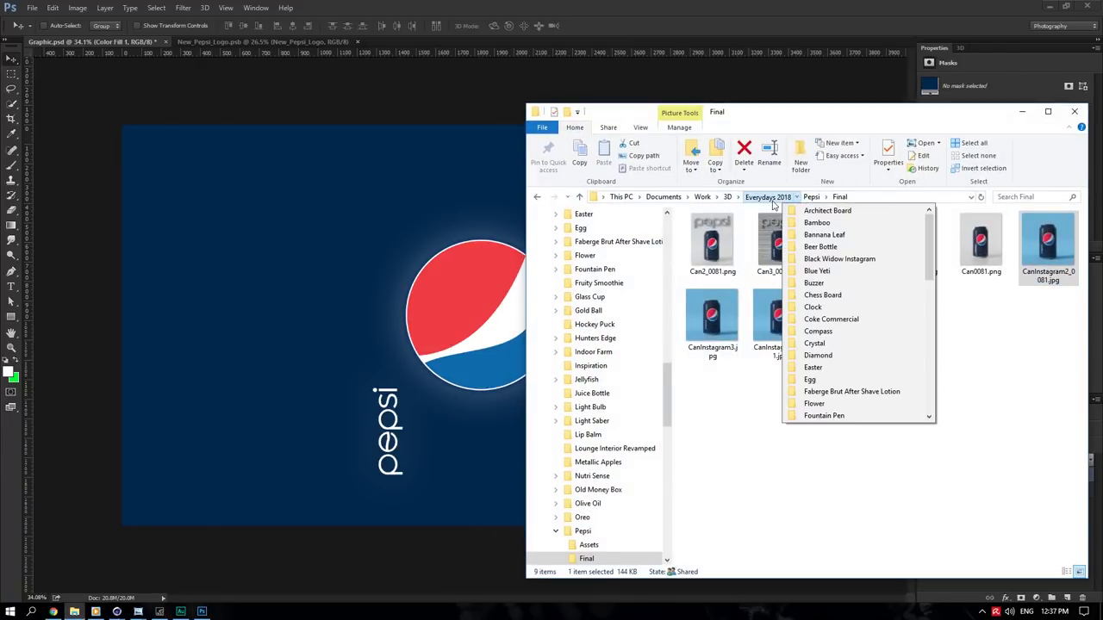
left_click(668, 224)
scroll(667, 226, "up", 15)
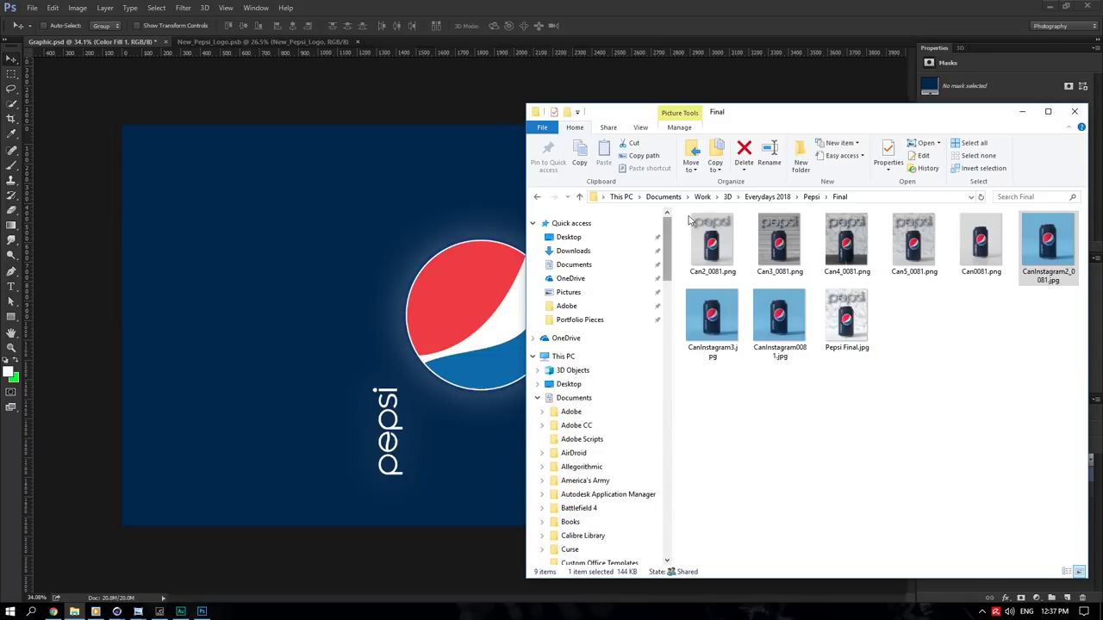
left_click(600, 238)
left_click_drag(1083, 226, 1065, 556)
double_click(974, 456)
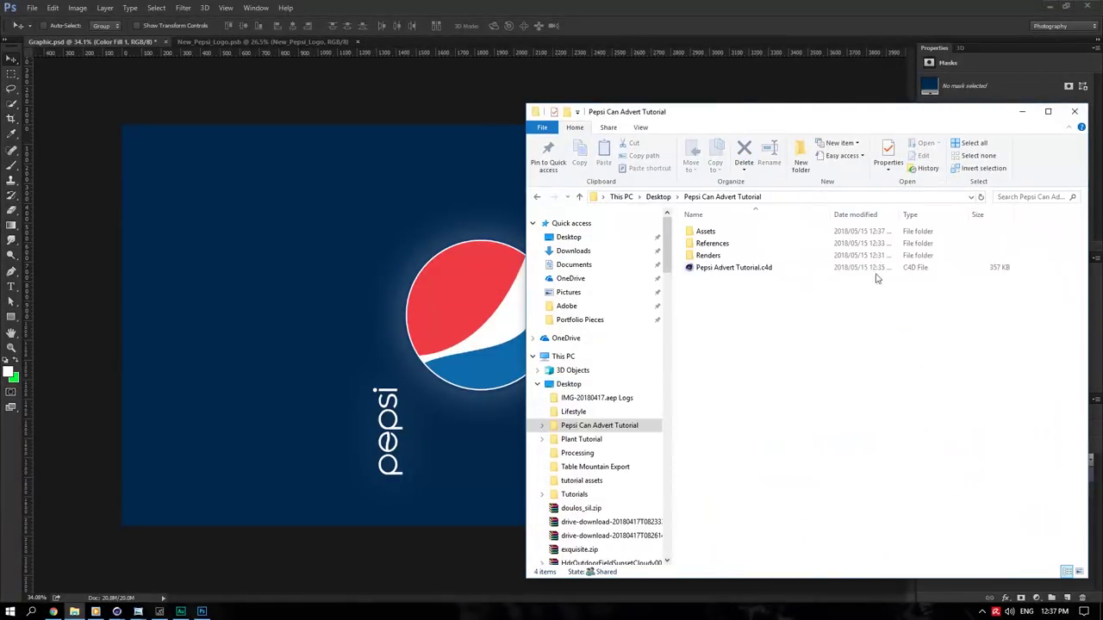
double_click(734, 233)
- Place the graffiti artwork from the Assets folder into Graphic.psd, between Group 1 and Color Fill 1
left_click_drag(722, 257, 448, 310)
left_click_drag(770, 288, 782, 308)
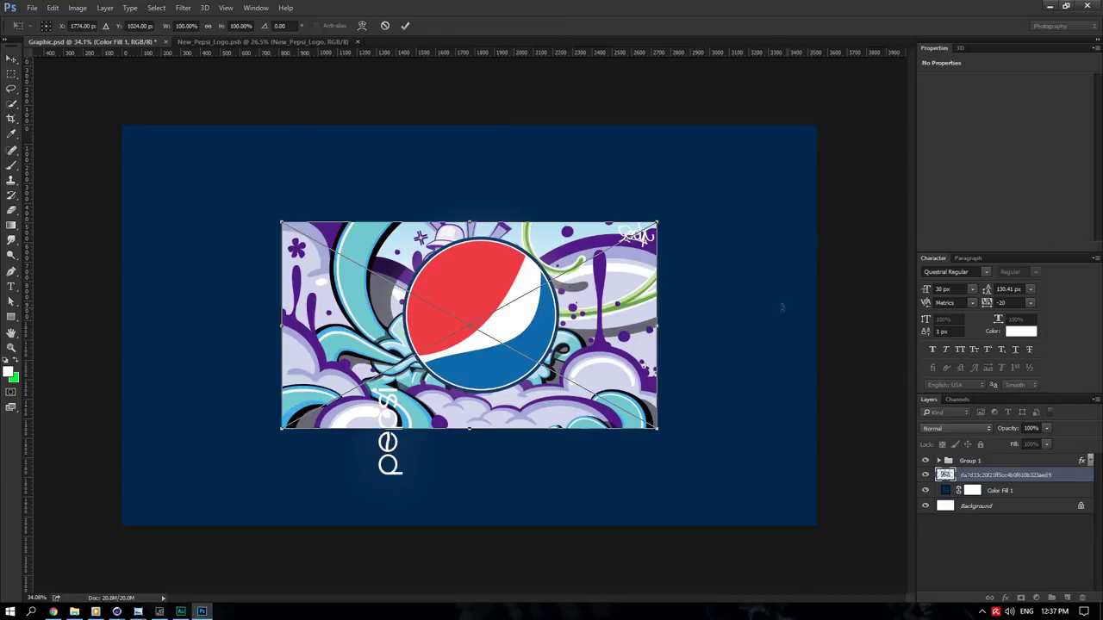
- Enlarge the placed graffiti artwork from its centre to cover the canvas and clip a Hue/Saturation adjustment layer to it
left_click_drag(657, 222, 925, 112, "alt+shift")
key("Return")
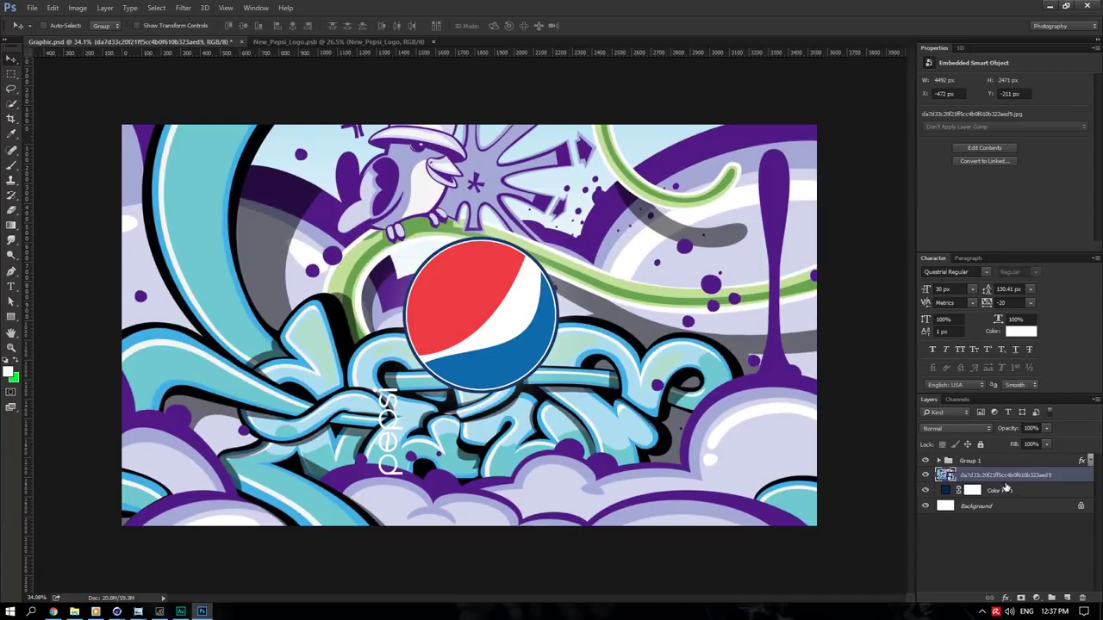
left_click(1036, 601)
left_click(1006, 467)
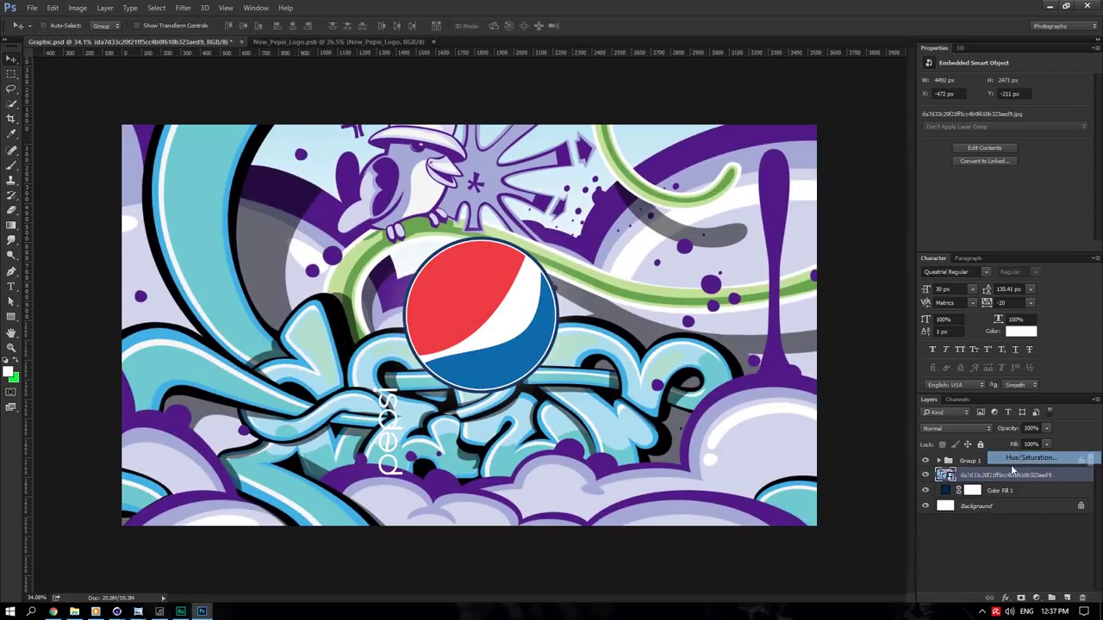
key("ctrl+alt+g")
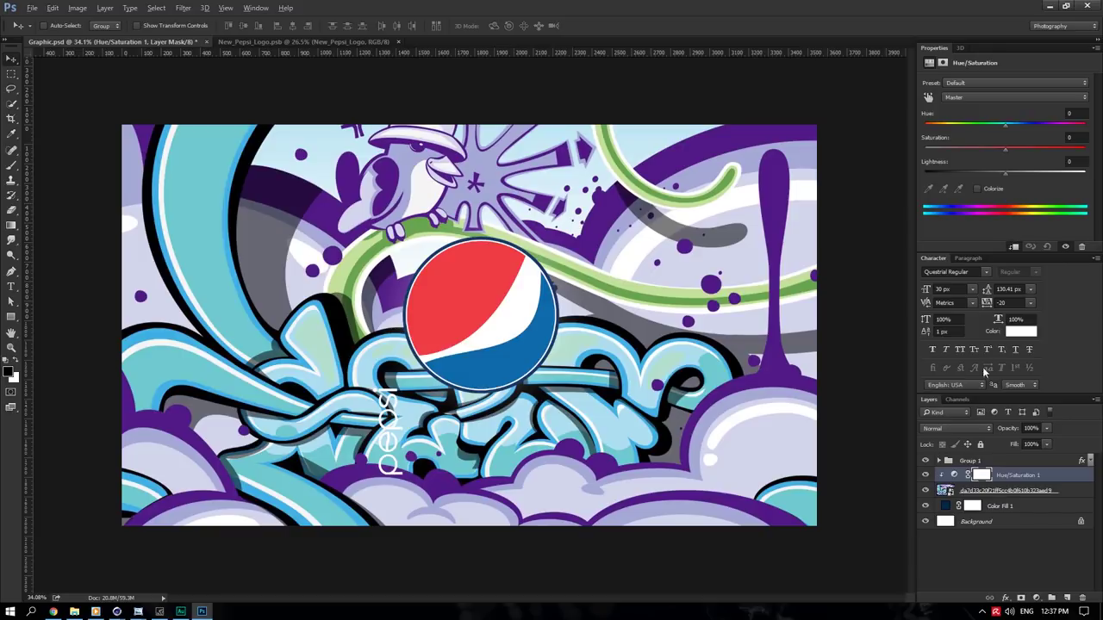
- Colorize the graffiti artwork blue with hue 219 and saturation 40
left_click(986, 188)
left_click_drag(924, 126, 1036, 124)
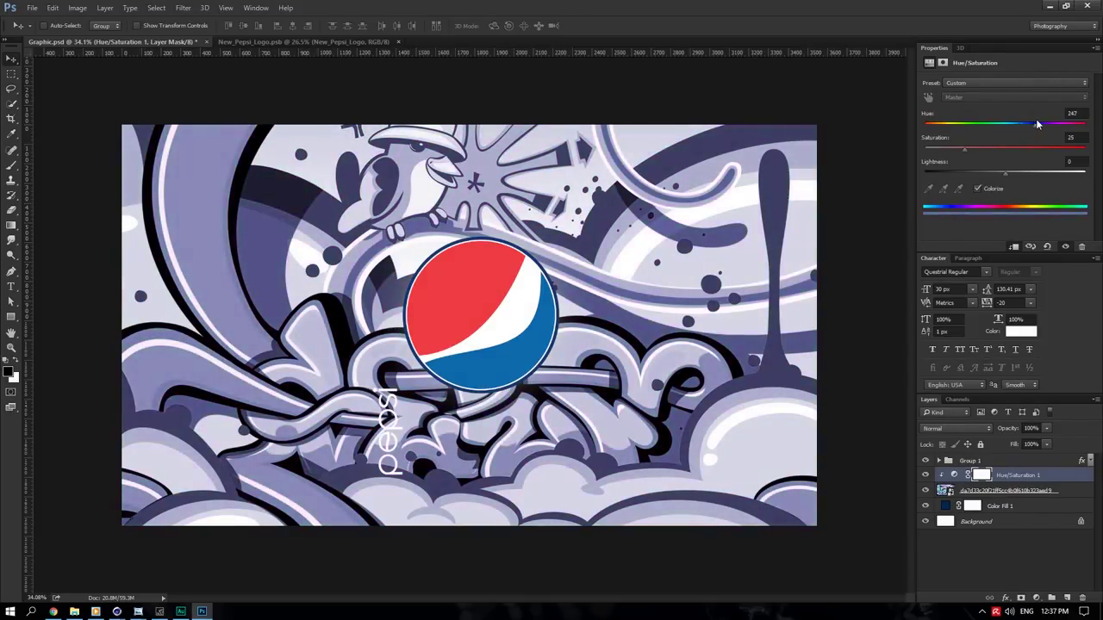
left_click_drag(980, 150, 986, 150)
left_click(1084, 137)
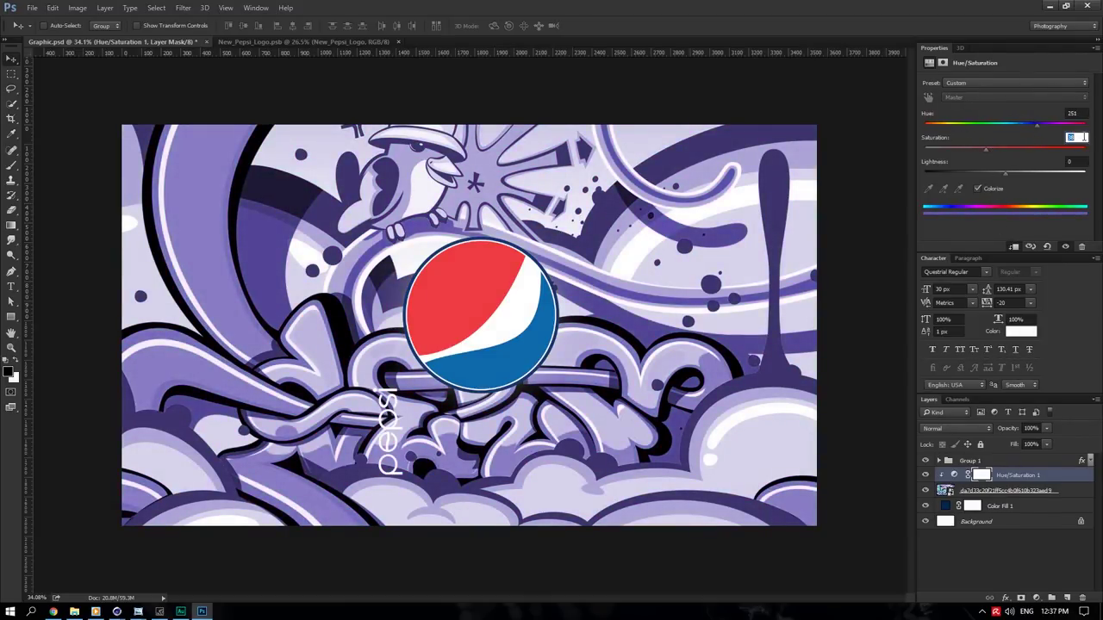
type("4")
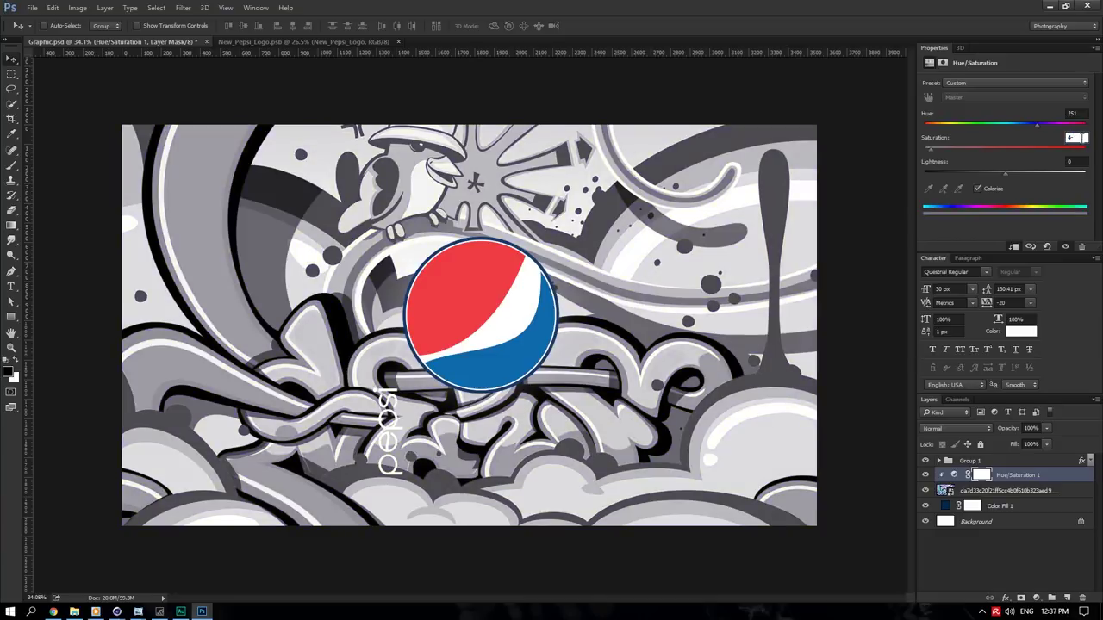
type("0")
mouse_move(1037, 124)
left_mouse_down()
mouse_move(1011, 122)
mouse_move(1022, 124)
left_mouse_up()
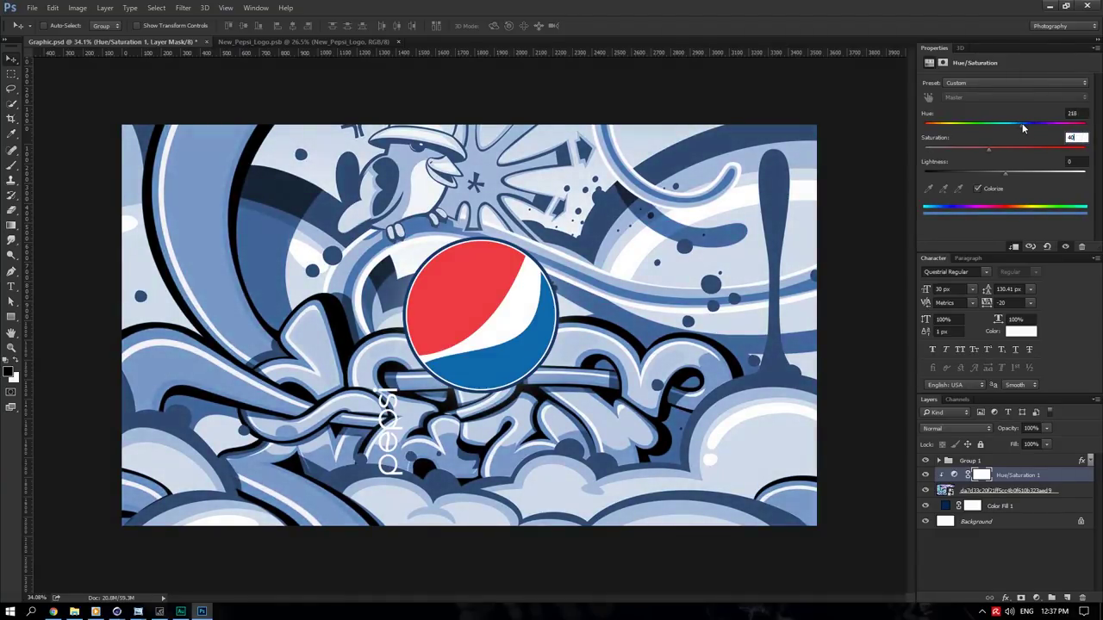
- Clip a Curves adjustment layer above the Hue/Saturation layer and darken the artwork by lowering the curve's white endpoint
left_click(1037, 597)
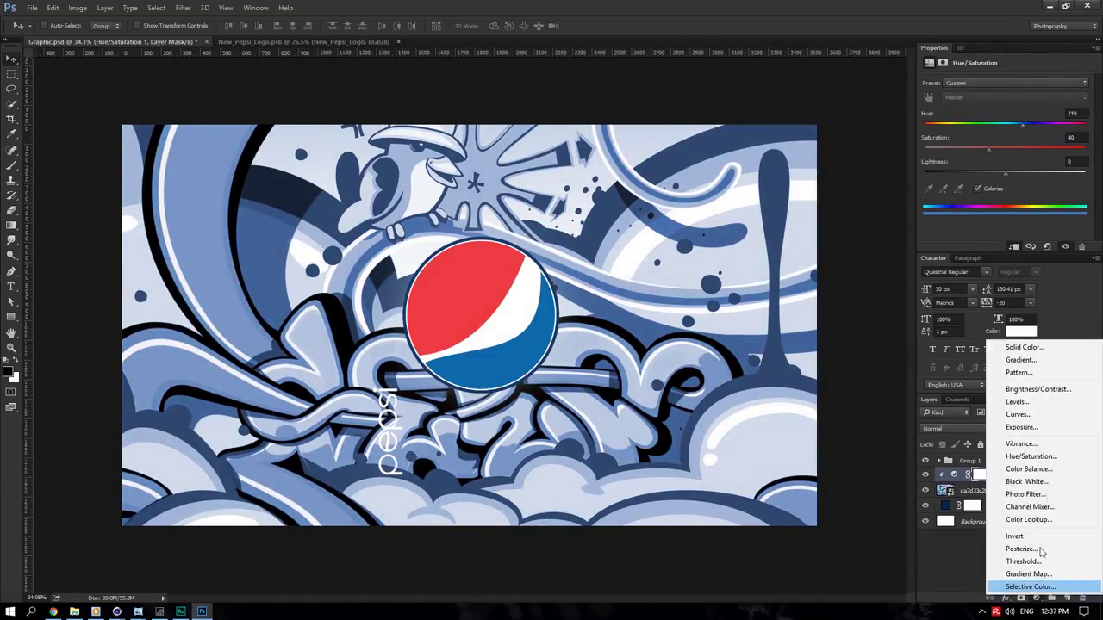
left_click(1038, 418)
left_click(1016, 483, "alt")
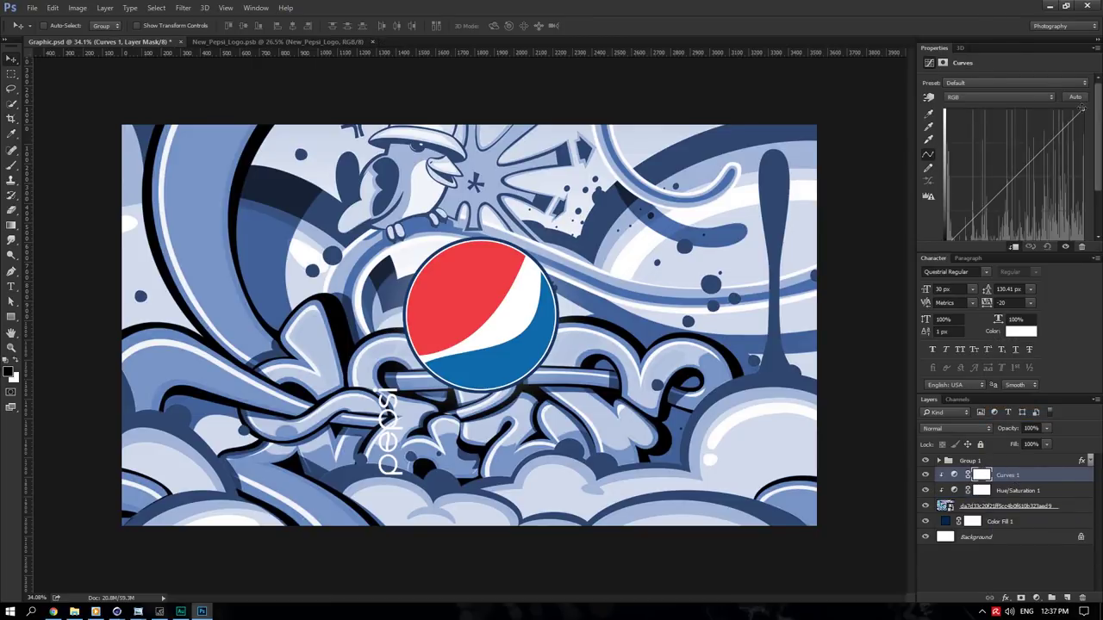
left_click_drag(1081, 110, 1082, 147)
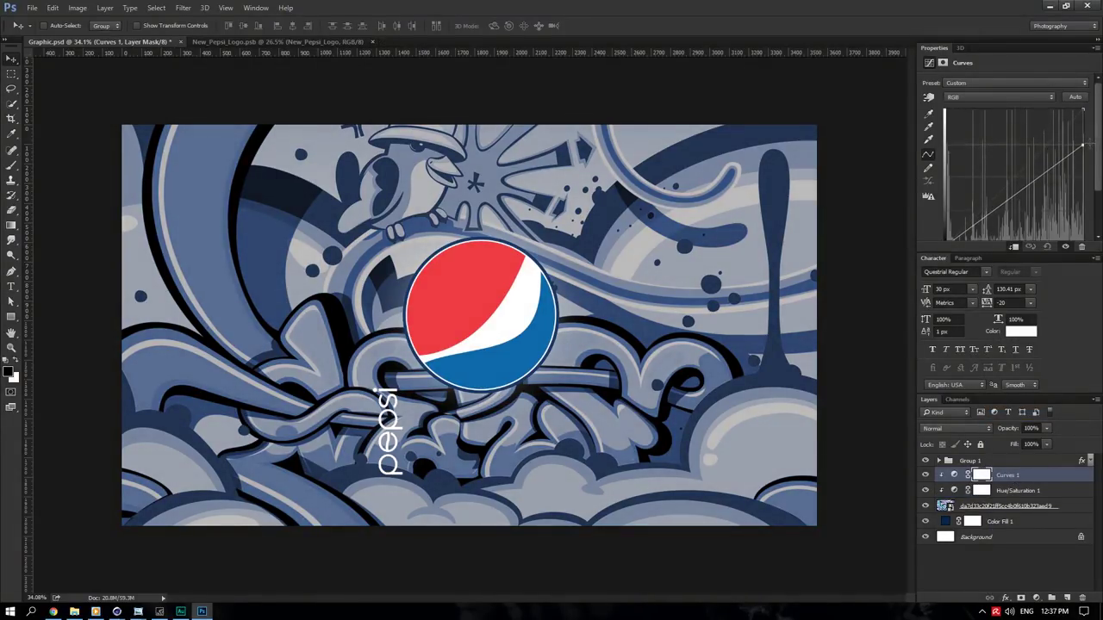
- Save Graphic.psd, switch to Cinema 4D and reload it as the label material's diffuse texture
key("ctrl+s")
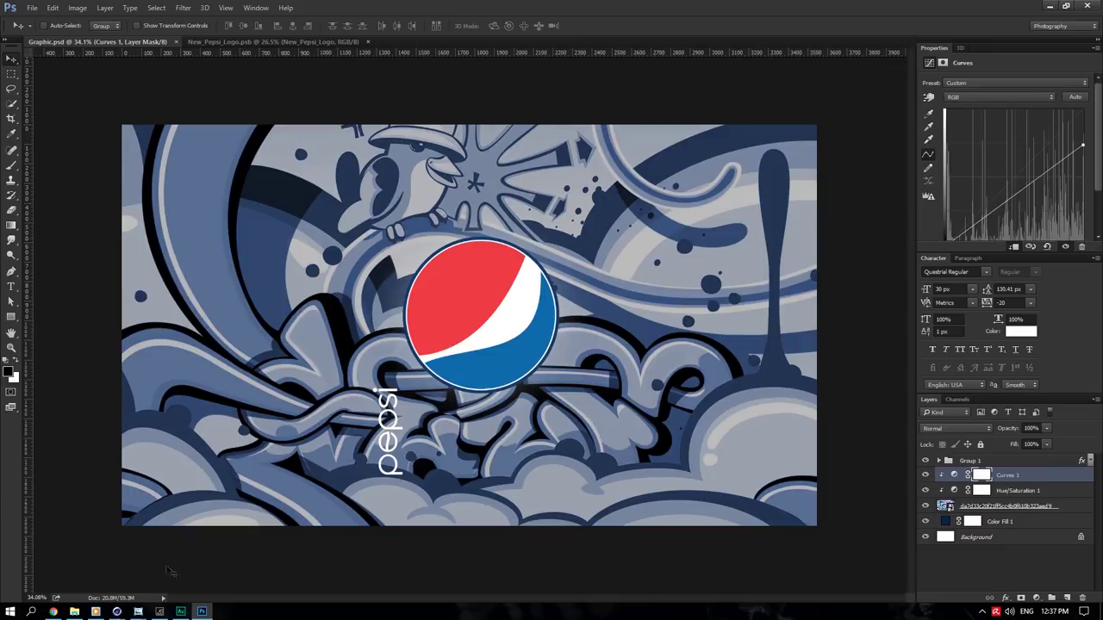
left_click(116, 611)
left_click(808, 243)
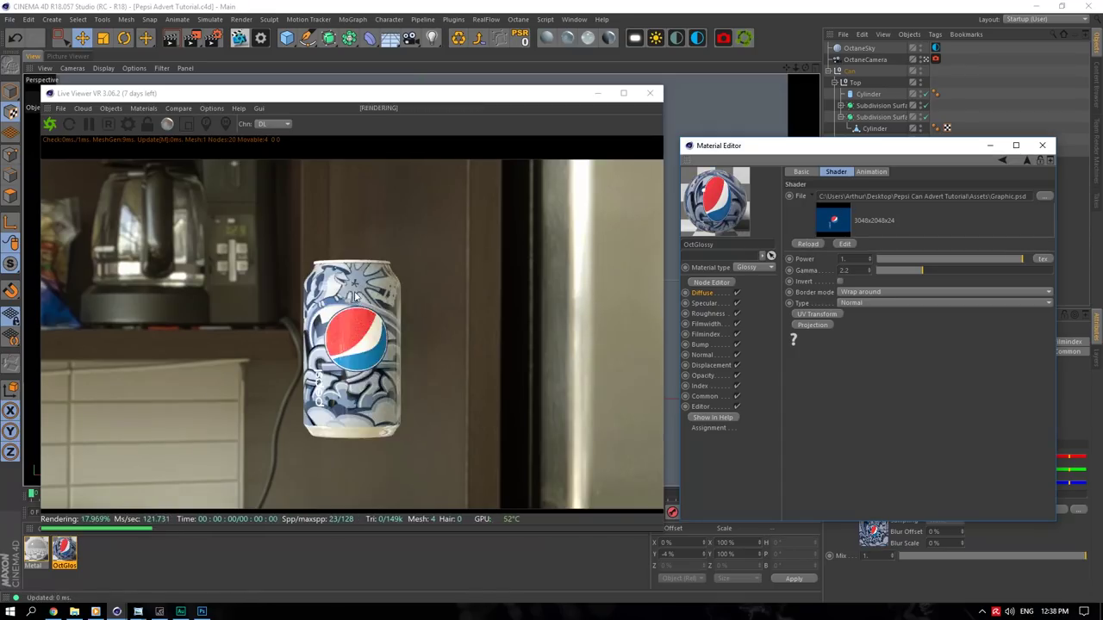
- Switch to Photoshop, lower the curve's white endpoint further and set the Hue/Saturation lightness to -25
left_click(202, 612)
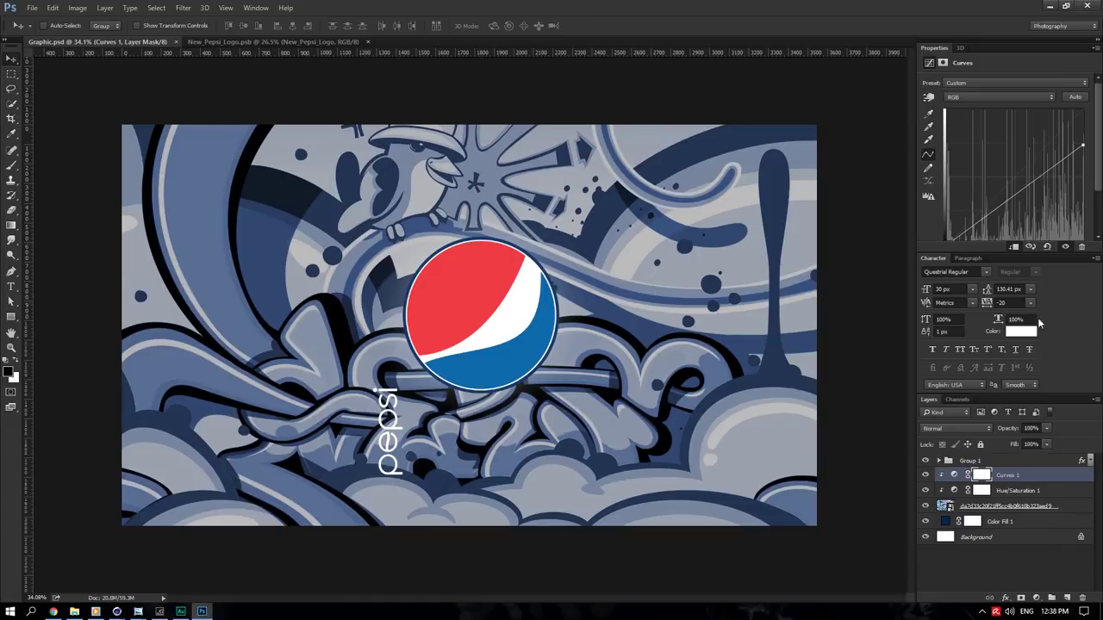
left_click_drag(1082, 145, 1082, 160)
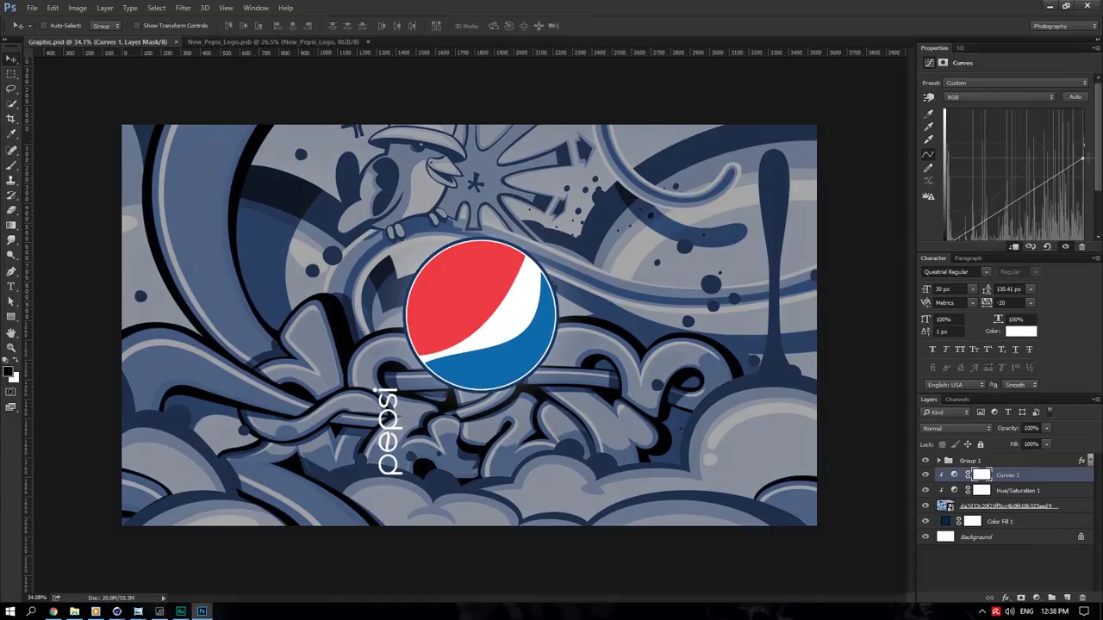
left_click(981, 491)
left_click_drag(998, 175, 986, 173)
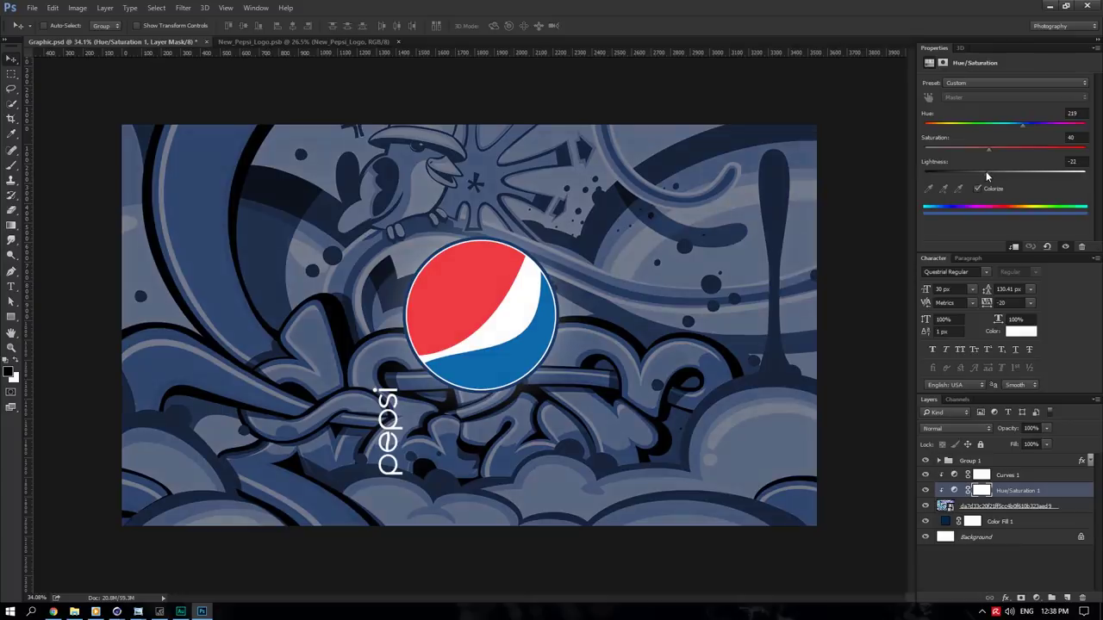
- Save the darkened Graphic.psd and reload the diffuse texture in Cinema 4D
key("ctrl+s")
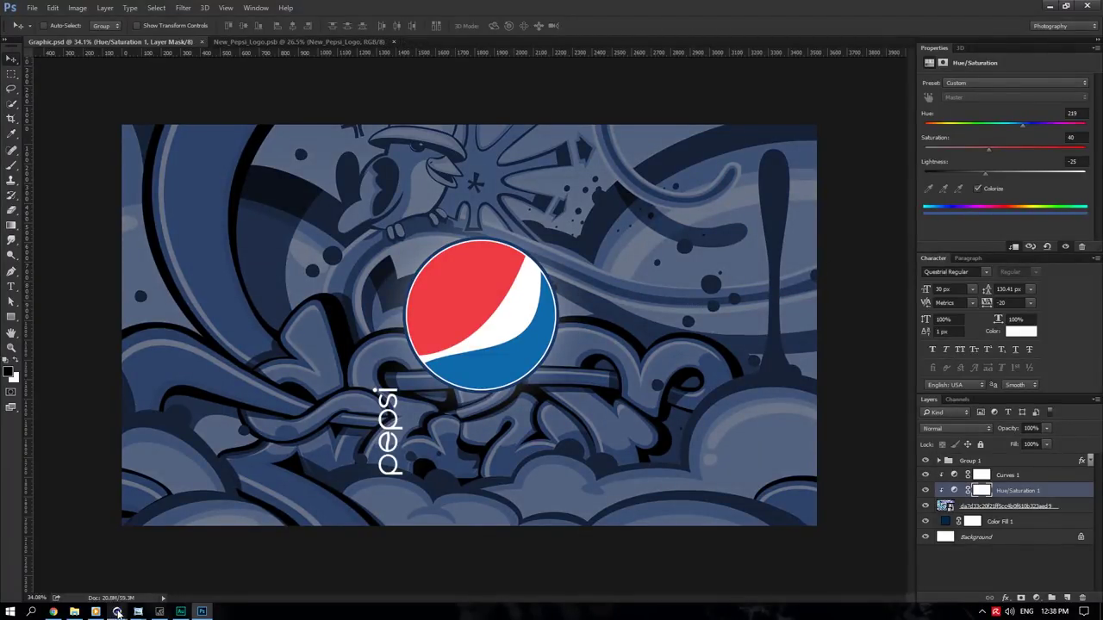
left_click(117, 611)
left_click(808, 243)
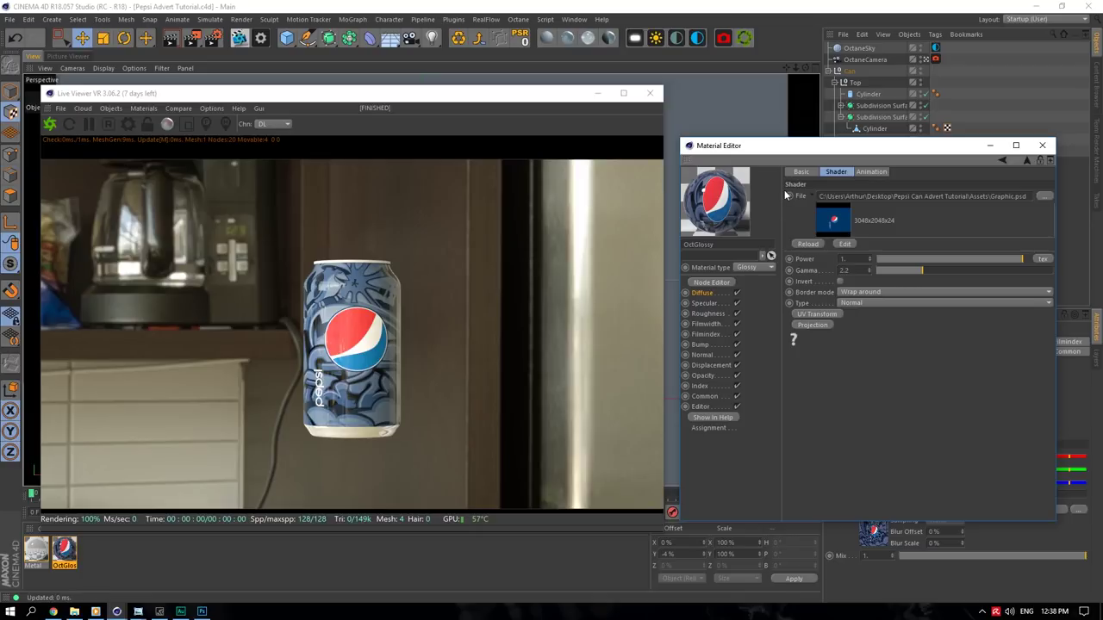
- Switch to Photoshop and brighten the artwork slightly by raising the white endpoint of the Curves layer
left_click(202, 610)
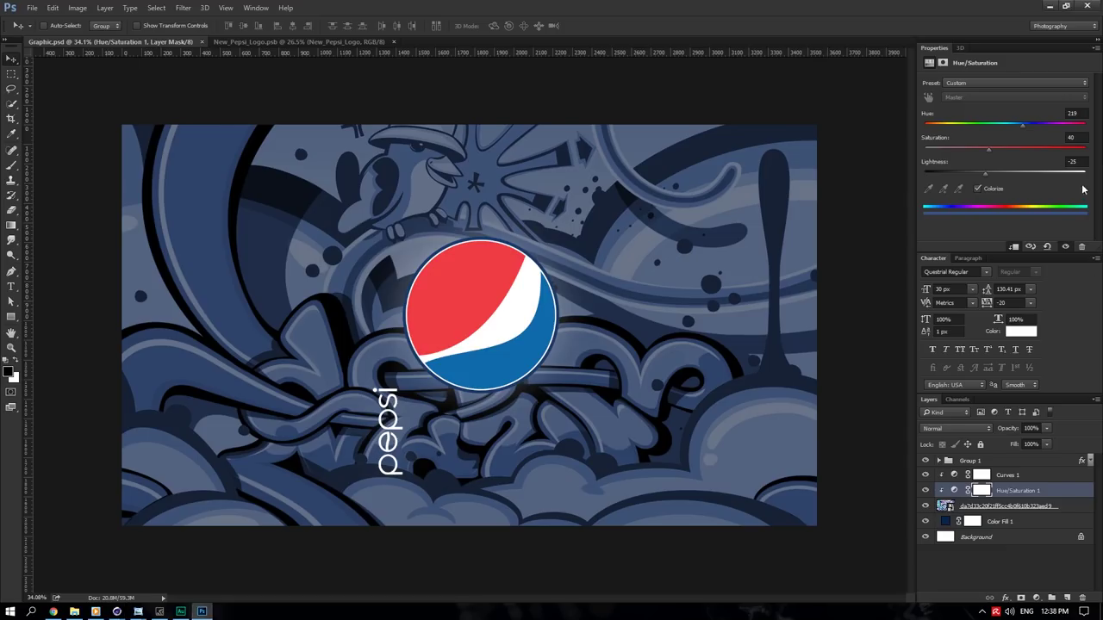
left_click(999, 475)
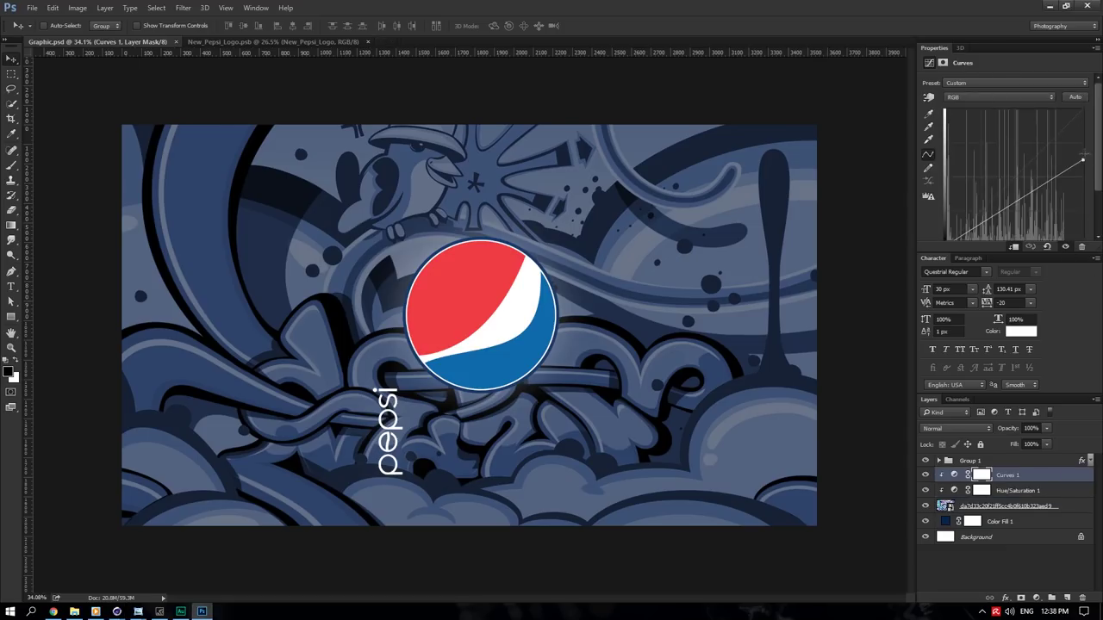
left_click_drag(1082, 159, 1082, 149)
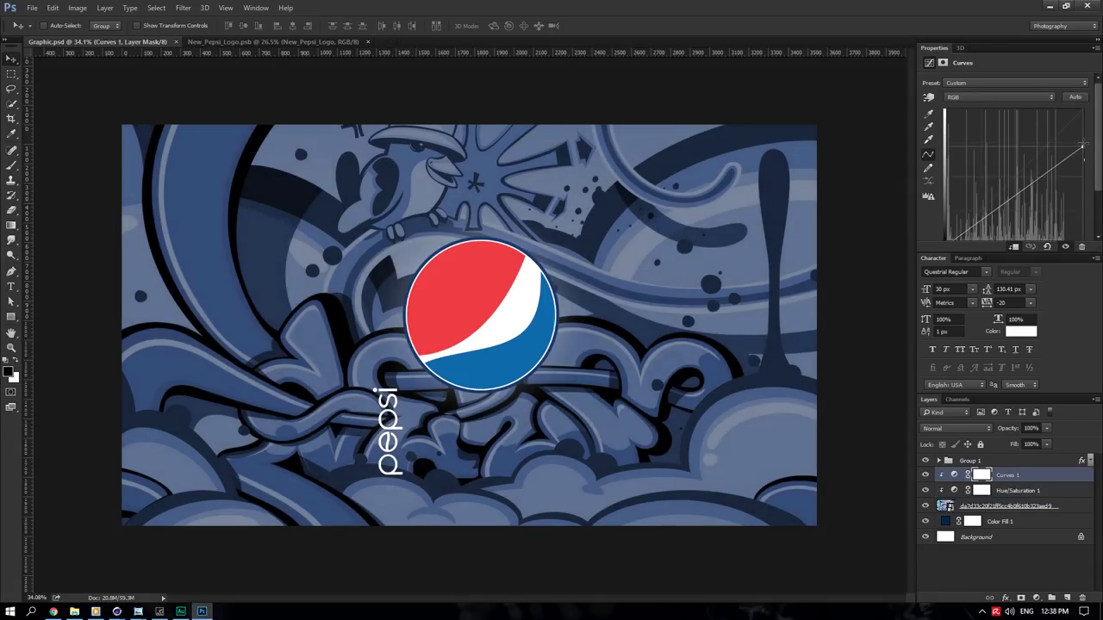
- Switch to Cinema 4D and give the Metal material a black diffuse colour and a roughness float of 0.05
left_click(119, 612)
left_click(35, 551)
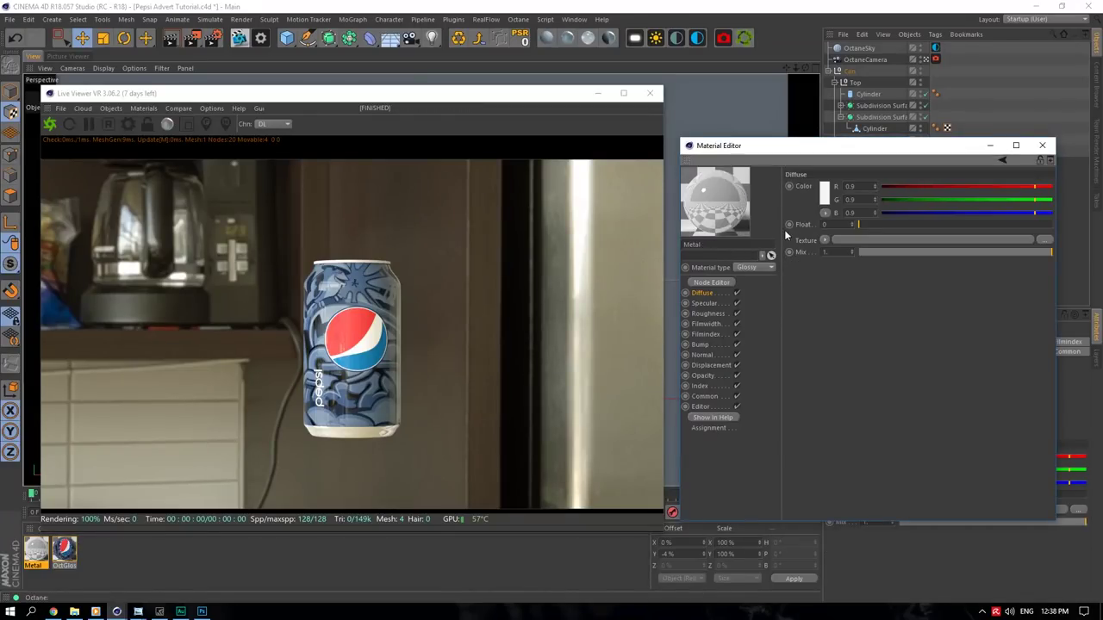
left_click(822, 199)
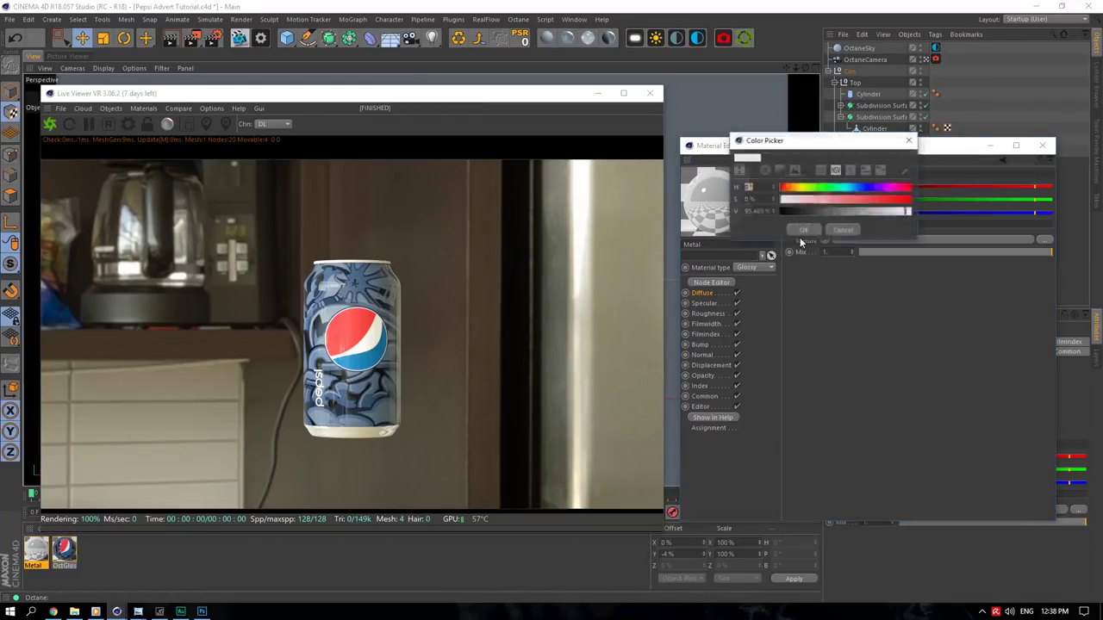
left_click_drag(798, 213, 741, 218)
left_click(800, 229)
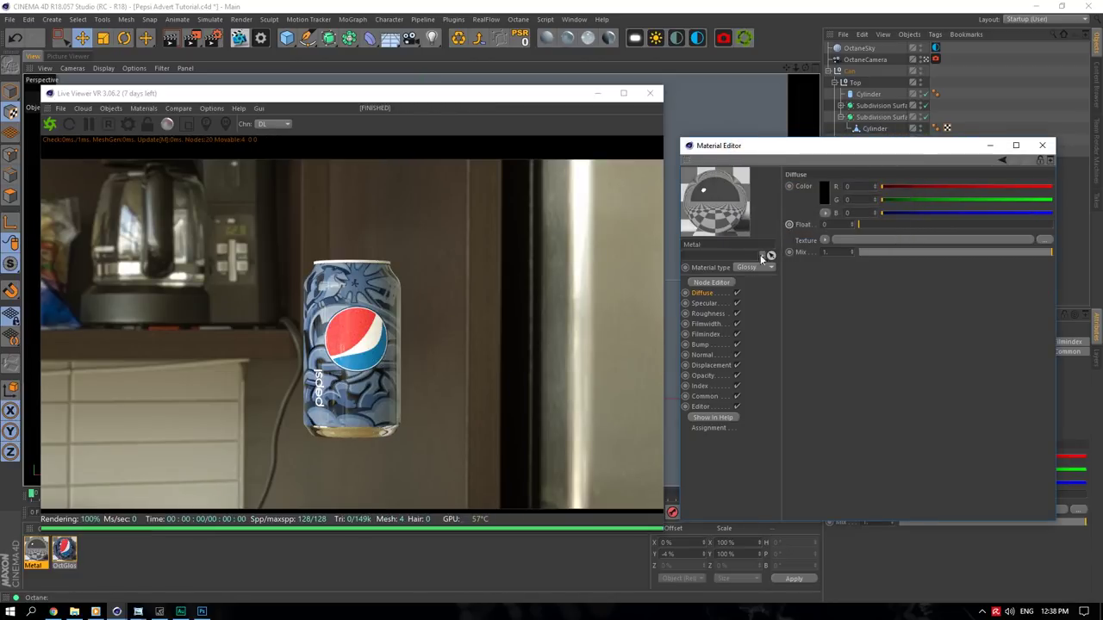
left_click(709, 313)
left_click(877, 251)
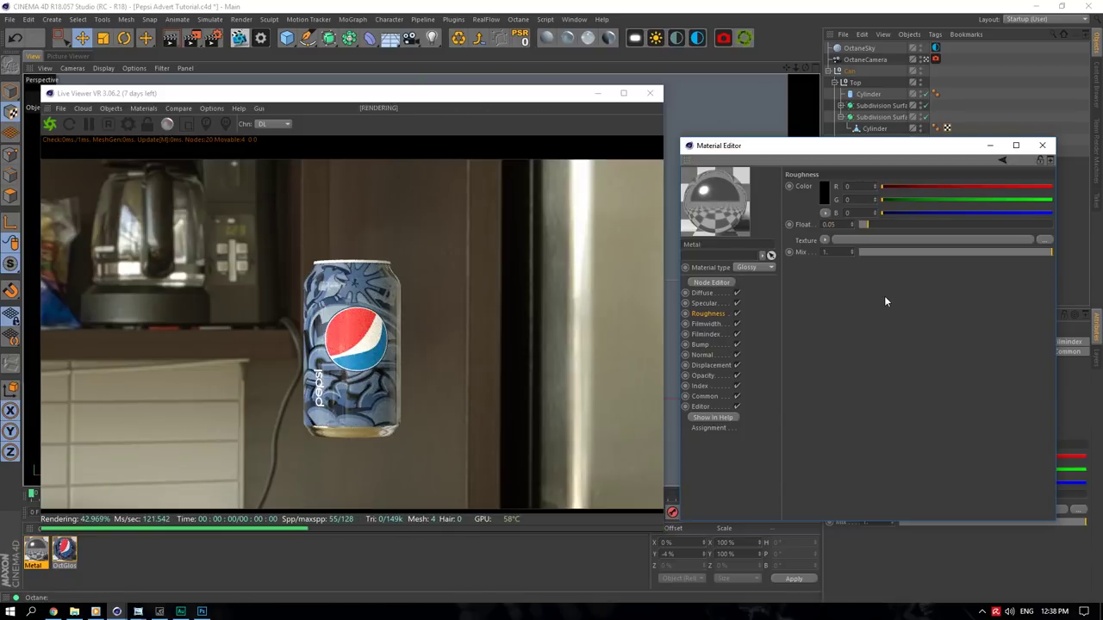
- Select the can's OctGlossy label material and add an Octane image texture to its bump channel
left_click(699, 344)
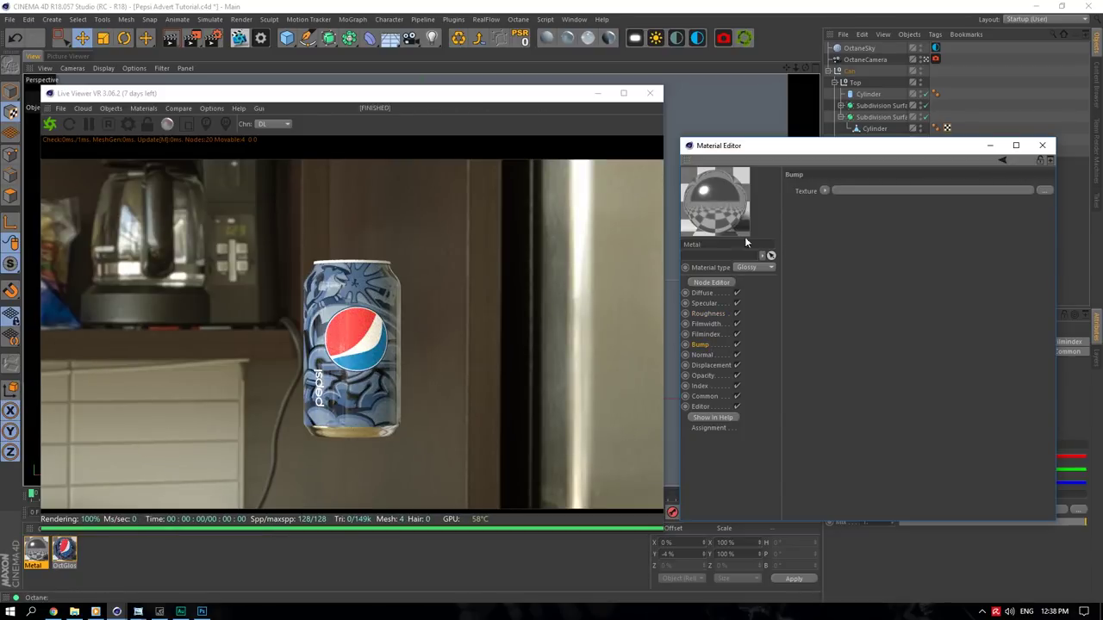
right_click(327, 280)
left_click(344, 290)
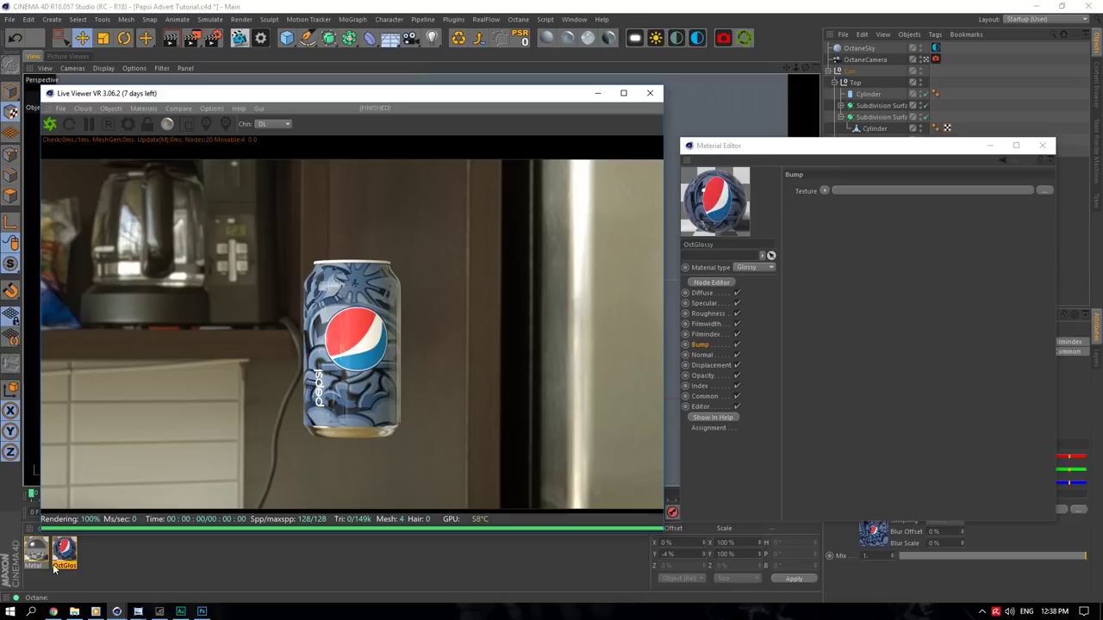
left_click(821, 191)
mouse_move(842, 420)
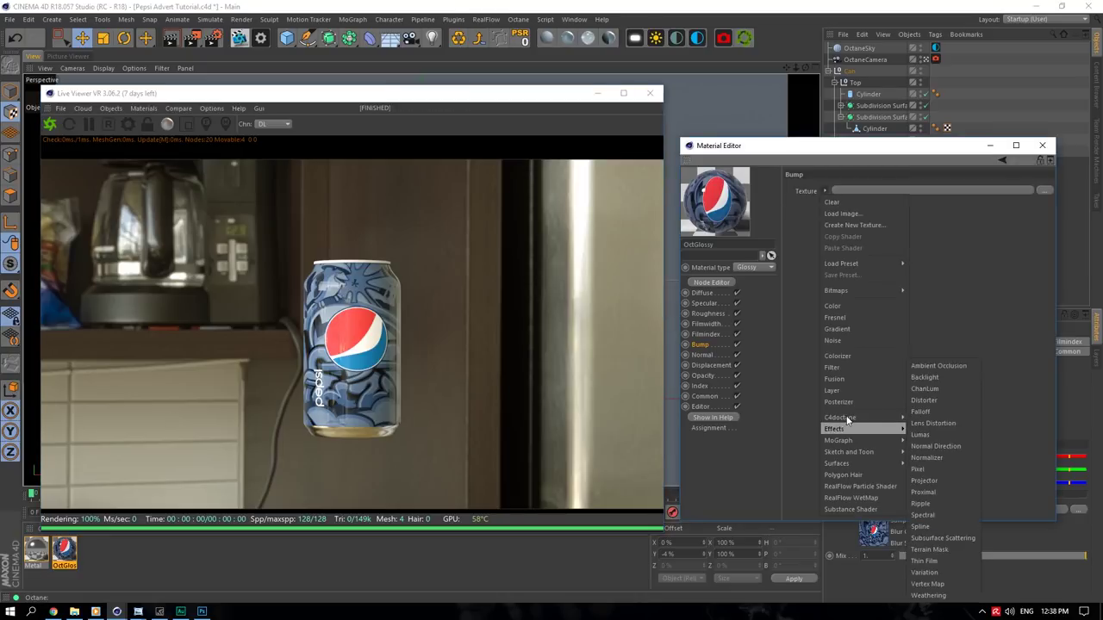
left_click(948, 351)
left_click(823, 210)
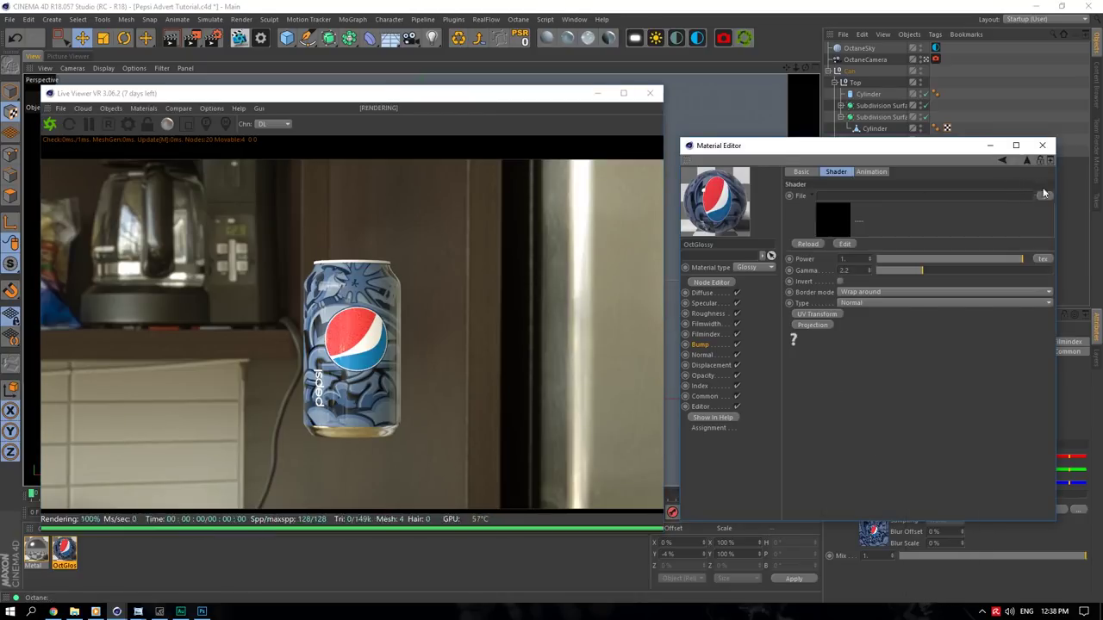
- Load ScratchesMixed006_OVERLAY_VAR1_6K.jpg from the Poliigon Surface Imperfections folder, Scratches Mixed 006, 6K, as the bump image
left_click(1043, 194)
left_click(728, 164)
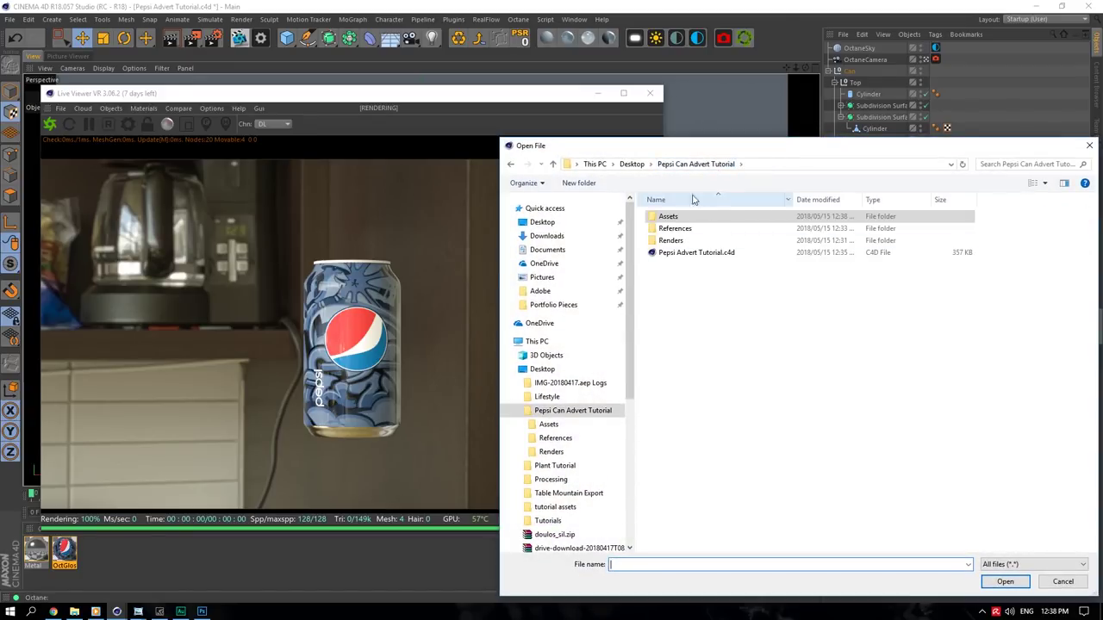
left_click(510, 369)
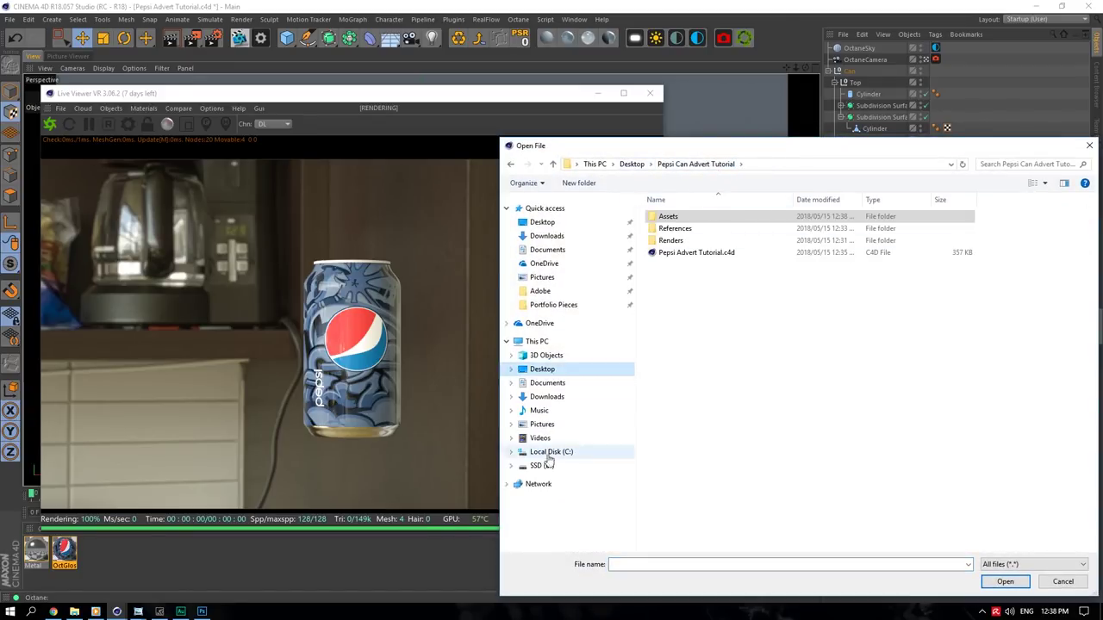
left_click(542, 465)
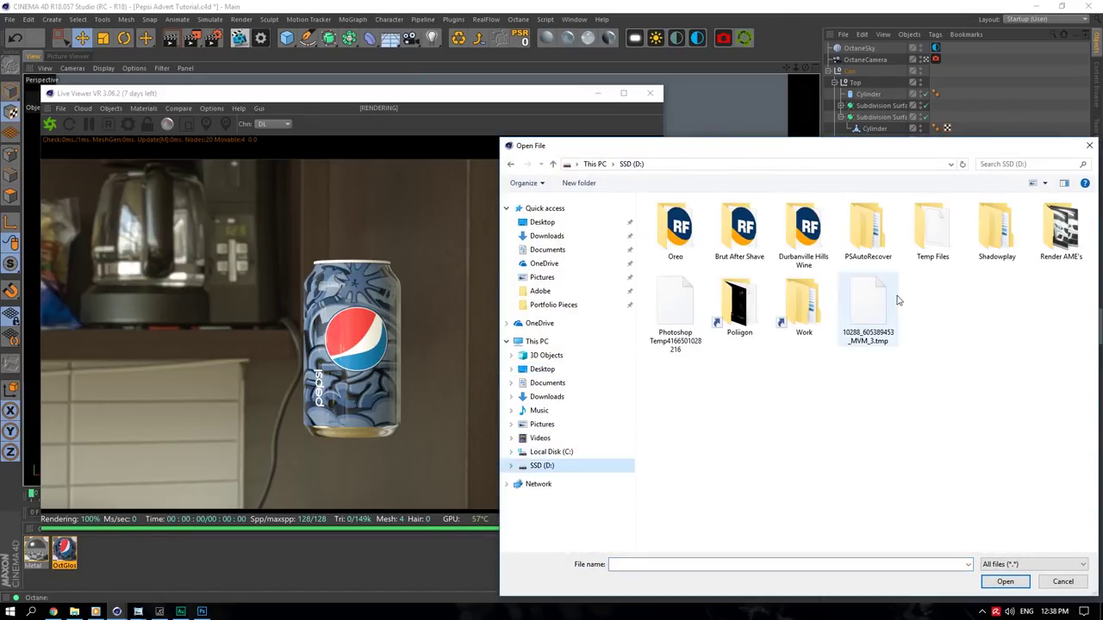
double_click(738, 303)
double_click(1016, 319)
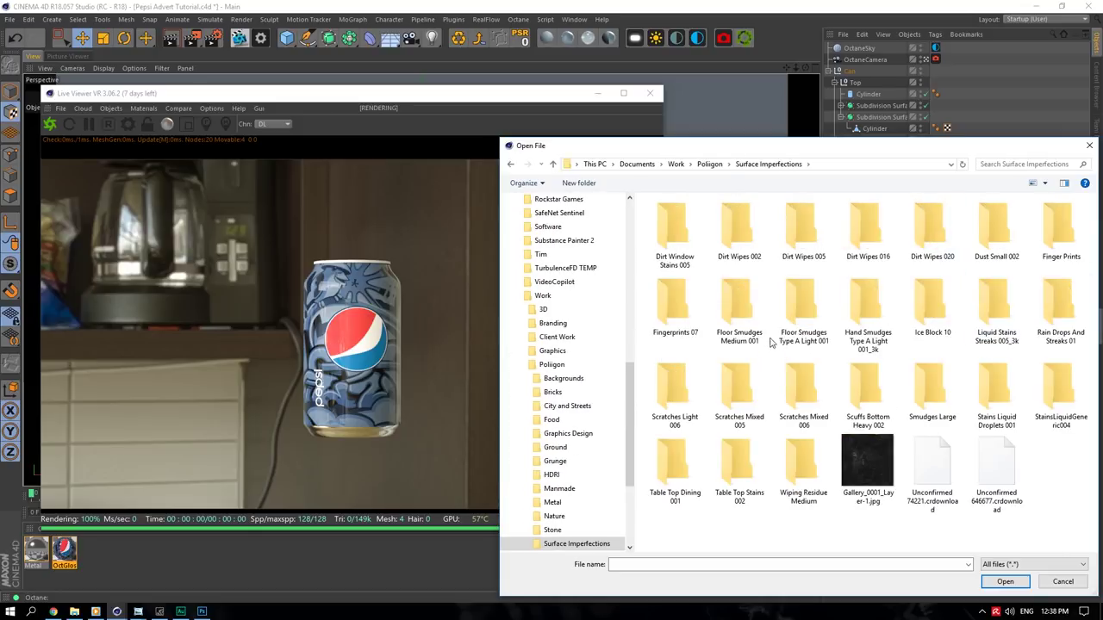
double_click(782, 389)
double_click(780, 258)
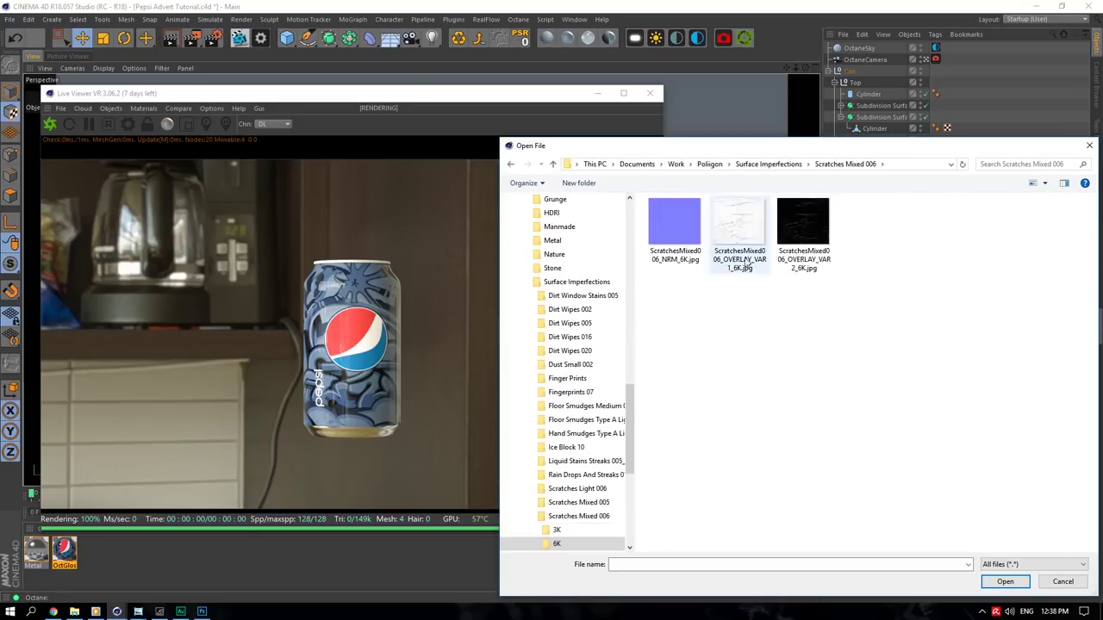
left_click(738, 246)
left_click(1004, 582)
left_click(617, 345)
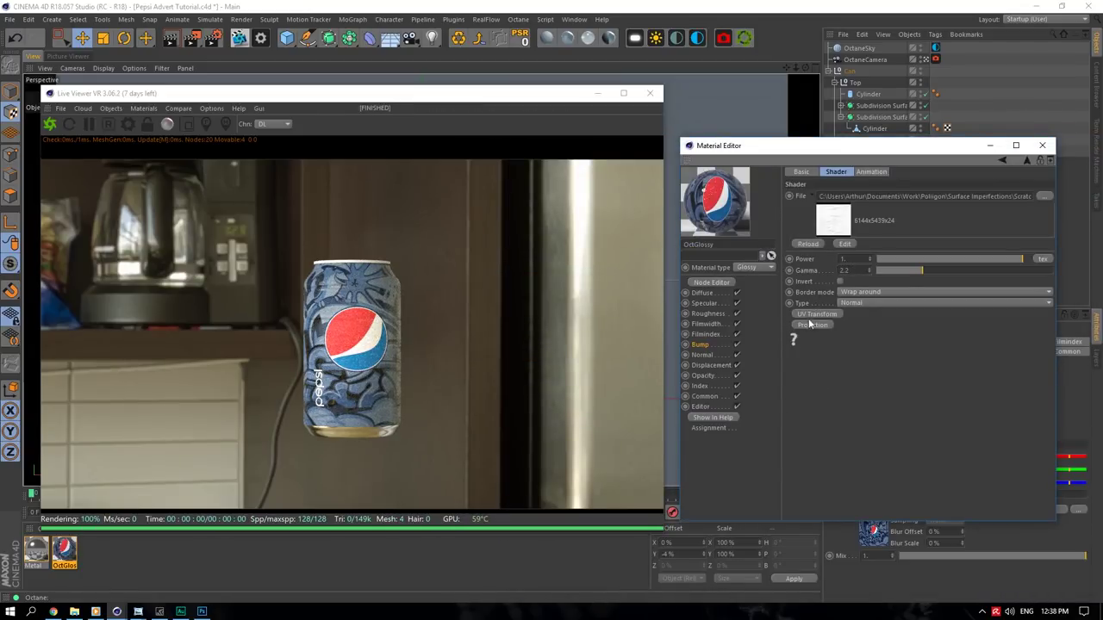
- Add a texture projection to the scratches bump image and set its type to Box
left_click(809, 324)
left_click(805, 327)
left_click(870, 361)
left_click(870, 373)
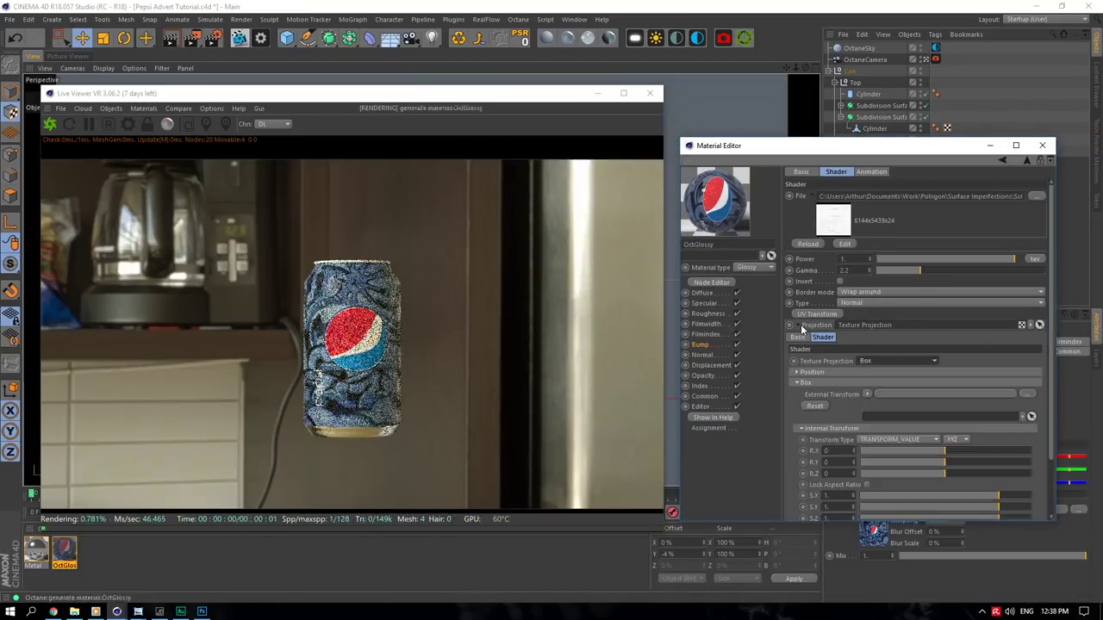
- Add a UV transform with locked aspect ratio and 0.1 scale to the scratches bump image, and set its power to 0.01
left_click(802, 327)
left_click(804, 314)
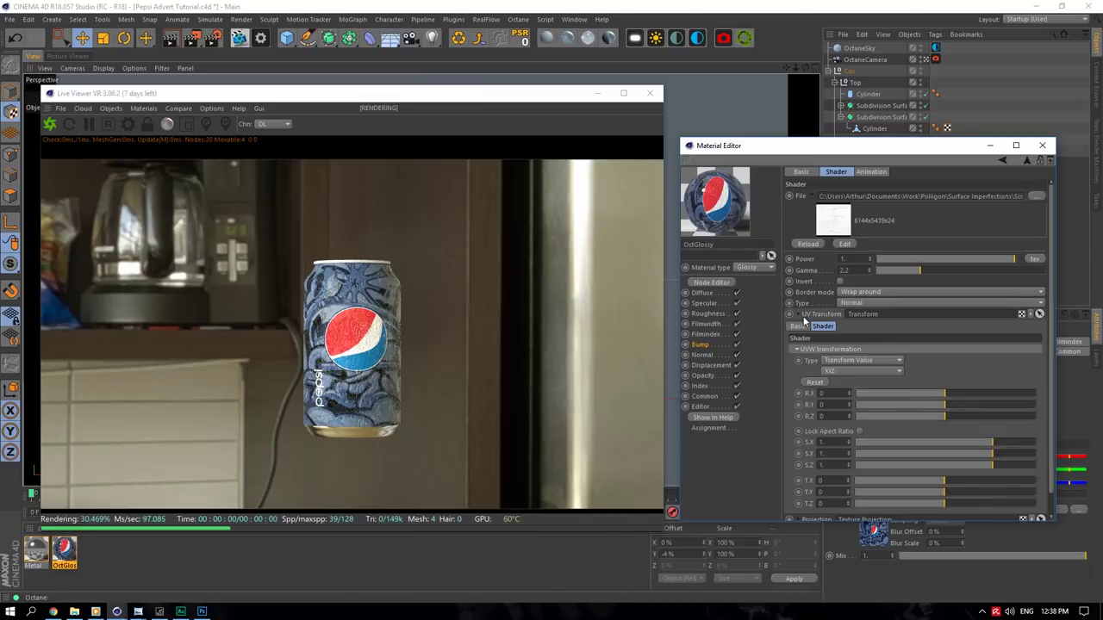
left_click(841, 433)
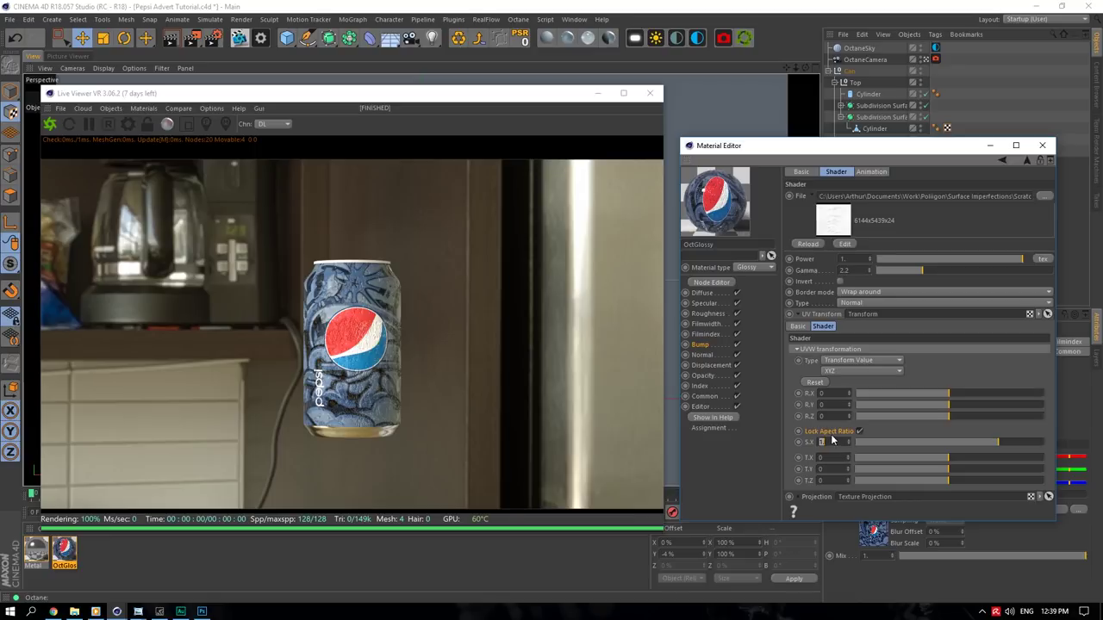
type("0.5")
key("Return")
left_click(825, 441)
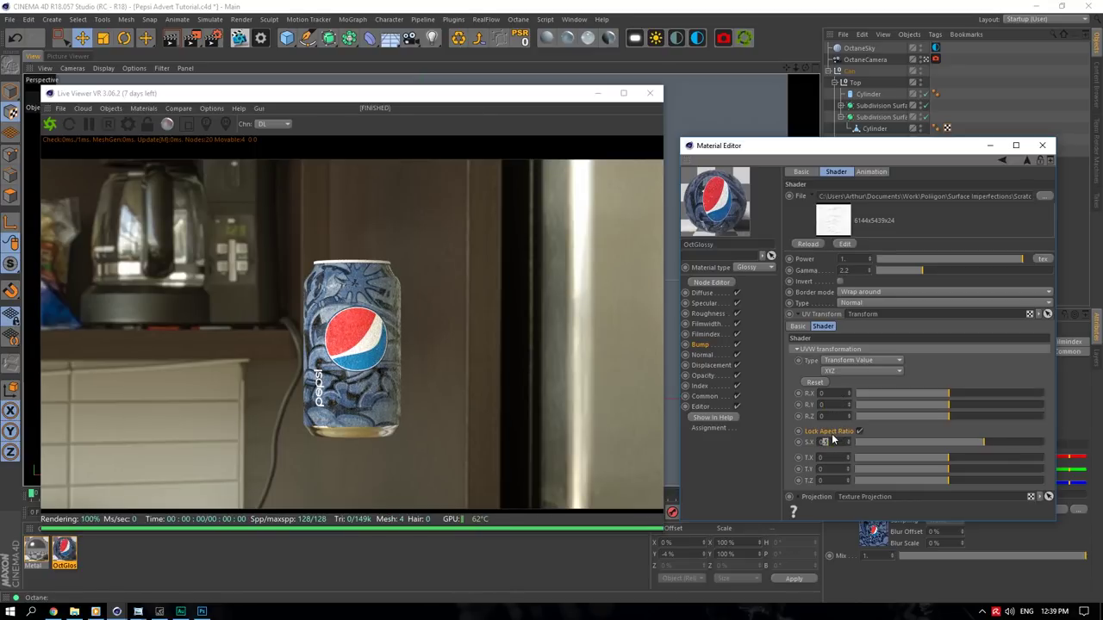
type("0.1")
key("Return")
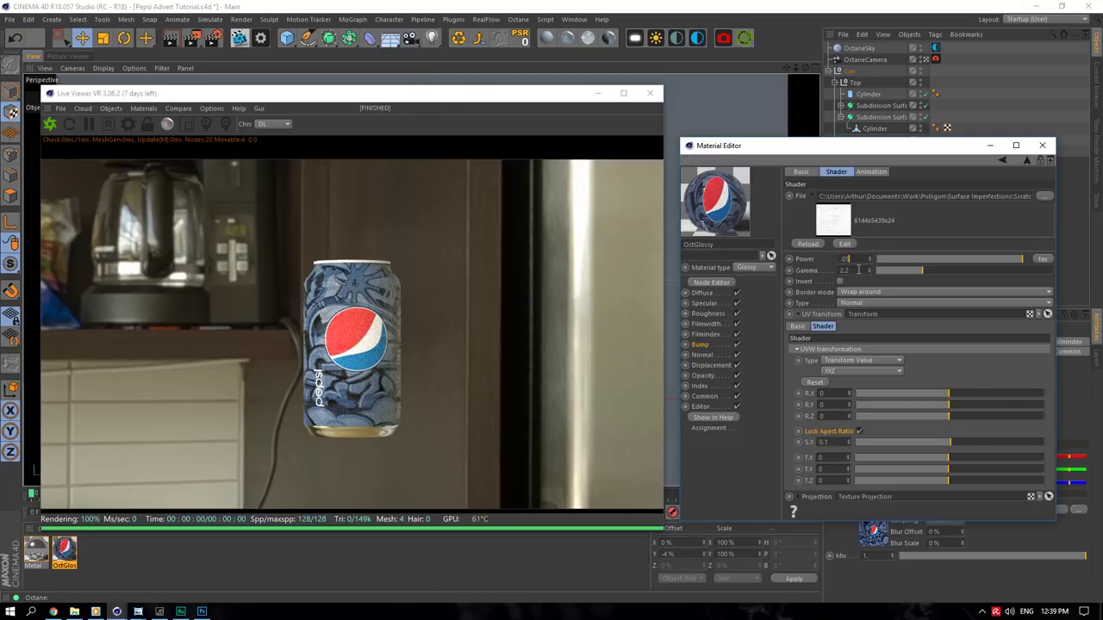
type("1")
key("Return")
- Add a Protection tag to the OctaneCamera
right_click(866, 59)
mouse_move(896, 67)
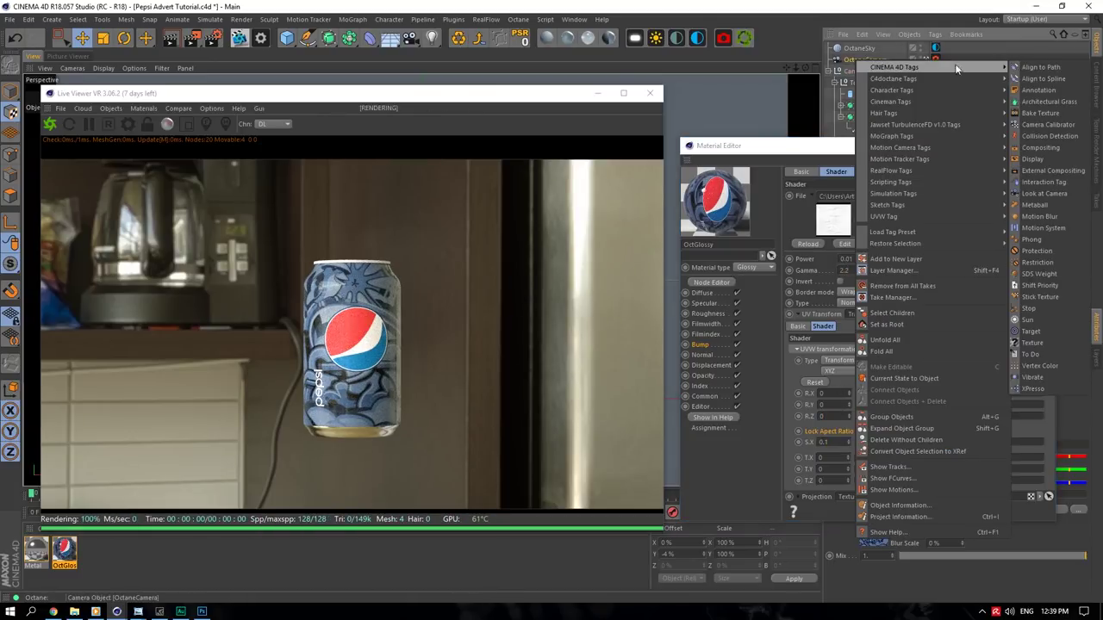
left_click(1037, 251)
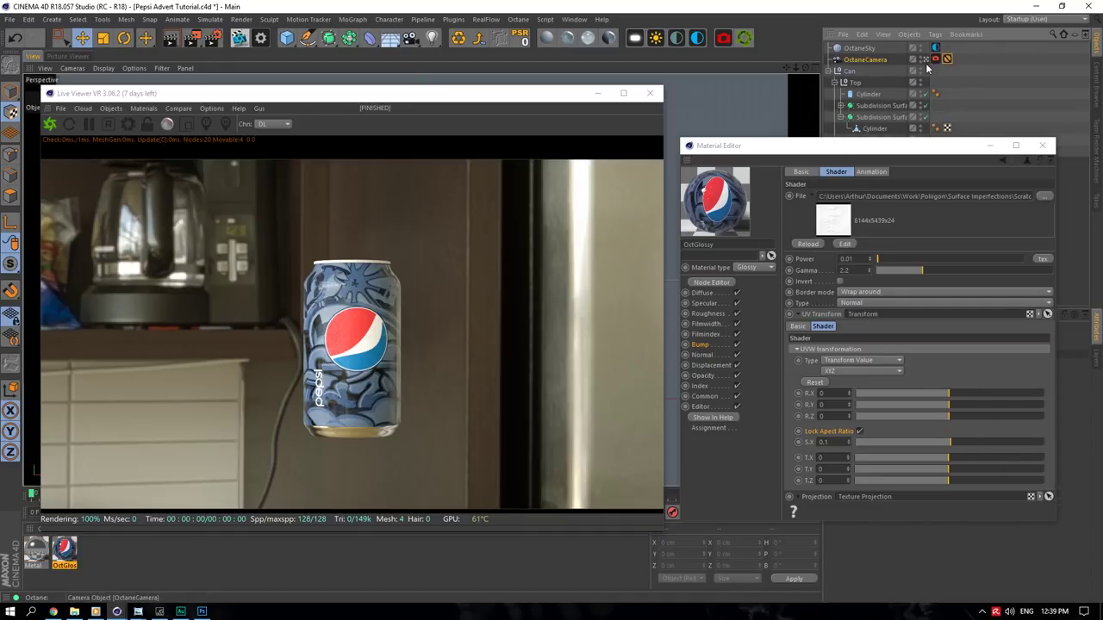
- Inspect the can's lower edge up close outside the camera view and set the scratches image power to 0.005
left_click(926, 59)
left_click_drag(771, 96, 577, 98, "alt")
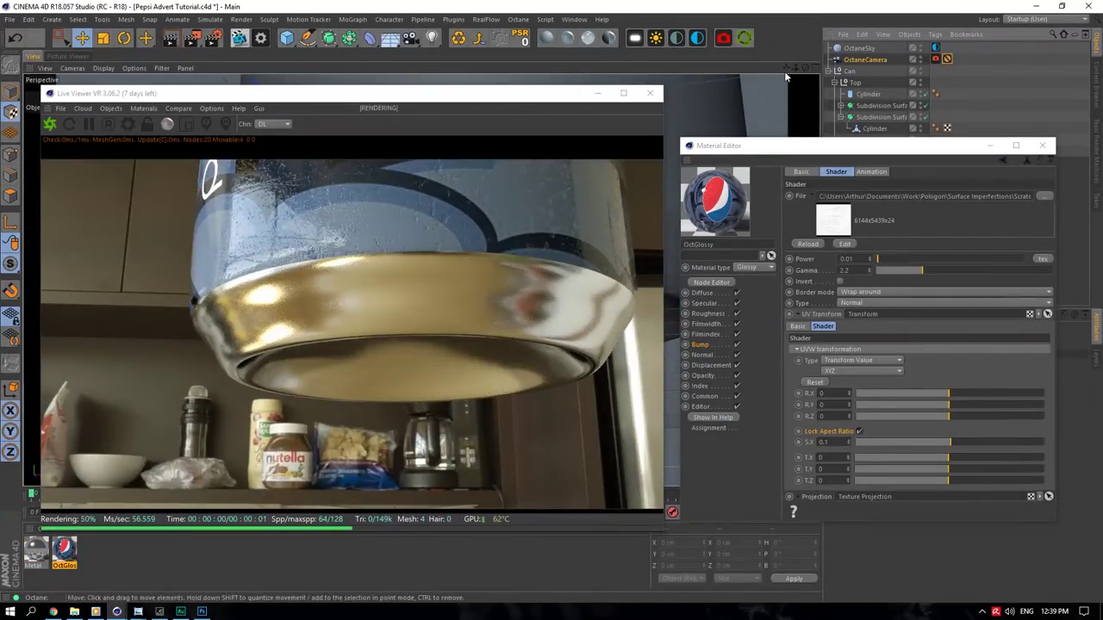
left_click_drag(787, 68, 810, 216)
left_click(853, 260)
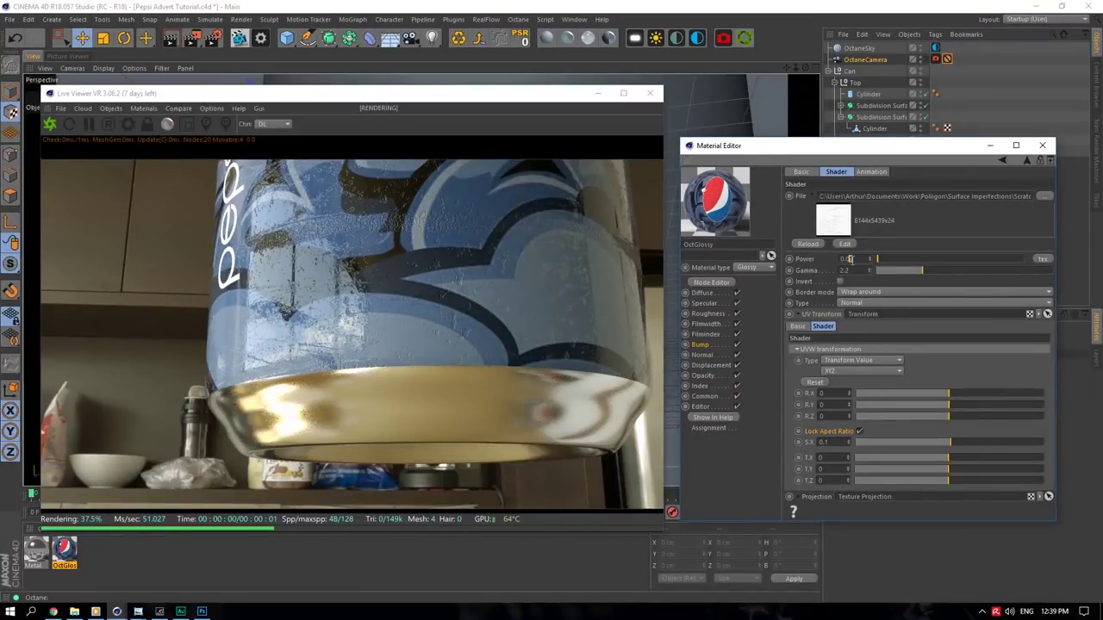
type("0.005")
key("Return")
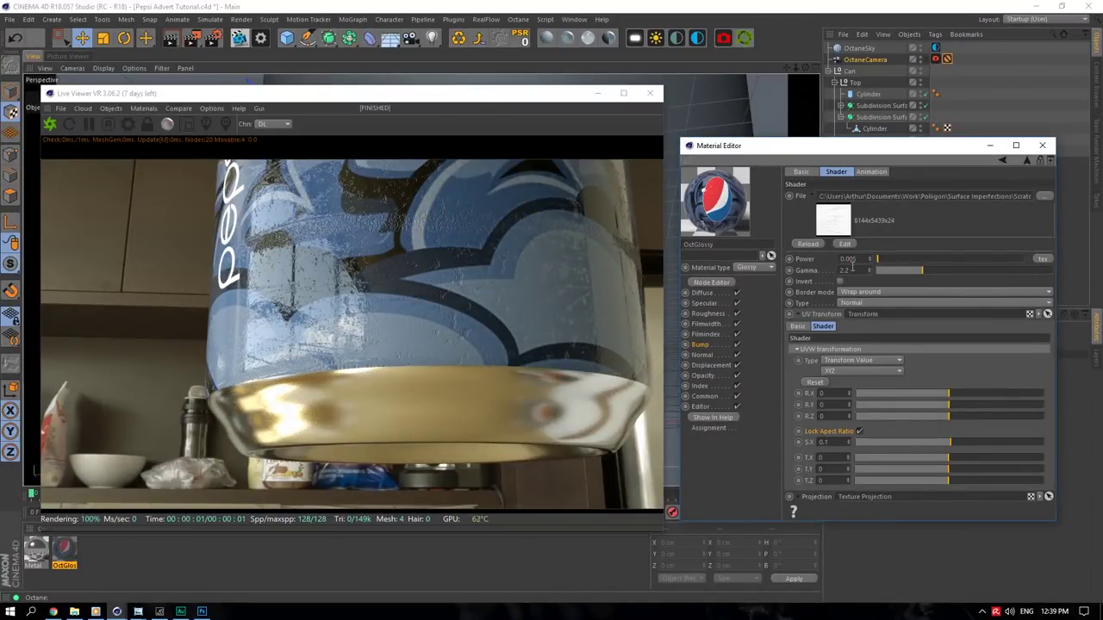
- Copy the label's scratches bump texture into the Metal material's bump channel and return to the Octane camera's view
left_click(713, 344)
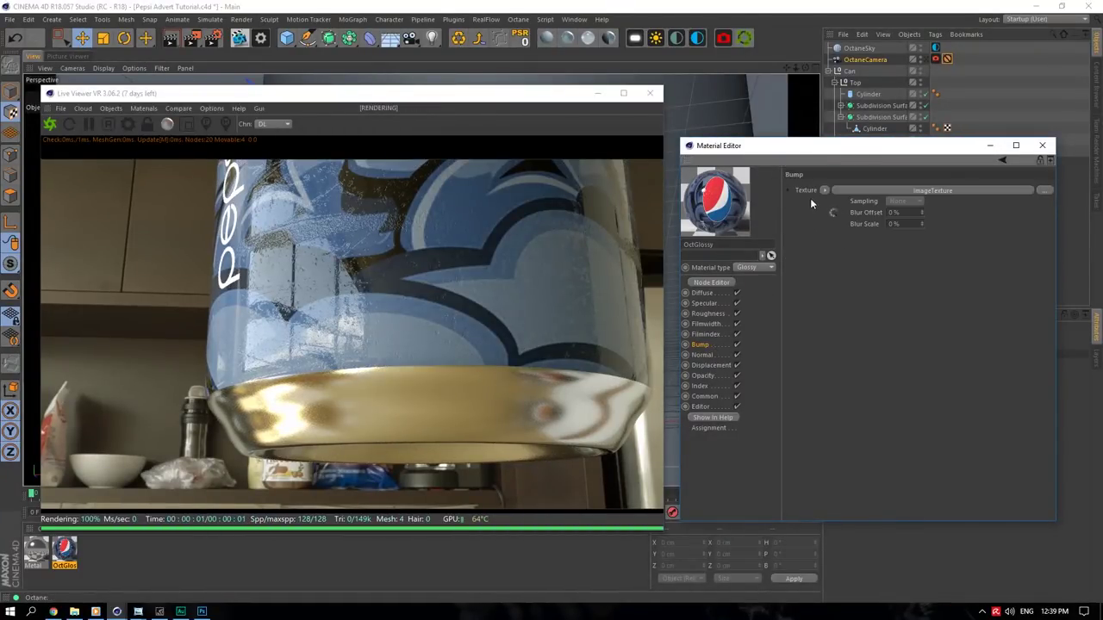
left_click(825, 190)
left_click(862, 253)
left_click(35, 552)
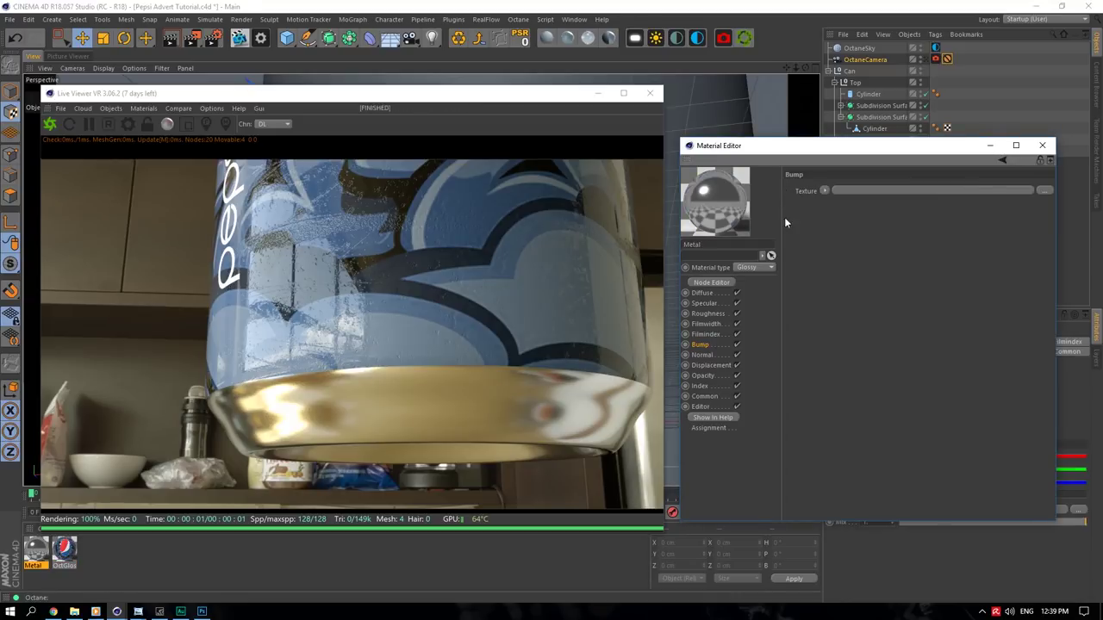
left_click(825, 189)
left_click(857, 263)
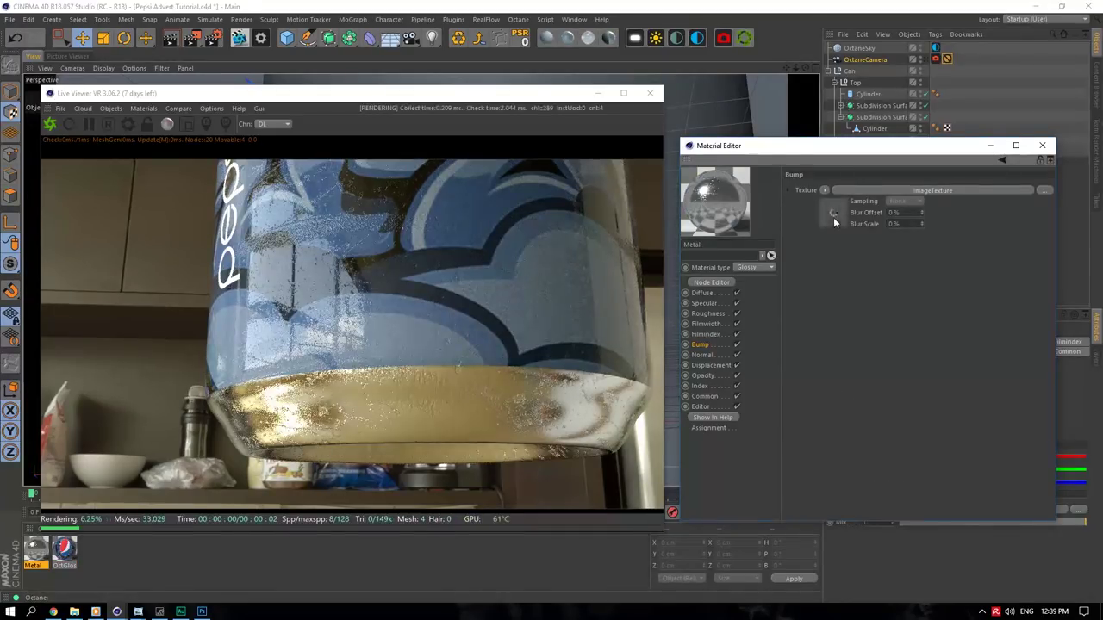
left_click(925, 60)
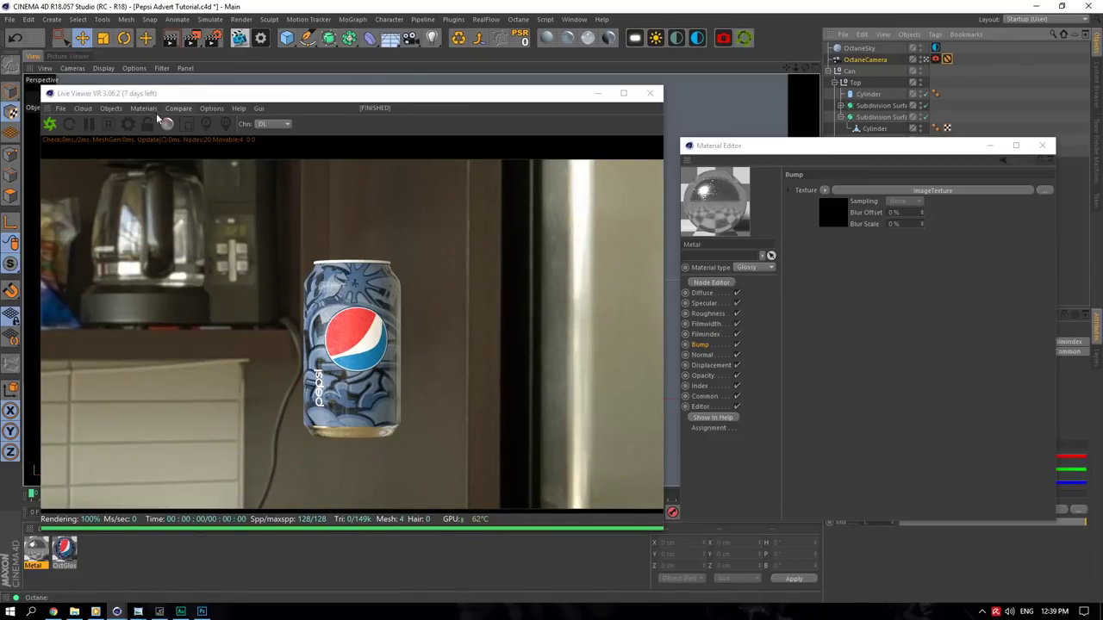
- Switch the Octane render kernel from Directlighting to Pathtracing and set its max samples to 2000
left_click(129, 123)
left_click(45, 179)
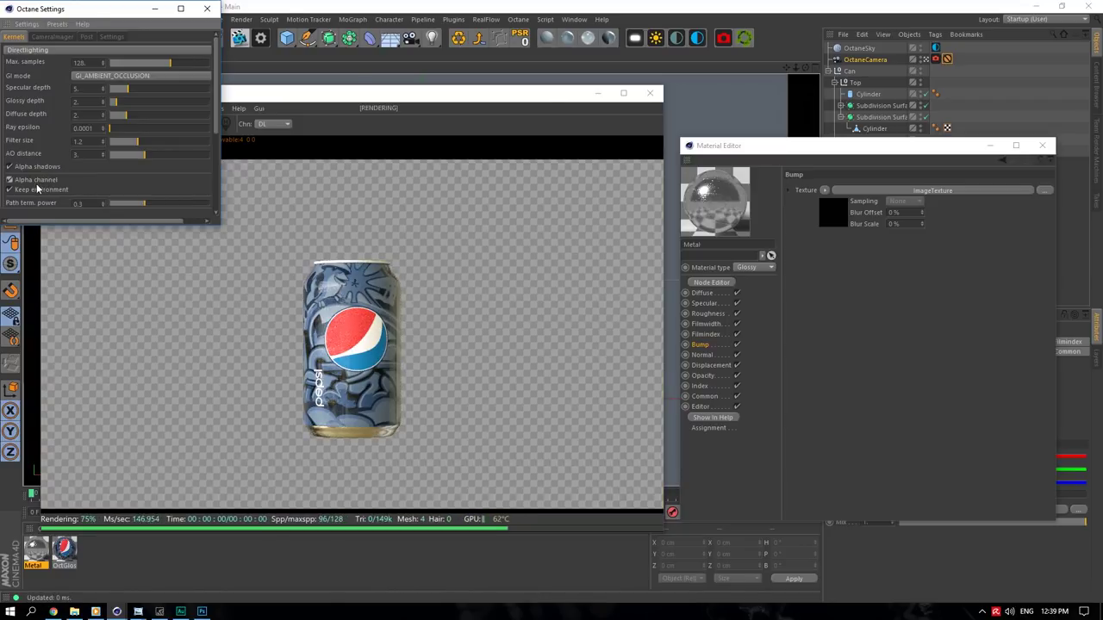
left_click(37, 188)
left_click(69, 49)
left_click(77, 60)
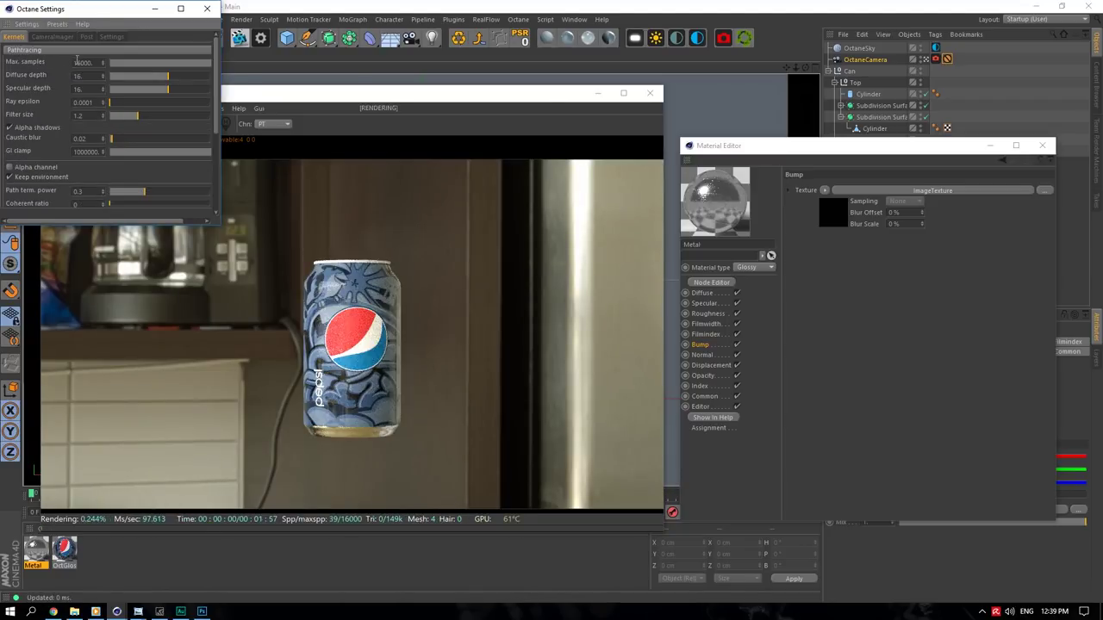
double_click(76, 61)
type("3")
type("000")
- Set the Pathtracing GI clamp to 100 and enable the alpha channel without keeping the environment
left_click_drag(93, 151, 126, 151)
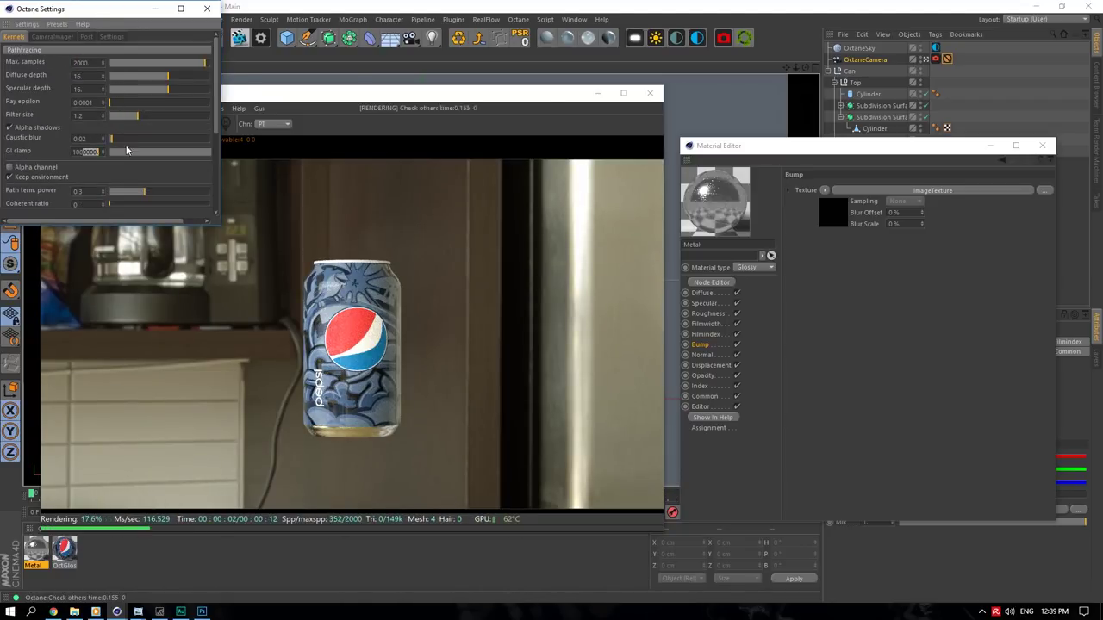
key("Return")
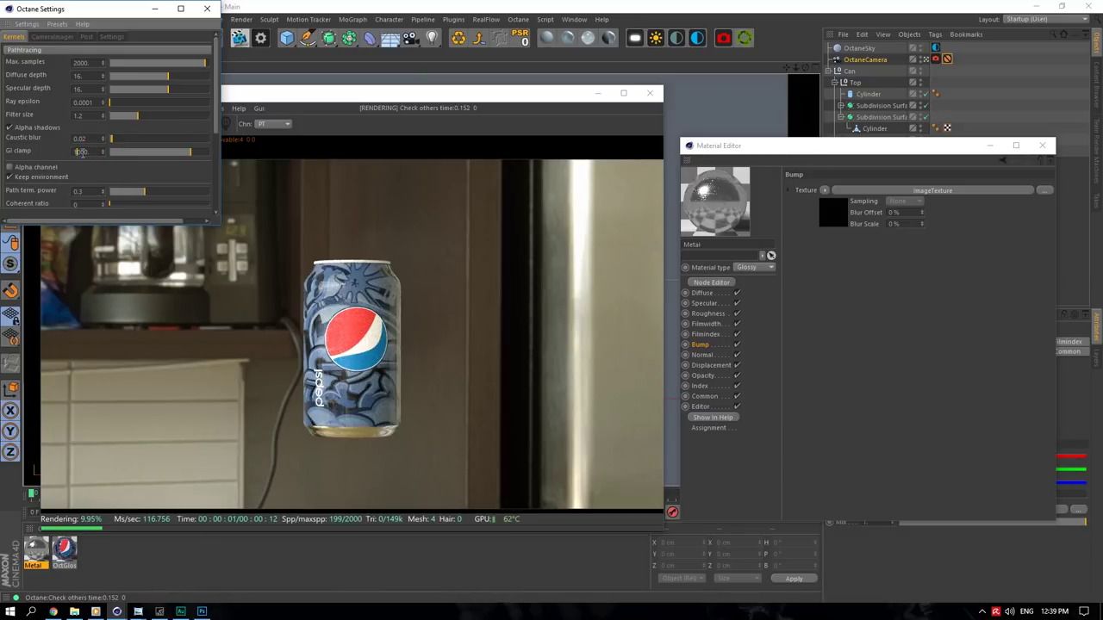
left_click(9, 168)
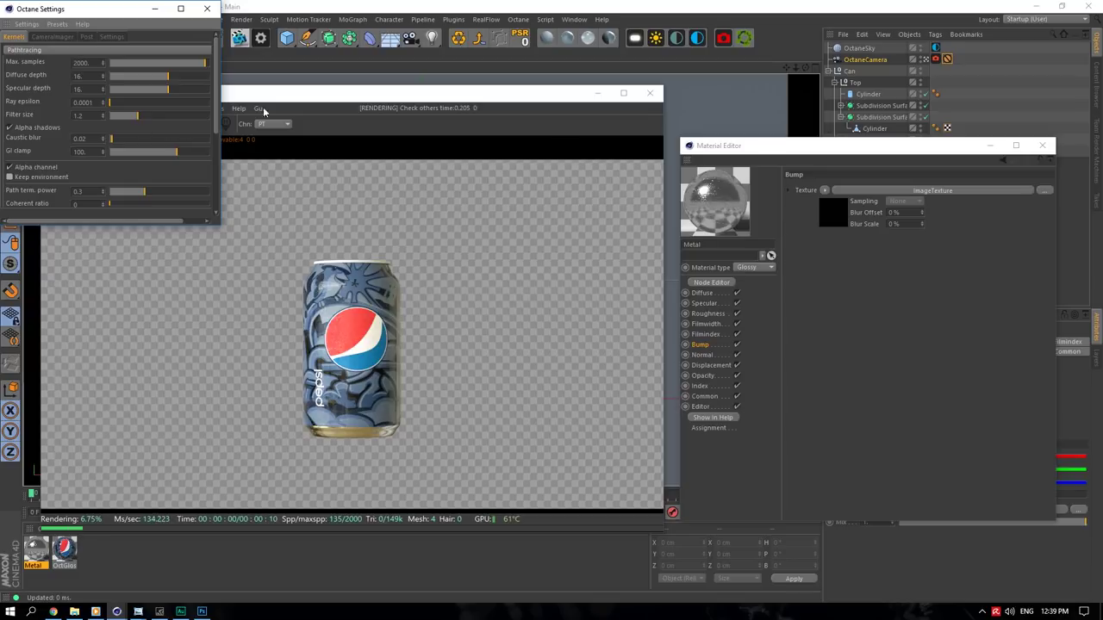
- Set the Octane camera imager to gamma 2.2 and Linear response with natural response on, and close the settings, material and live render windows
left_click(54, 37)
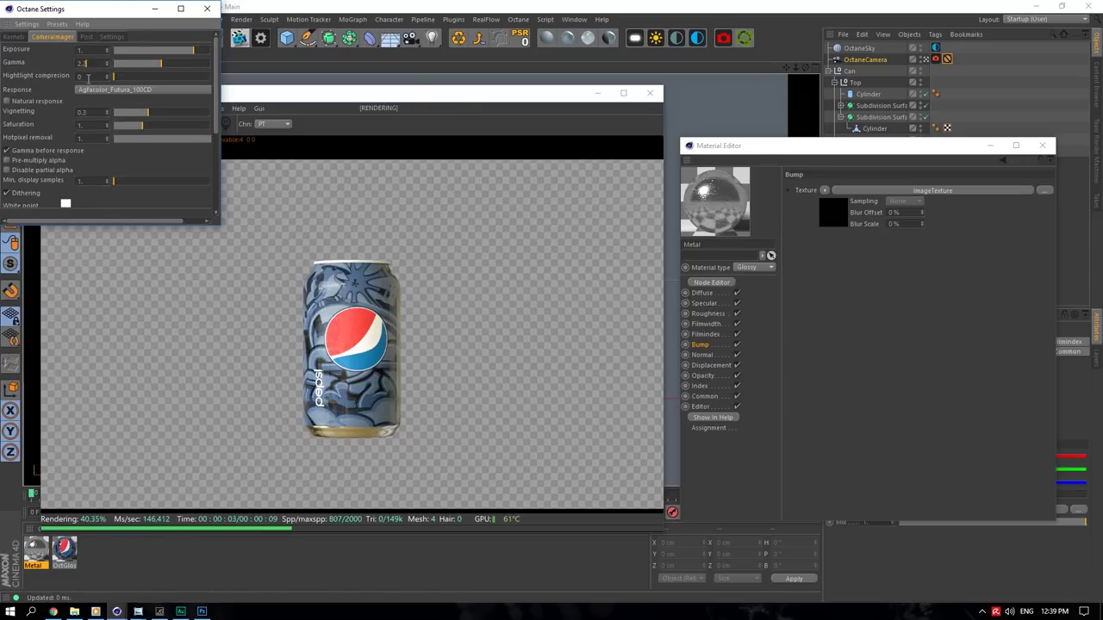
left_click(94, 89)
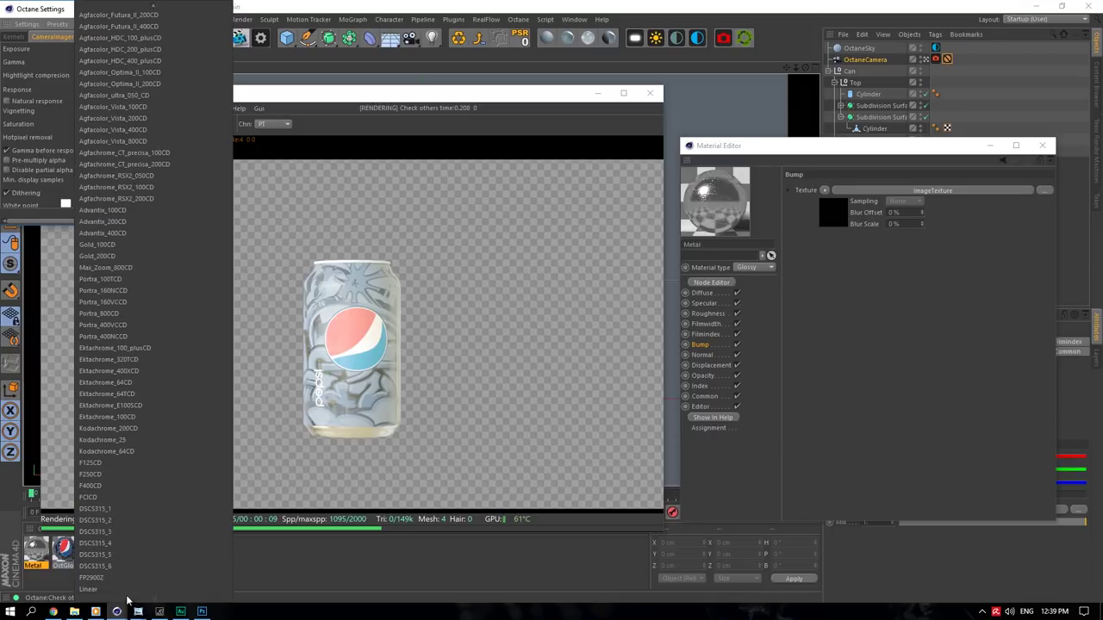
left_click(126, 589)
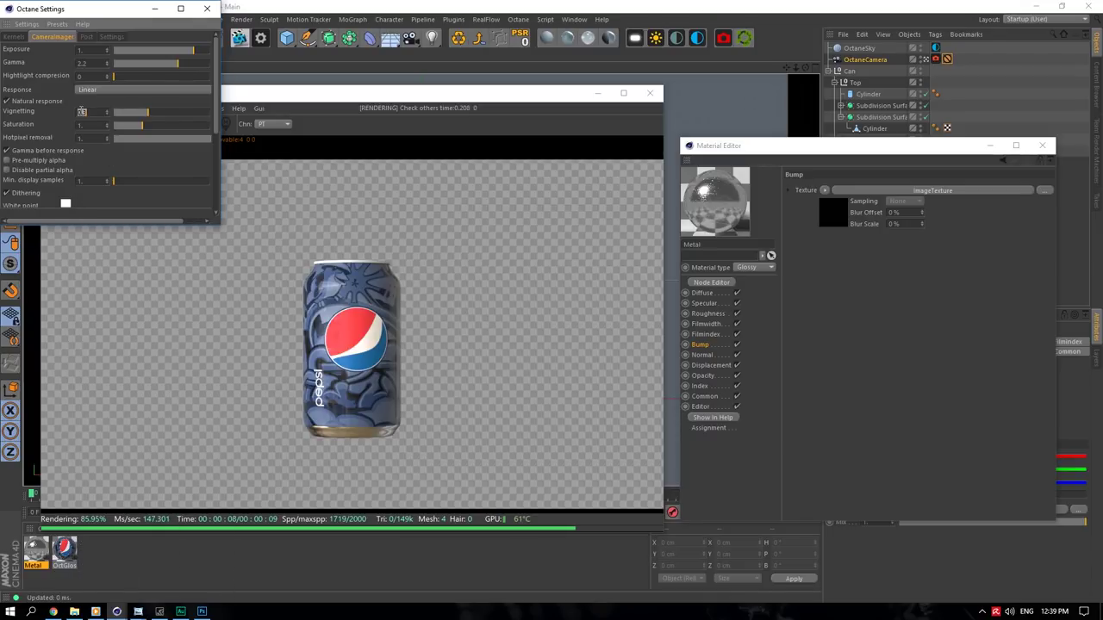
left_click(207, 9)
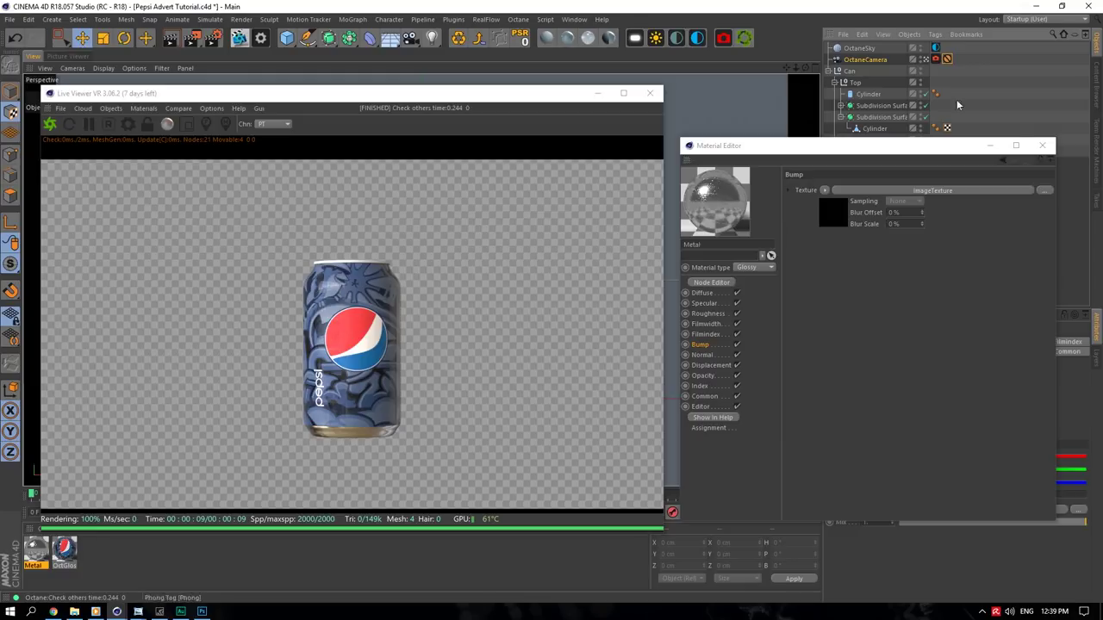
left_click(1049, 149)
left_click(652, 94)
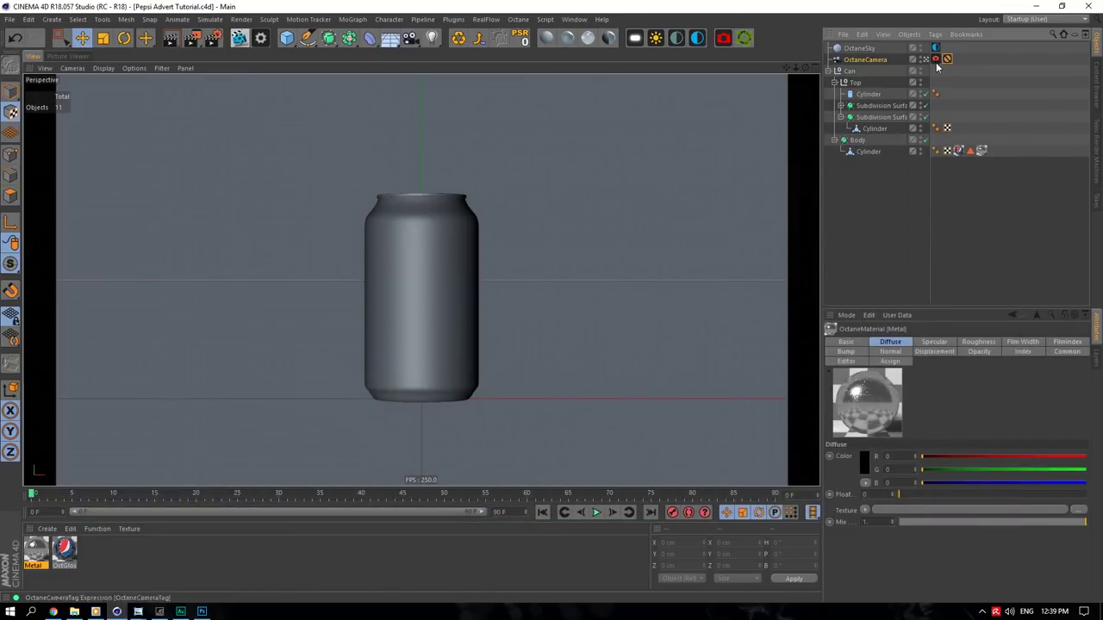
- Leave the Octane camera's view and add a Plane object under the can
left_click(925, 60)
left_click(925, 59)
left_click_drag(804, 68, 758, 40)
left_click(287, 38)
left_click(407, 112)
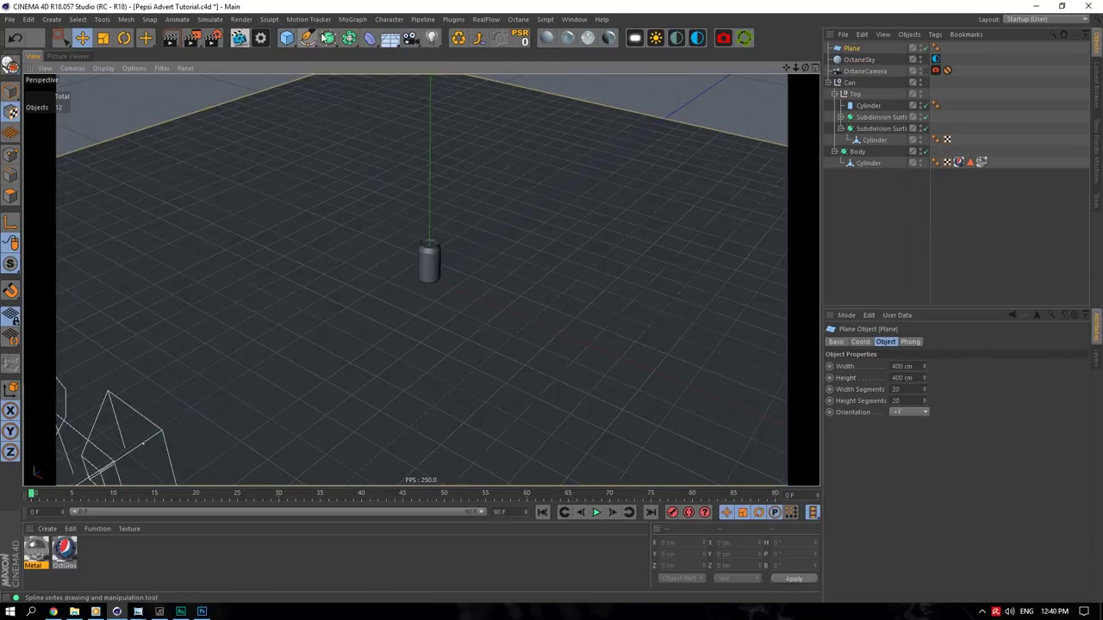
- Add a Bend deformer as a child of the plane and give it a strength of 62°
left_click(369, 38)
left_click(413, 54, "shift")
scroll(621, 235, "down", 4)
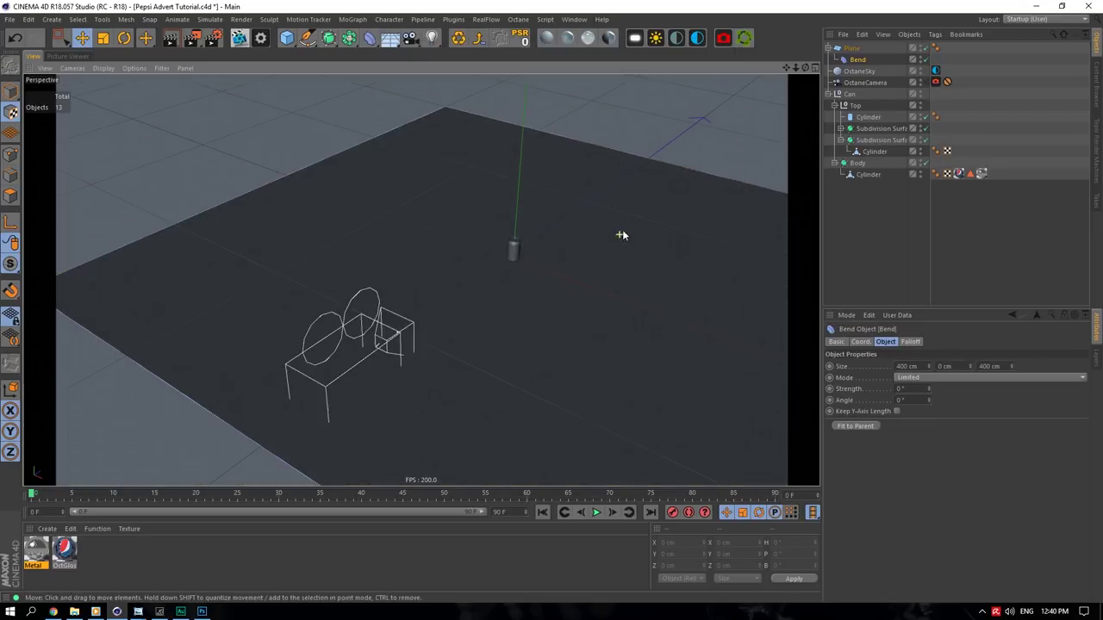
left_click_drag(930, 389, 932, 378)
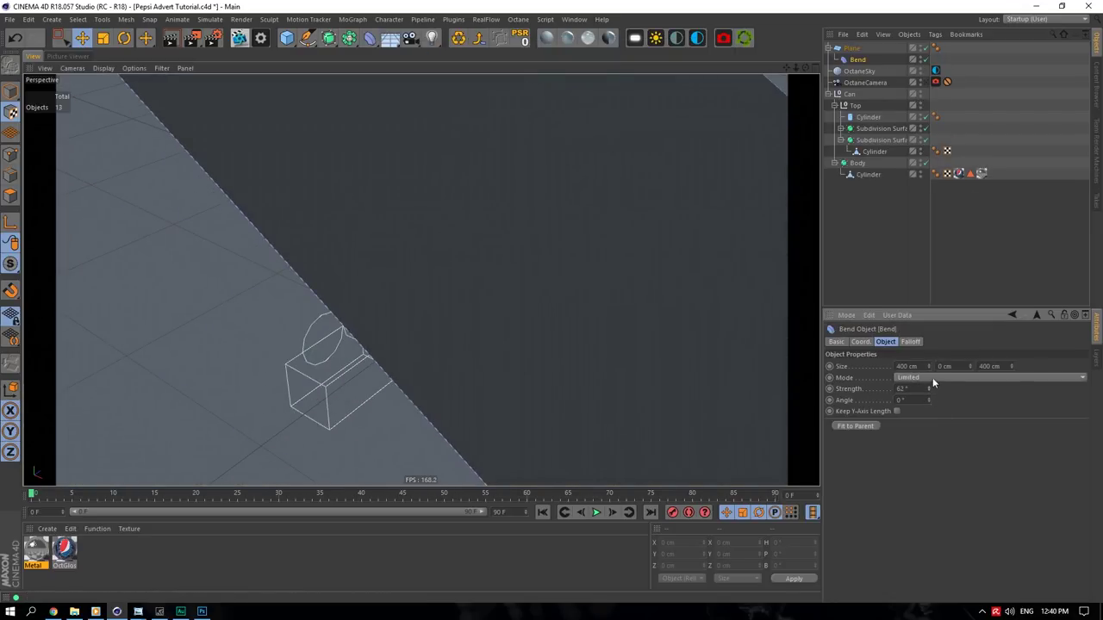
scroll(564, 281, "down", 4)
- Rotate the Bend deformer to -90° heading and -90° bank so the plane curves upward, and set its Y size to 75 cm
left_click(123, 38)
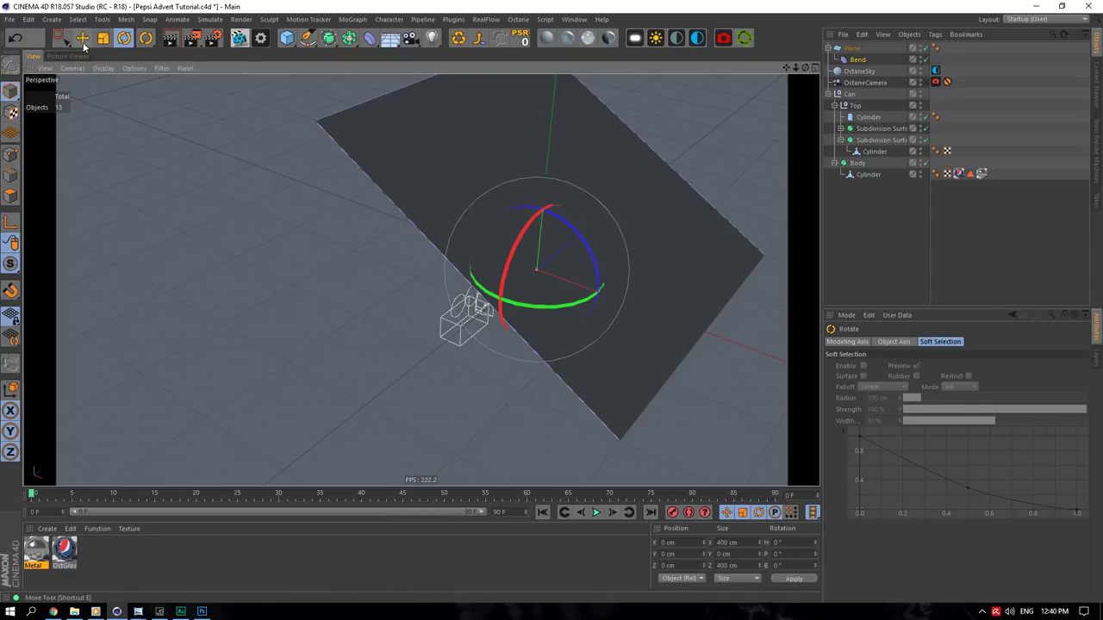
left_click_drag(562, 311, 484, 274)
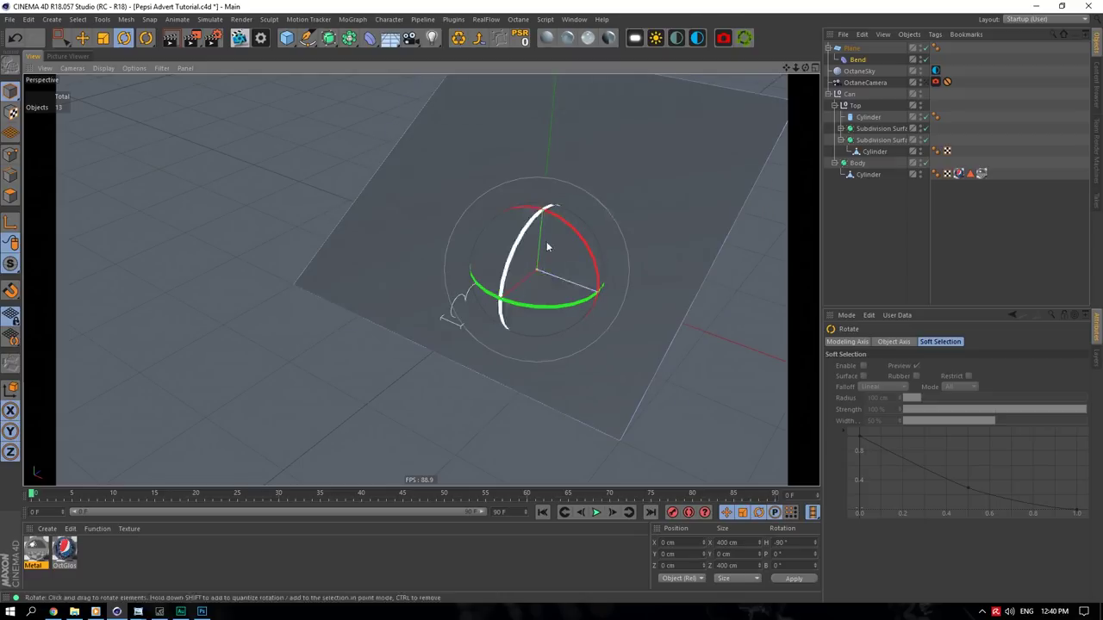
left_click_drag(522, 243, 569, 212)
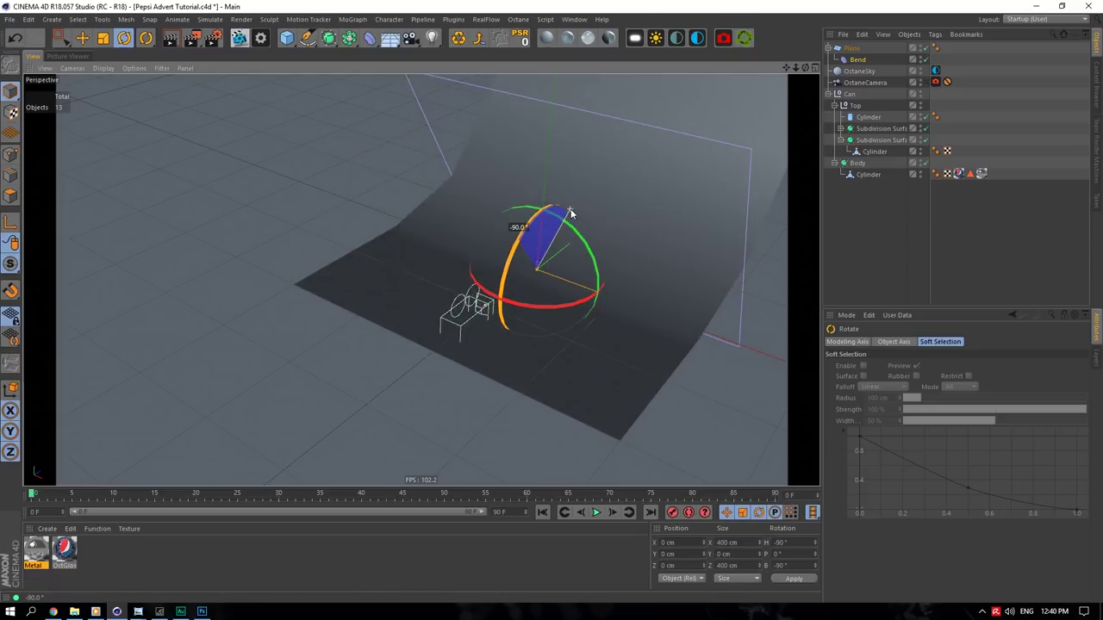
left_click(850, 60)
left_click_drag(968, 363, 969, 364)
- Show the viewport shading with lines and raise the plane's width segments for a smoother curve
left_click(852, 48)
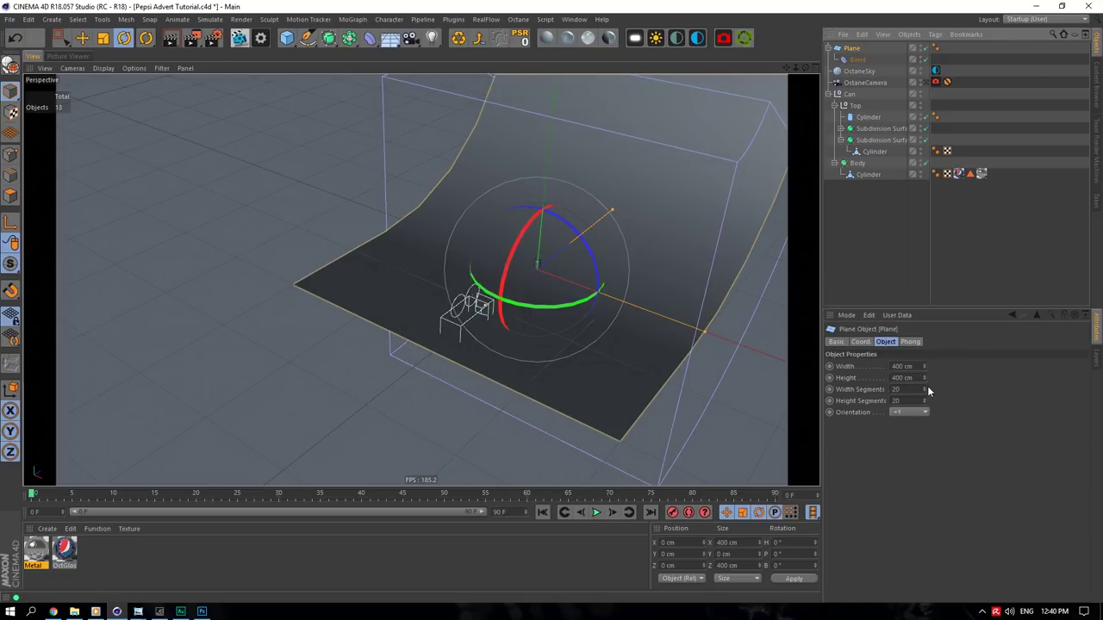
left_click(103, 68)
left_click(122, 95)
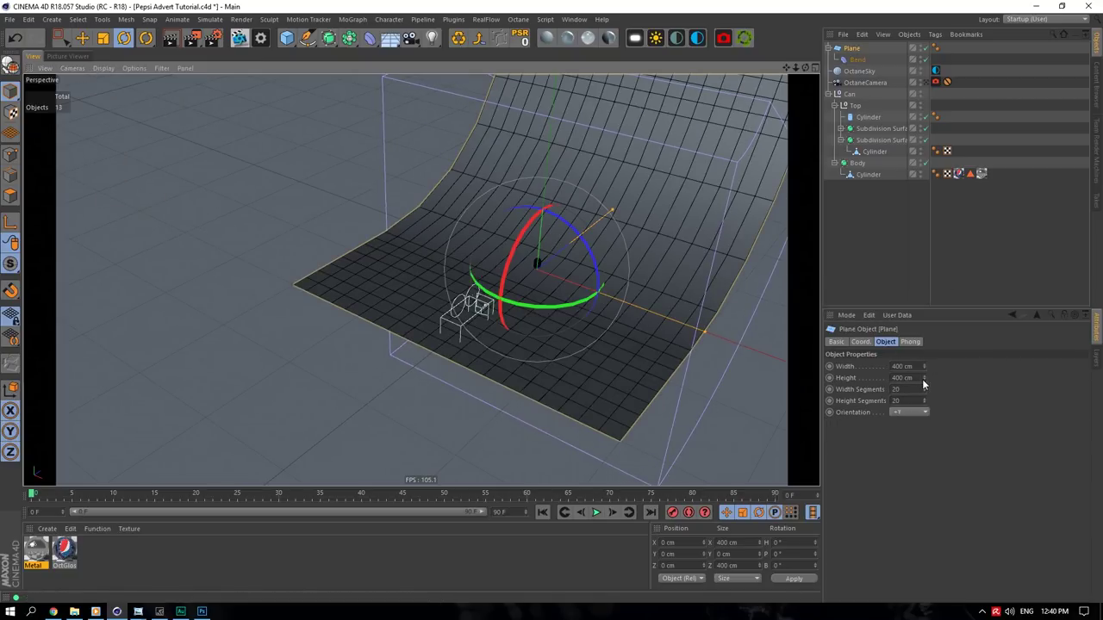
left_click_drag(923, 389, 923, 284)
left_click_drag(805, 67, 776, 69)
- Set the Bend deformer's strength to 90° and its size to 19 cm by 52 cm by 400 cm to tighten the backdrop's curve
left_click(859, 59)
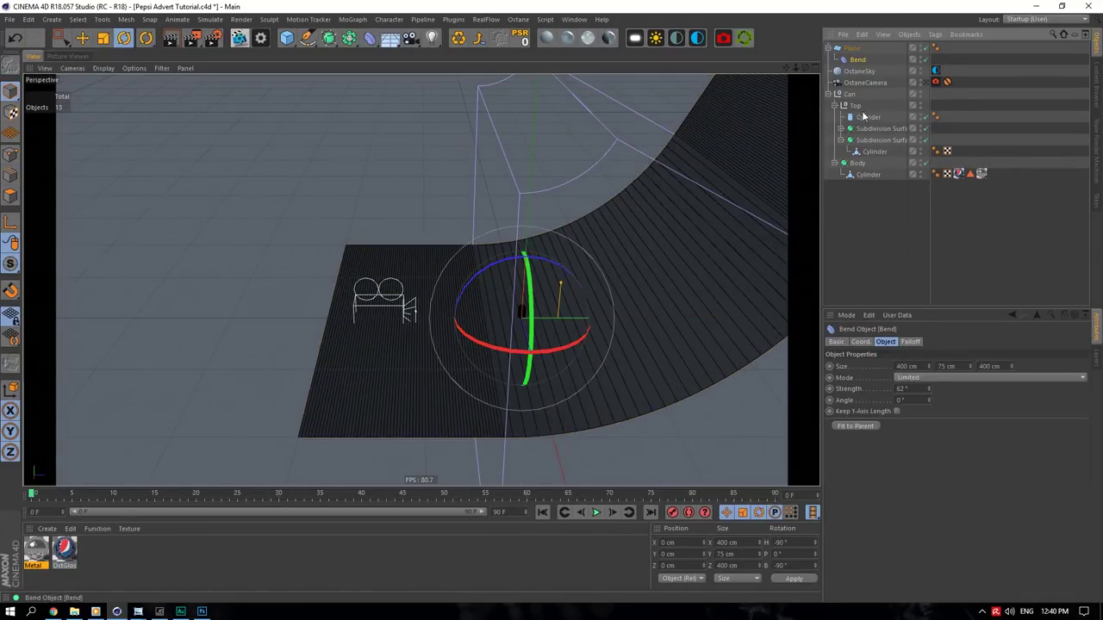
double_click(922, 388)
type("90")
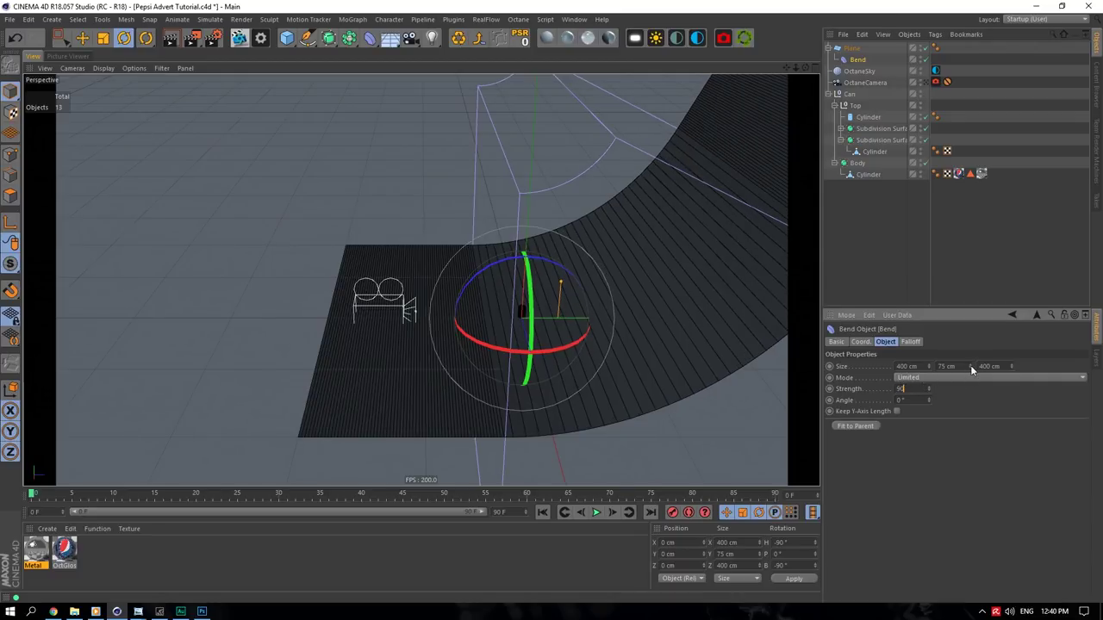
left_click_drag(972, 367, 972, 413)
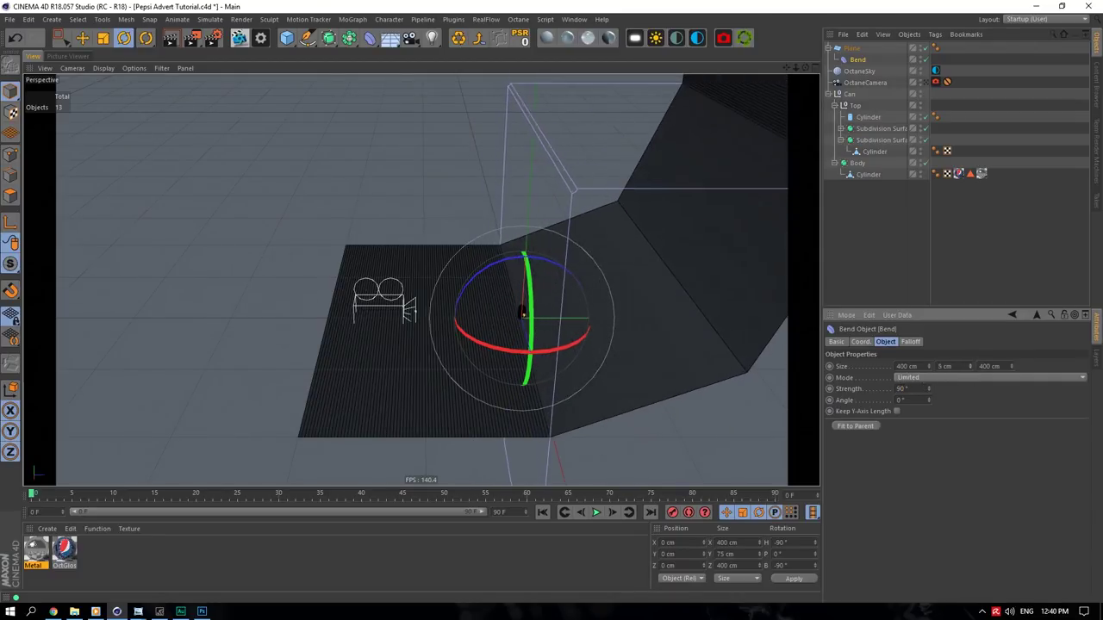
left_click_drag(929, 371, 946, 308)
left_click_drag(968, 366, 928, 396)
scroll(522, 334, "up", 5)
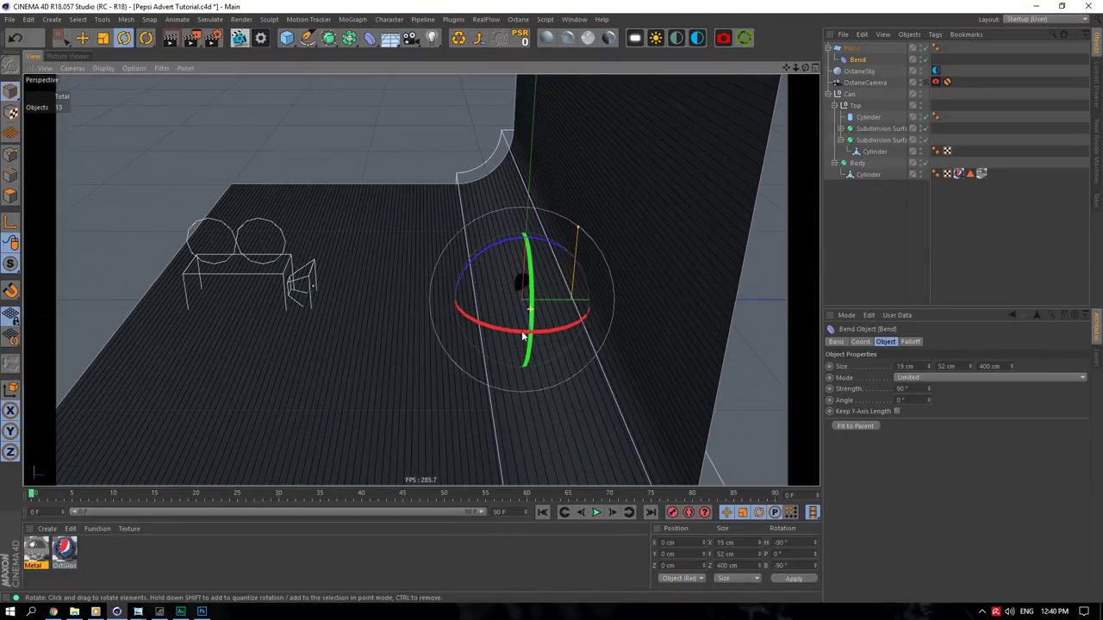
- Move the backdrop plane behind the can to about Z 42.5 cm and lower it to about Y -12.3 cm
left_click(83, 38)
left_click(851, 48)
left_click_drag(632, 302, 713, 313)
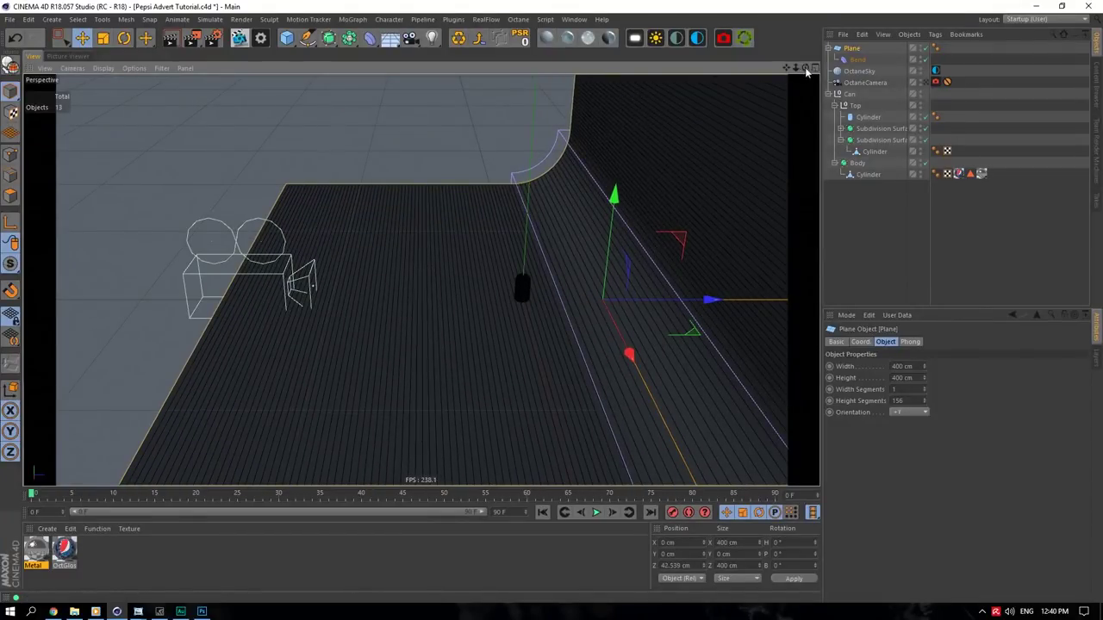
left_click_drag(806, 69, 887, 47)
left_click_drag(566, 160, 565, 178)
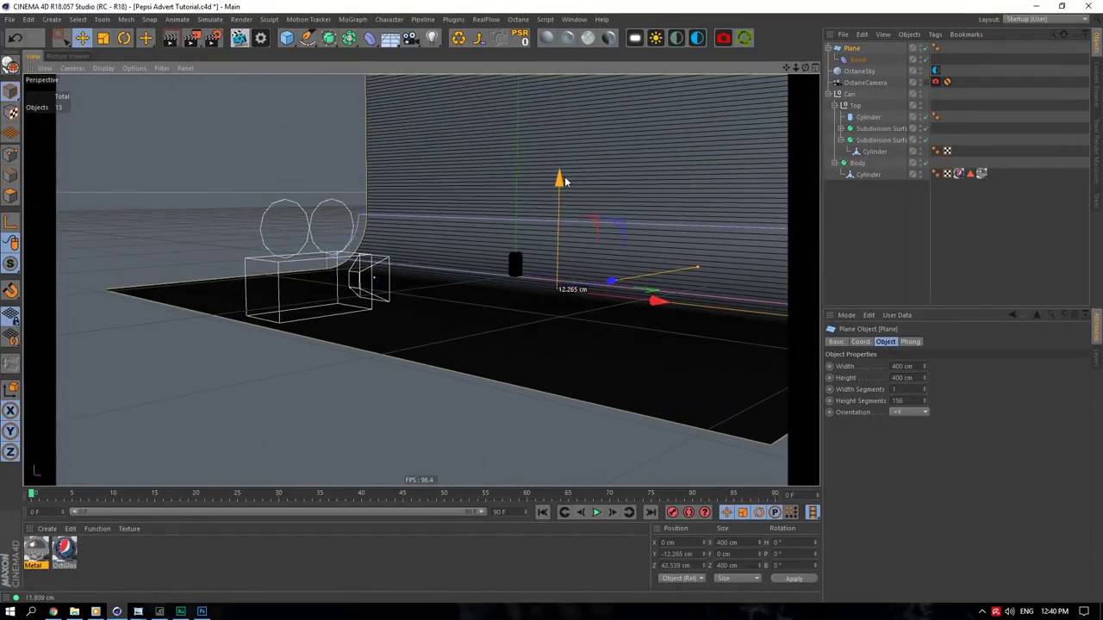
- Look through the Octane camera and start a live render of the can in the Octane Live Viewer
left_click(925, 83)
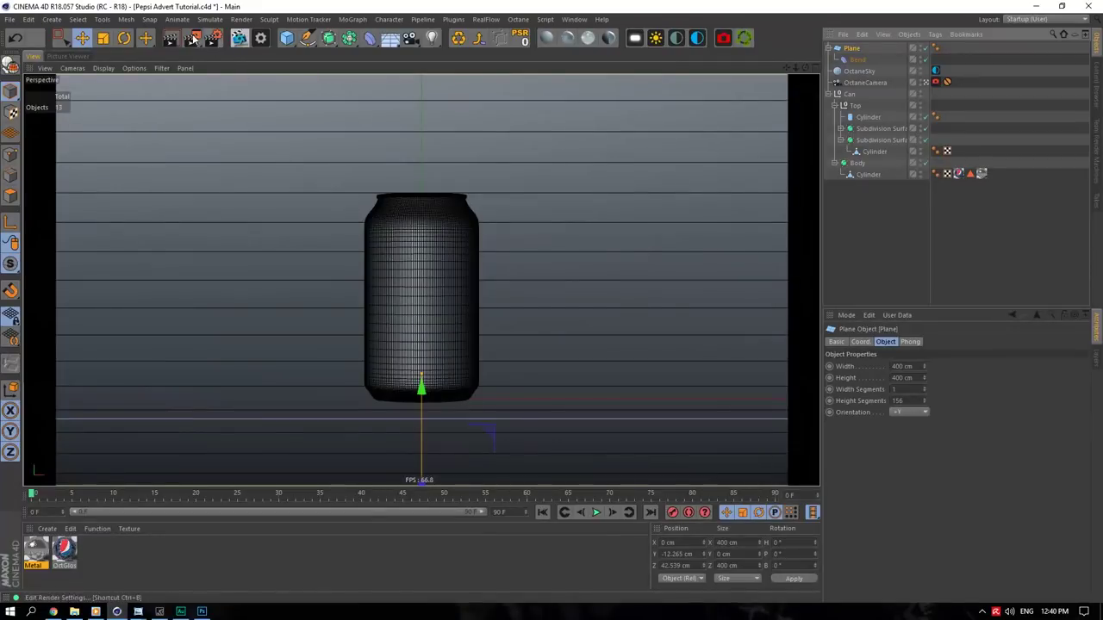
left_click(193, 37)
left_click(241, 195)
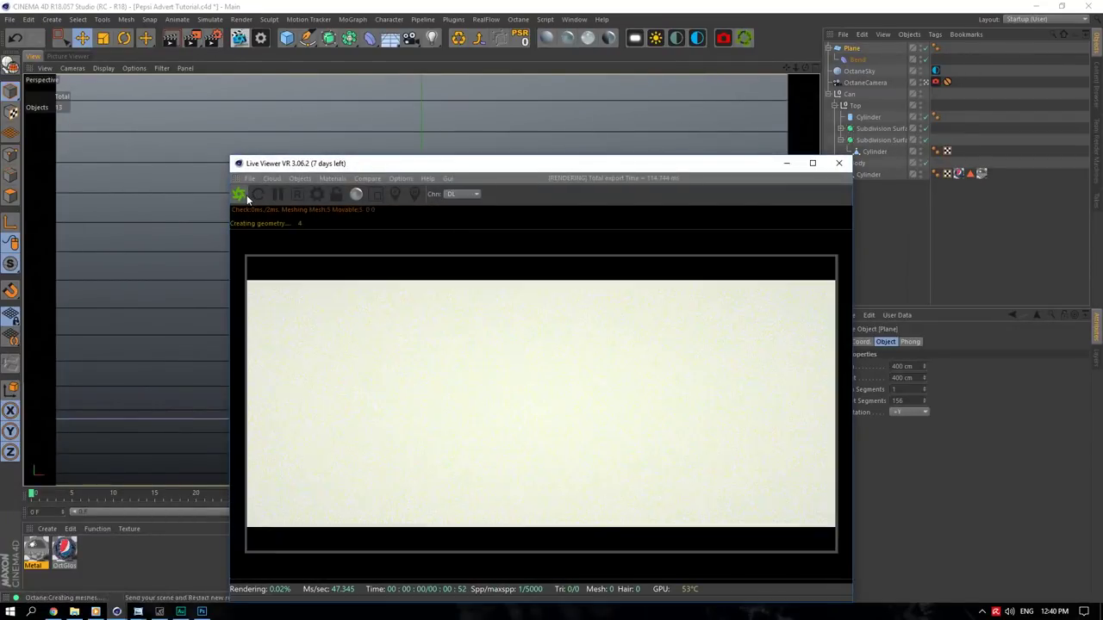
left_click_drag(340, 170, 278, 63)
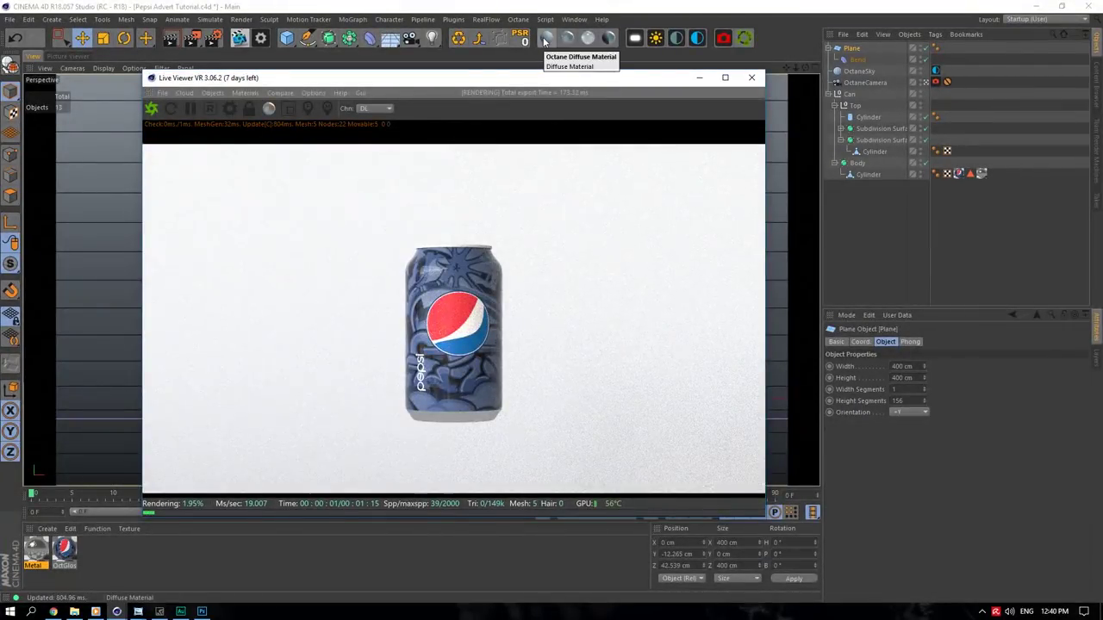
- Create an Octane Diffuse material named BG and enable its Matte option in the common settings
left_click(544, 41)
double_click(35, 551)
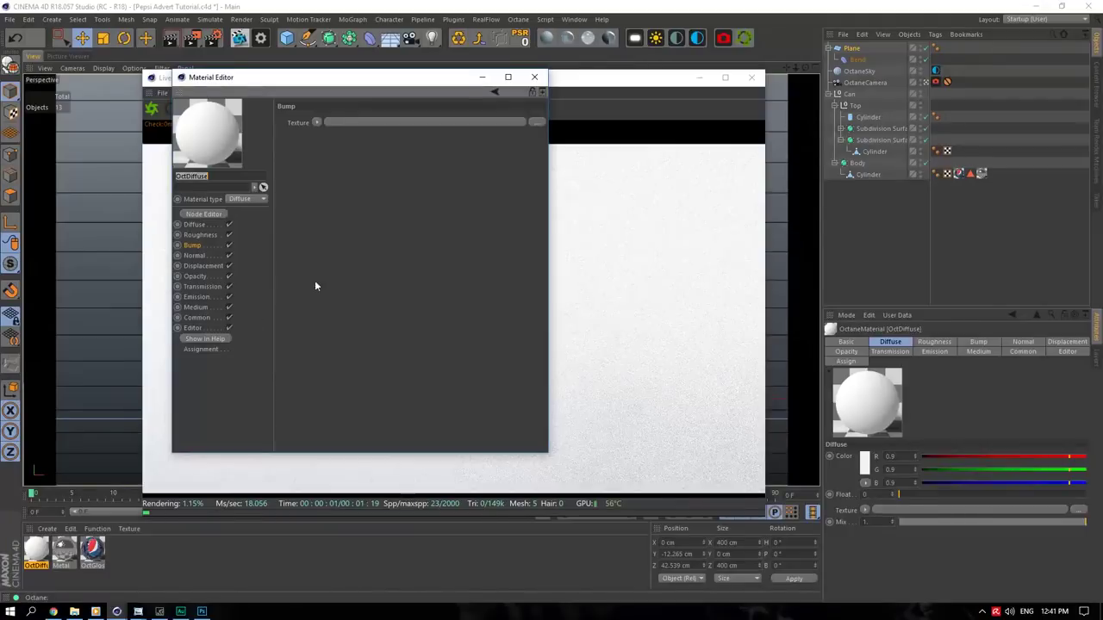
type("BG")
key("Return")
left_click(197, 317)
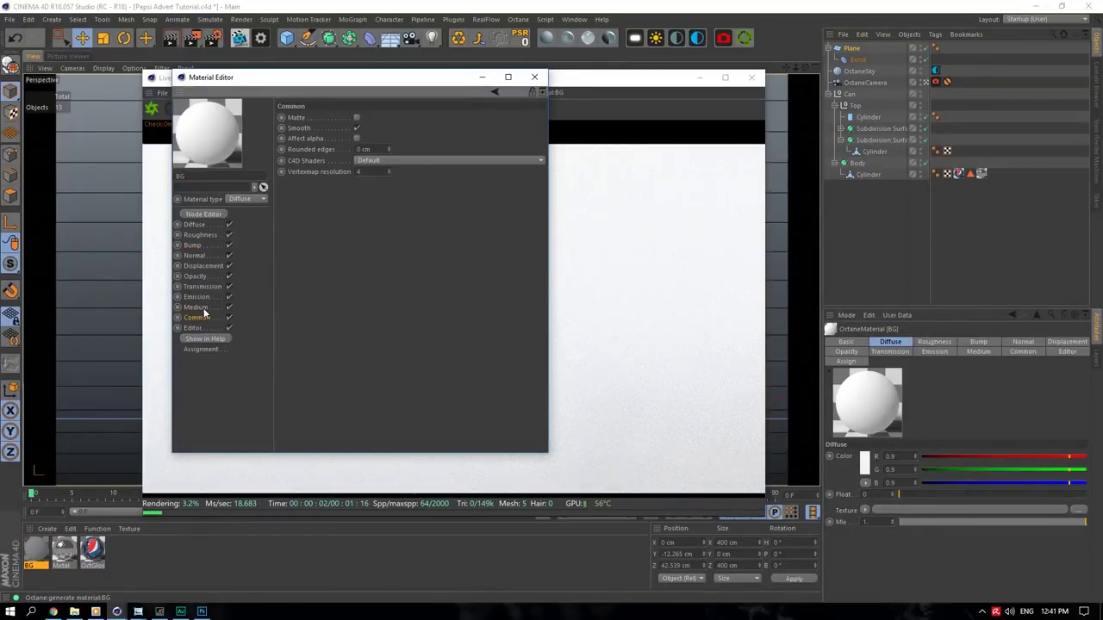
left_click(195, 306)
left_click(196, 318)
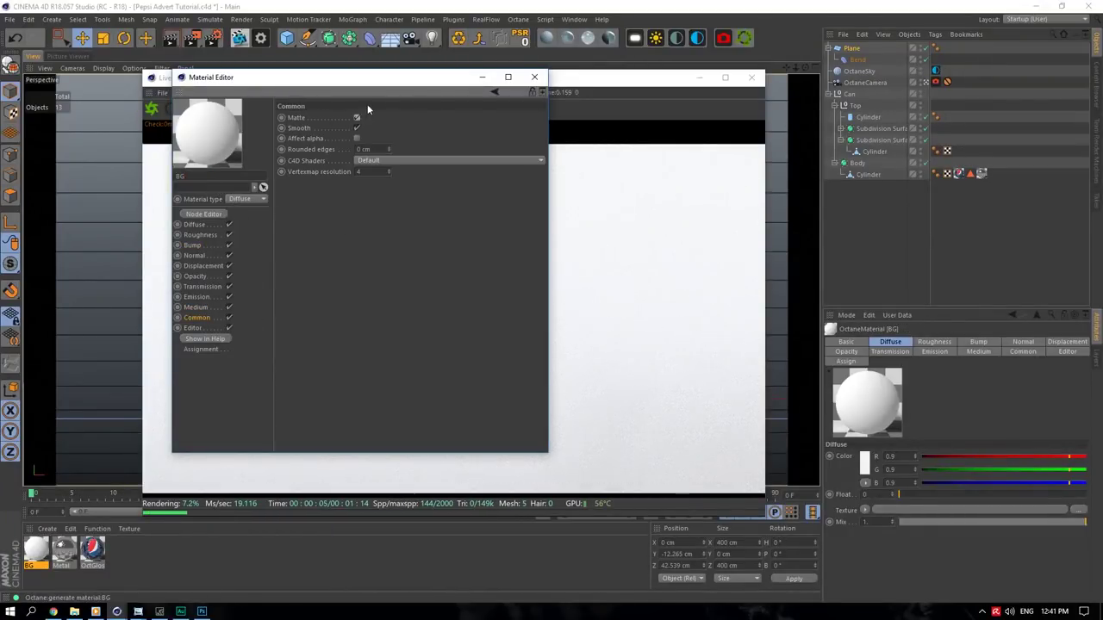
- Apply the BG material to the backdrop plane and close the Material Editor
left_click_drag(34, 567, 853, 48)
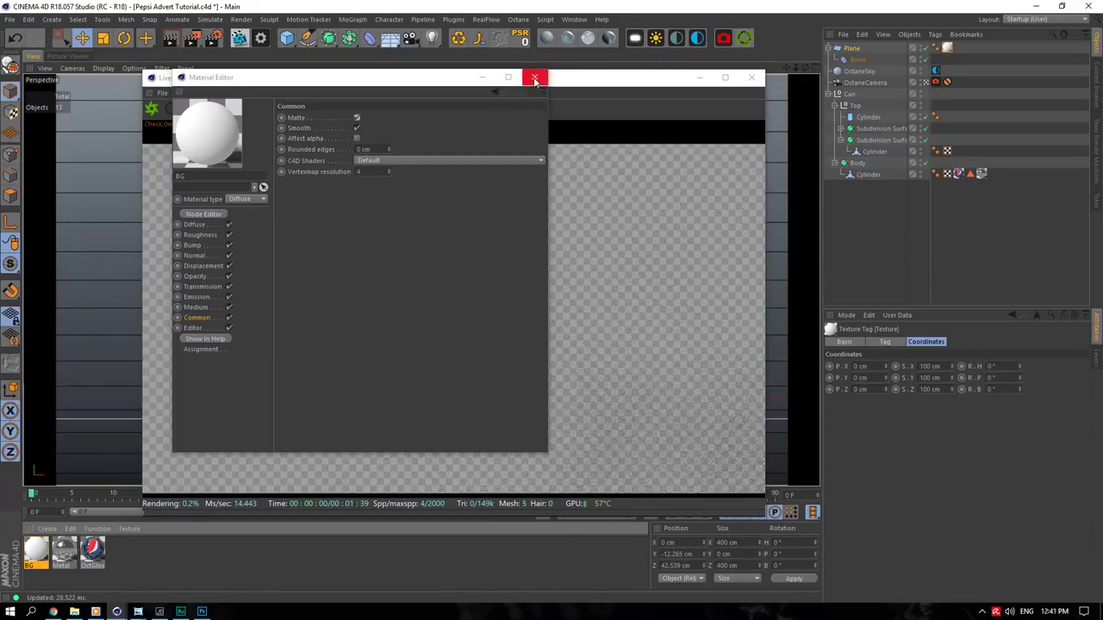
left_click(534, 77)
left_click(851, 50)
- Raise the plane to about Y -2 cm, bring it closer to the can along Z, and check it through the Octane camera
left_click_drag(573, 78, 928, 145)
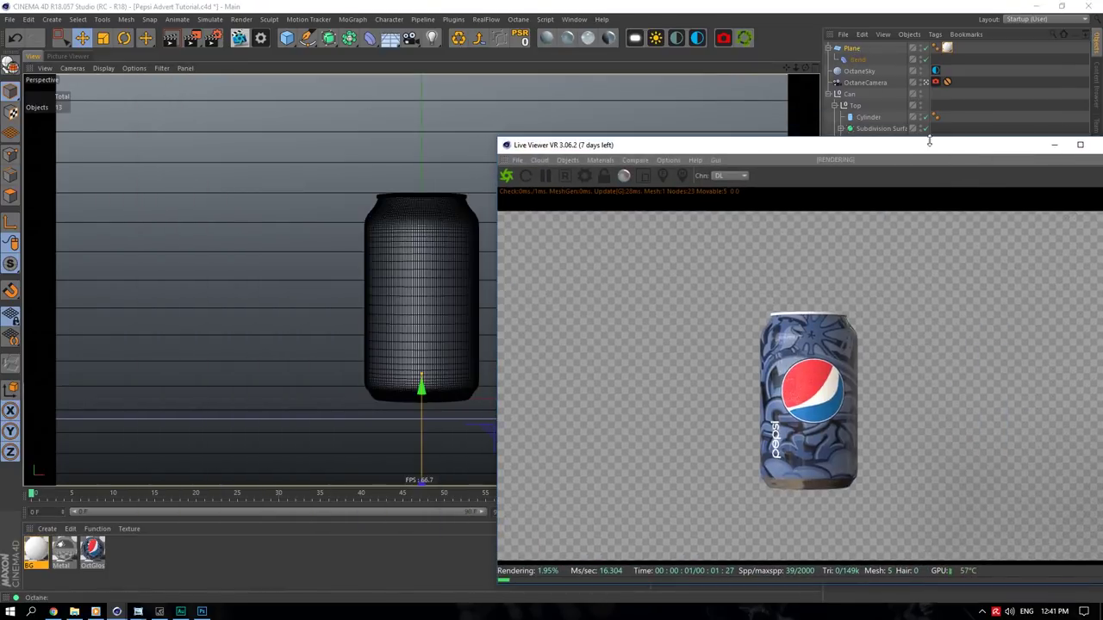
left_click_drag(421, 385, 504, 282)
left_click(926, 81)
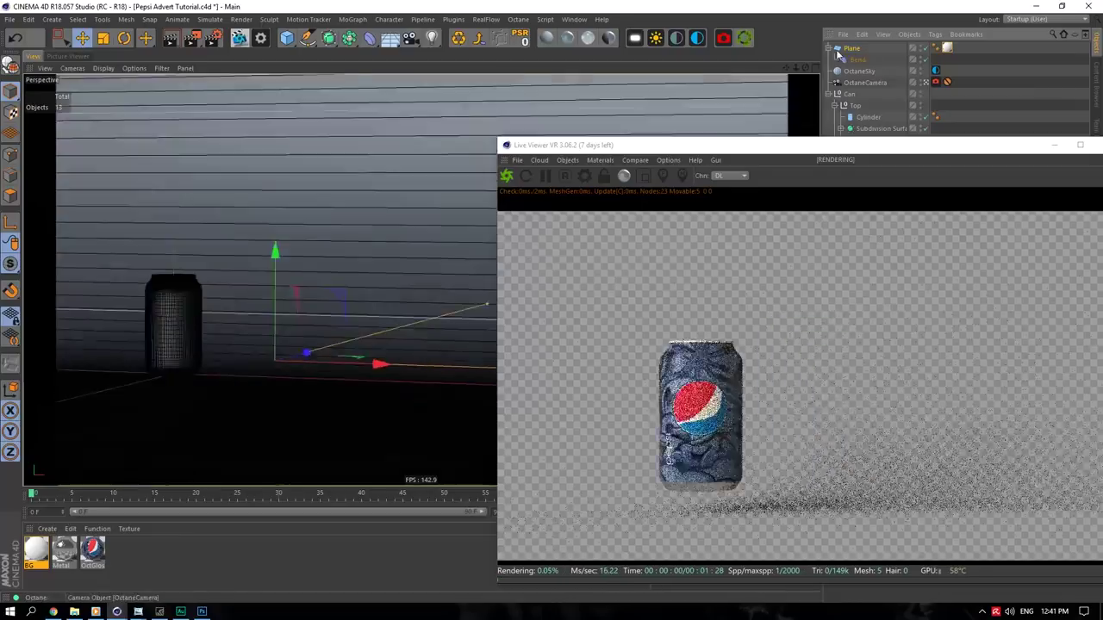
left_click_drag(803, 67, 976, 143)
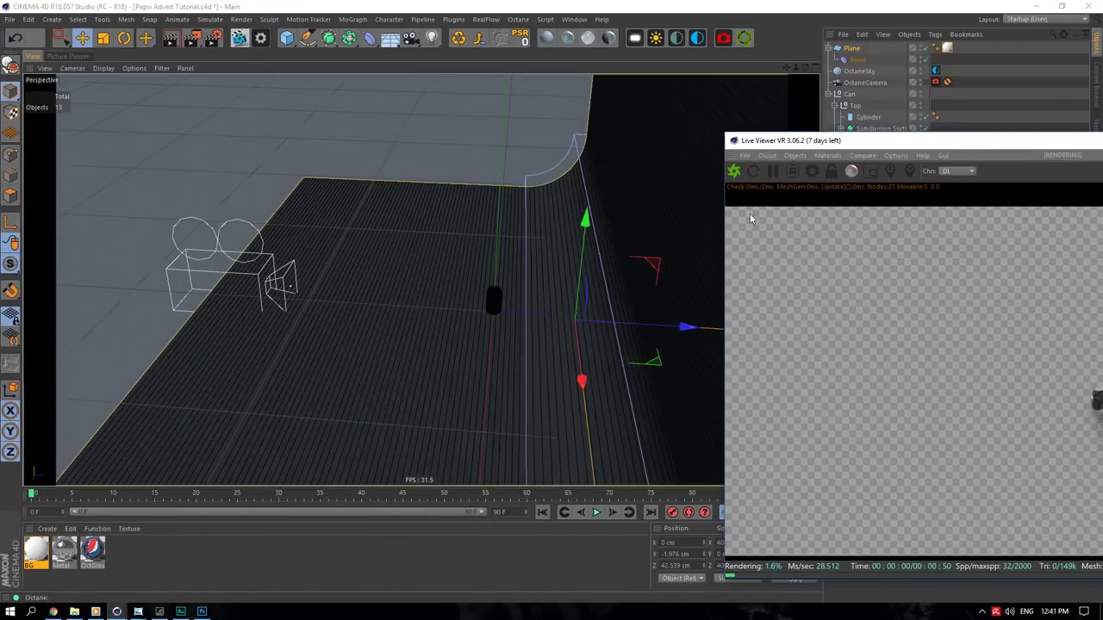
right_click_drag(577, 290, 666, 328, "alt")
left_click_drag(667, 328, 610, 328)
left_click_drag(951, 139, 732, 124)
left_click(926, 83)
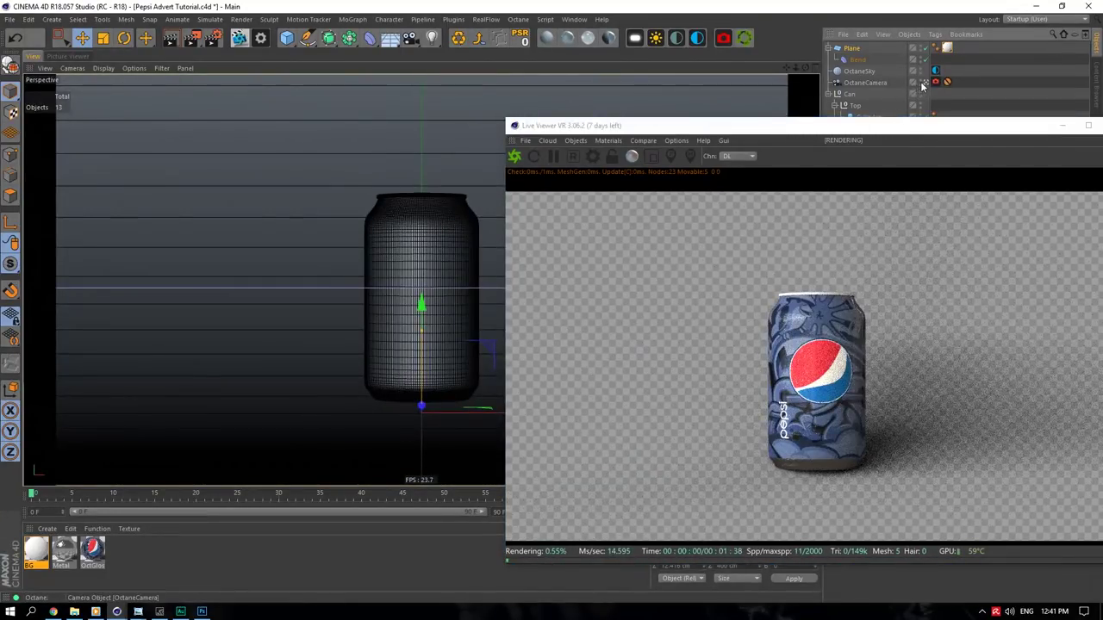
- Move the plane to about Z 21.9 cm and Y -8.75 cm, return to the Octane camera view and save the project
left_click(923, 84)
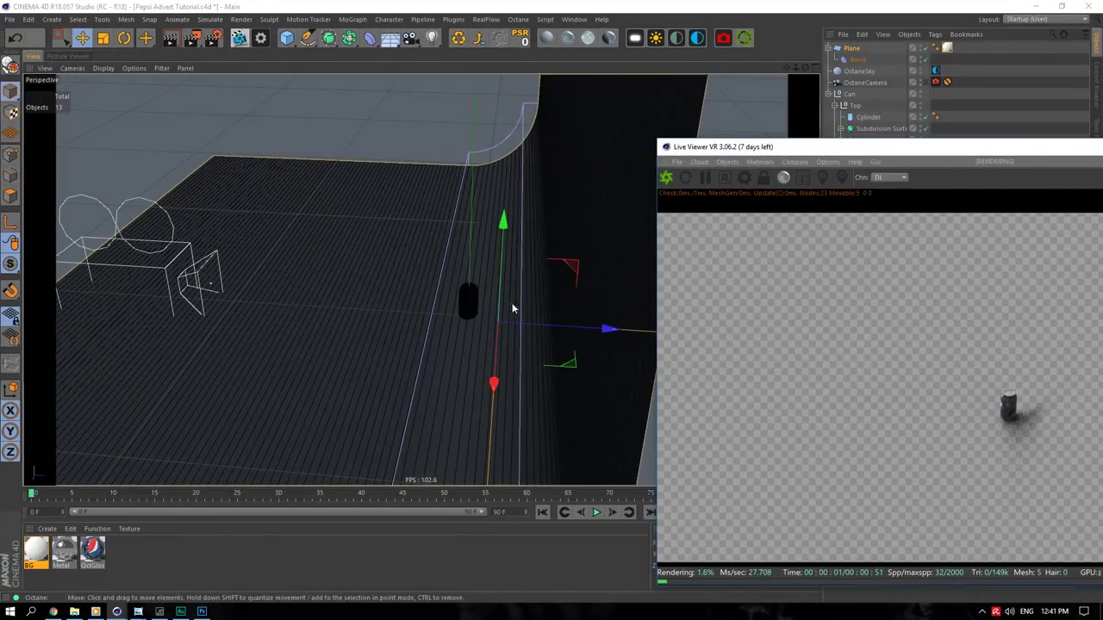
left_click_drag(609, 328, 633, 328)
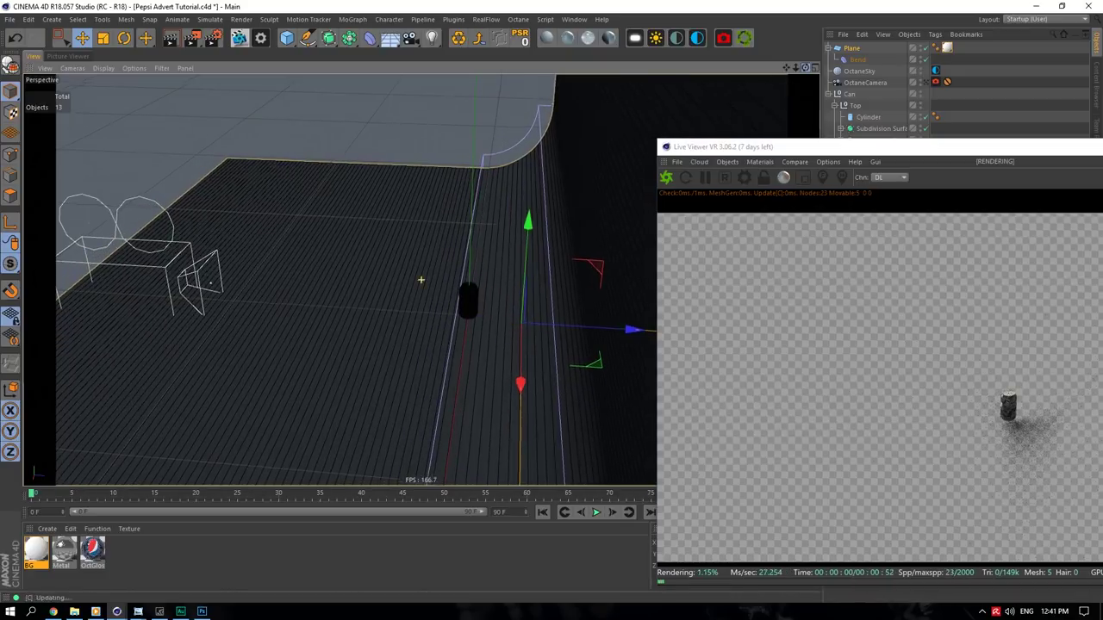
left_click_drag(421, 280, 556, 127, "alt")
left_click_drag(529, 182, 529, 199)
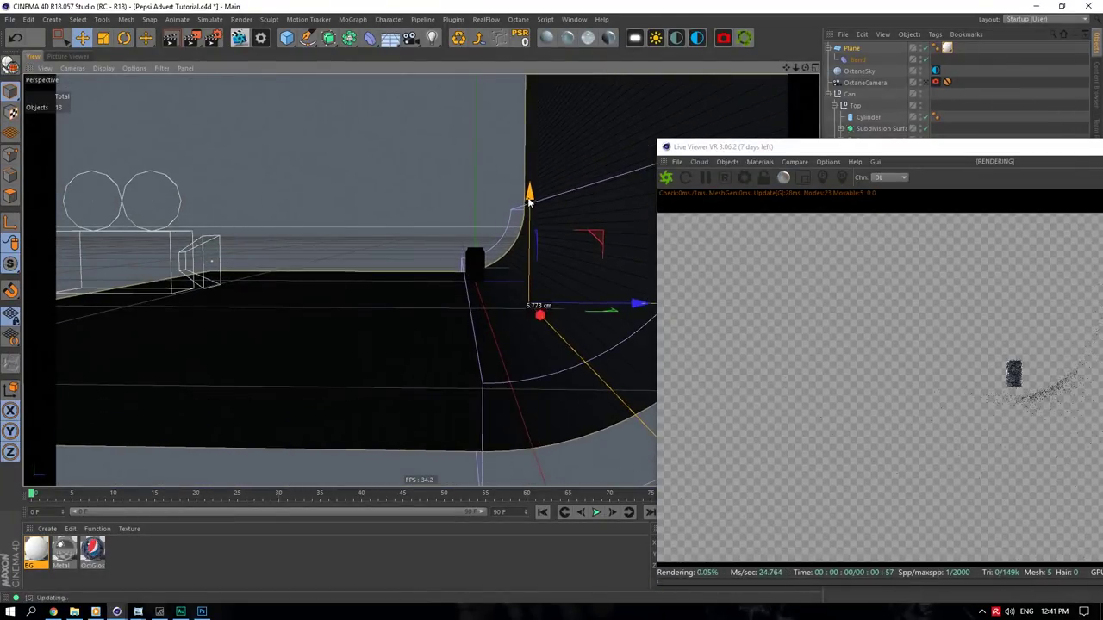
left_click(923, 83)
left_click_drag(878, 148, 298, 88)
key("ctrl+s")
- Set the OctaneSky environment power to 3
left_click(936, 72)
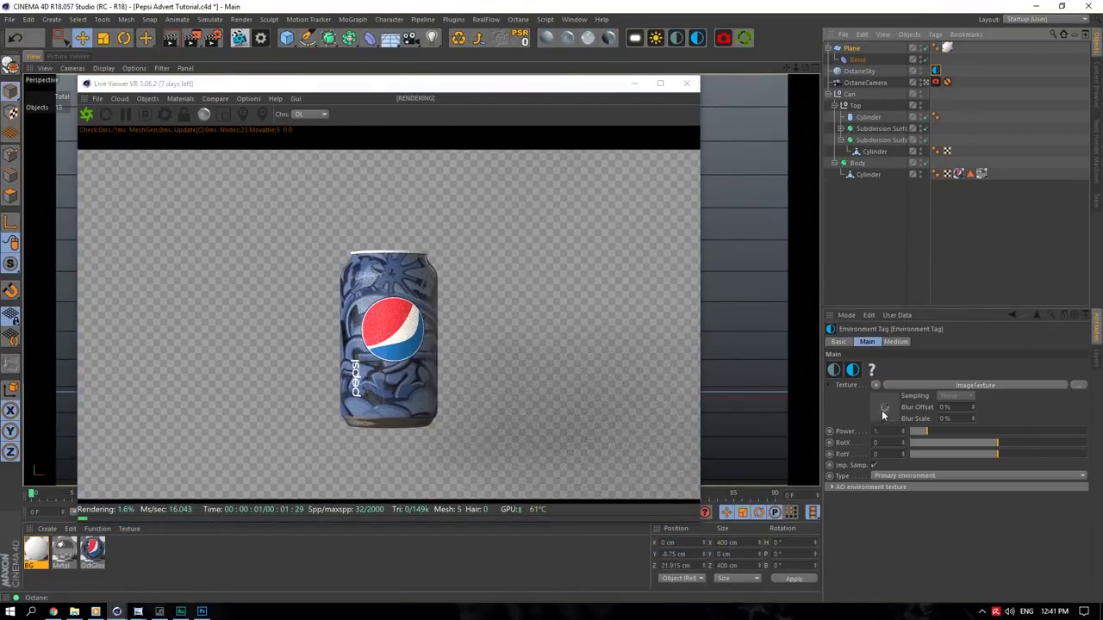
type("3")
key("Return")
- Try canada_montreal_metro_station_viau.exr as the sky's environment image, without copying it to the project location
left_click(977, 385)
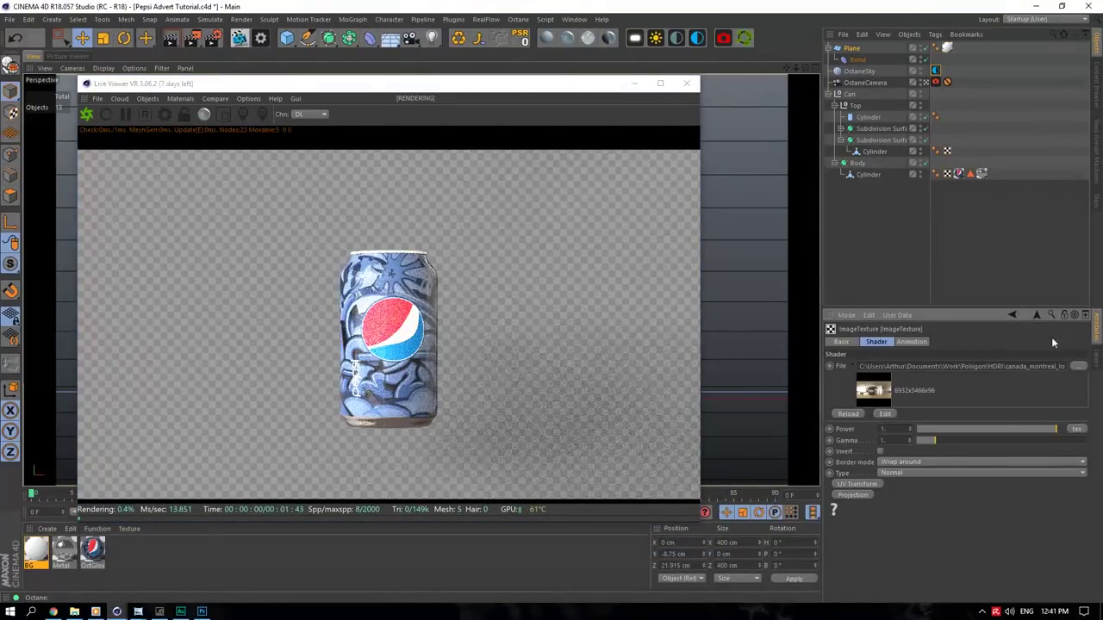
left_click(1079, 371)
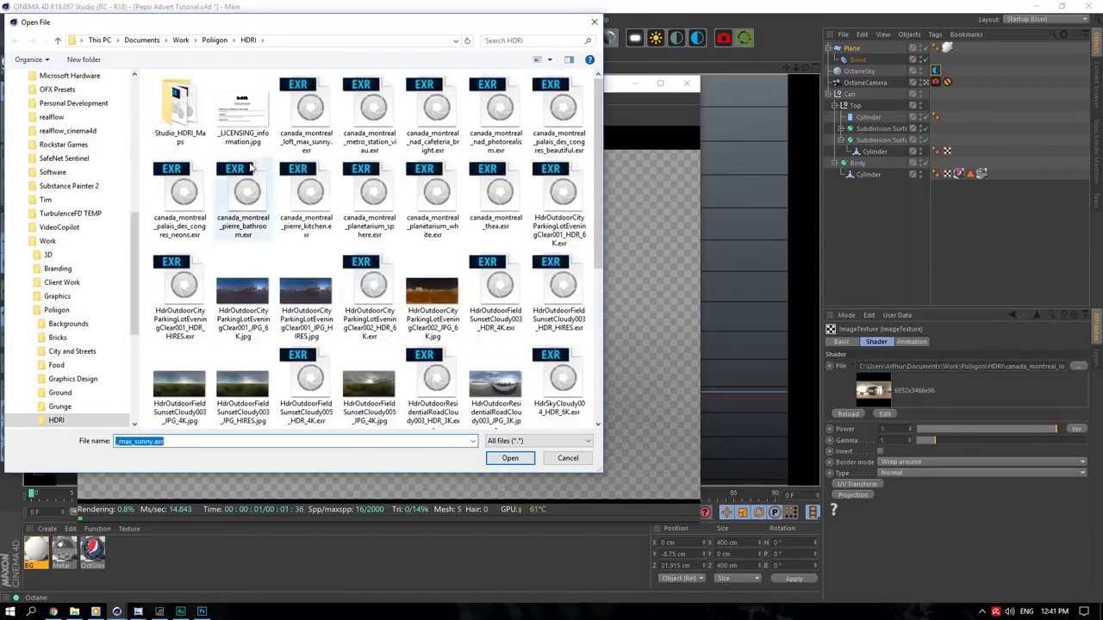
left_click(371, 102)
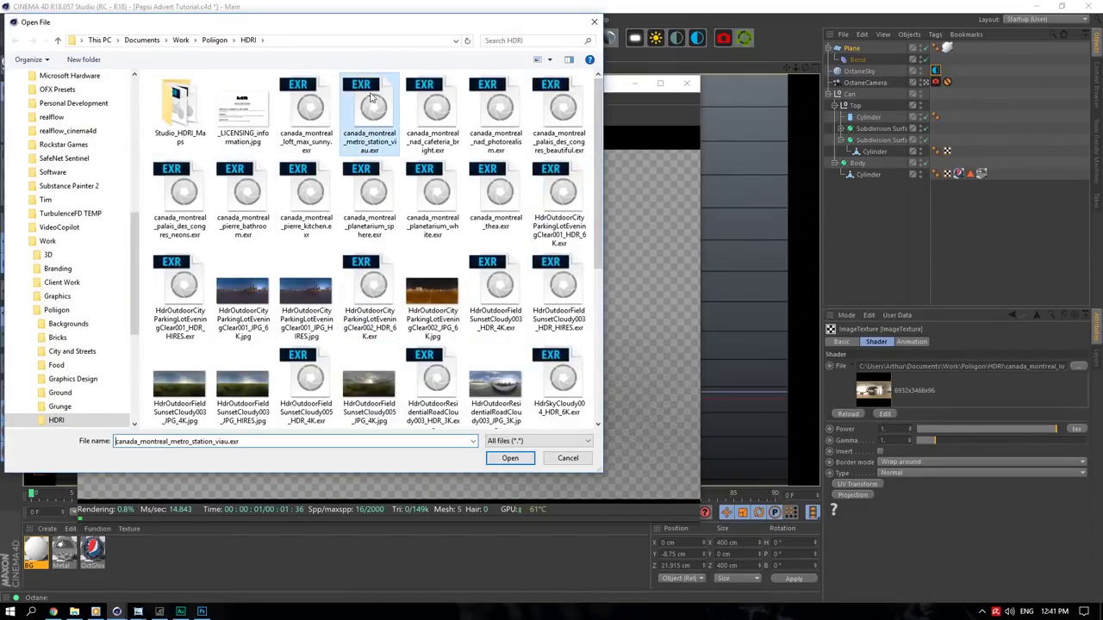
left_click(509, 457)
left_click(613, 347)
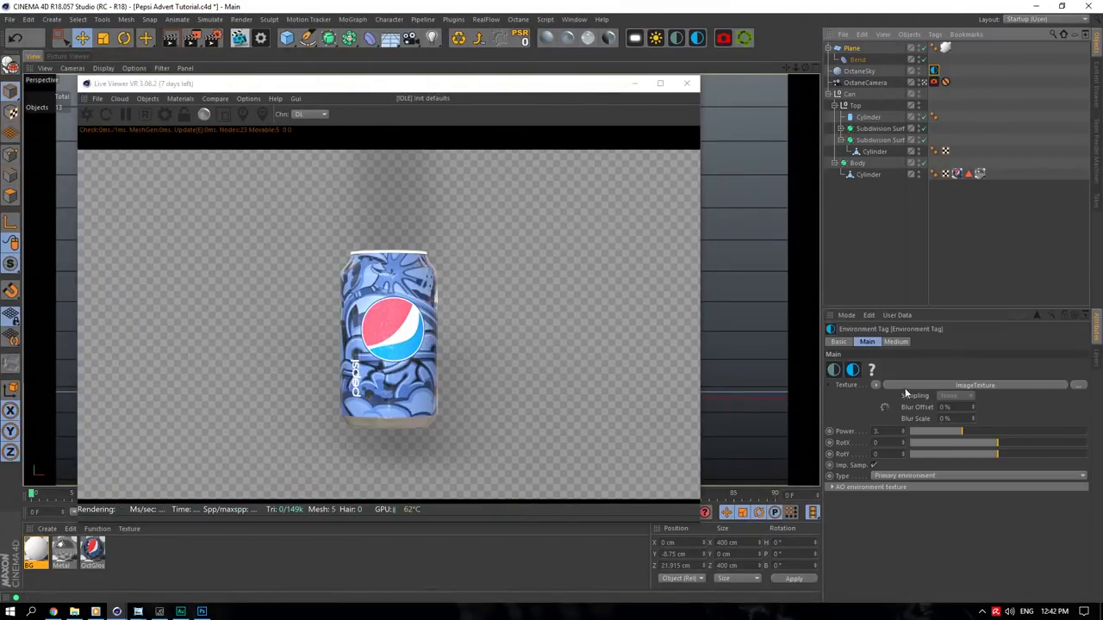
- Replace the sky's environment image with a canada_montreal_nad HDRI without copying it to the project location
left_click(974, 385)
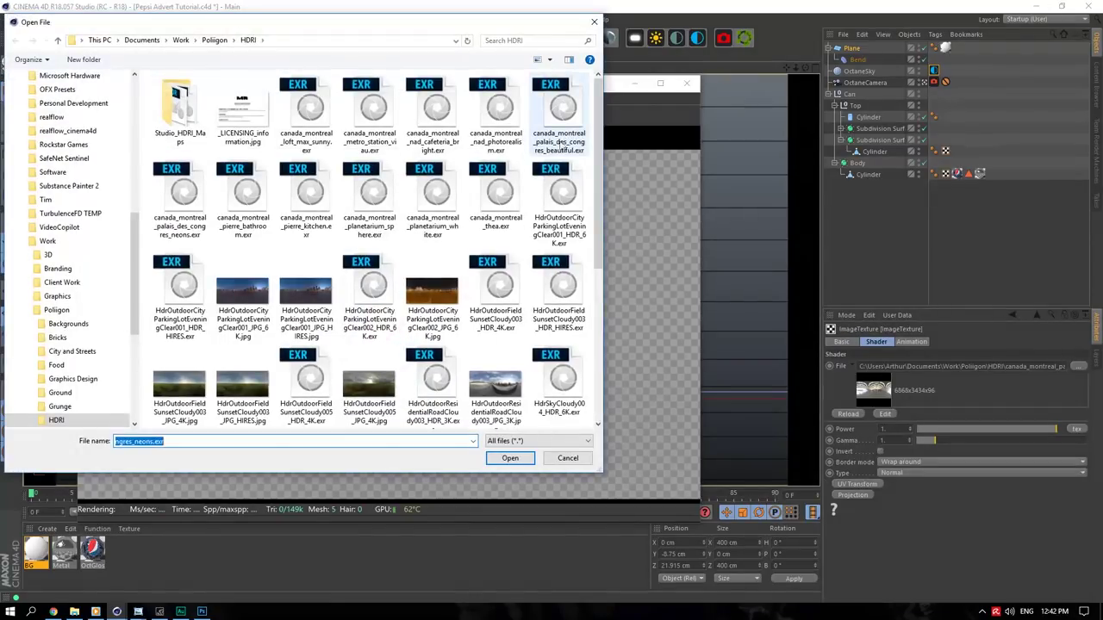
left_click(524, 457)
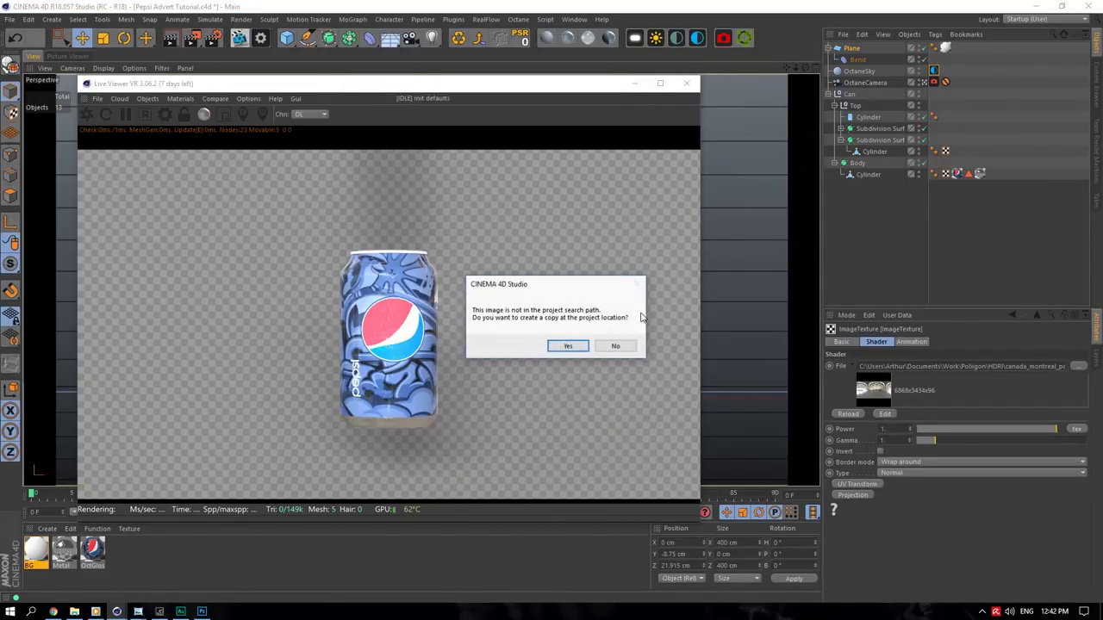
left_click(616, 345)
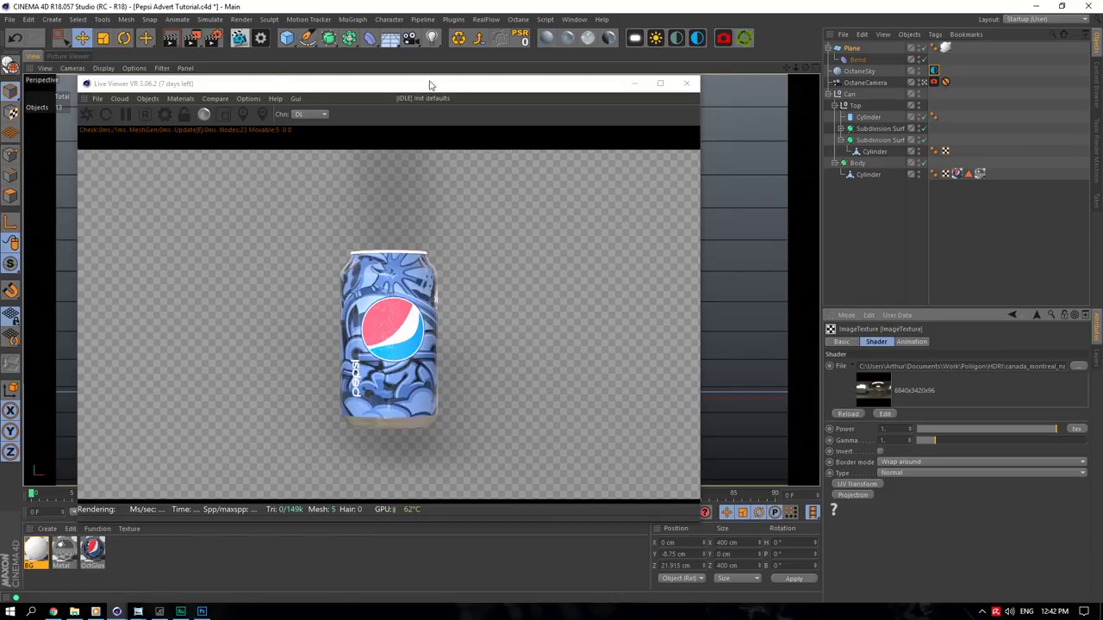
left_click_drag(429, 85, 440, 64)
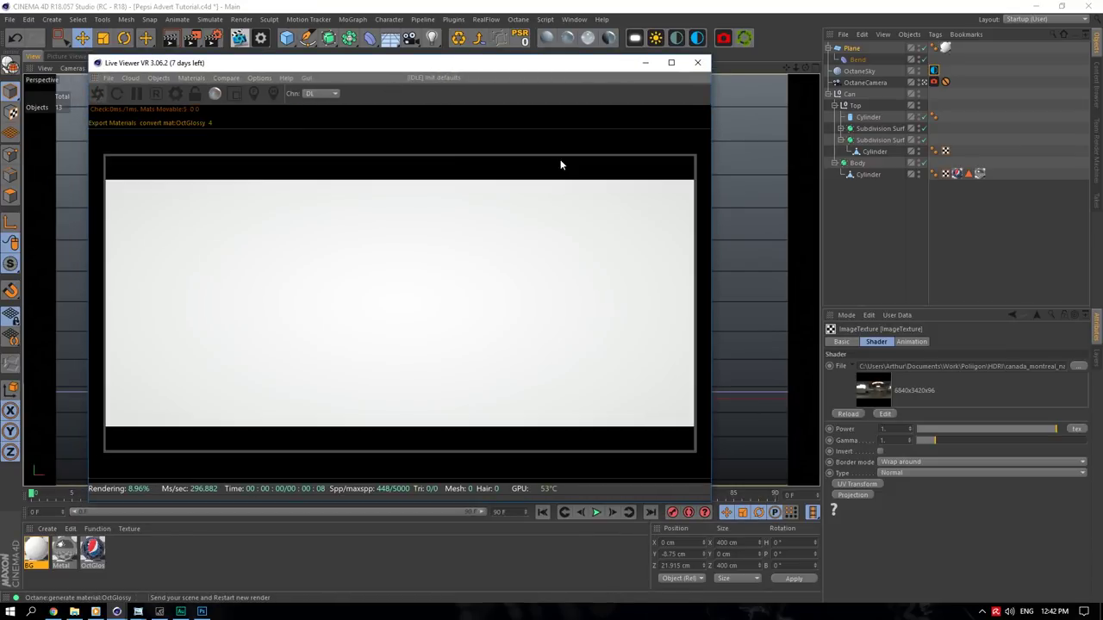
- Rotate the OctaneSky to a heading of 42° to change the lighting on the can
left_click(865, 70)
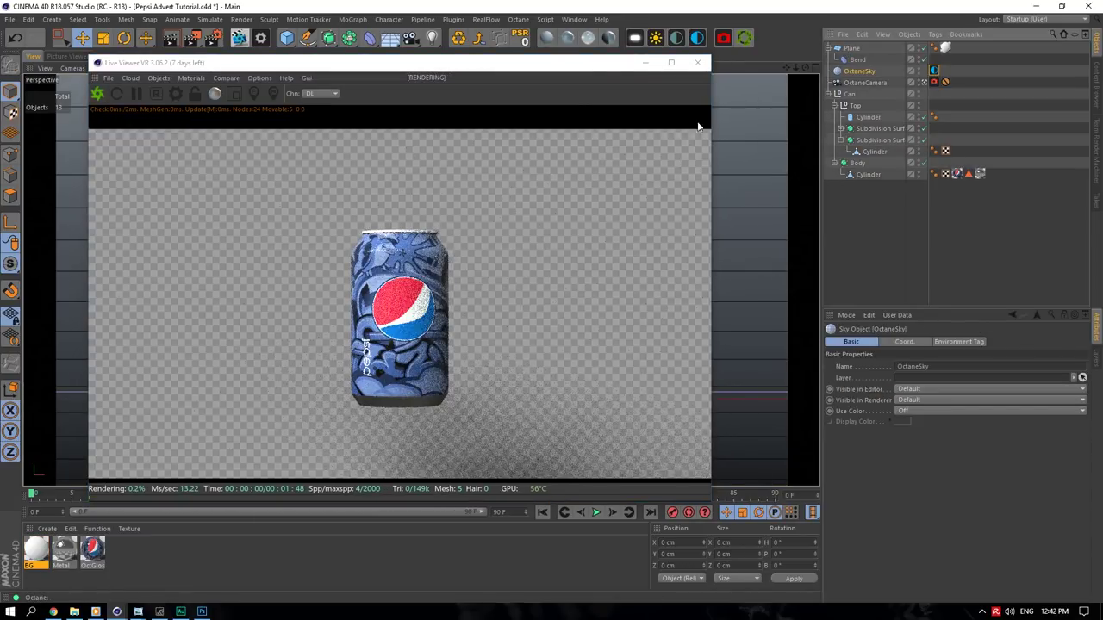
left_click(916, 342)
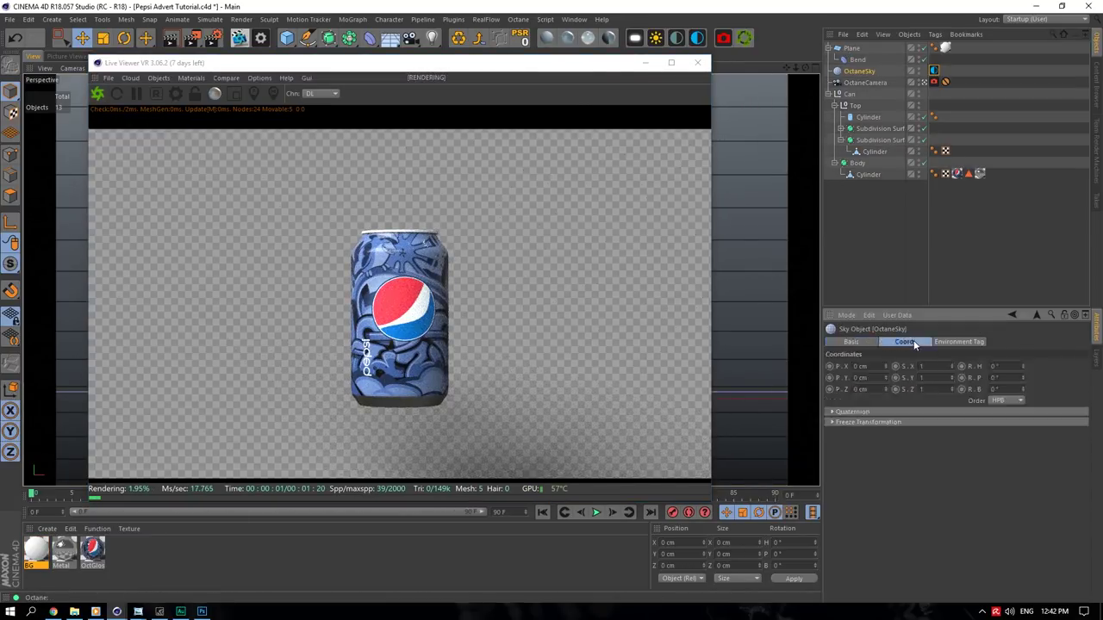
left_click_drag(1023, 366, 1023, 330)
- Raise the plane closer beneath the can and rotate the OctaneSky to 68° heading and 23° pitch
left_click(849, 49)
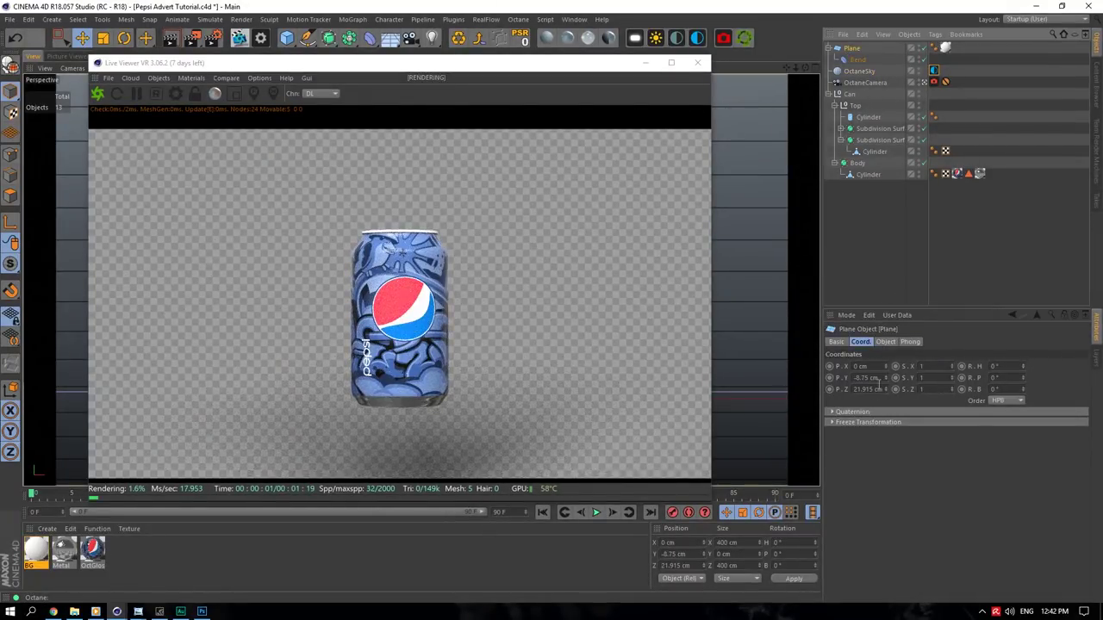
scroll(878, 382, "up", 6)
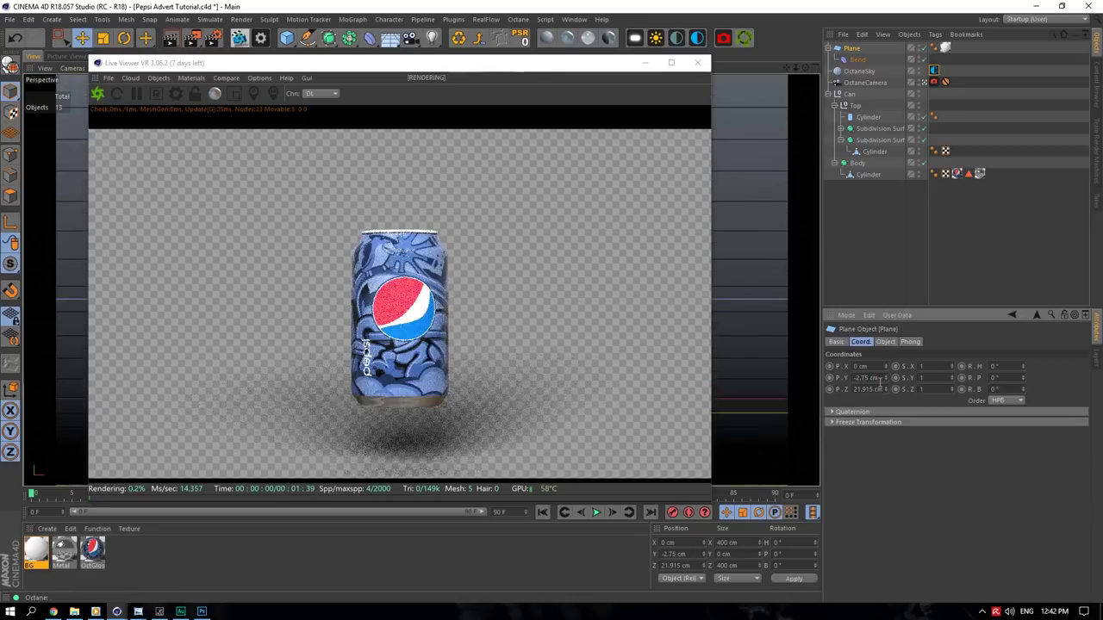
left_click(859, 71)
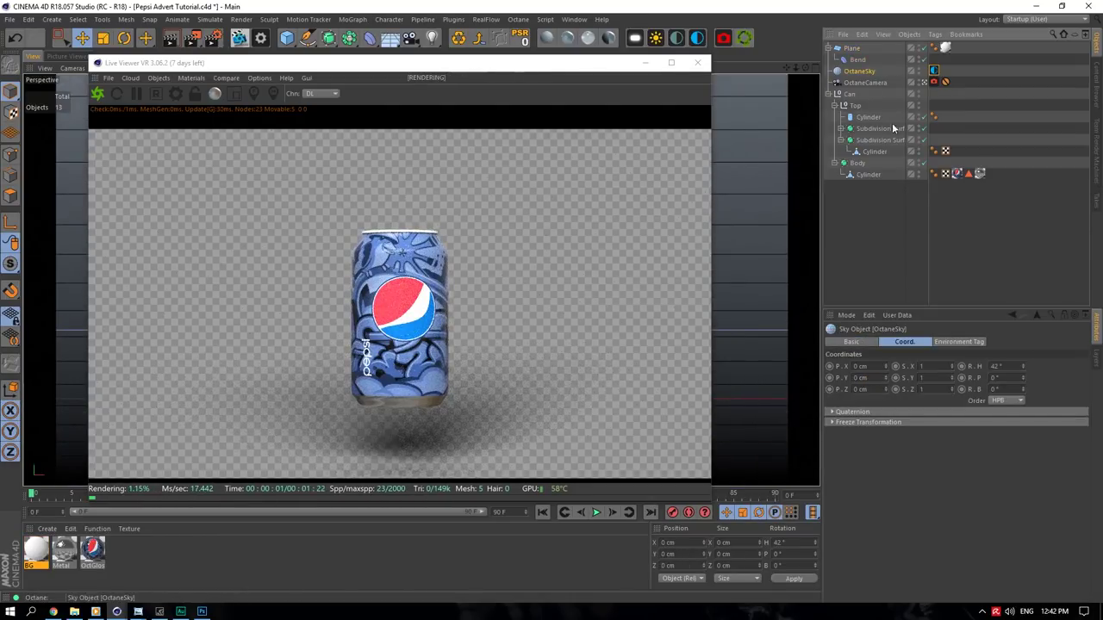
left_click_drag(1023, 379, 1024, 354)
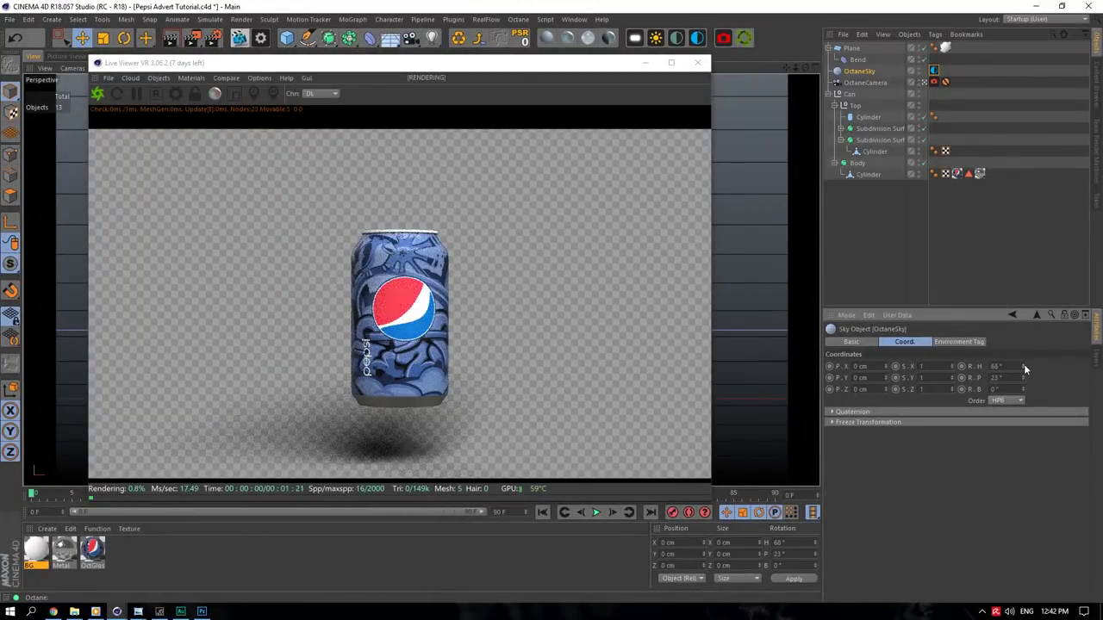
- Set the OctaneSky environment power to 6 to brighten the render
left_click(939, 342)
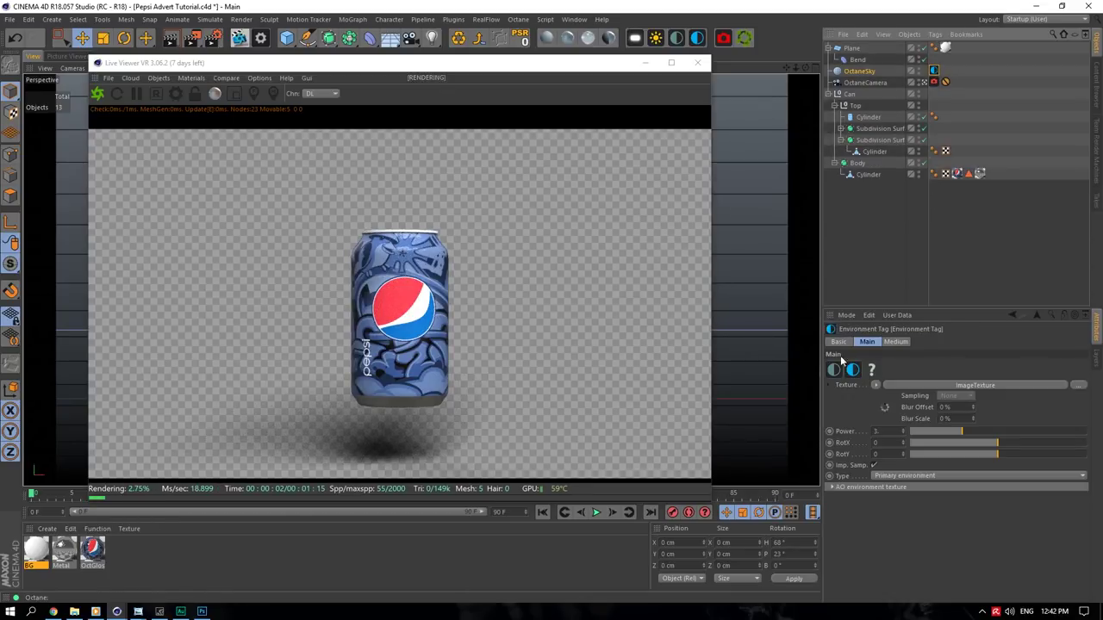
double_click(889, 429)
type("6")
key("Return")
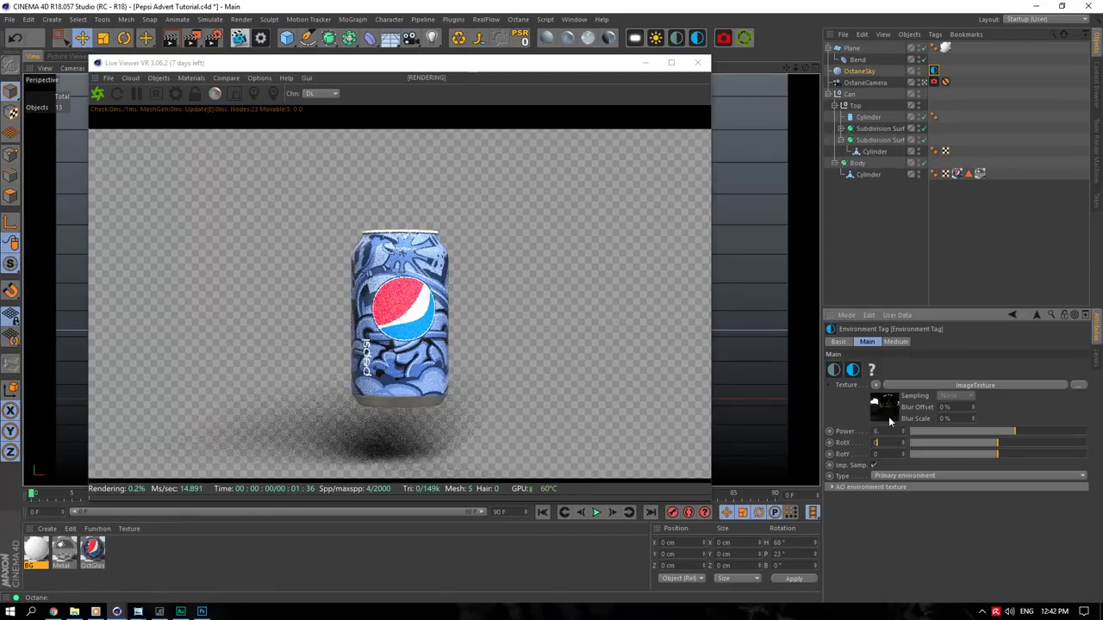
left_click(175, 93)
left_click_drag(119, 81, 471, 56)
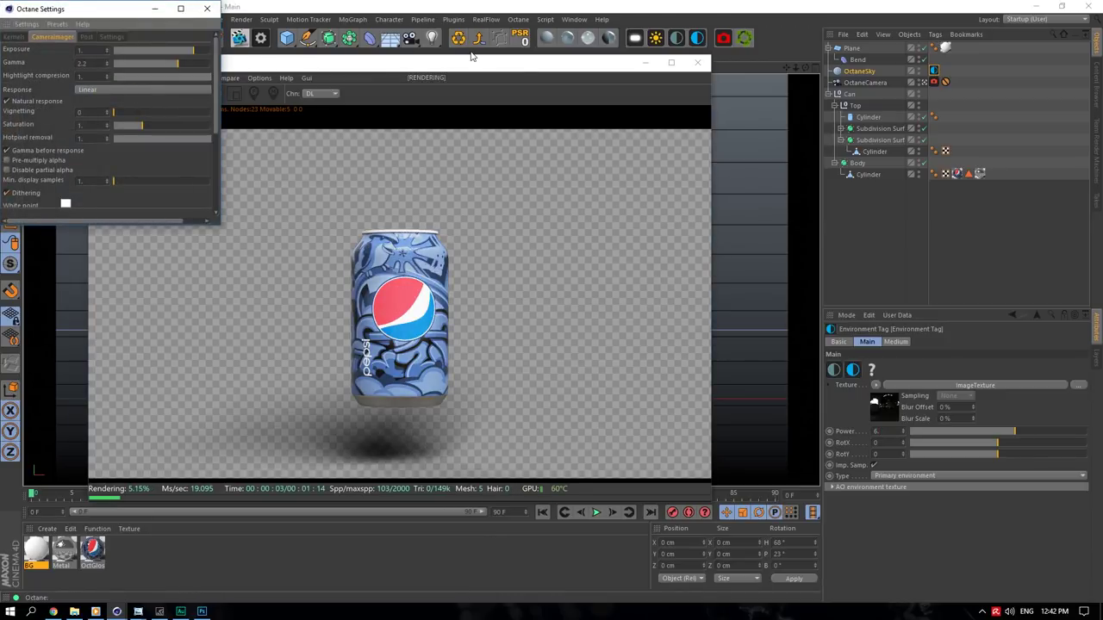
left_click(207, 11)
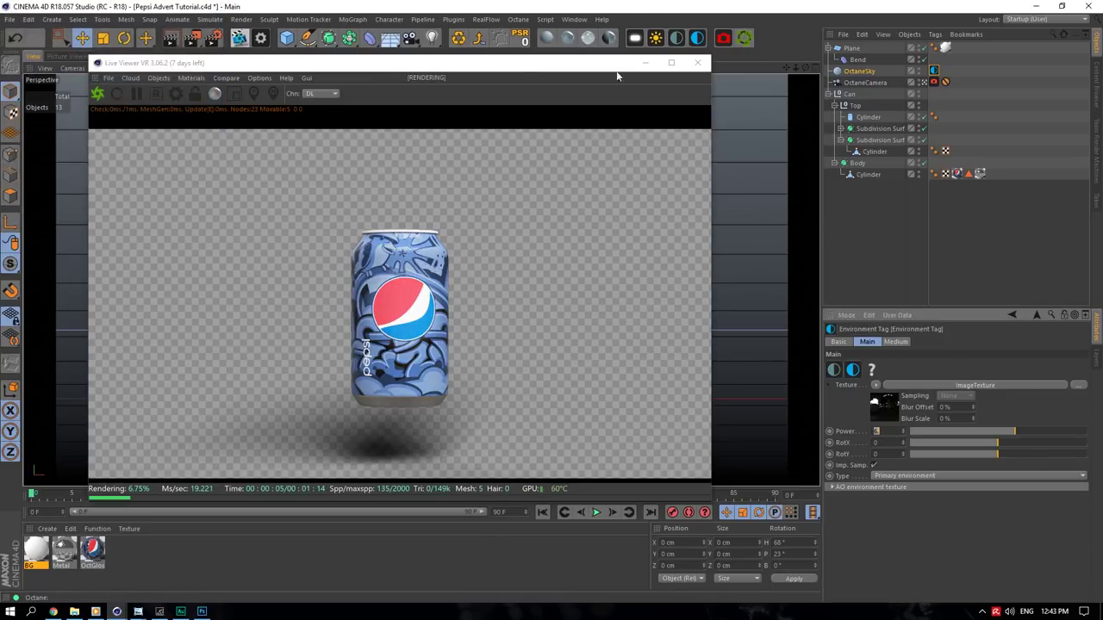
- Raise the plane slightly beneath the can to a Y position of about -4.57 cm
left_click(857, 60)
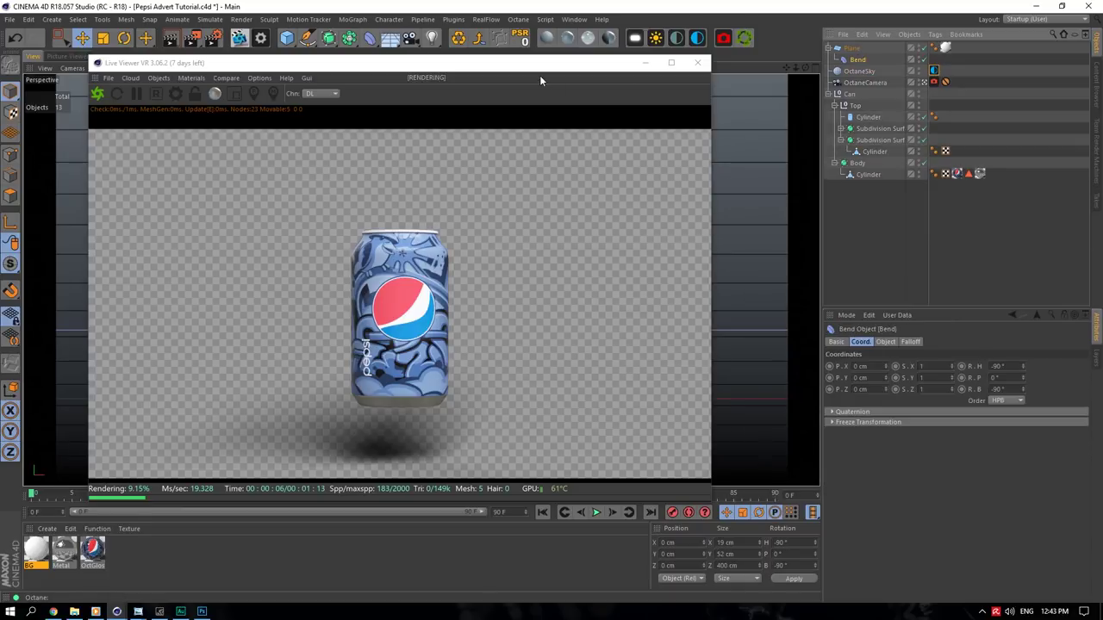
left_click_drag(469, 506, 474, 543)
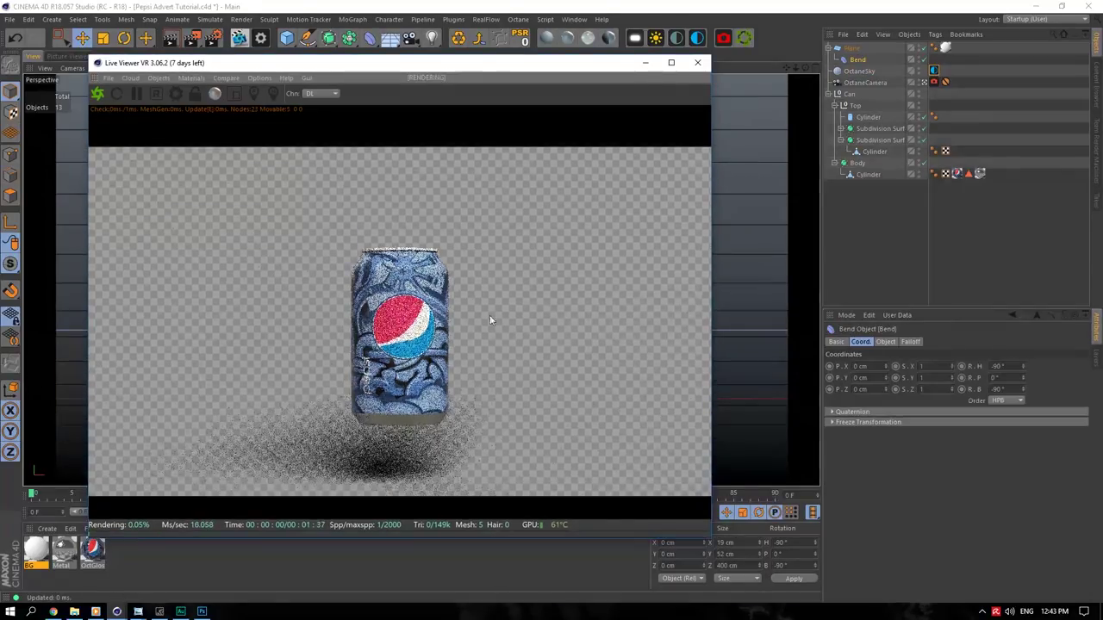
left_click_drag(532, 69, 616, 43)
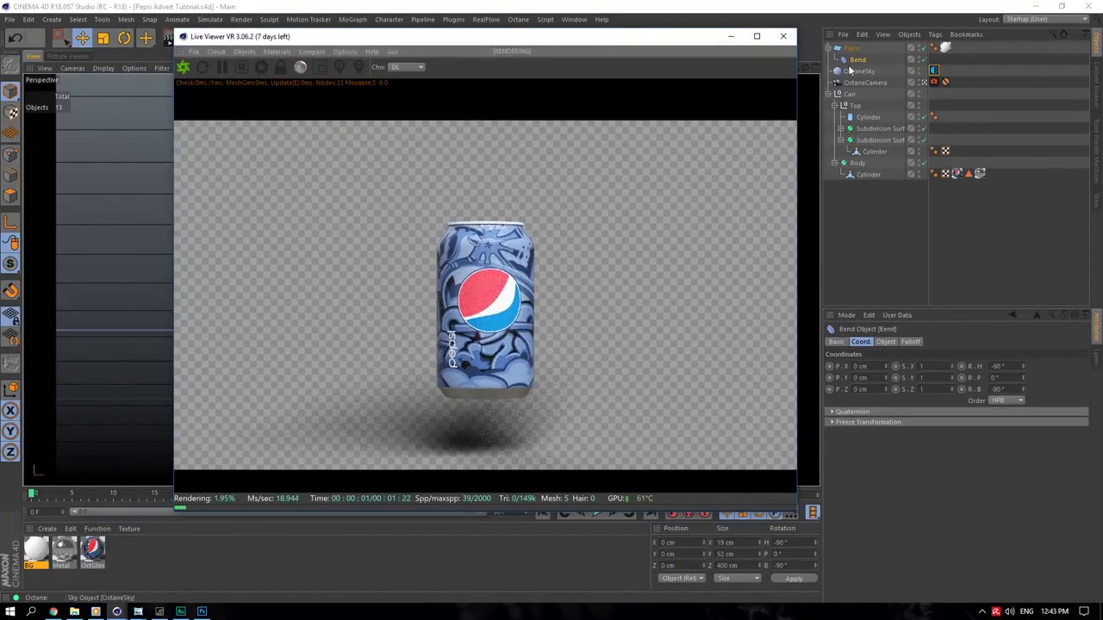
left_click_drag(523, 51, 851, 55)
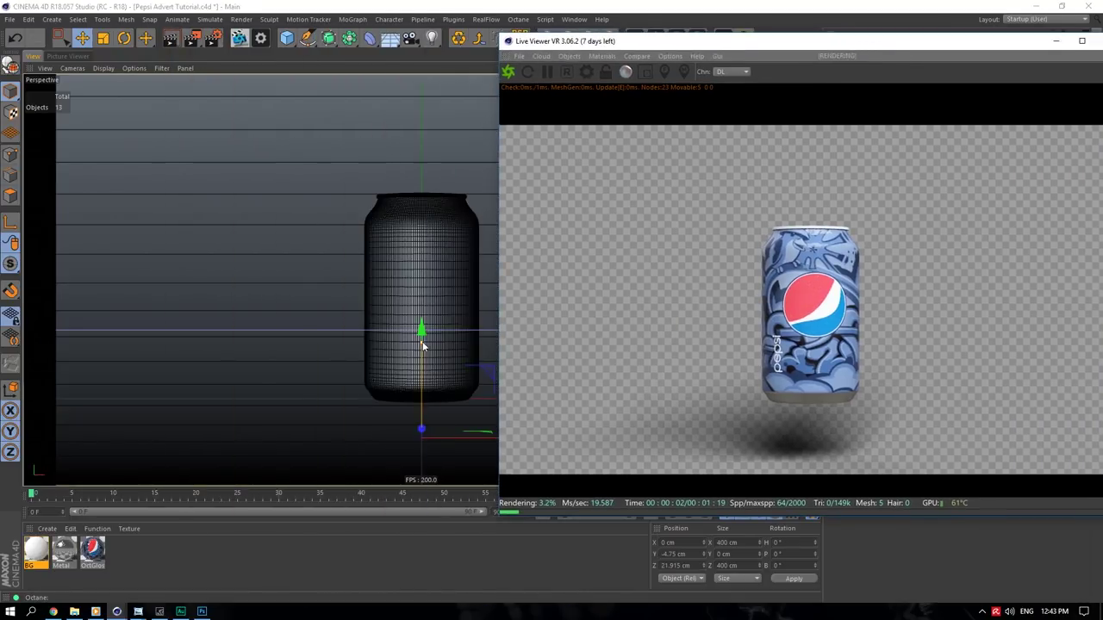
mouse_move(422, 327)
left_mouse_down()
mouse_move(436, 343)
mouse_move(435, 324)
left_mouse_up()
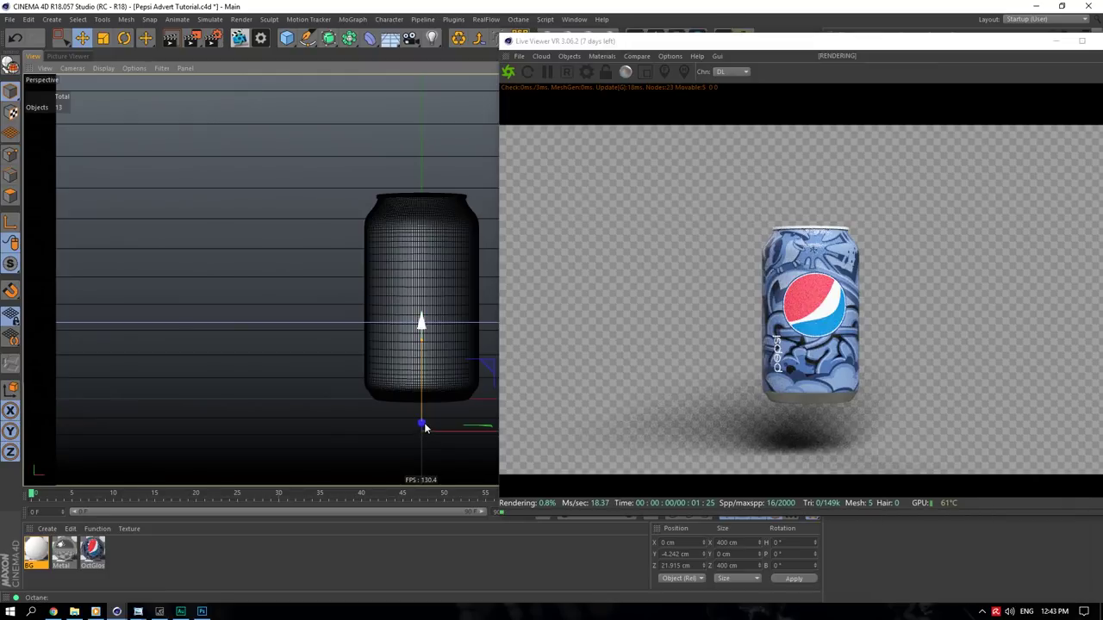
left_click_drag(422, 320, 422, 326)
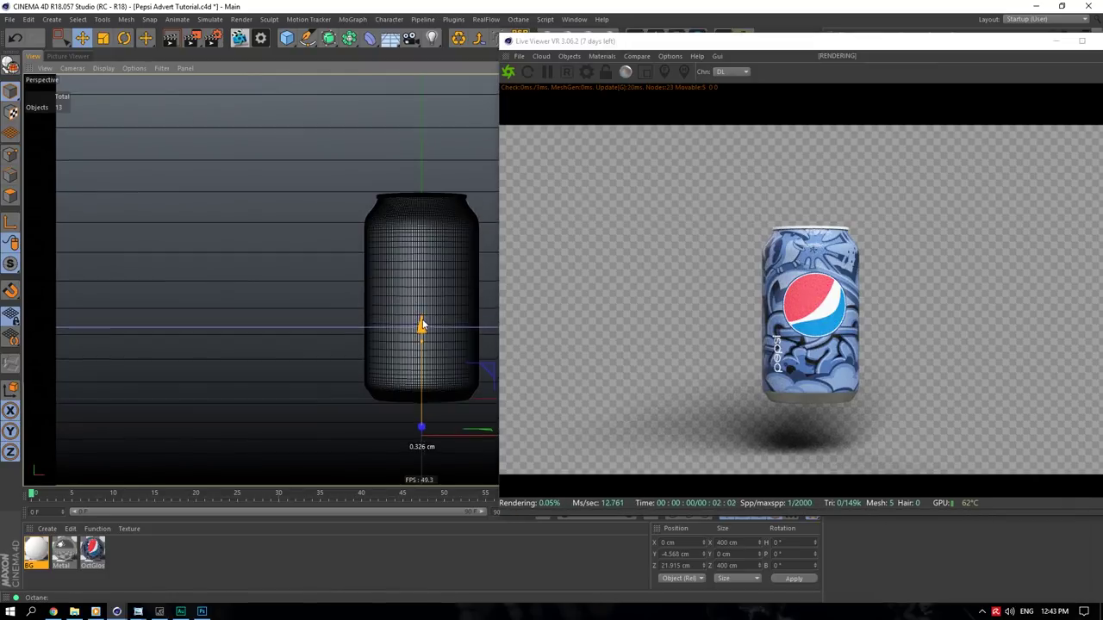
left_click_drag(720, 41, 308, 42)
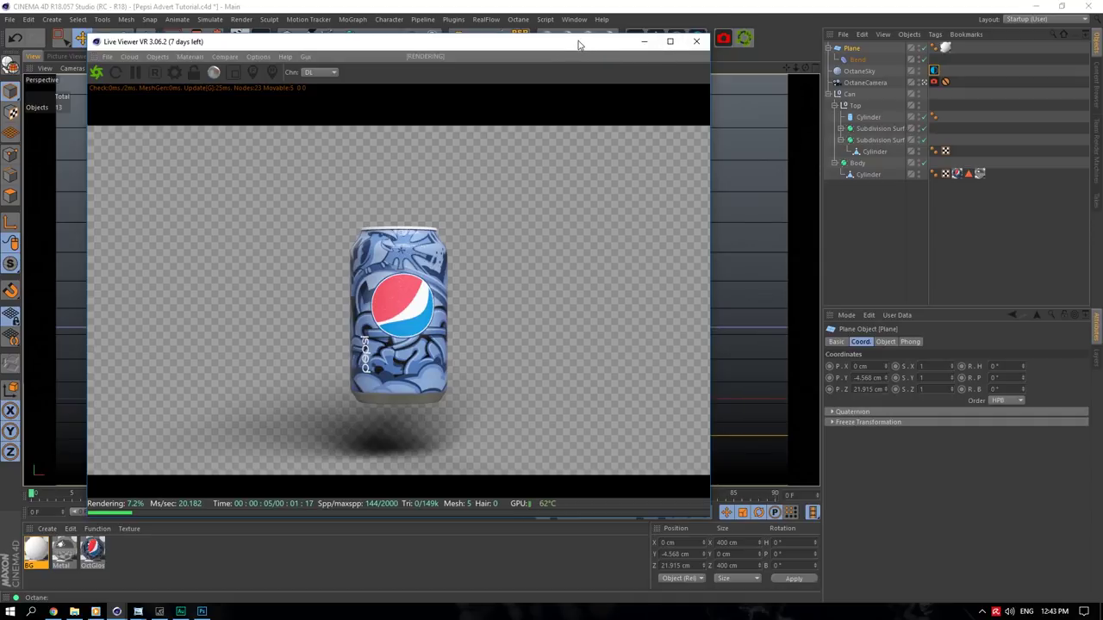
- Apply the Metal material to the can's Top group, checking the lid outside the camera, and return to the OctaneCamera view
left_click(923, 82)
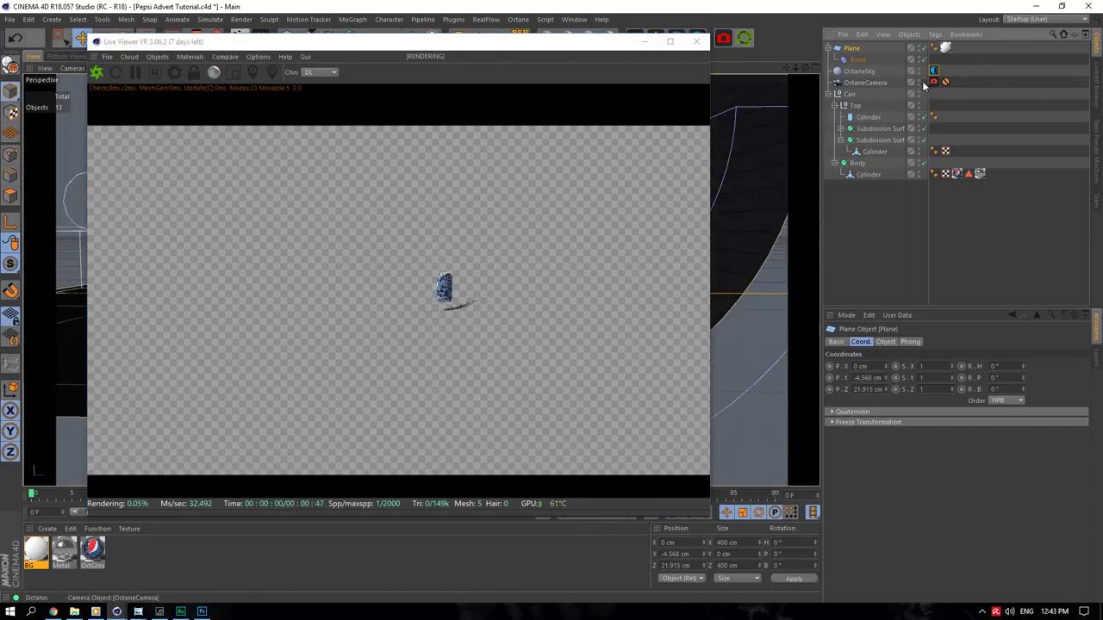
left_click_drag(565, 42, 994, 227)
scroll(492, 215, "up", 8)
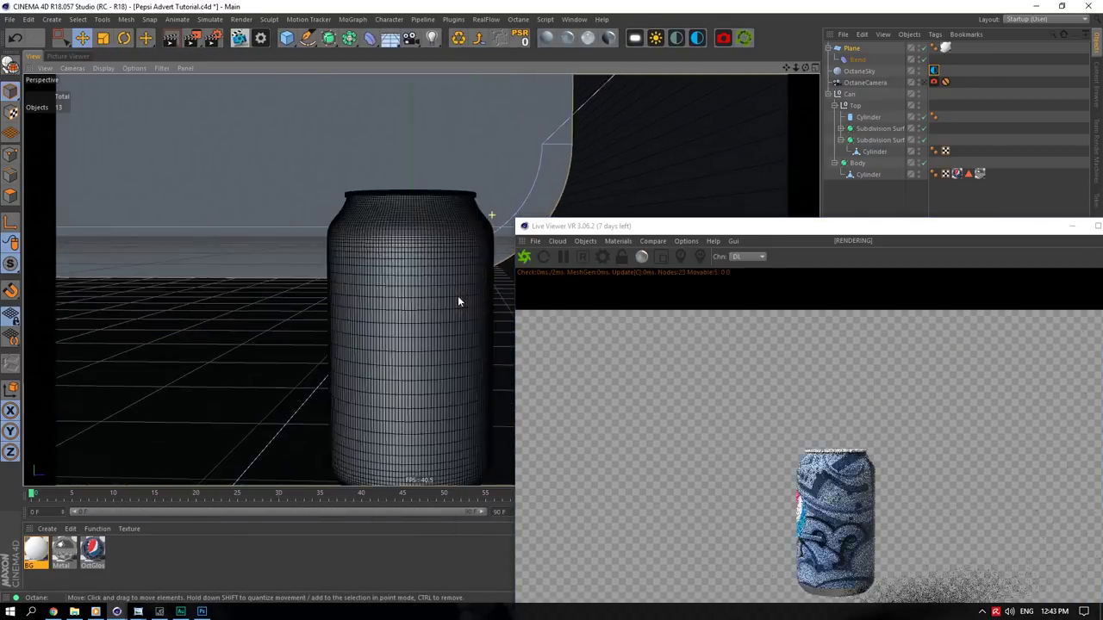
scroll(458, 301, "up", 5)
scroll(432, 236, "down", 8)
left_click_drag(804, 67, 819, 68)
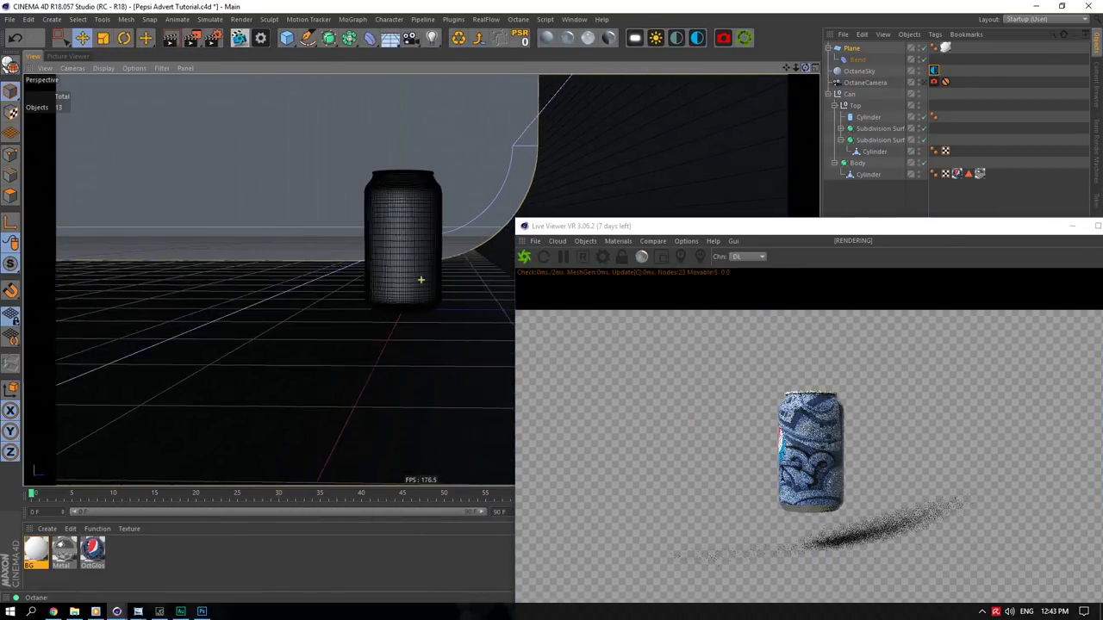
left_click_drag(420, 280, 419, 127, "alt")
scroll(327, 197, "up", 5)
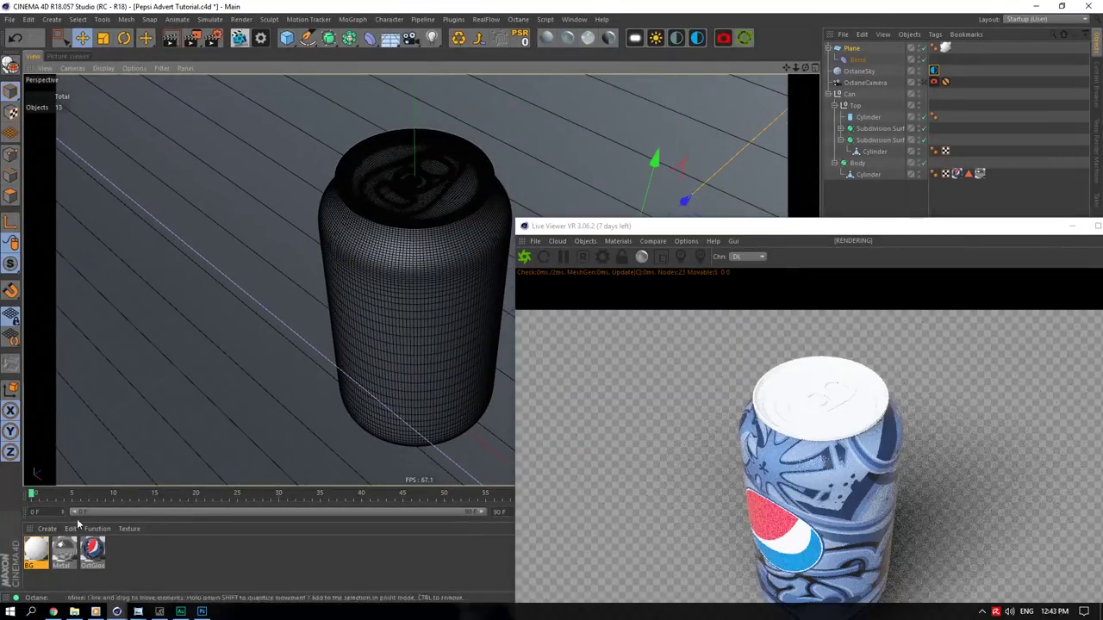
left_click_drag(854, 107, 852, 105)
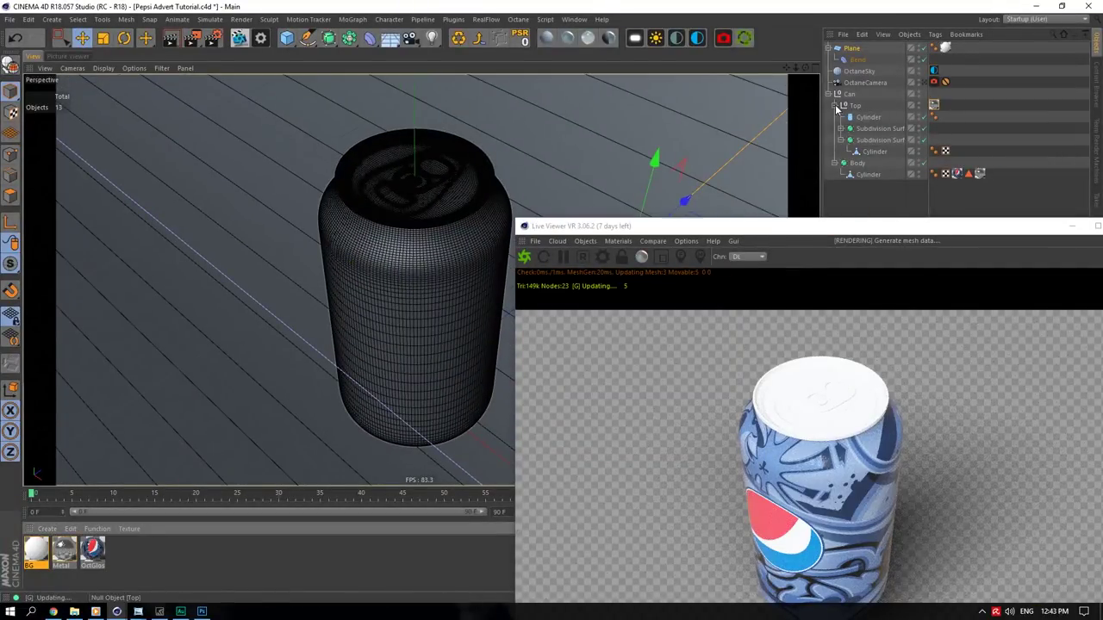
left_click(835, 105)
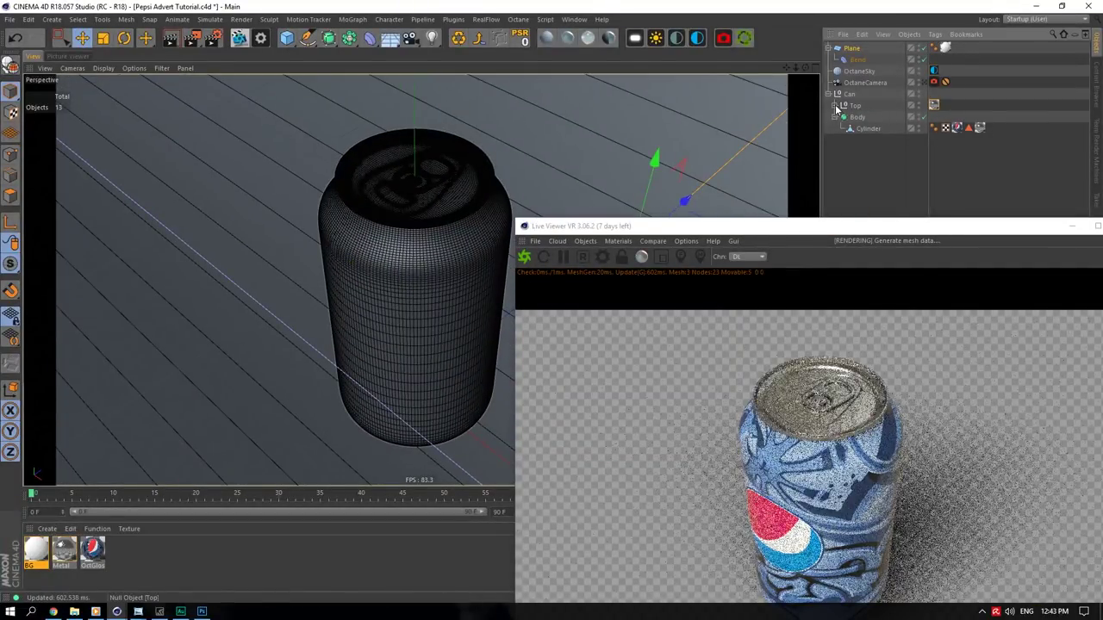
left_click(932, 82)
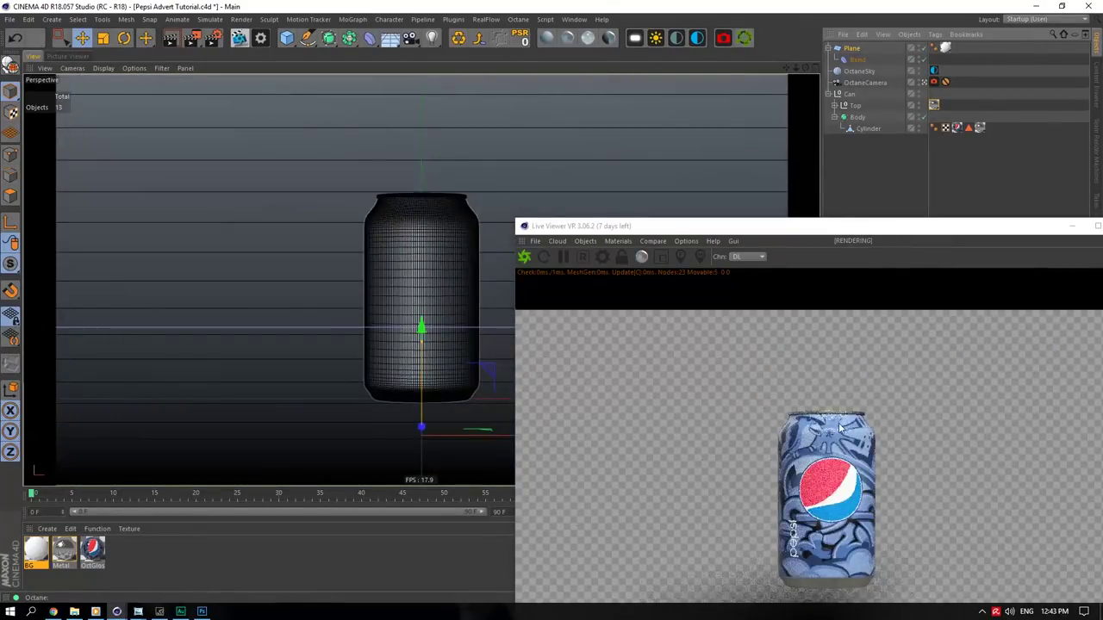
left_click_drag(853, 232, 463, 64)
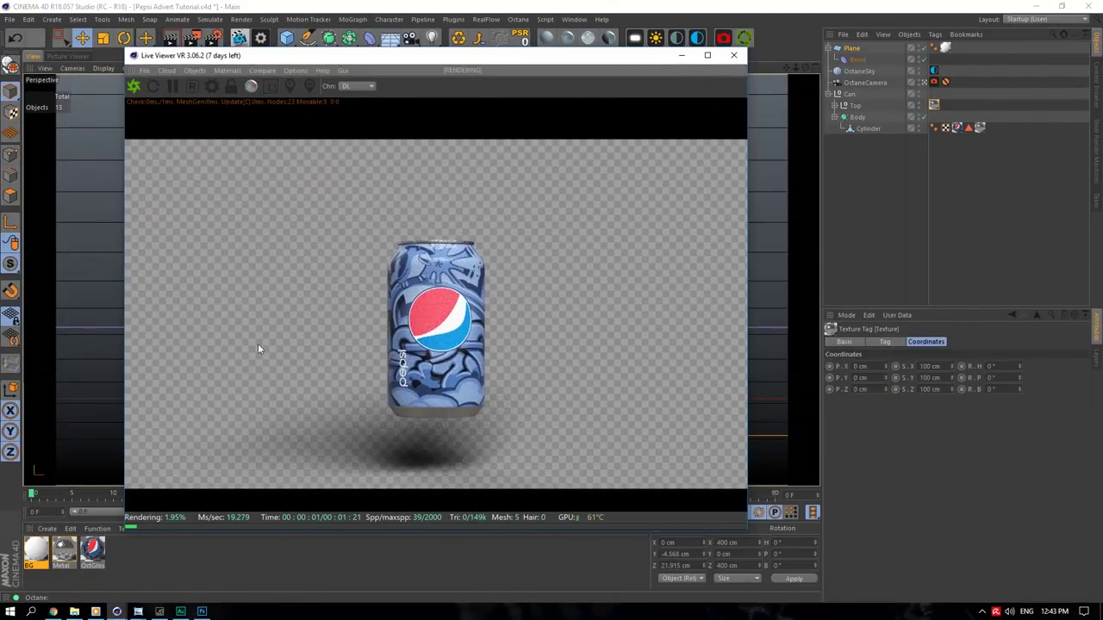
- Set the power of the Metal material's bump image texture to 0.0025
double_click(63, 552)
left_click(196, 276)
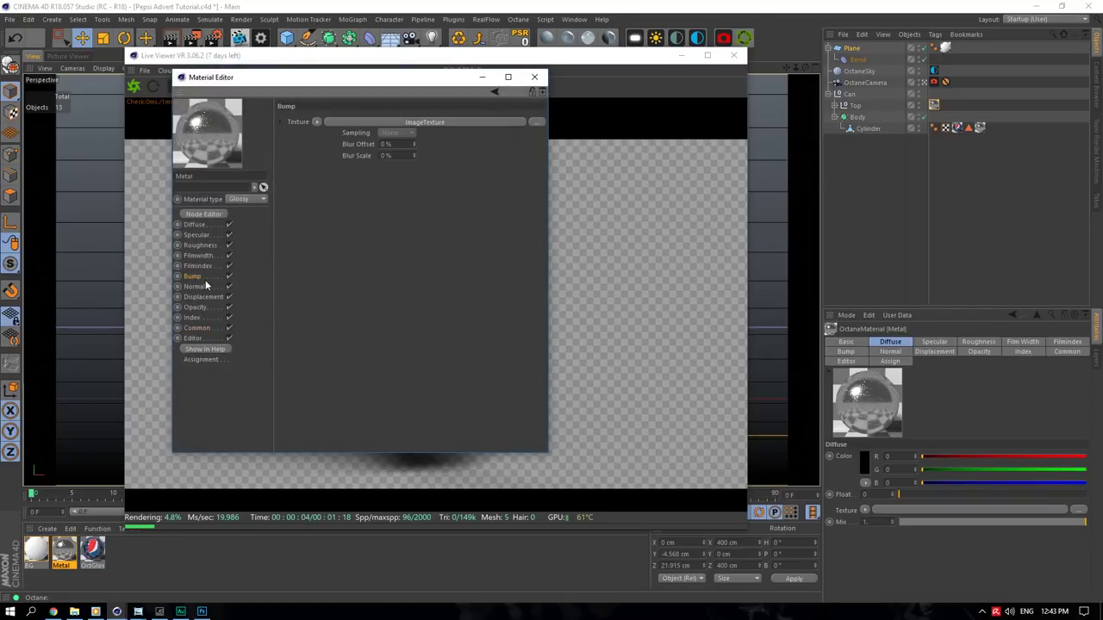
left_click_drag(355, 77, 839, 164)
left_click(808, 238)
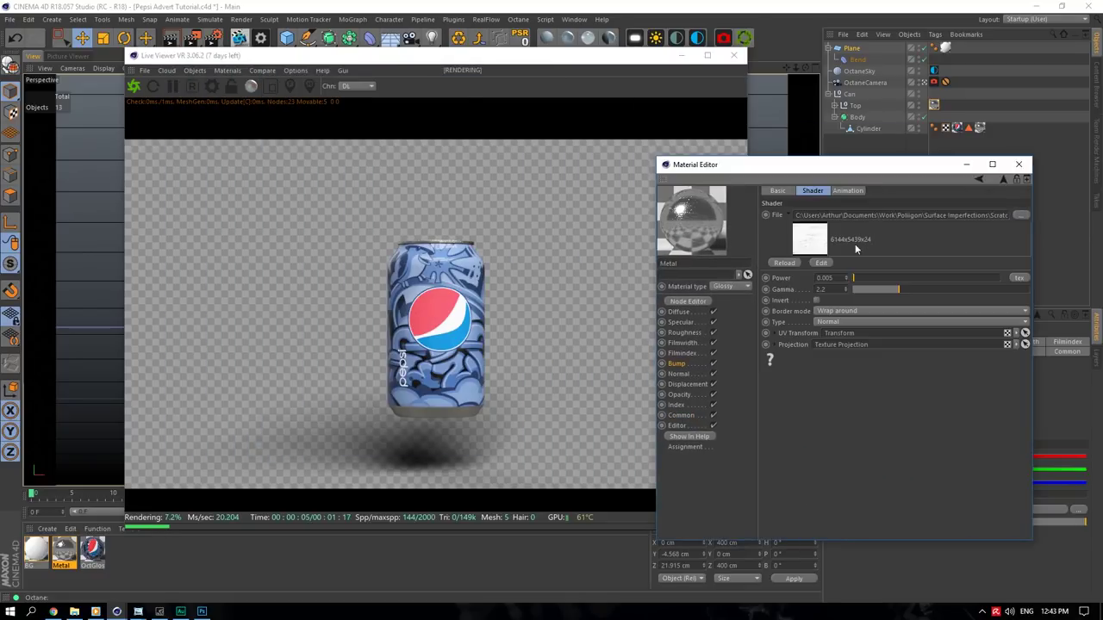
type("25")
key("Return")
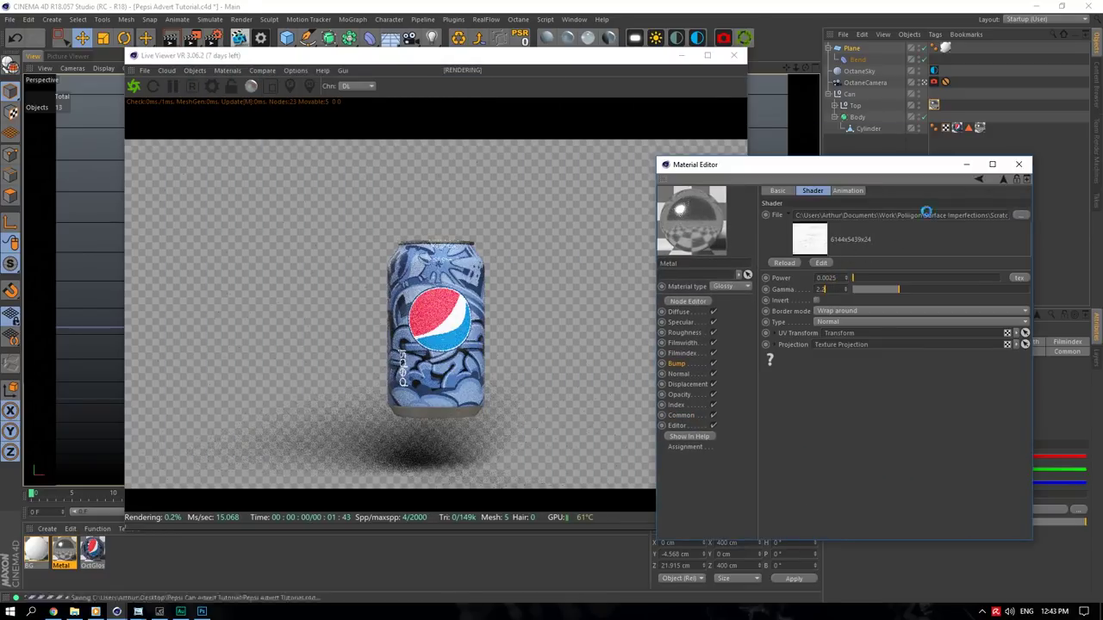
left_click(1016, 165)
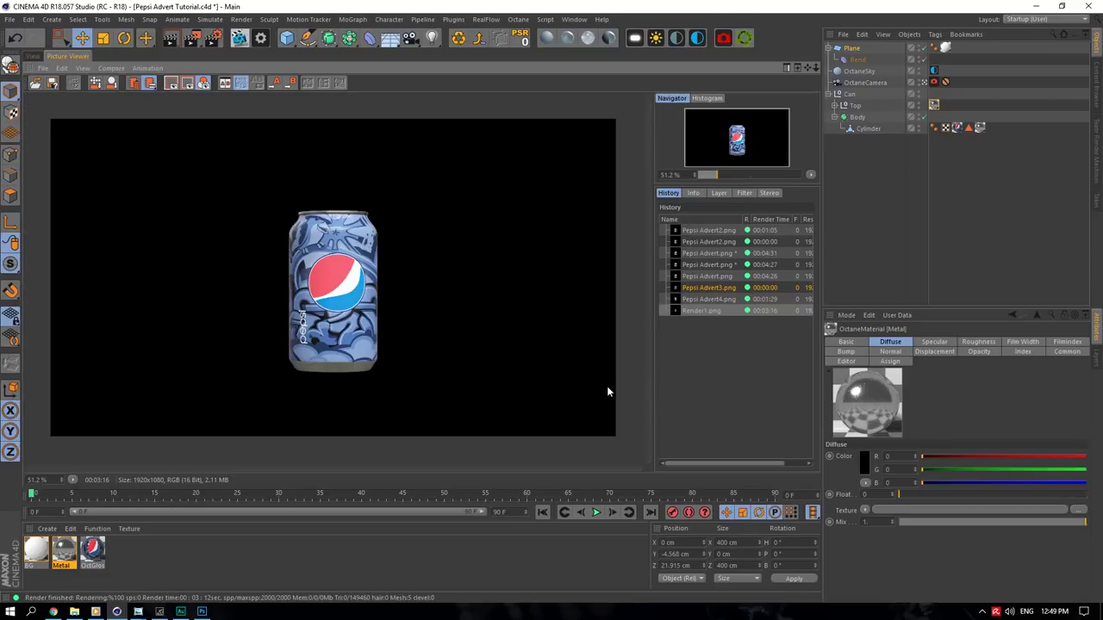
- Switch to Photoshop and create a new 1920 × 1080 pixel RGB document at 72 pixels per inch
left_click(202, 611)
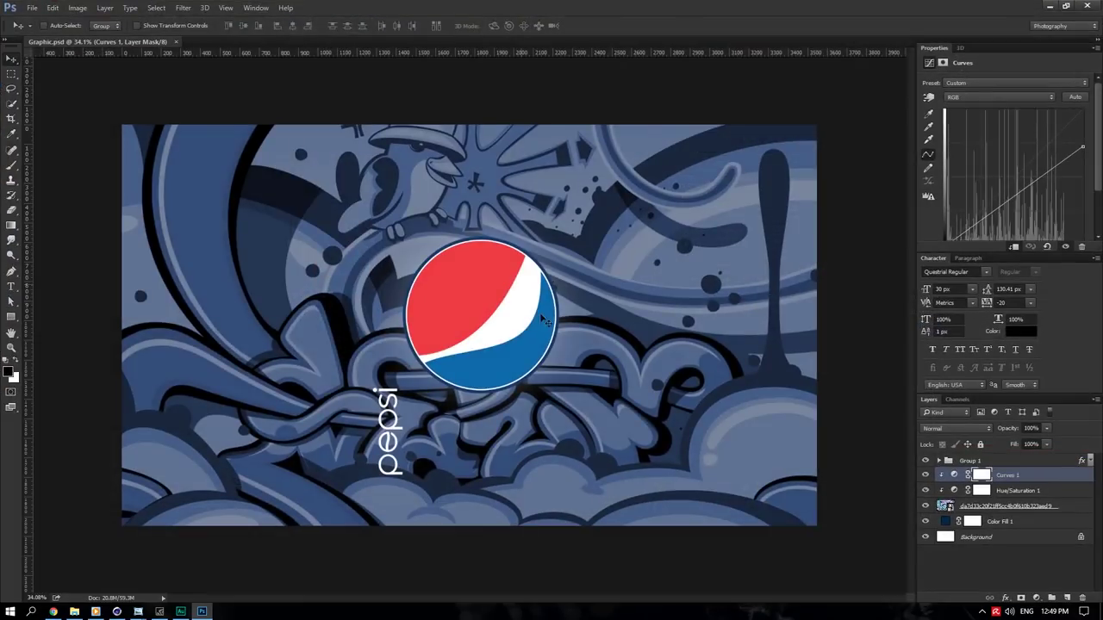
left_click(31, 8)
left_click(39, 18)
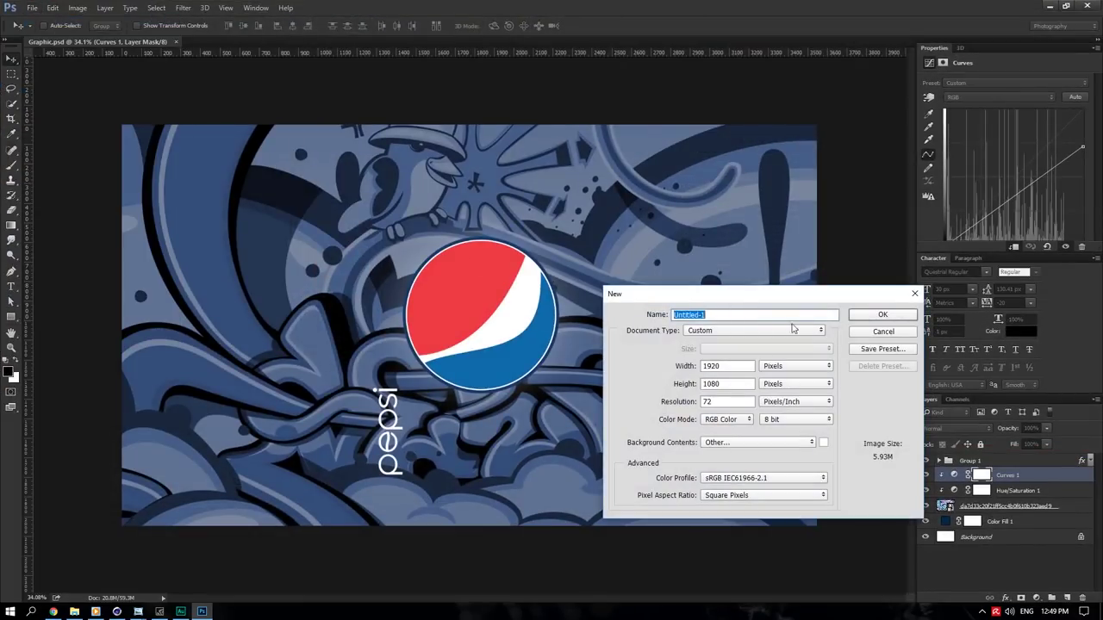
left_click(879, 316)
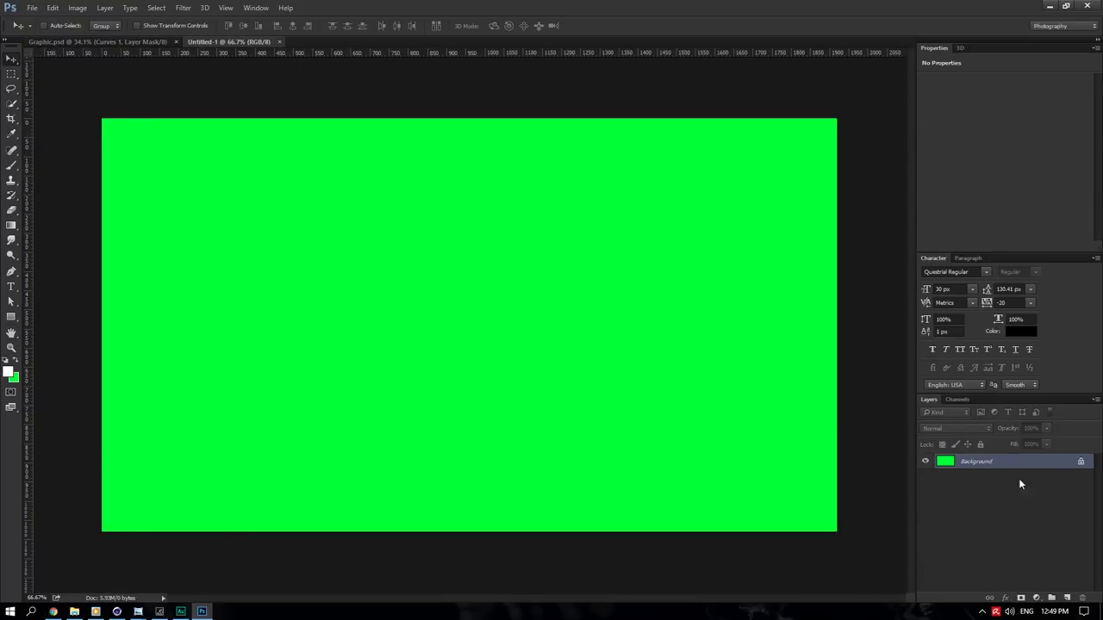
- Turn the green background white by adding a white solid color fill layer and merging it down
left_click(1037, 598)
left_click(1025, 348)
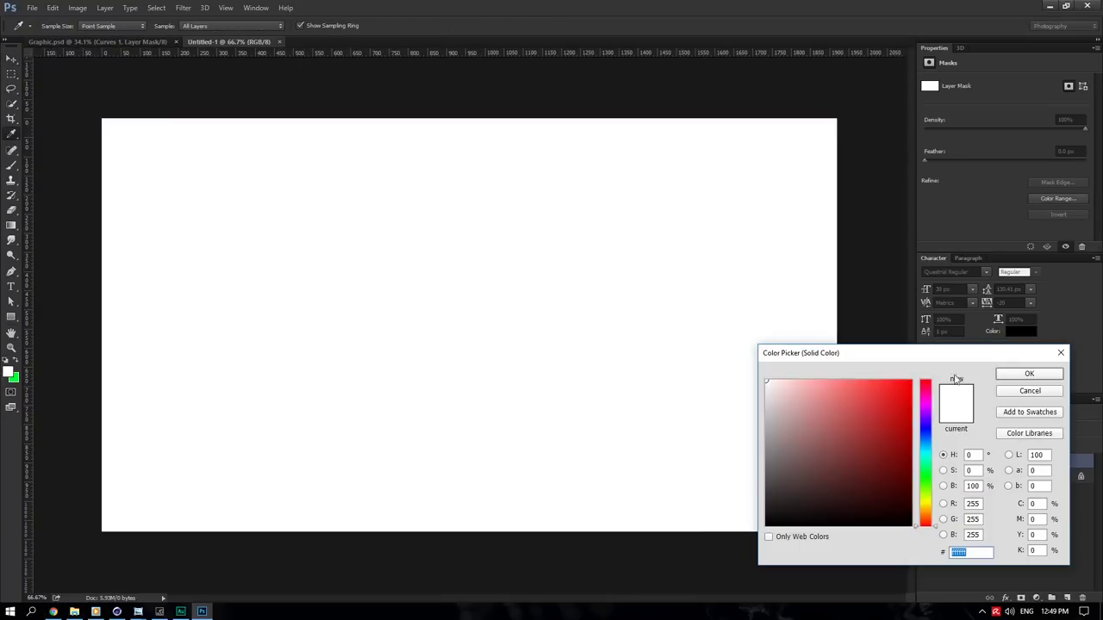
left_click(1029, 374)
key("ctrl+e")
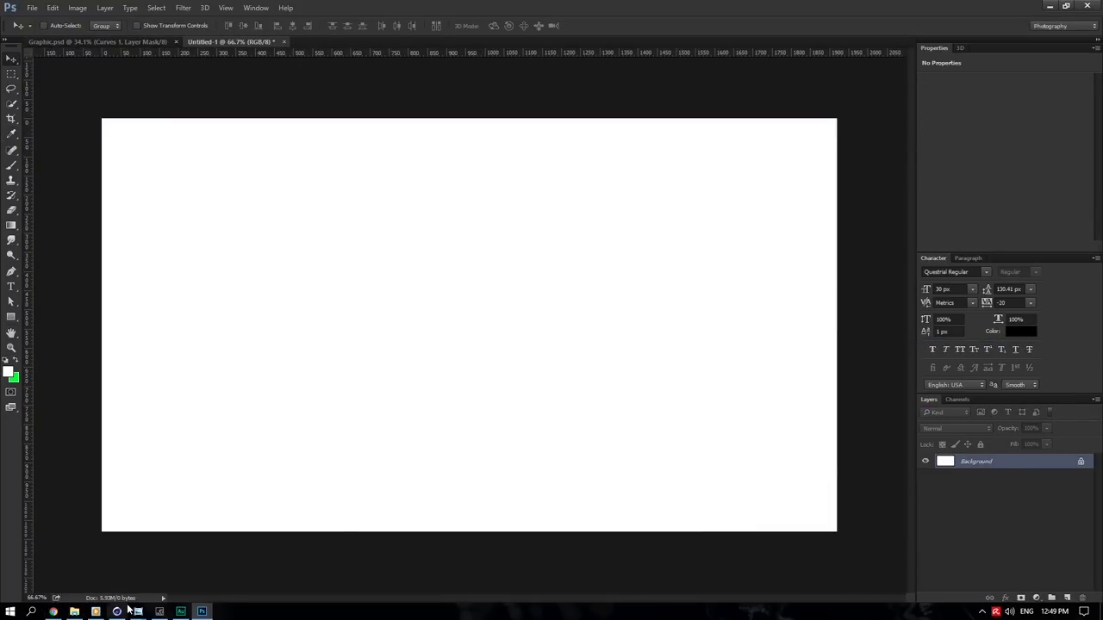
- Check the Pepsi reference image and place Render1.png from the project's Renders folder into the new document
mouse_move(137, 611)
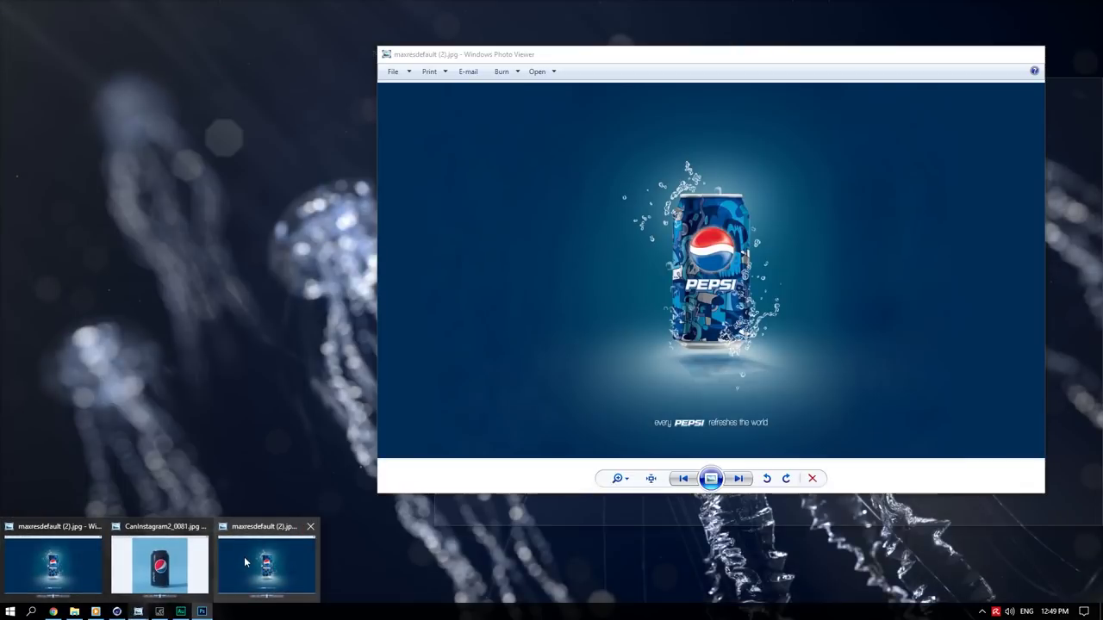
left_click(252, 560)
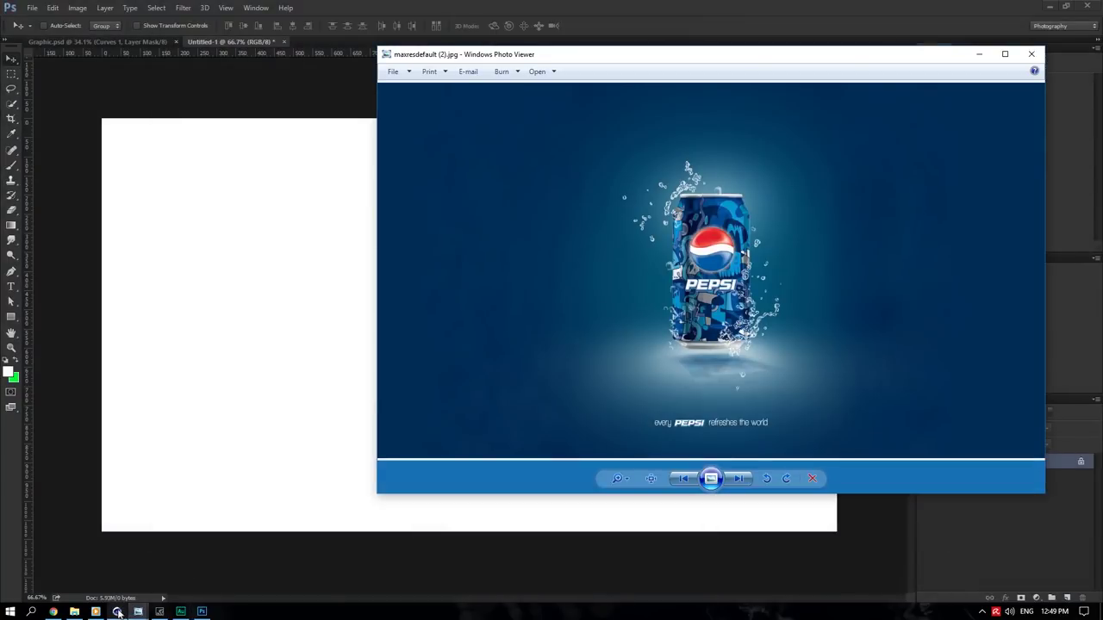
left_click(74, 611)
left_click(746, 199)
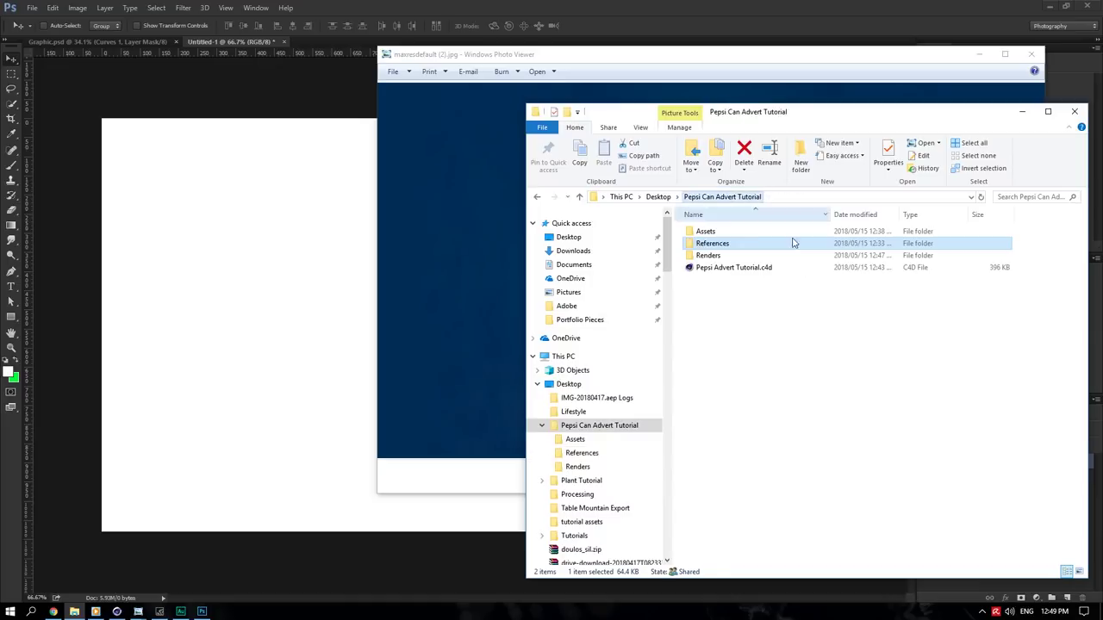
double_click(755, 255)
left_click_drag(715, 246, 600, 332)
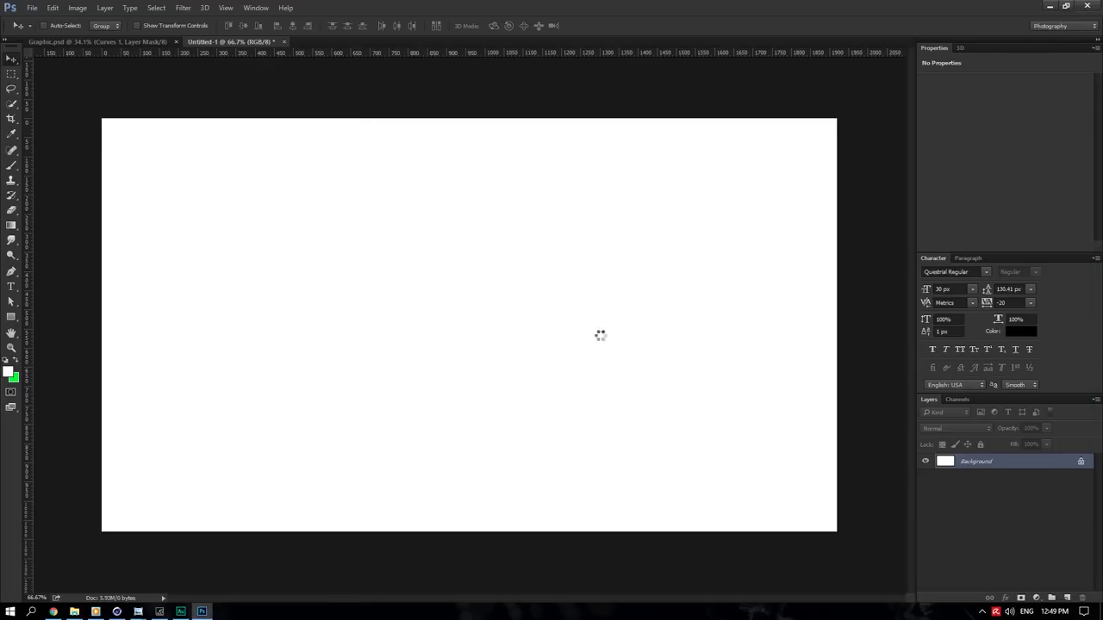
key("Return")
- Place the reference image maxresdefault (2).jpg from the References folder above the render layer
left_click(76, 612)
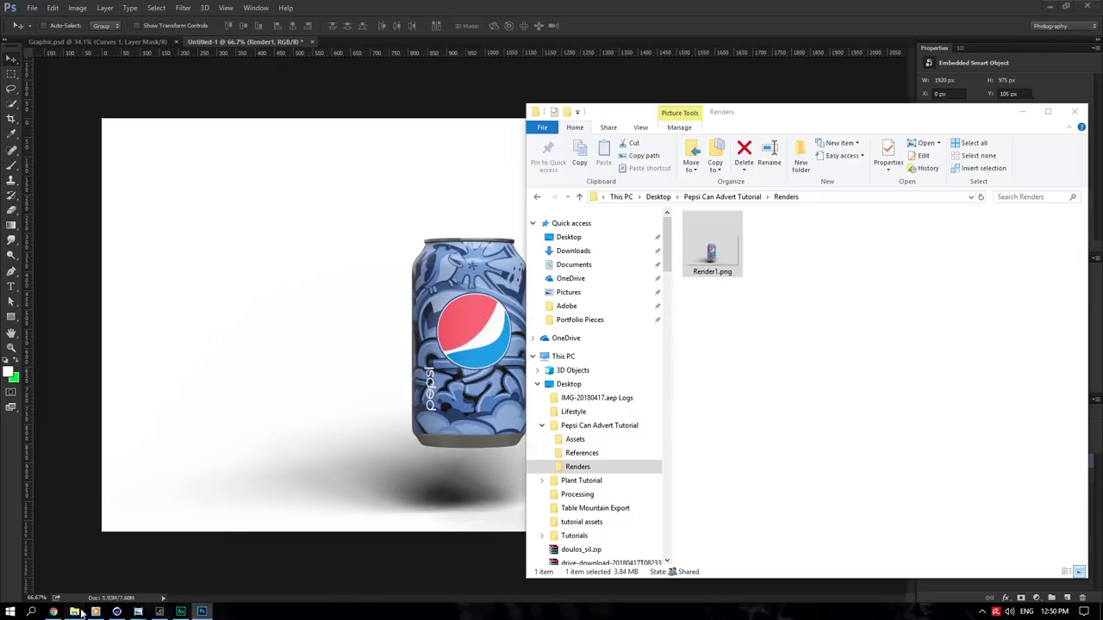
left_click(746, 198)
double_click(738, 249)
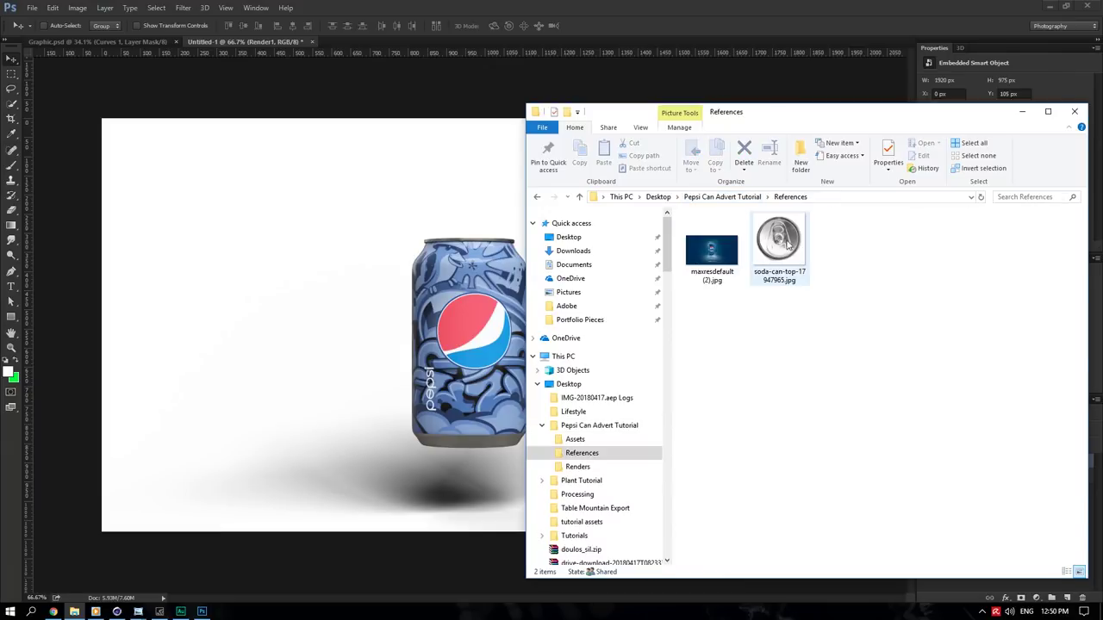
left_click_drag(712, 251, 345, 293)
key("Return")
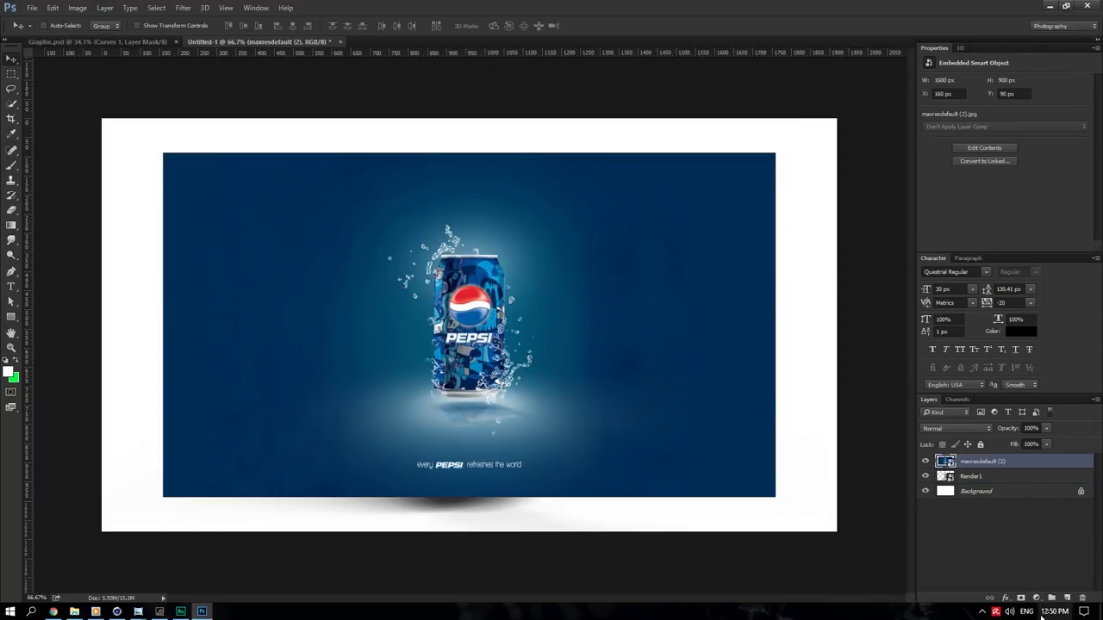
- Add a solid color fill layer below the reference layer and colour it #012d54, sampled from the reference's dark blue background
left_click(1037, 597)
left_click(1003, 354)
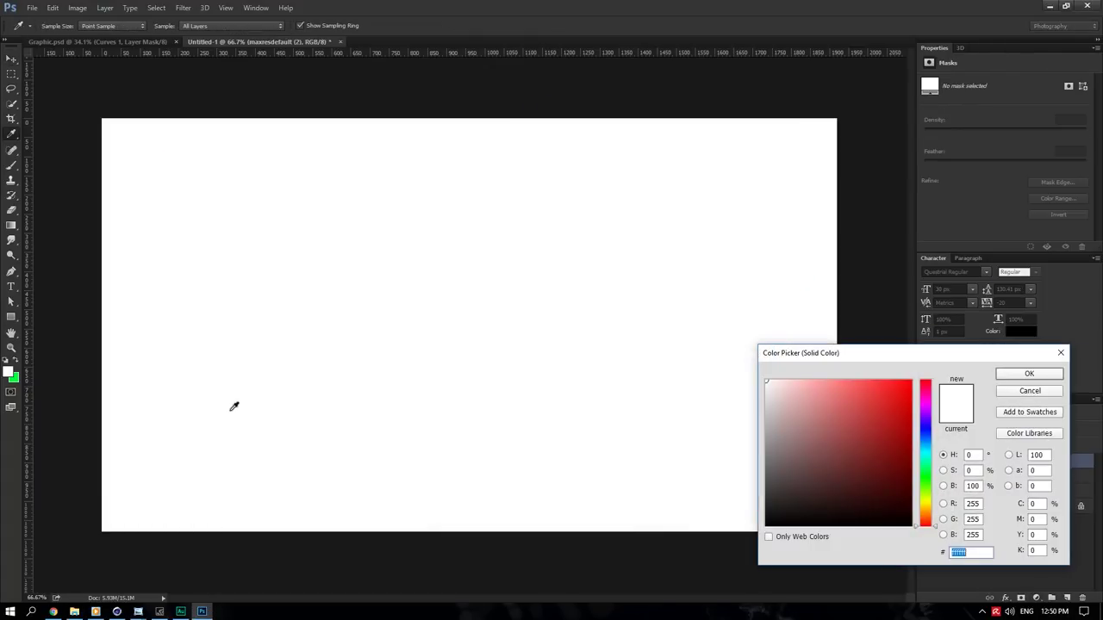
left_click(1028, 379)
left_click_drag(982, 459, 947, 477)
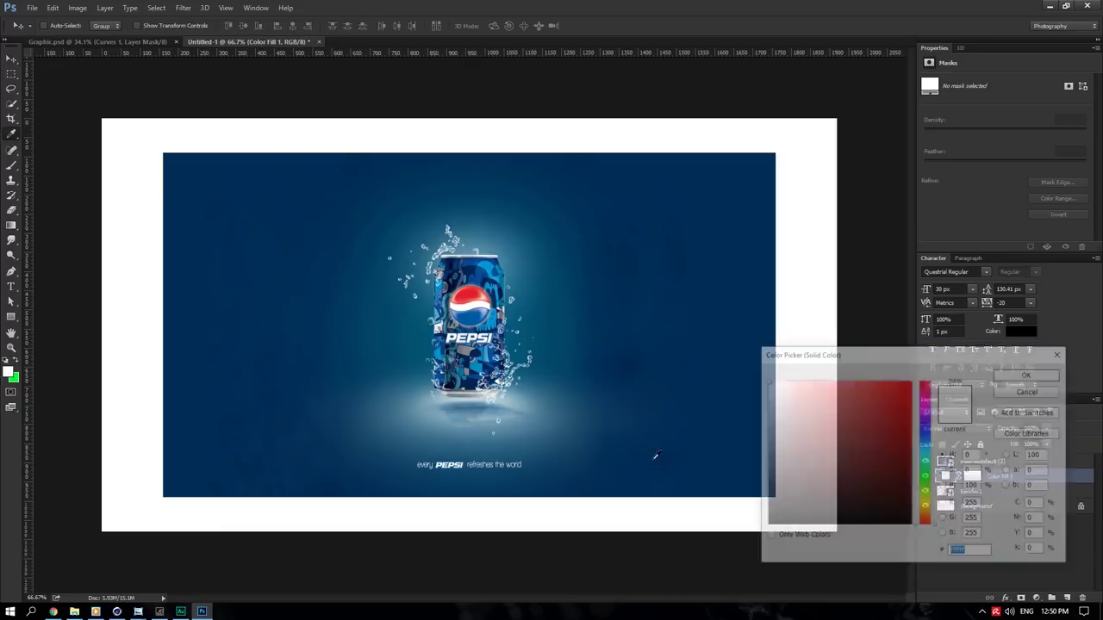
left_click(655, 455)
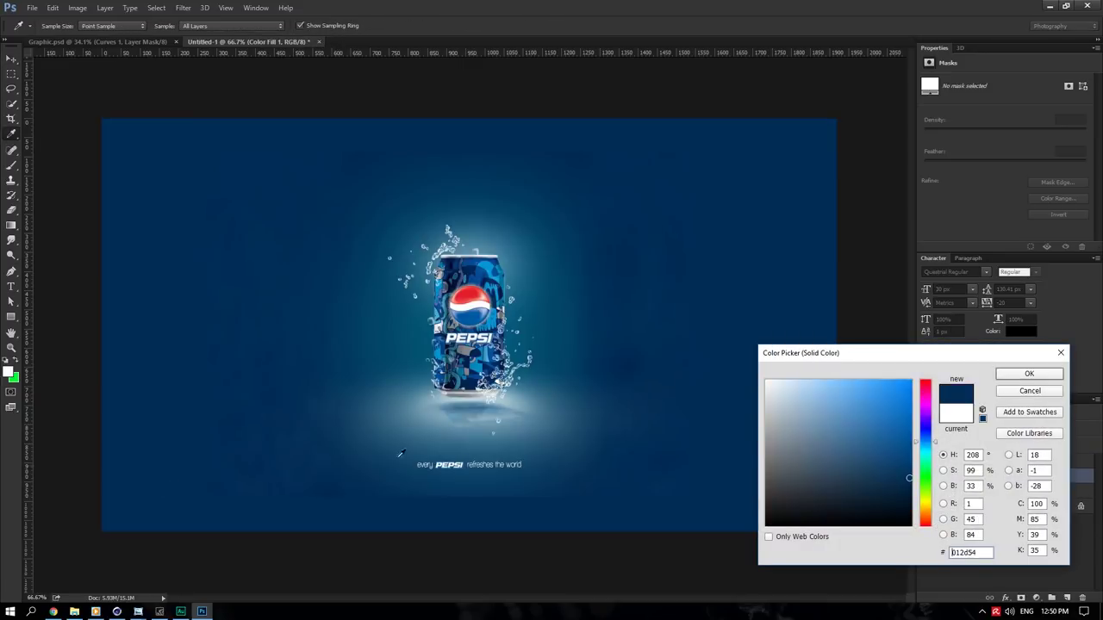
left_click(1025, 376)
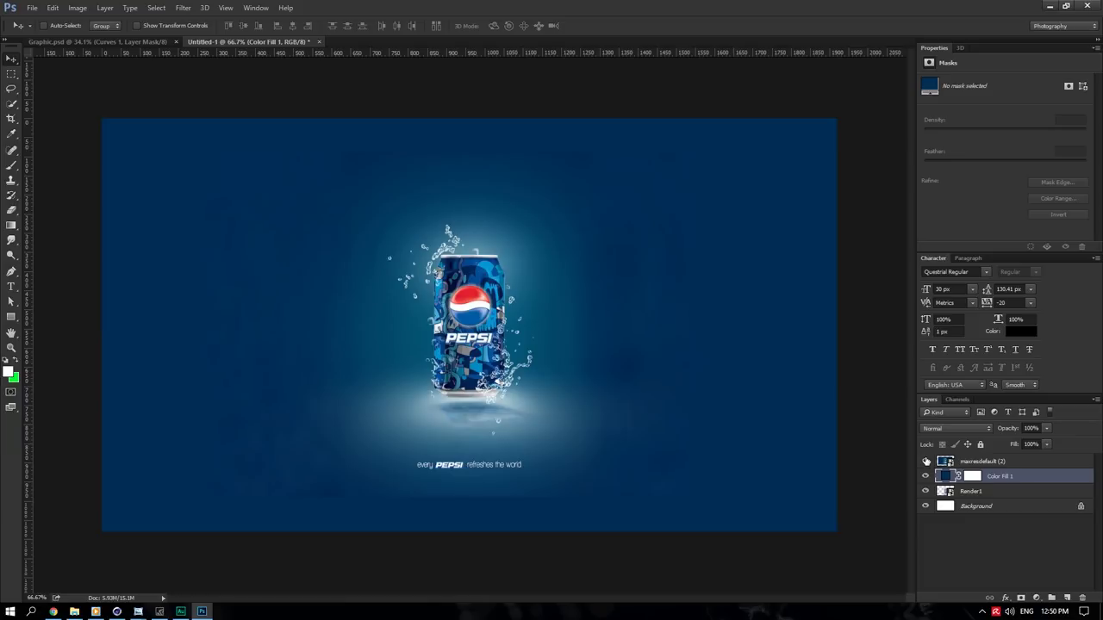
- Hide the reference layer, move the blue Color Fill layer below Render1, and merge it into the Background
left_click(926, 462)
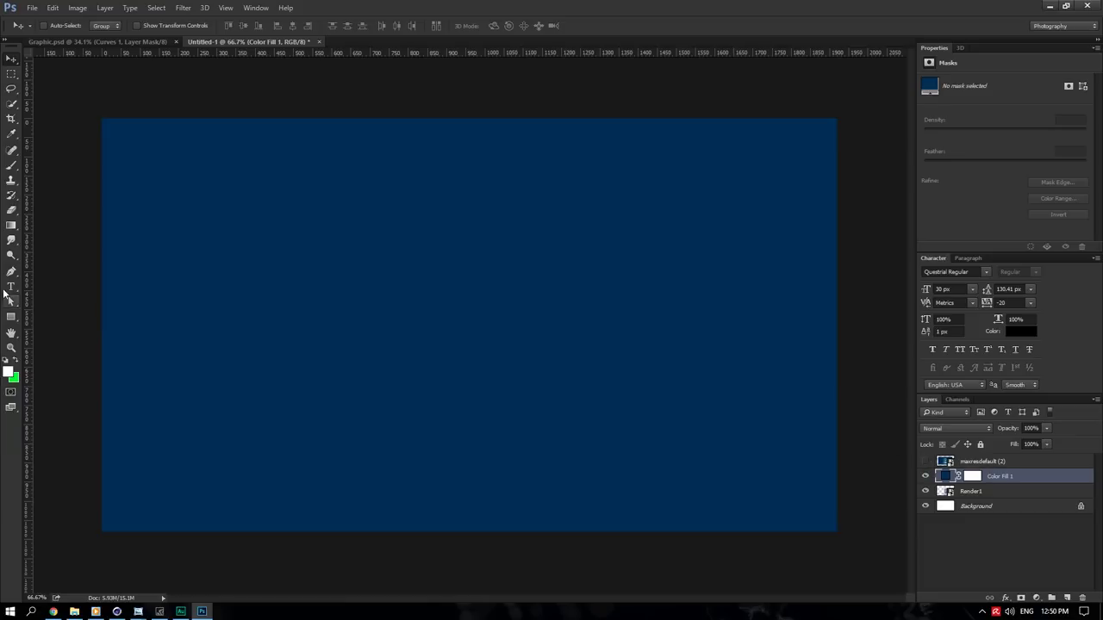
left_click_drag(950, 476, 1000, 499)
key("ctrl+e")
- Save the document as Composition.psd in the Assets folder and compare the can with the reference image
key("ctrl+shift+s")
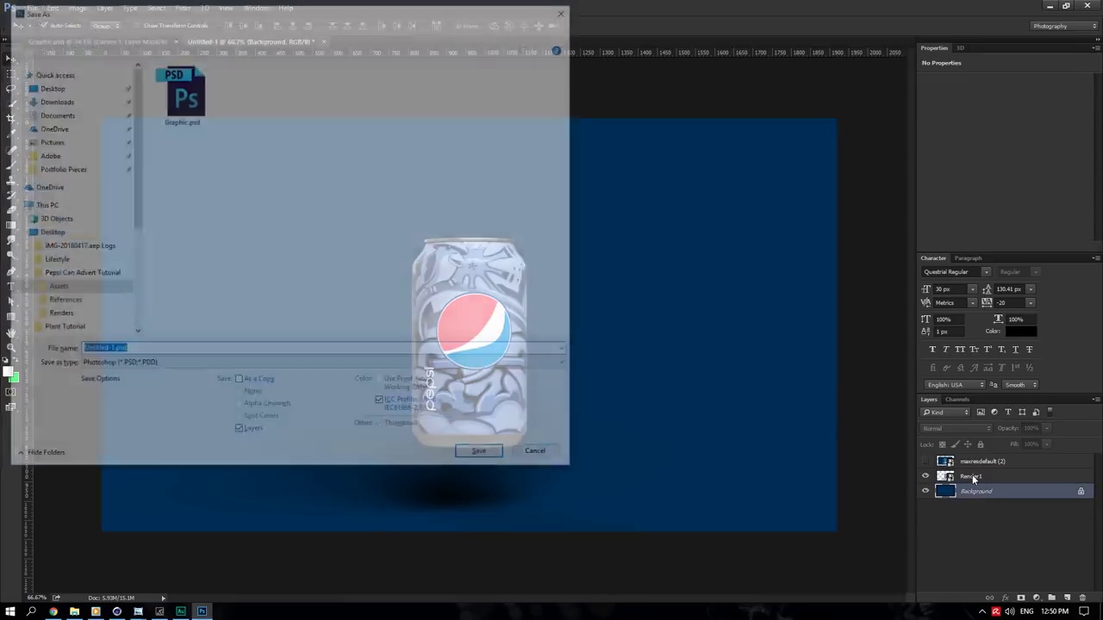
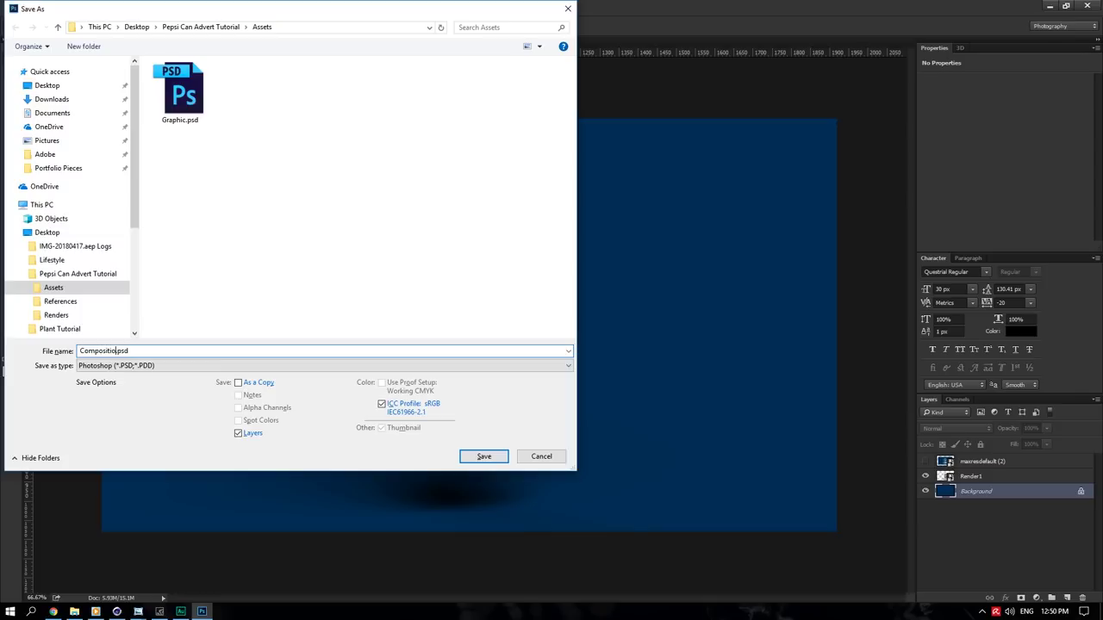
key("Return")
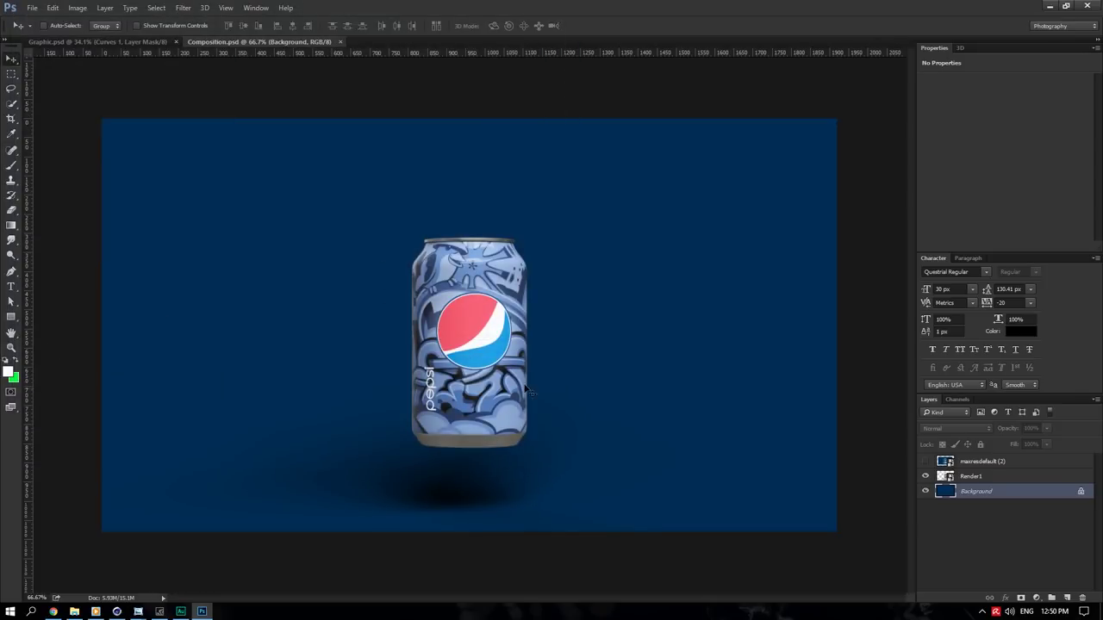
left_click(924, 462)
left_click(924, 462)
- Switch to Cinema 4D, unlock the OctaneCamera, pull it back to about -139 cm on Z, and set its Y position to 7 cm
left_click(138, 611)
left_click(33, 56)
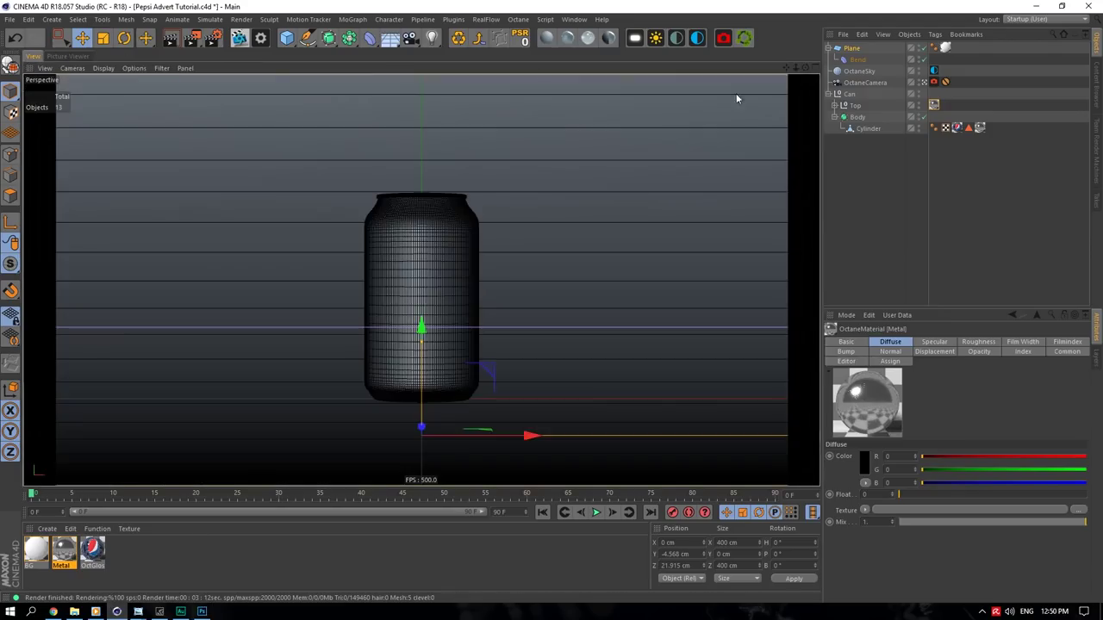
left_click(853, 84)
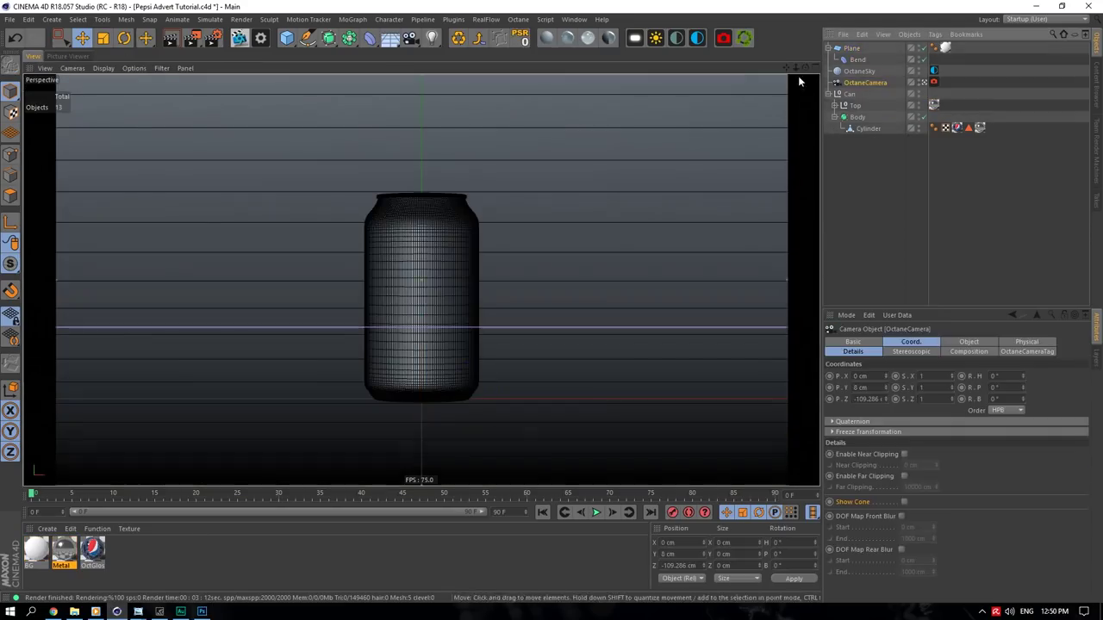
left_click_drag(795, 67, 749, 67)
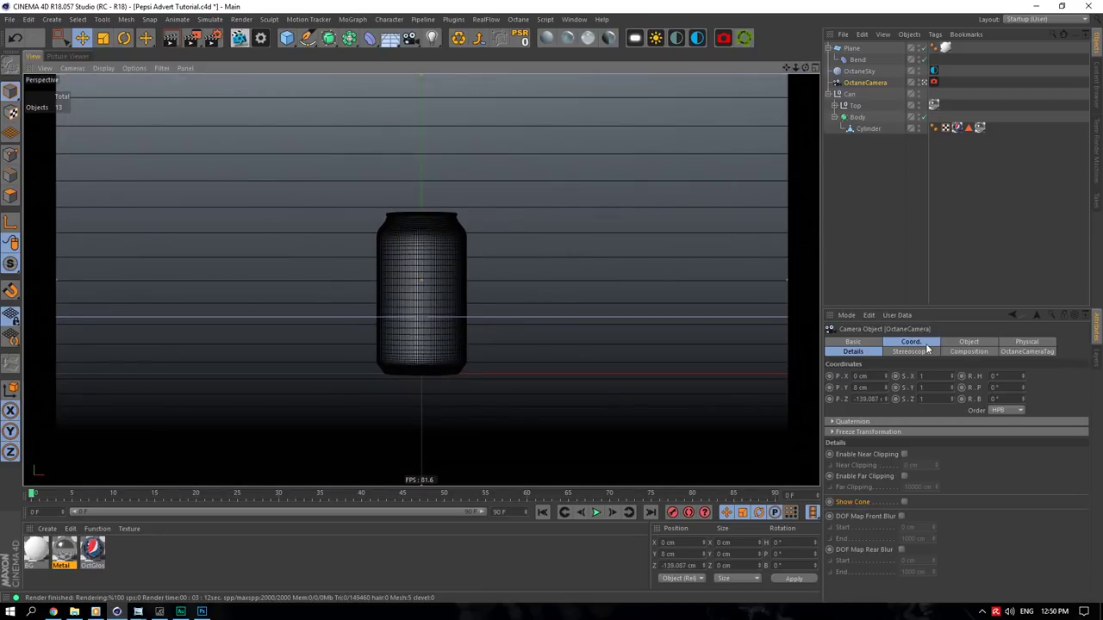
double_click(864, 388)
type("7")
left_click(875, 375)
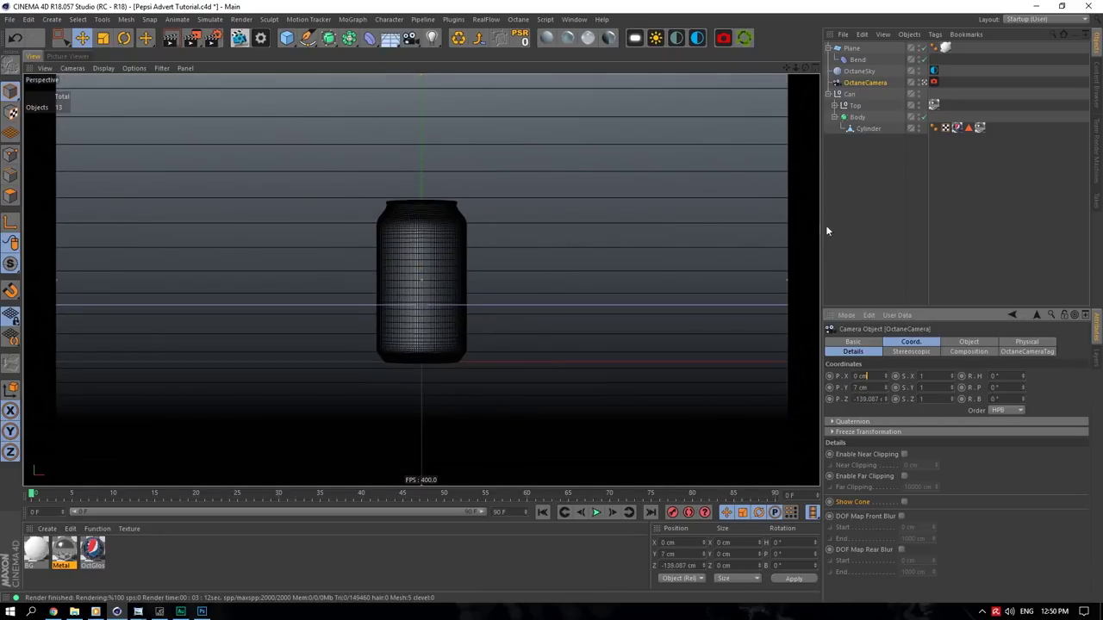
- Lower the backdrop Plane slightly and add a Protection tag to the OctaneCamera
left_click(864, 49)
left_click_drag(426, 284, 423, 299)
right_click(868, 81)
mouse_move(908, 90)
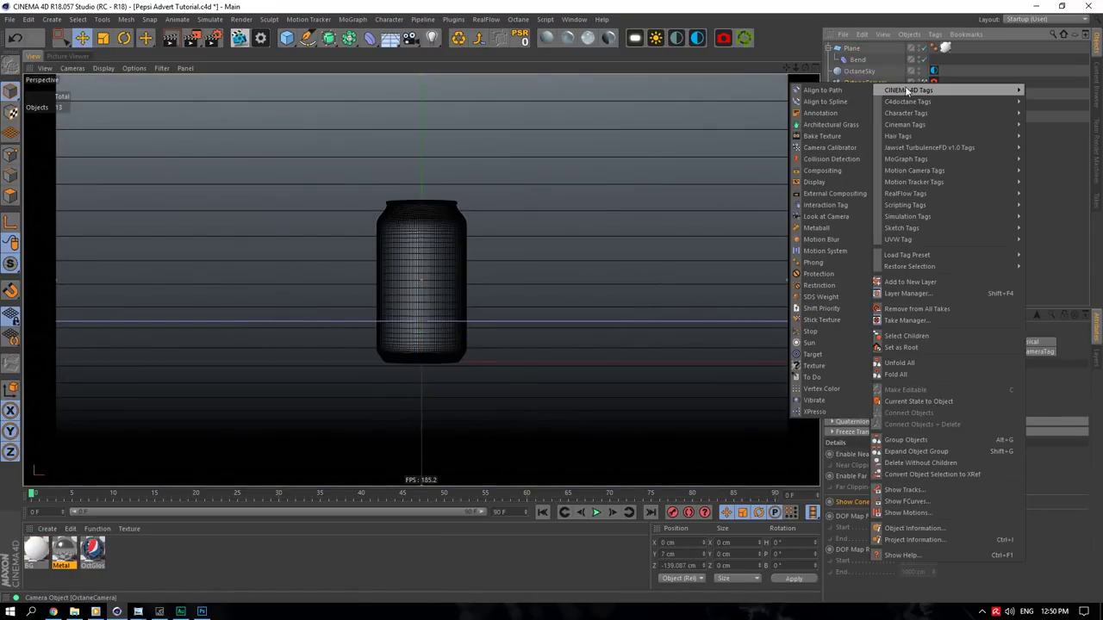
left_click(818, 273)
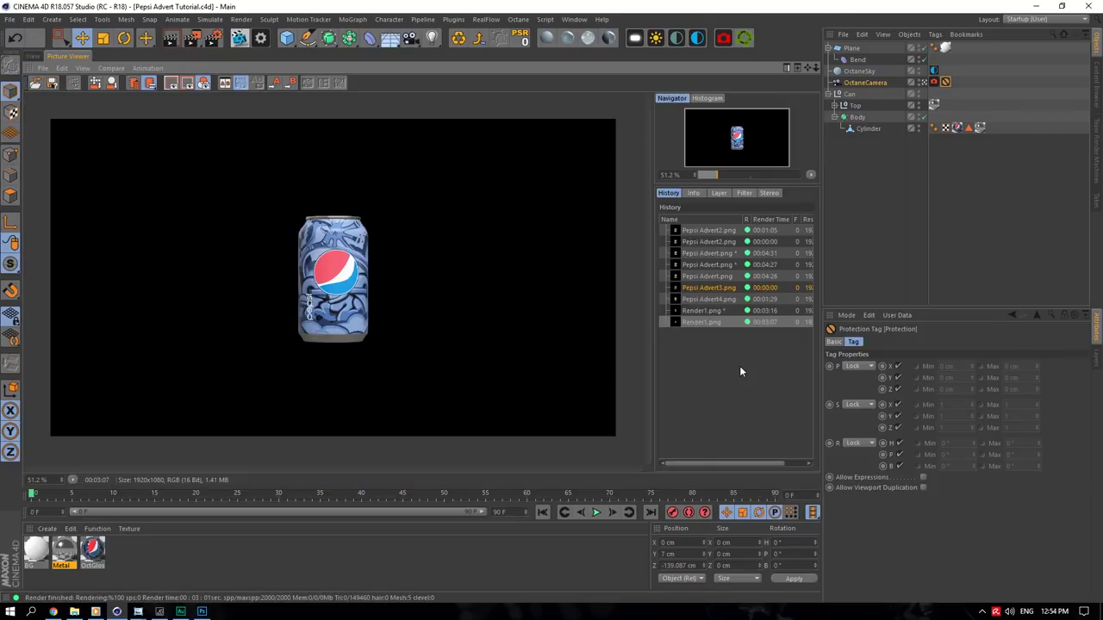
- Switch to Photoshop and place the new Render1.png from the project's Renders folder into Composition.psd at 100% size
left_click(202, 610)
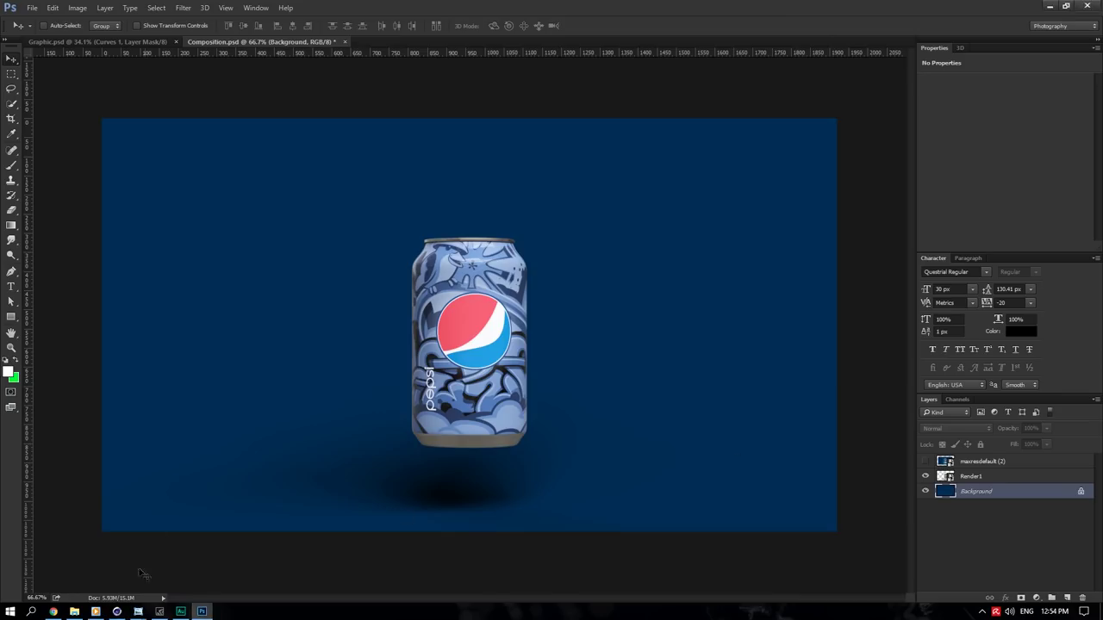
left_click(74, 611)
left_click(722, 197)
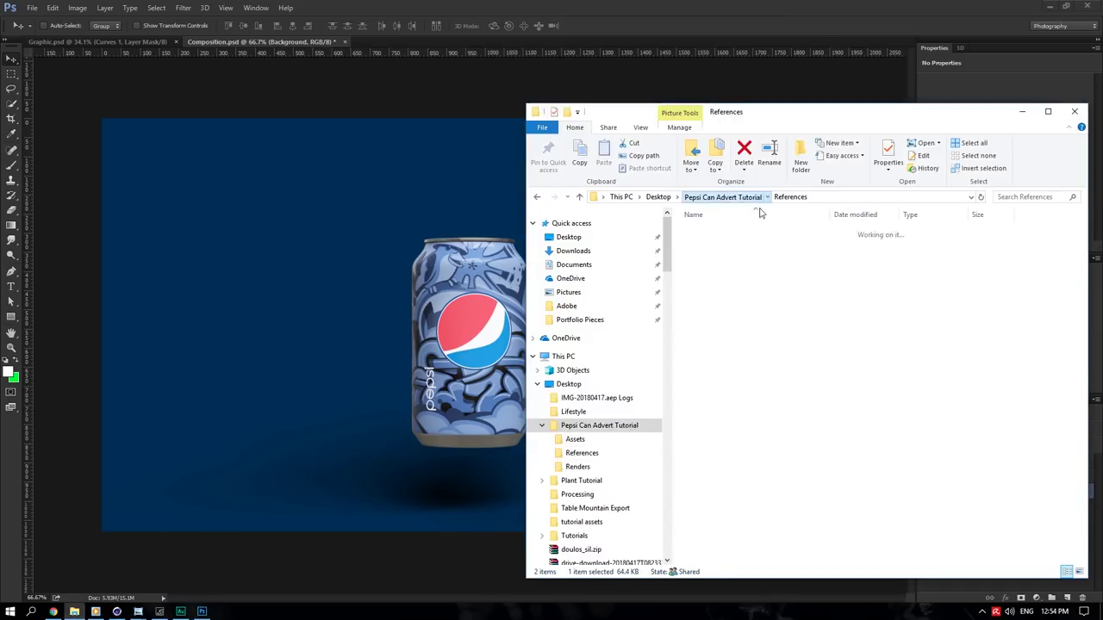
double_click(741, 256)
left_click_drag(715, 248, 483, 345)
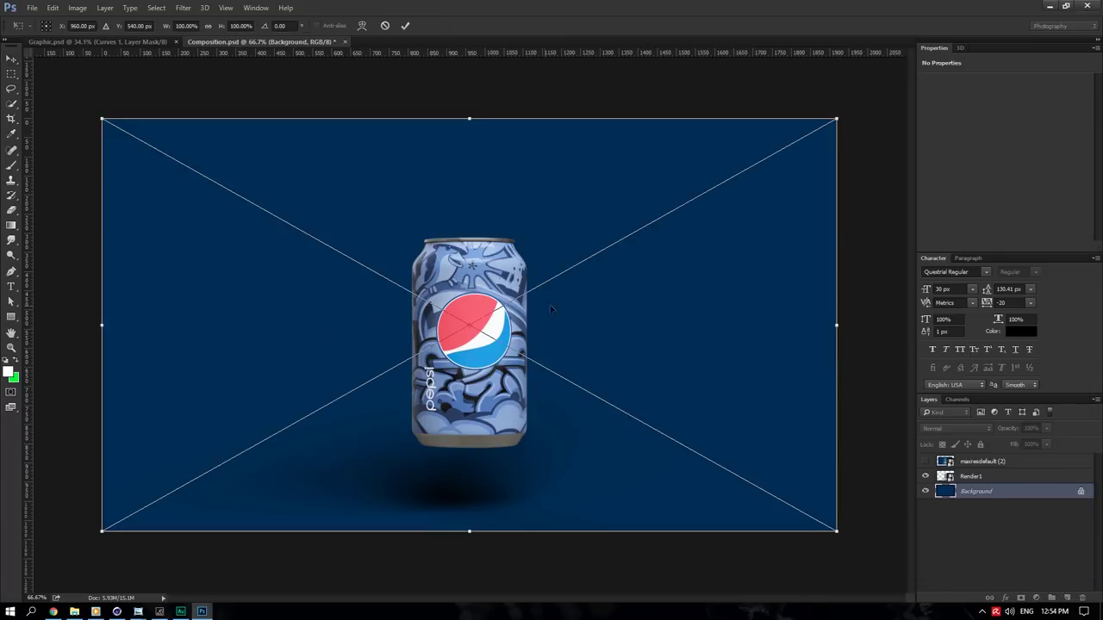
key("Return")
- Delete the old Render1 layer with the larger can and compare the new render with the reference image
left_click(924, 476)
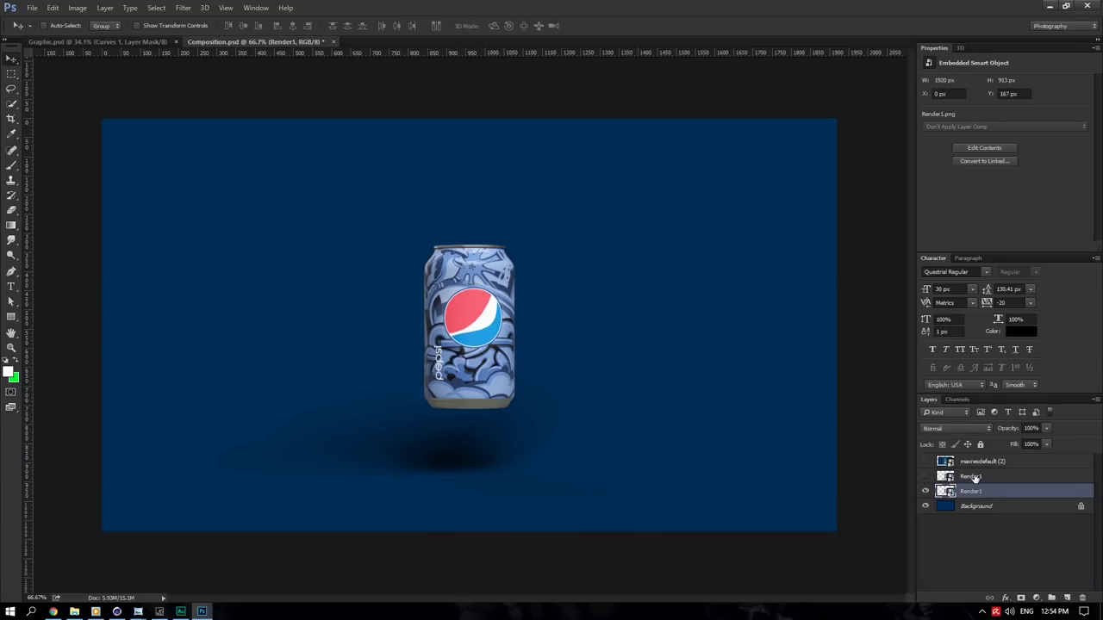
left_click(947, 477)
key("Delete")
left_click(925, 461)
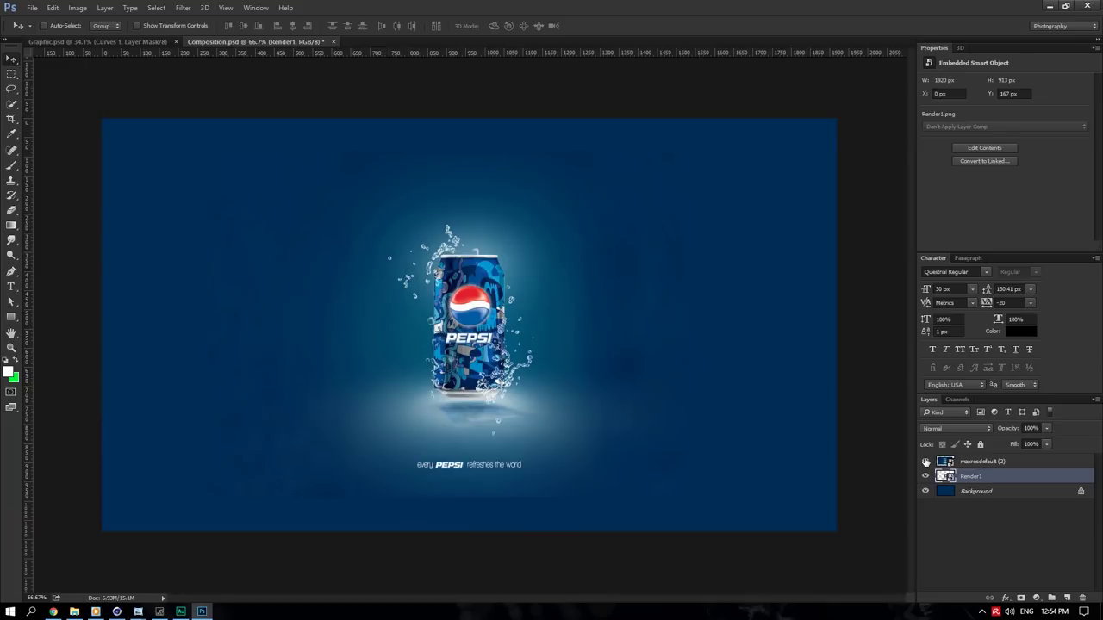
left_click(925, 462)
- Paint a soft white spot with a 250 px brush on a new layer and place it behind the can's top, below Render1
left_click(1065, 596)
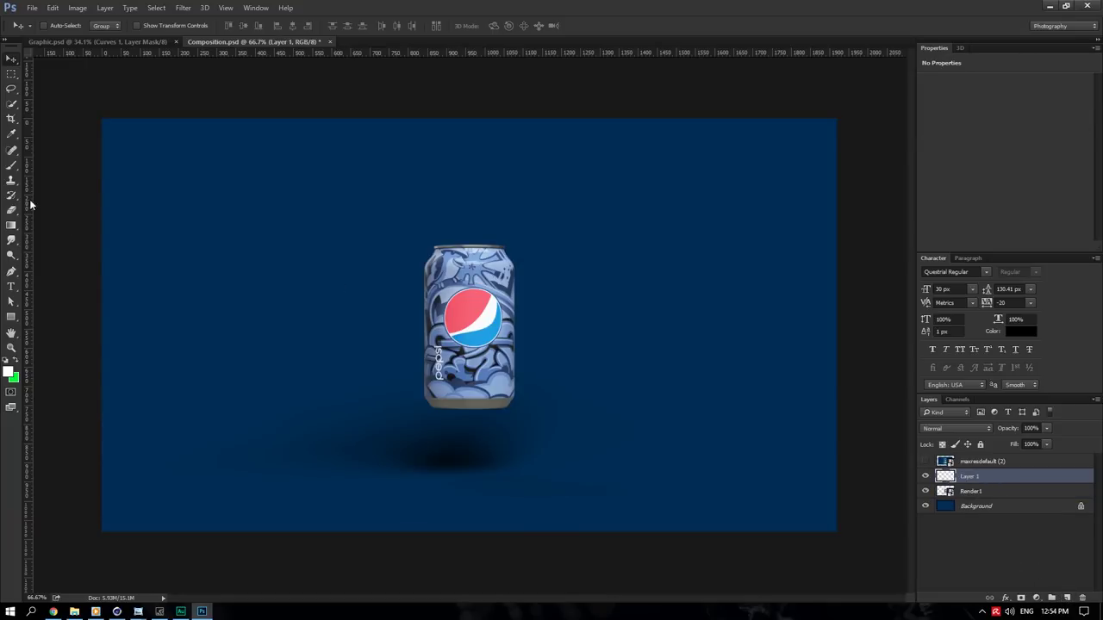
left_click(11, 165)
left_click(341, 297)
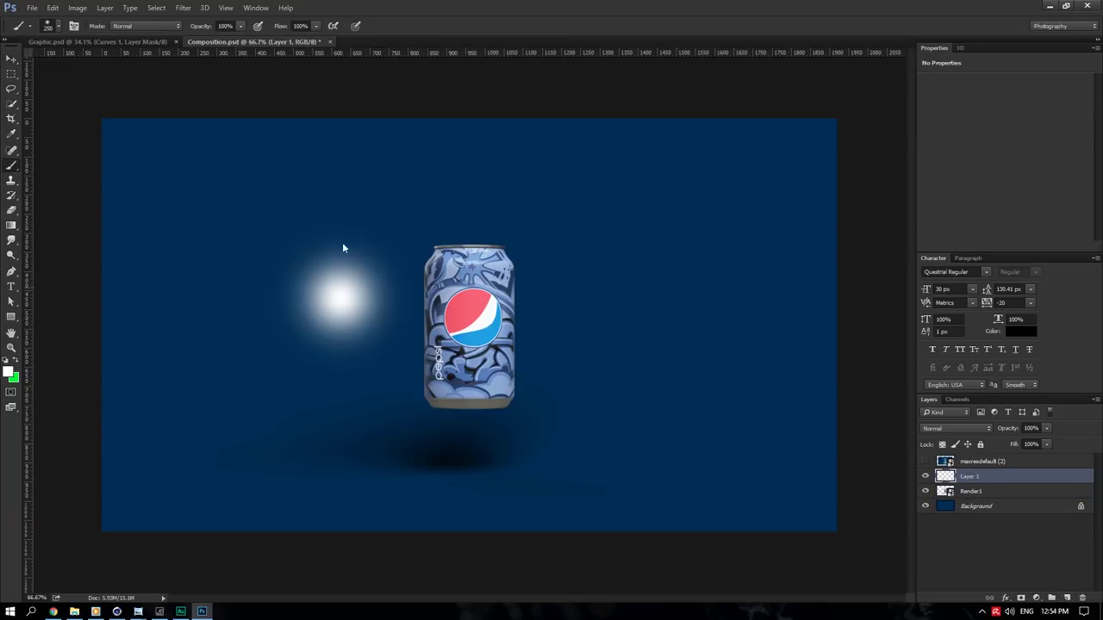
left_click(11, 58)
left_click_drag(462, 235, 592, 223)
left_click_drag(995, 476, 995, 491)
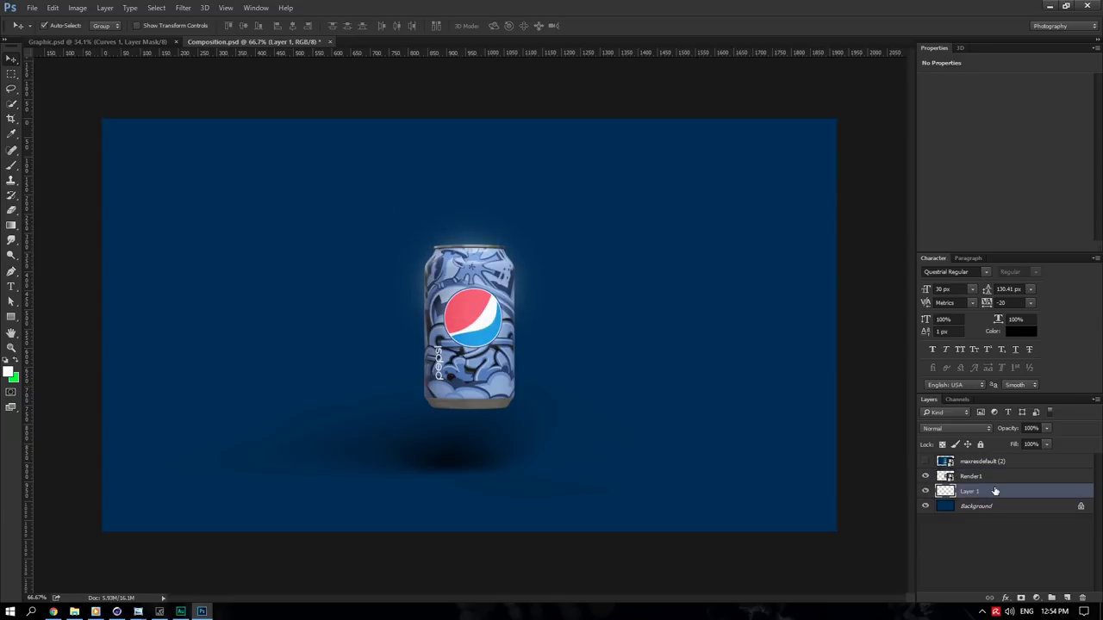
- Enlarge the white glow from its centre to about 1150 px across behind the can
key("ctrl+t")
left_click_drag(547, 207, 790, 158, "alt")
key("Return")
- Duplicate the glow layer and shrink the copy proportionally around its centre to roughly half size
key("ctrl+j")
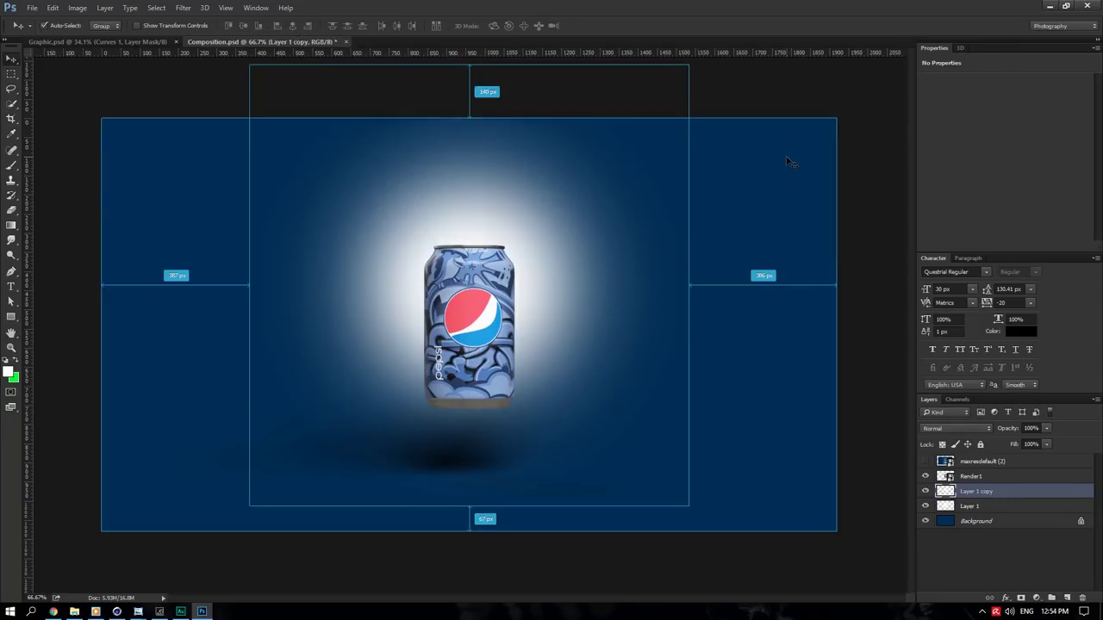
key("ctrl+t")
left_click_drag(686, 66, 570, 182, "alt+shift")
key("Return")
- Set the blend mode of the large glow on Layer 1 to Soft Light
left_click(1015, 505)
left_click(954, 428)
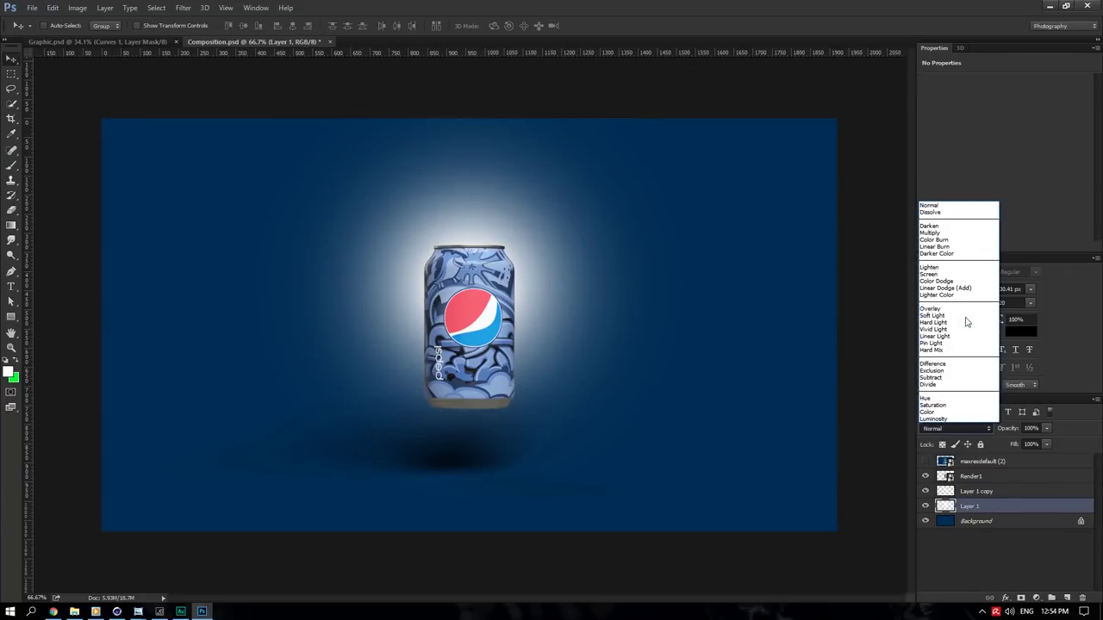
left_click(947, 314)
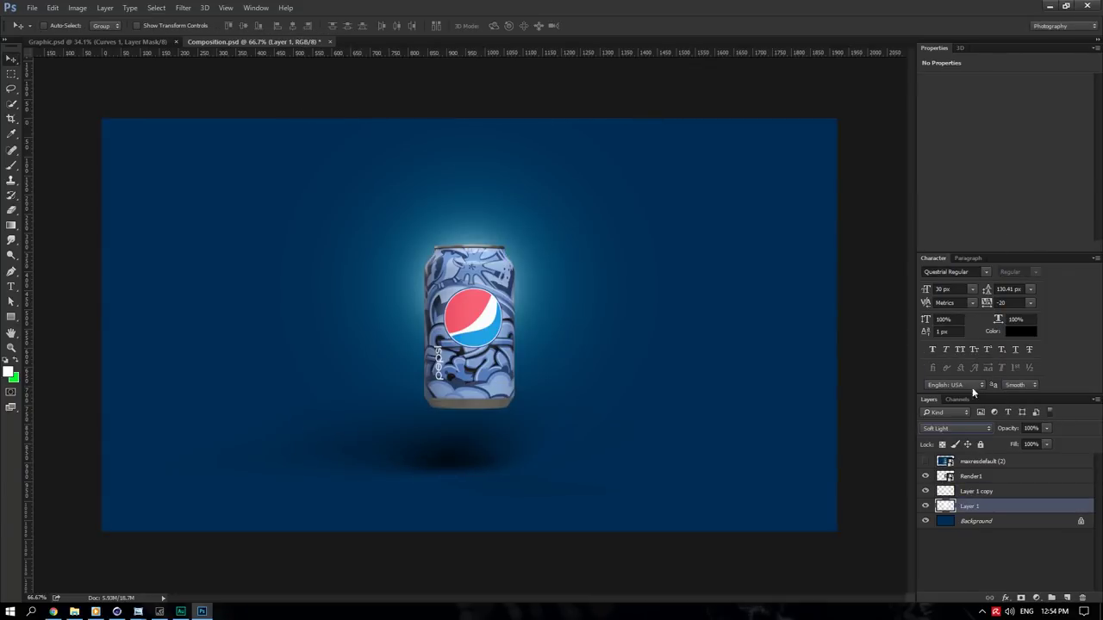
- Enlarge the small glow on Layer 1 copy slightly around its centre
left_click(961, 475)
left_click(974, 489)
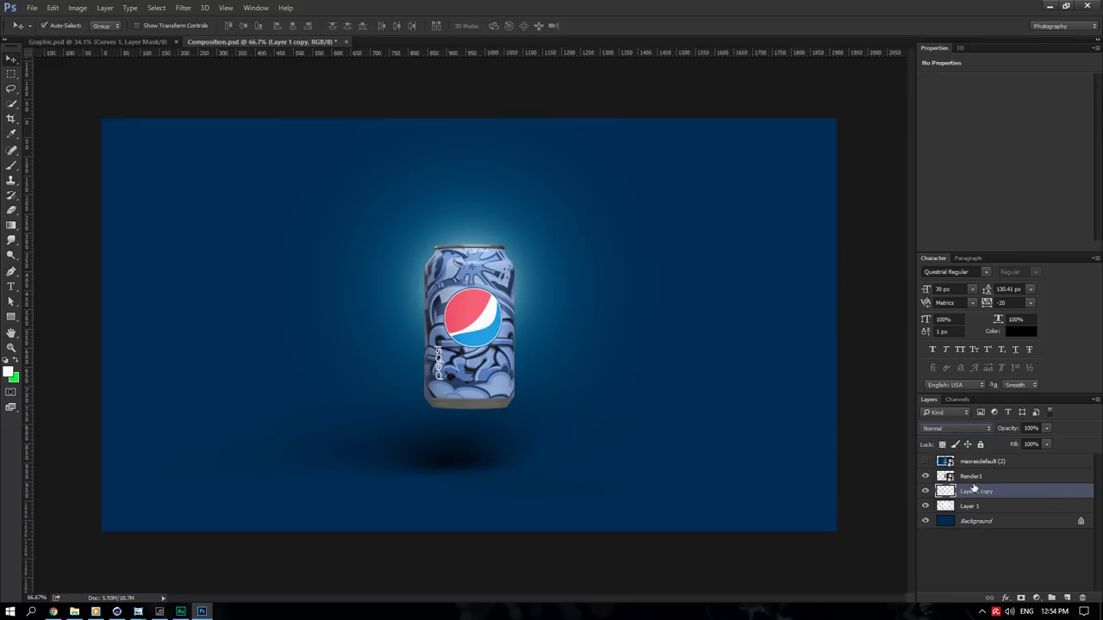
key("ctrl+t")
left_click_drag(564, 187, 582, 173, "alt")
key("Return")
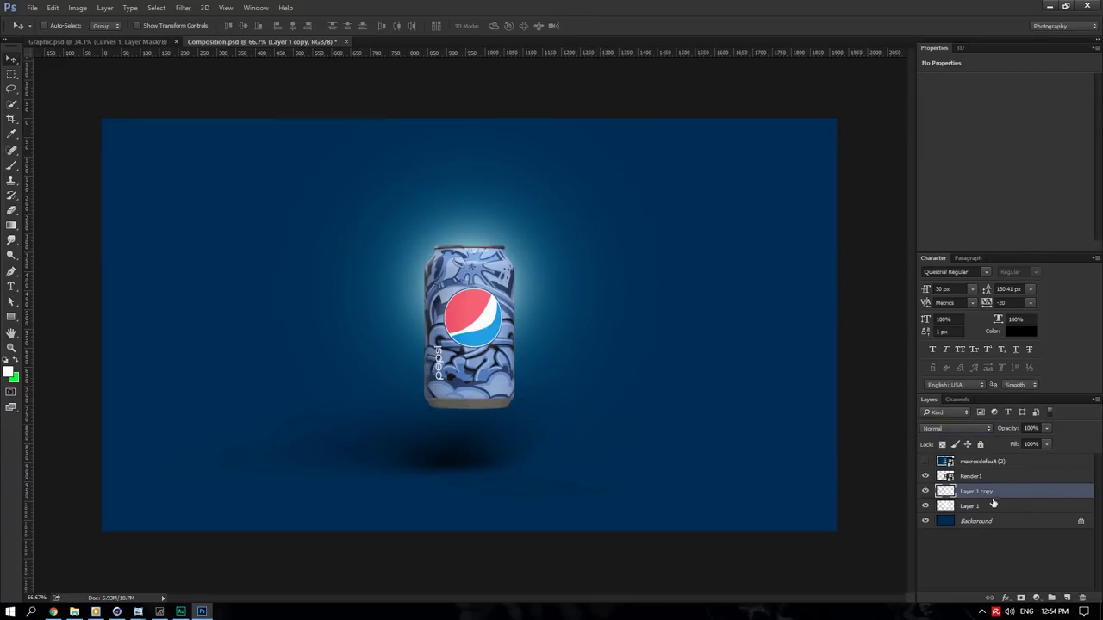
- Group the two glow layers and duplicate the group
left_click(991, 507, "shift")
left_click(1052, 598)
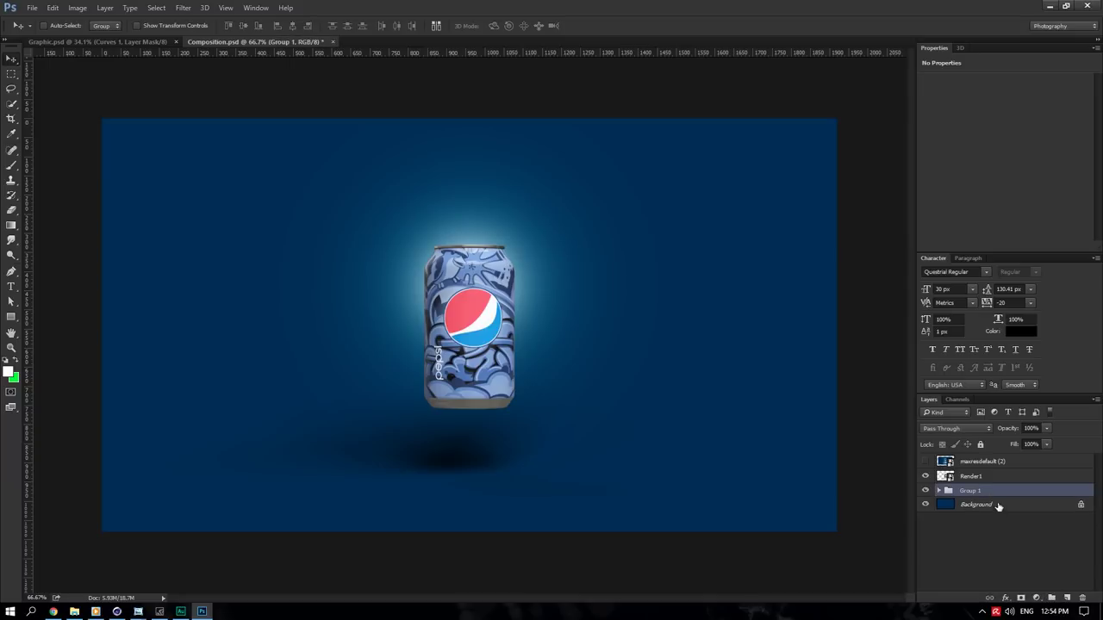
key("ctrl+j")
- Move the copied glow group beneath the can and squash it vertically into a flat floor glow
key("ctrl+t")
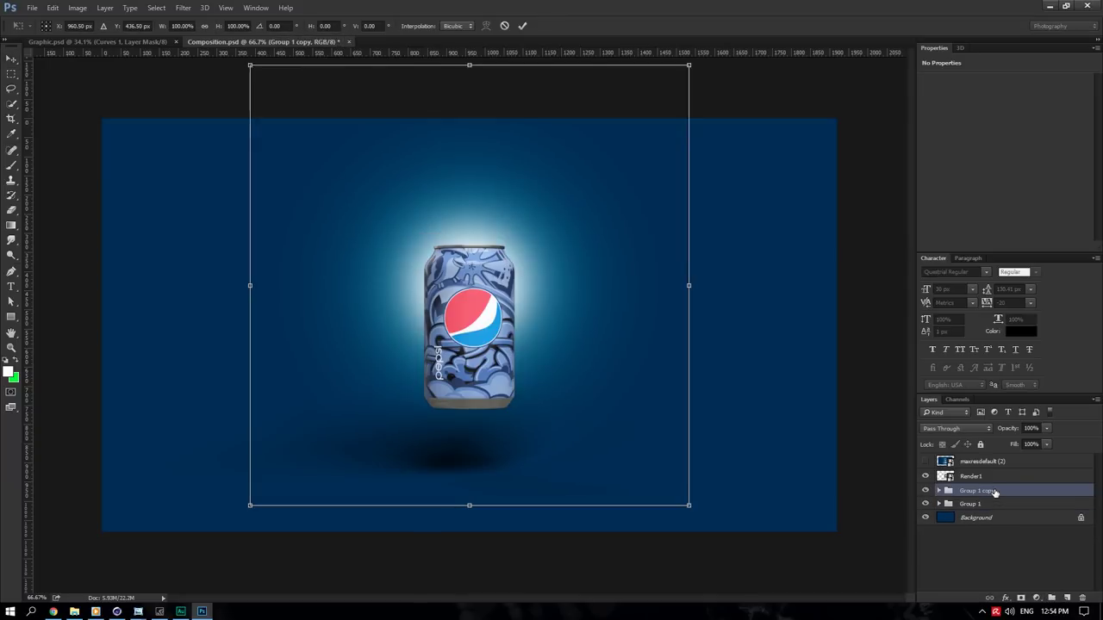
left_click_drag(537, 248, 524, 398)
left_click_drag(470, 232, 469, 360, "alt")
key("Return")
- Add a layer mask to Render1 and paint black over the rendered shadow beneath the can to hide it
left_click(989, 474)
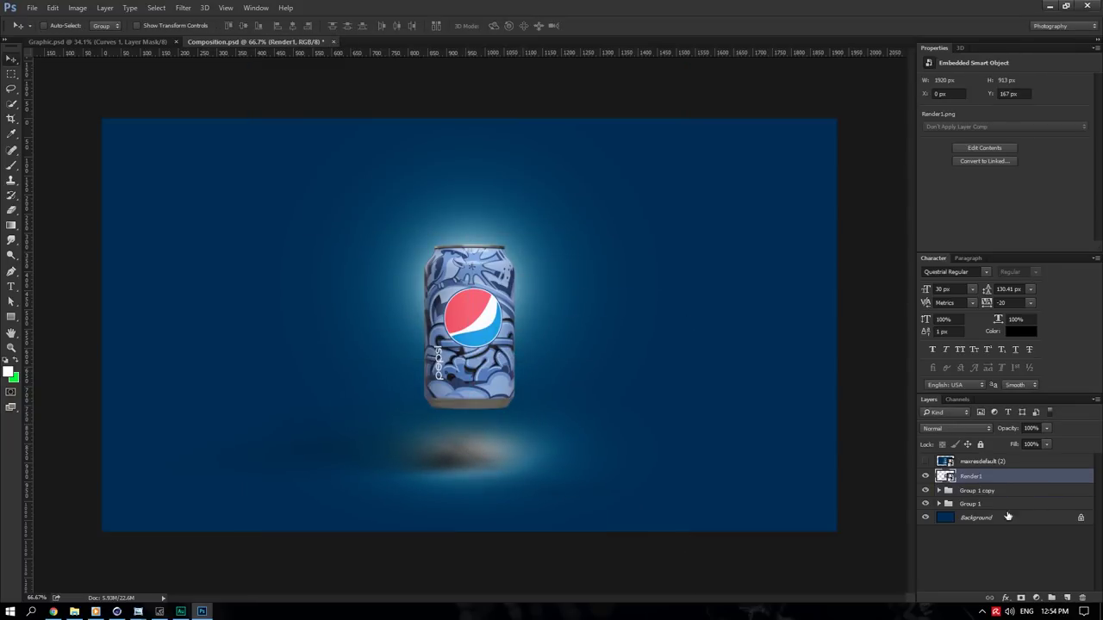
left_click(1021, 597)
left_click(11, 167)
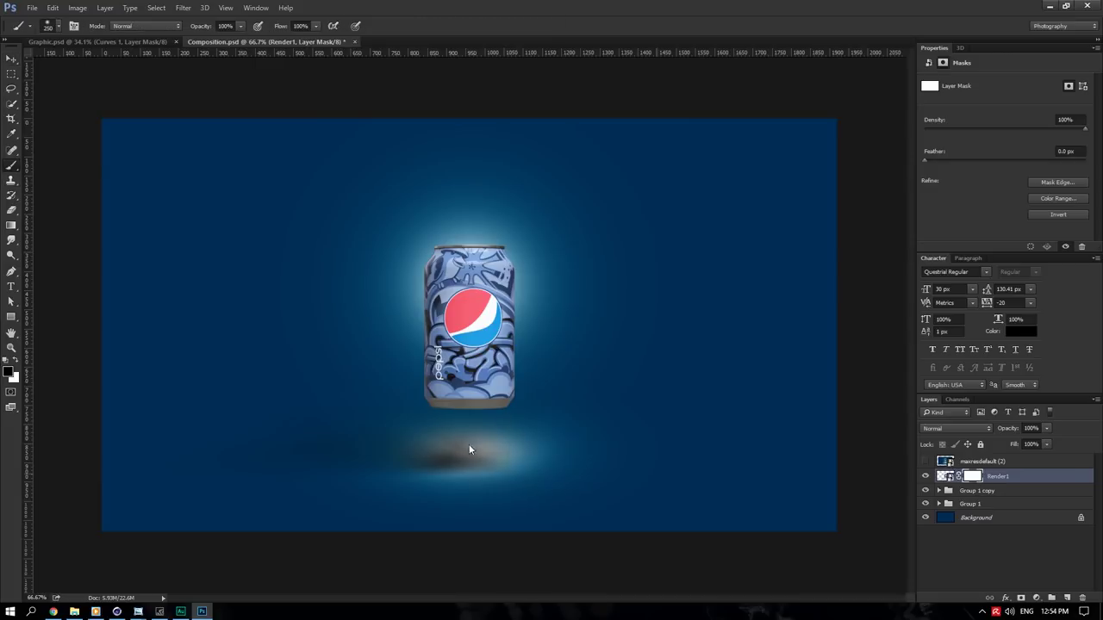
left_click_drag(470, 449, 405, 450)
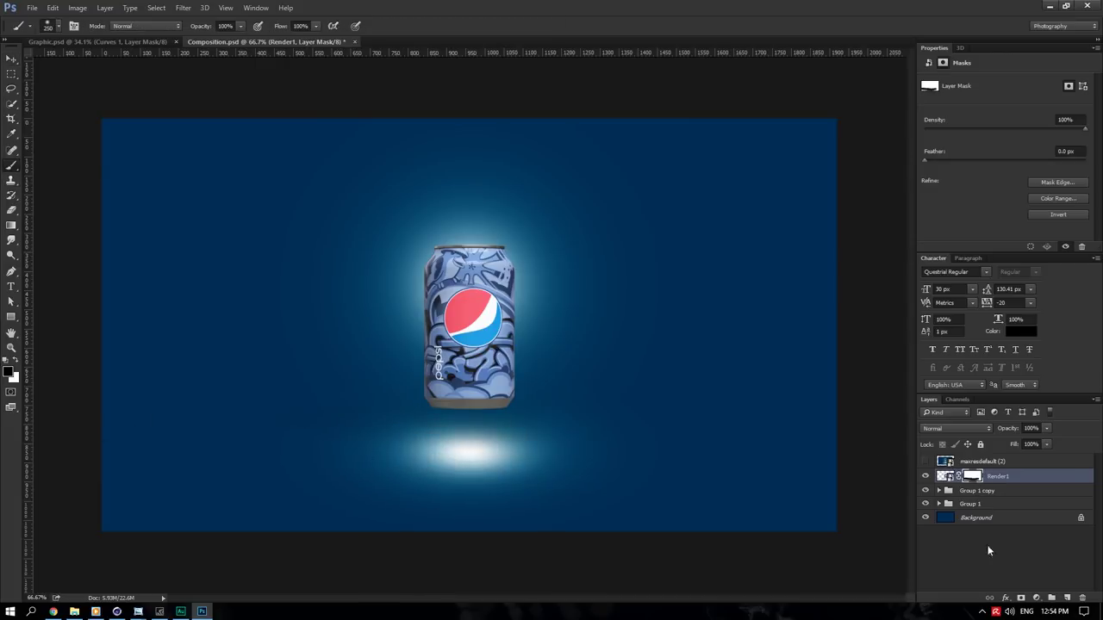
- On a new layer above Render1, paint one soft #000000 spot on the floor glow with the 250 px brush
left_click(1066, 597)
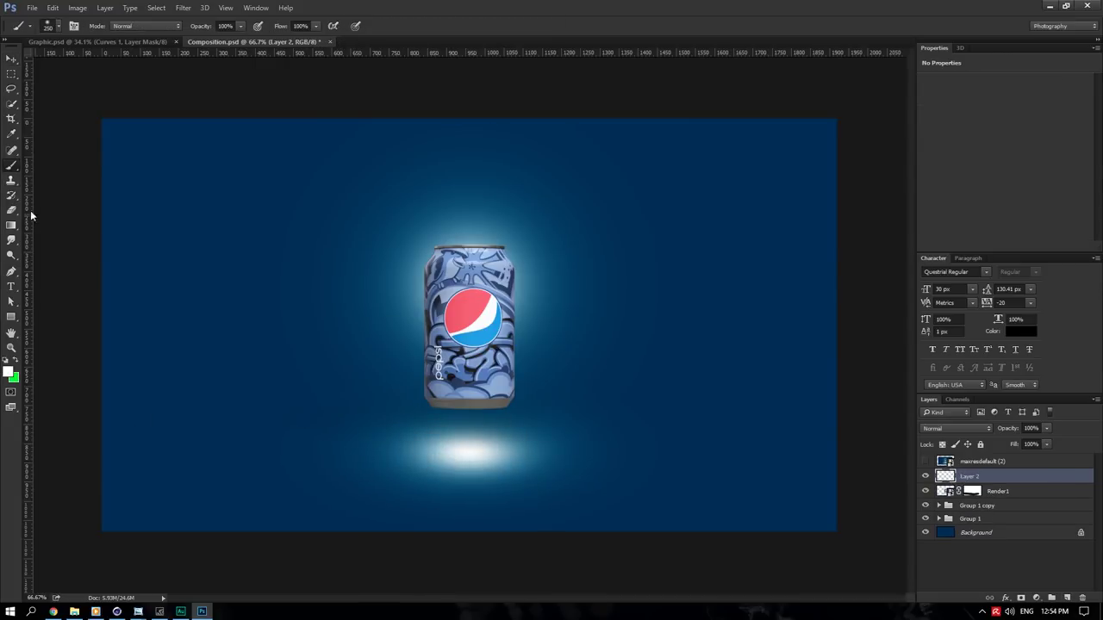
left_click(9, 373)
left_click_drag(777, 510, 761, 529)
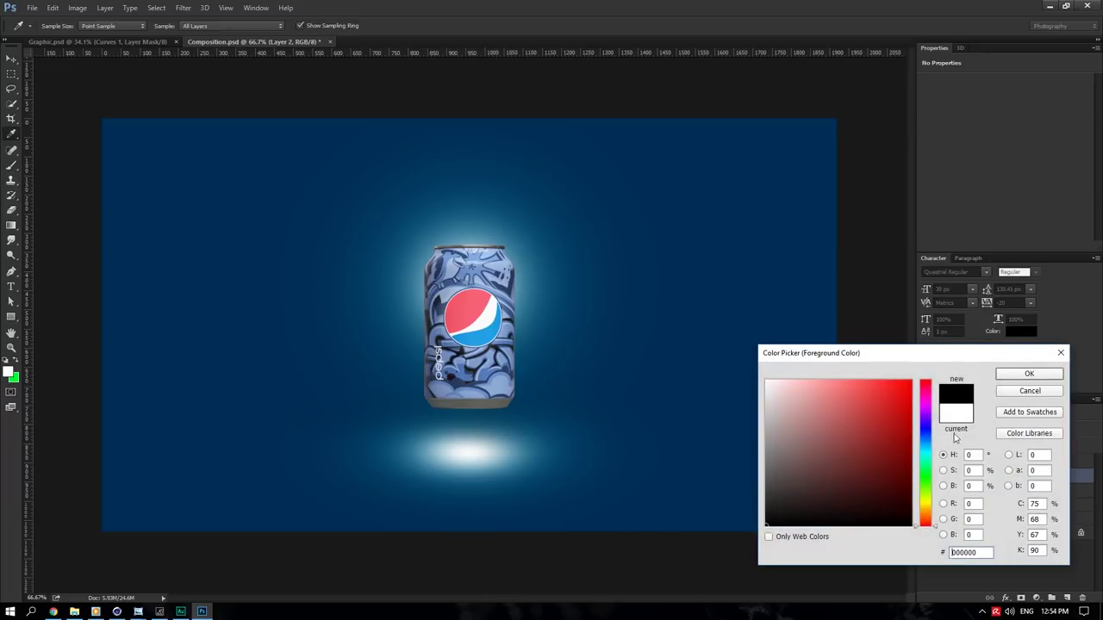
left_click(1015, 374)
left_click(464, 448)
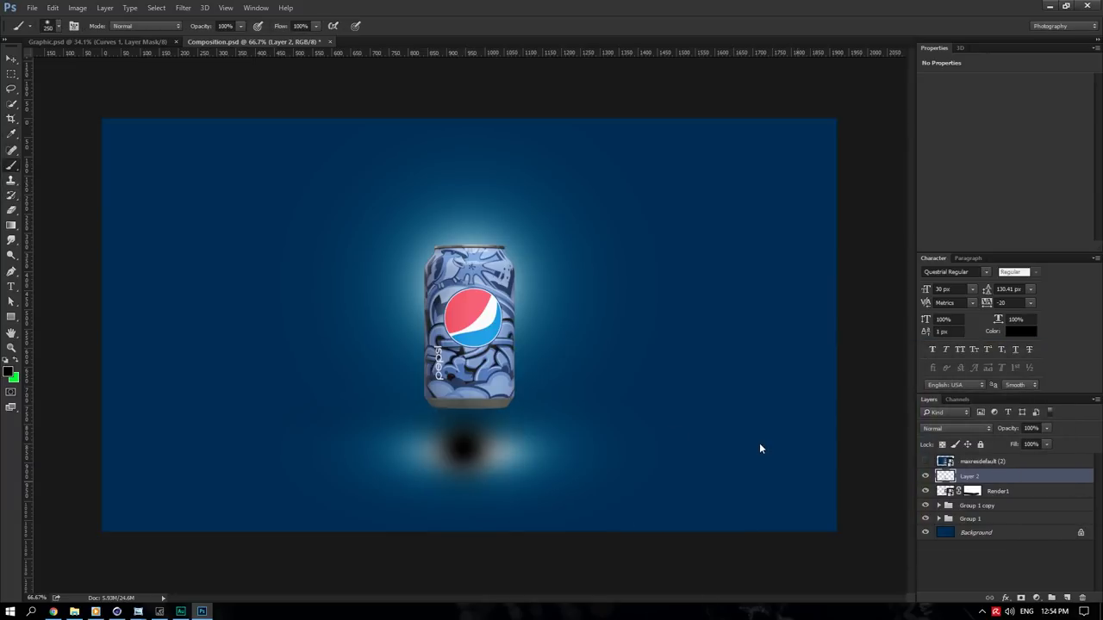
- Centre the black spot at X 960, Y 871 px, scale it to 133.17% width and 49.75% height, and set its layer opacity to 30%
key("ctrl+t")
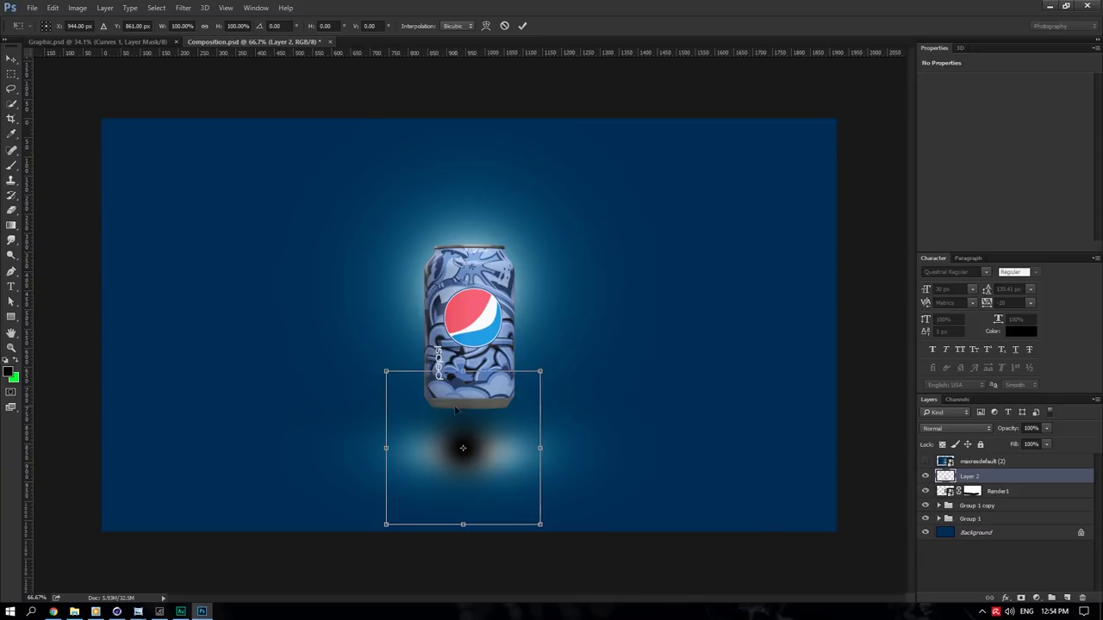
left_click_drag(456, 411, 462, 414)
left_click_drag(469, 374, 468, 423, "alt")
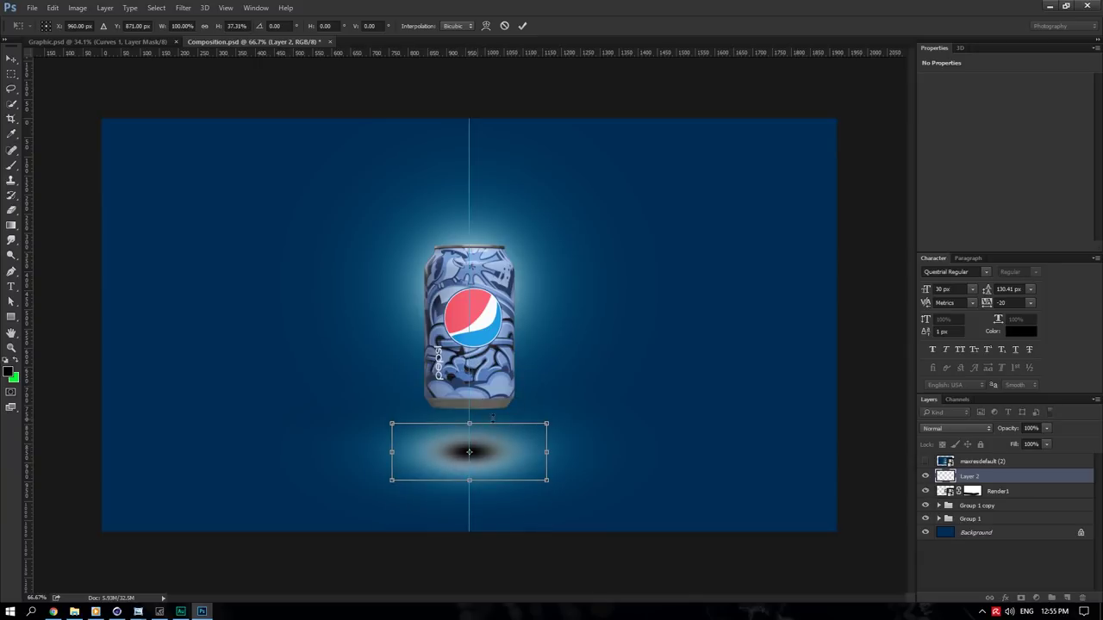
left_click_drag(548, 424, 613, 417, "alt+shift")
key("Return")
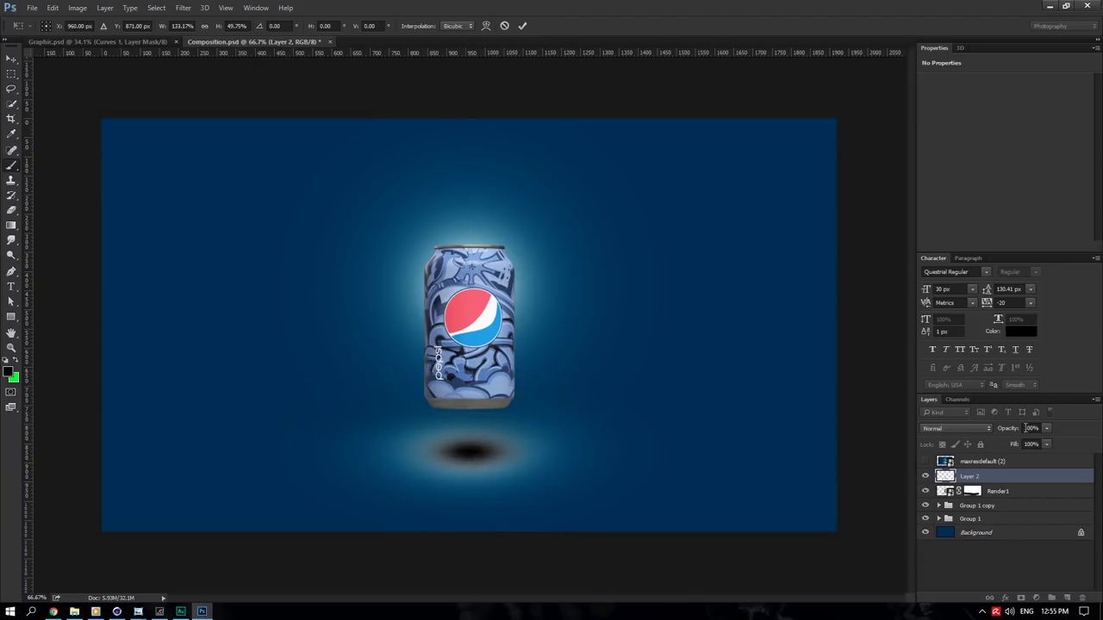
left_click(1030, 428)
type("30")
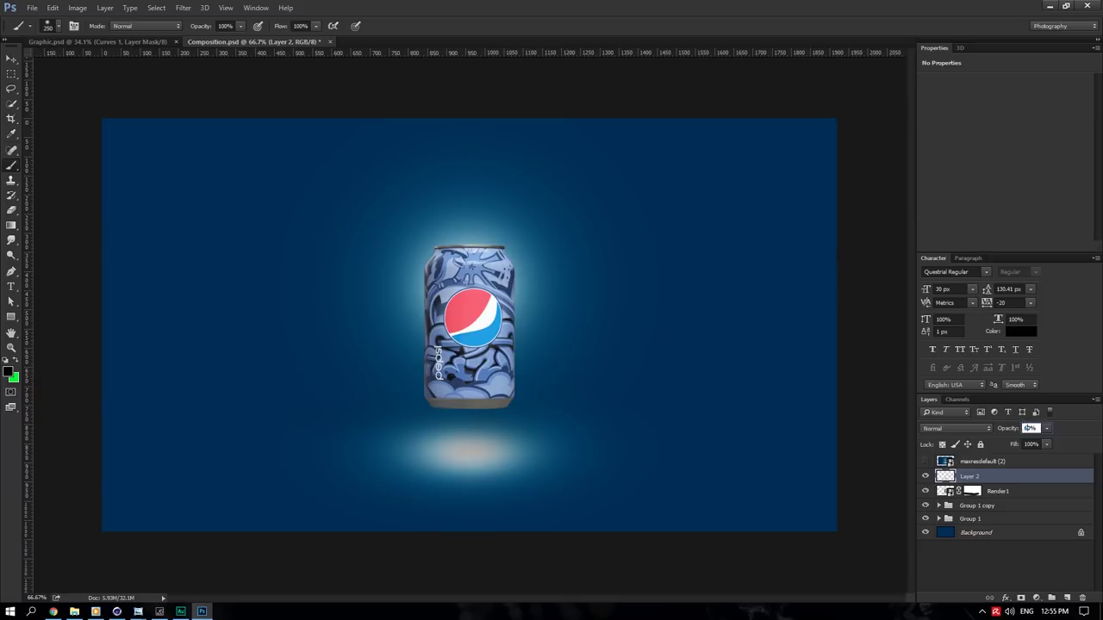
- Set the black spot's layer opacity to 60% and stretch it to 216.89% width and 85% height
type("60")
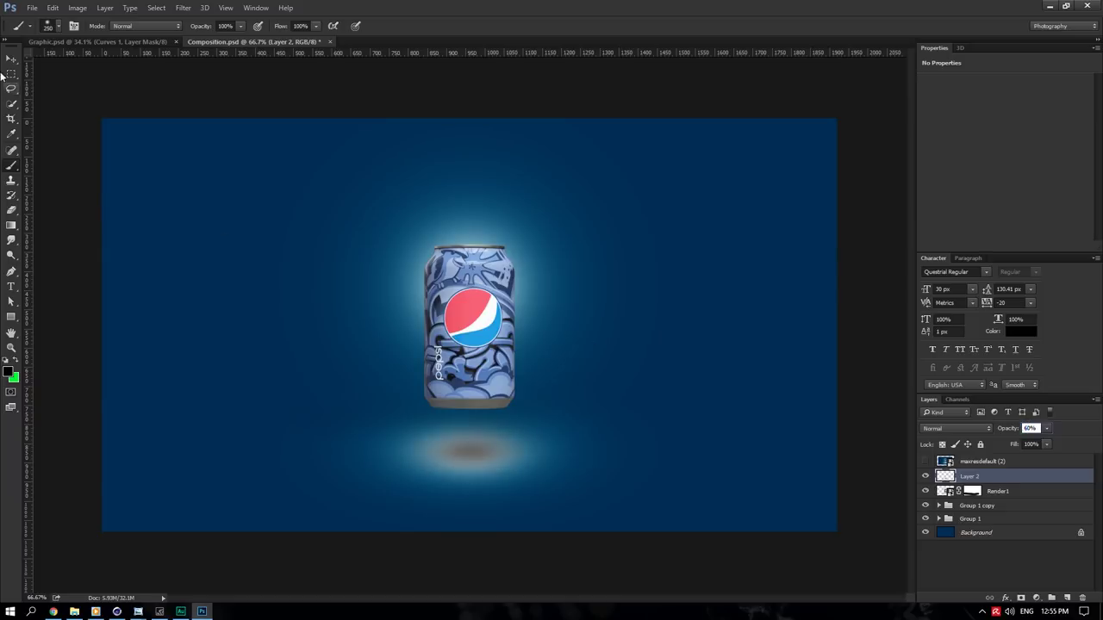
left_click(12, 59)
key("ctrl+t")
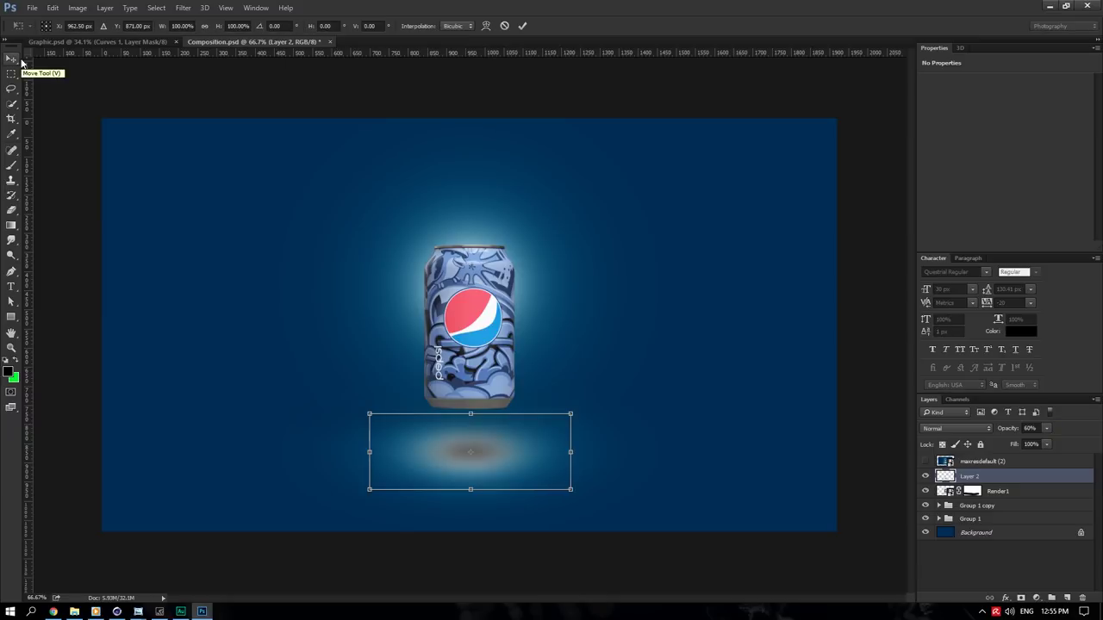
left_click_drag(572, 451, 688, 451, "alt")
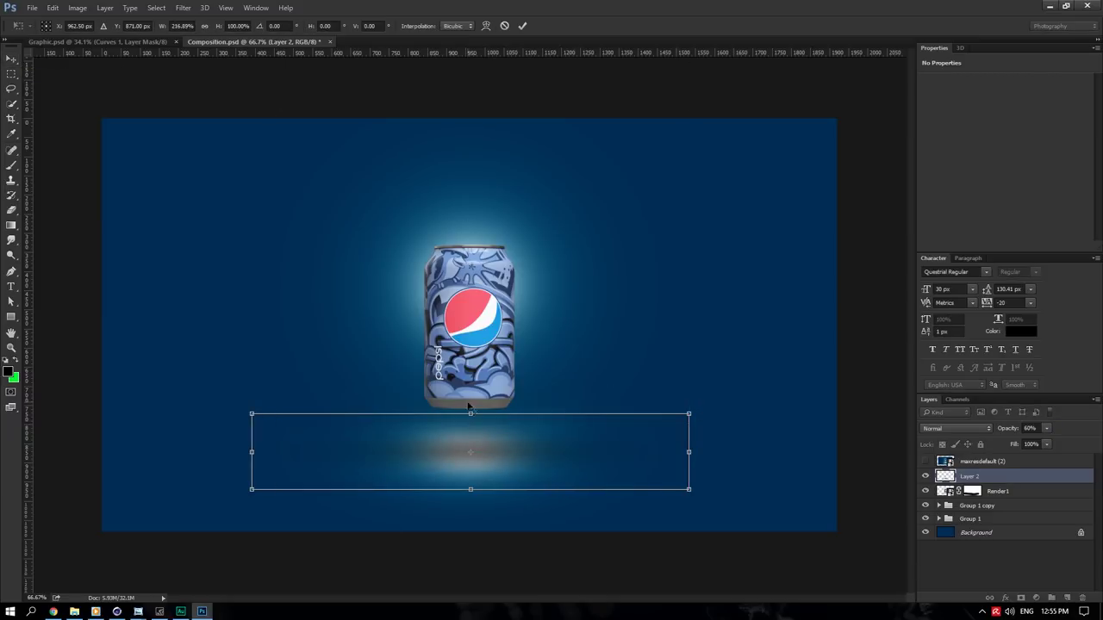
left_click_drag(470, 413, 479, 416, "alt")
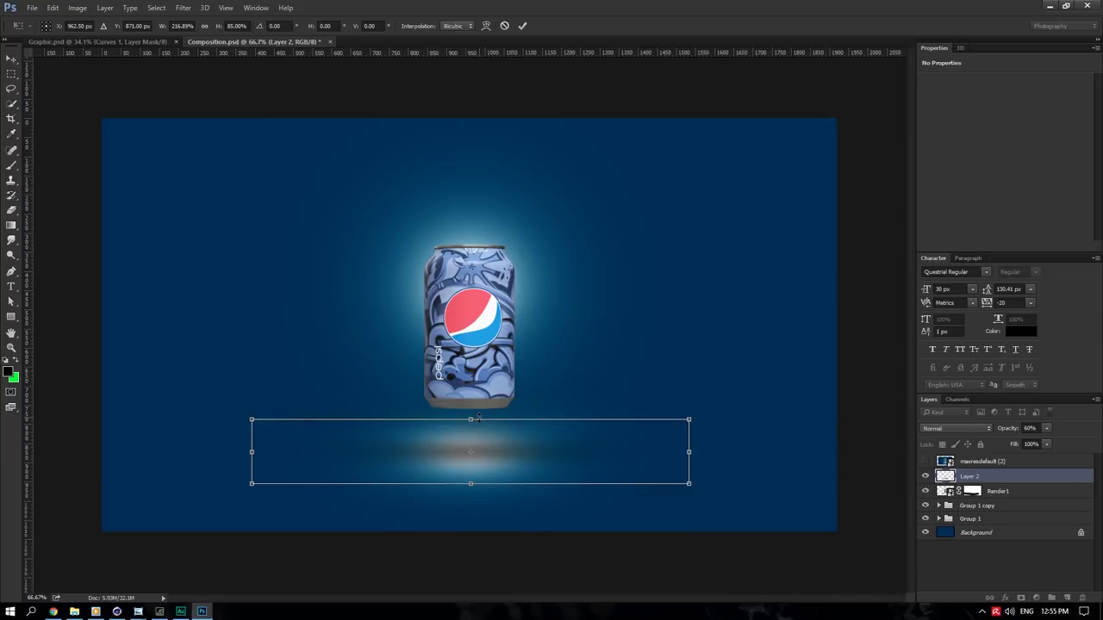
key("Return")
- Move the black spot and the Group 1 copy floor glow up closer to the can, and place Layer 2 beneath Render1
left_click_drag(520, 385, 520, 371)
left_click(976, 506)
left_click(970, 518)
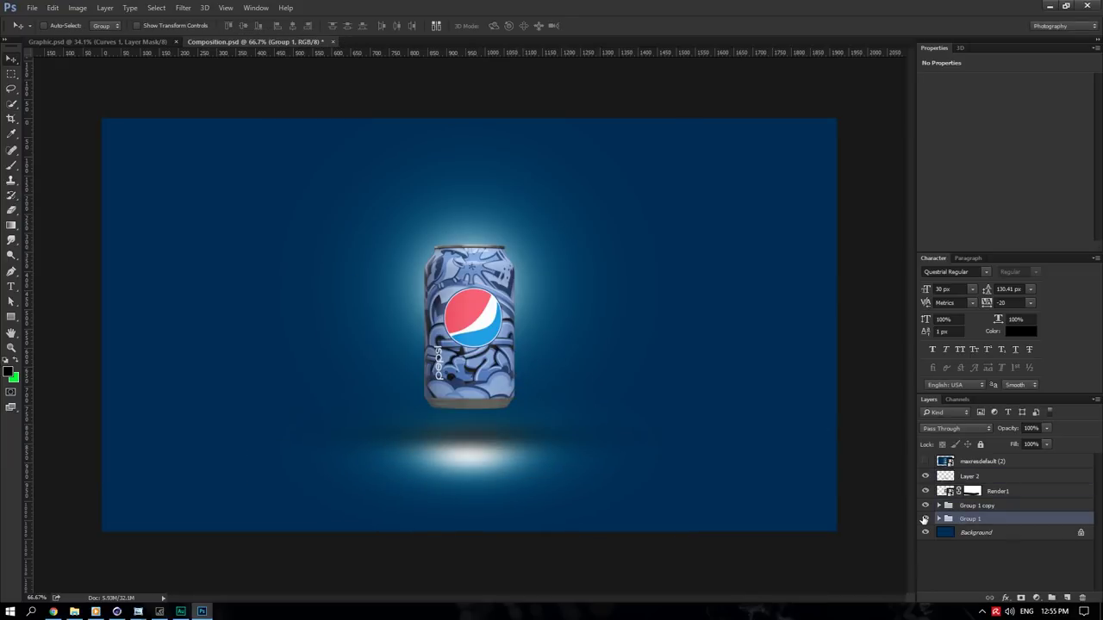
left_click(976, 506)
left_click_drag(515, 394, 515, 372)
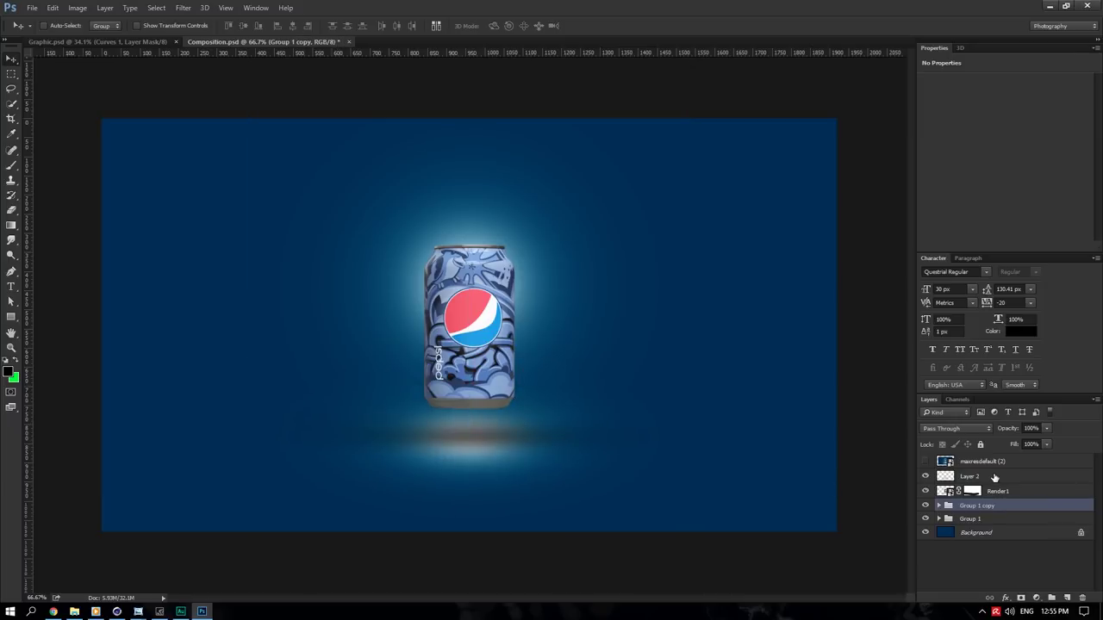
mouse_move(994, 477)
left_mouse_down()
mouse_move(994, 517)
mouse_move(989, 490)
left_mouse_up()
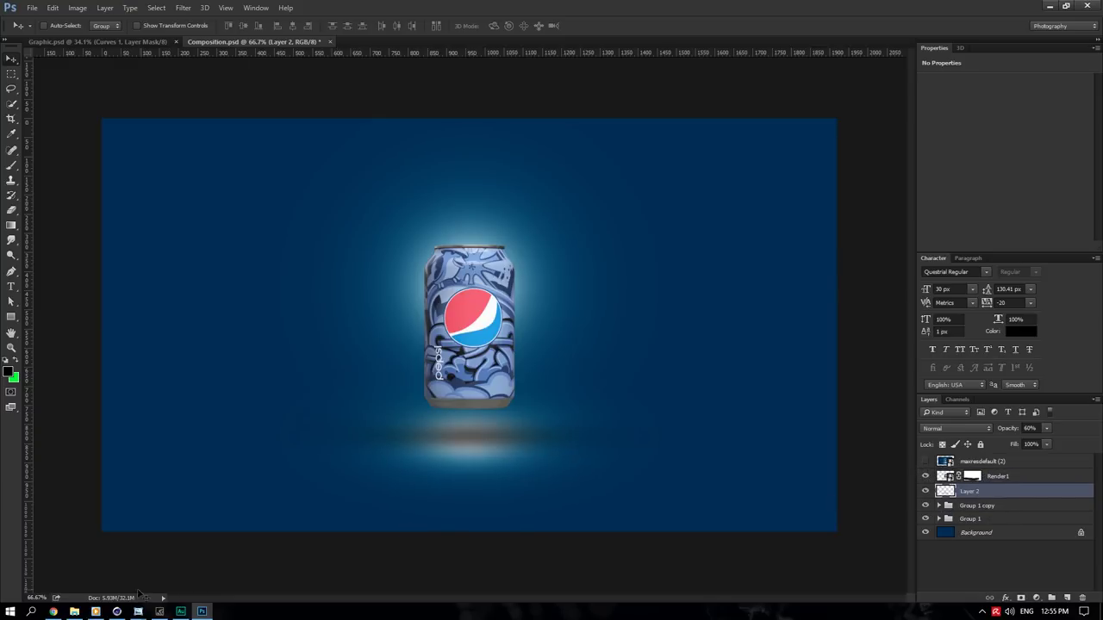
- Add the tagline "every pesi refreshes the world" in 30 px Questrial Regular below the can, on a text layer above the reference image layer
mouse_move(138, 612)
left_click(259, 546)
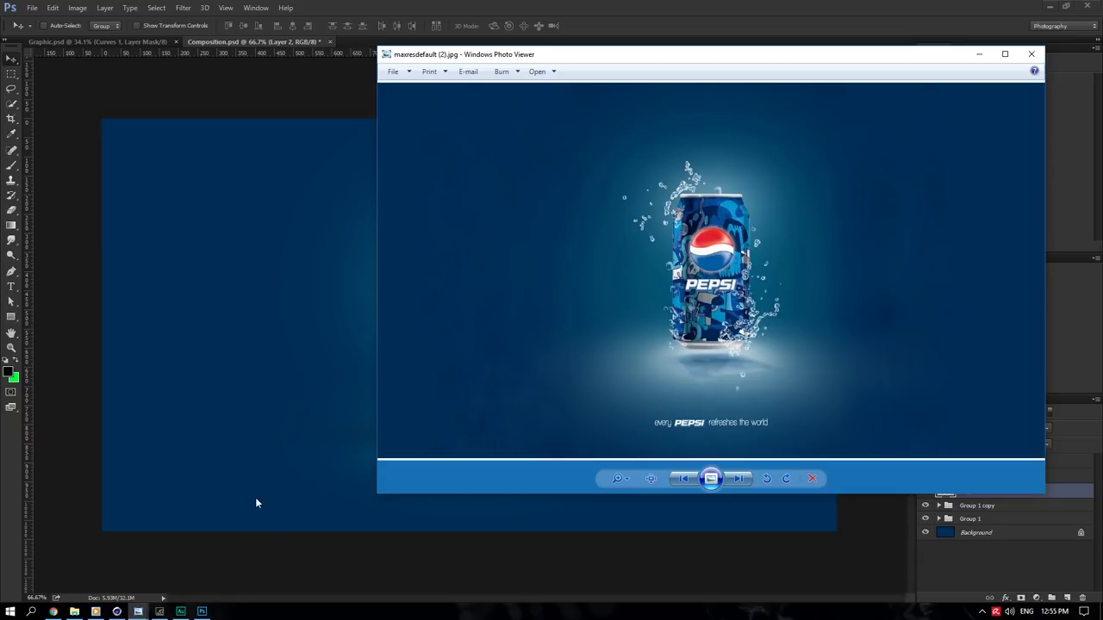
left_click(254, 499)
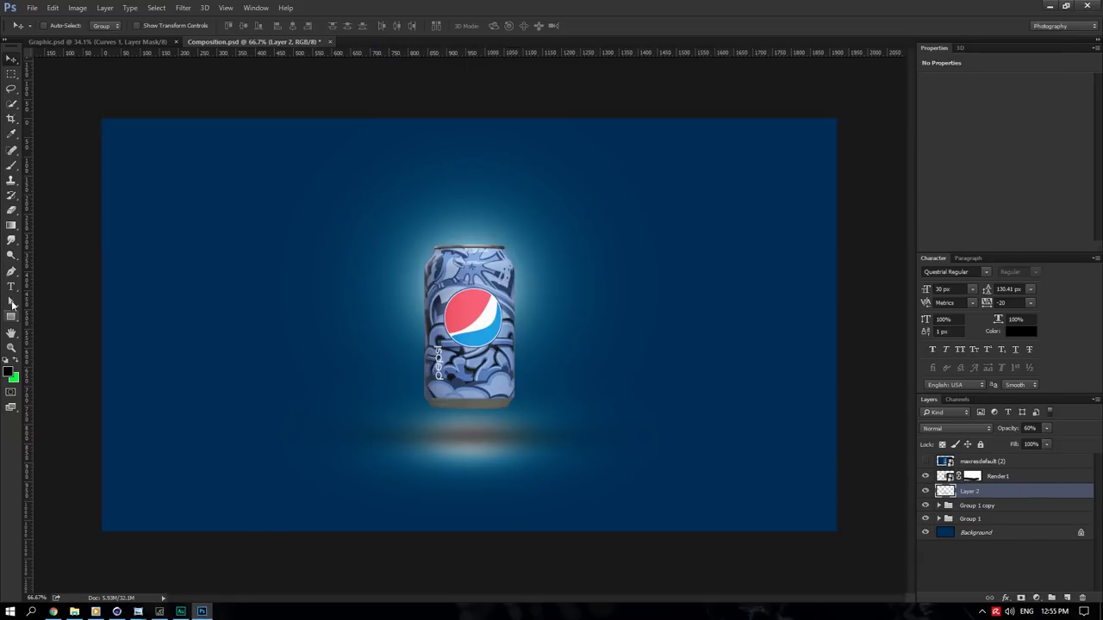
left_click(11, 286)
left_click(979, 463)
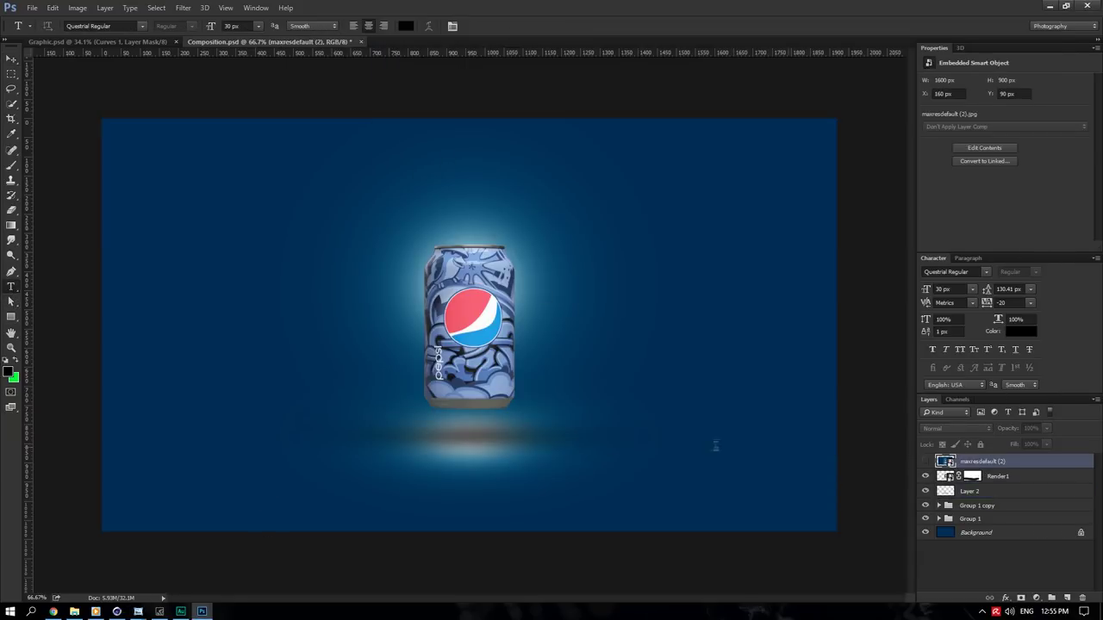
left_click(385, 473)
type("every pe")
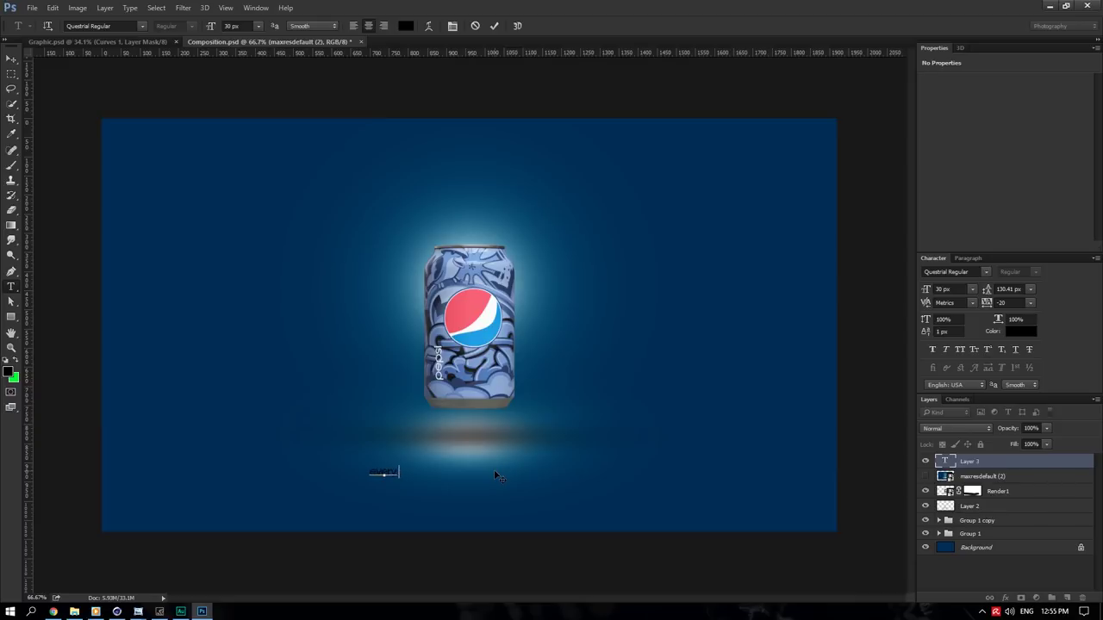
type("psi refreshes the world")
left_click(1024, 464)
- Colour the whole tagline white and correct its second word to "pepsi"
mouse_move(142, 611)
left_click(291, 551)
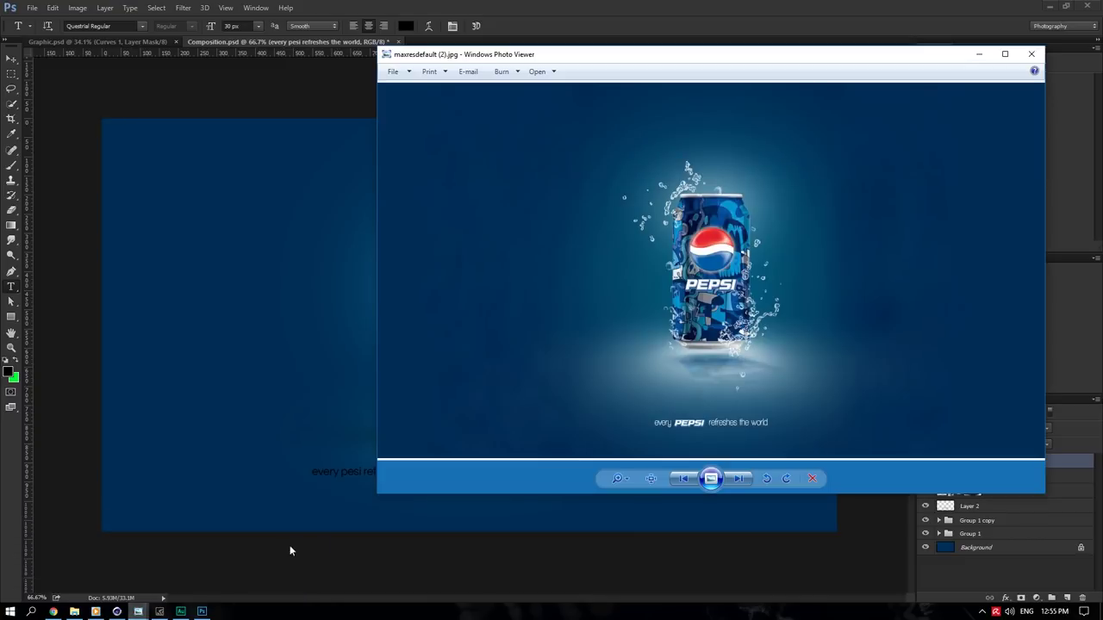
left_click(1031, 53)
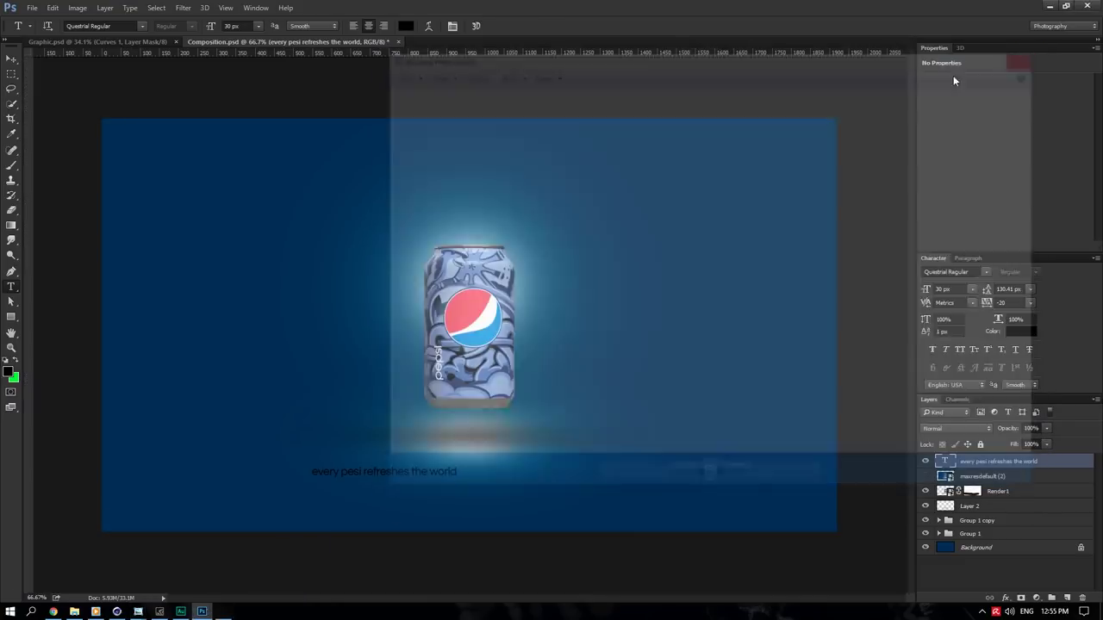
left_click(379, 472)
key("ctrl+a")
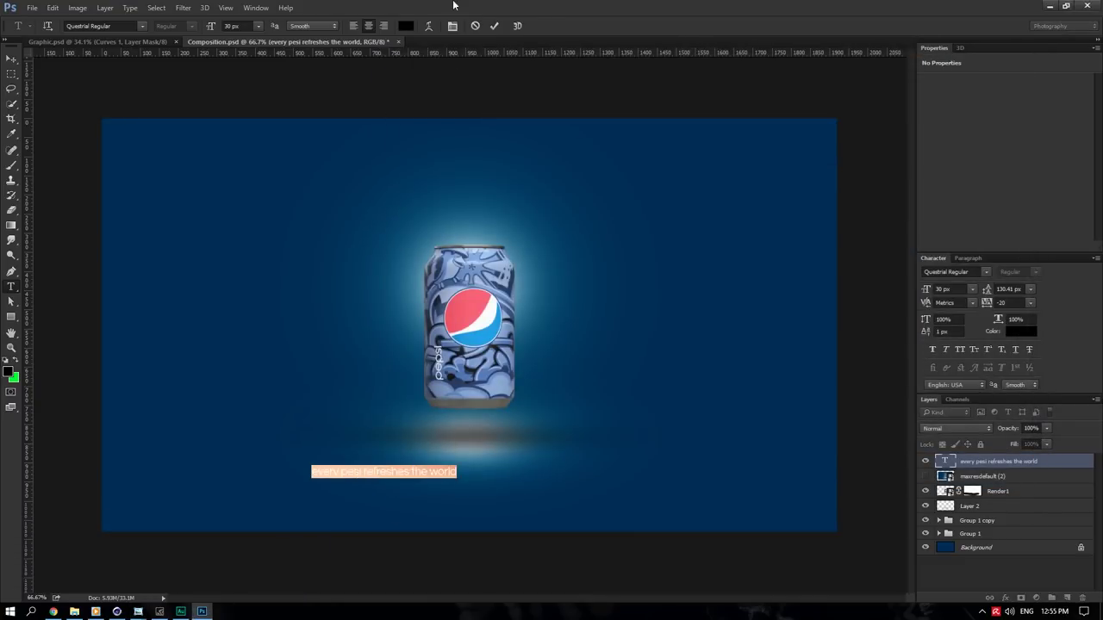
left_click(405, 26)
left_click_drag(775, 387, 672, 296)
left_click(1021, 373)
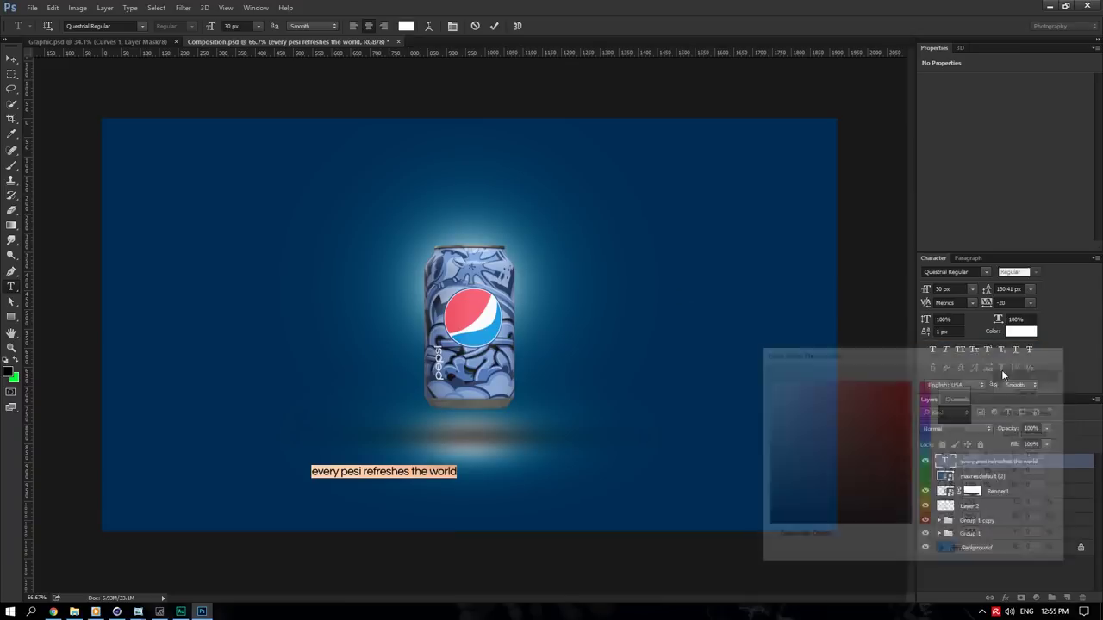
left_click(352, 472)
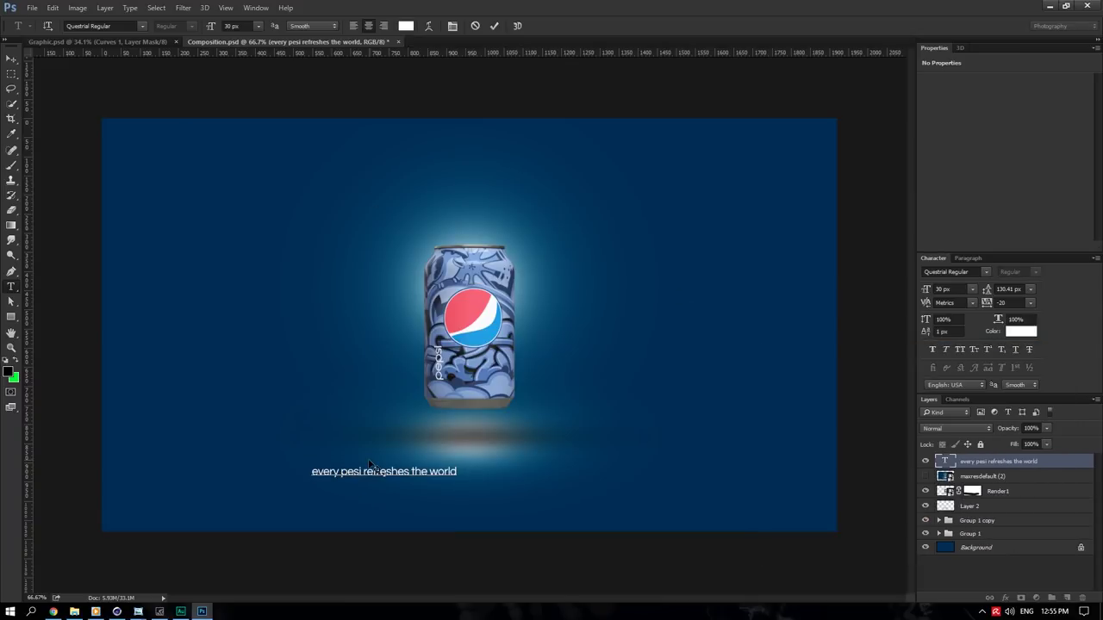
type("p")
- Centre the tagline horizontally on the Background layer and move it slightly further down below the floor glow
left_click(11, 58)
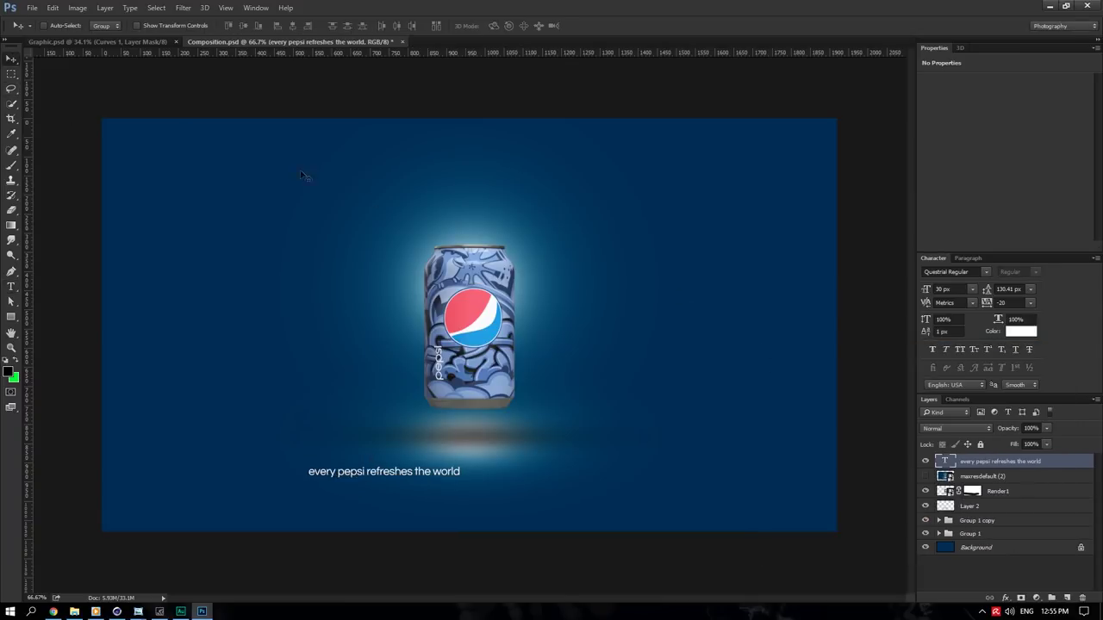
left_click(990, 547, "ctrl")
left_click(292, 25)
left_click(991, 462)
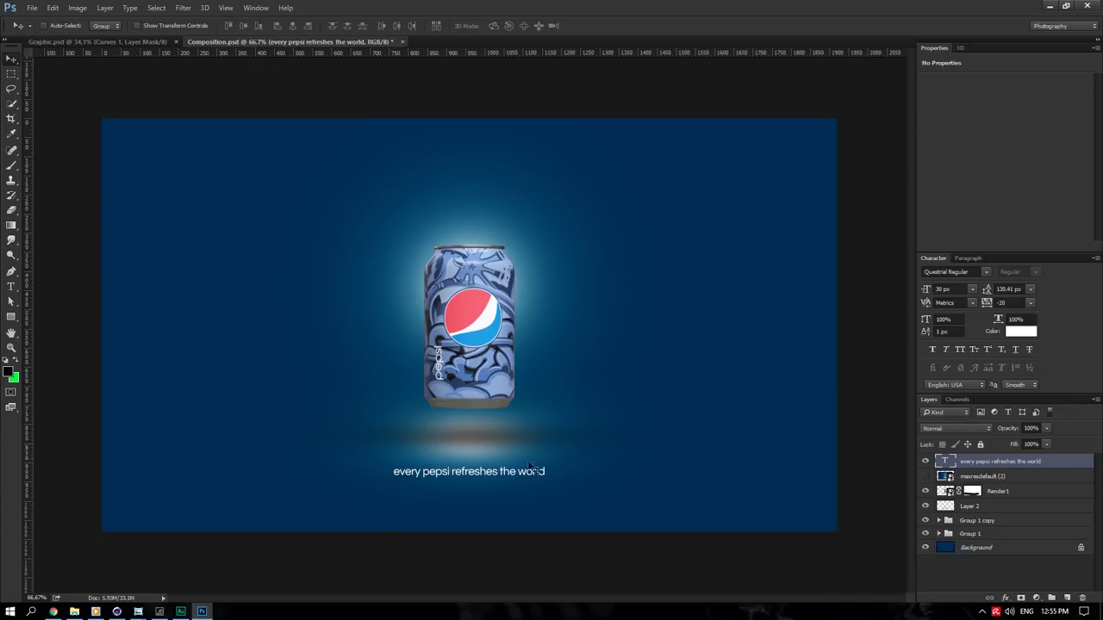
left_click_drag(529, 466, 509, 487)
- Add a separate text "pepsi" above the tagline and set its font to Queen of Camelot Italic
scroll(466, 508, "up", 5, "alt")
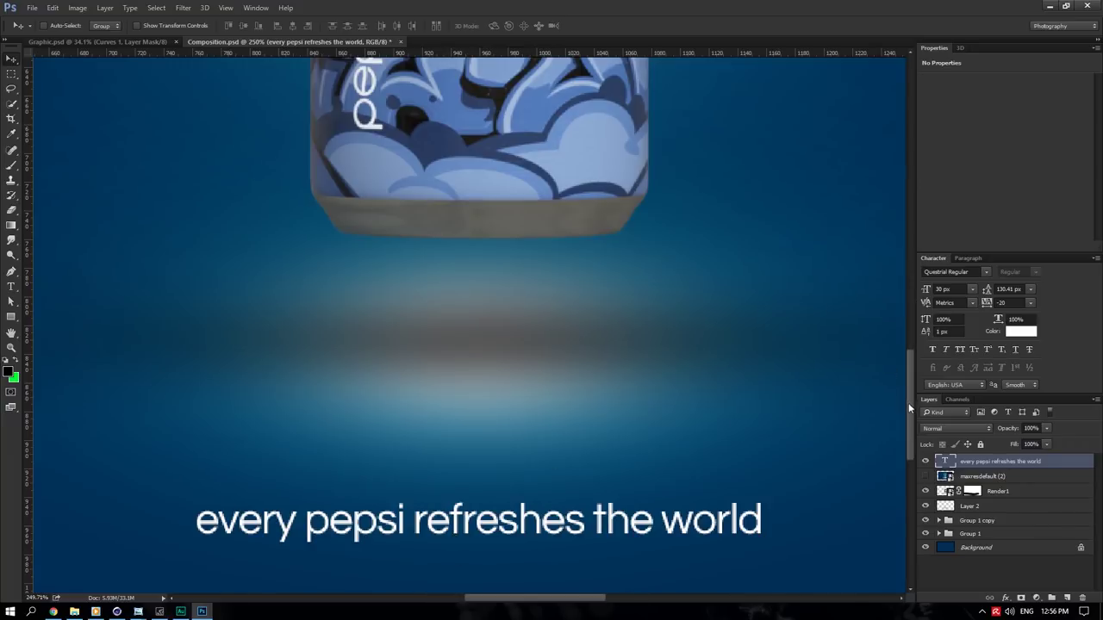
scroll(744, 412, "down", 3)
left_click(12, 286)
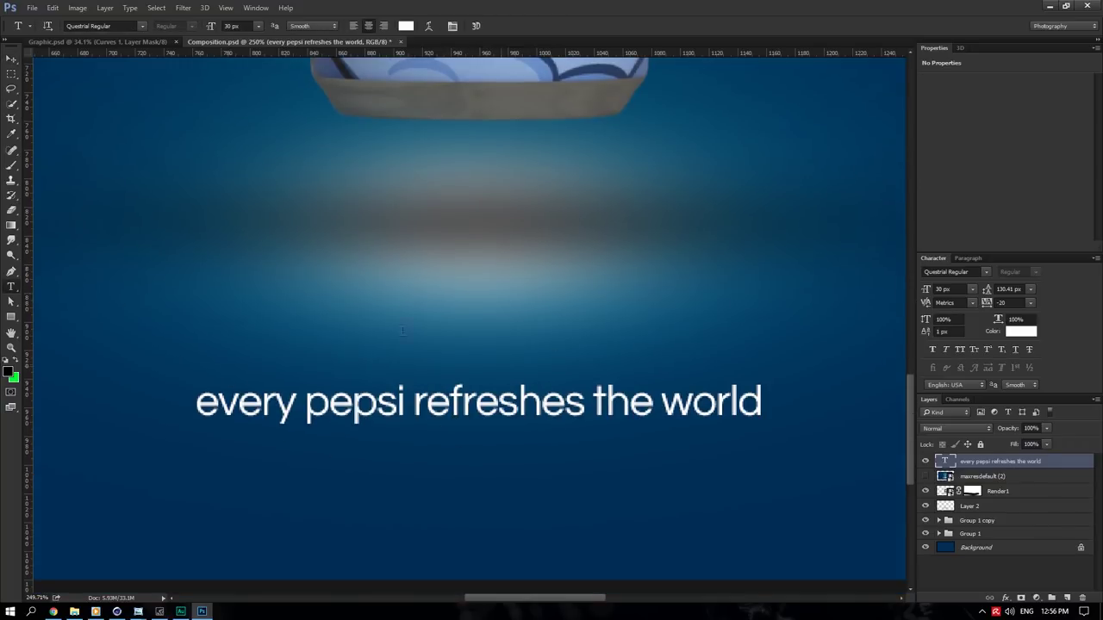
left_click(294, 291)
type("pe")
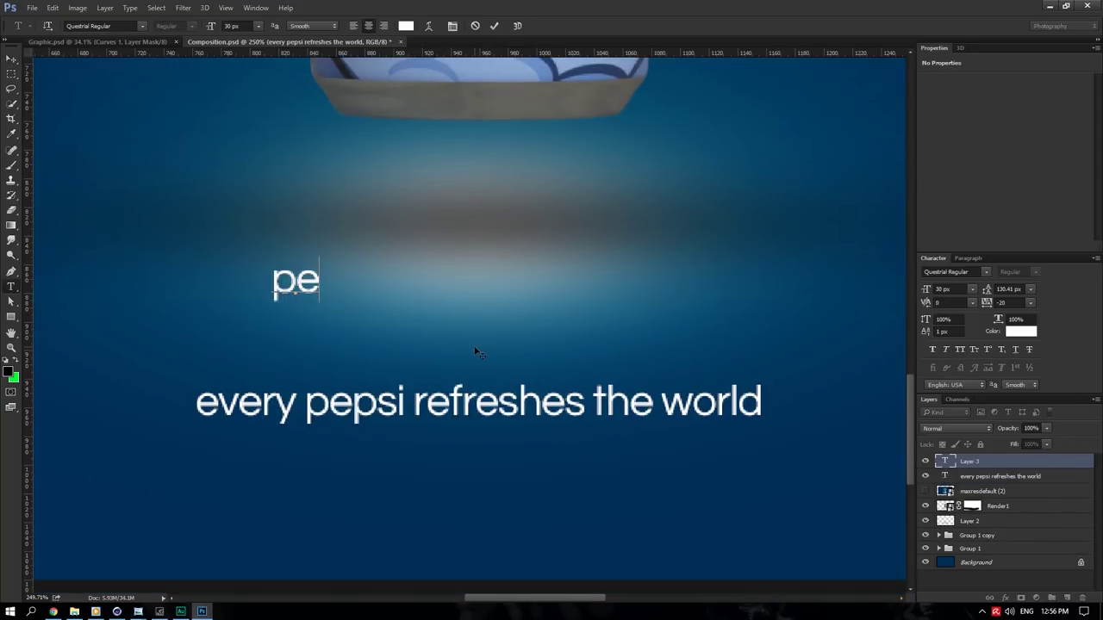
type("si")
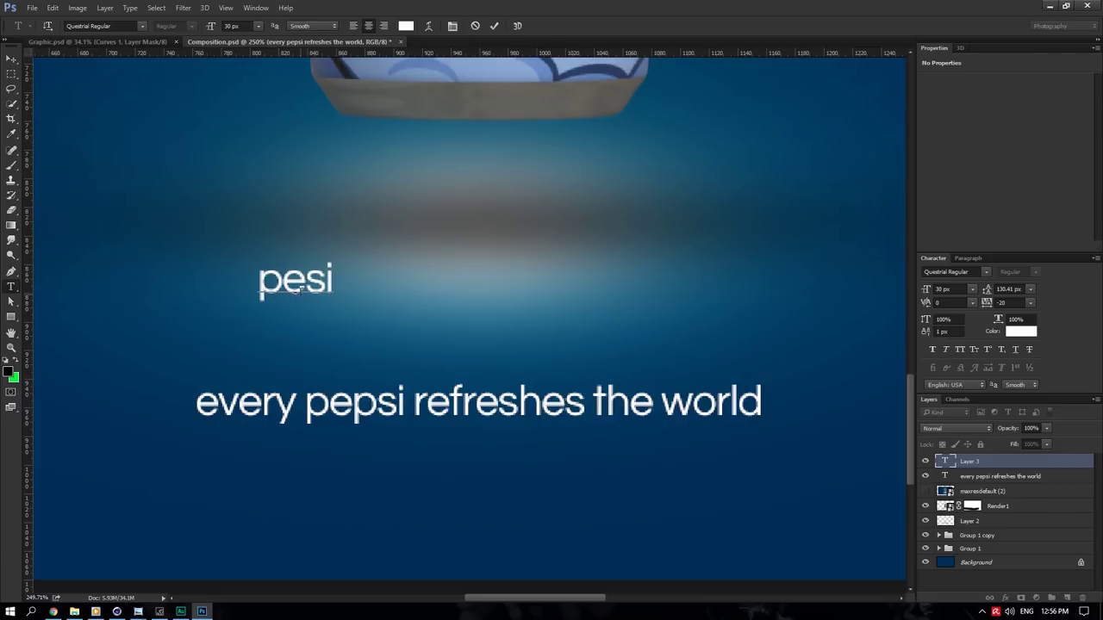
type("p")
key("ctrl+a")
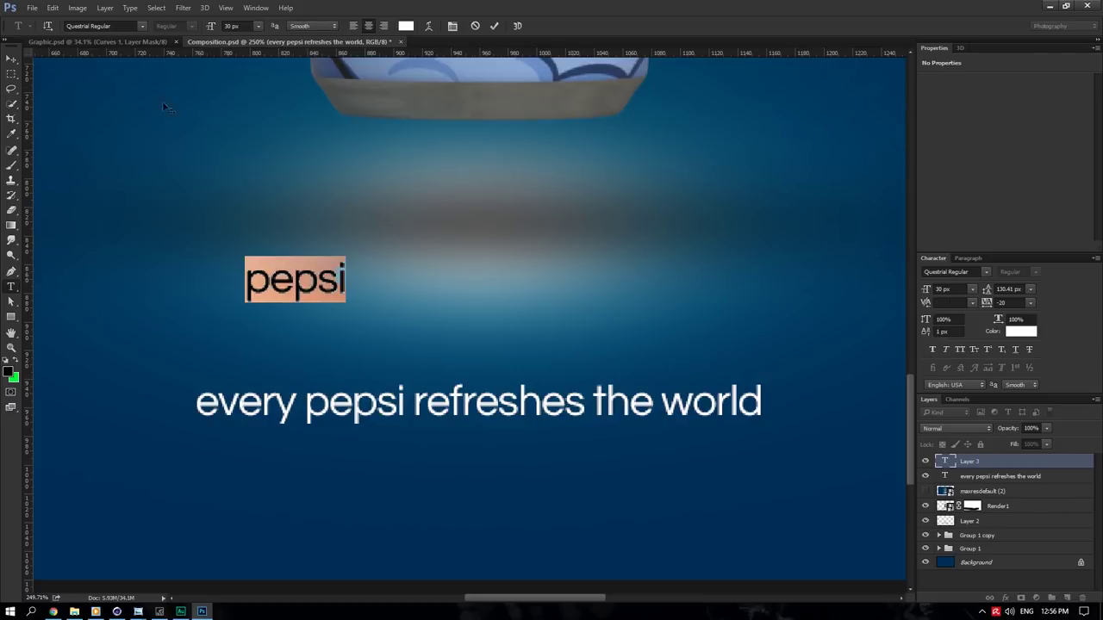
left_click(143, 26)
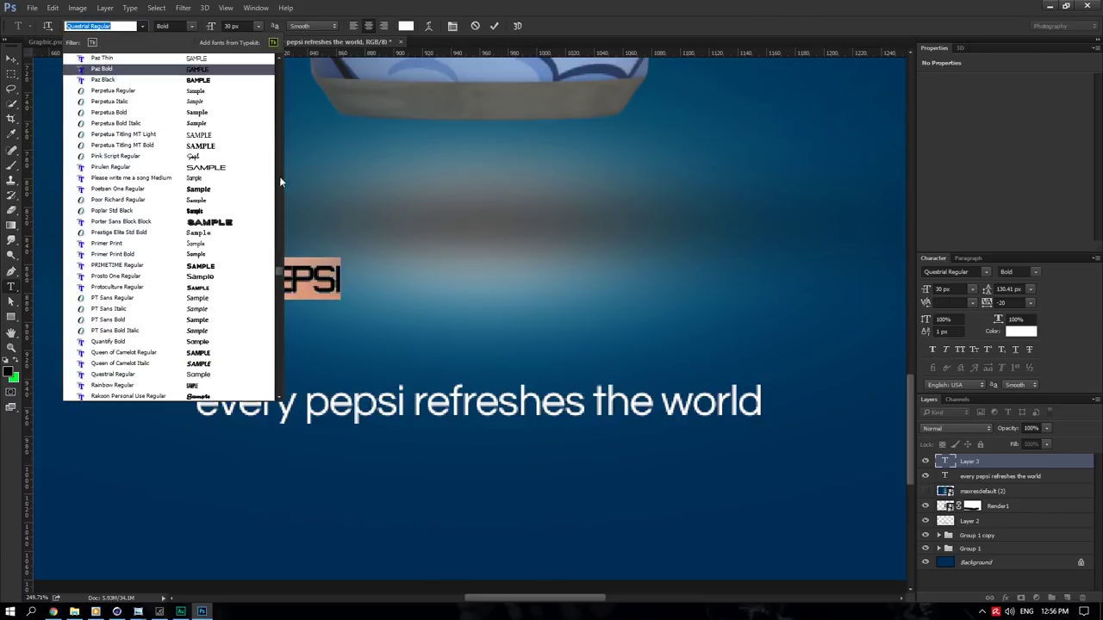
left_click(207, 363)
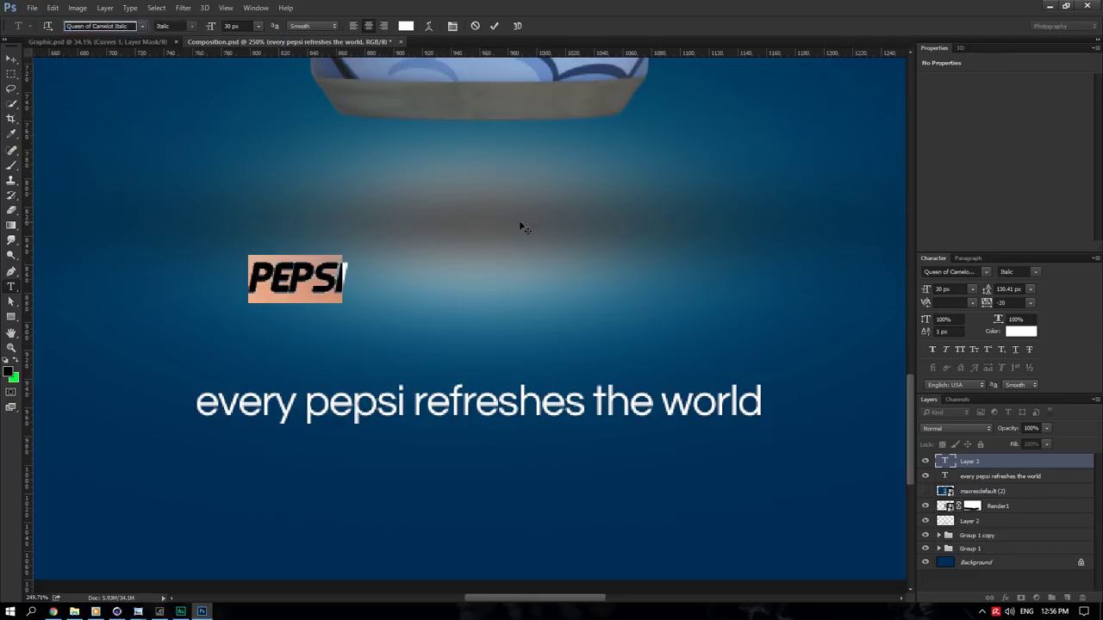
- Place the italic PEPSI text over the tagline's brand word, replace that word in the tagline with spaces, and fit PEPSI into the gap
left_click(11, 57)
left_click_drag(329, 278, 301, 402)
left_click(11, 286)
key("BackSpace")
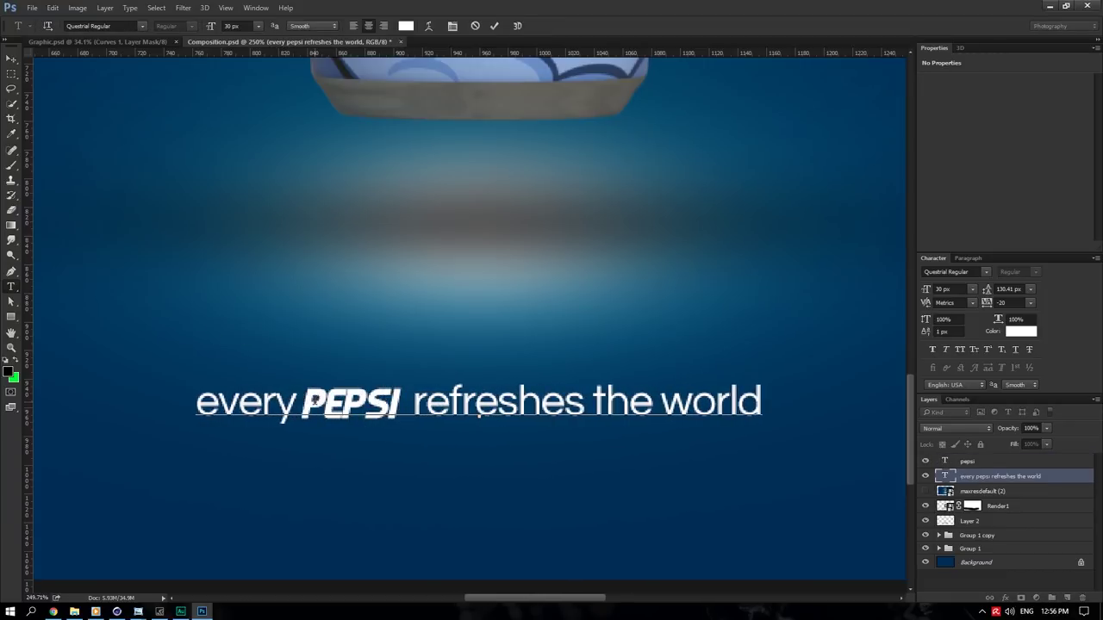
left_click(11, 59)
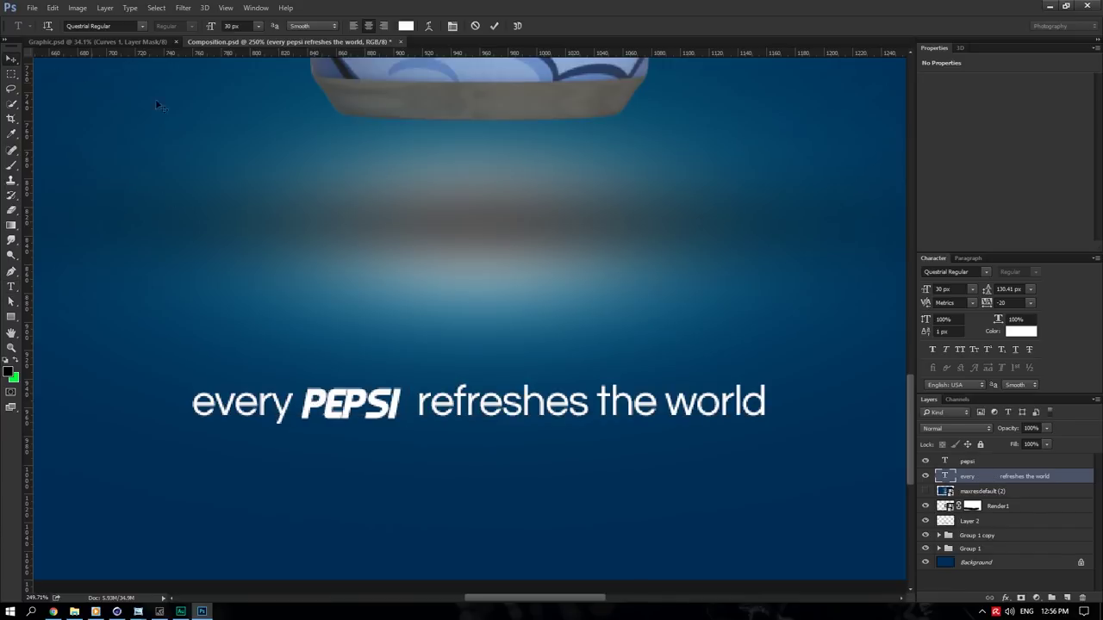
left_click(959, 462)
left_click_drag(371, 325, 376, 329)
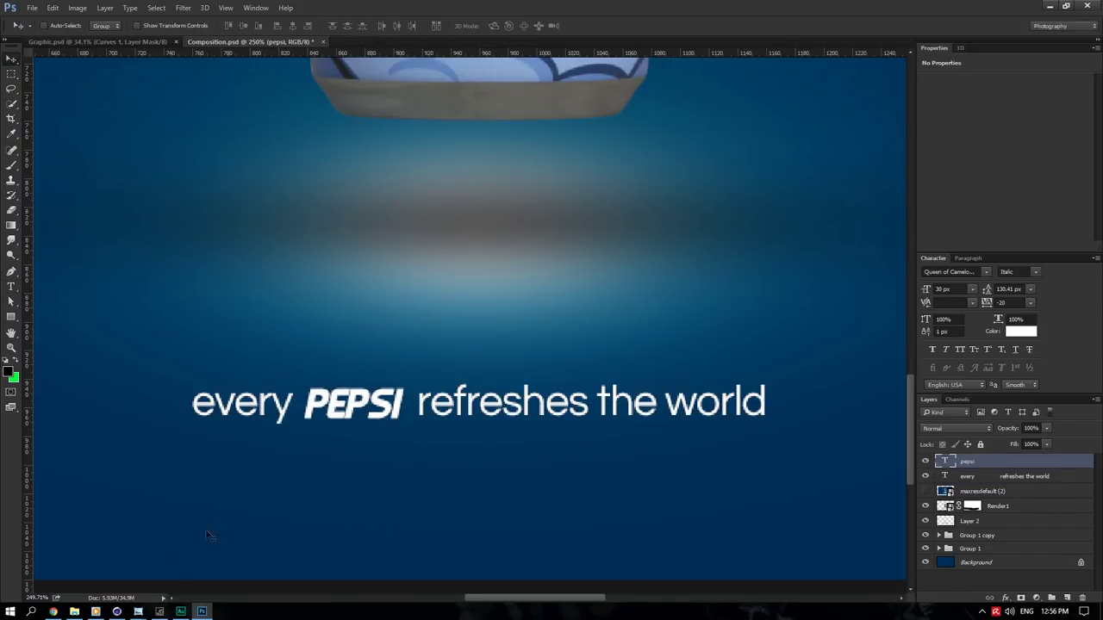
- Give the PEPSI text layer a black drop shadow with 100% opacity, 120° angle, 1 px distance and 2 px size, and duplicate the layer
mouse_move(137, 612)
left_click(129, 577)
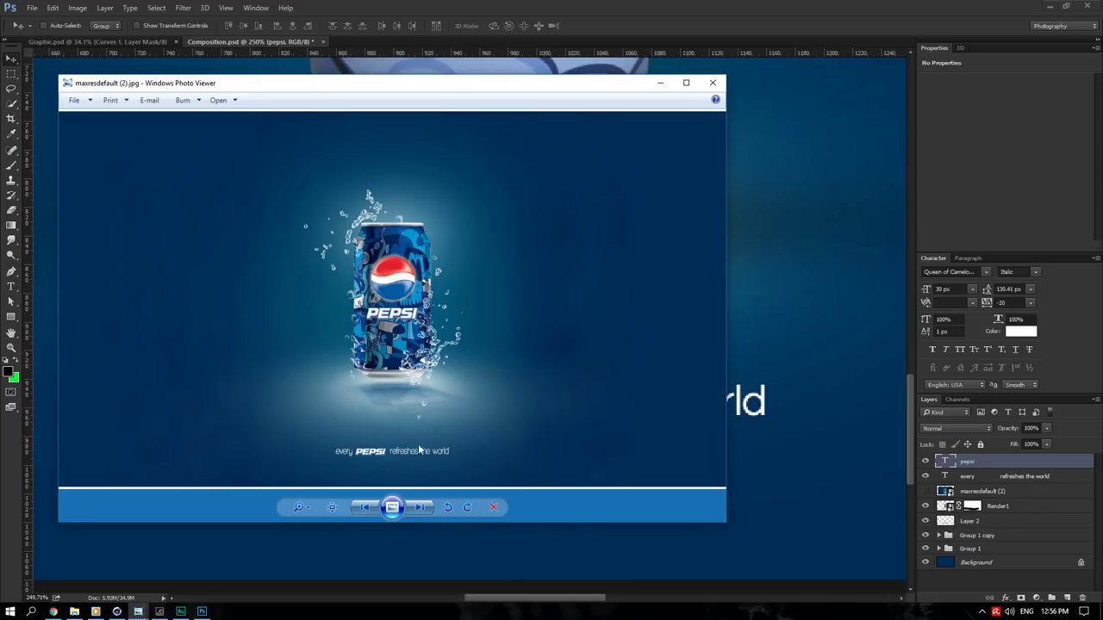
left_click_drag(294, 508, 295, 476)
left_click_drag(456, 398, 444, 218)
left_click_drag(461, 274, 468, 208)
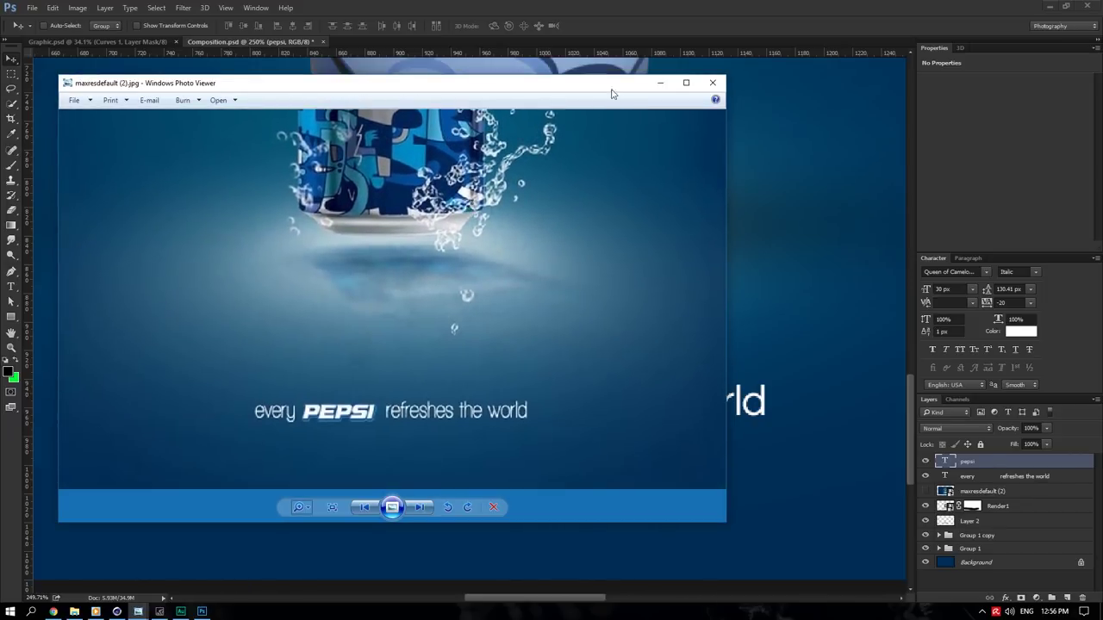
left_click(664, 5)
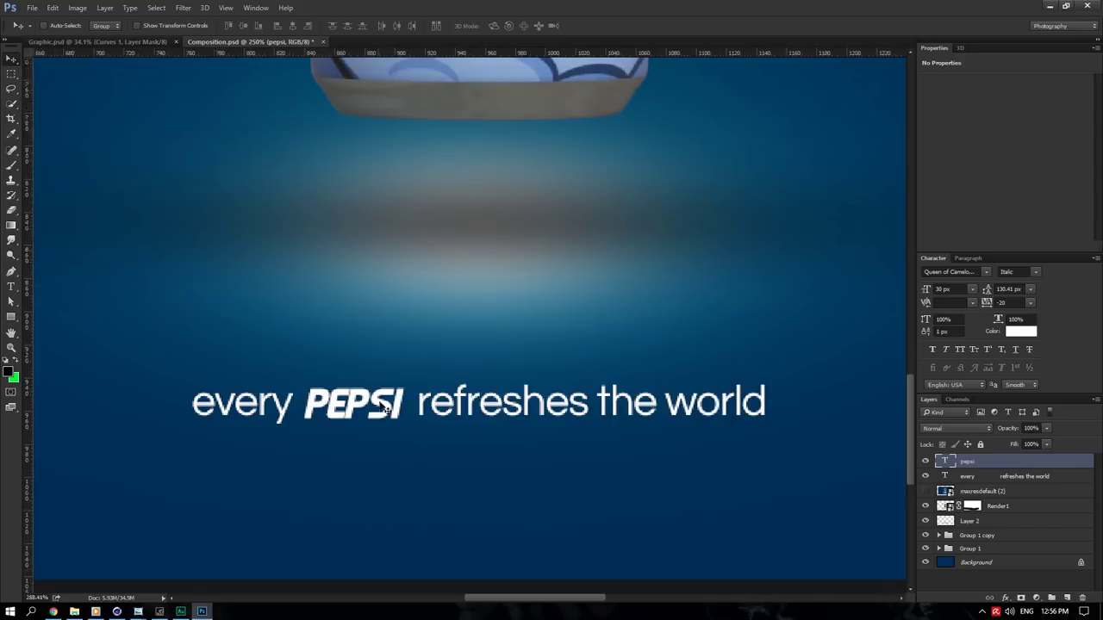
scroll(369, 391, "up", 3, "alt")
right_click(988, 462)
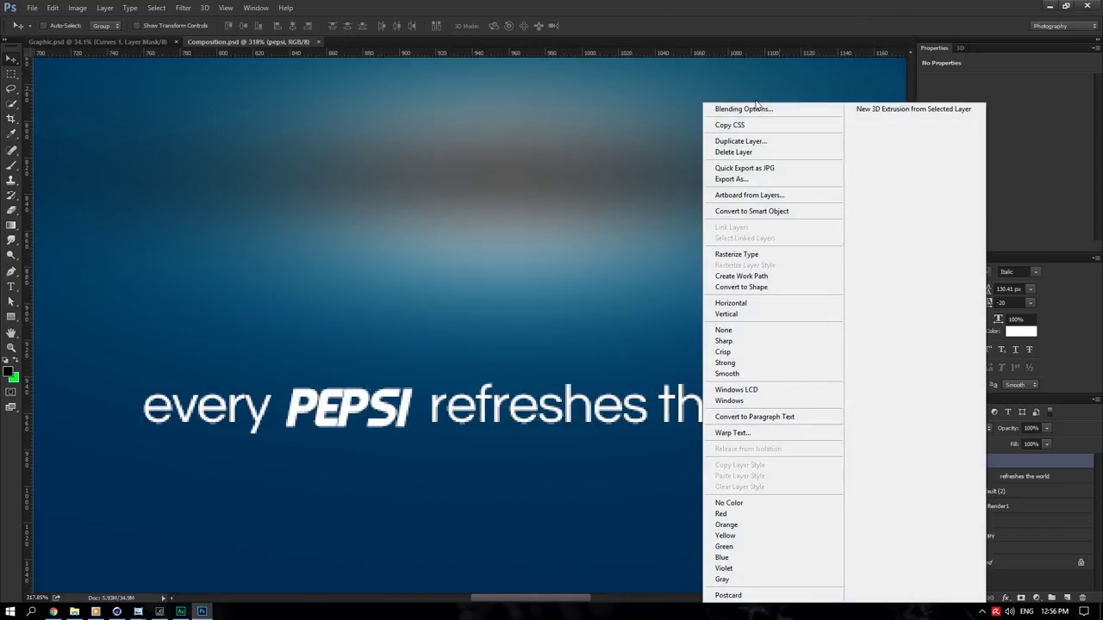
left_click(723, 107)
left_click(603, 391)
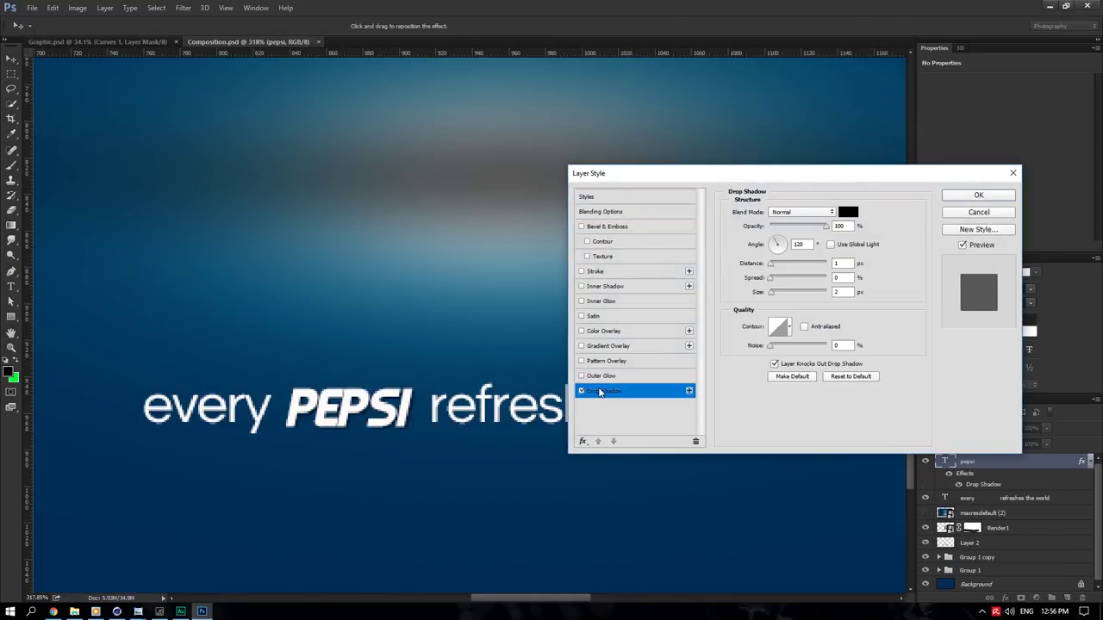
left_click(960, 196)
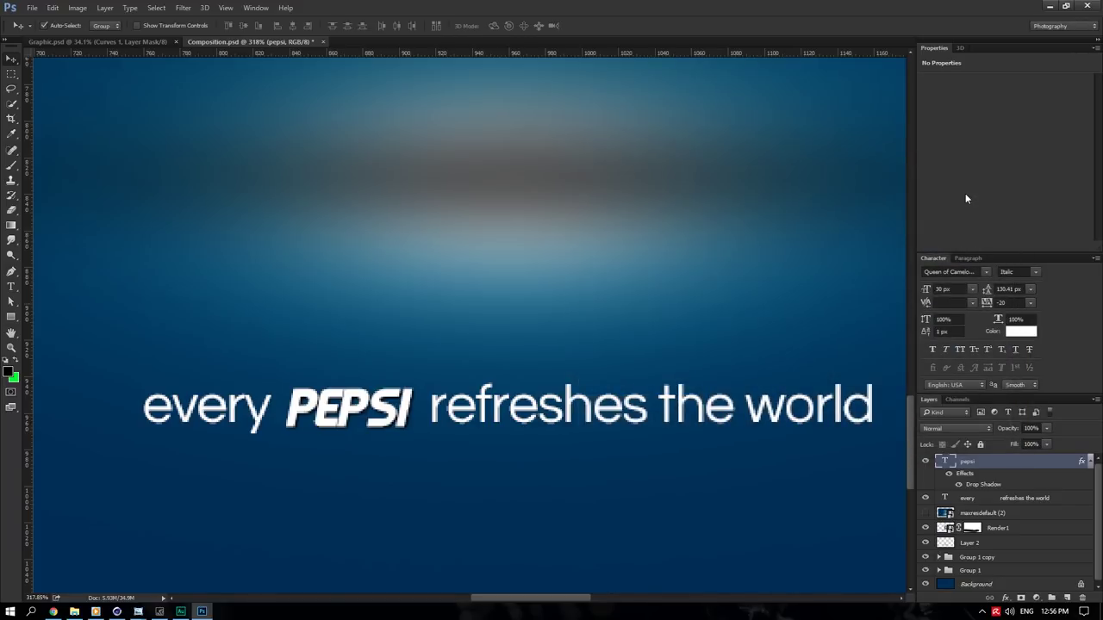
key("ctrl+j")
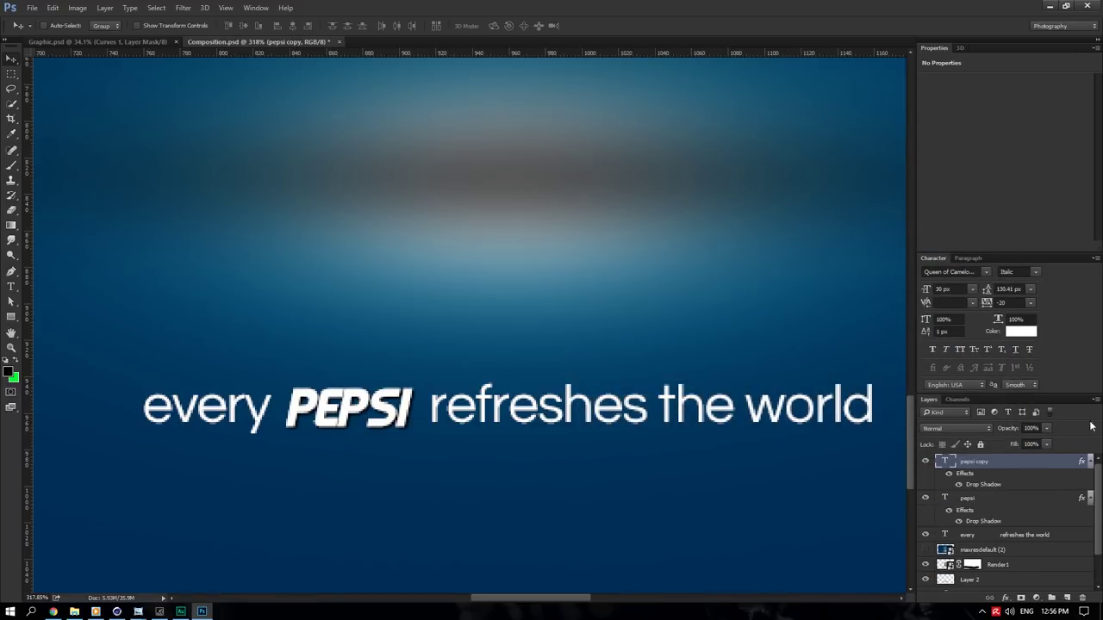
- Move the pepsi copy layer beneath the original pepsi text, offset it slightly down and right, and clear its layer style
left_click_drag(1008, 463, 994, 490)
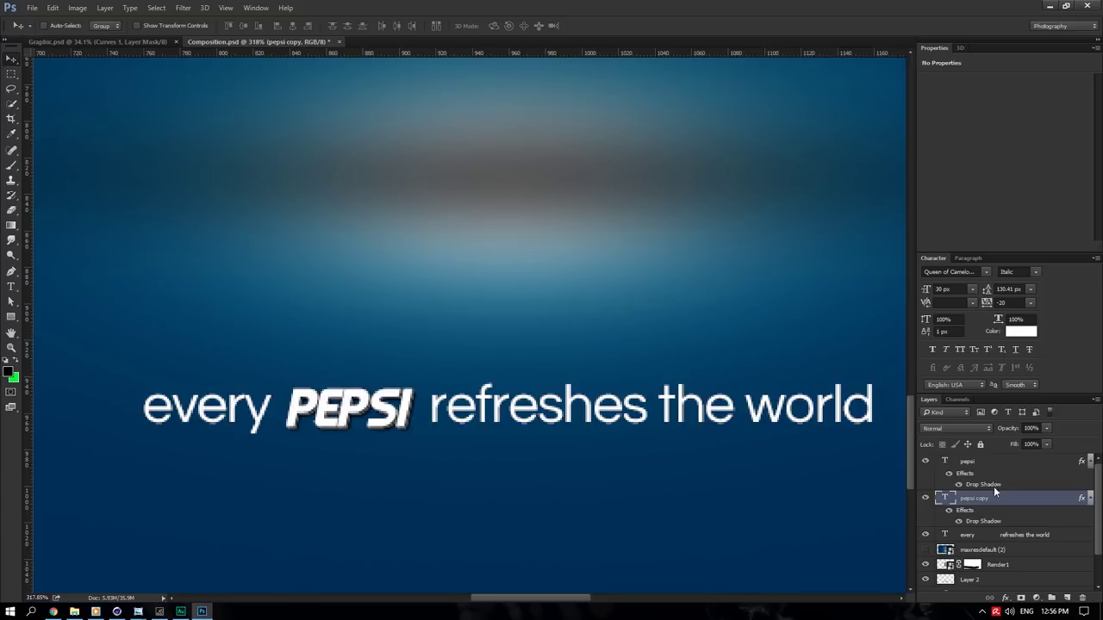
right_click(986, 499)
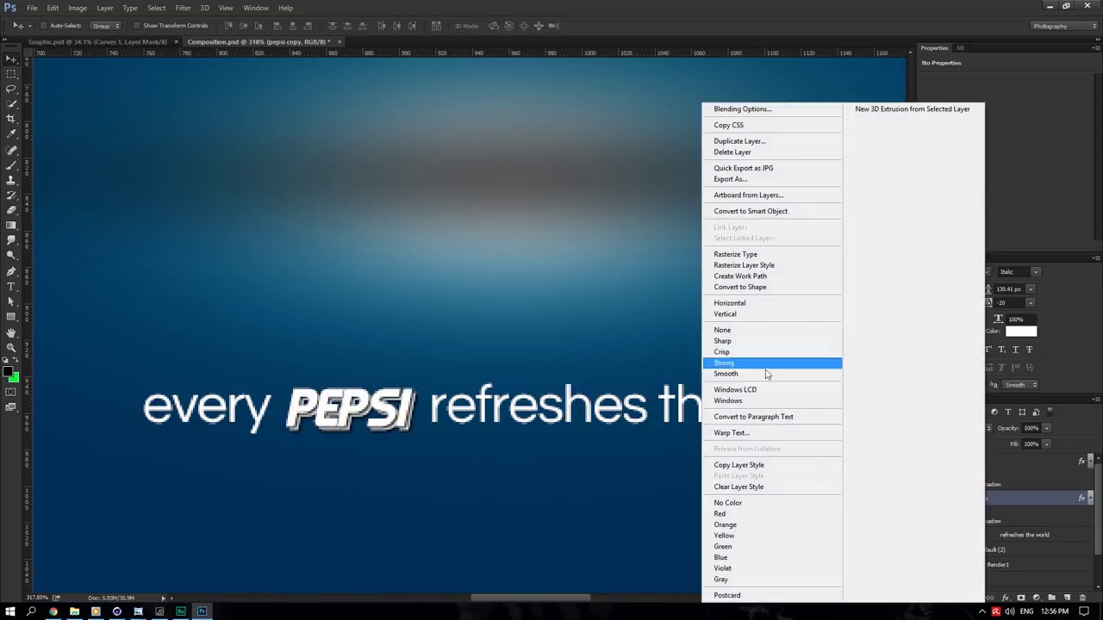
left_click(758, 485)
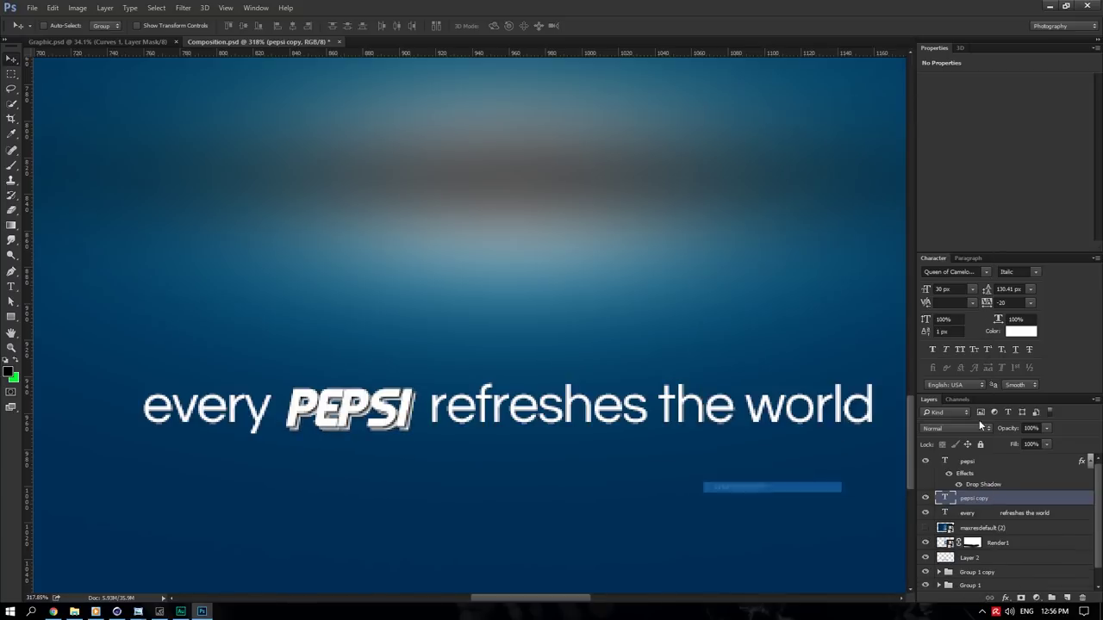
- Recolour the pepsi copy text to light blue 68ace6 and copy that hex code
double_click(945, 498)
left_click(1023, 333)
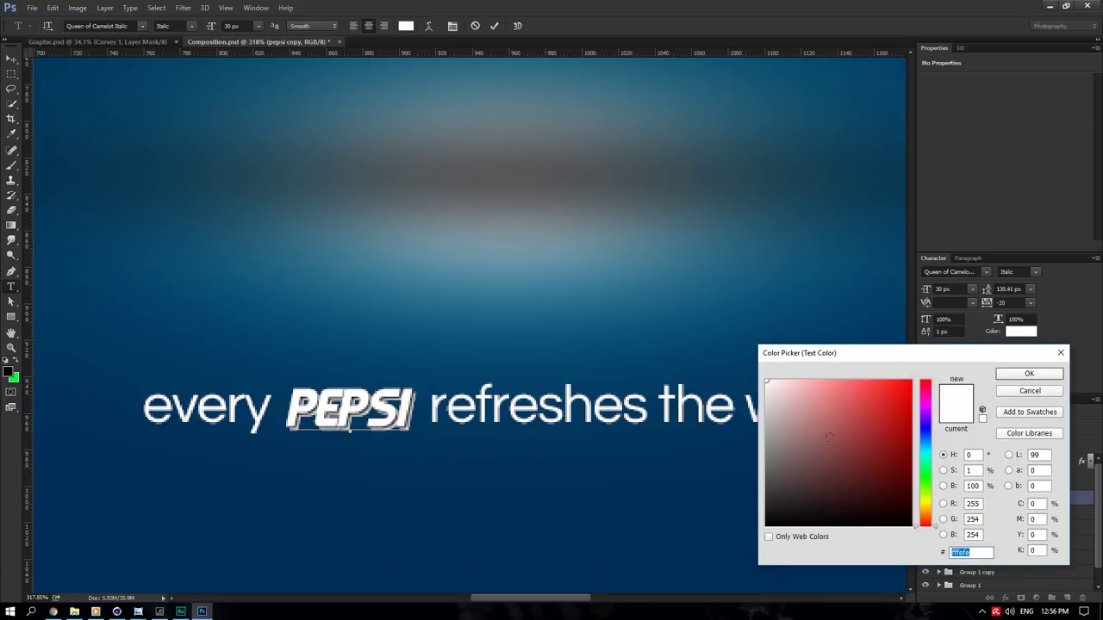
left_click(845, 394)
left_click_drag(925, 446, 922, 441)
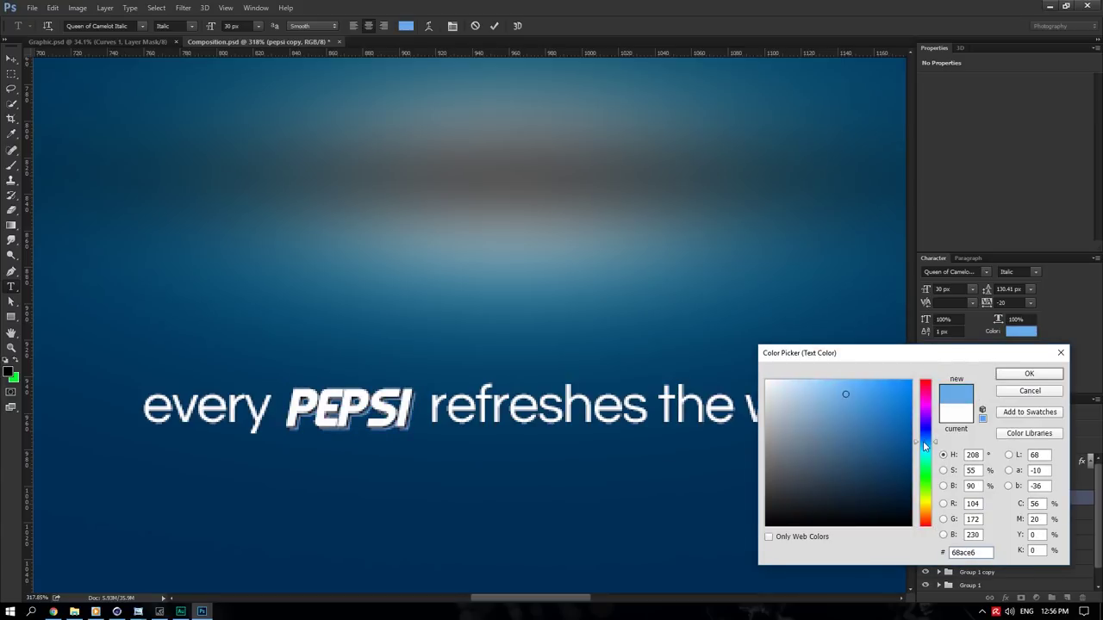
left_click(1012, 370)
left_click(1014, 332)
key("ctrl+c")
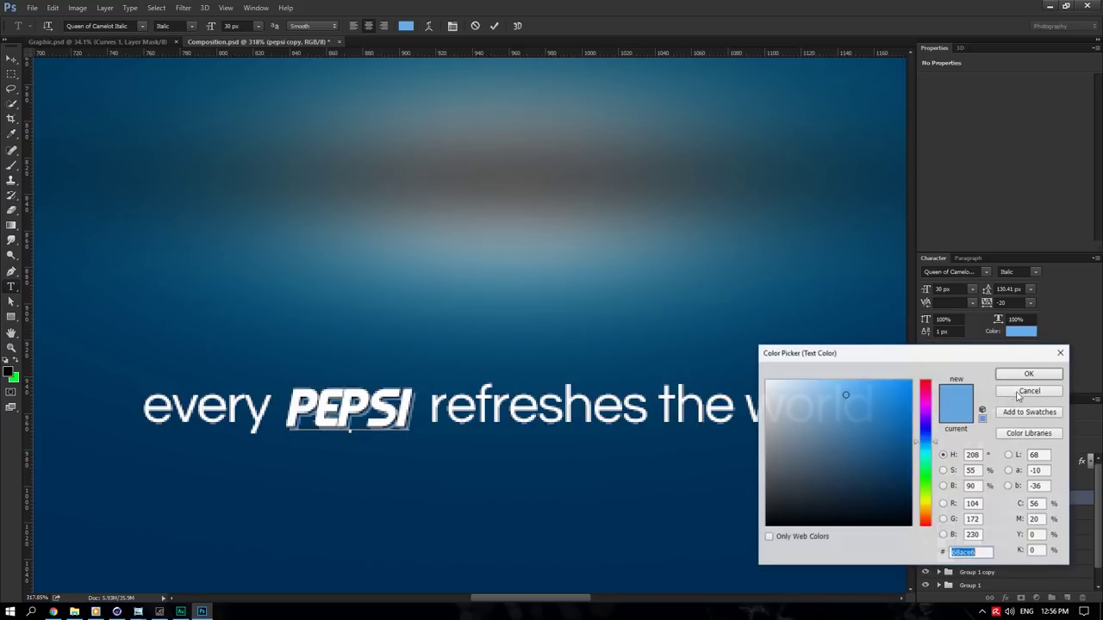
left_click(1017, 393)
key("ctrl+Return")
key("v")
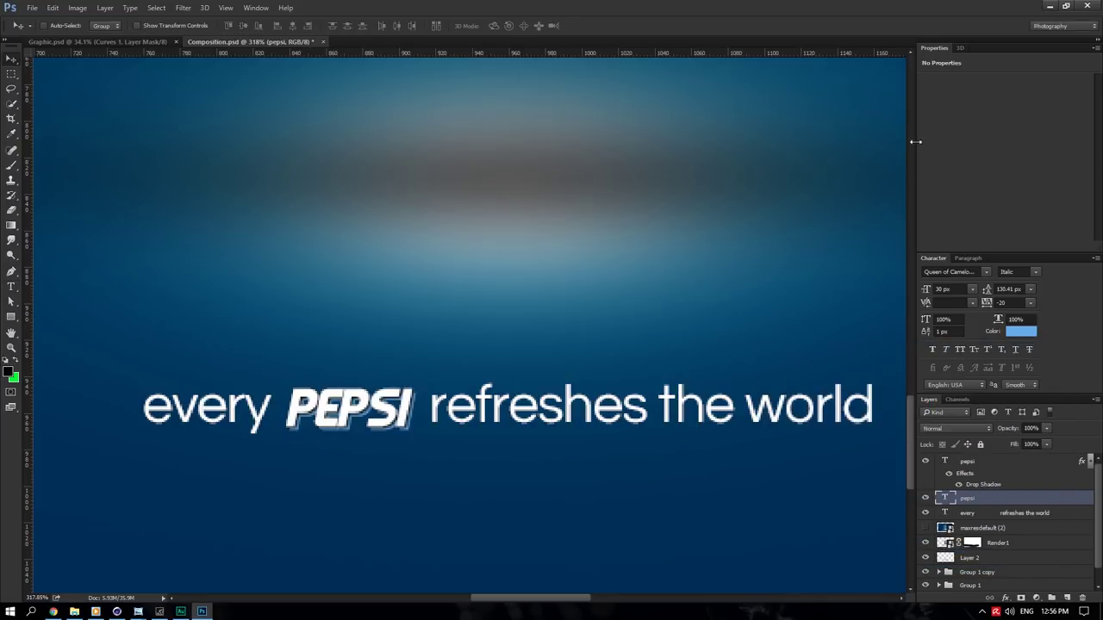
- Add a 1 px outside stroke in colour 68ace6 to the lower pepsi text layer
right_click(999, 489)
left_click(994, 499)
right_click(992, 498)
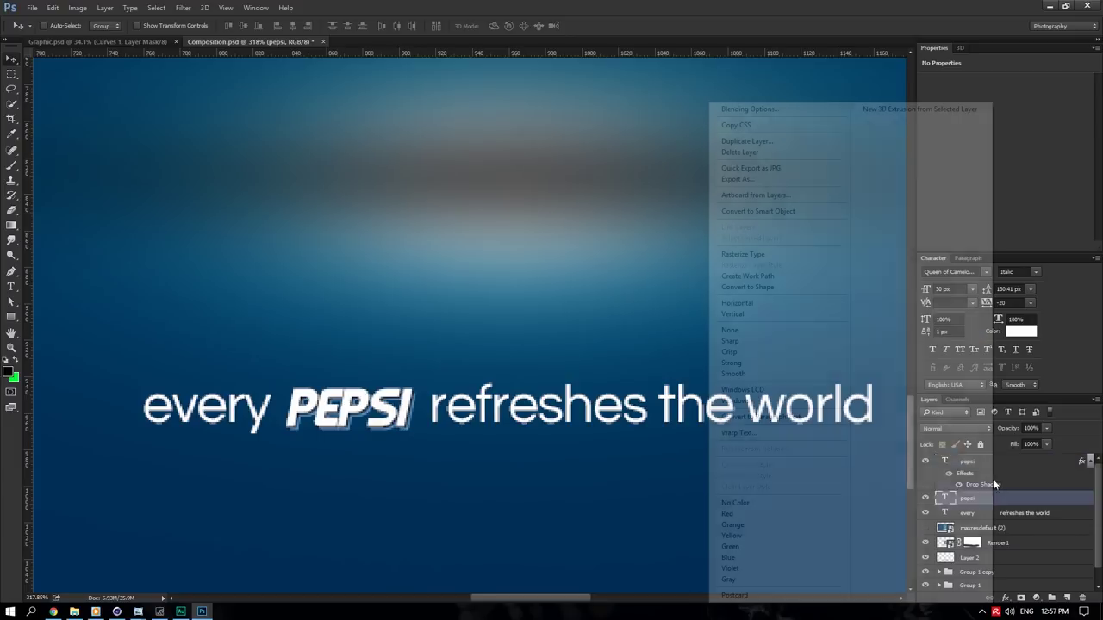
left_click(786, 112)
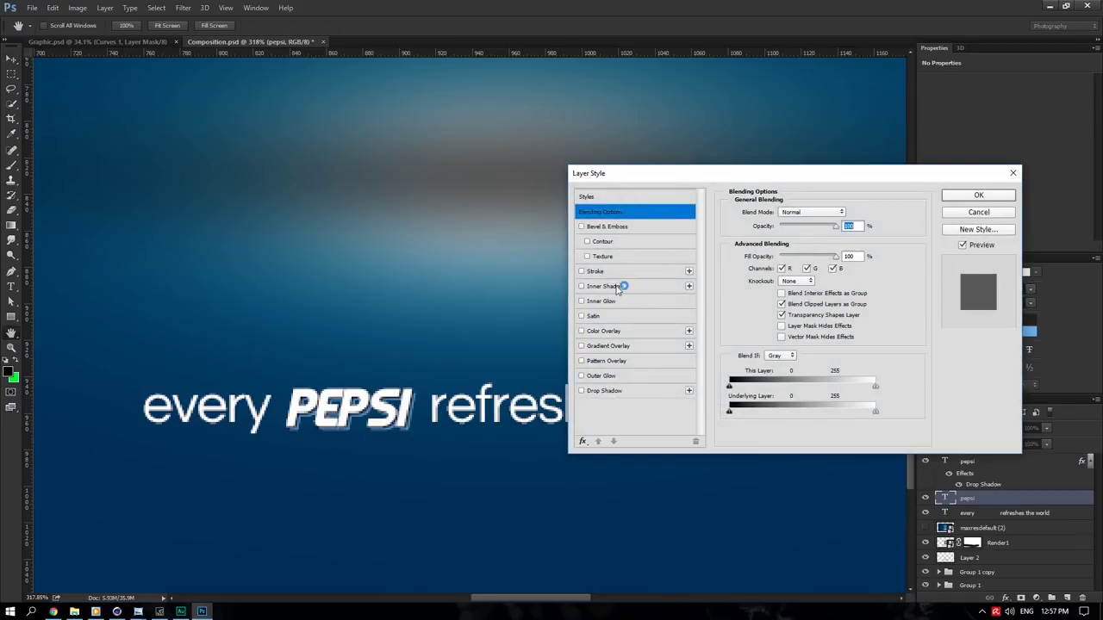
left_click(614, 272)
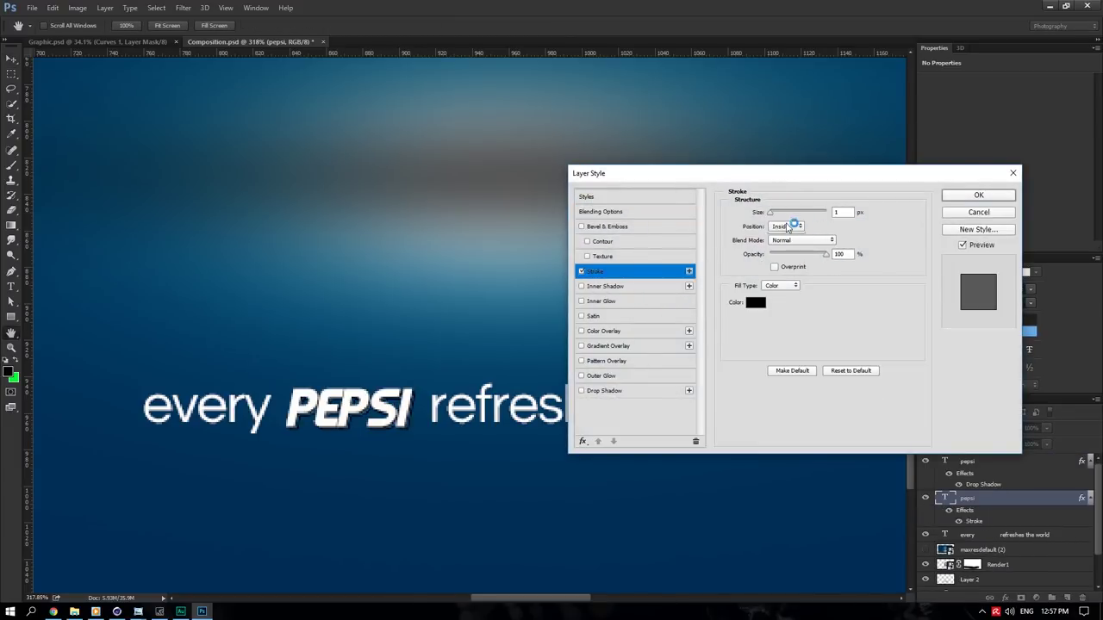
left_click(788, 226)
left_click(786, 237)
left_click(754, 302)
key("ctrl+v")
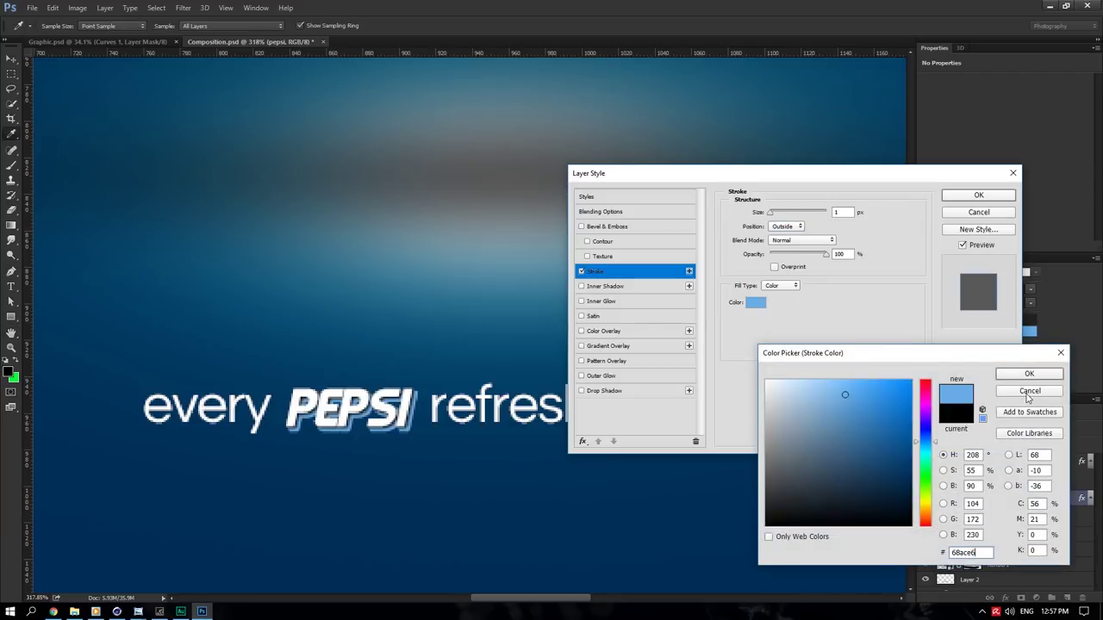
left_click(1029, 374)
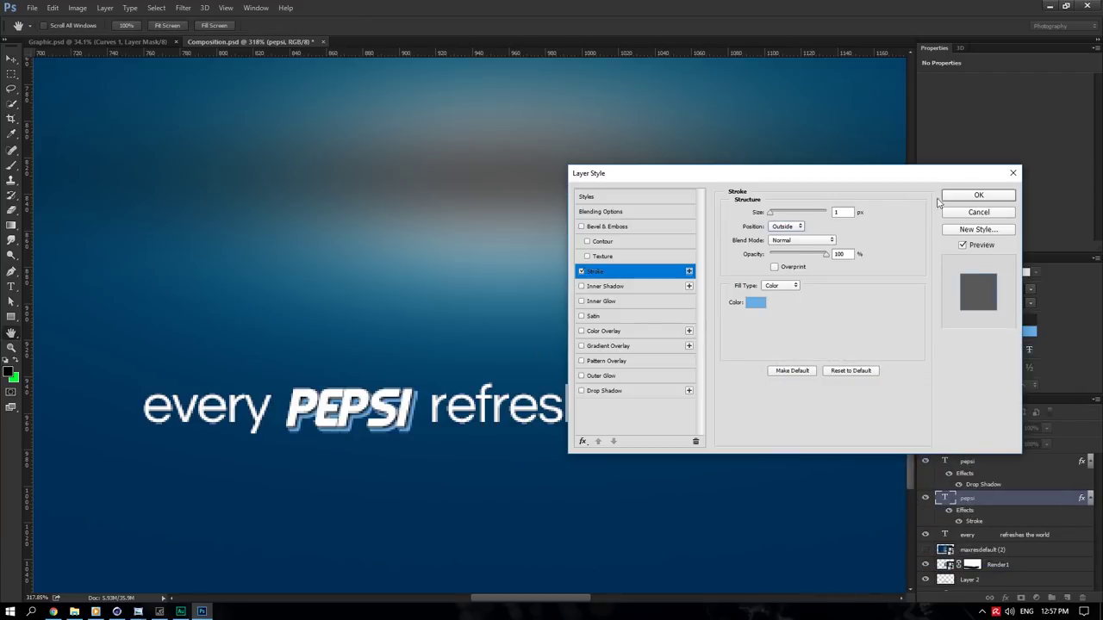
left_click(947, 196)
mouse_move(138, 611)
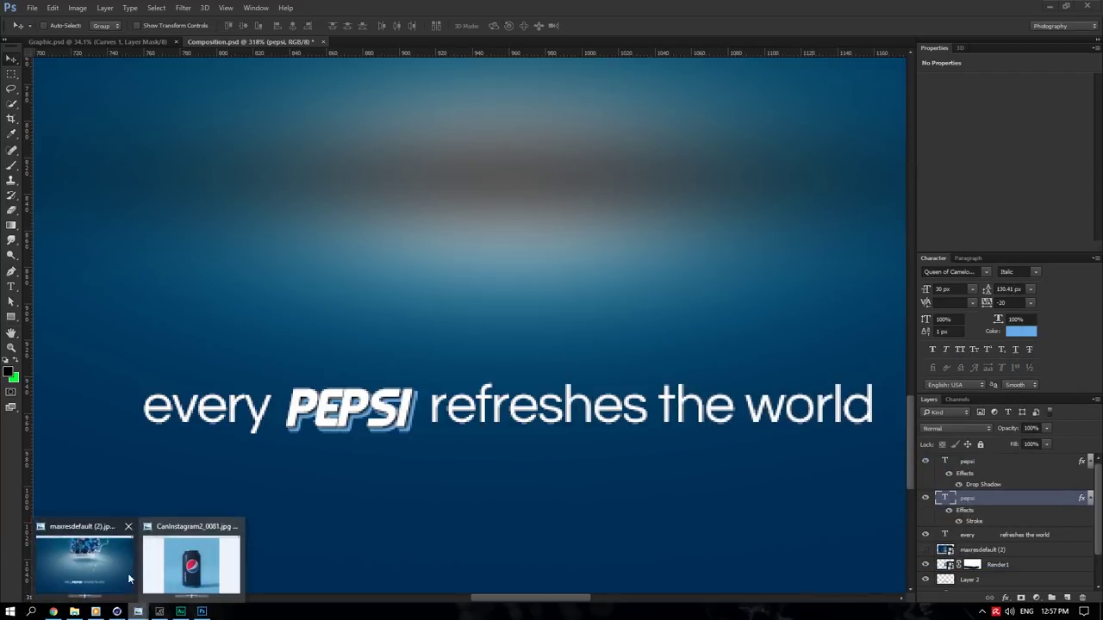
left_click(130, 573)
left_click(802, 186)
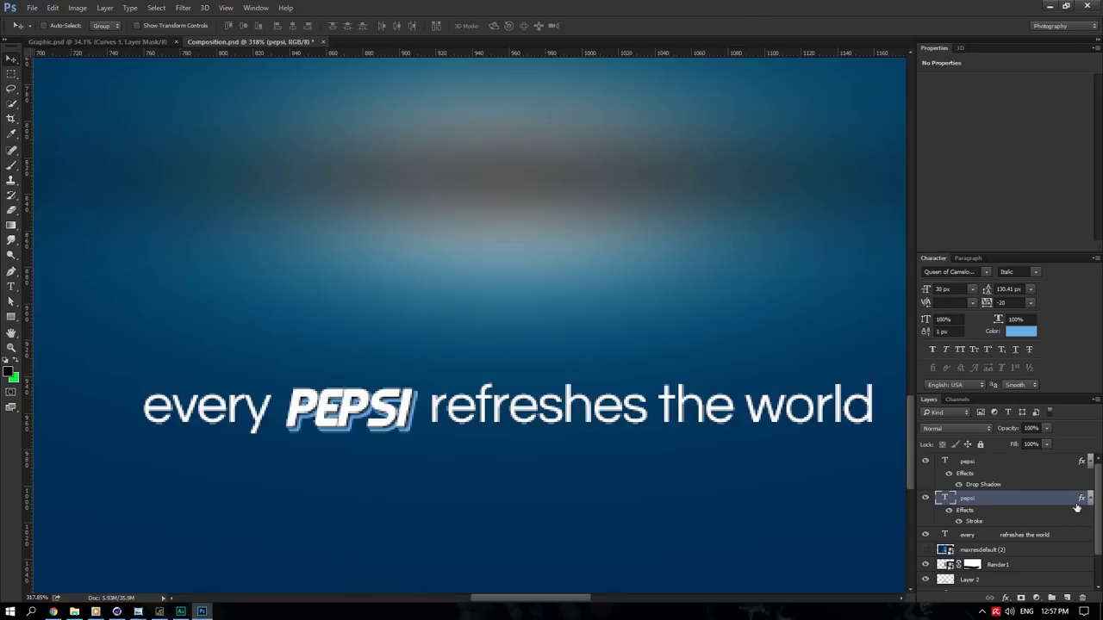
double_click(984, 485)
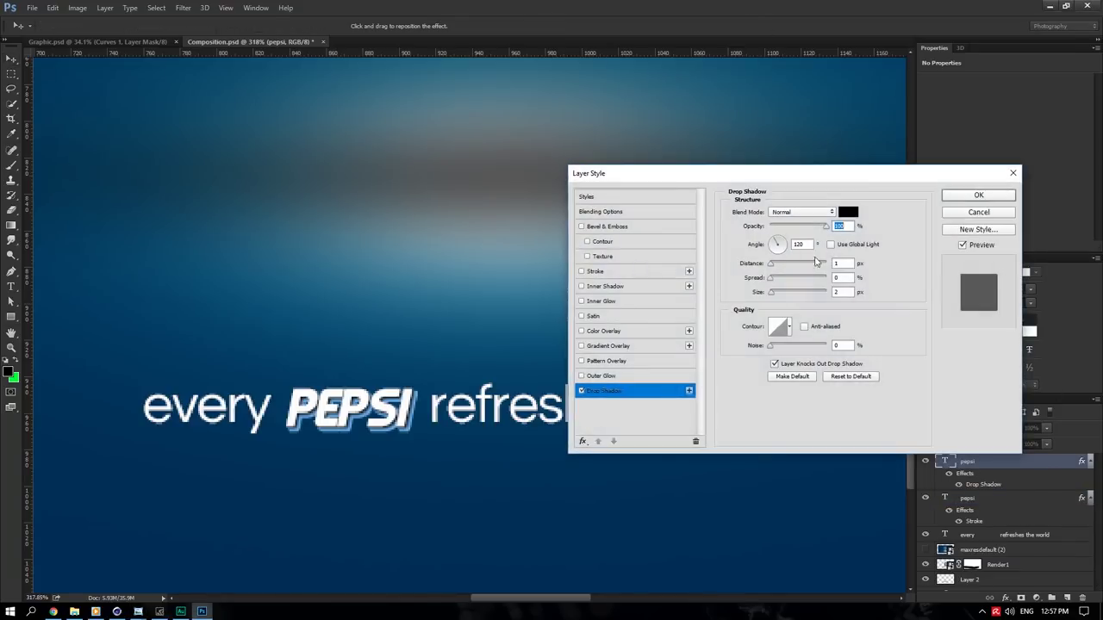
type("50")
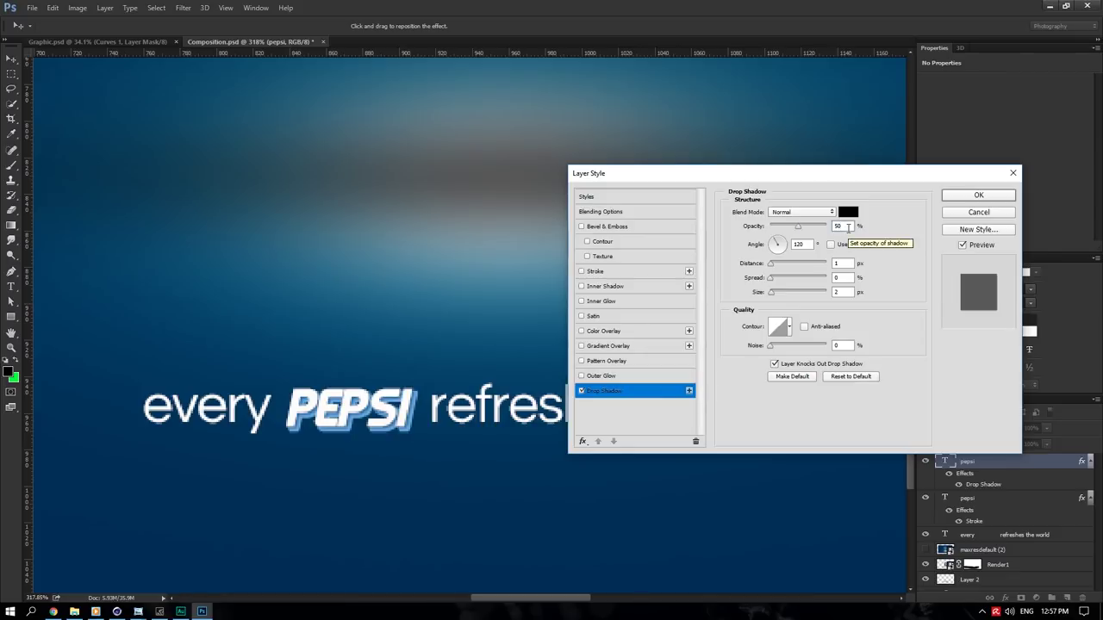
left_click_drag(848, 228, 817, 231)
type("70")
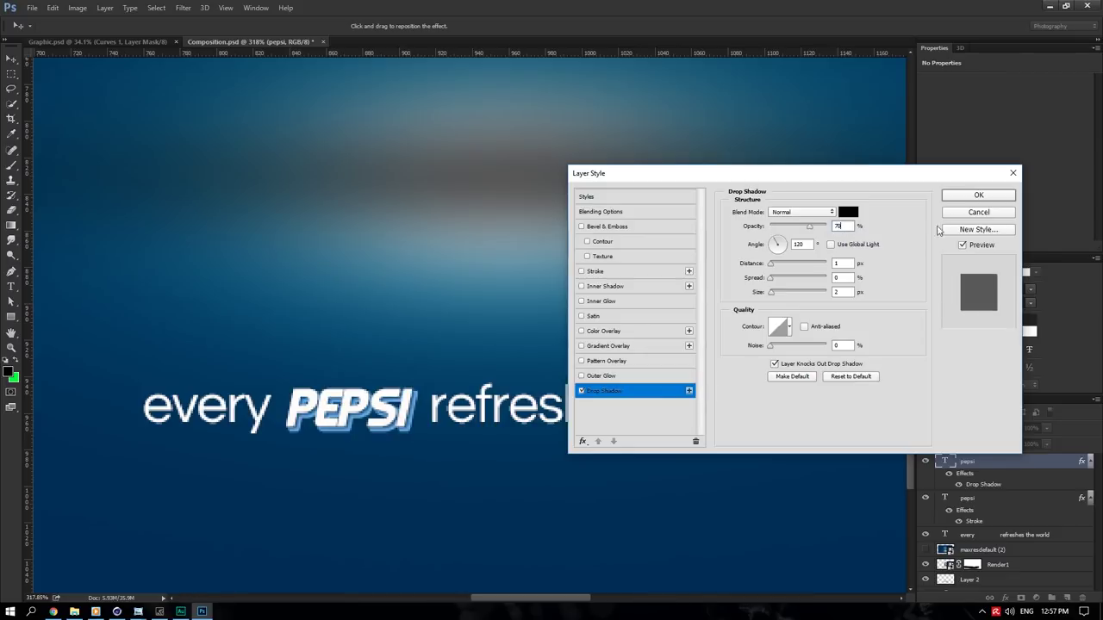
left_click(979, 213)
mouse_move(137, 612)
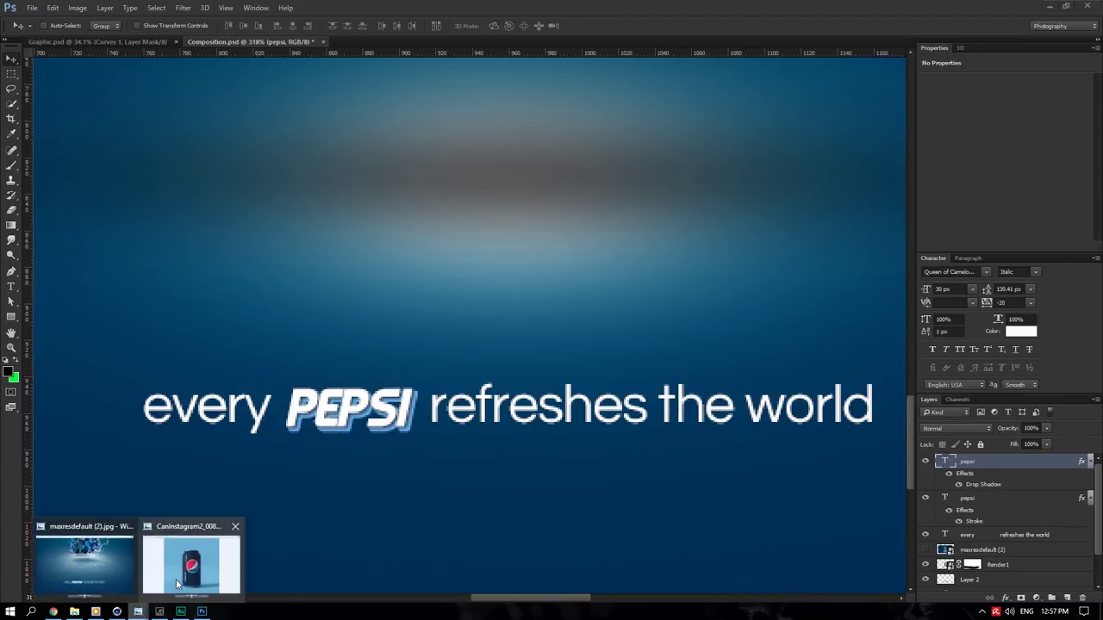
left_click(84, 560)
left_click(736, 420)
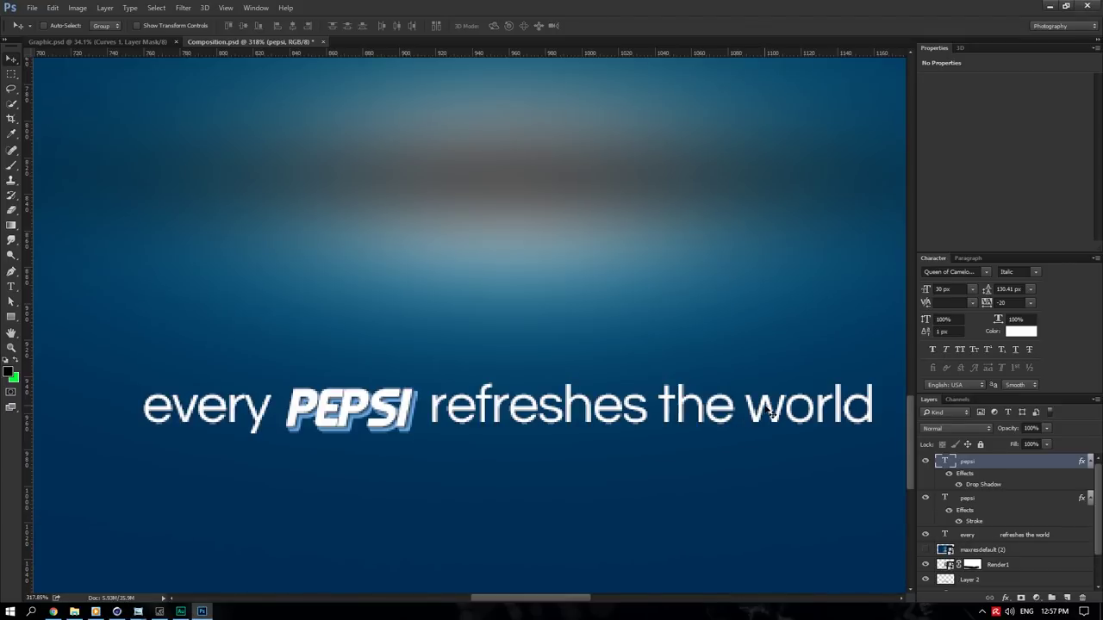
- Add a low-opacity gradient overlay with default settings to the upper pepsi text and collapse its effects list
scroll(696, 446, "down", 10, "alt")
scroll(504, 489, "up", 1, "alt")
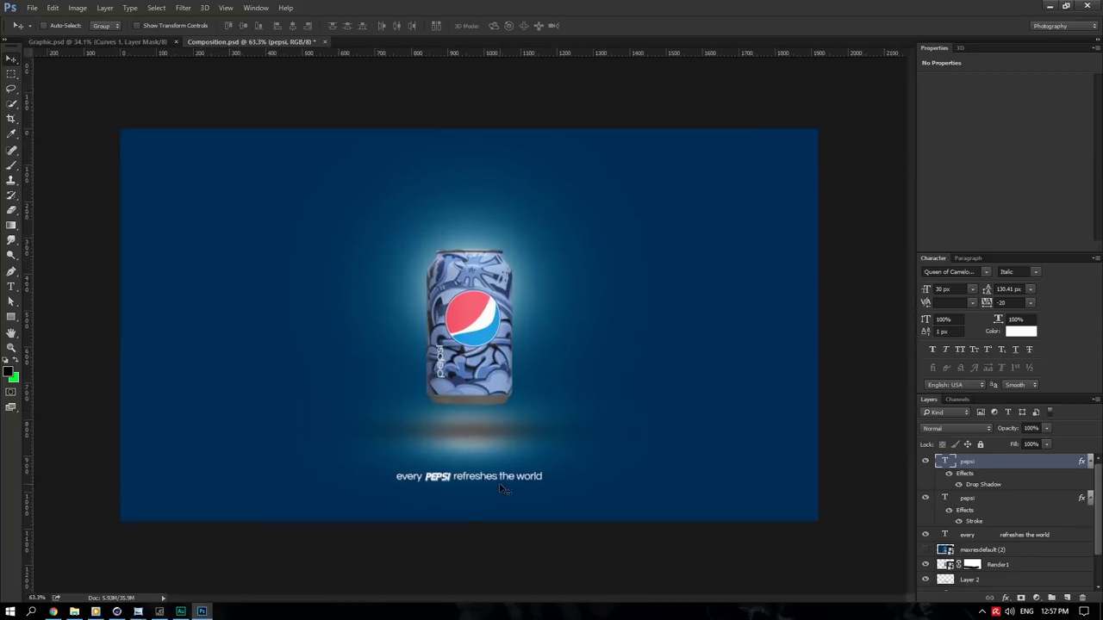
scroll(502, 483, "up", 3, "alt")
right_click(992, 462)
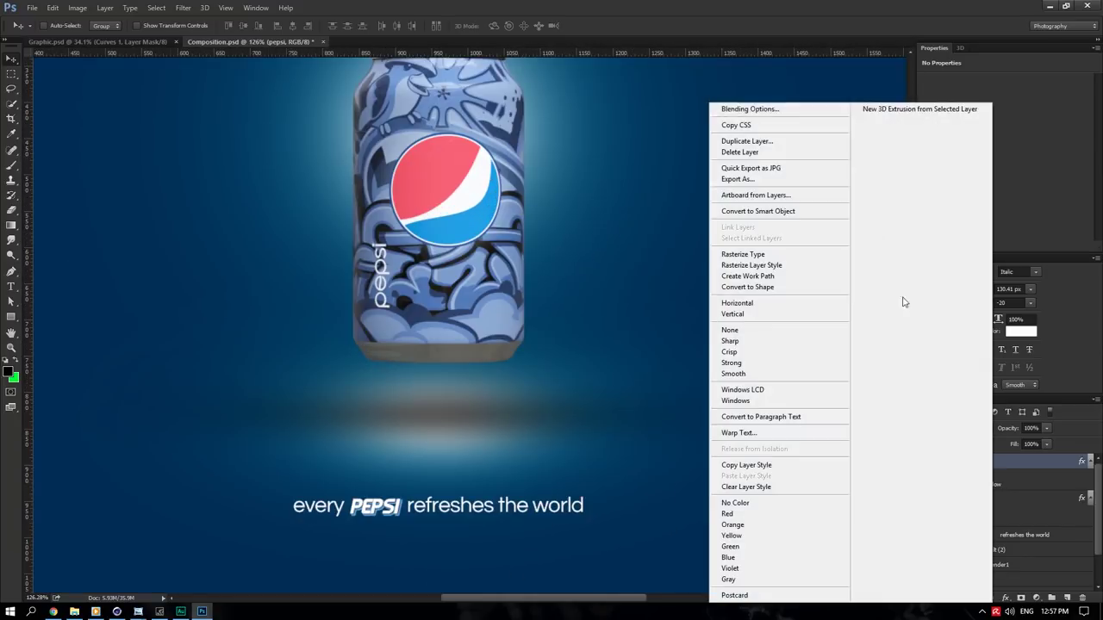
left_click(775, 109)
left_click(642, 346)
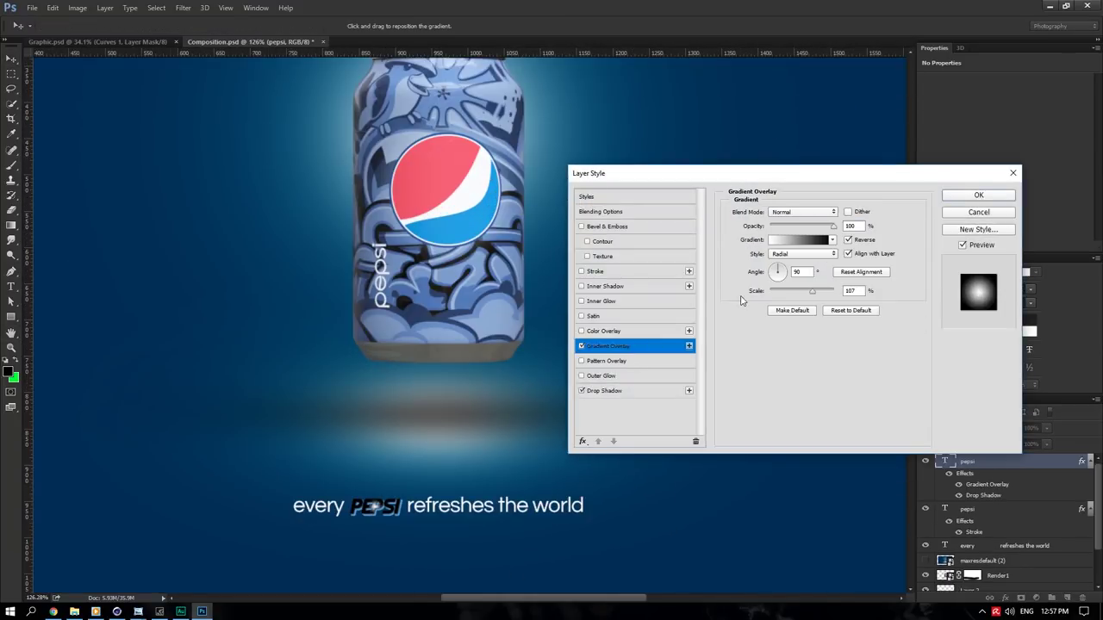
left_click(840, 312)
left_click_drag(816, 229, 779, 228)
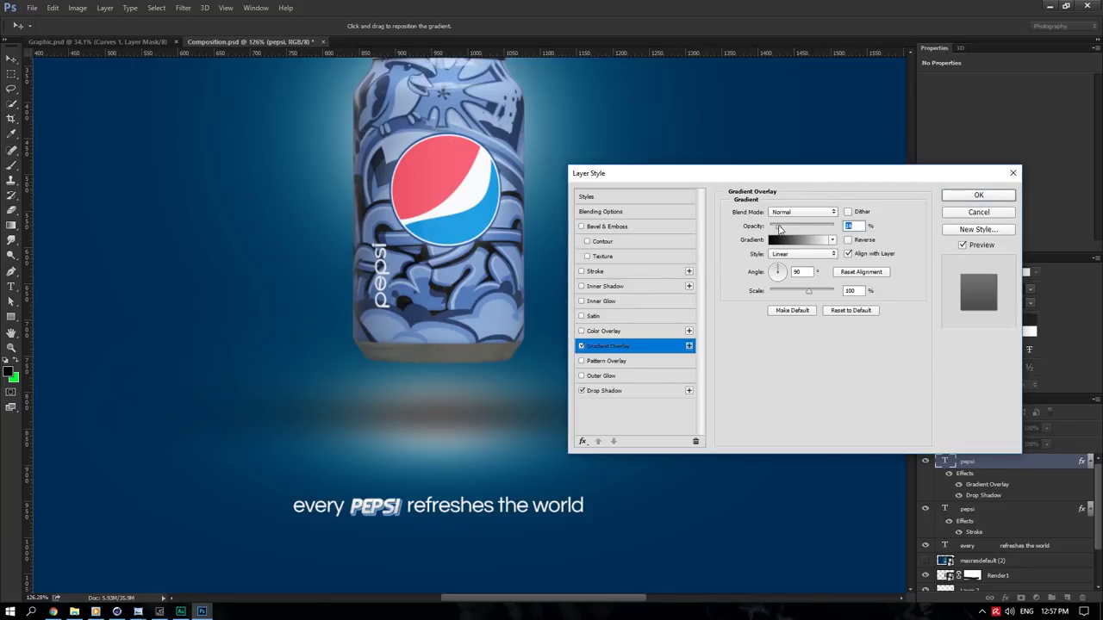
left_click(979, 195)
scroll(680, 379, "down", 4, "alt")
left_click(1081, 463)
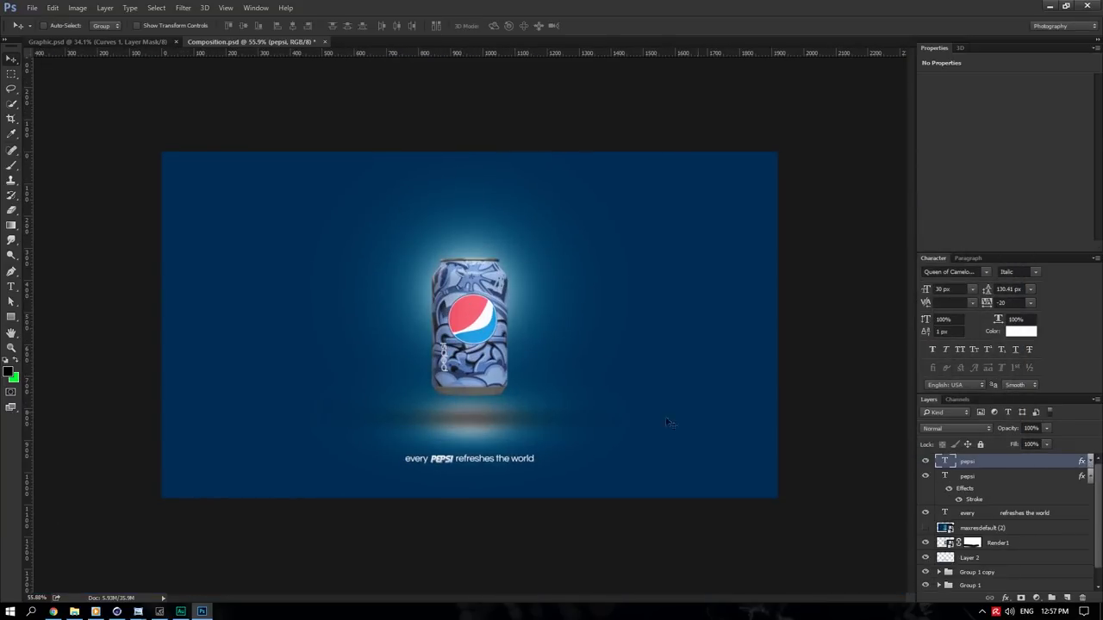
- Examine the reference can photo and the reference advert against the composition, and close both images
scroll(500, 345, "up", 3, "alt")
mouse_move(138, 610)
left_click(193, 566)
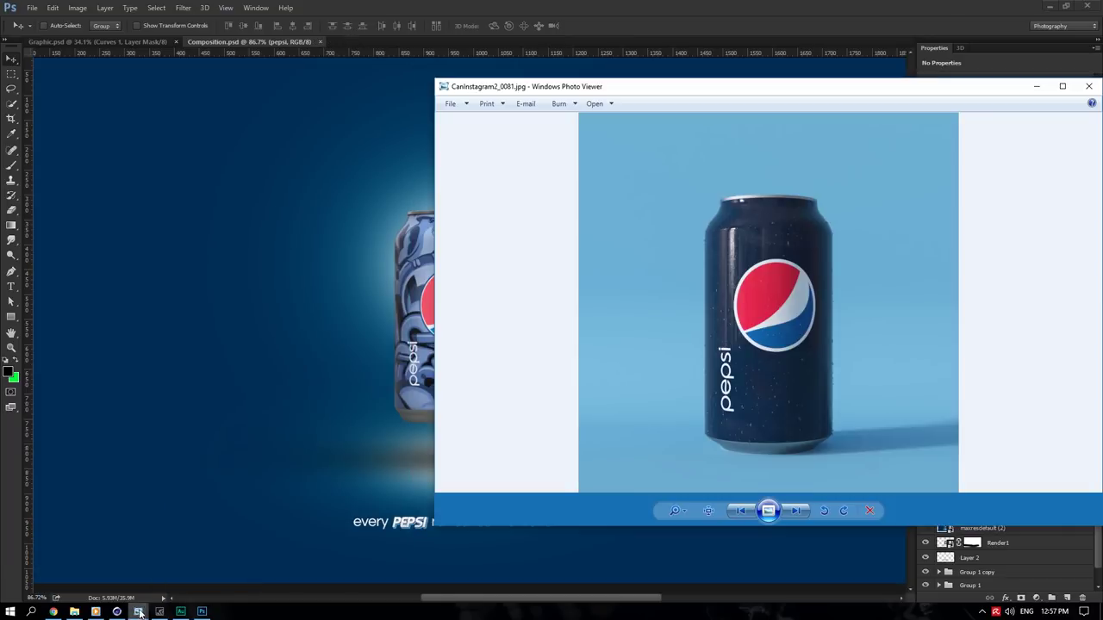
left_click(1089, 83)
left_click(138, 610)
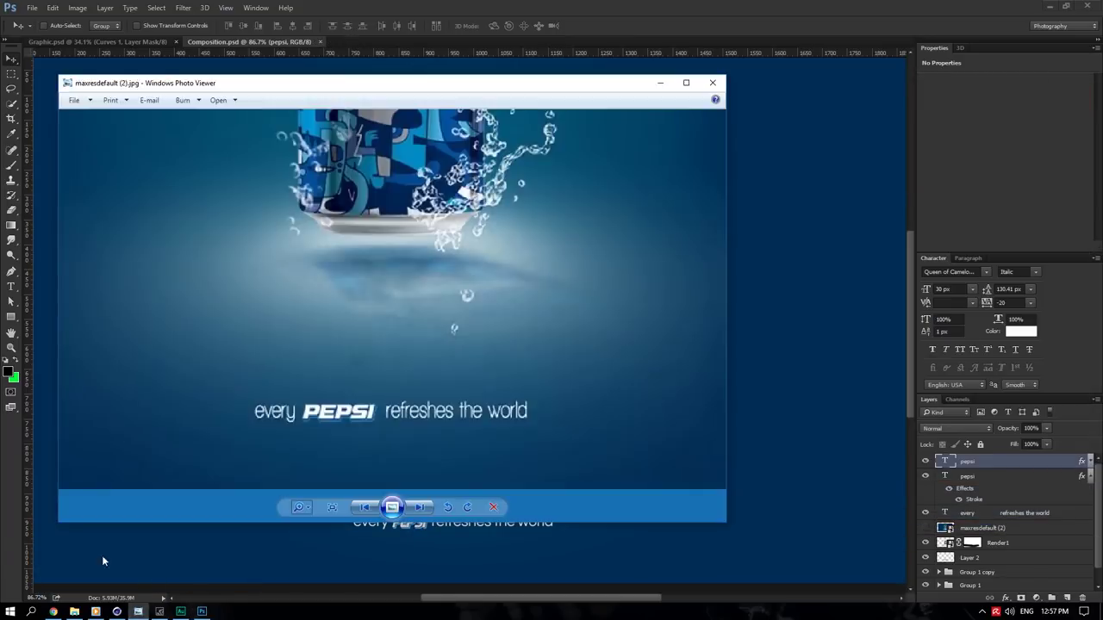
left_click(111, 556)
left_click(137, 610)
left_click_drag(440, 318, 450, 482)
scroll(448, 444, "down", 3)
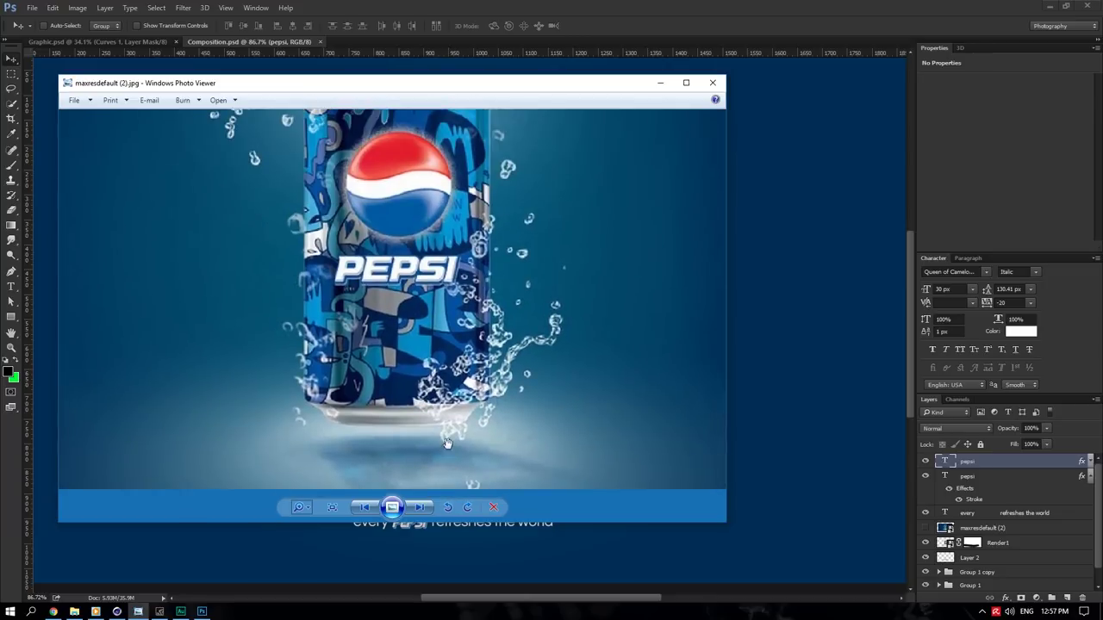
left_click(712, 82)
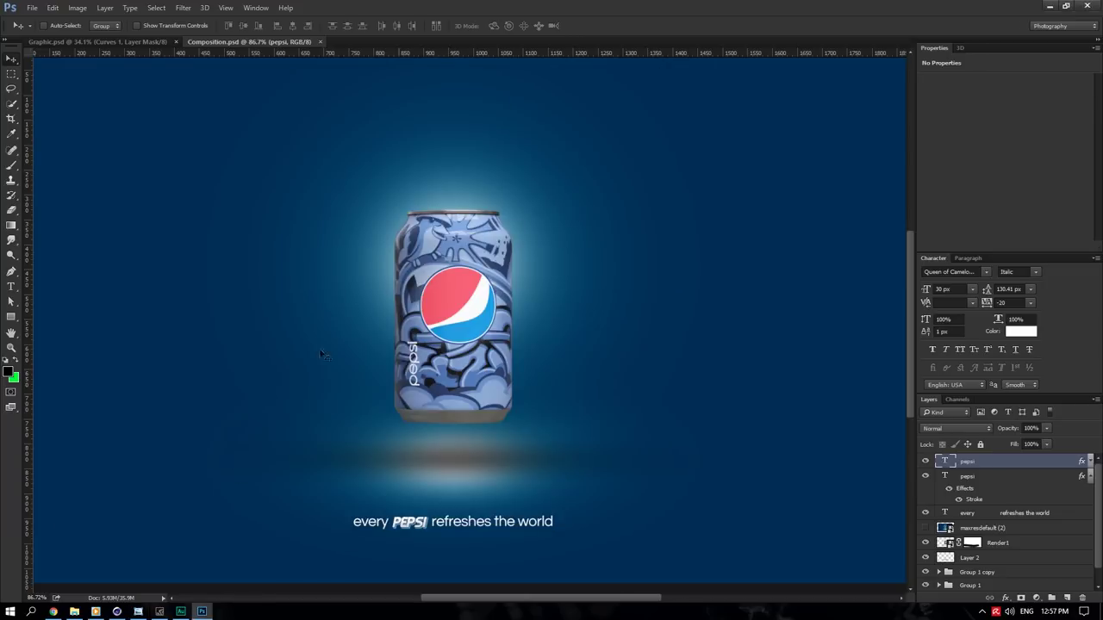
- Place Liquid1.png, Liquid2.png and Liquid3.png from the Pepsi Can Advert Tutorial project's Assets folder into the composition at their default size
left_click(74, 611)
left_click(724, 197)
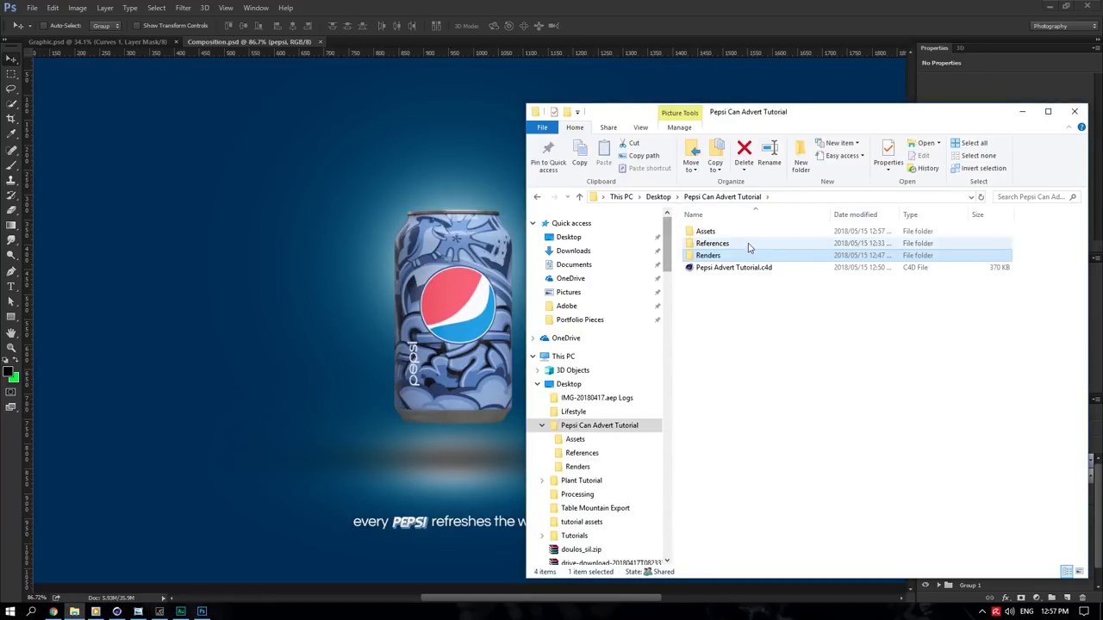
double_click(707, 242)
left_click(723, 197)
double_click(724, 230)
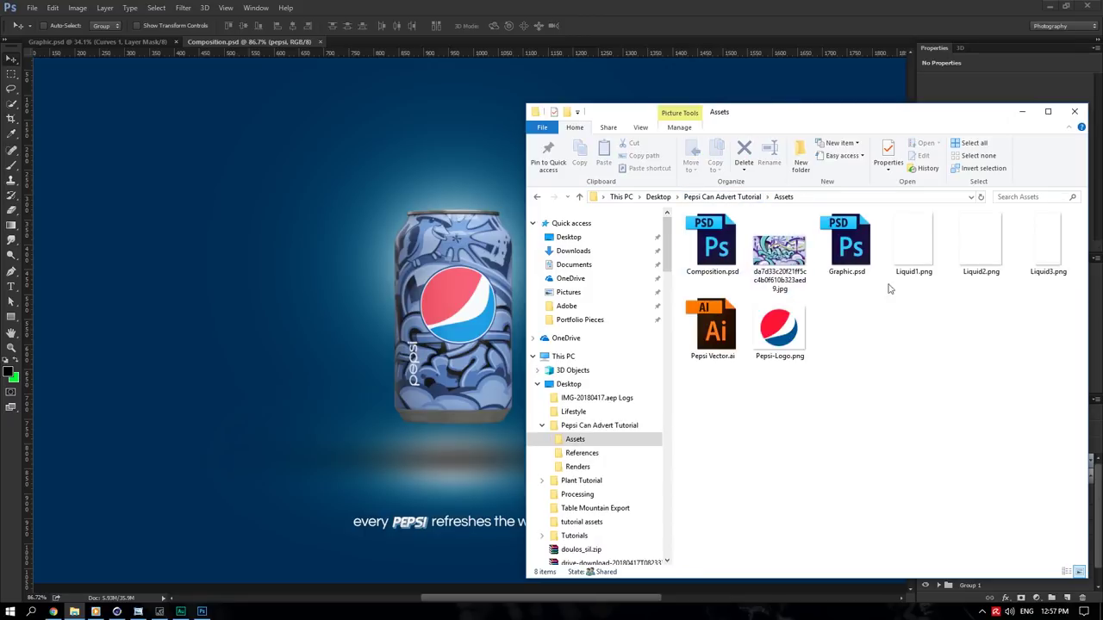
left_click(913, 263)
left_click(1036, 253, "shift")
left_click_drag(968, 283, 431, 272)
key("Return")
key("Return")
key("Return")
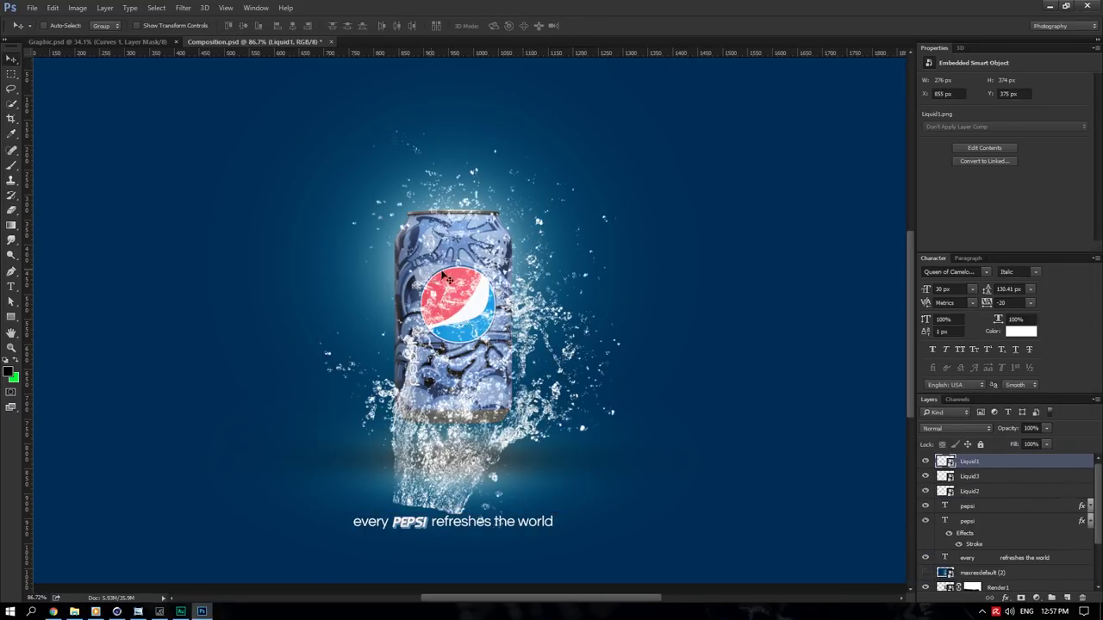
- Hide the three liquid layers, then show and select only Liquid3
left_click_drag(924, 463, 926, 490)
scroll(665, 422, "down", 1, "alt")
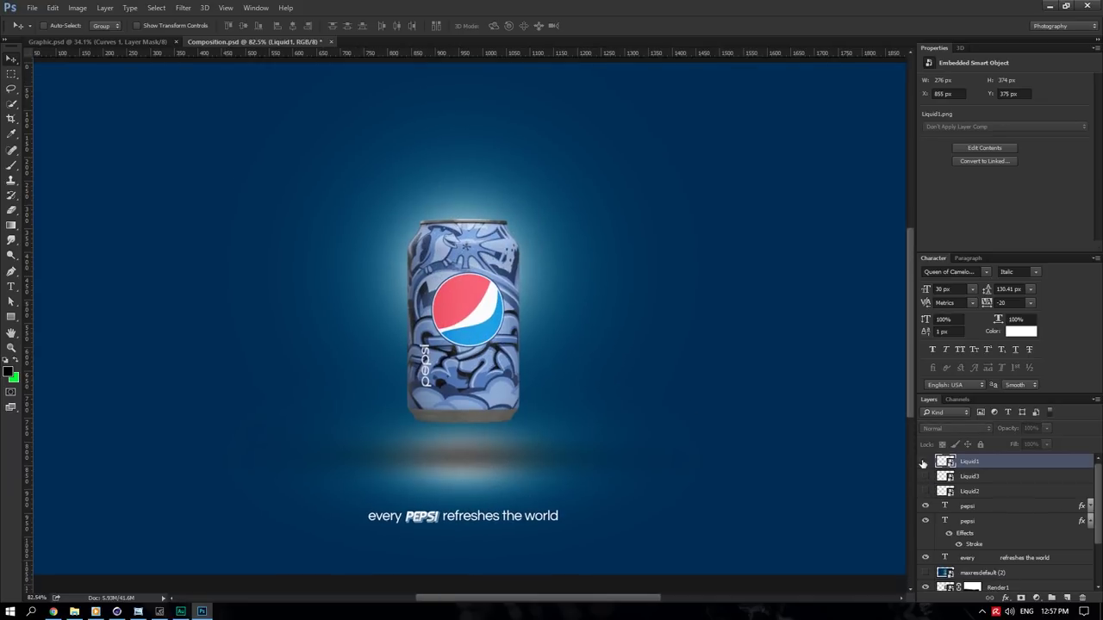
left_click(925, 476)
left_click(926, 477)
left_click(926, 476)
left_click(965, 481)
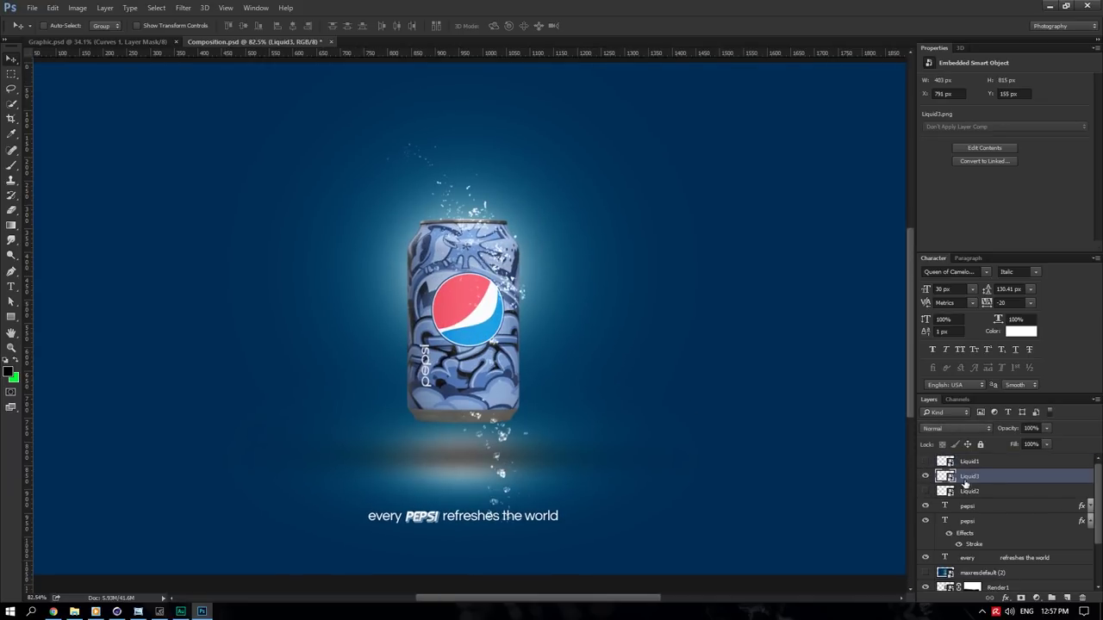
- Move the Liquid3 layer directly beneath Render1 and delete the hidden maxresdefault (2) reference layer
left_click(1088, 523)
left_click_drag(1024, 485, 1026, 554)
left_click(989, 539)
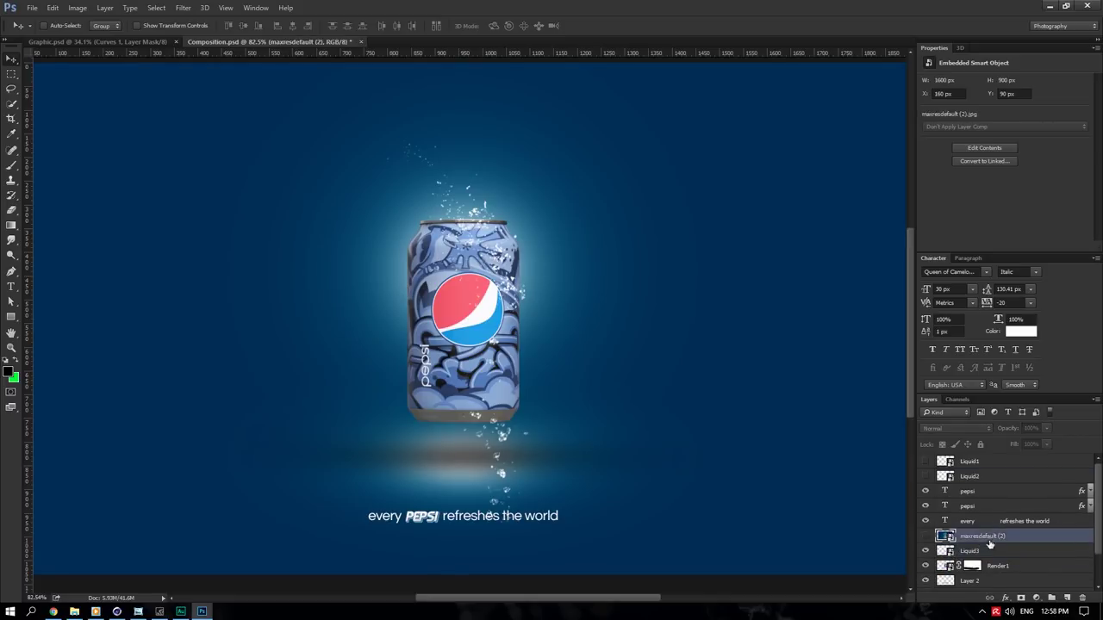
key("Delete")
left_click_drag(994, 541, 1009, 560)
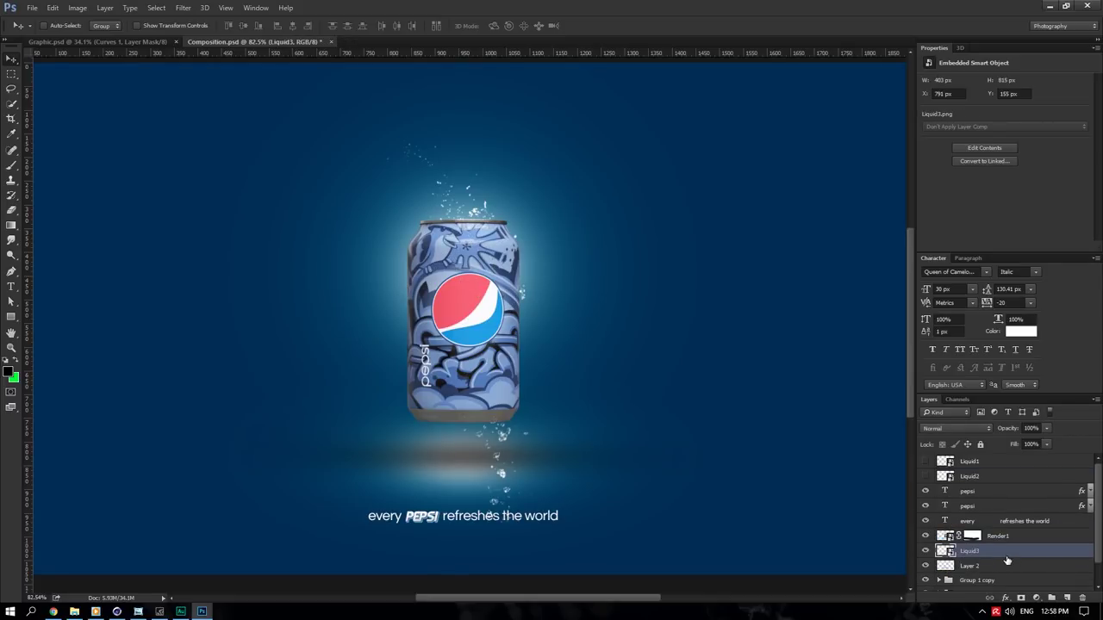
- Move Liquid3 to about X 761, Y 97 px, add a layer mask and paint out the droplets below the can in black
left_click_drag(489, 301, 468, 259)
scroll(541, 326, "down", 1, "alt")
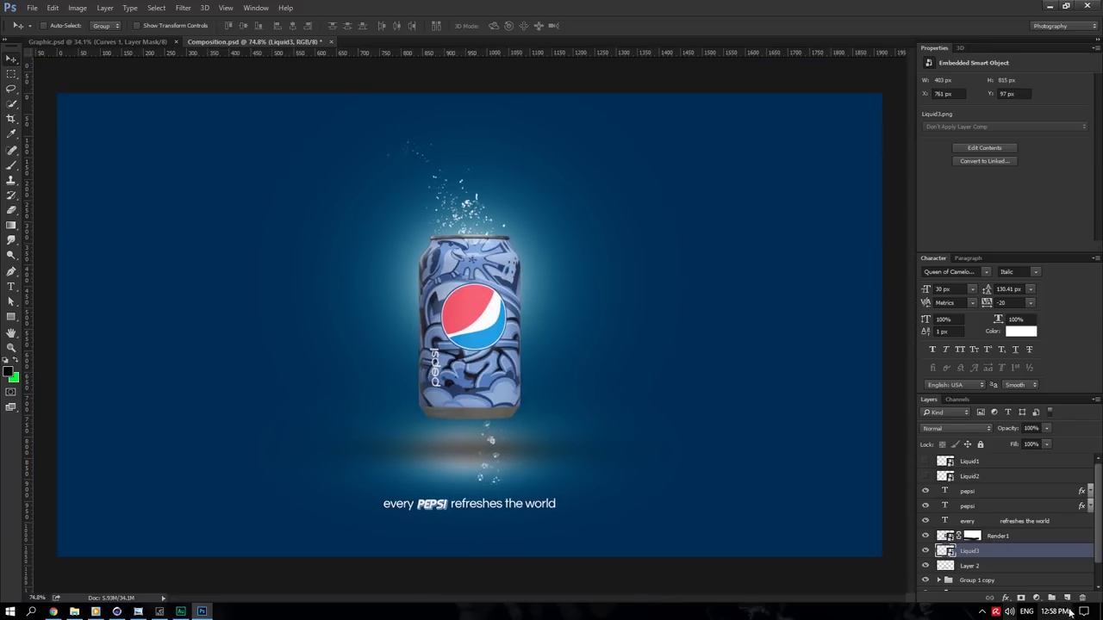
left_click(1021, 597)
left_click(11, 164)
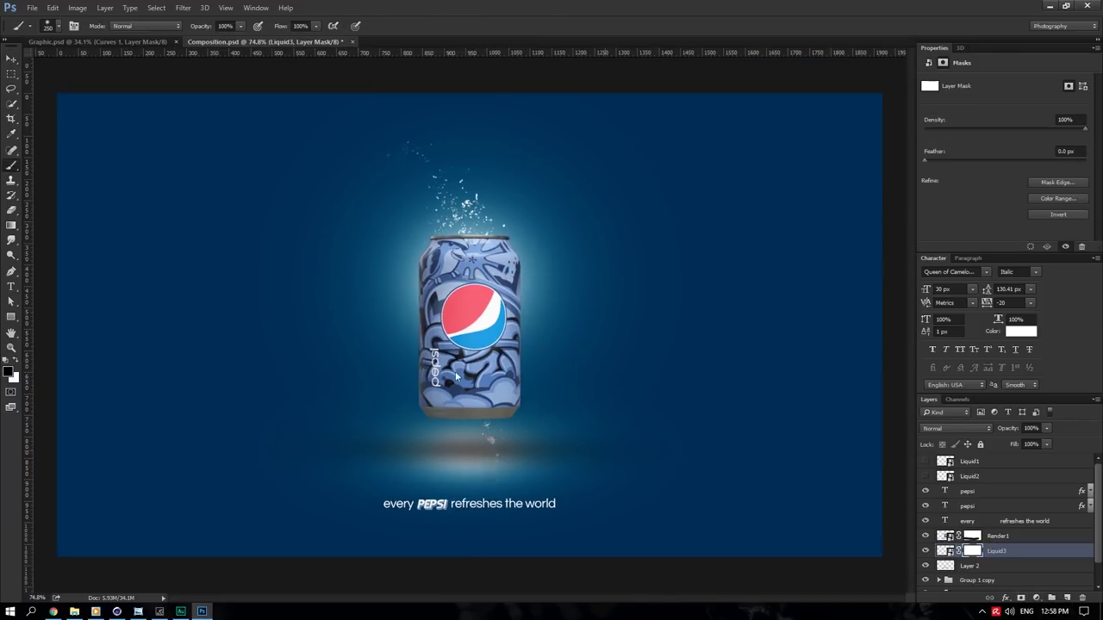
- Show Liquid2, place it directly beneath Liquid3 and shift the splash behind the can to about X 740, Y 15 px
left_click(969, 475)
left_click(925, 476)
left_click(925, 476)
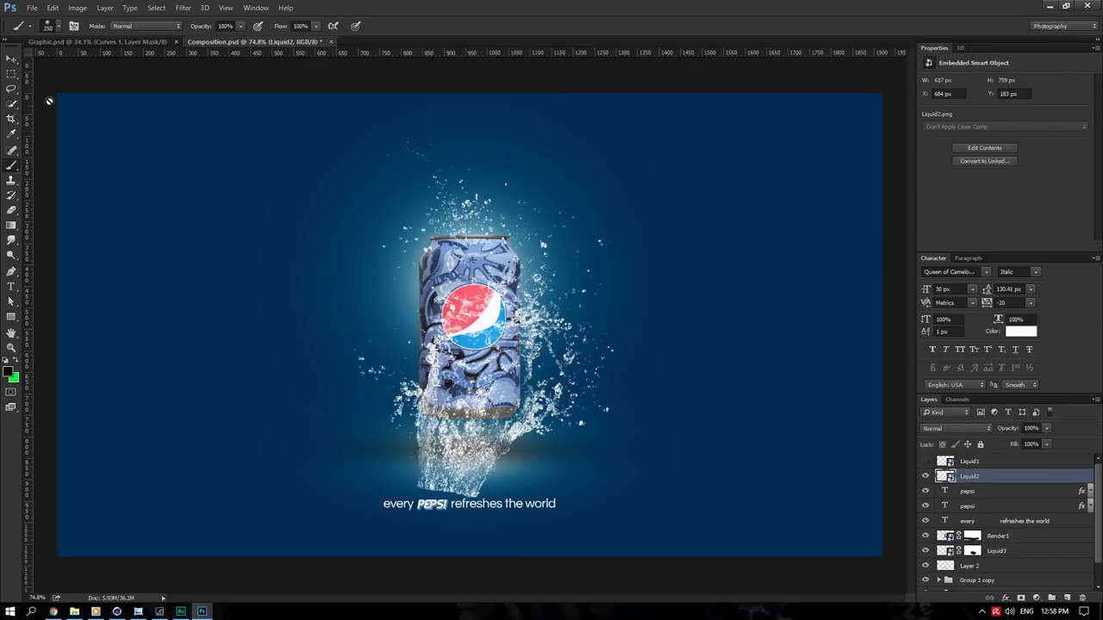
left_click(926, 476)
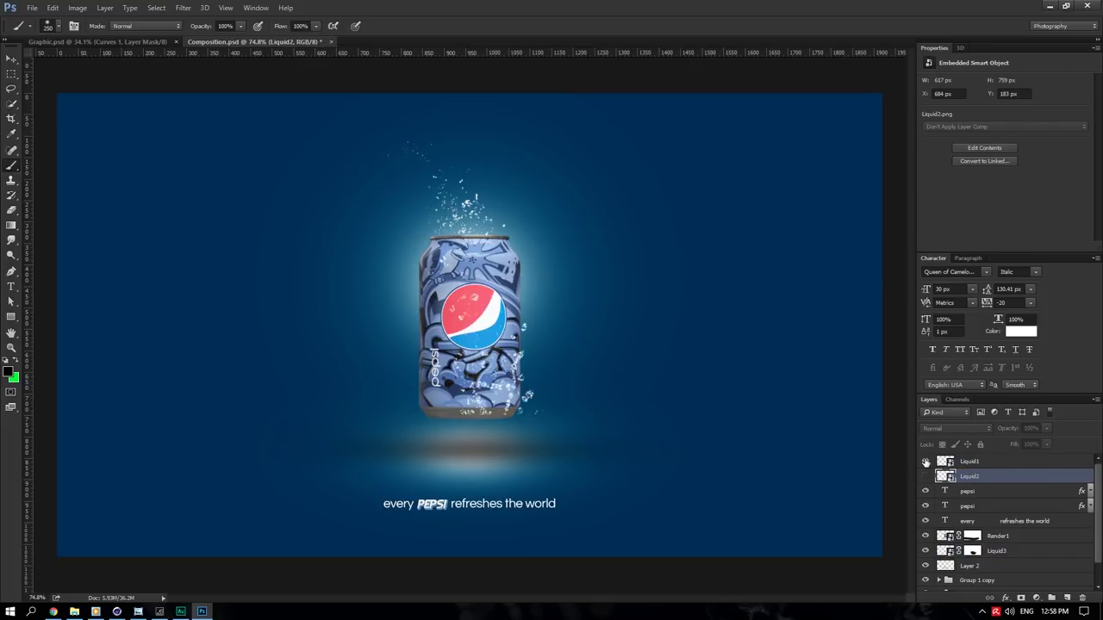
left_click(925, 476)
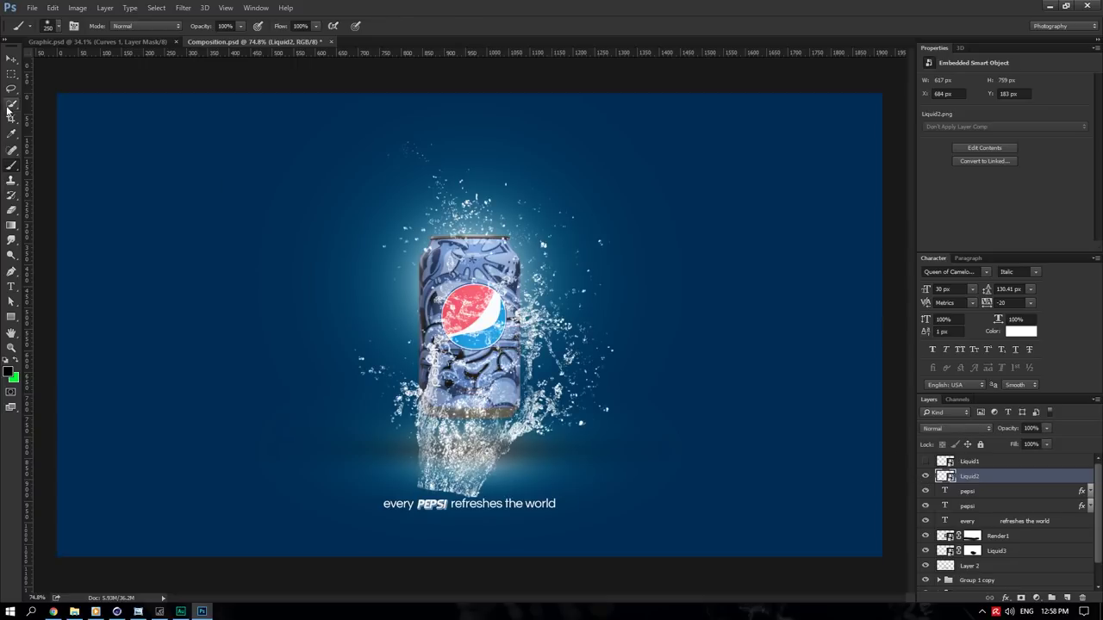
left_click(12, 73)
left_click(11, 59)
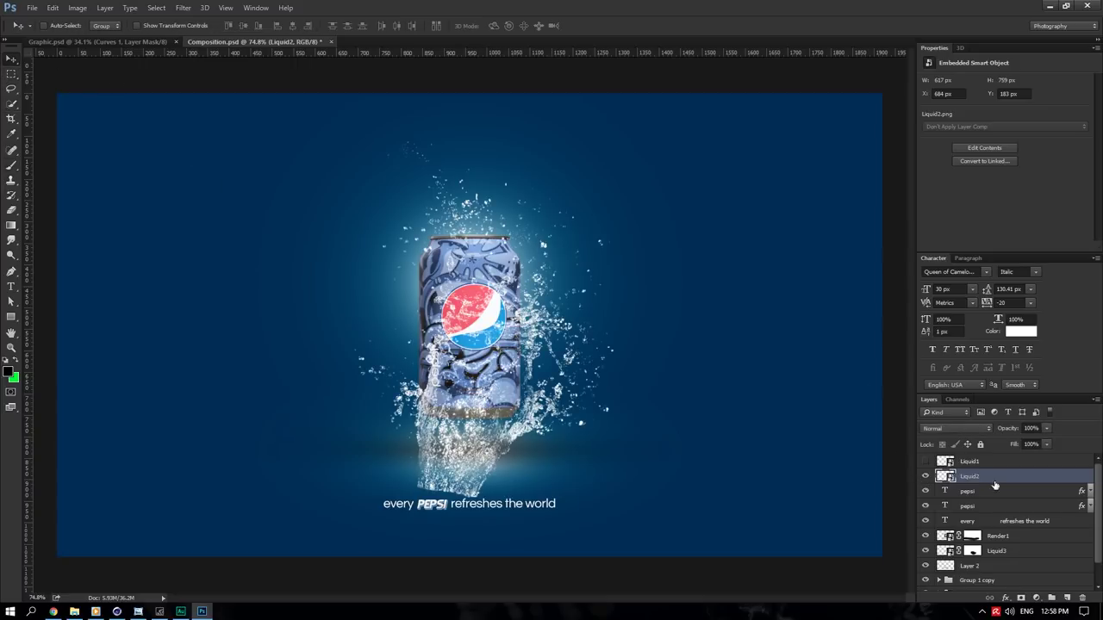
left_click_drag(994, 481, 997, 536)
left_click_drag(464, 426, 508, 328)
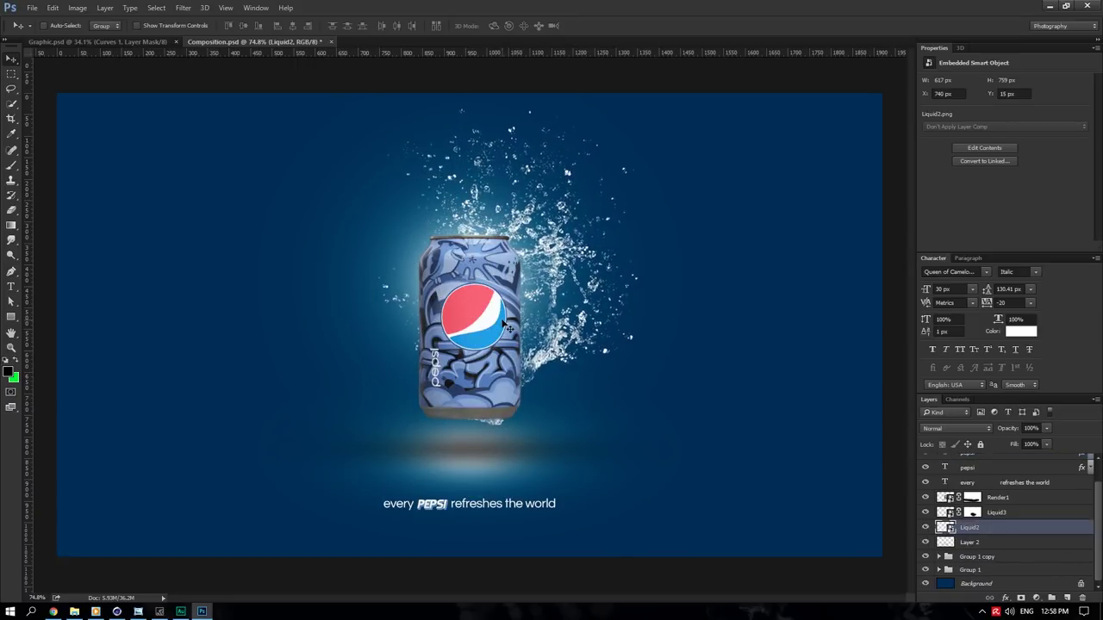
- Add a layer mask to Liquid2 and brush away the water along the can's left side and beneath its base
left_click(1021, 597)
left_click(11, 165)
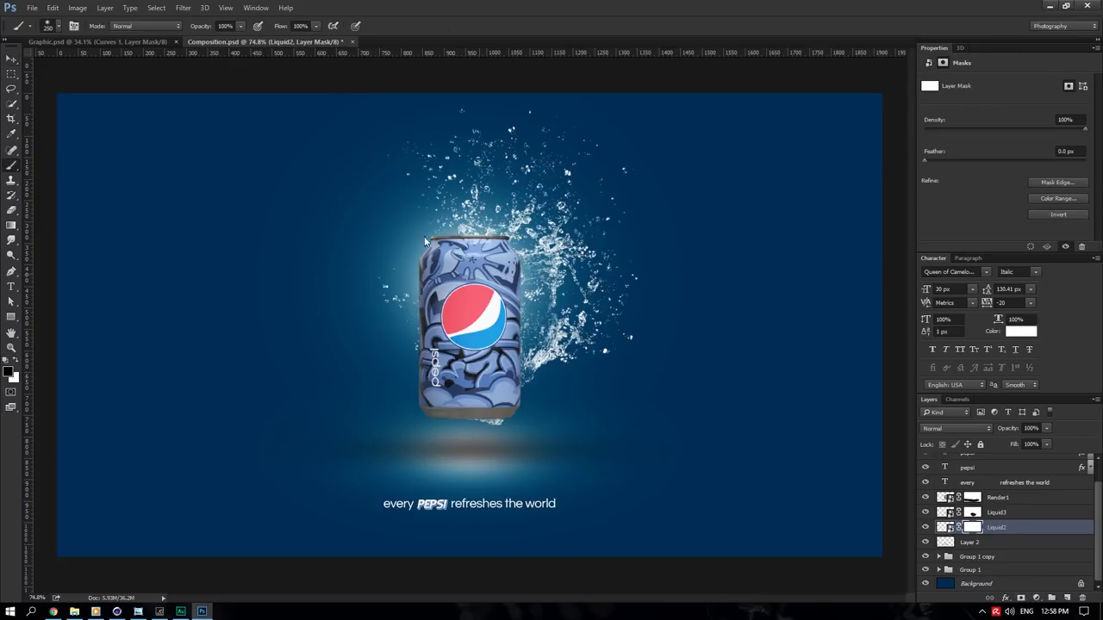
mouse_move(373, 319)
left_mouse_down()
mouse_move(454, 402)
mouse_move(406, 291)
left_mouse_up()
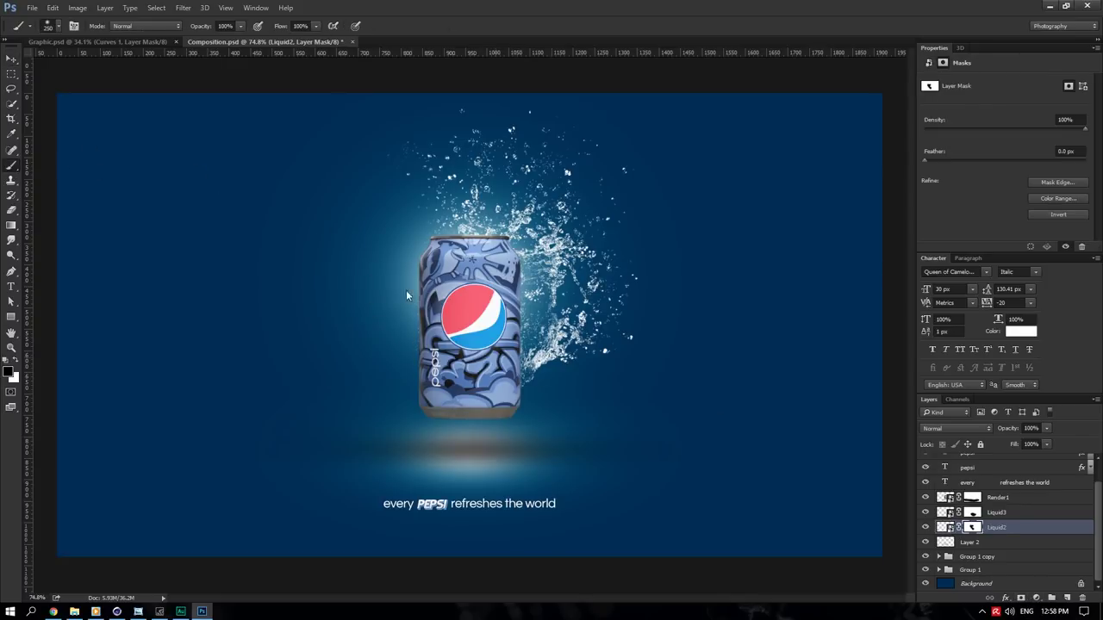
left_click(12, 61)
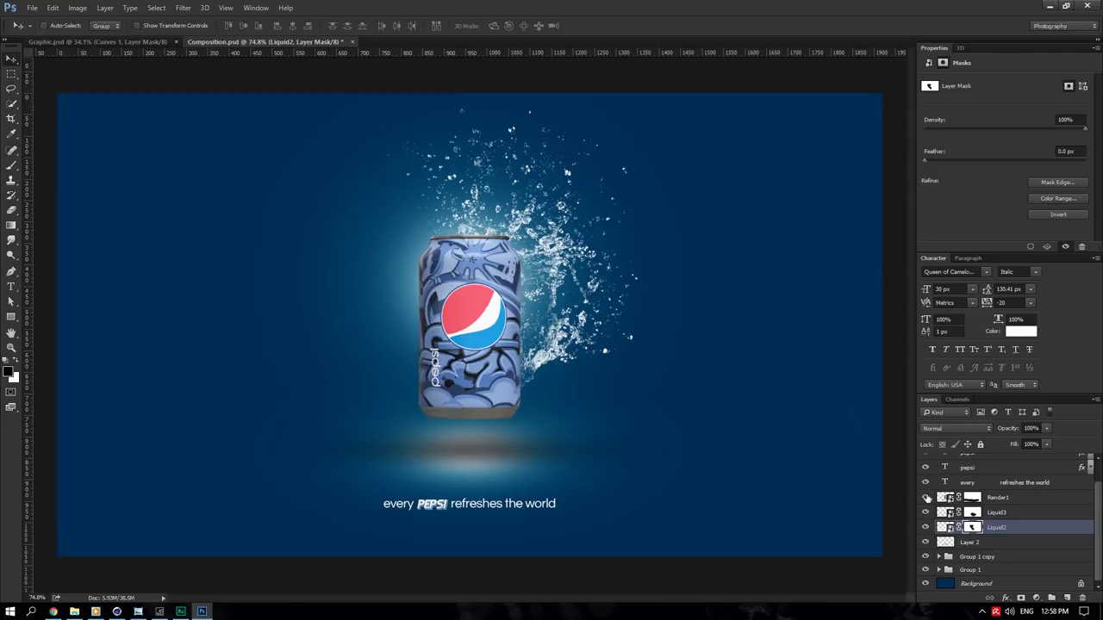
- Duplicate Liquid2, flip the copy horizontally and shift it to about X 547 px to mirror the splash on the can's left side
left_click(945, 528)
key("ctrl+j")
key("ctrl+t")
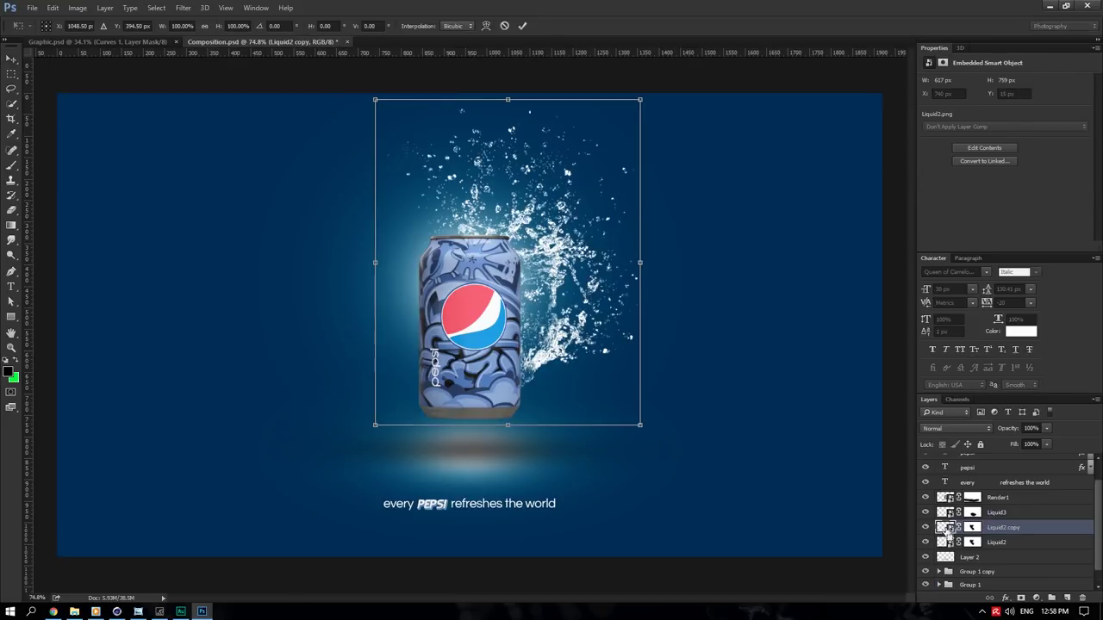
right_click(584, 267)
left_click(655, 430)
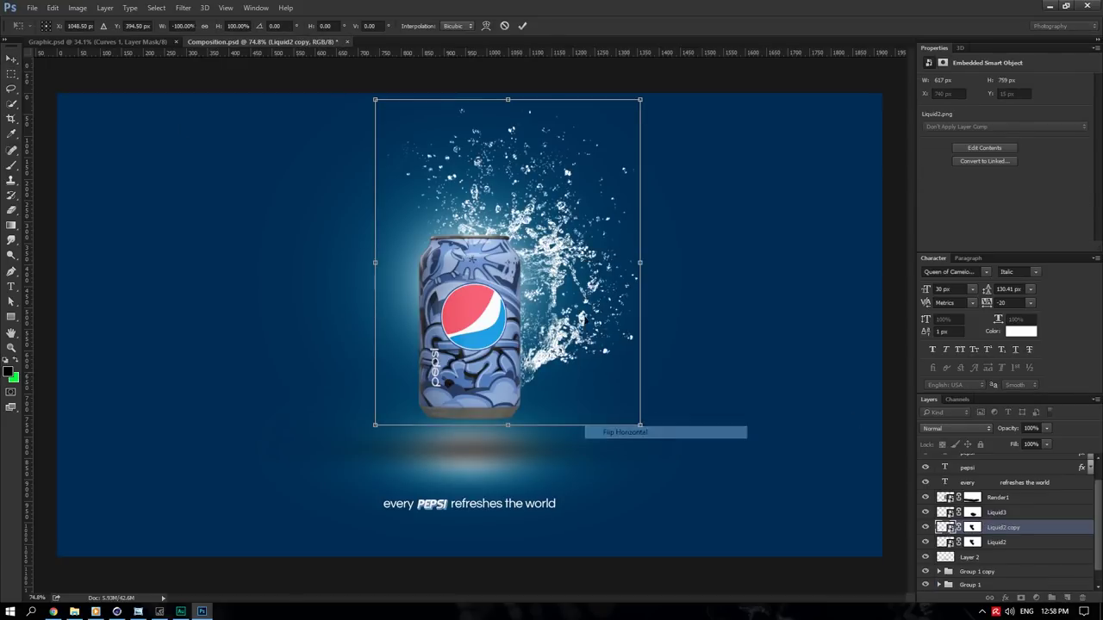
key("Return")
left_click_drag(566, 274, 479, 274)
scroll(976, 504, "up", 2)
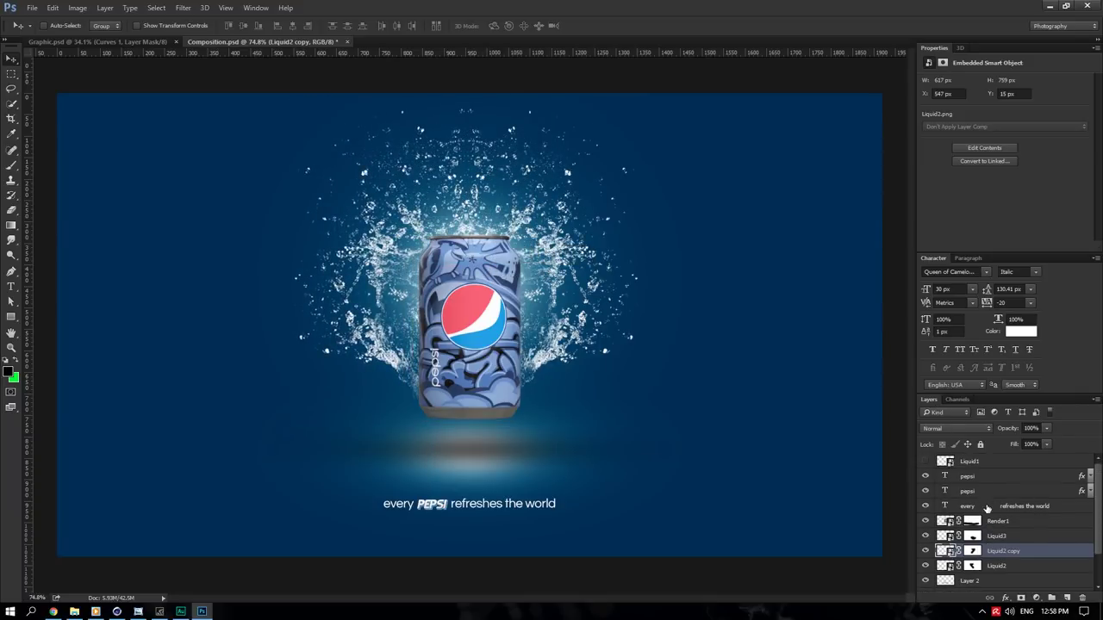
- Show Liquid1, move it over the can's rim to about X 797, Y 62 px, and mask out the droplets covering the can's upper body
left_click(969, 460)
left_click(925, 461)
left_click_drag(490, 397, 467, 276)
left_click(1022, 597)
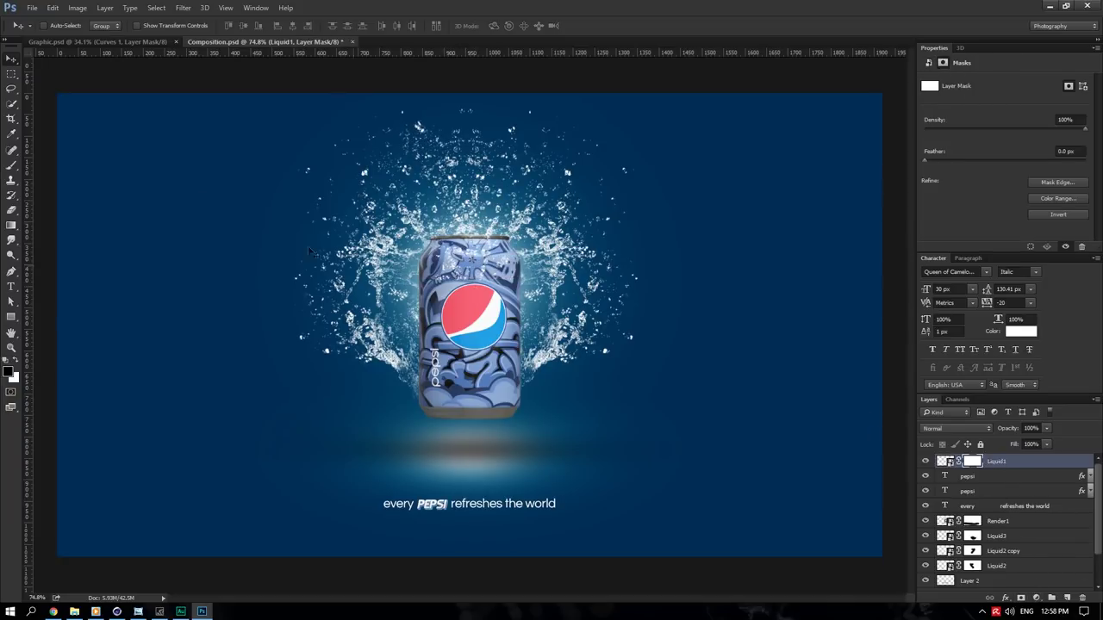
left_click(12, 165)
left_click_drag(358, 239, 405, 260)
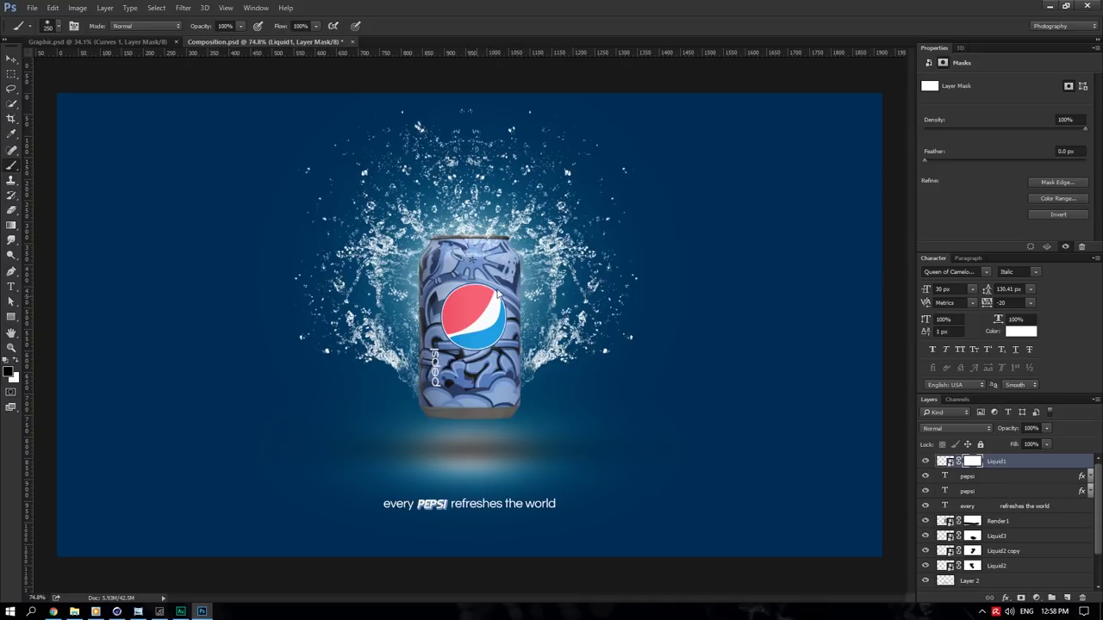
left_click(11, 59)
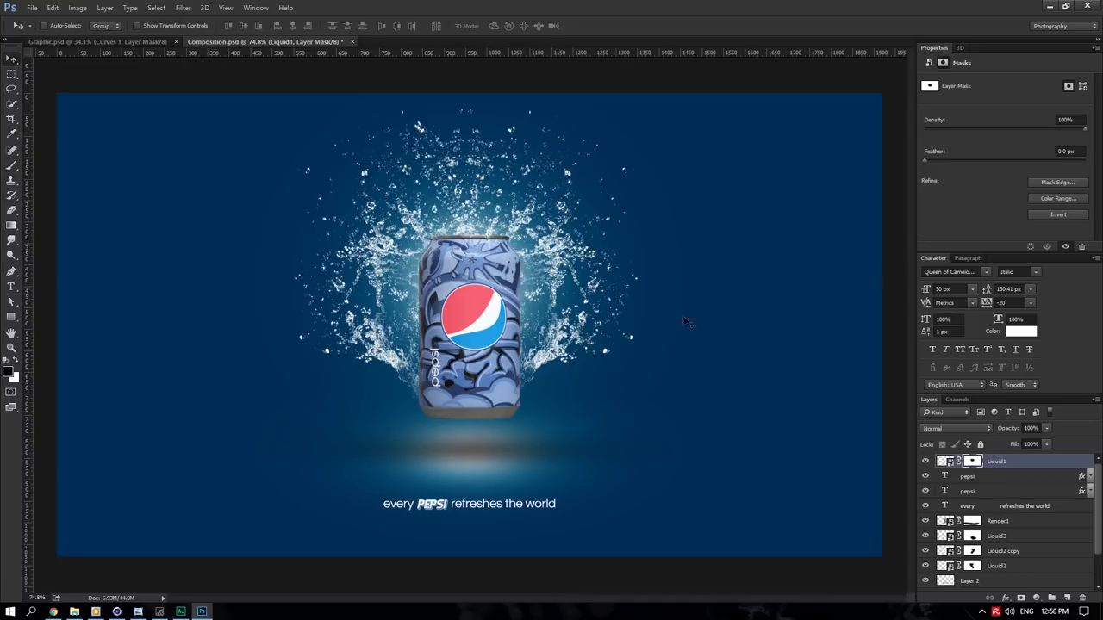
scroll(683, 321, "down", 3, "alt")
scroll(638, 336, "up", 5, "alt")
scroll(592, 351, "down", 2, "alt")
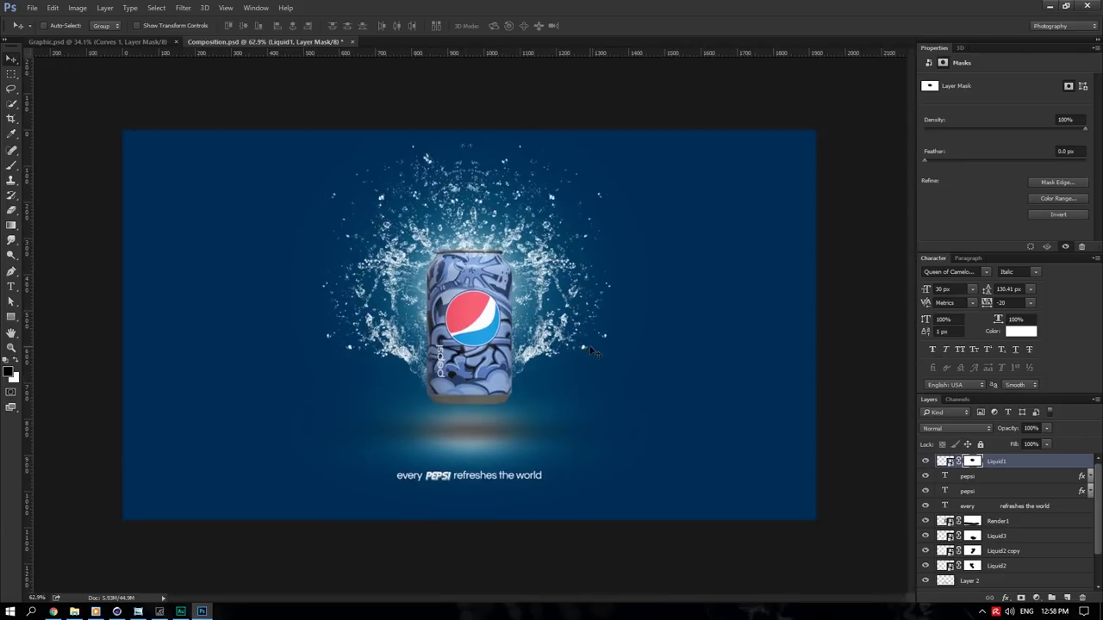
scroll(591, 352, "up", 1, "alt")
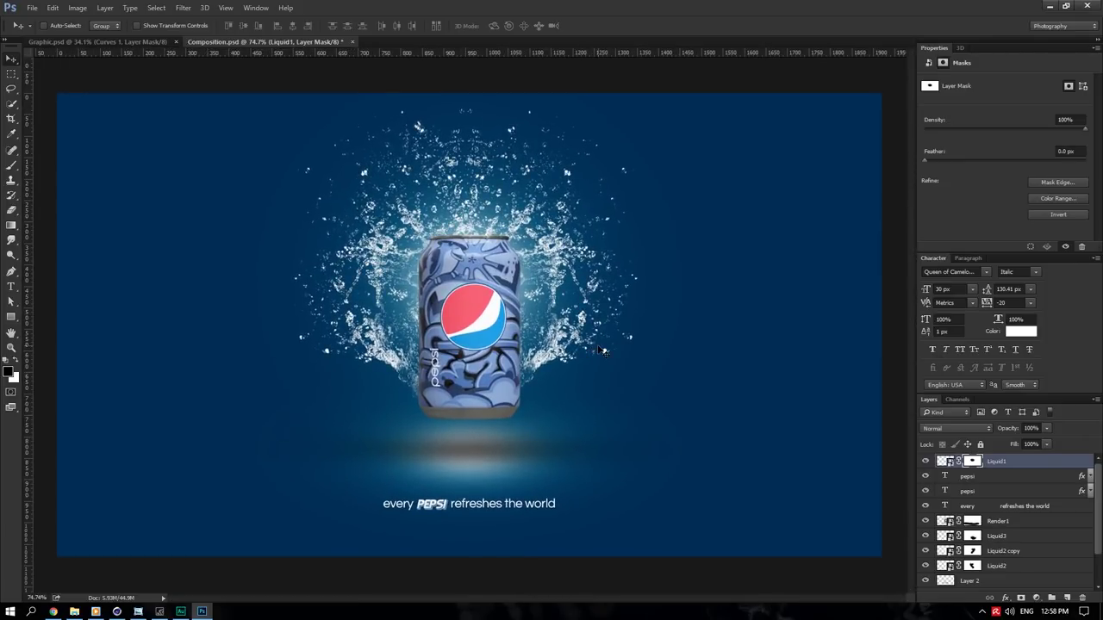
- Add a Brightness/Contrast adjustment clipped to Render1 with brightness -8 and contrast 56
left_click(1040, 524)
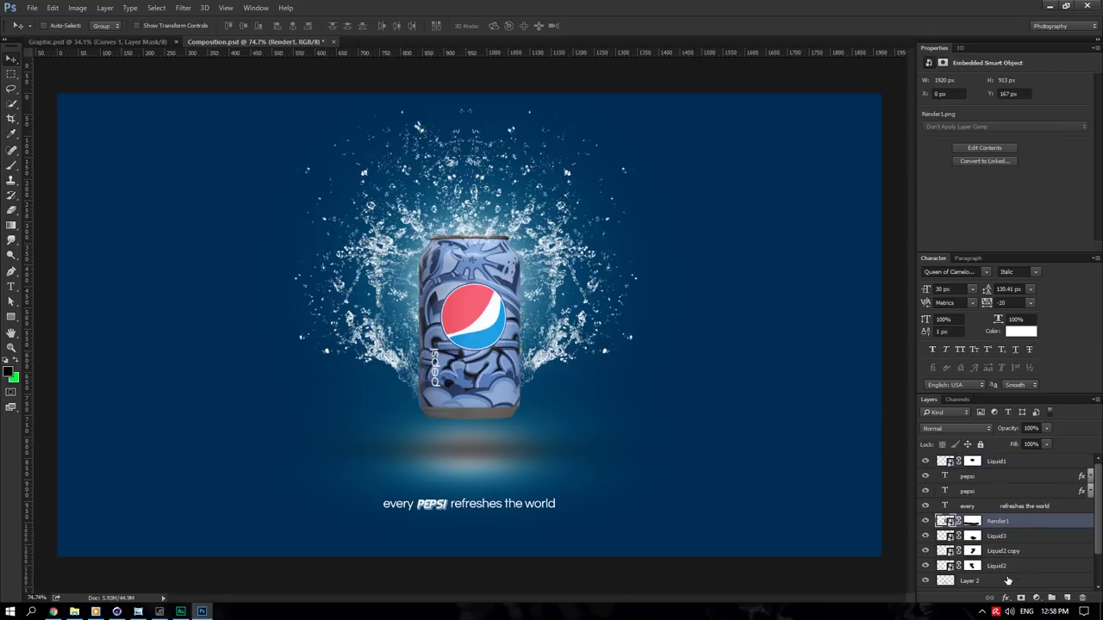
left_click(1036, 597)
left_click(1035, 389)
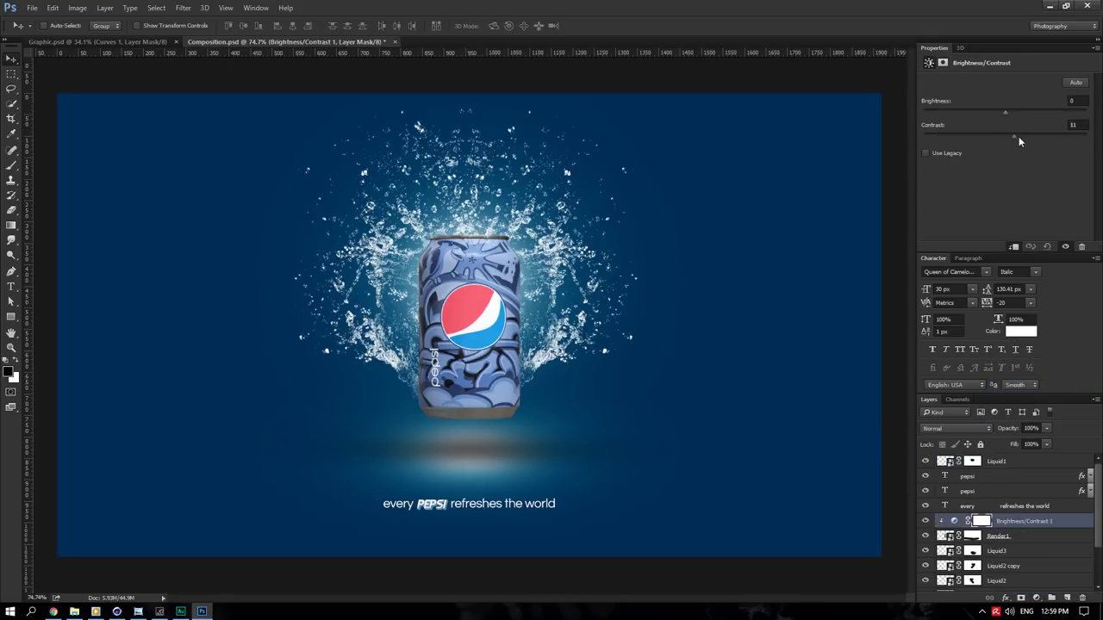
left_click_drag(1018, 140, 1048, 138)
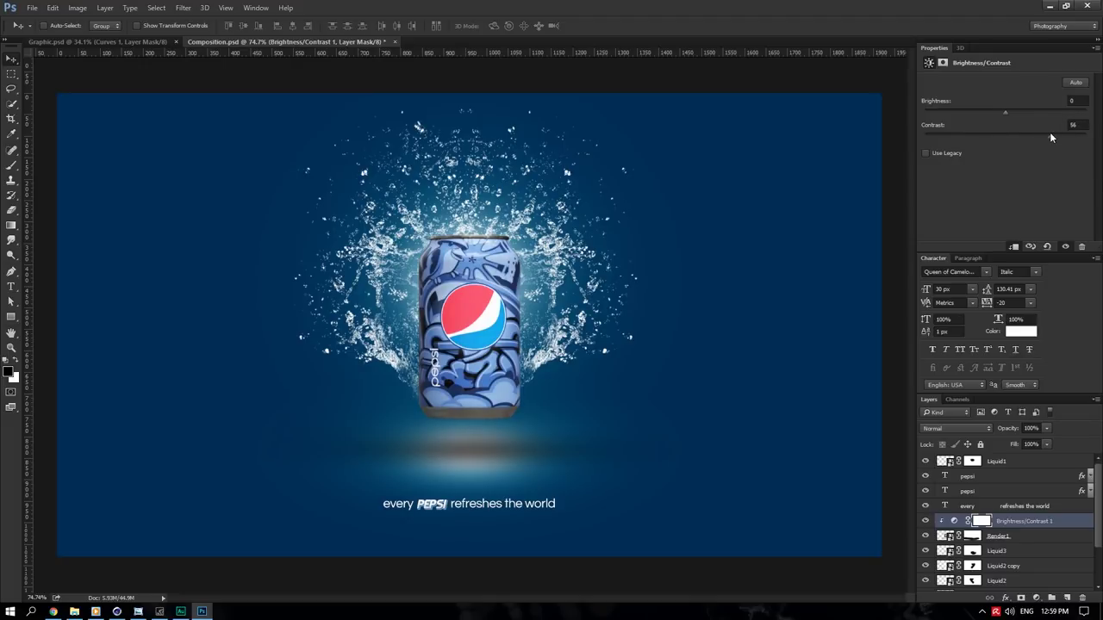
left_click_drag(1003, 109, 1000, 108)
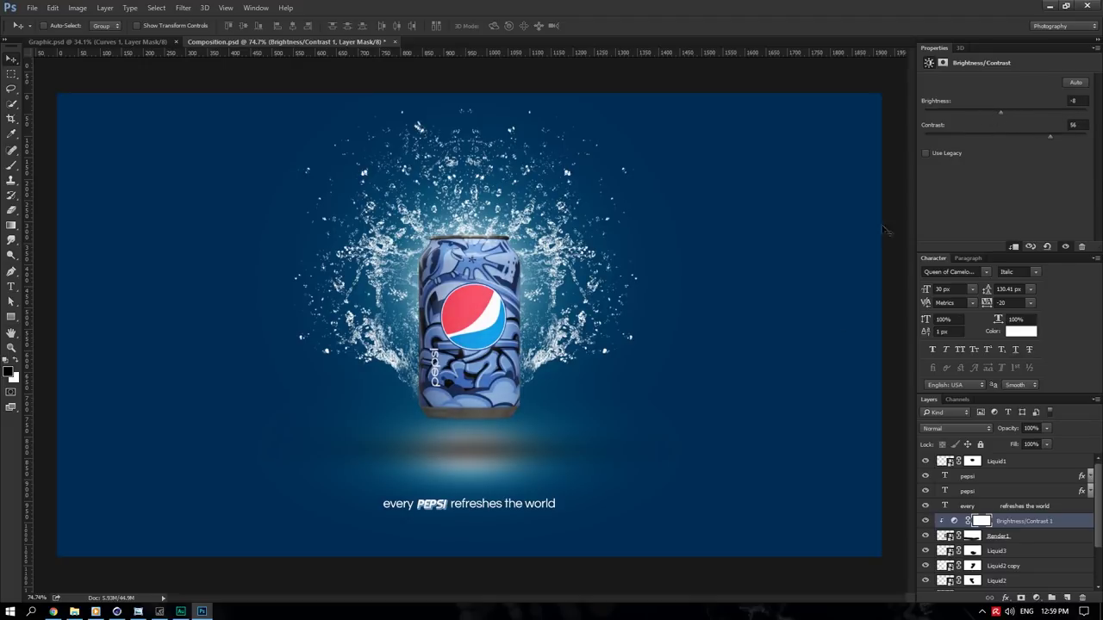
left_click(1006, 462)
left_click(1037, 597)
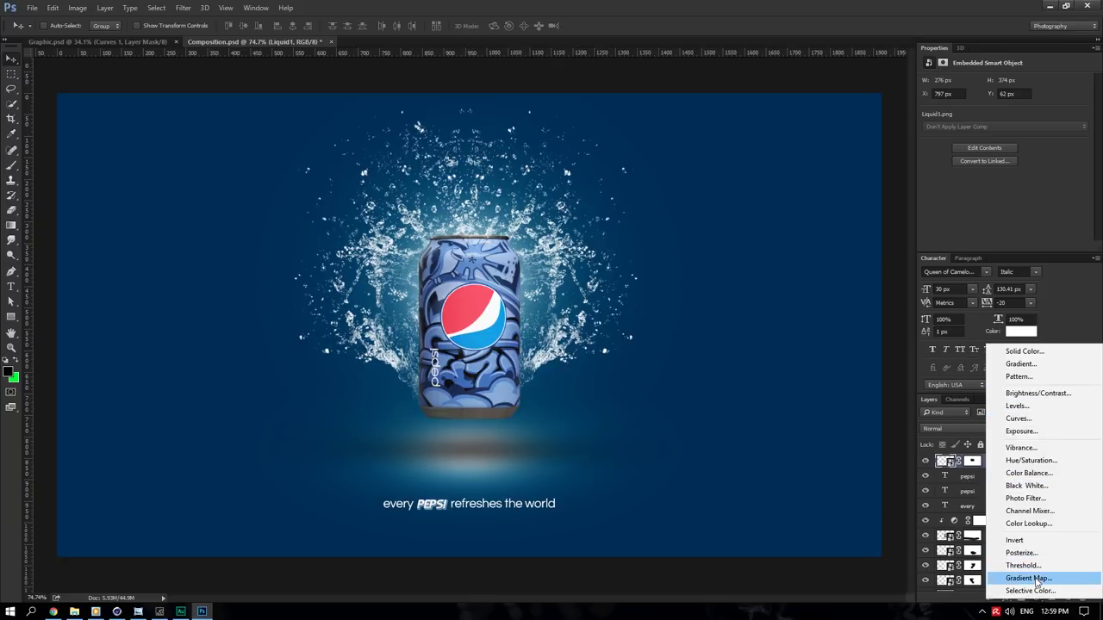
left_click(1021, 364)
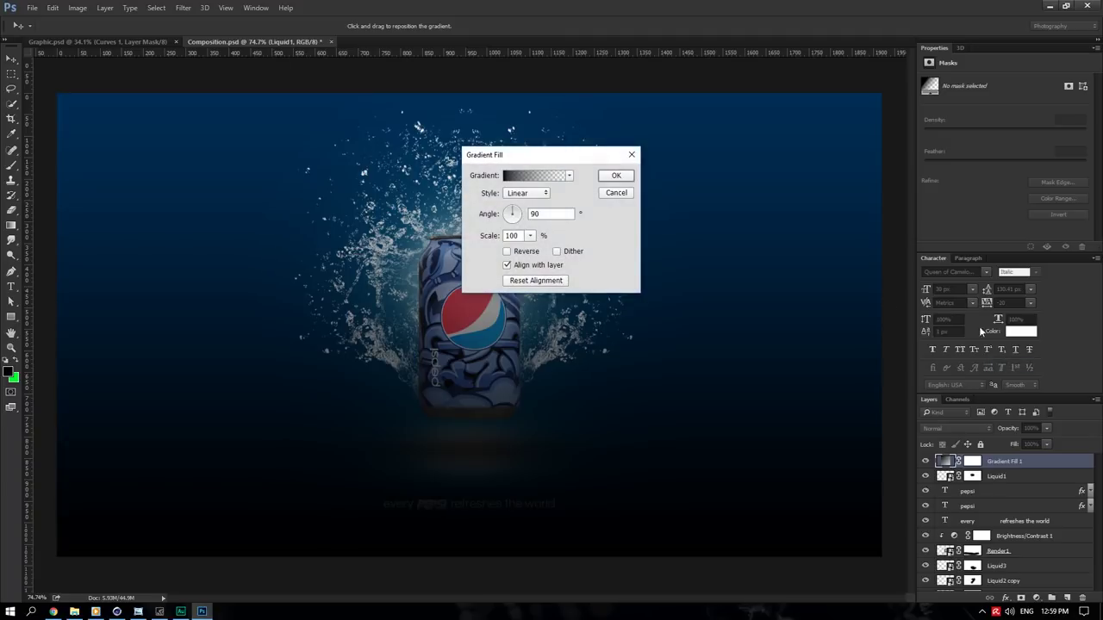
left_click(541, 177)
key("Escape")
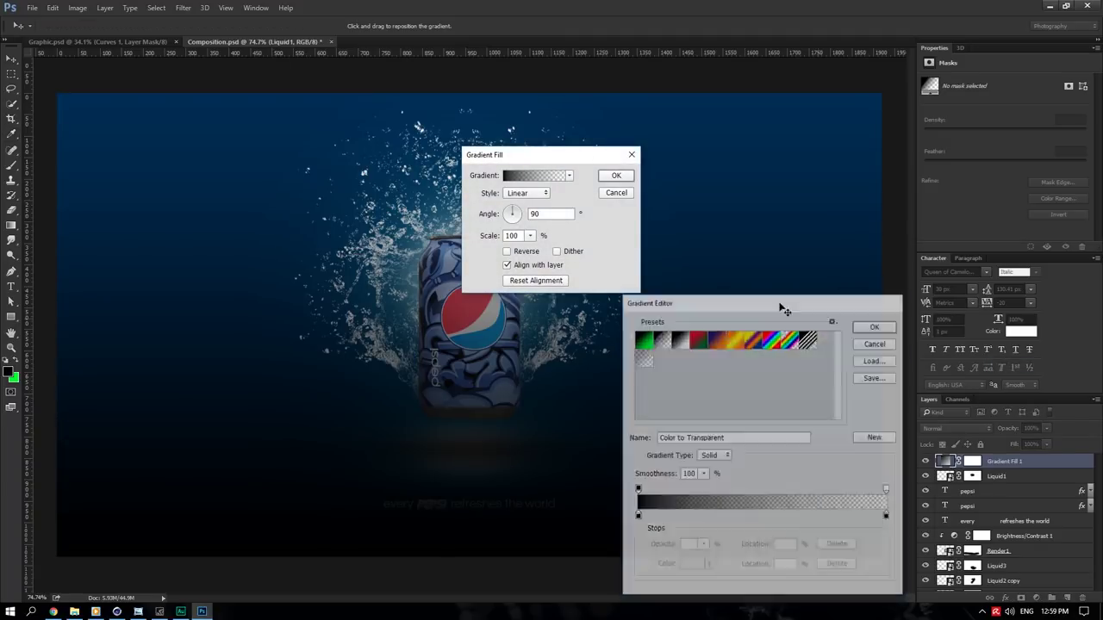
left_click(527, 193)
left_click(515, 204)
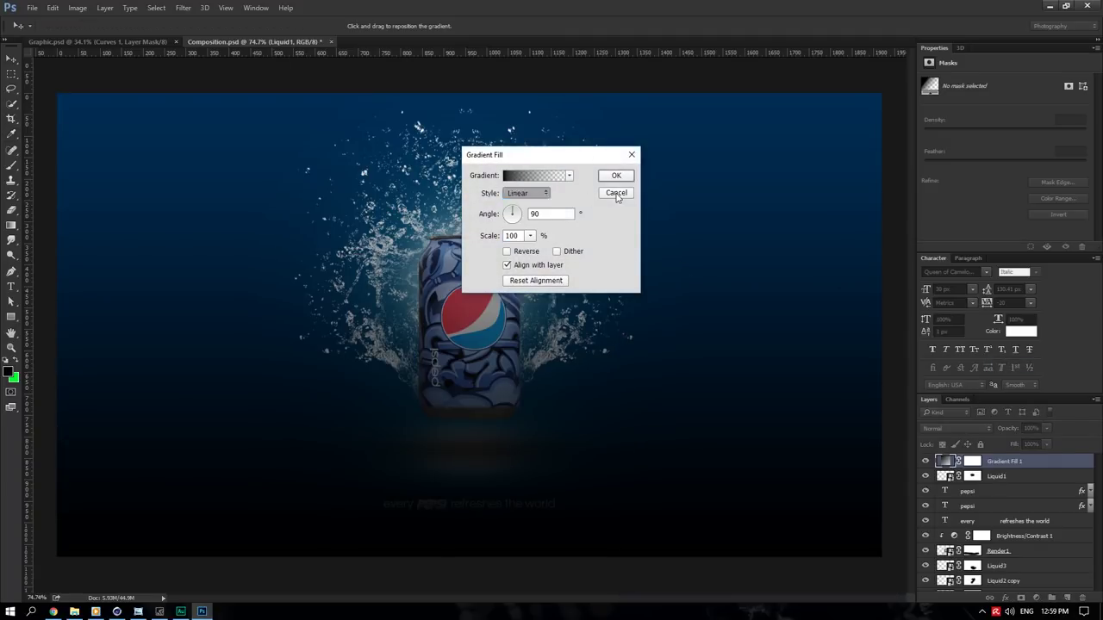
left_click(613, 192)
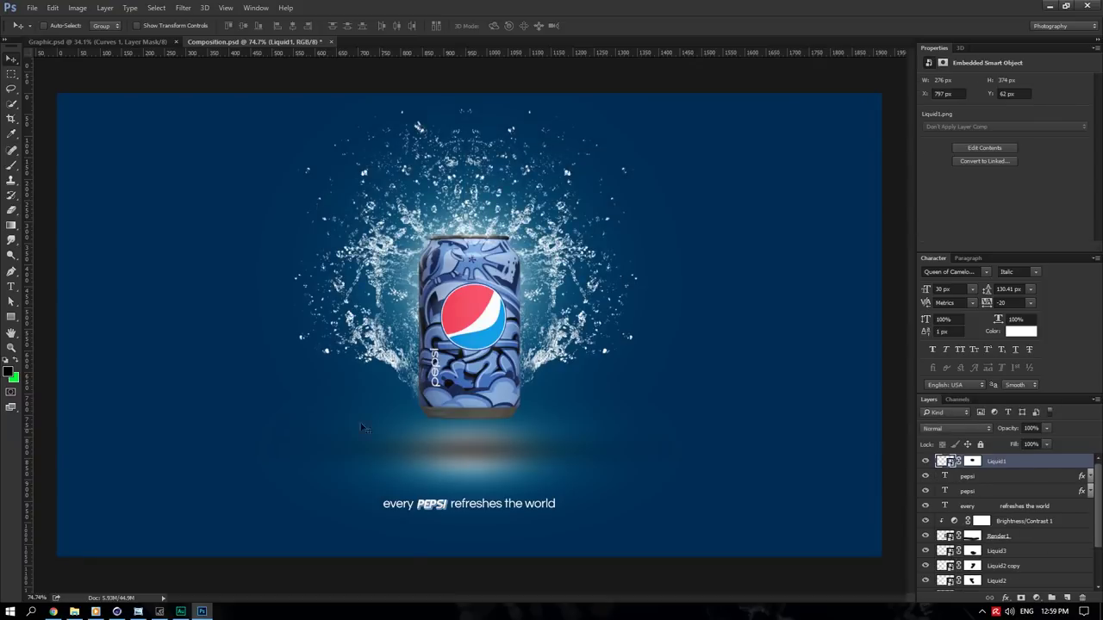
- Draw a black rectangle about 509 by 382 px over the lower-left area of the composition, above Liquid1
left_click(11, 316)
left_click_drag(202, 302, 421, 465)
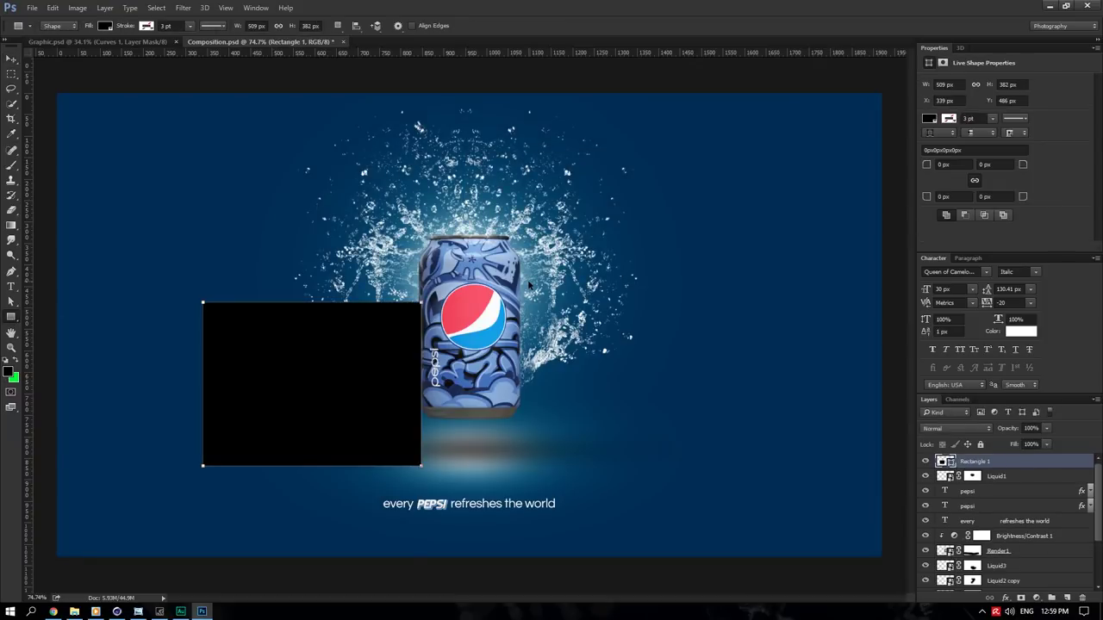
key("ctrl+t")
left_click_drag(421, 302, 881, 93)
left_click_drag(203, 466, 57, 556)
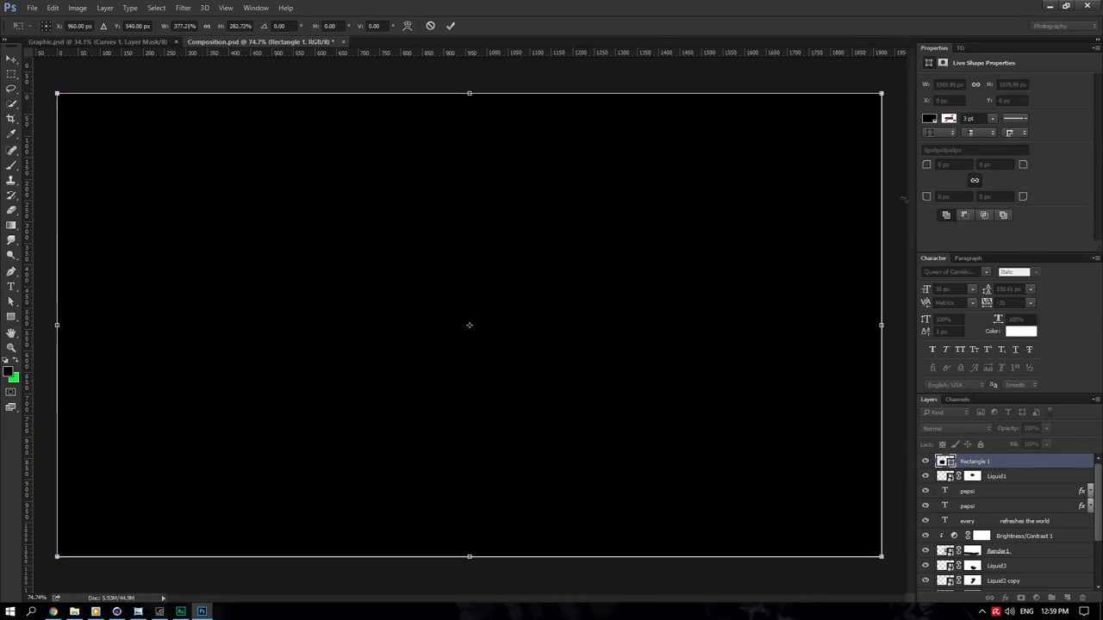
key("Escape")
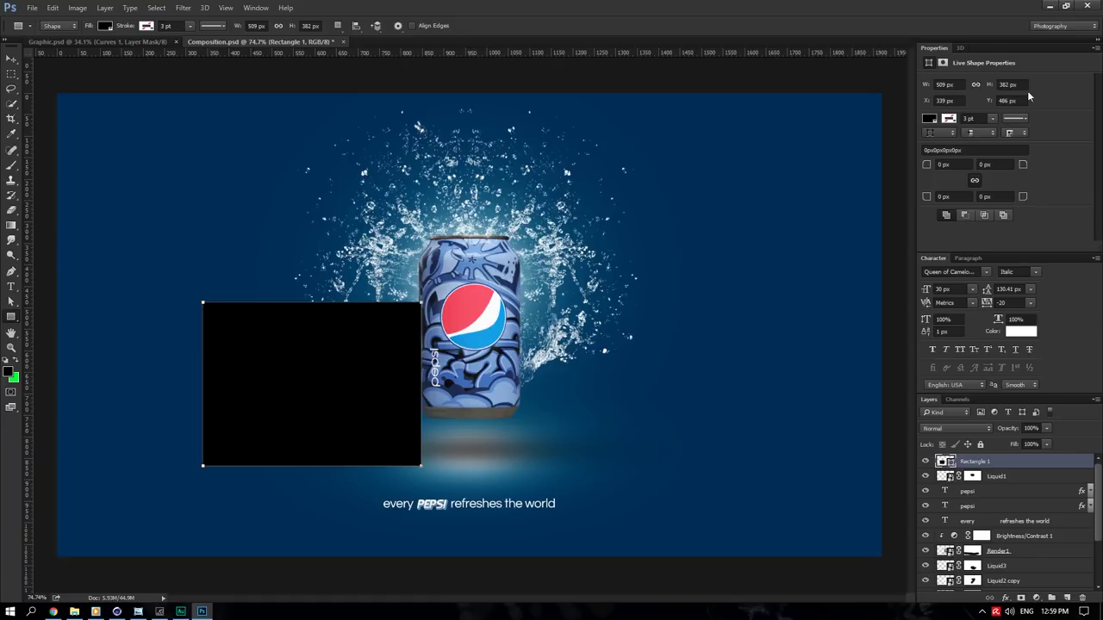
- Set the black rectangle's width and height to 500 px each
left_click(1012, 84)
type("500")
left_click(947, 84)
type("5")
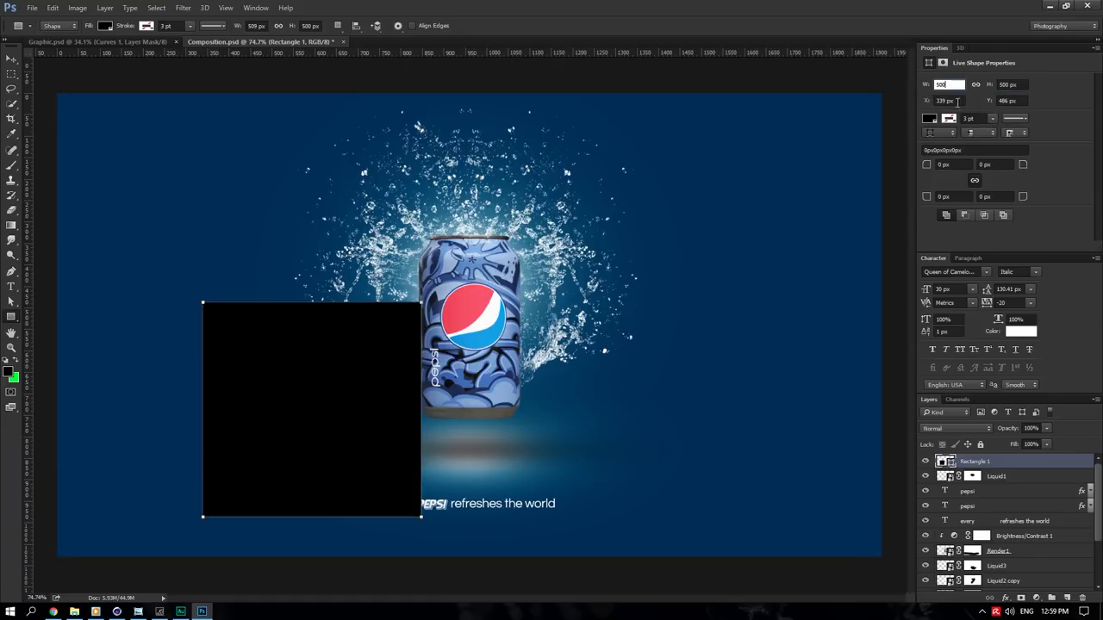
key("Return")
- Convert the Rectangle 1 layer to a smart object and open its contents for editing
right_click(1013, 461)
left_click(965, 217)
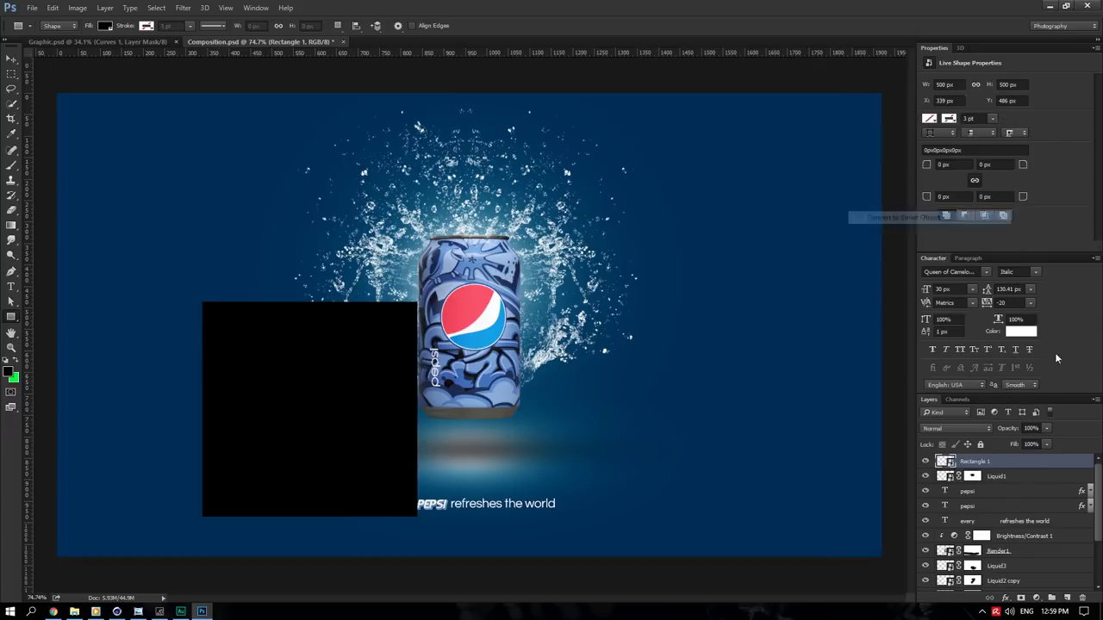
double_click(946, 465)
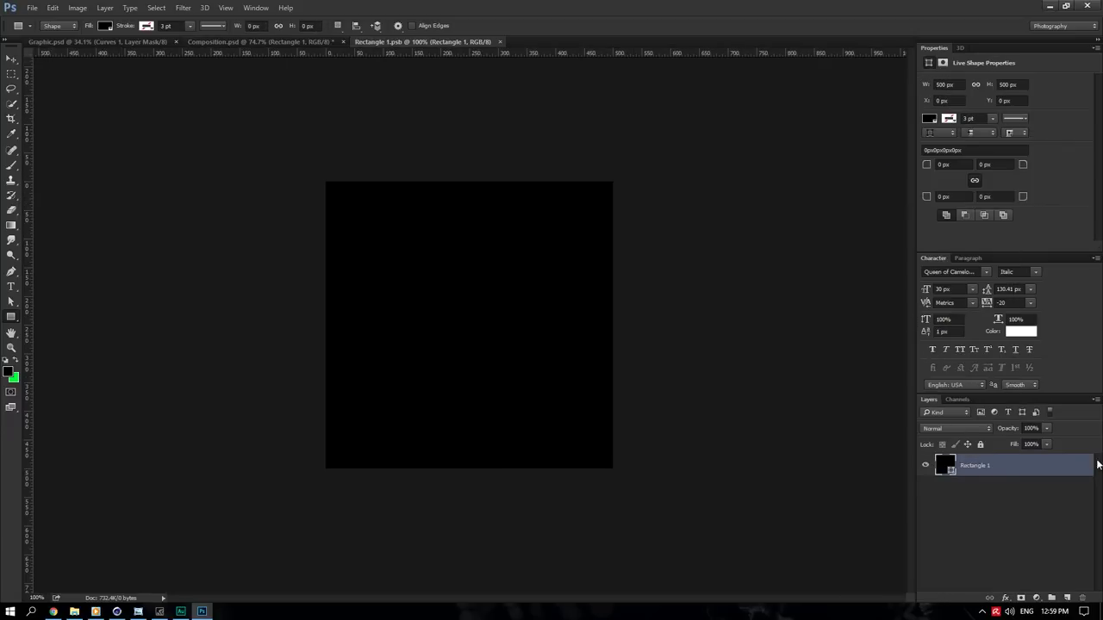
left_click(1036, 597)
left_click(1020, 347)
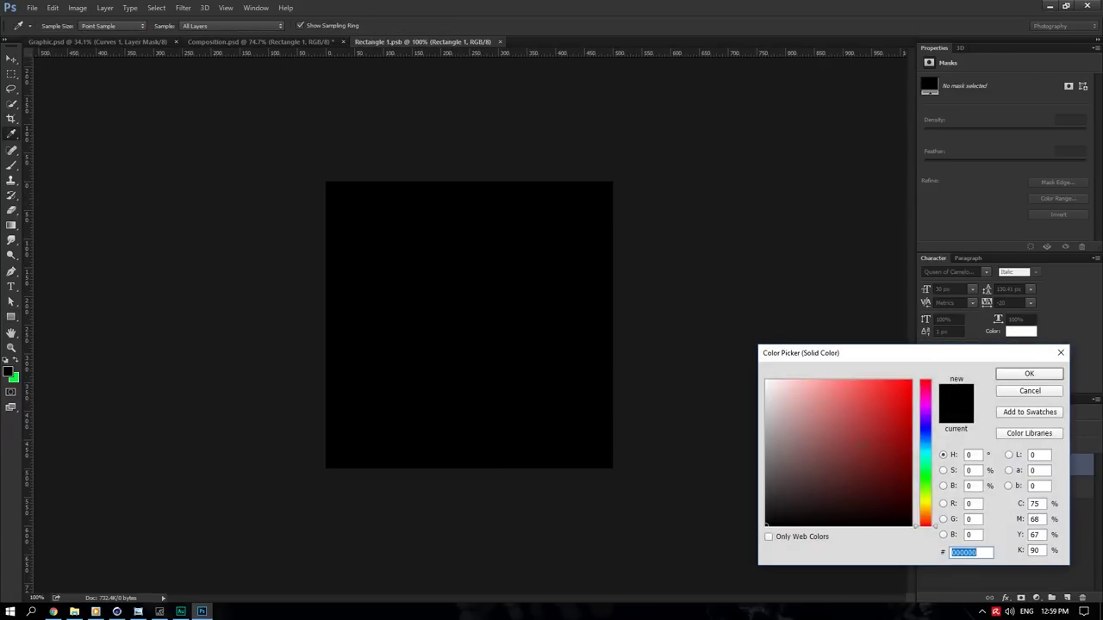
left_click(823, 422)
left_click(1033, 391)
- Add a reversed radial black-to-white Gradient Overlay to the rectangle, Normal mode with 100% opacity and 100% scale
right_click(1003, 473)
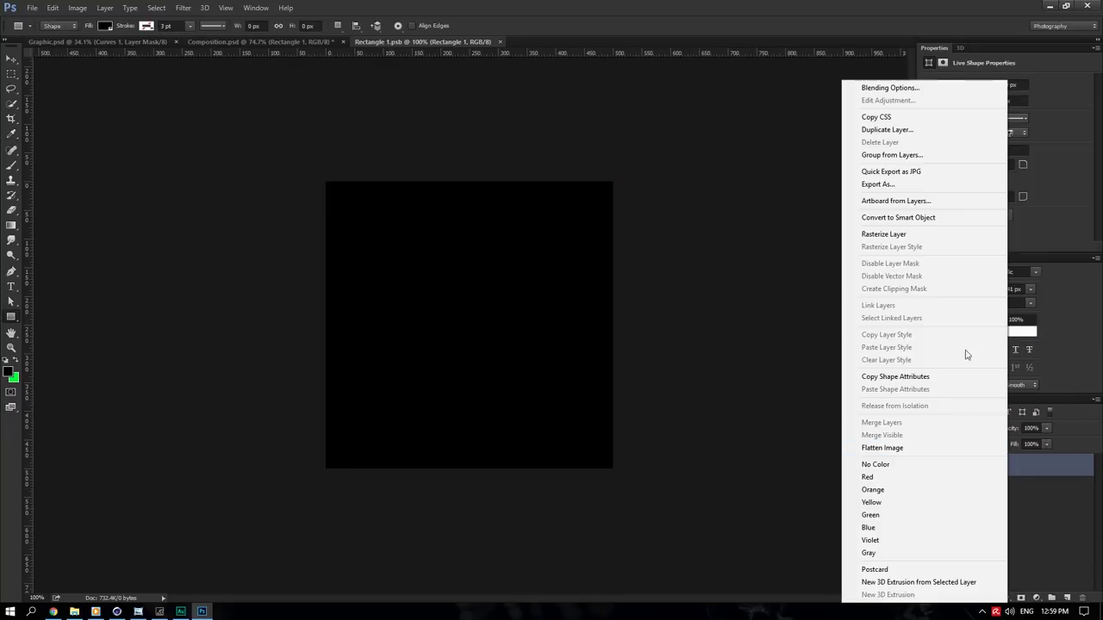
left_click(887, 89)
left_click(633, 346)
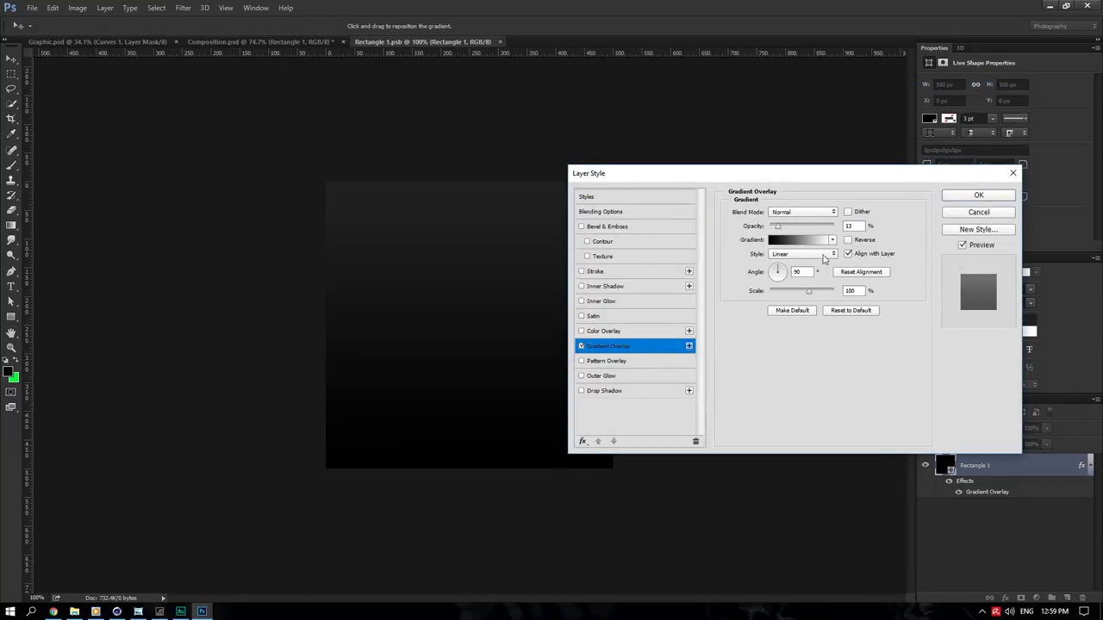
left_click(859, 312)
left_click(814, 255)
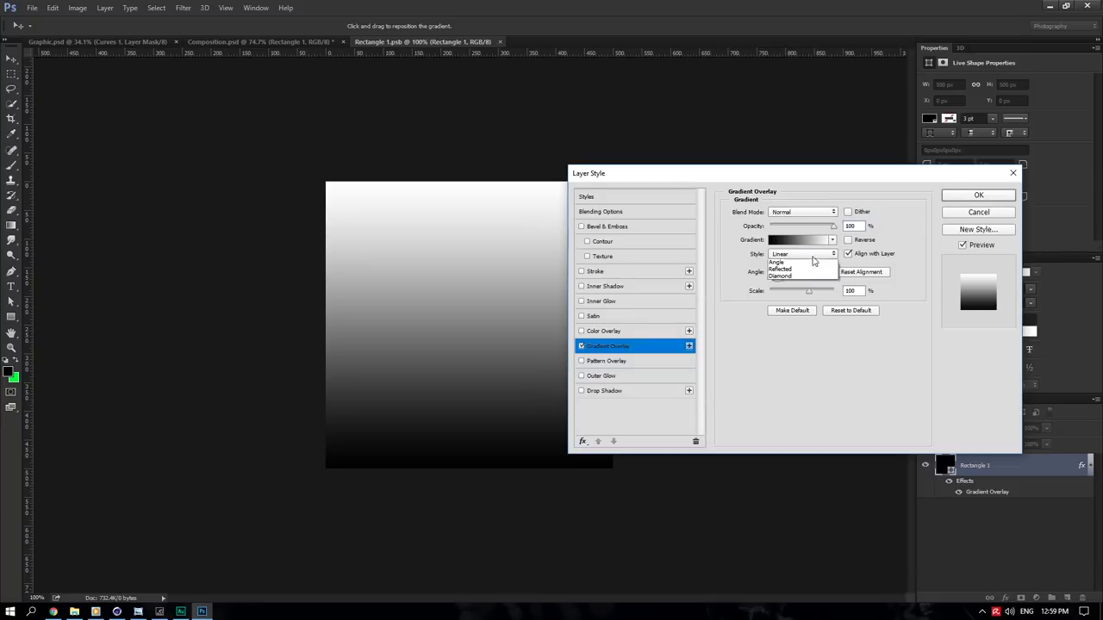
left_click(793, 270)
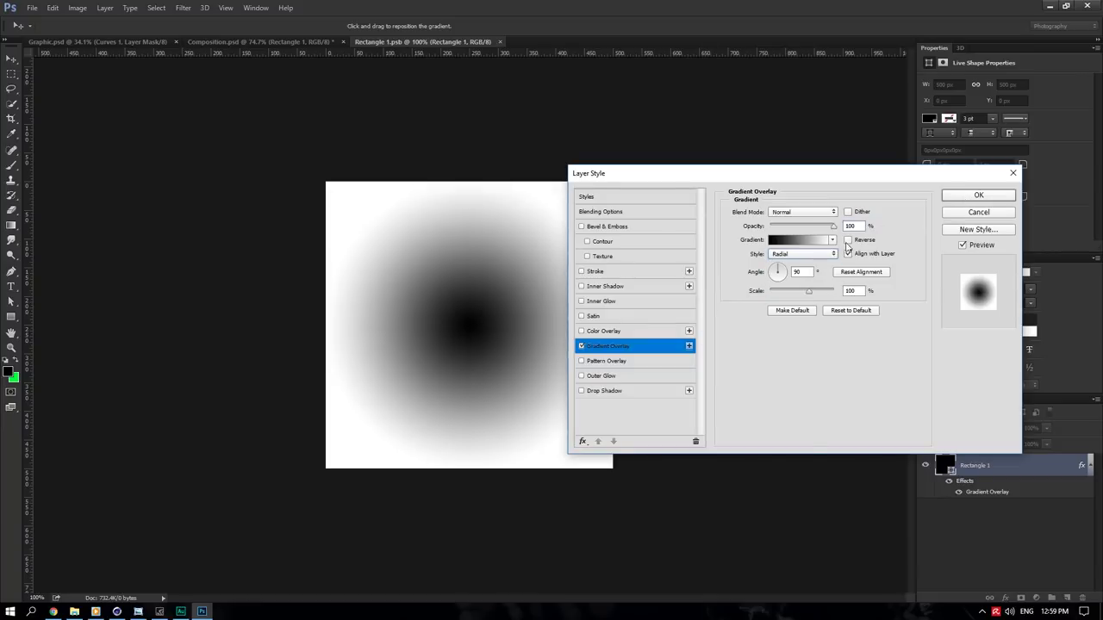
left_click(847, 240)
left_click(980, 195)
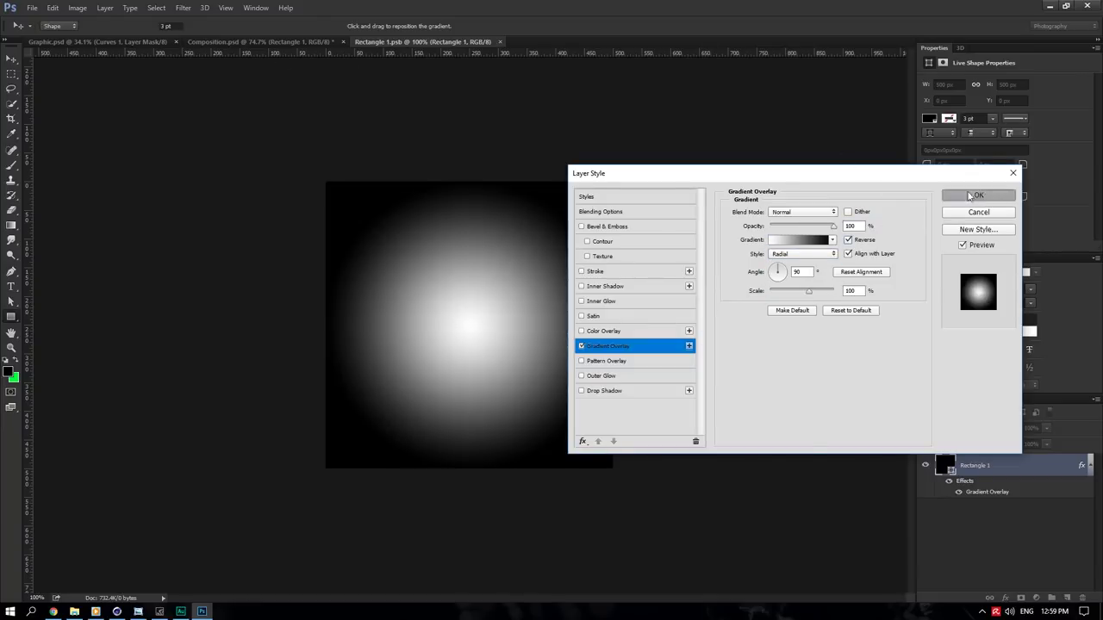
- Return to the Composition document and stretch the gradient rectangle to cover the whole canvas, about 1920 by 1079 px
left_click(263, 41)
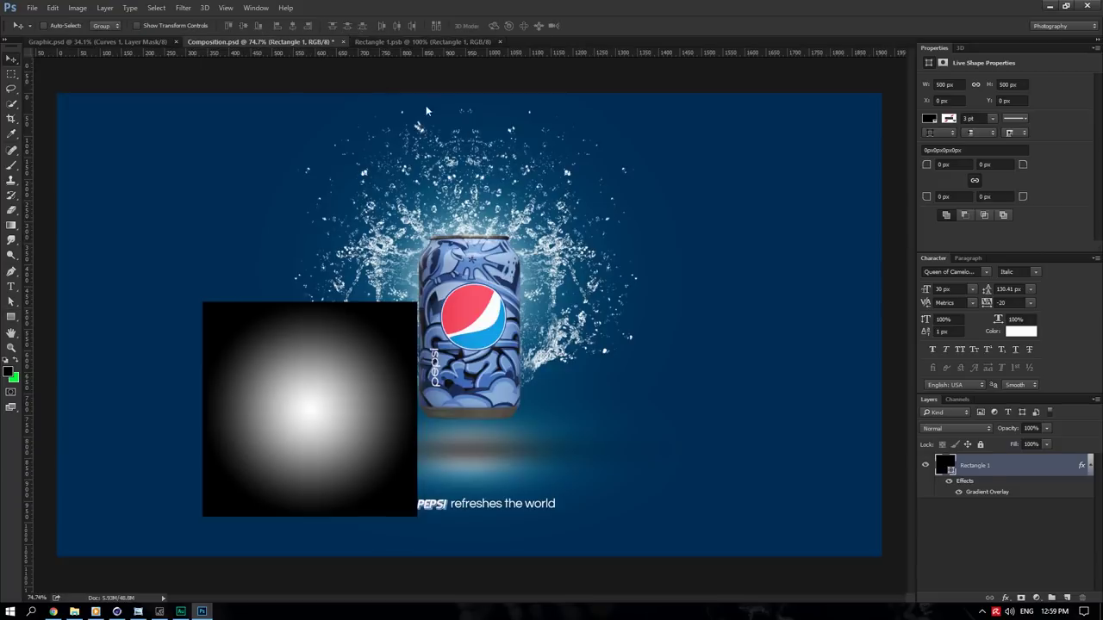
key("ctrl+t")
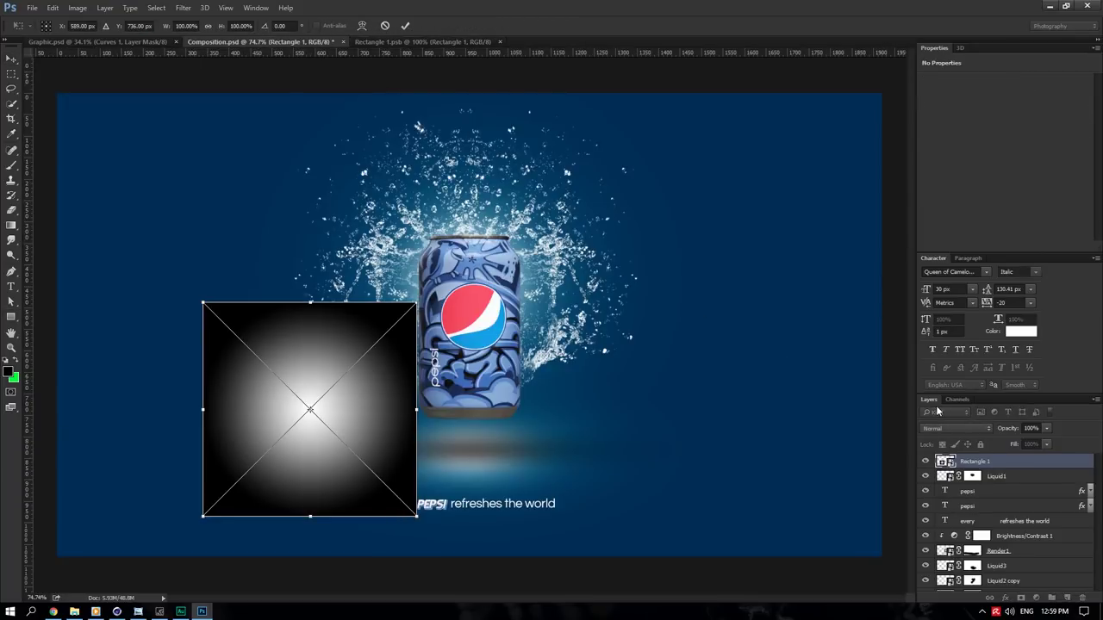
left_click_drag(416, 303, 880, 93)
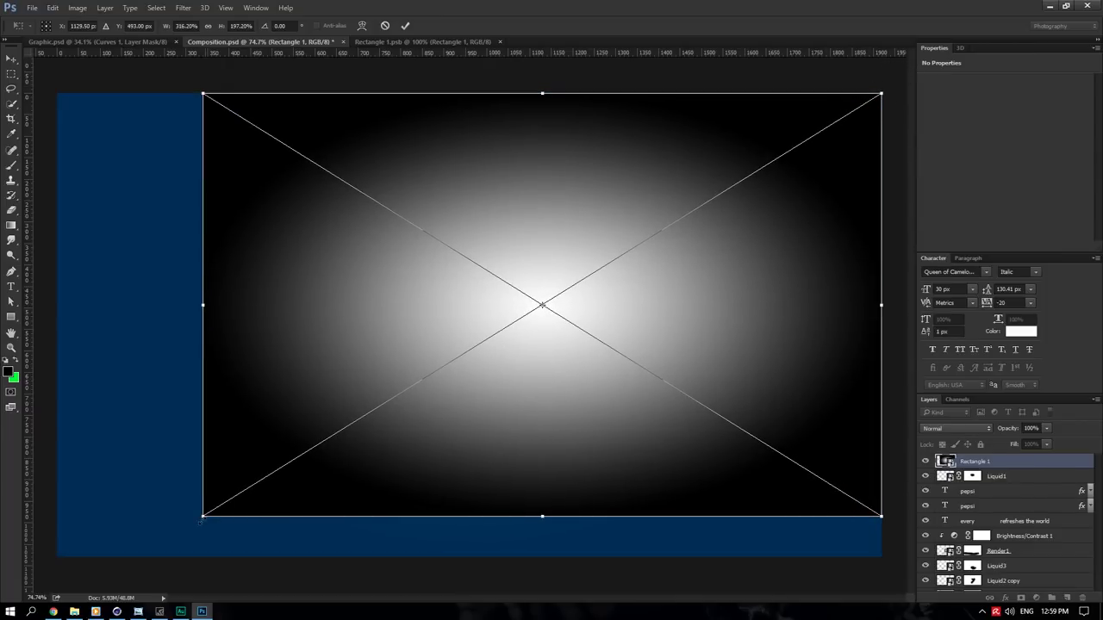
left_click_drag(202, 516, 55, 556)
key("Return")
- Set Rectangle 1 to Multiply at 20% opacity and extend its lower edge to a height of 1080 px
left_click(957, 428)
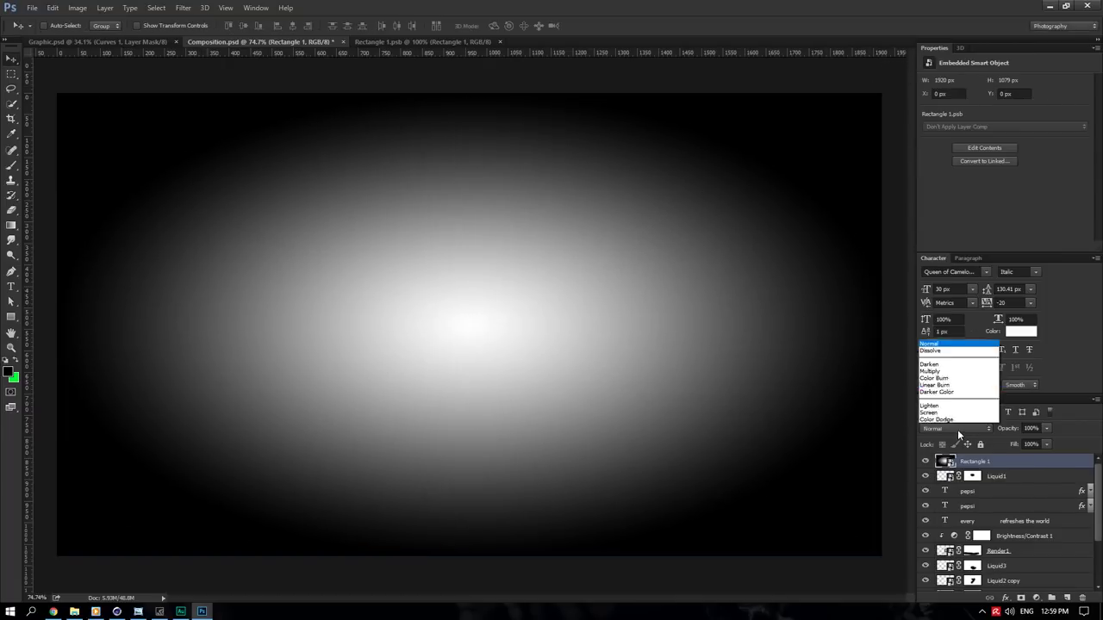
left_click(933, 233)
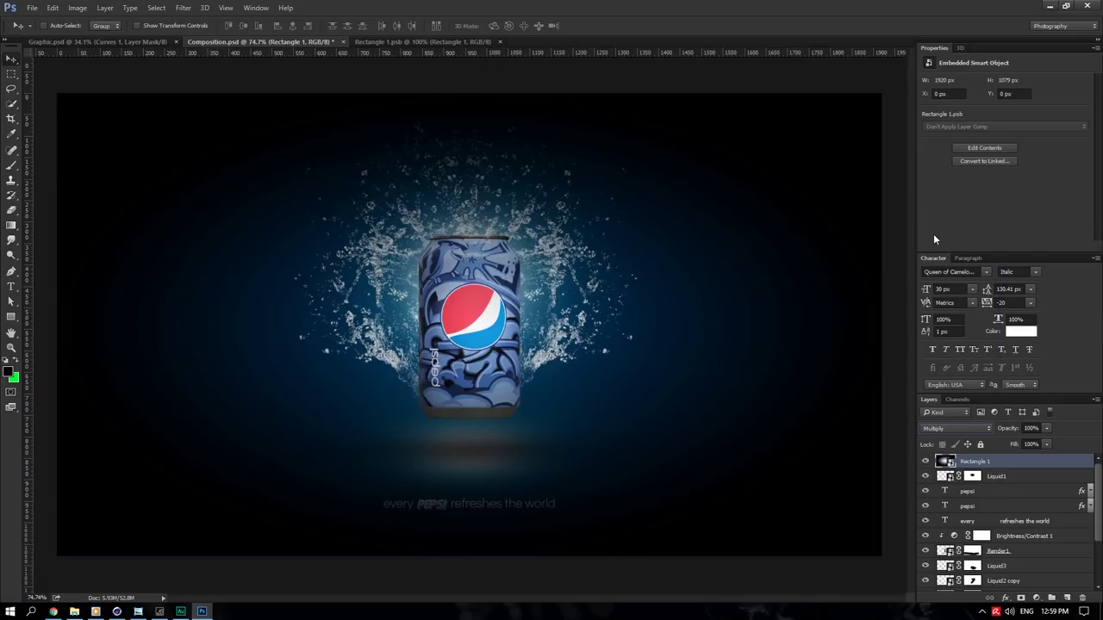
key("ctrl+t")
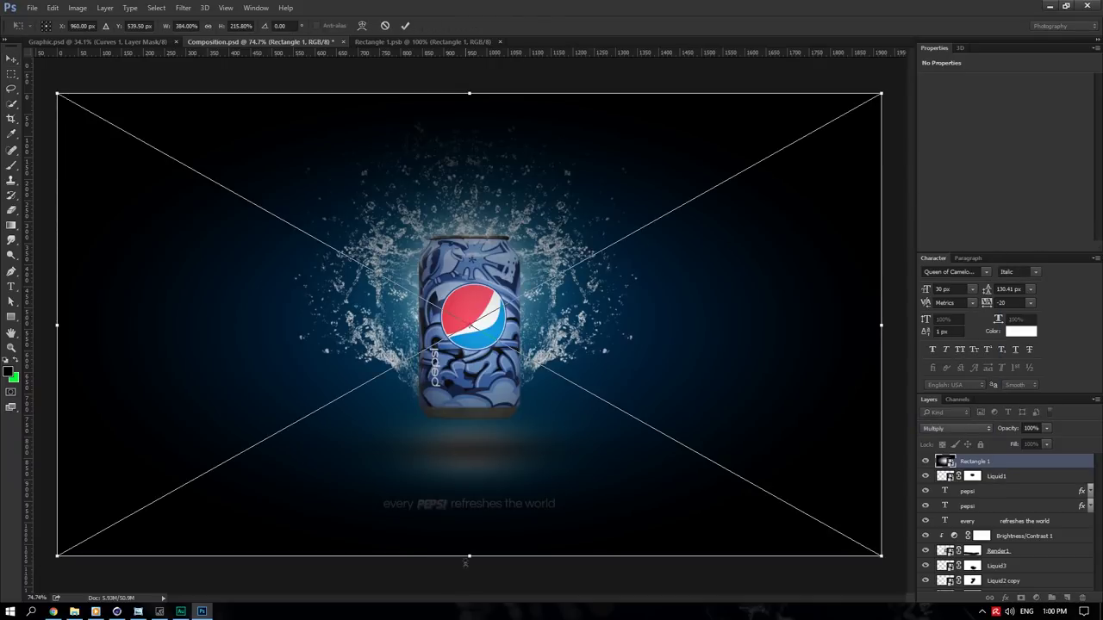
left_click_drag(465, 556, 468, 607)
key("Return")
left_click_drag(1030, 429, 1019, 428)
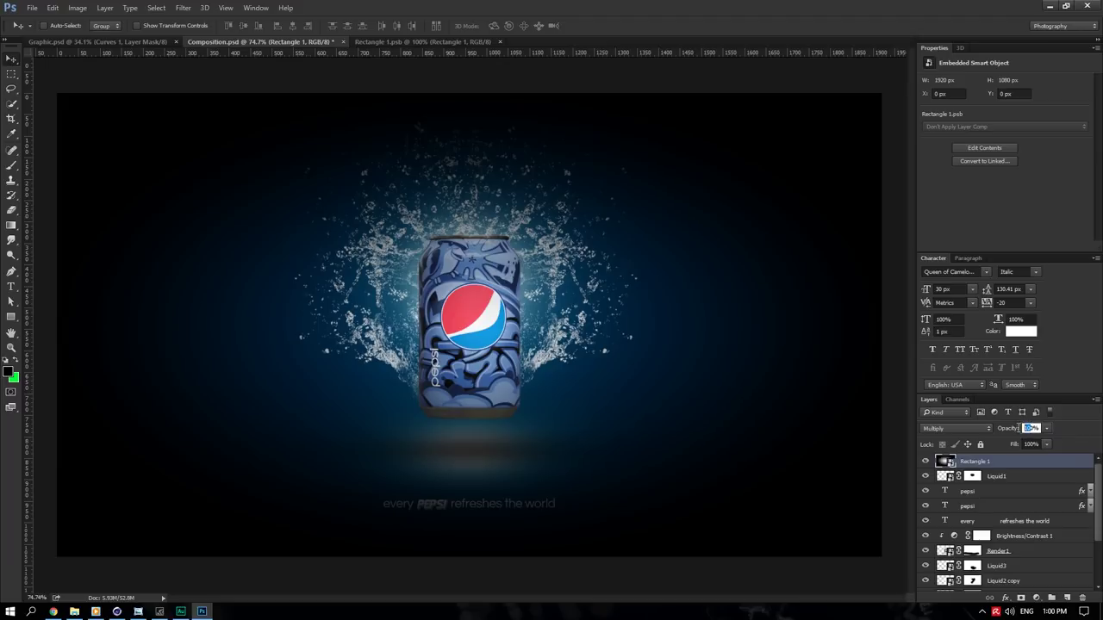
type("2")
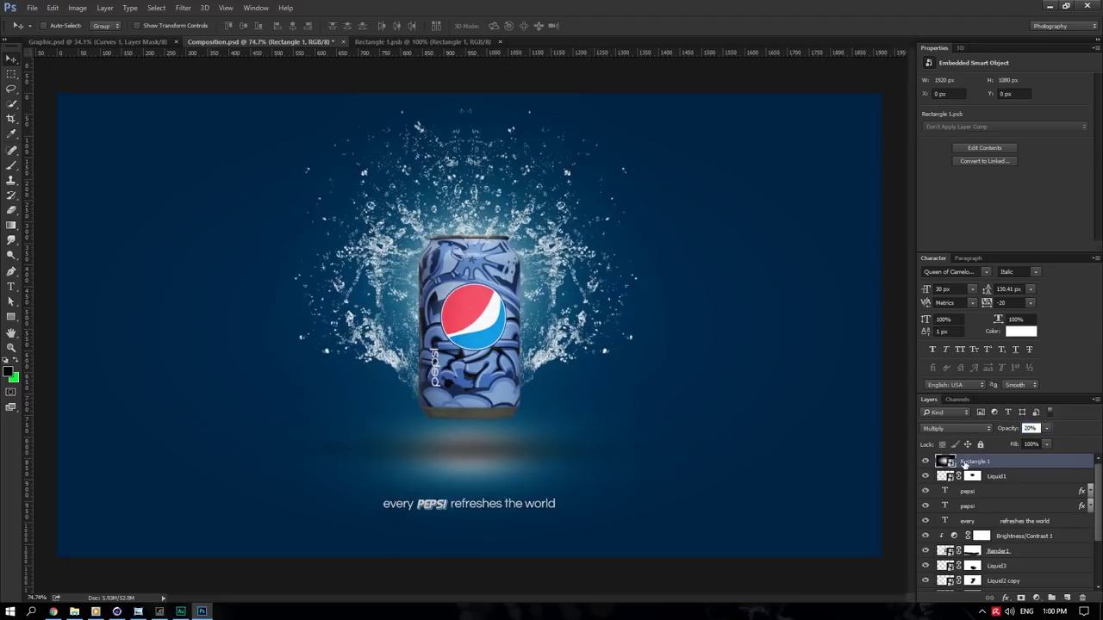
- Reopen the contents of the Rectangle 1 smart object and set its inner layer's opacity to 100%
double_click(945, 462)
double_click(980, 492)
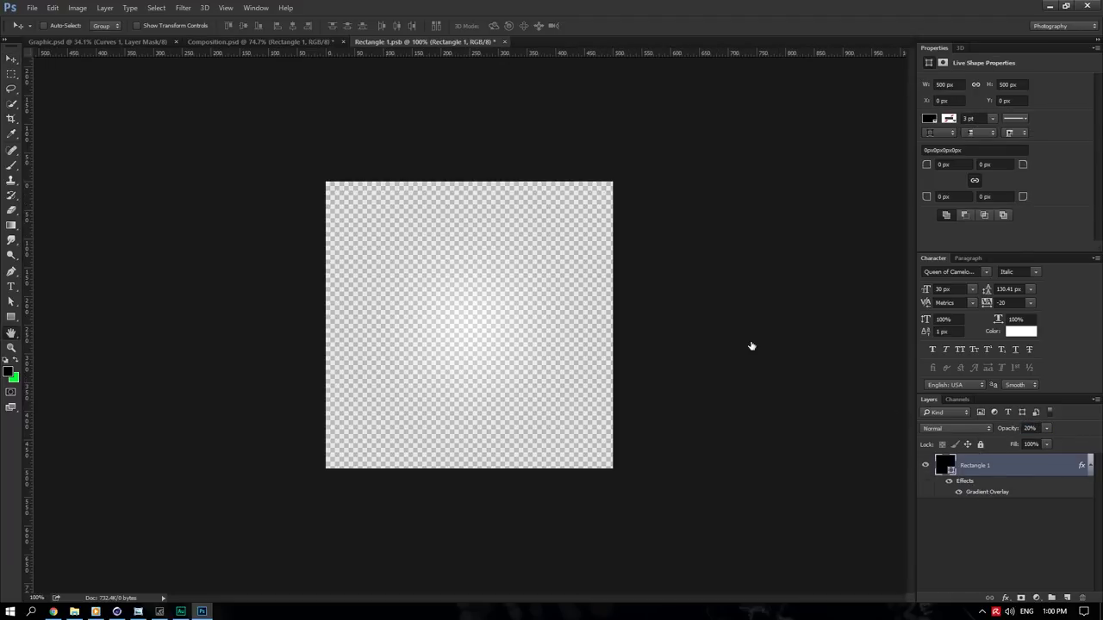
left_click(965, 213)
left_click_drag(1015, 428, 1081, 438)
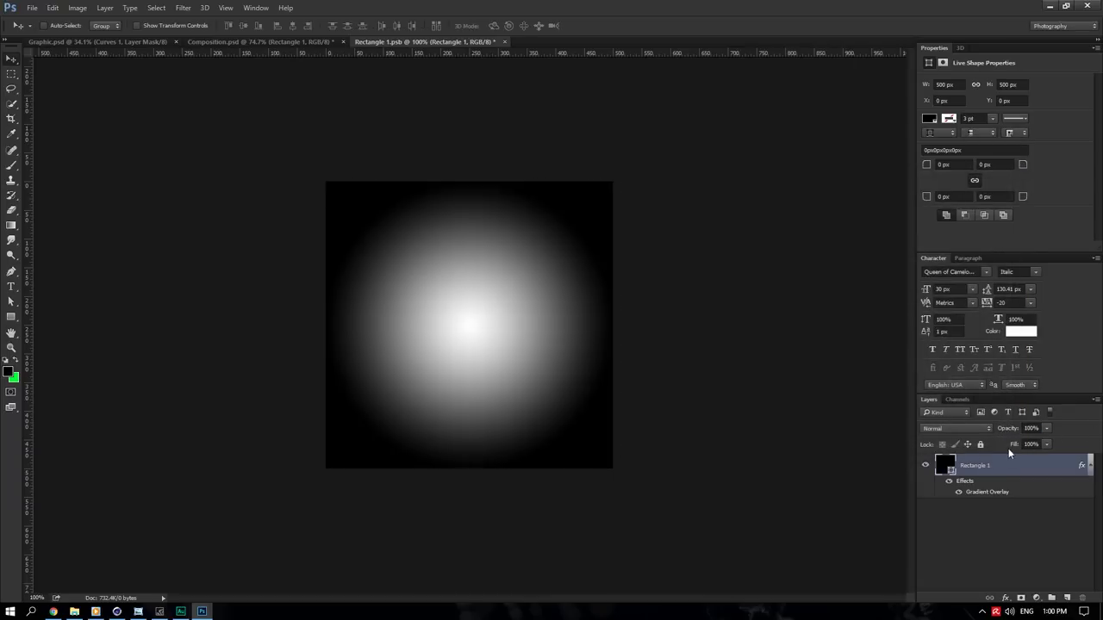
- Set the rectangle's Gradient Overlay scale to 150%, then return to the Composition document with the update applied
double_click(986, 491)
left_click_drag(806, 293, 835, 295)
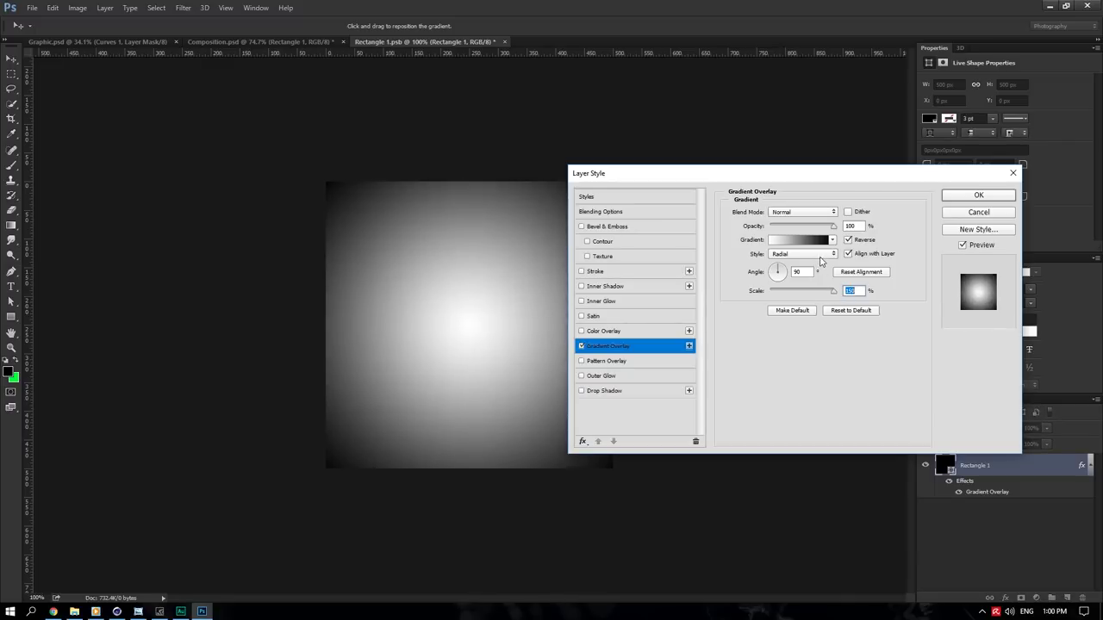
left_click(964, 195)
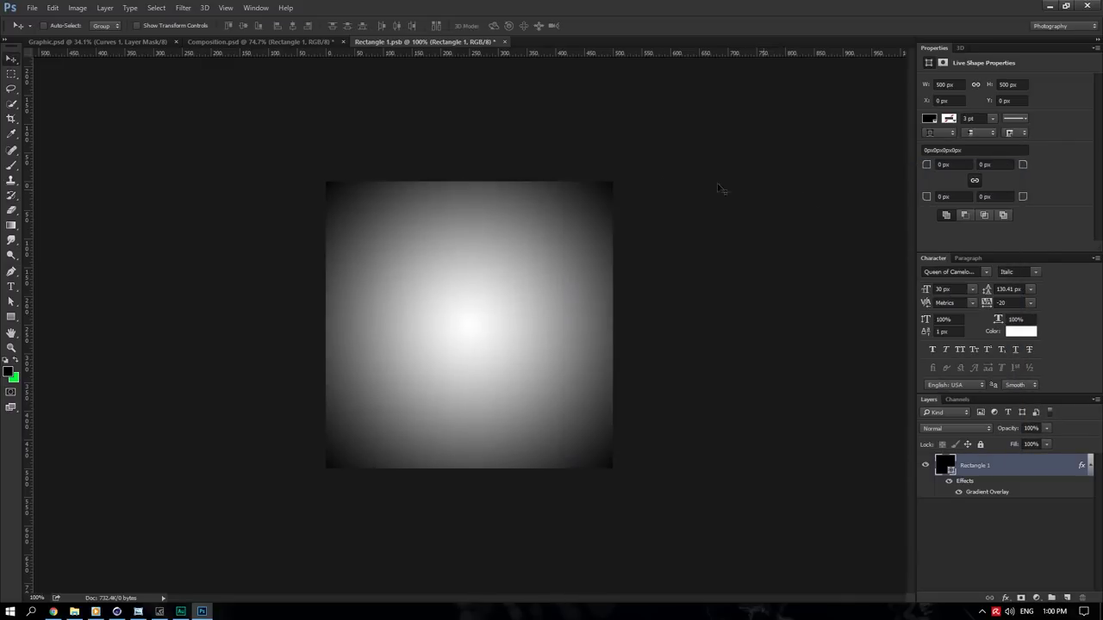
left_click(264, 43)
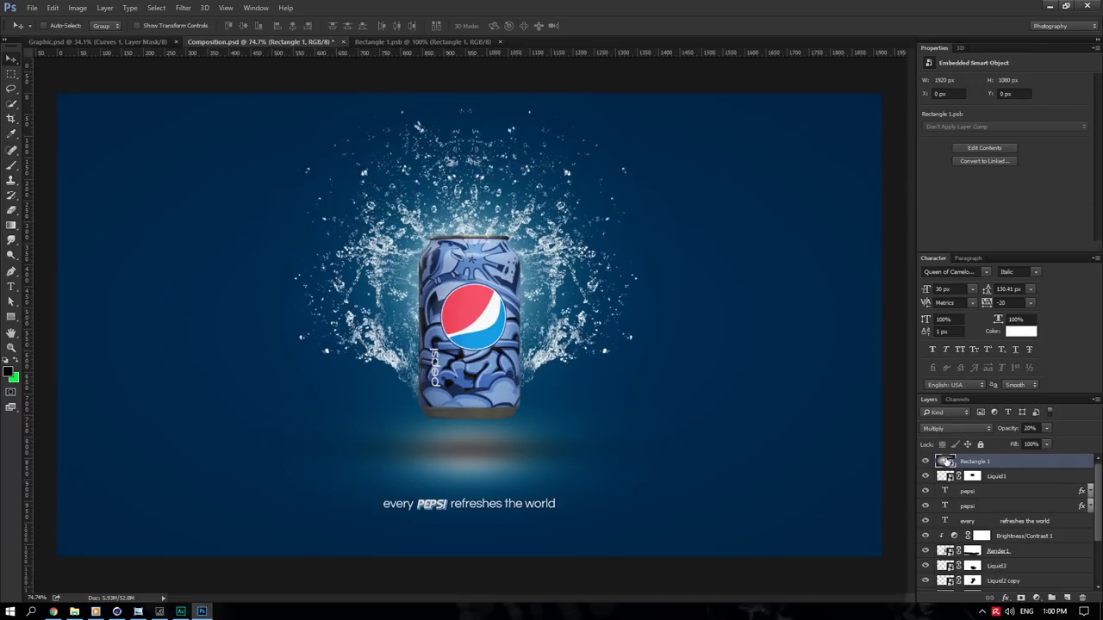
- Reopen the Rectangle 1 smart object and set its Gradient Overlay angle to -145°
double_click(946, 462)
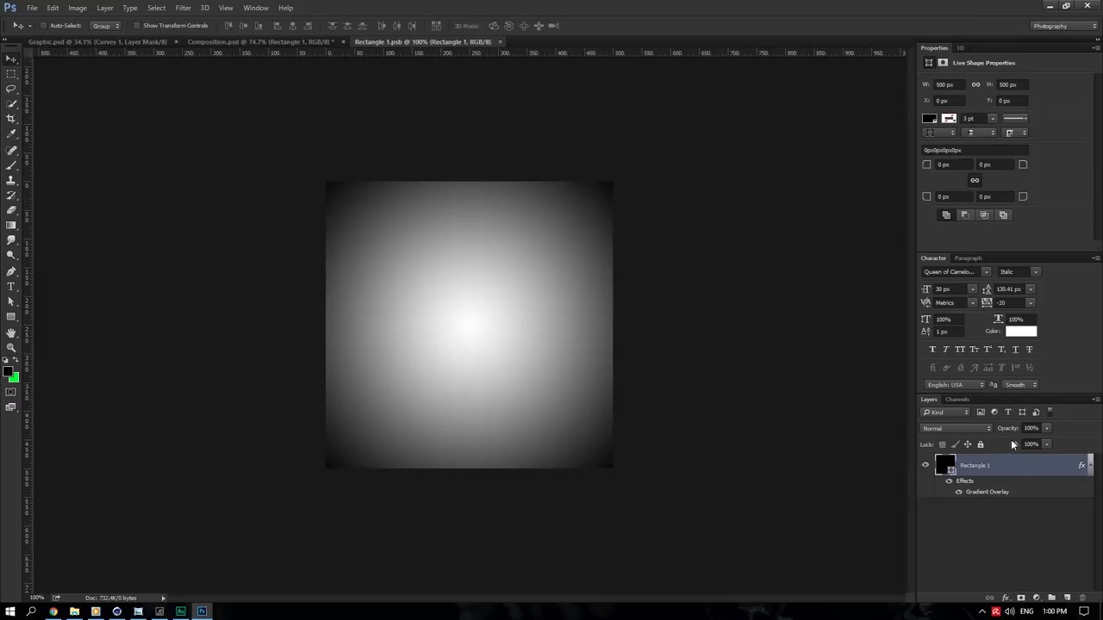
double_click(985, 492)
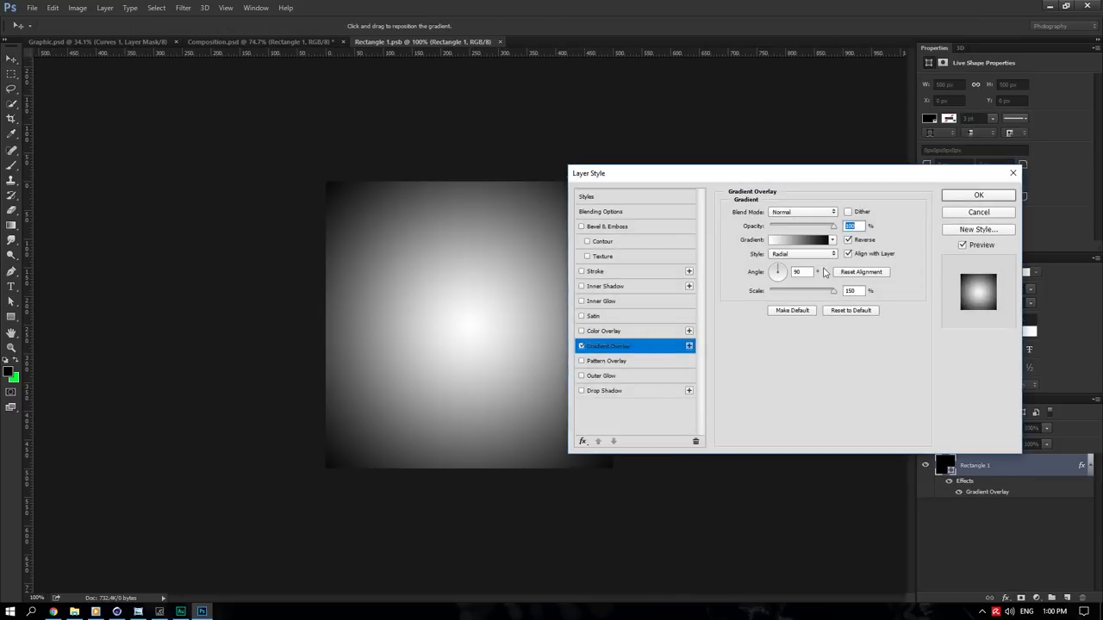
mouse_move(788, 274)
left_mouse_down()
mouse_move(788, 293)
mouse_move(771, 284)
left_mouse_up()
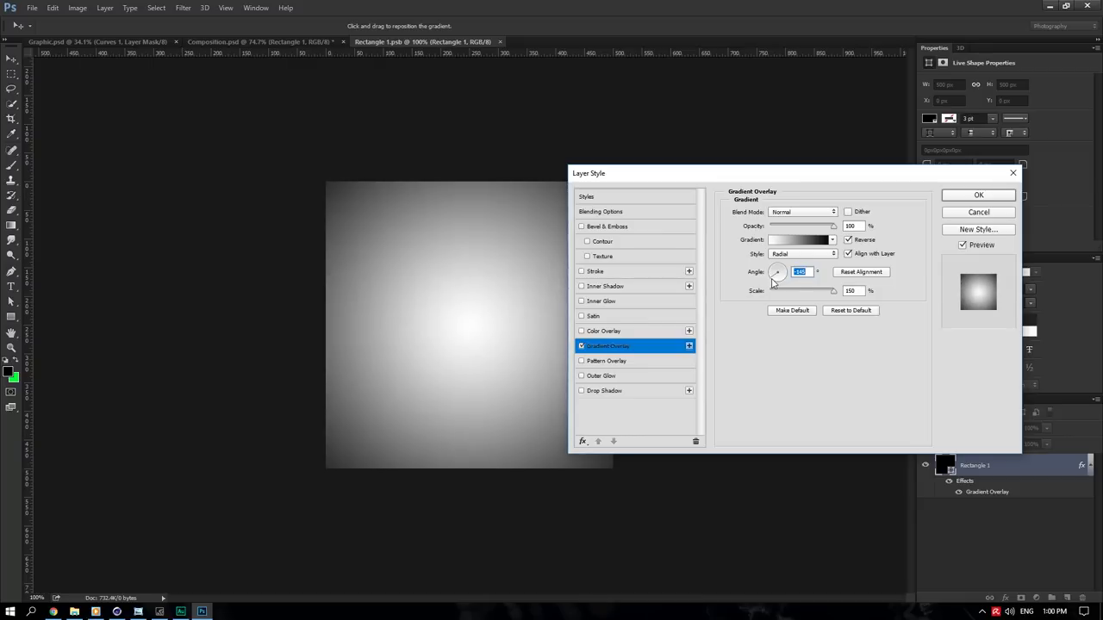
left_click(978, 213)
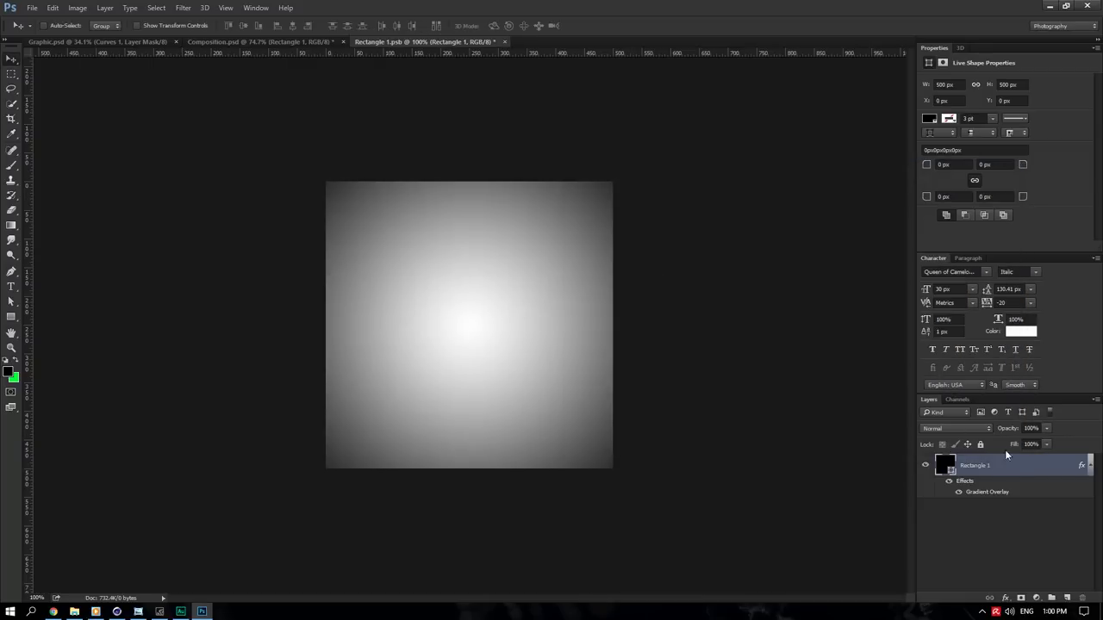
- Change the rectangle's fill to near-white, lower its Gradient Overlay opacity to about 59%, and return to the composition
double_click(946, 466)
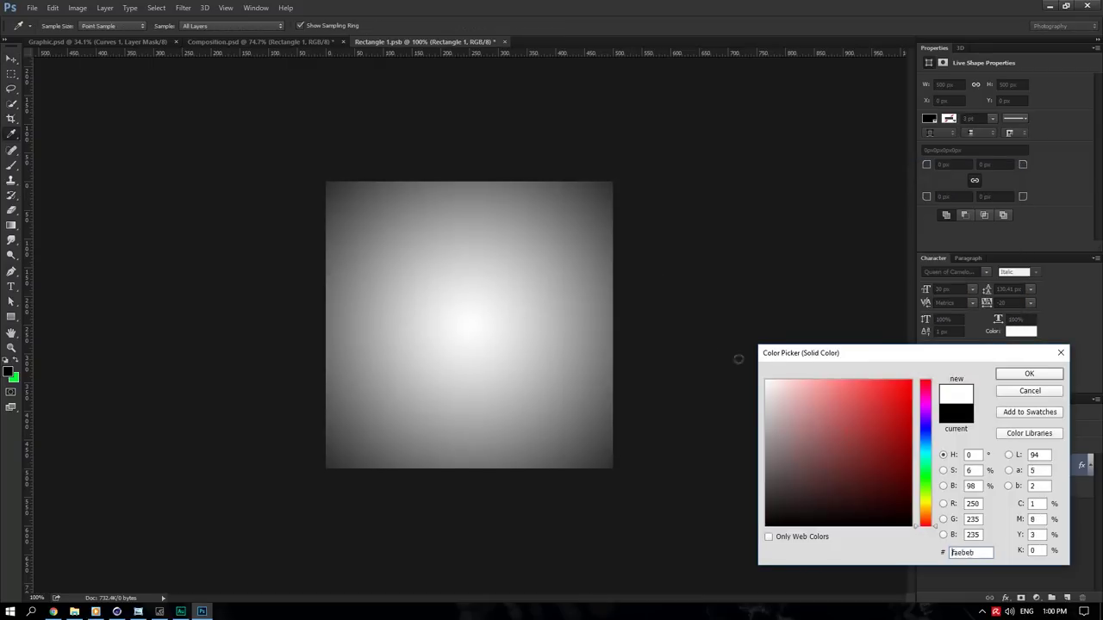
left_click(1032, 373)
double_click(982, 492)
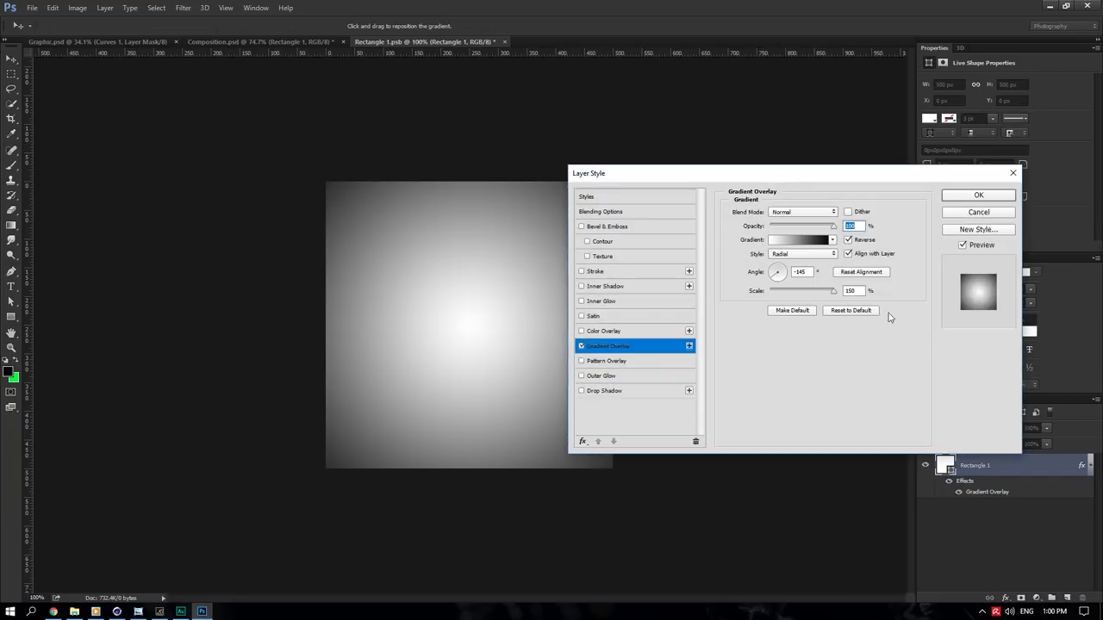
left_click_drag(834, 225, 807, 231)
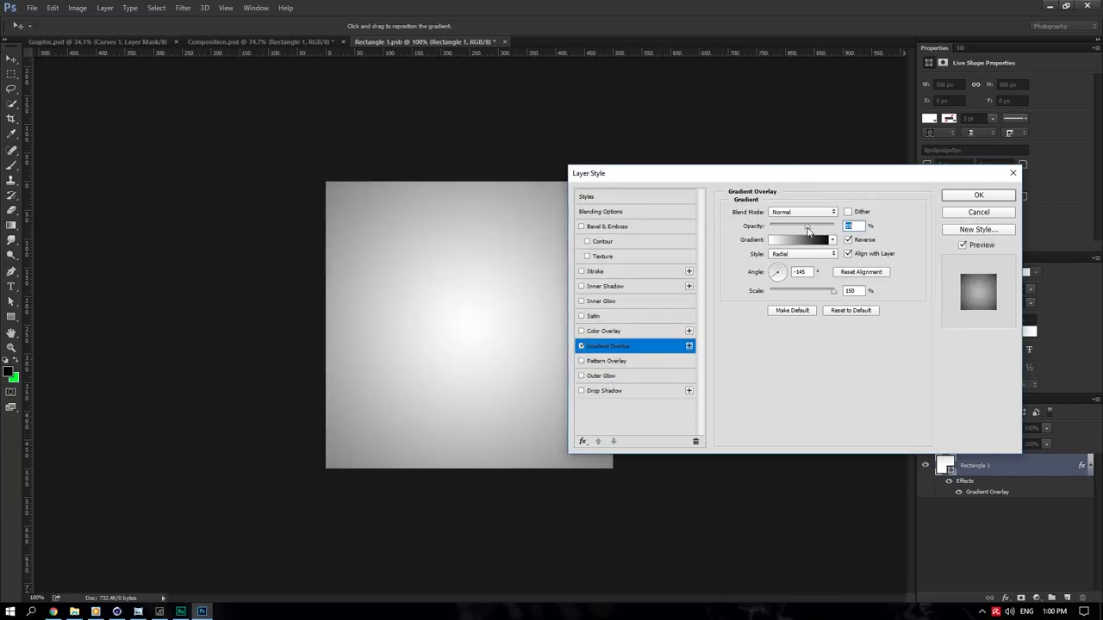
left_click(978, 195)
left_click(269, 41)
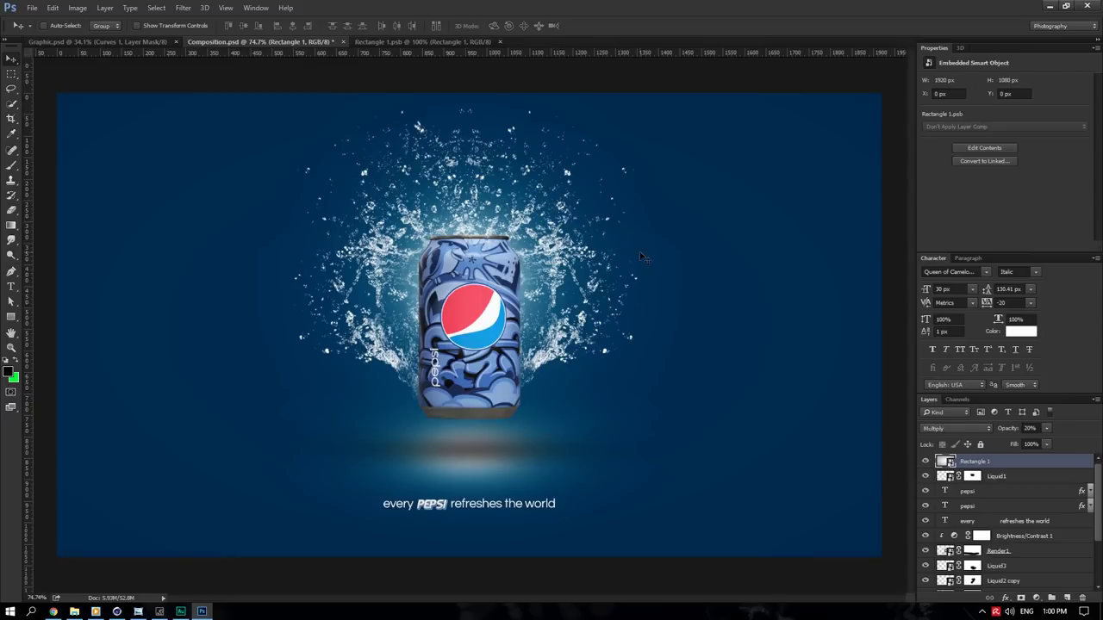
- Compare the composition with and without the Rectangle 1 overlay, and examine the can and splashes up close
key("ctrl+0")
left_click(927, 461)
left_click(927, 461)
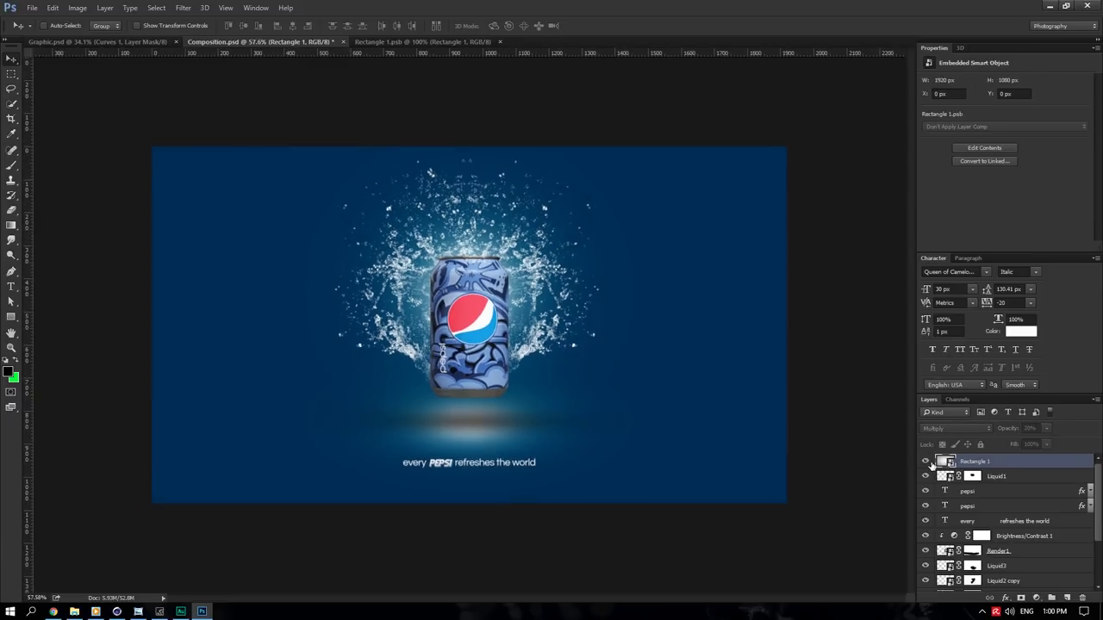
left_click(927, 462)
left_click(927, 462)
scroll(601, 391, "up", 5, "alt")
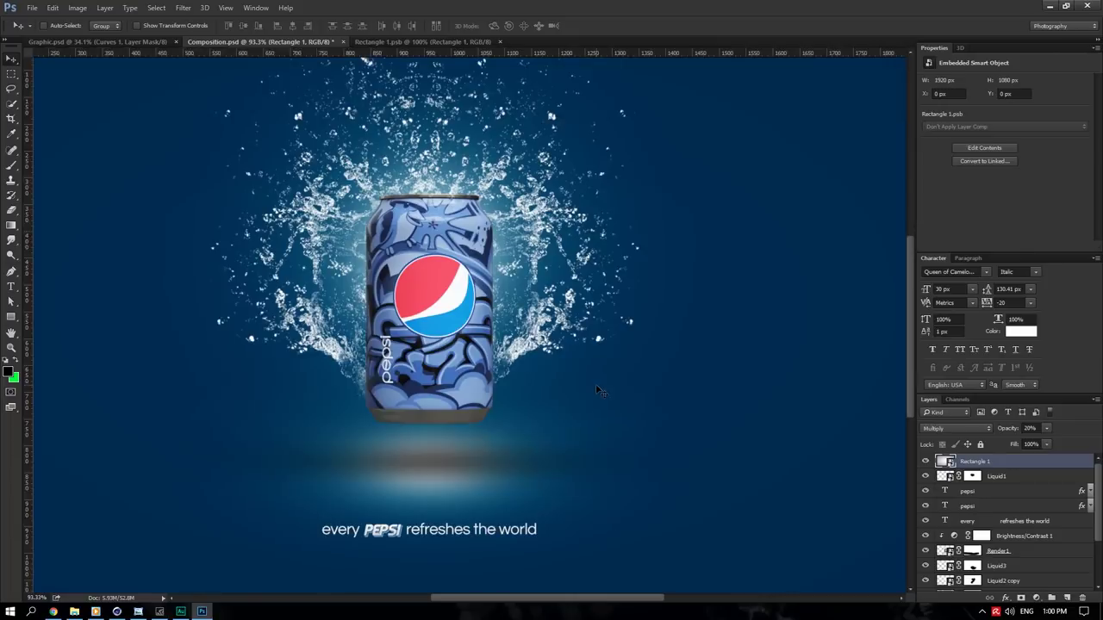
scroll(601, 391, "down", 2, "alt")
scroll(597, 387, "down", 1, "alt")
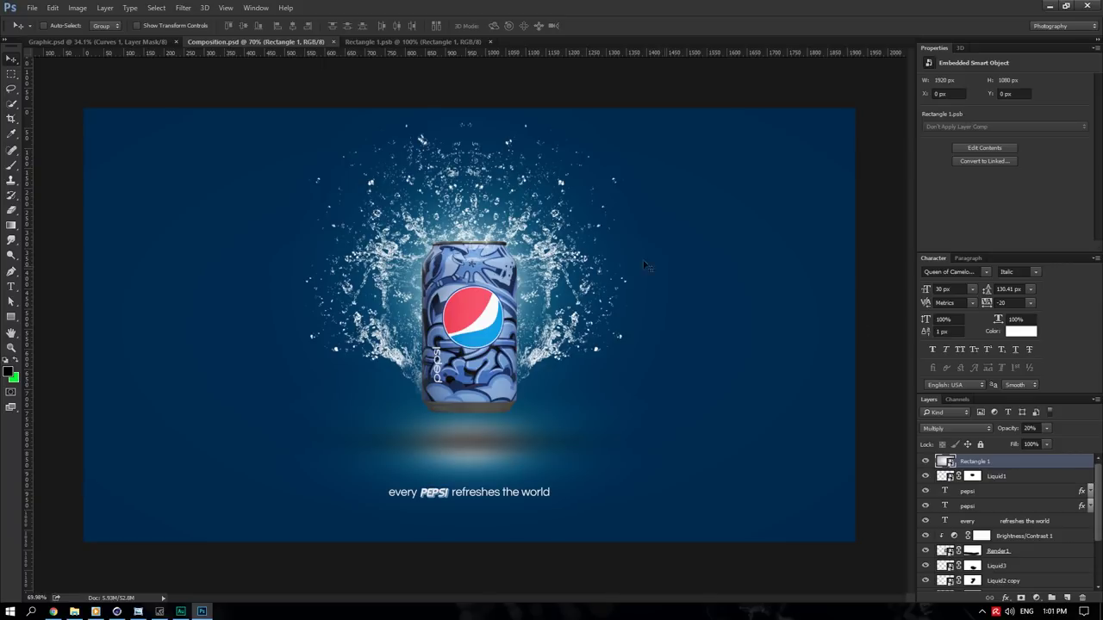
scroll(467, 320, "up", 6, "alt")
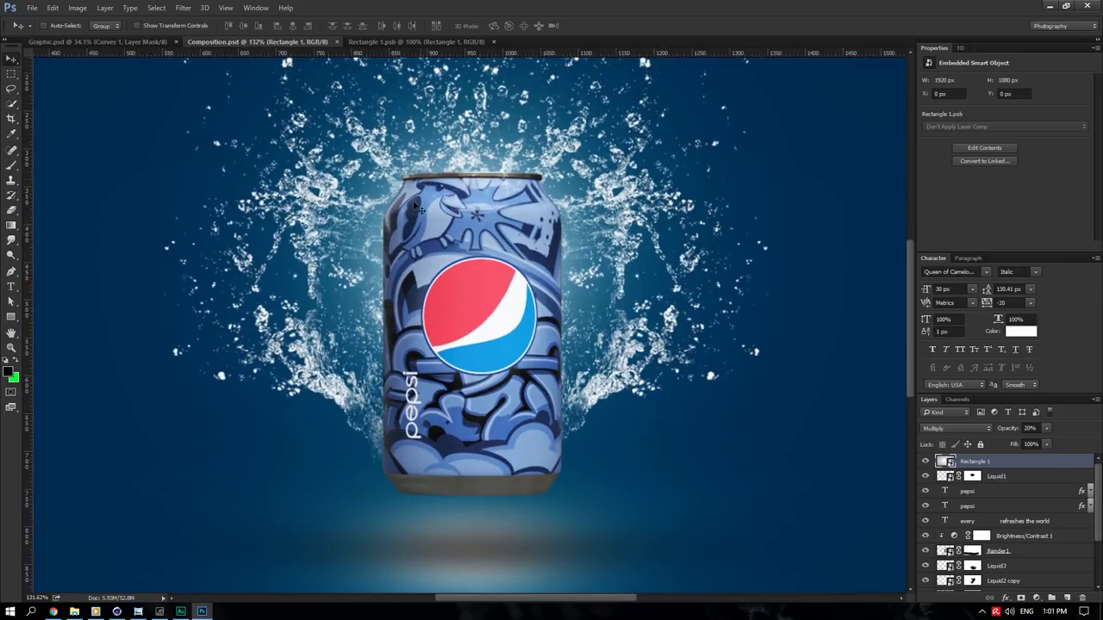
scroll(517, 306, "down", 3, "alt")
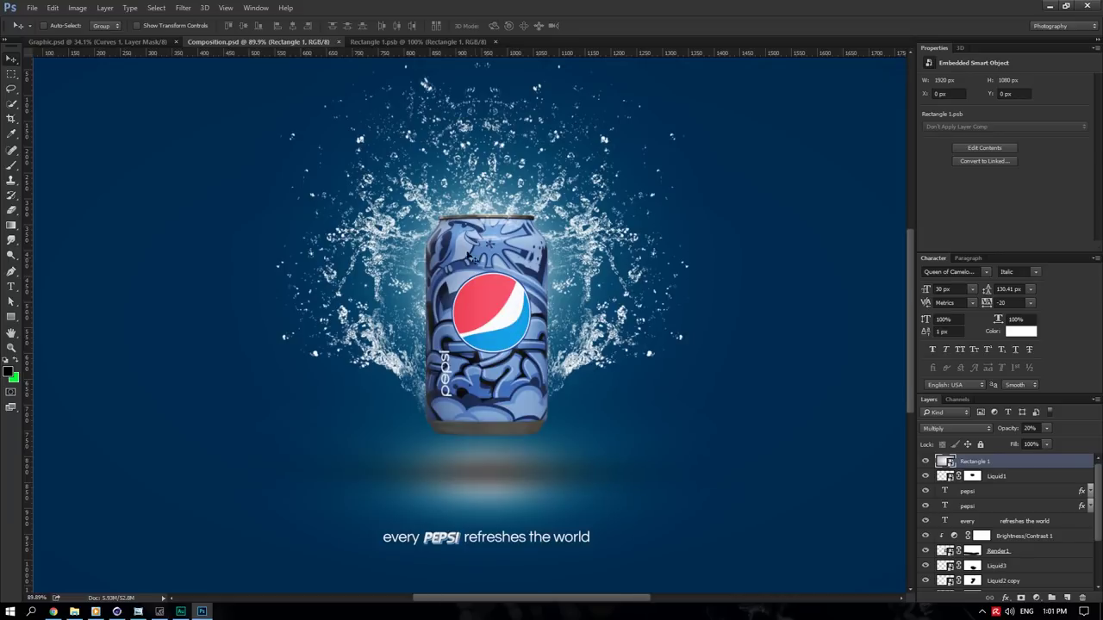
scroll(410, 281, "down", 2, "alt")
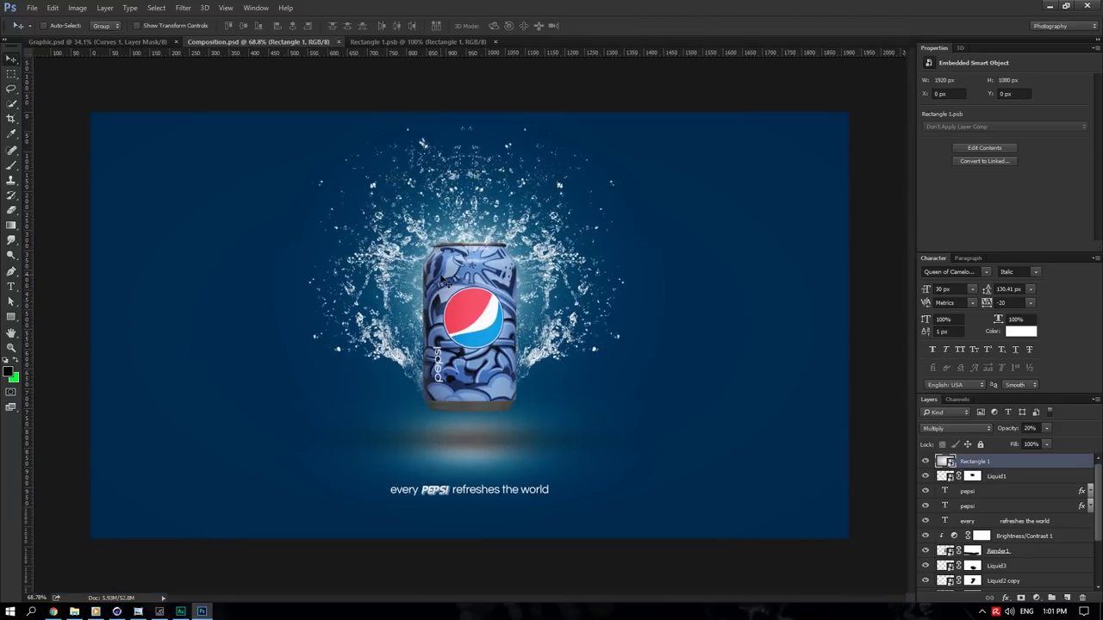